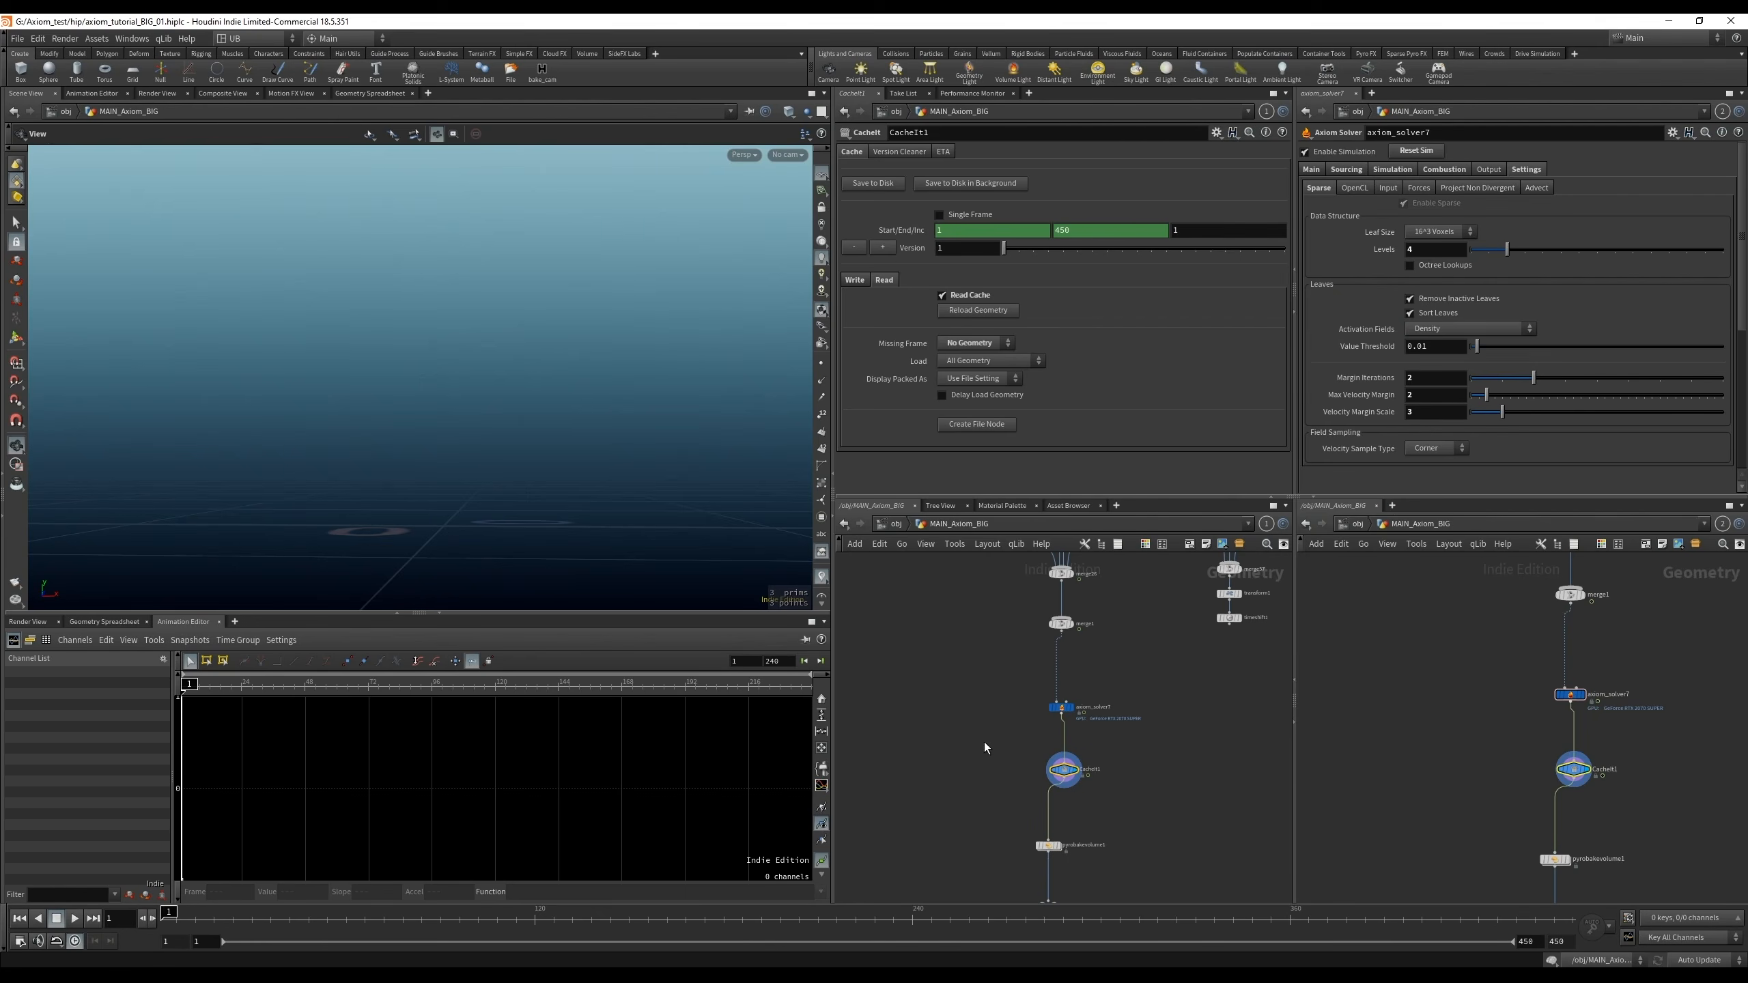
Move the timeline to frame 57 and display the pyrobakevolume1 output instead of the raw cached simulation
{"action": "left_click_drag", "start_coordinate": [239, 919], "coordinate": [340, 926]}
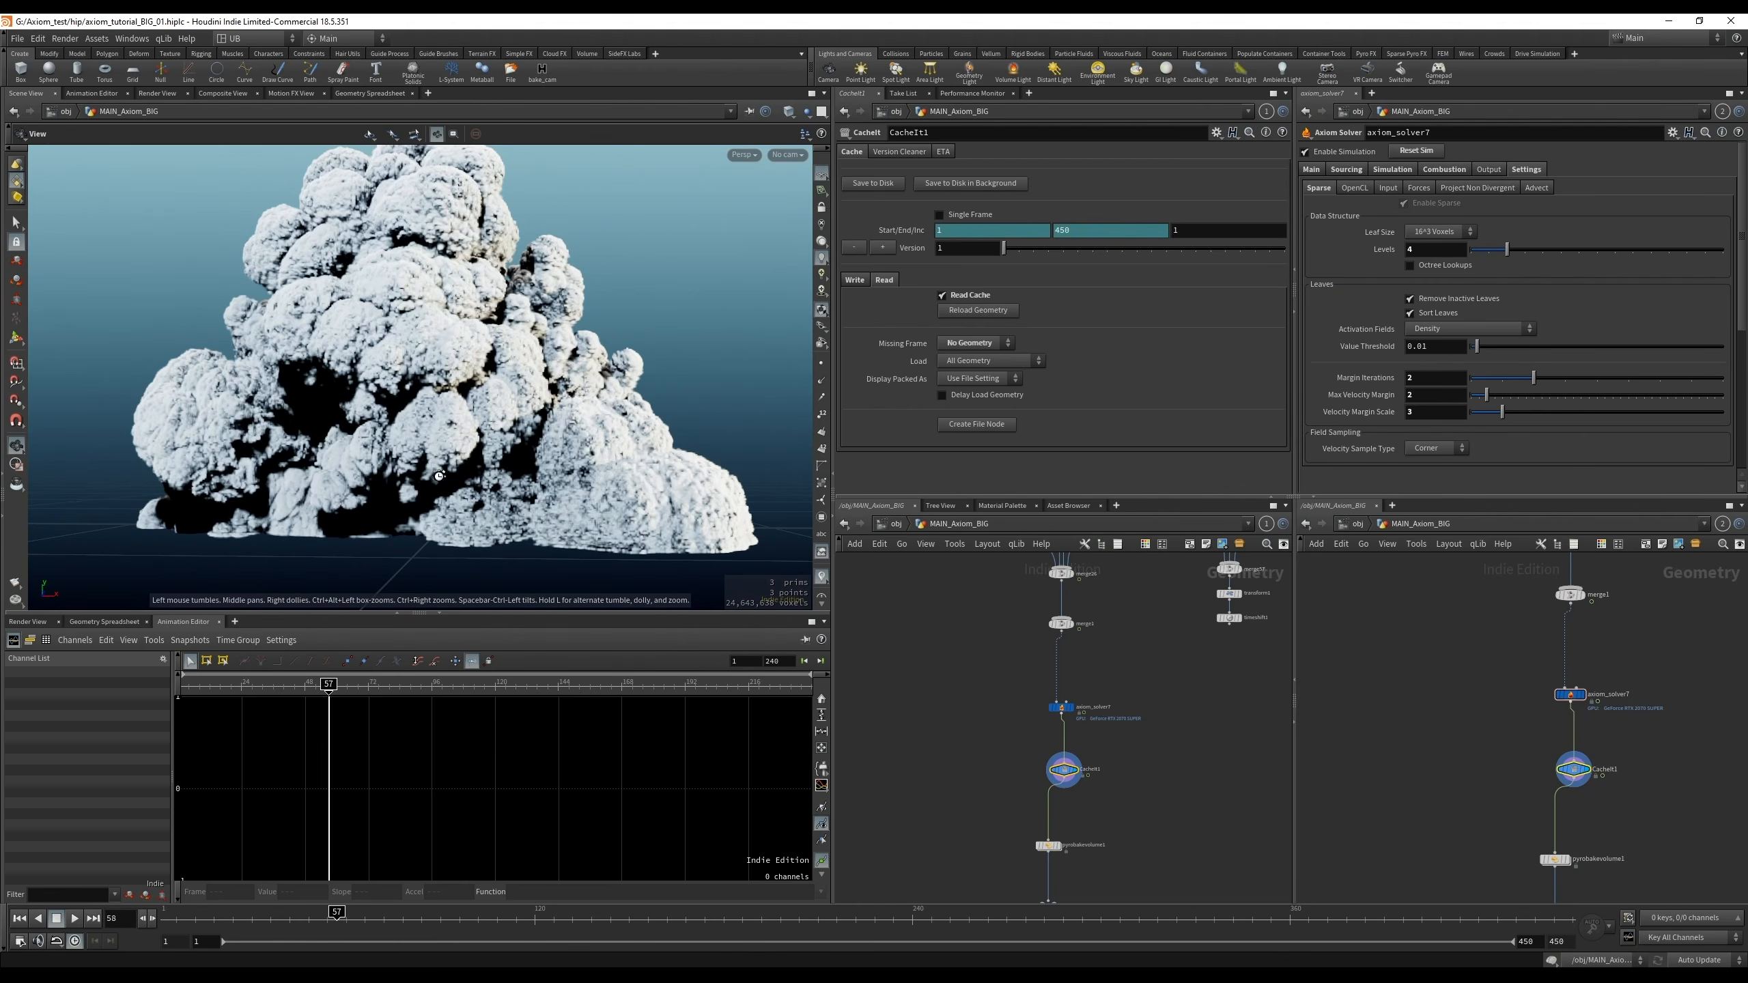
{"action": "right_click_drag", "start_coordinate": [441, 475], "coordinate": [422, 506]}
{"action": "middle_click_drag", "start_coordinate": [962, 807], "coordinate": [969, 733]}
{"action": "key", "text": "r"}
{"action": "left_click_drag", "start_coordinate": [976, 740], "coordinate": [1090, 801]}
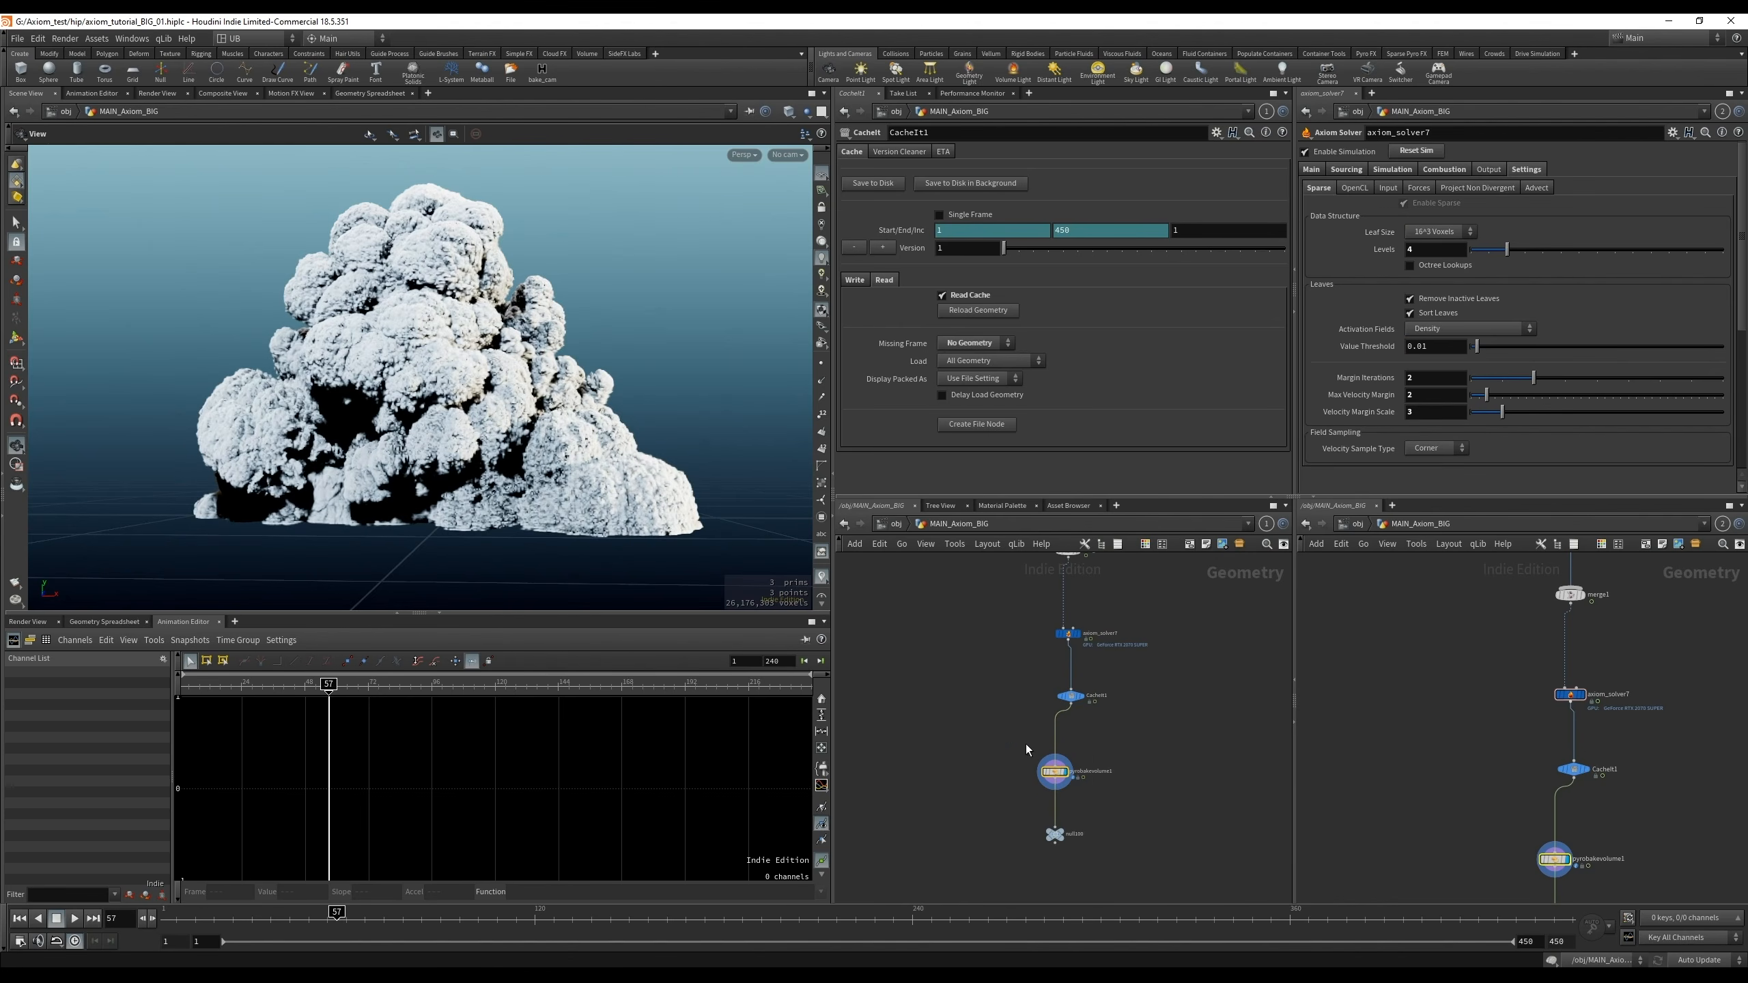
{"action": "middle_click_drag", "start_coordinate": [427, 446], "coordinate": [489, 493]}
{"action": "right_click_drag", "start_coordinate": [490, 493], "coordinate": [448, 493]}
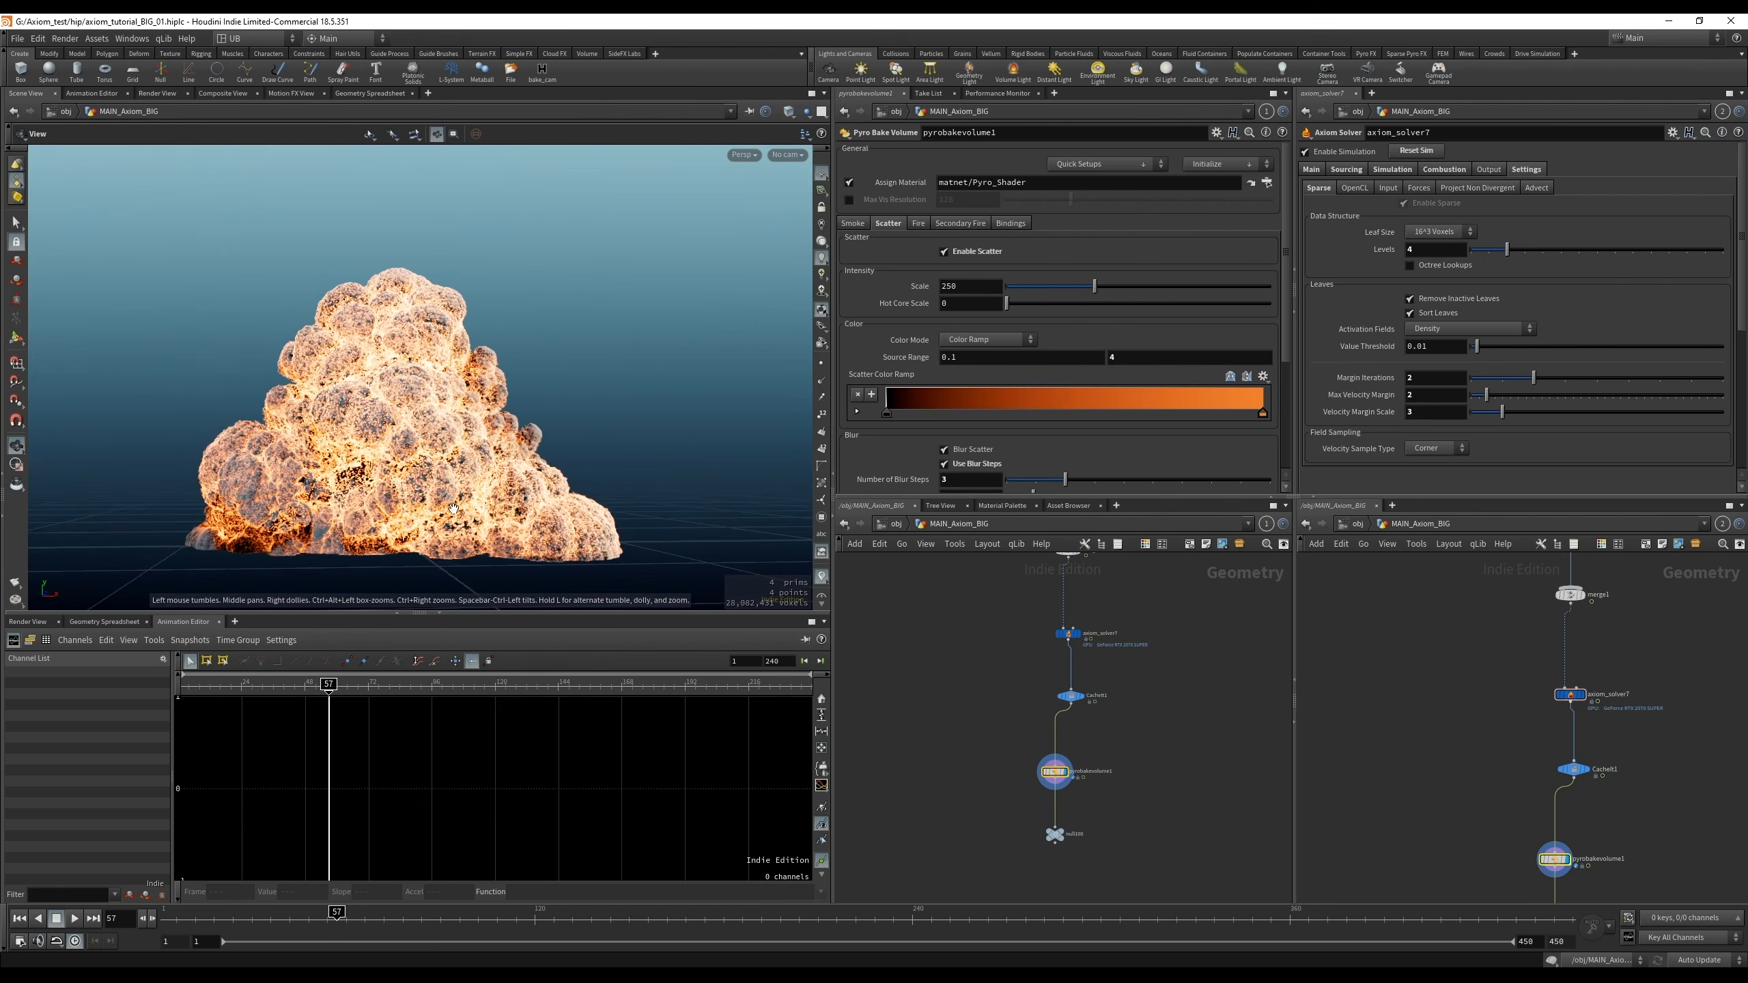
Open the render view, start rendering render_big_sim from the ROP Camera, and enlarge the render area
{"action": "left_click", "coordinate": [28, 622]}
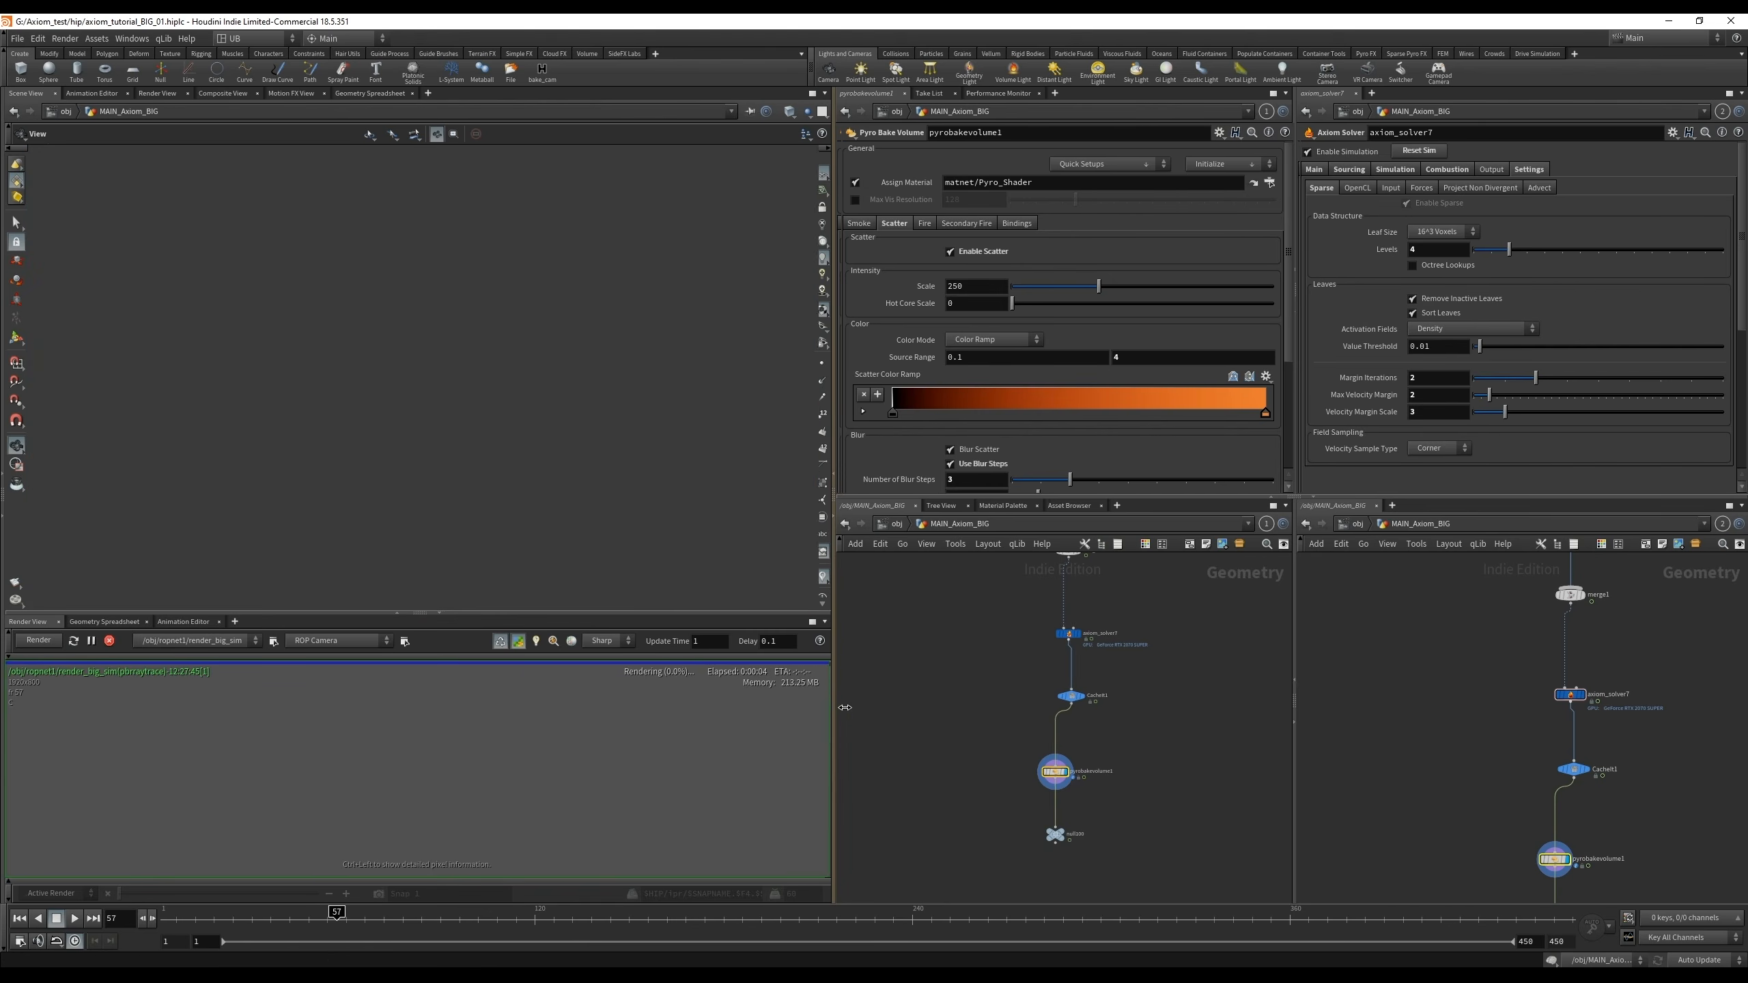
{"action": "left_click_drag", "start_coordinate": [833, 709], "coordinate": [915, 709]}
{"action": "left_click_drag", "start_coordinate": [460, 620], "coordinate": [459, 544]}
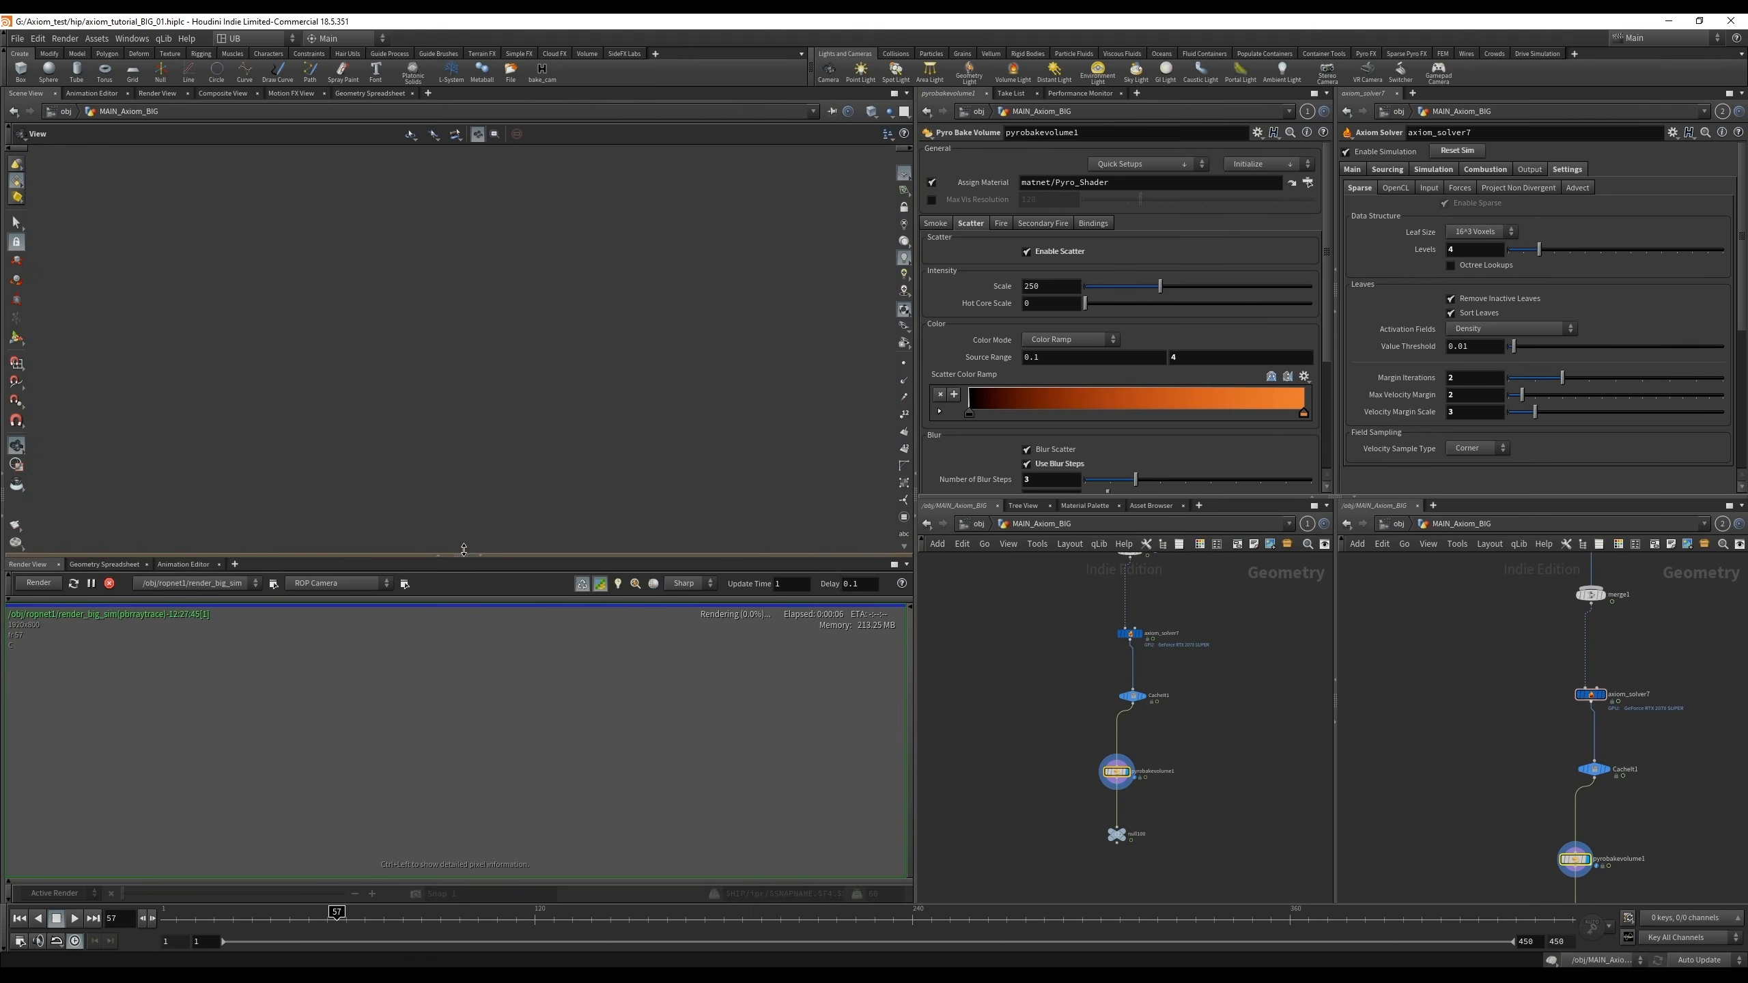
{"action": "right_click_drag", "start_coordinate": [449, 724], "coordinate": [437, 737]}
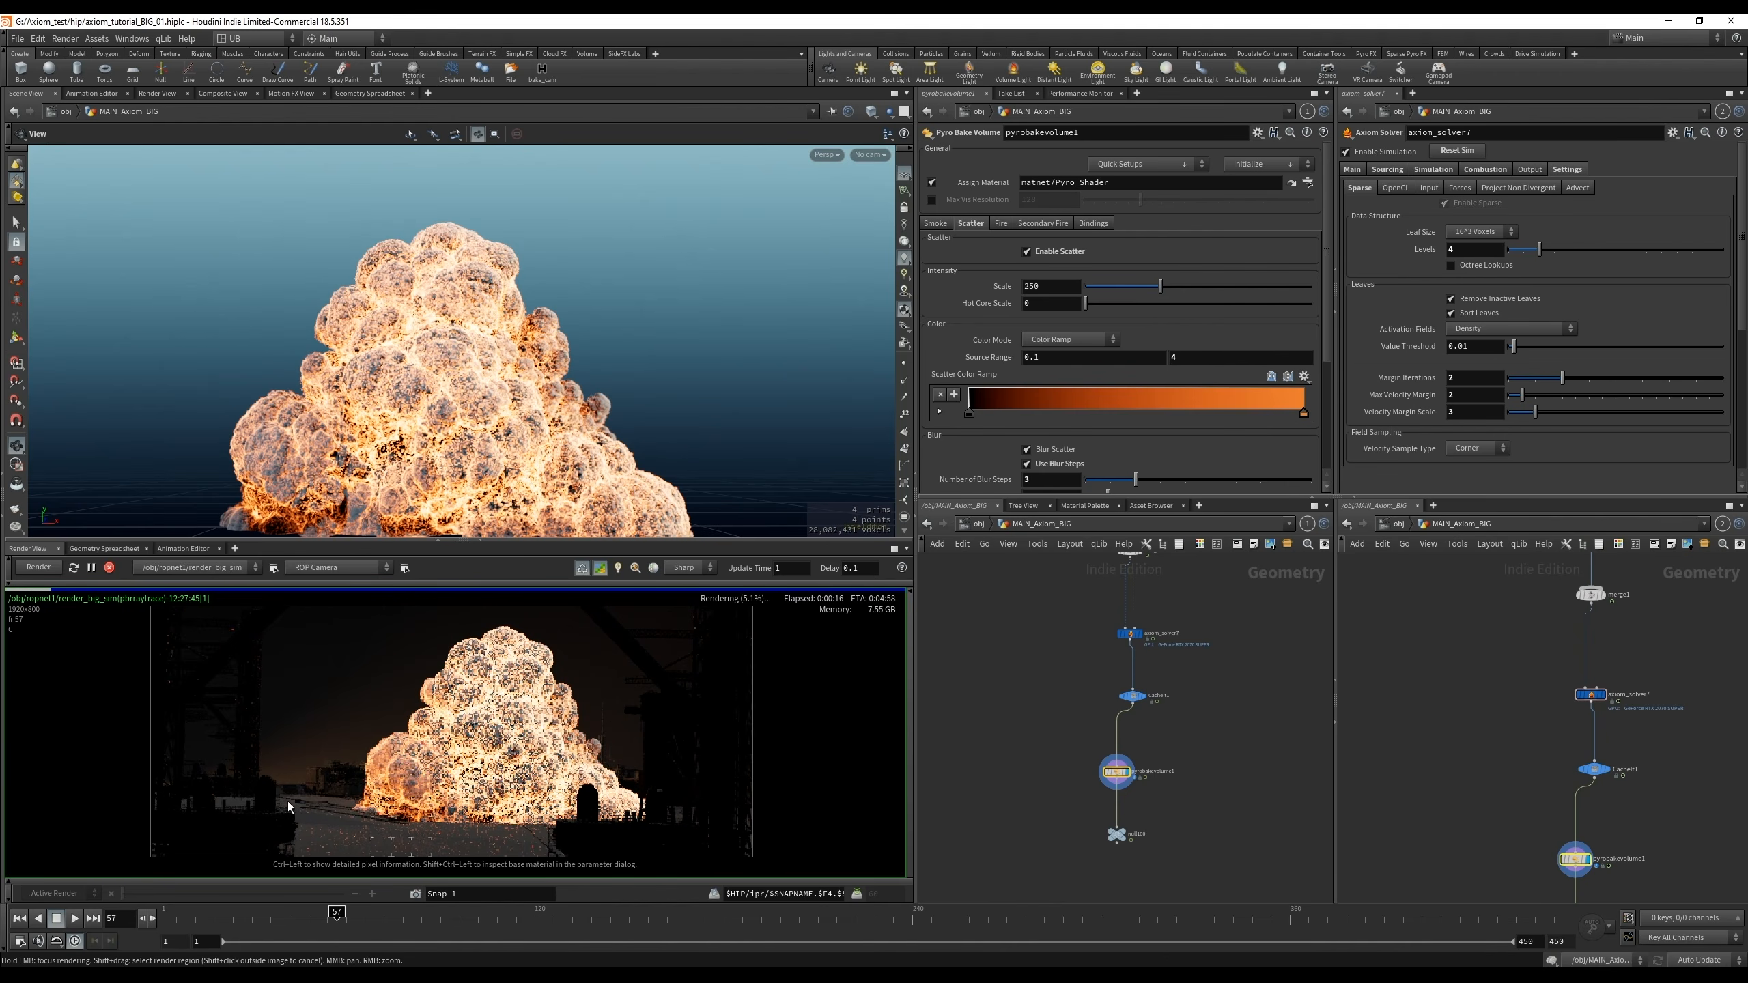
Turn off render preview mode and inspect the explosion's surface detail in the render
{"action": "left_click", "coordinate": [600, 573]}
{"action": "scroll", "coordinate": [537, 703], "scroll_direction": "up", "scroll_amount": 5}
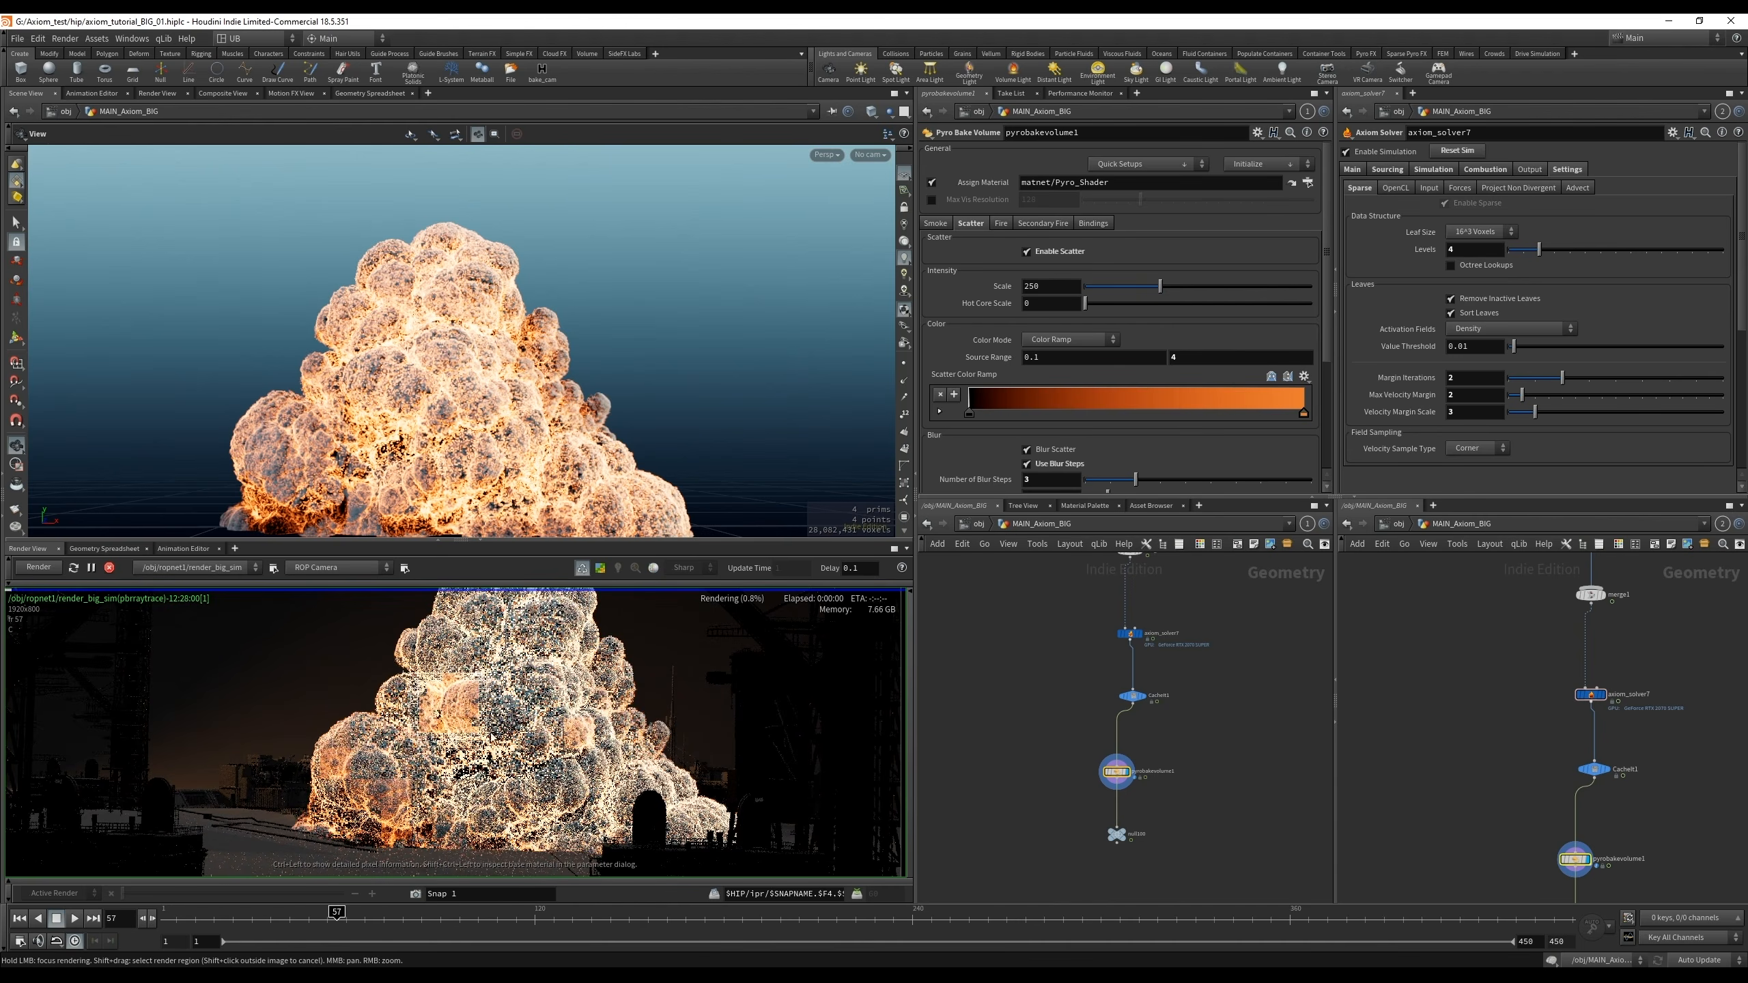
{"action": "scroll", "coordinate": [572, 762], "scroll_direction": "up", "scroll_amount": 3}
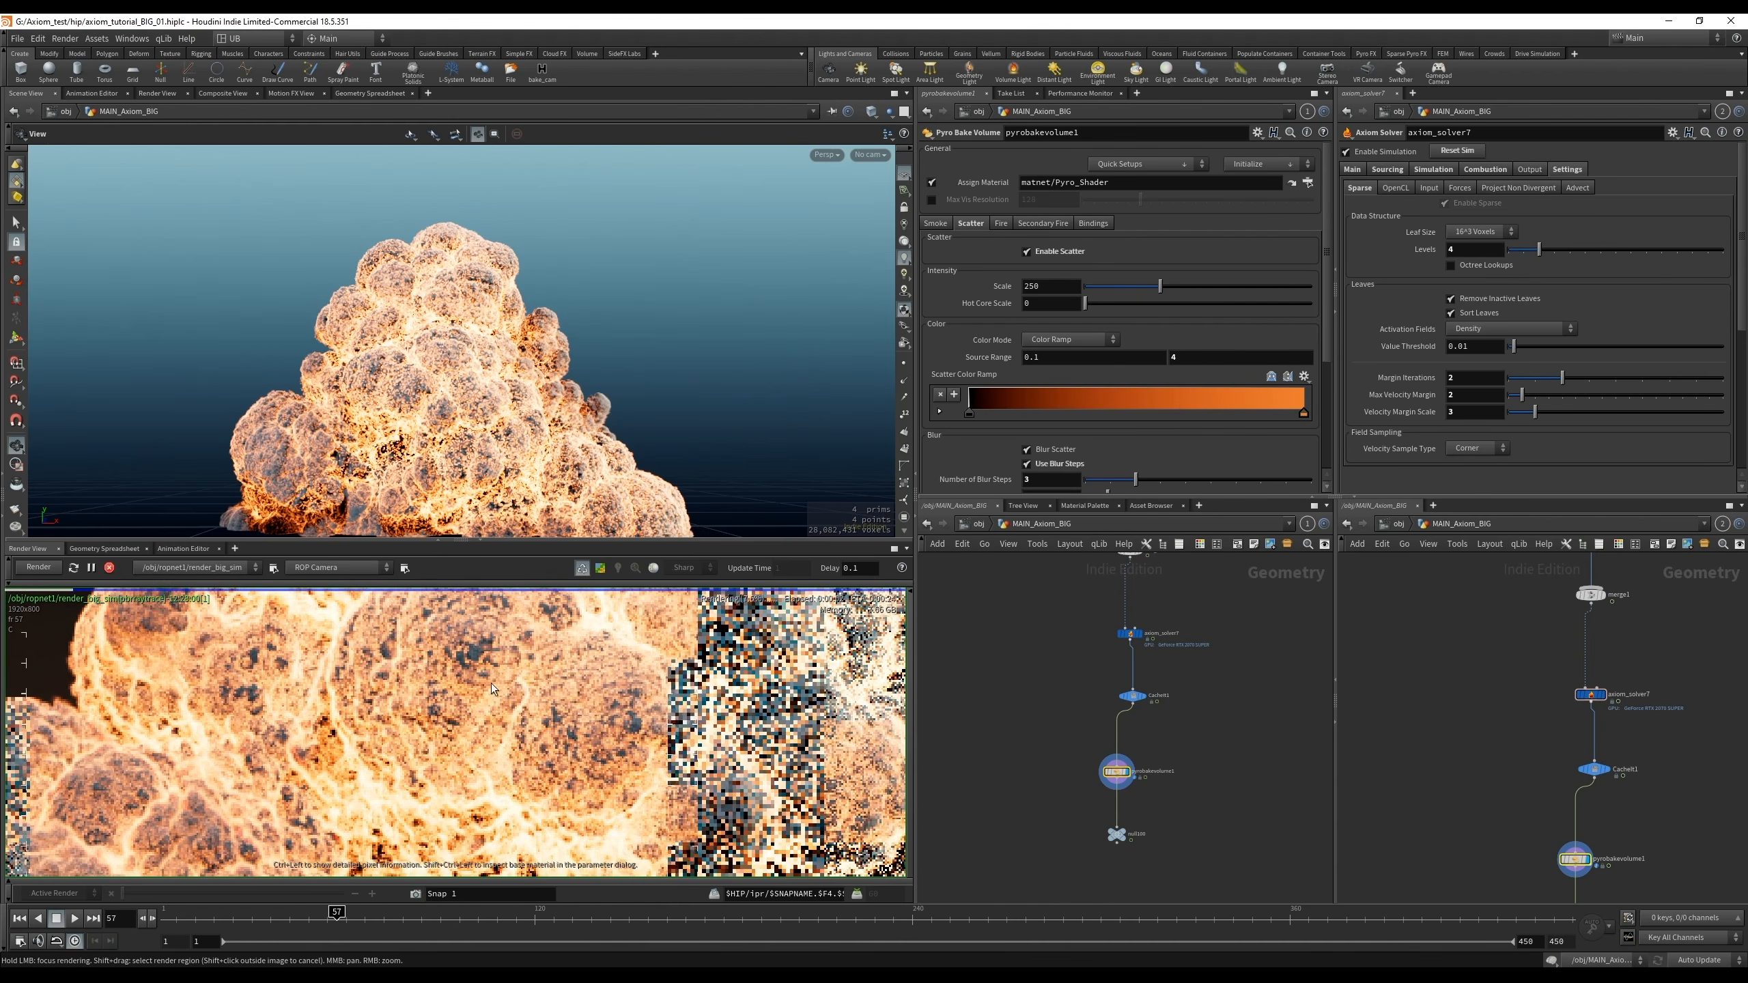
{"action": "scroll", "coordinate": [572, 762], "scroll_direction": "down", "scroll_amount": 3}
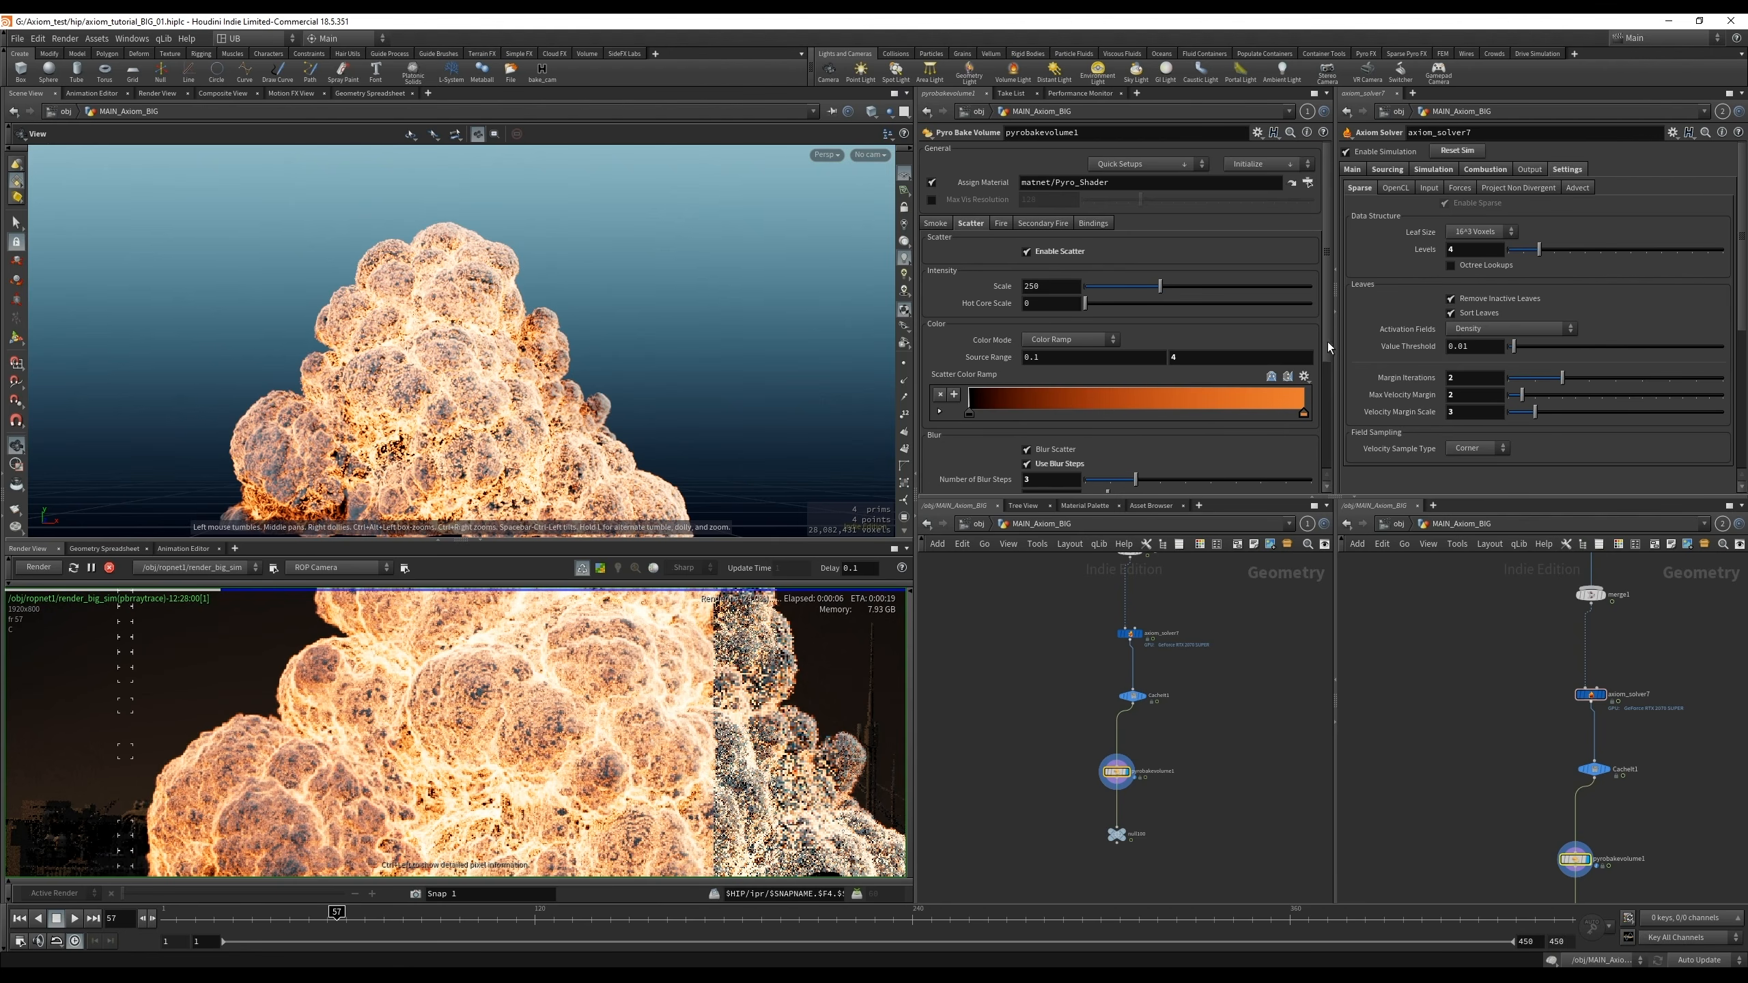
Review the Blur and Masking settings of pyrobakevolume1 and examine the rendered explosion as a whole and up close
{"action": "left_click_drag", "start_coordinate": [1327, 342], "coordinate": [1330, 434]}
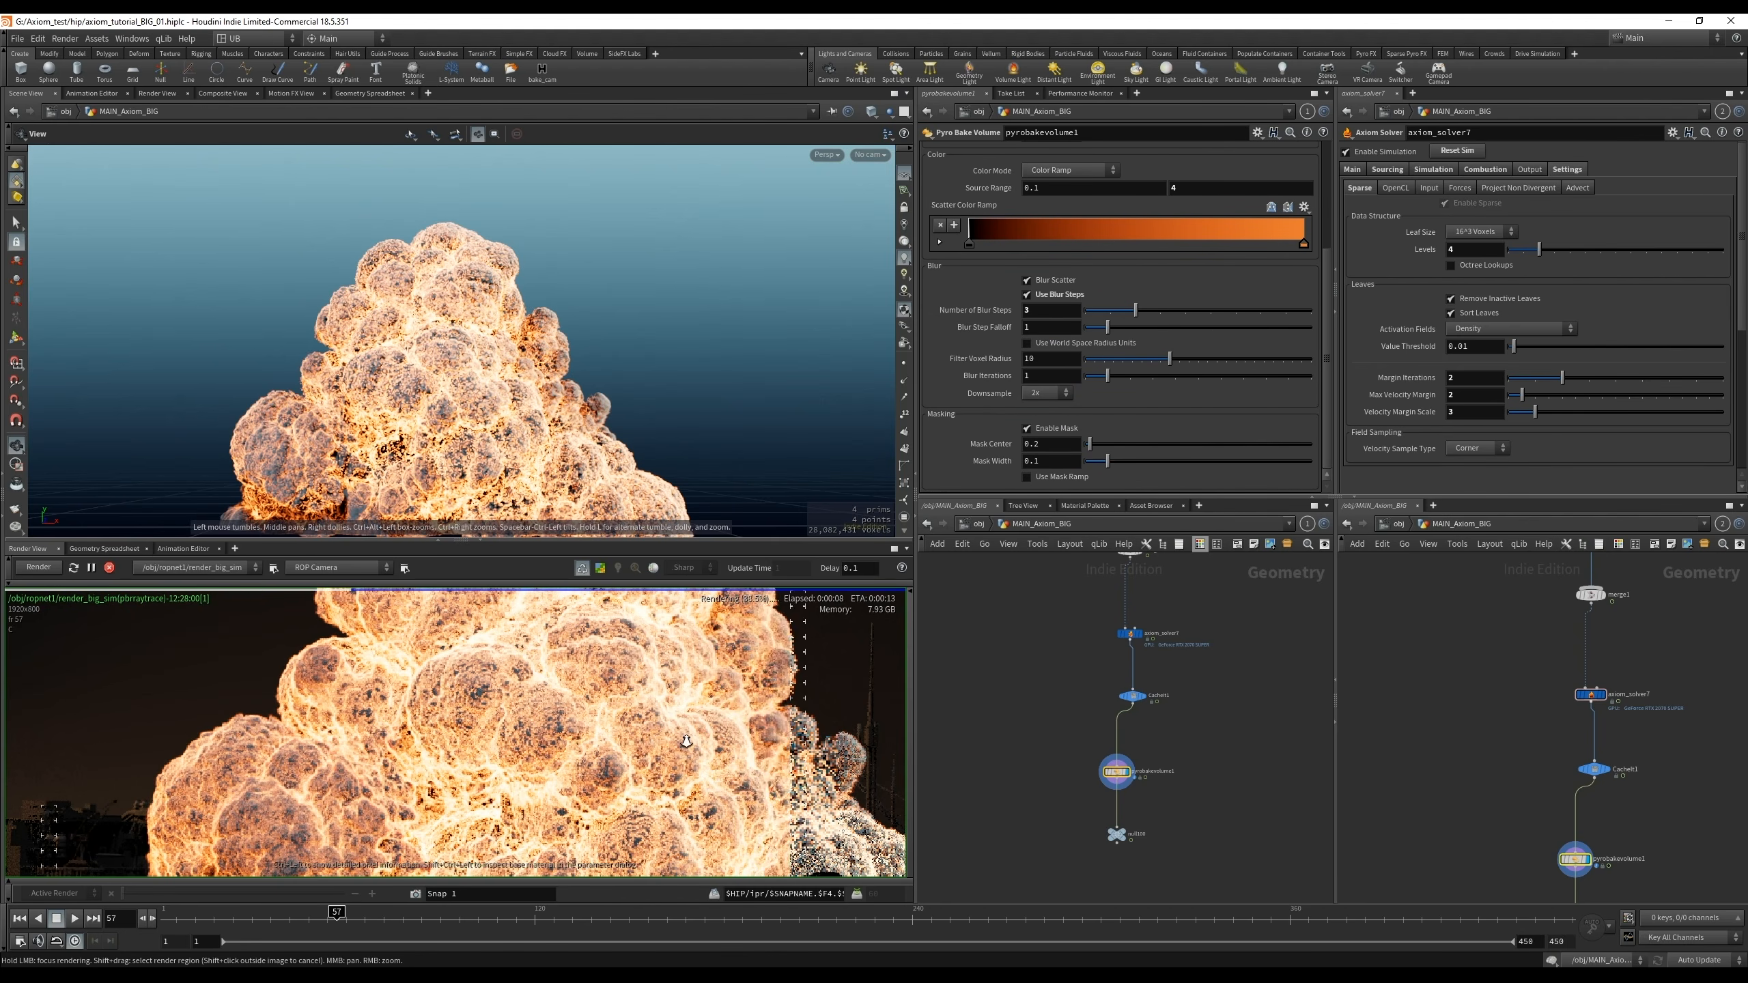
{"action": "scroll", "coordinate": [590, 755], "scroll_direction": "down", "scroll_amount": 3}
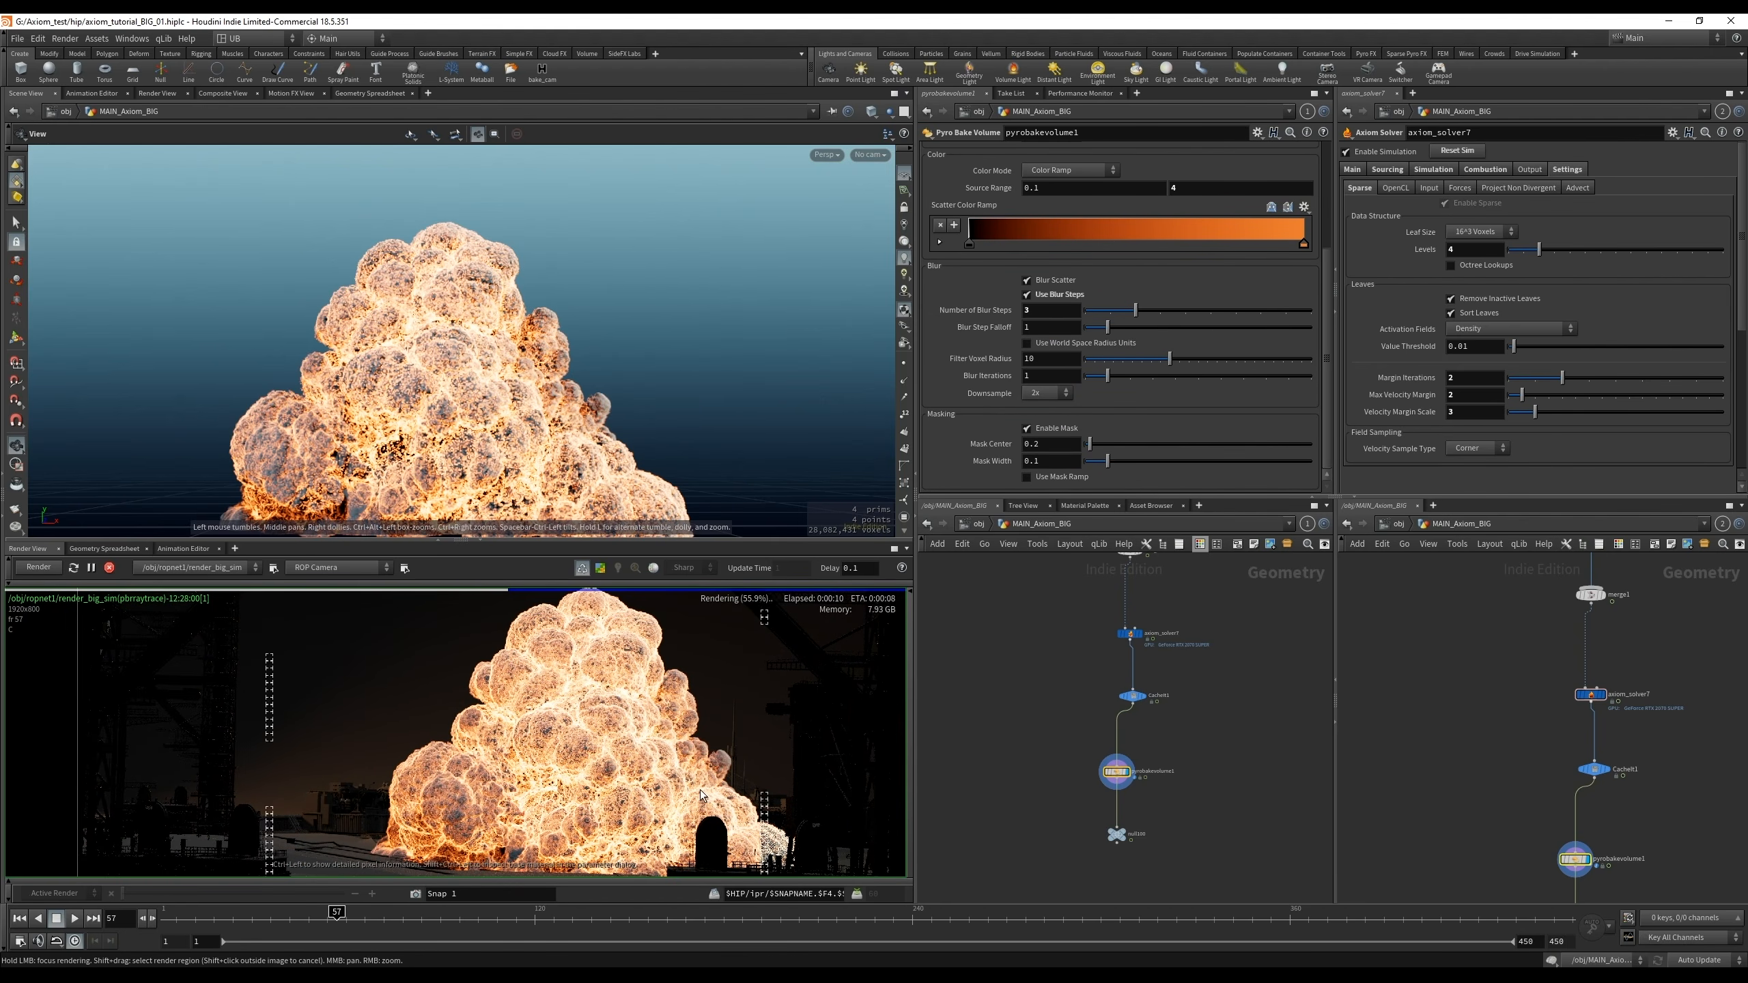
{"action": "scroll", "coordinate": [708, 767], "scroll_direction": "up", "scroll_amount": 3}
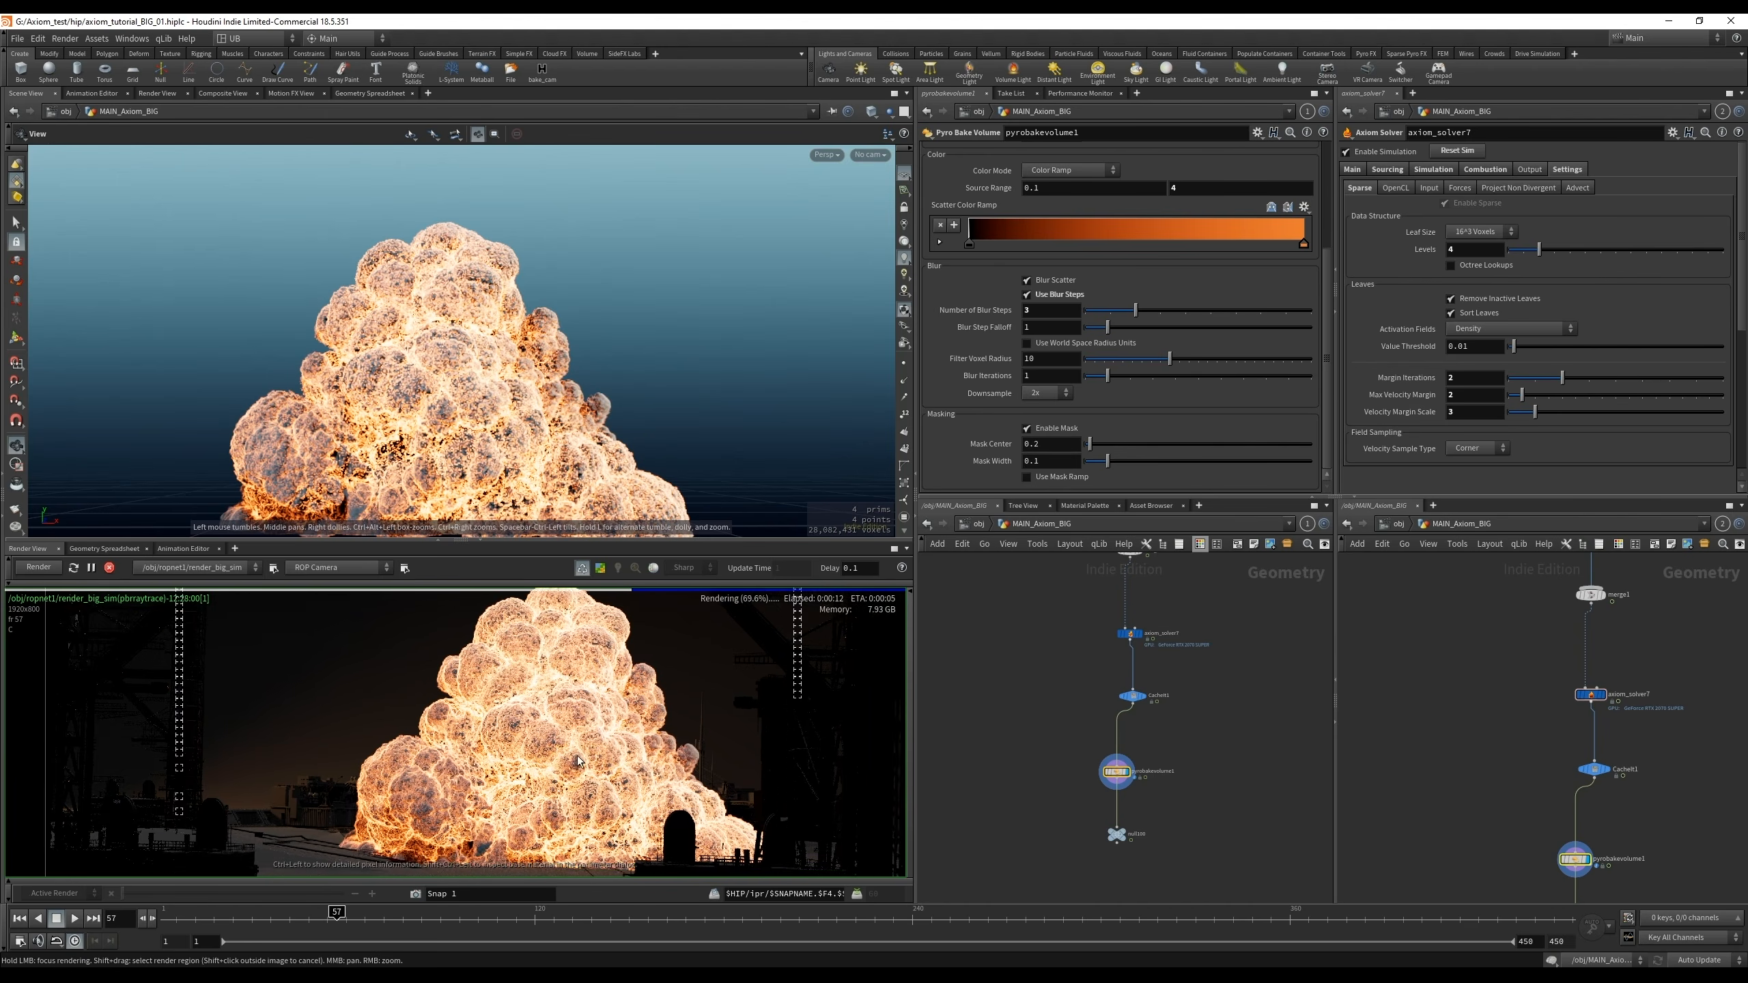
{"action": "scroll", "coordinate": [1053, 762], "scroll_direction": "up", "scroll_amount": 3}
{"action": "middle_click_drag", "start_coordinate": [1053, 761], "coordinate": [1007, 685]}
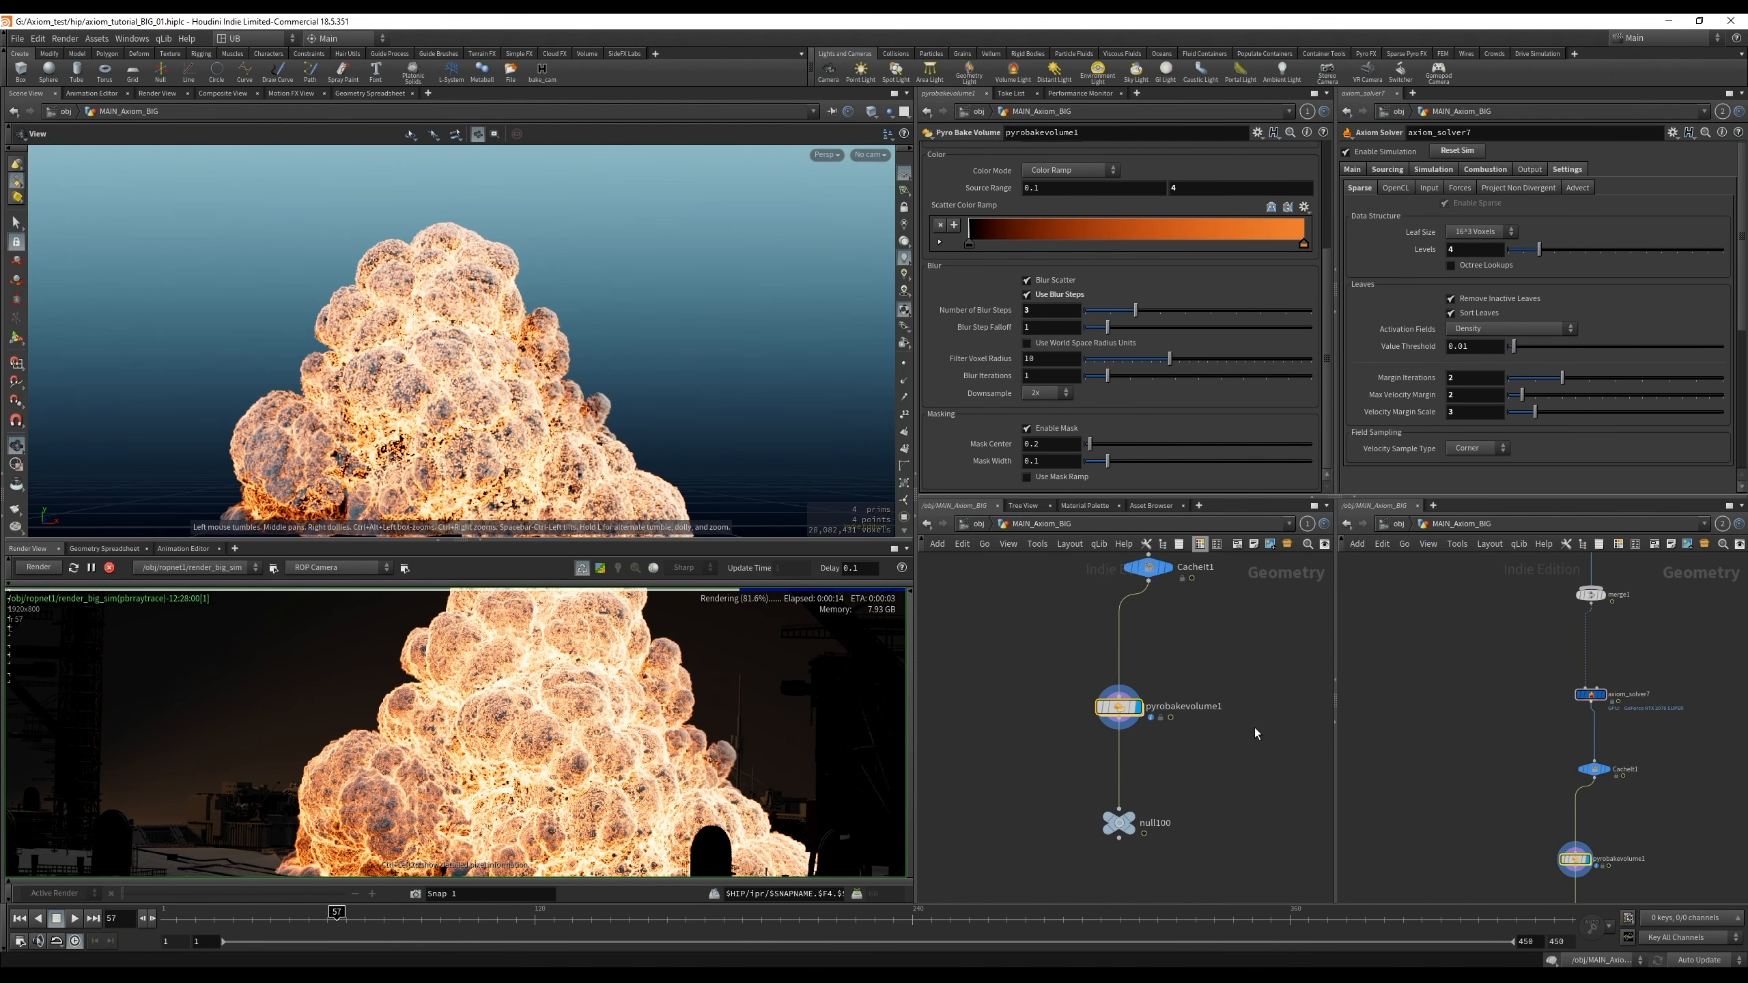
{"action": "scroll", "coordinate": [564, 744], "scroll_direction": "down", "scroll_amount": 5}
{"action": "scroll", "coordinate": [558, 730], "scroll_direction": "up", "scroll_amount": 3}
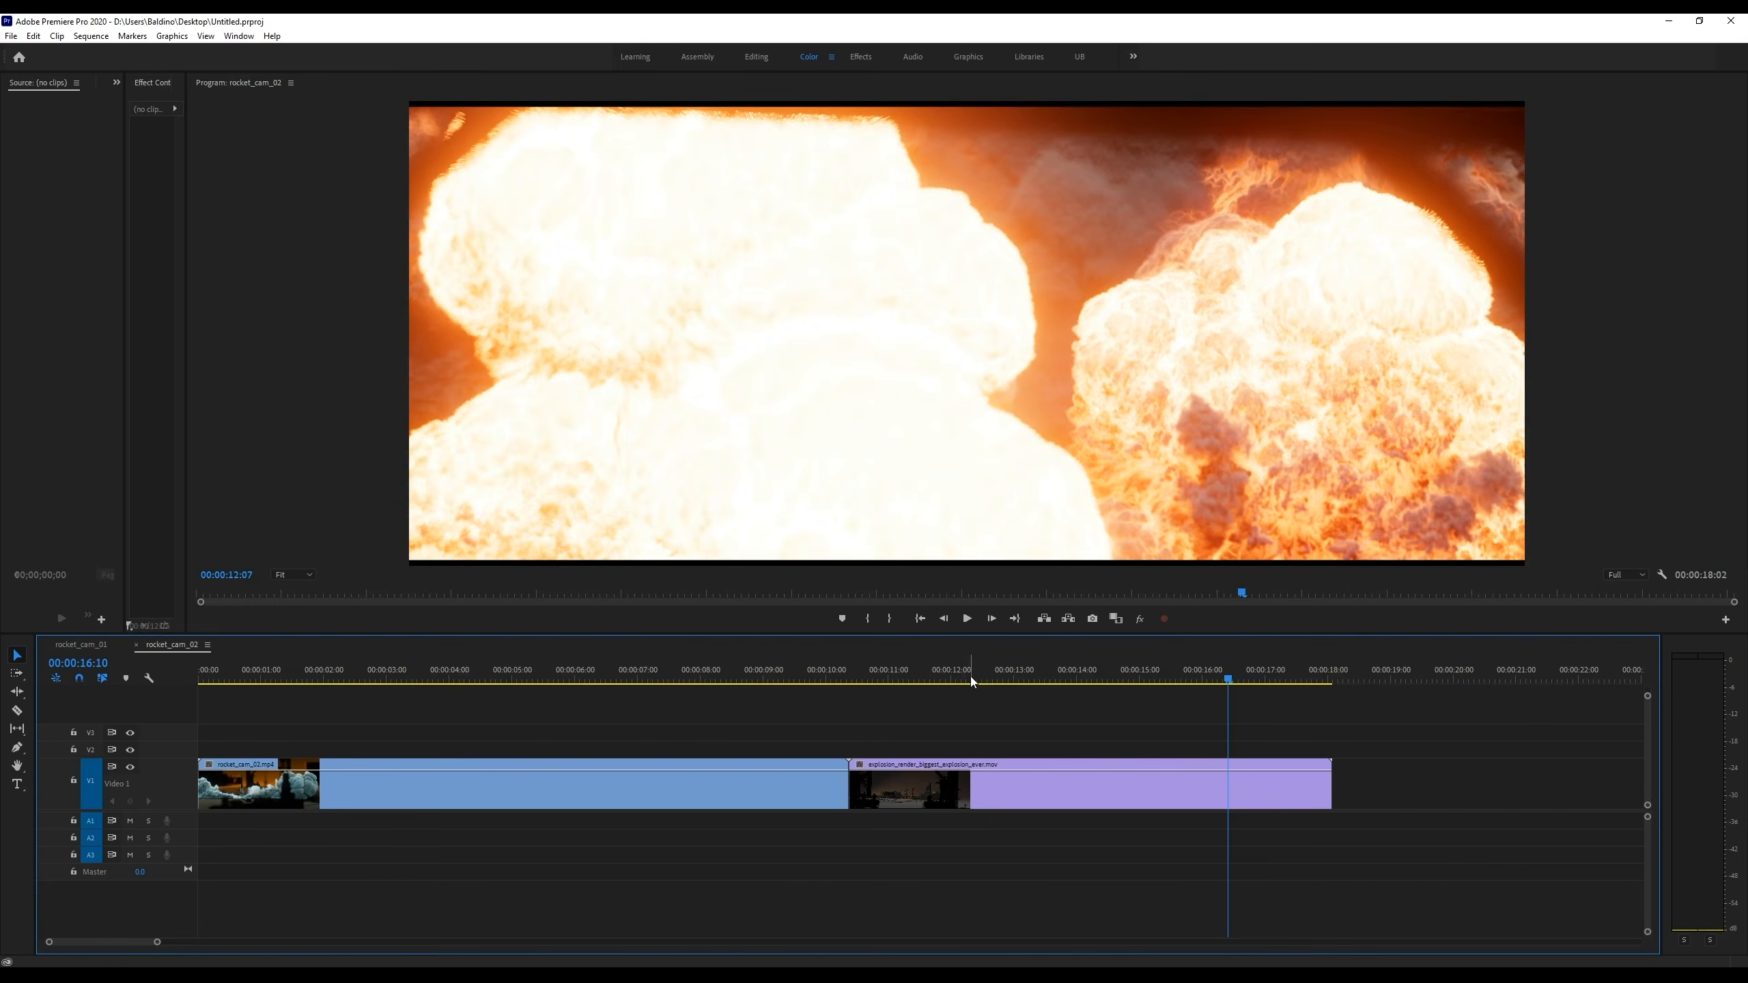
Switch to Adobe Premiere Pro, play the explosion clip in rocket_cam_02 from about 13 seconds, and return to the pyrobakevolume1 node in Houdini
{"action": "left_click_drag", "start_coordinate": [970, 676], "coordinate": [1037, 672]}
{"action": "key", "text": "space"}
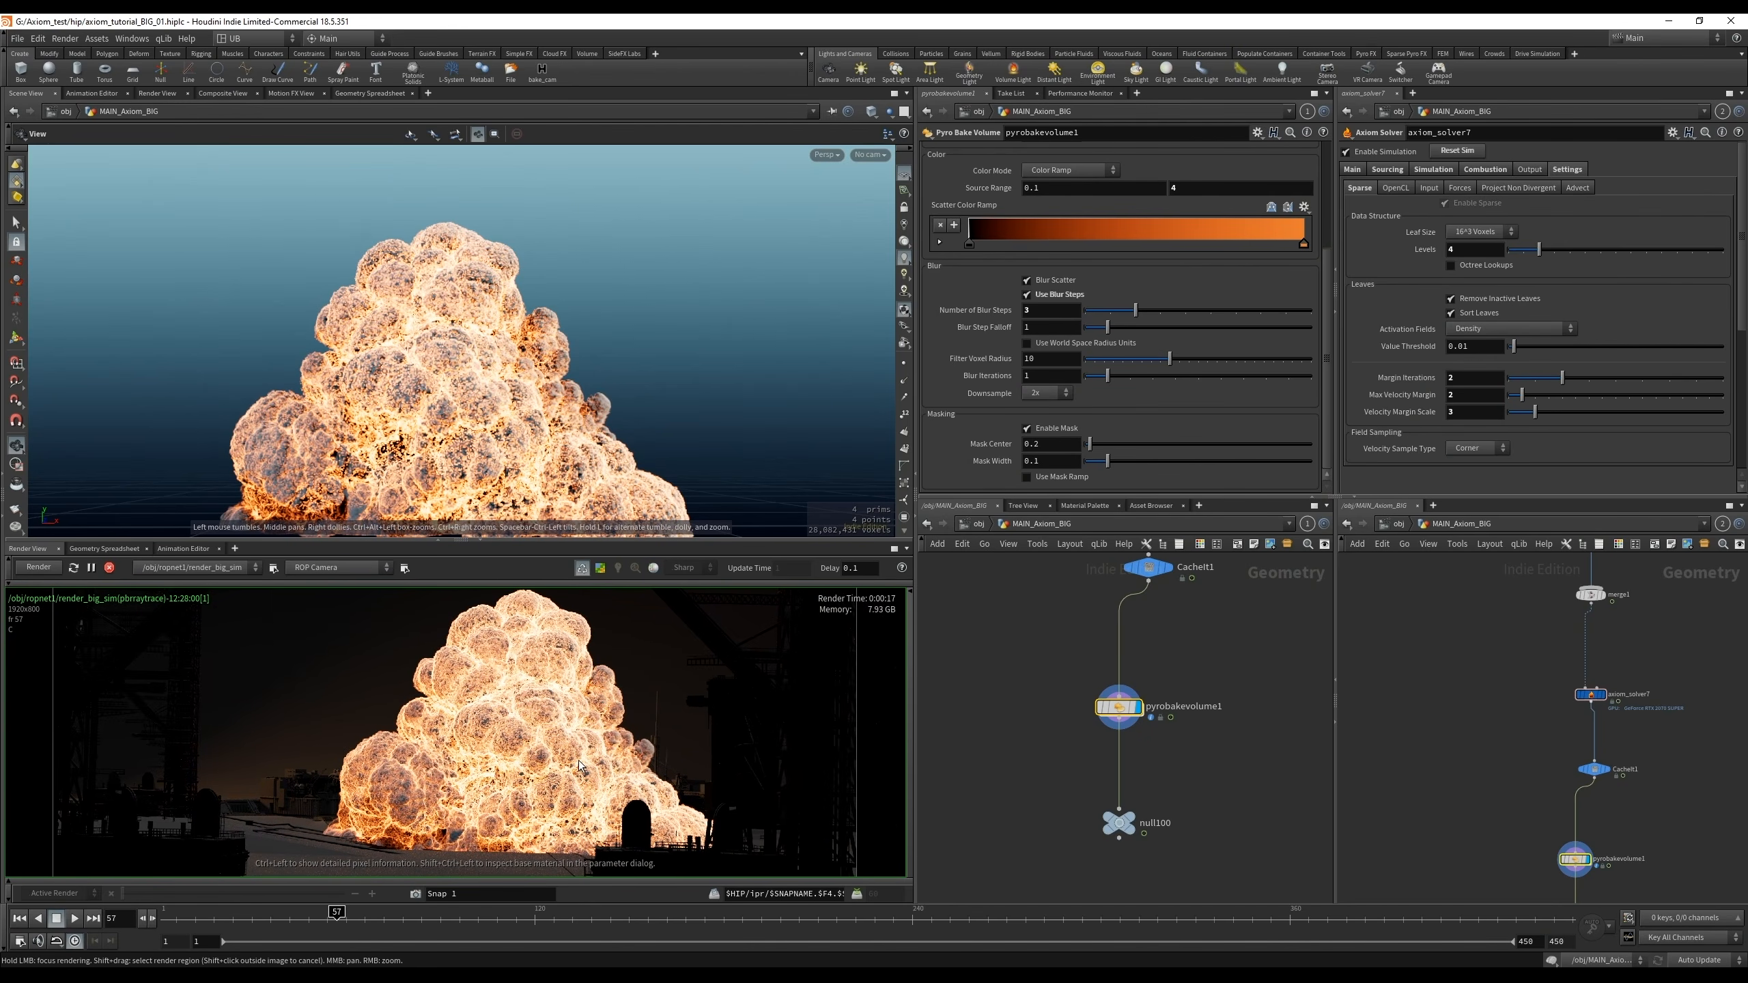
{"action": "middle_click_drag", "start_coordinate": [1014, 693], "coordinate": [1020, 698]}
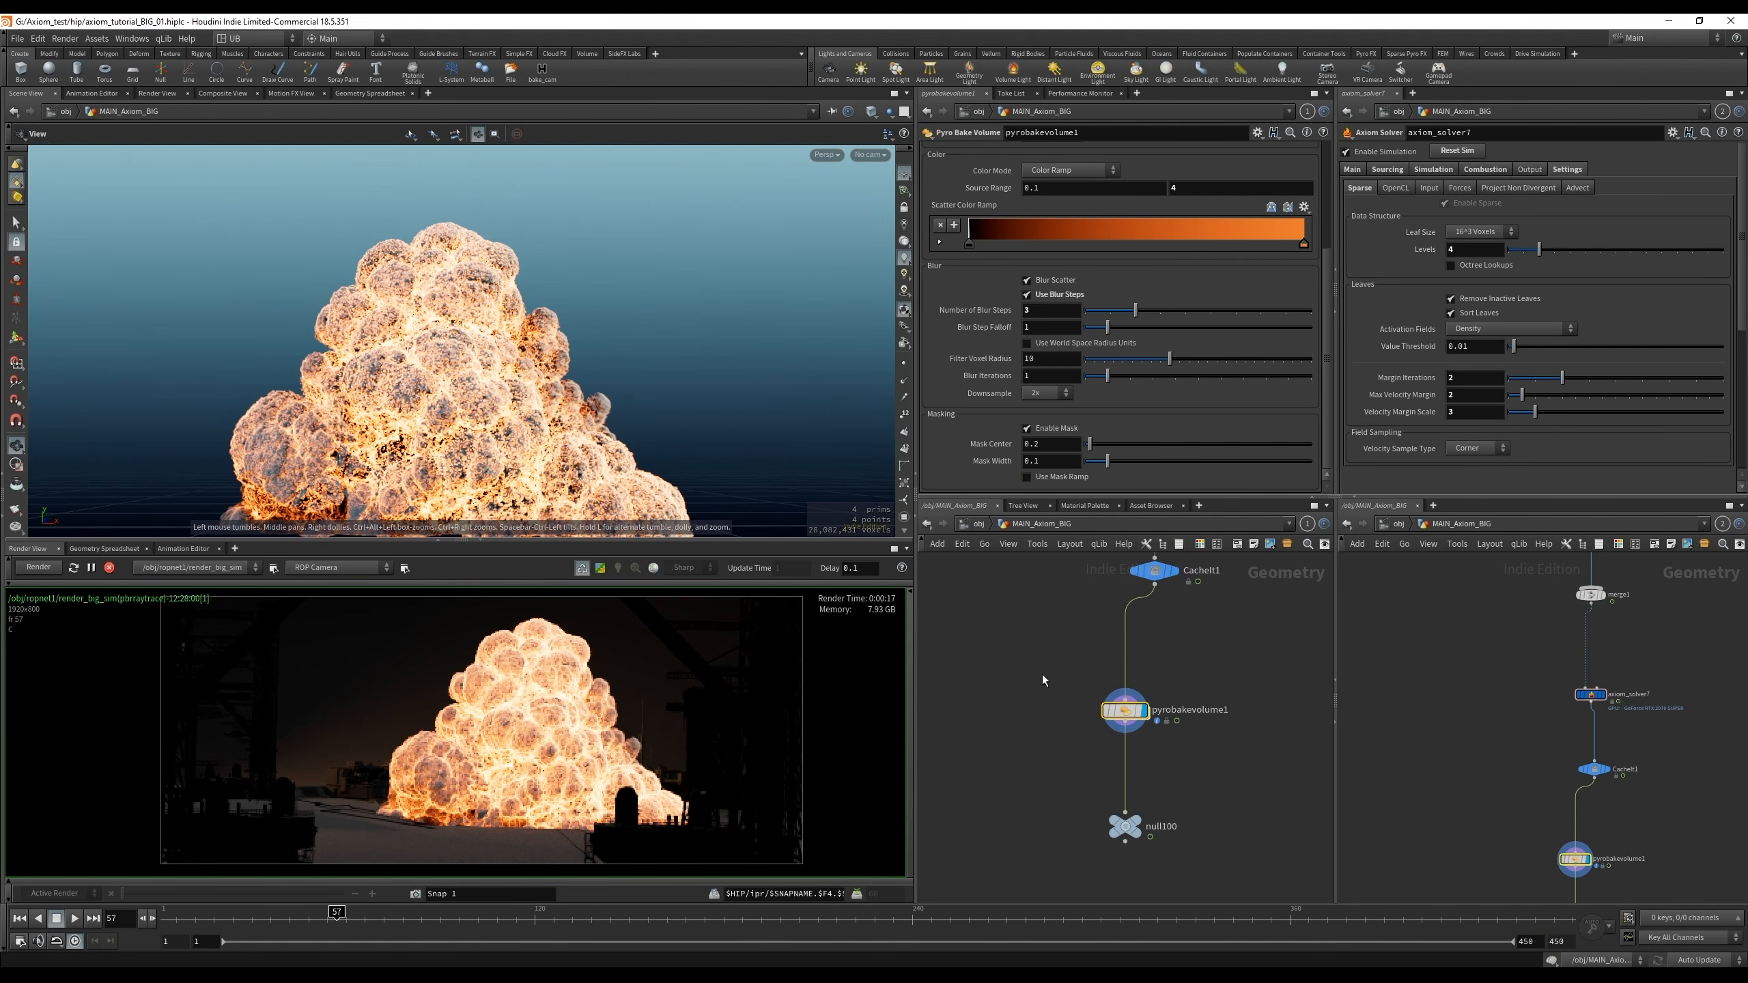
{"action": "scroll", "coordinate": [1177, 716], "scroll_direction": "up", "scroll_amount": 2}
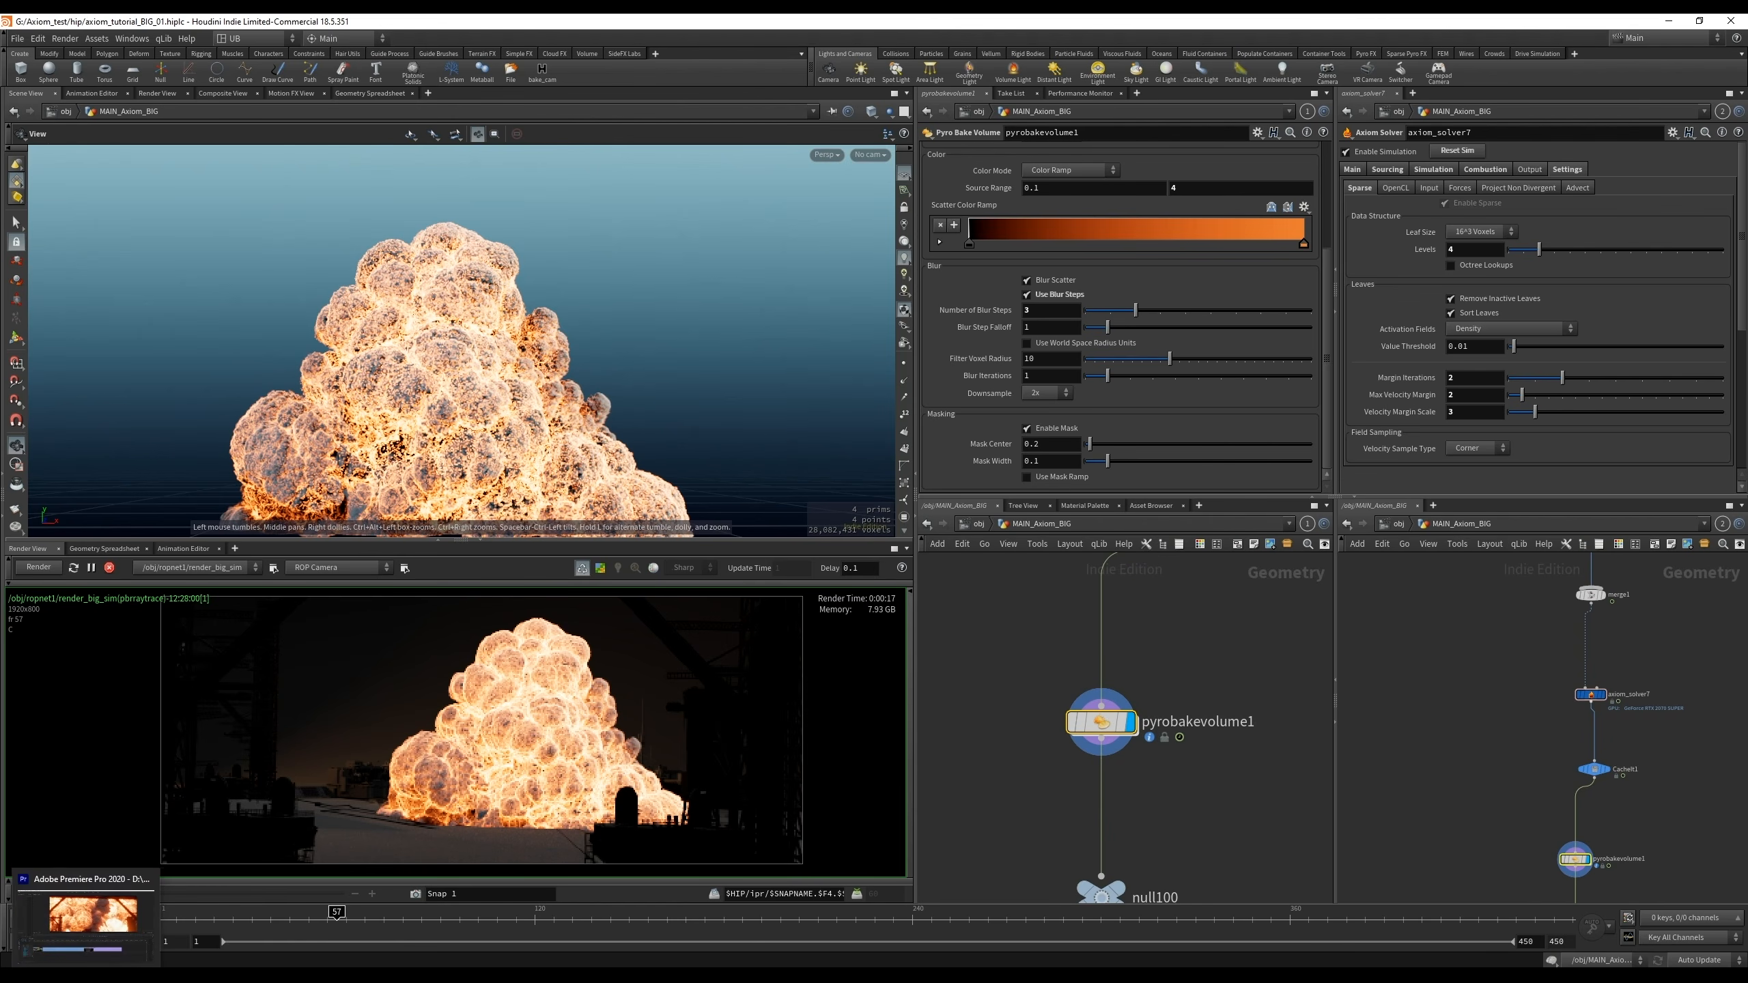
Scrub the explosion footage in Adobe Premiere Pro around 14 to 15 seconds as a reference, and return to Houdini
{"action": "left_click", "coordinate": [106, 978]}
{"action": "mouse_move", "coordinate": [1118, 677]}
{"action": "left_mouse_down"}
{"action": "mouse_move", "coordinate": [1050, 700]}
{"action": "mouse_move", "coordinate": [1149, 686]}
{"action": "left_mouse_up"}
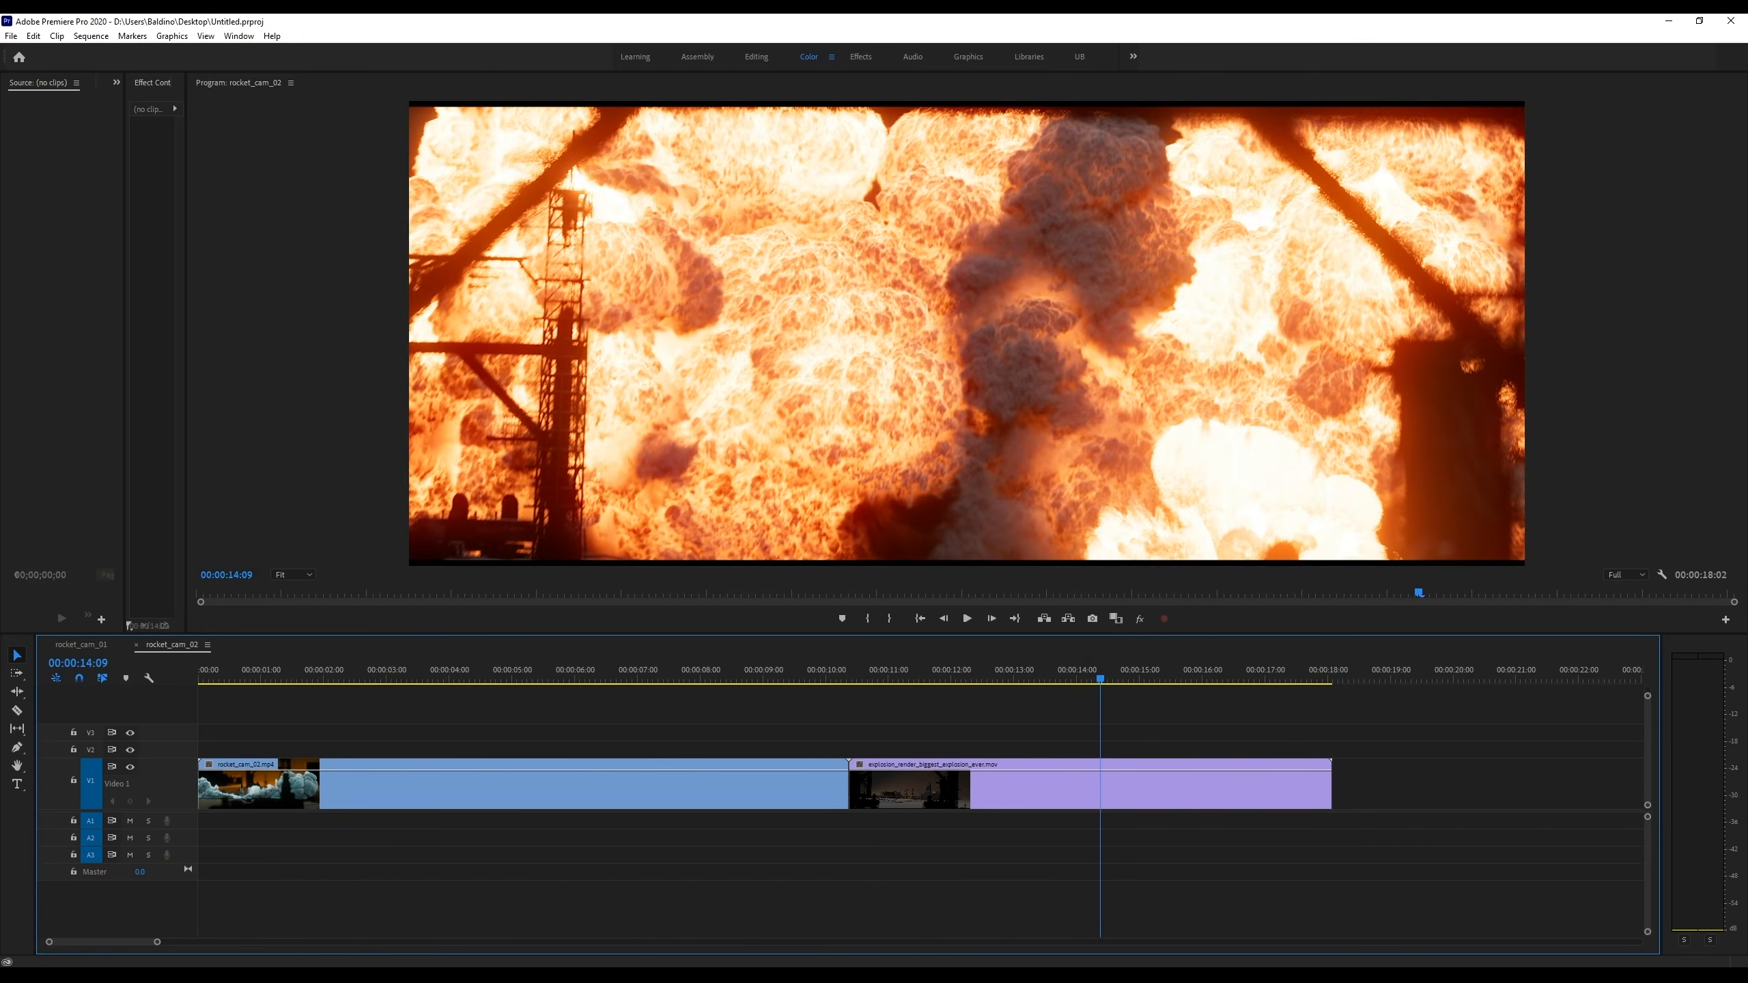
{"action": "left_click", "coordinate": [165, 976]}
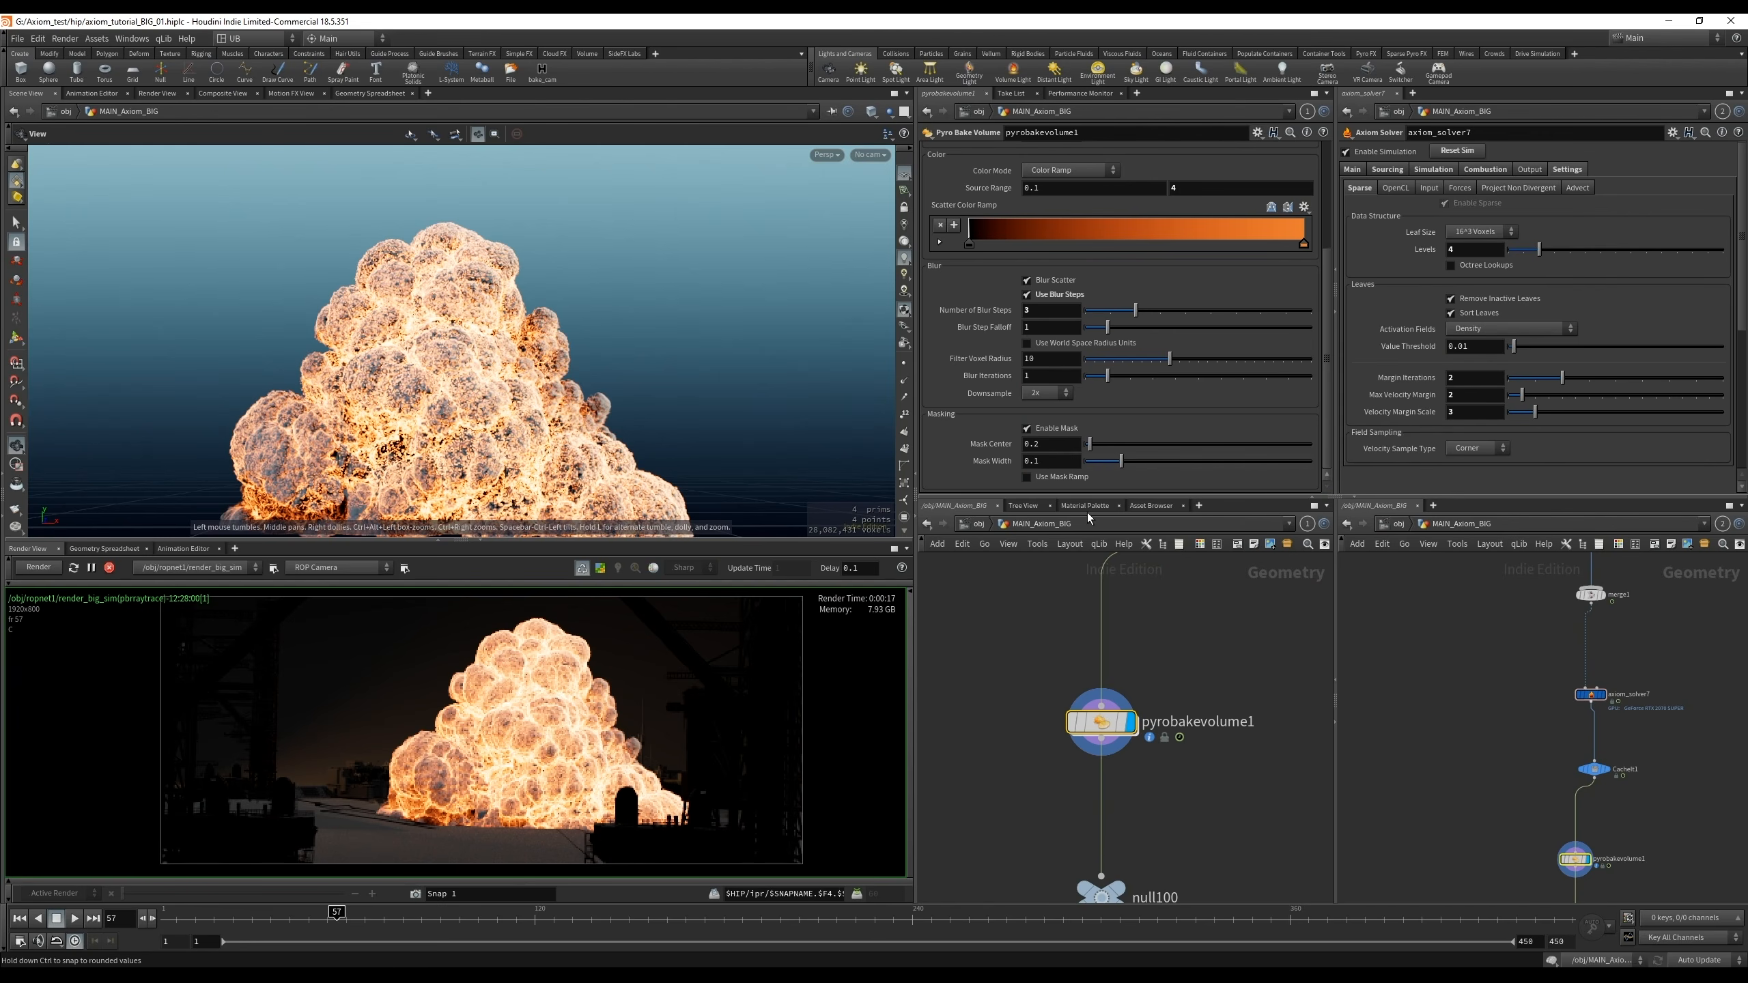
Try a scatter Mask Width of 0.453 and a Mask Center of 2.69, with render preview mode on
{"action": "left_click_drag", "start_coordinate": [1100, 460], "coordinate": [1128, 455]}
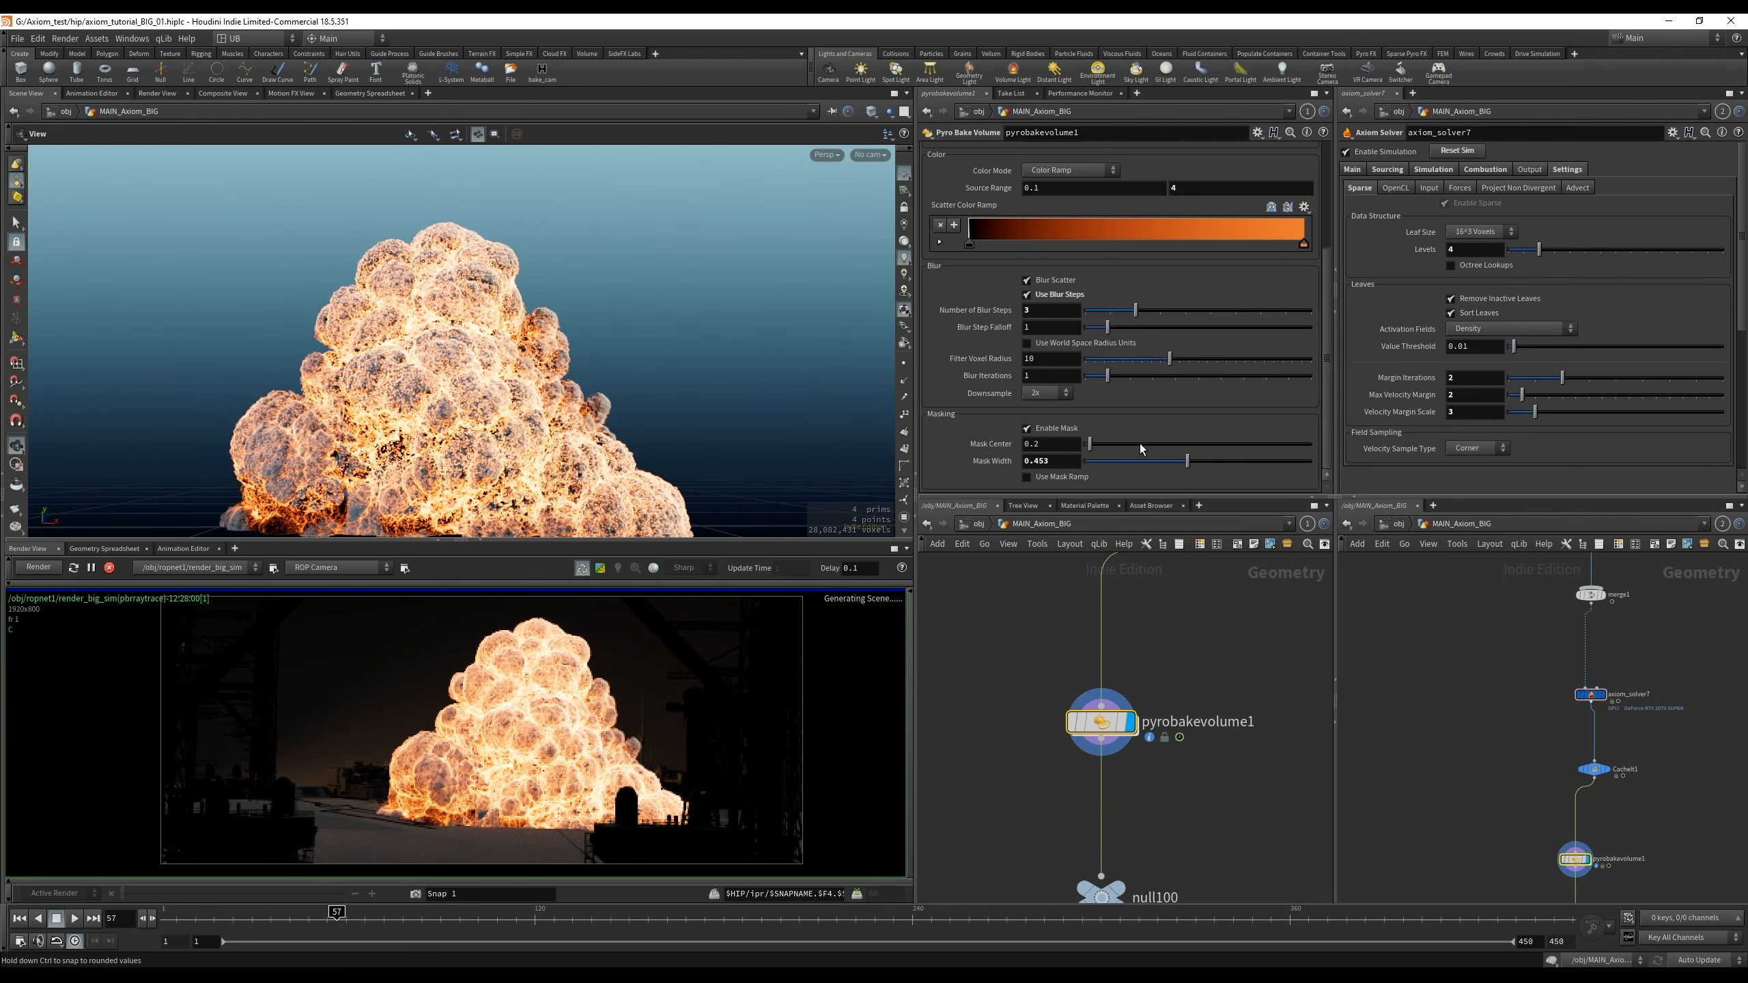
{"action": "left_click", "coordinate": [1136, 443]}
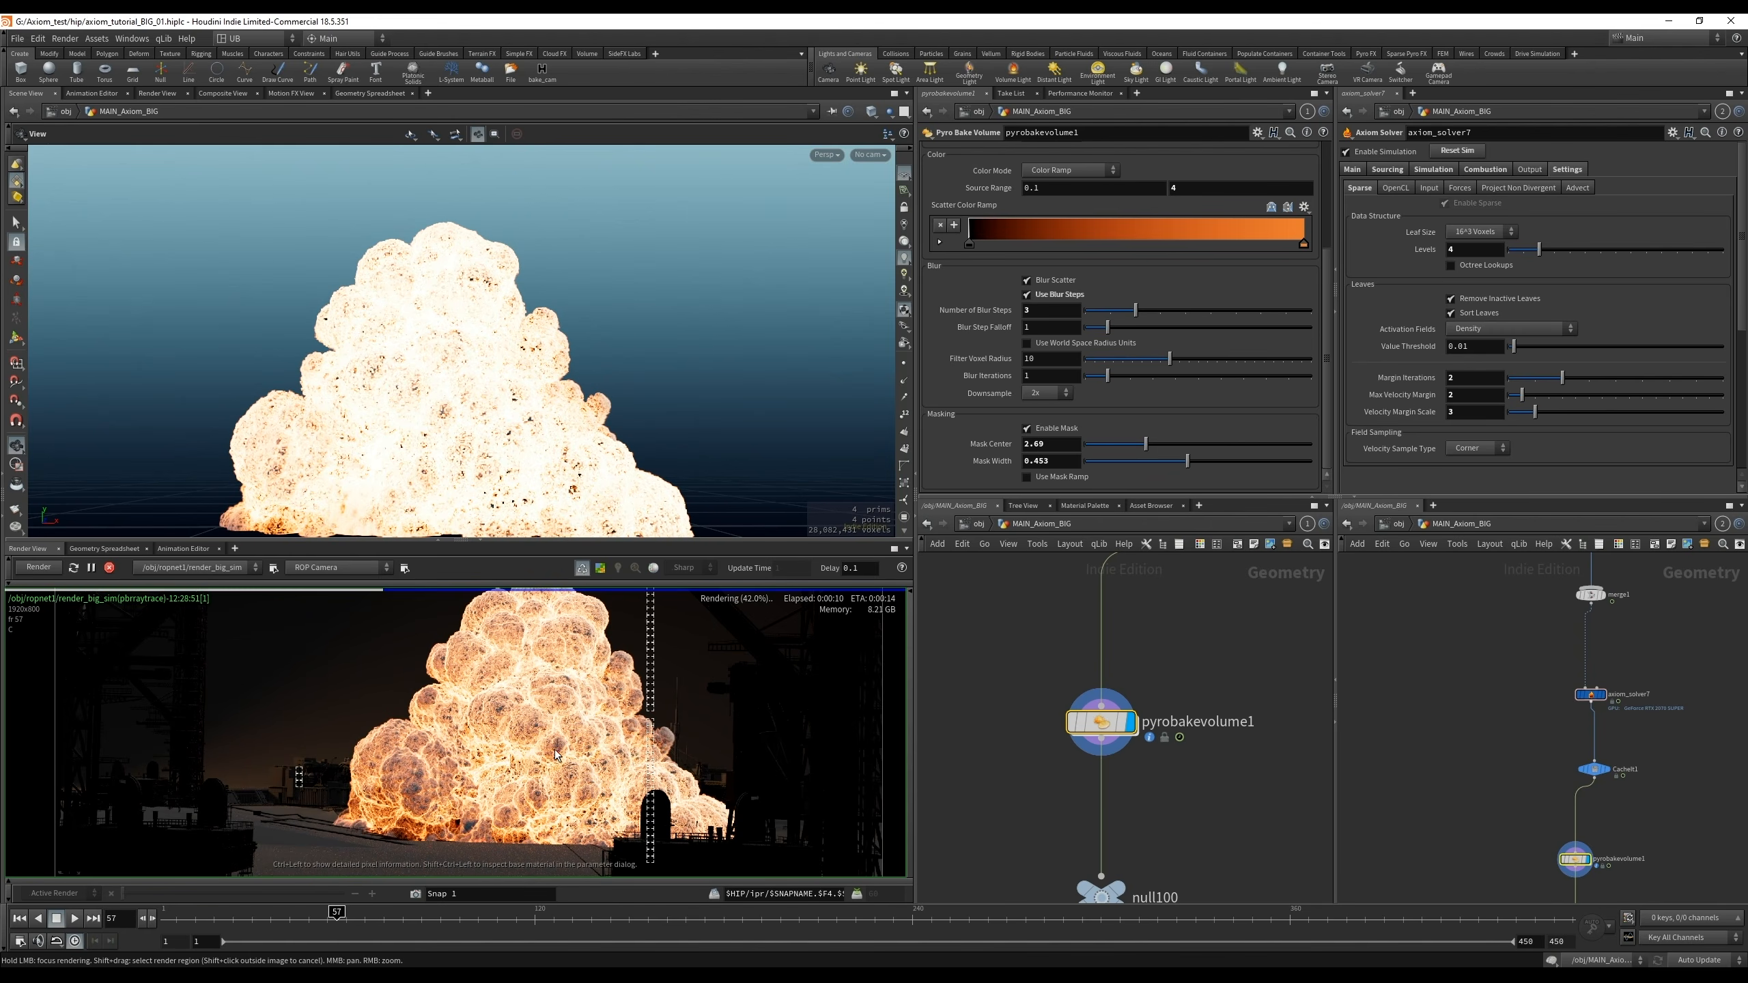
{"action": "left_click", "coordinate": [600, 571]}
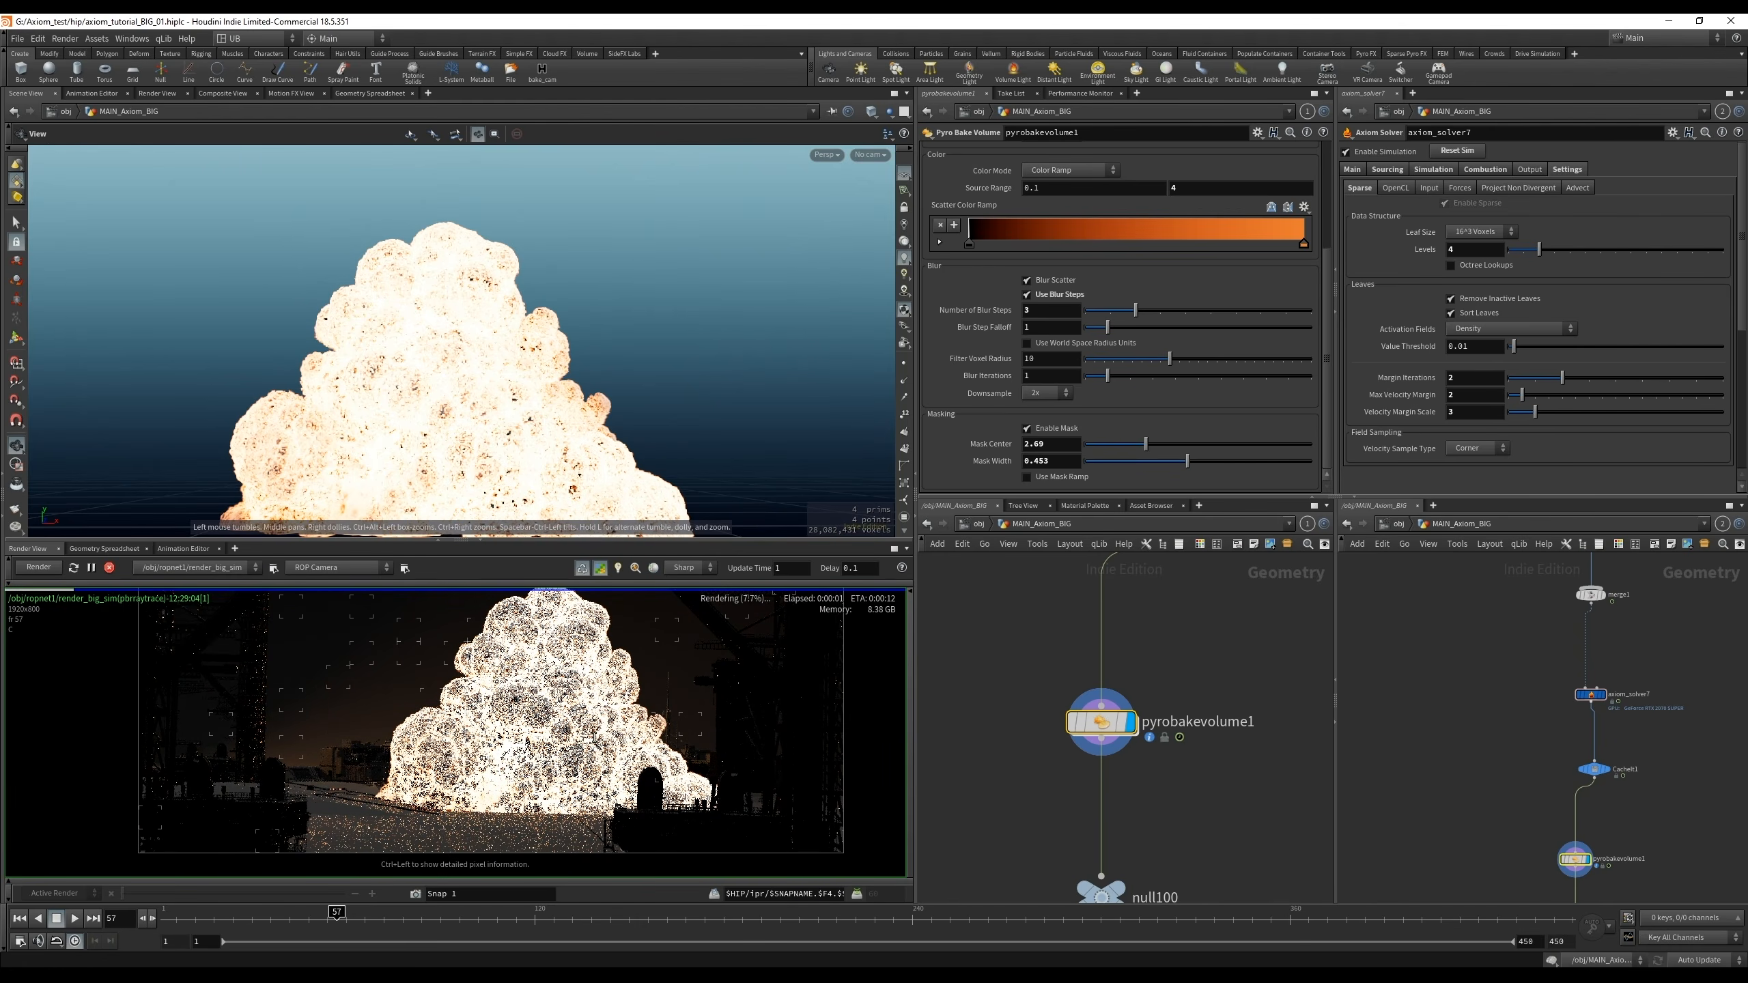
Reset the Mask Width to its default of 0.1 and set the Mask Center back to 0.2
{"action": "middle_click", "coordinate": [1063, 459], "text": "ctrl"}
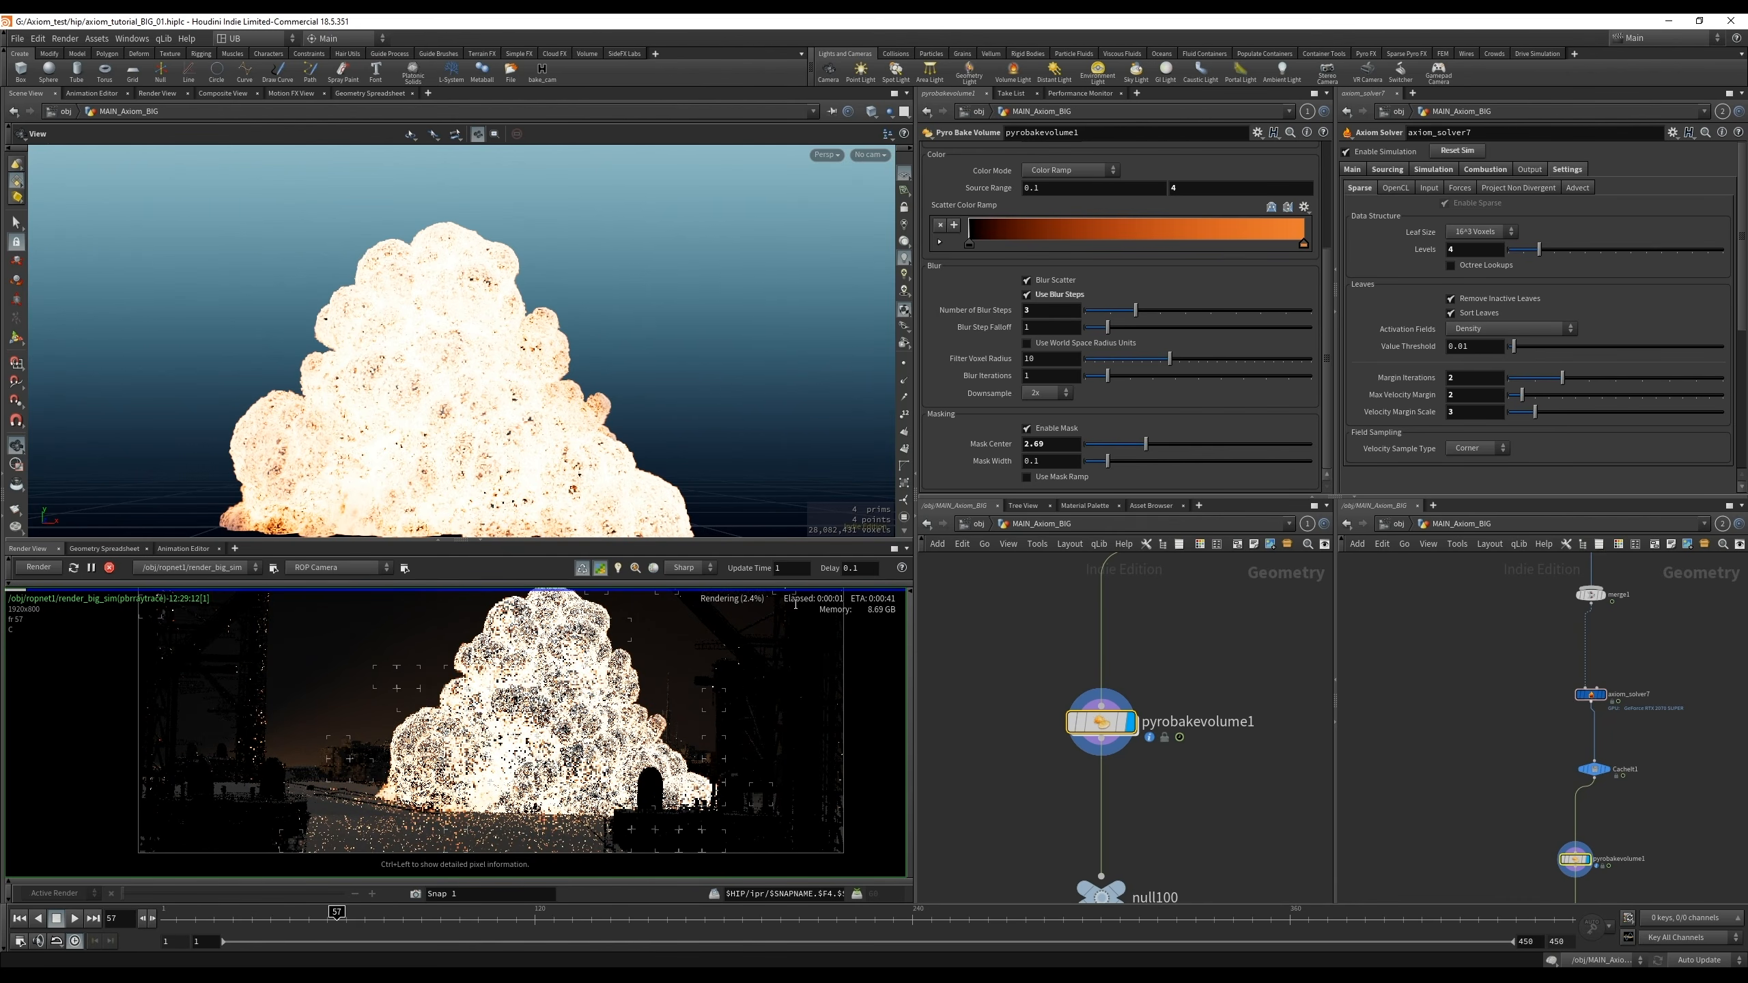
{"action": "type", "text": "0.2"}
{"action": "key", "text": "Return"}
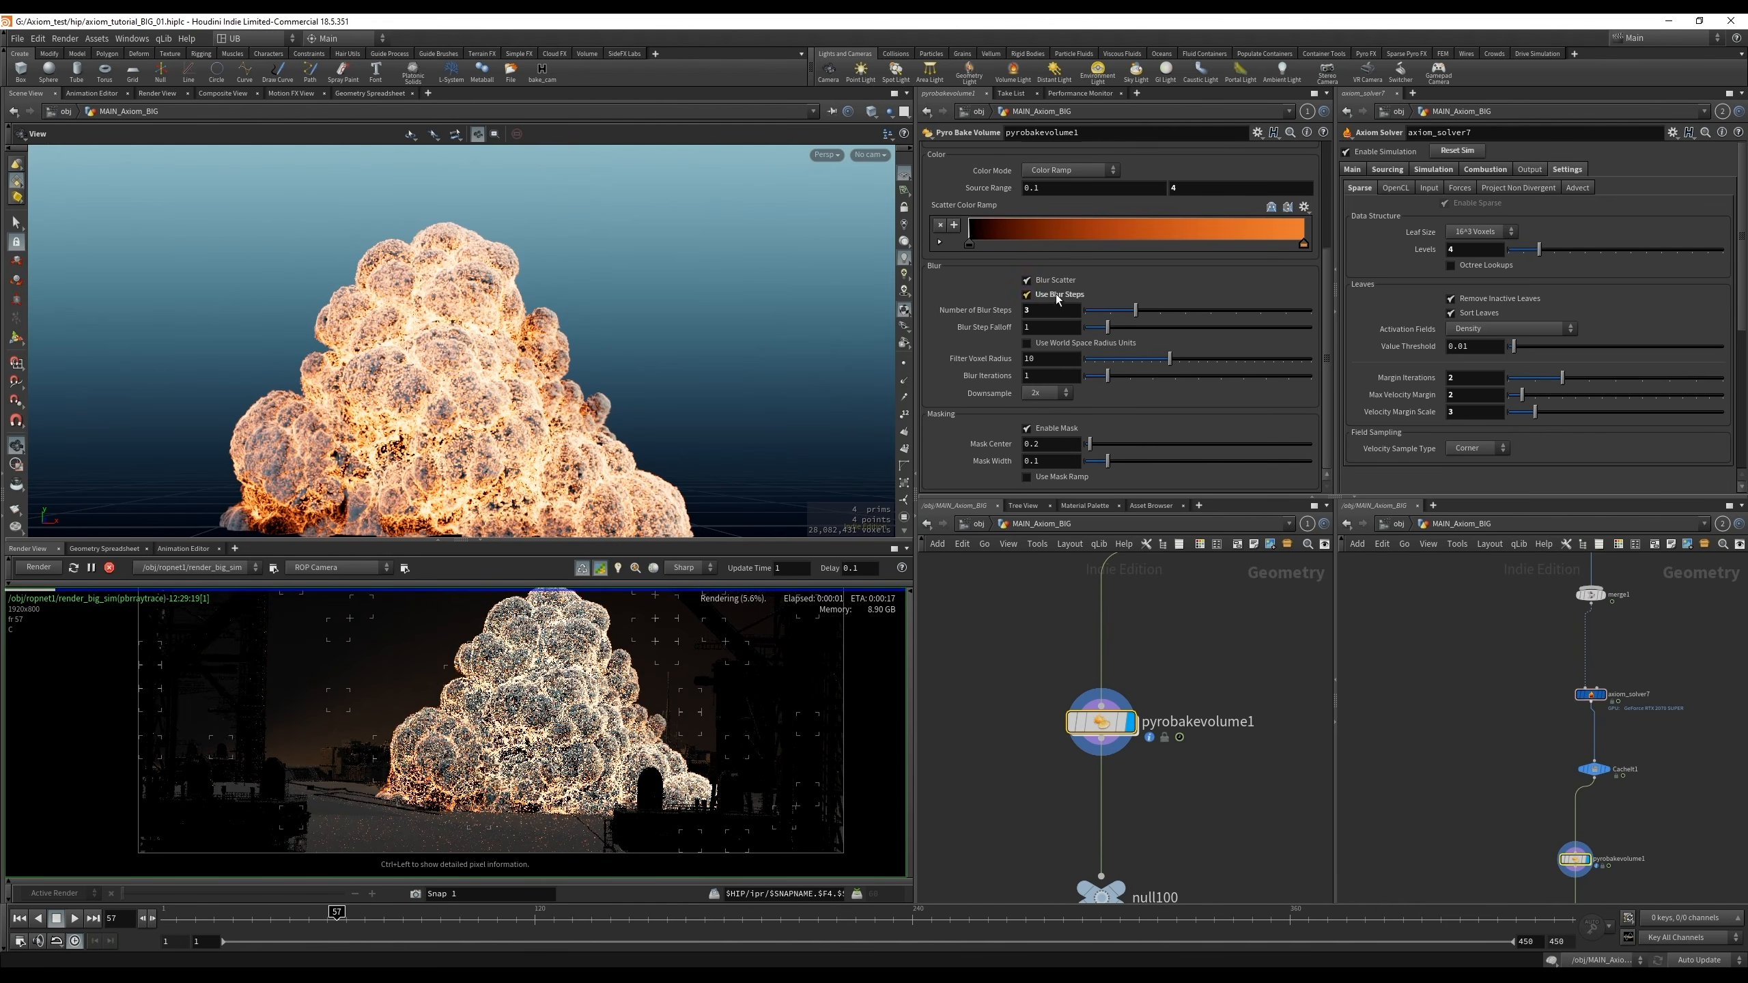
Set the minimum of the scatter color Source Range to 0.3
{"action": "left_click", "coordinate": [1060, 188]}
{"action": "key", "text": "BackSpace"}
{"action": "type", "text": "3"}
{"action": "key", "text": "Return"}
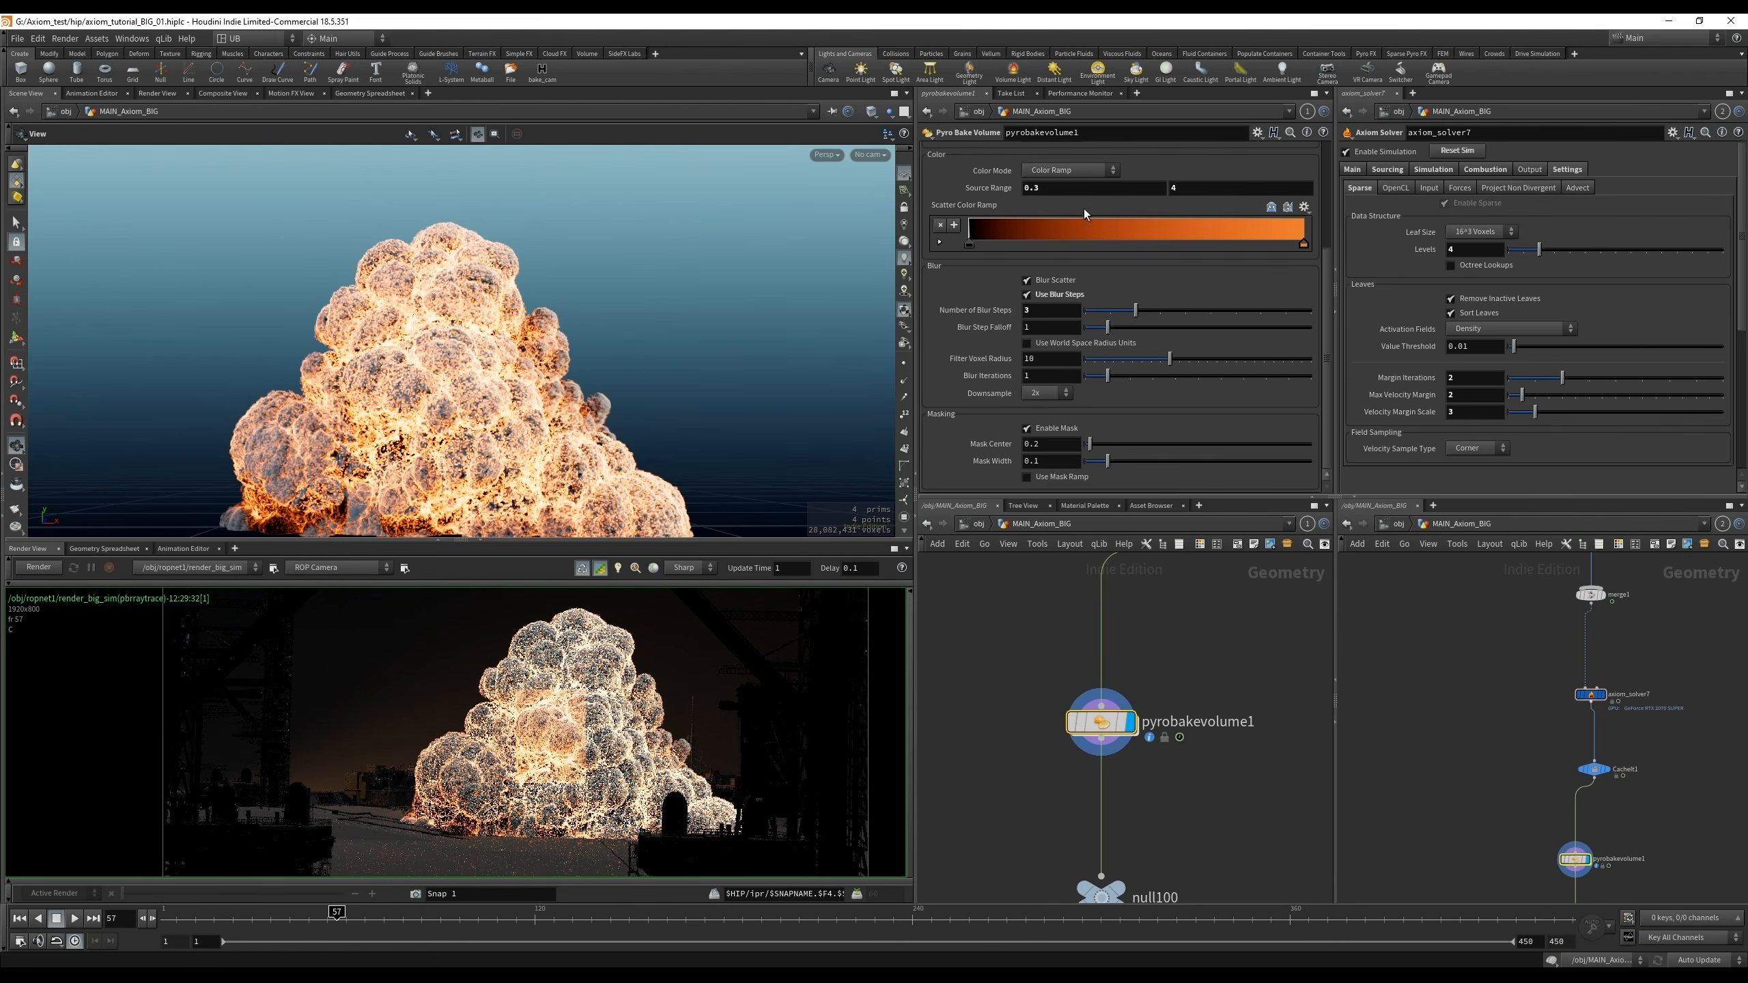
Set the maximum of the scatter color Source Range to 5
{"action": "mouse_move", "coordinate": [1085, 215]}
{"action": "middle_mouse_down"}
{"action": "mouse_move", "coordinate": [1143, 179]}
{"action": "mouse_move", "coordinate": [1081, 204]}
{"action": "middle_mouse_up"}
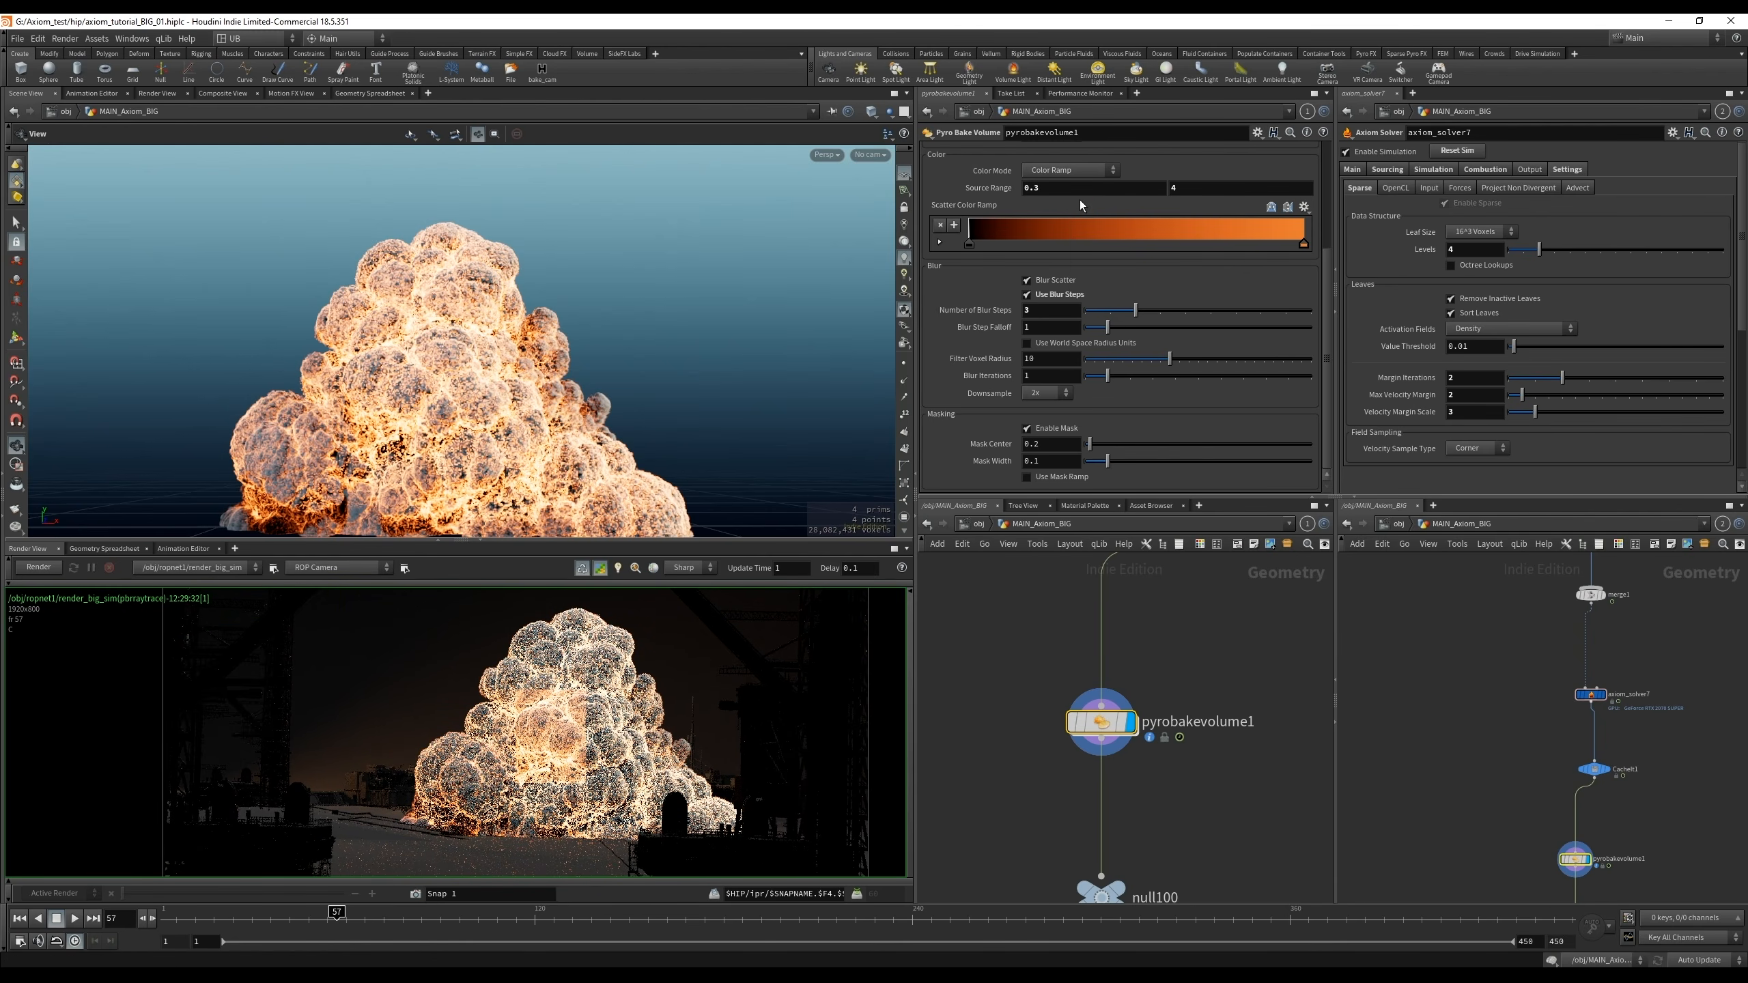
{"action": "middle_click", "coordinate": [1183, 189], "text": "ctrl"}
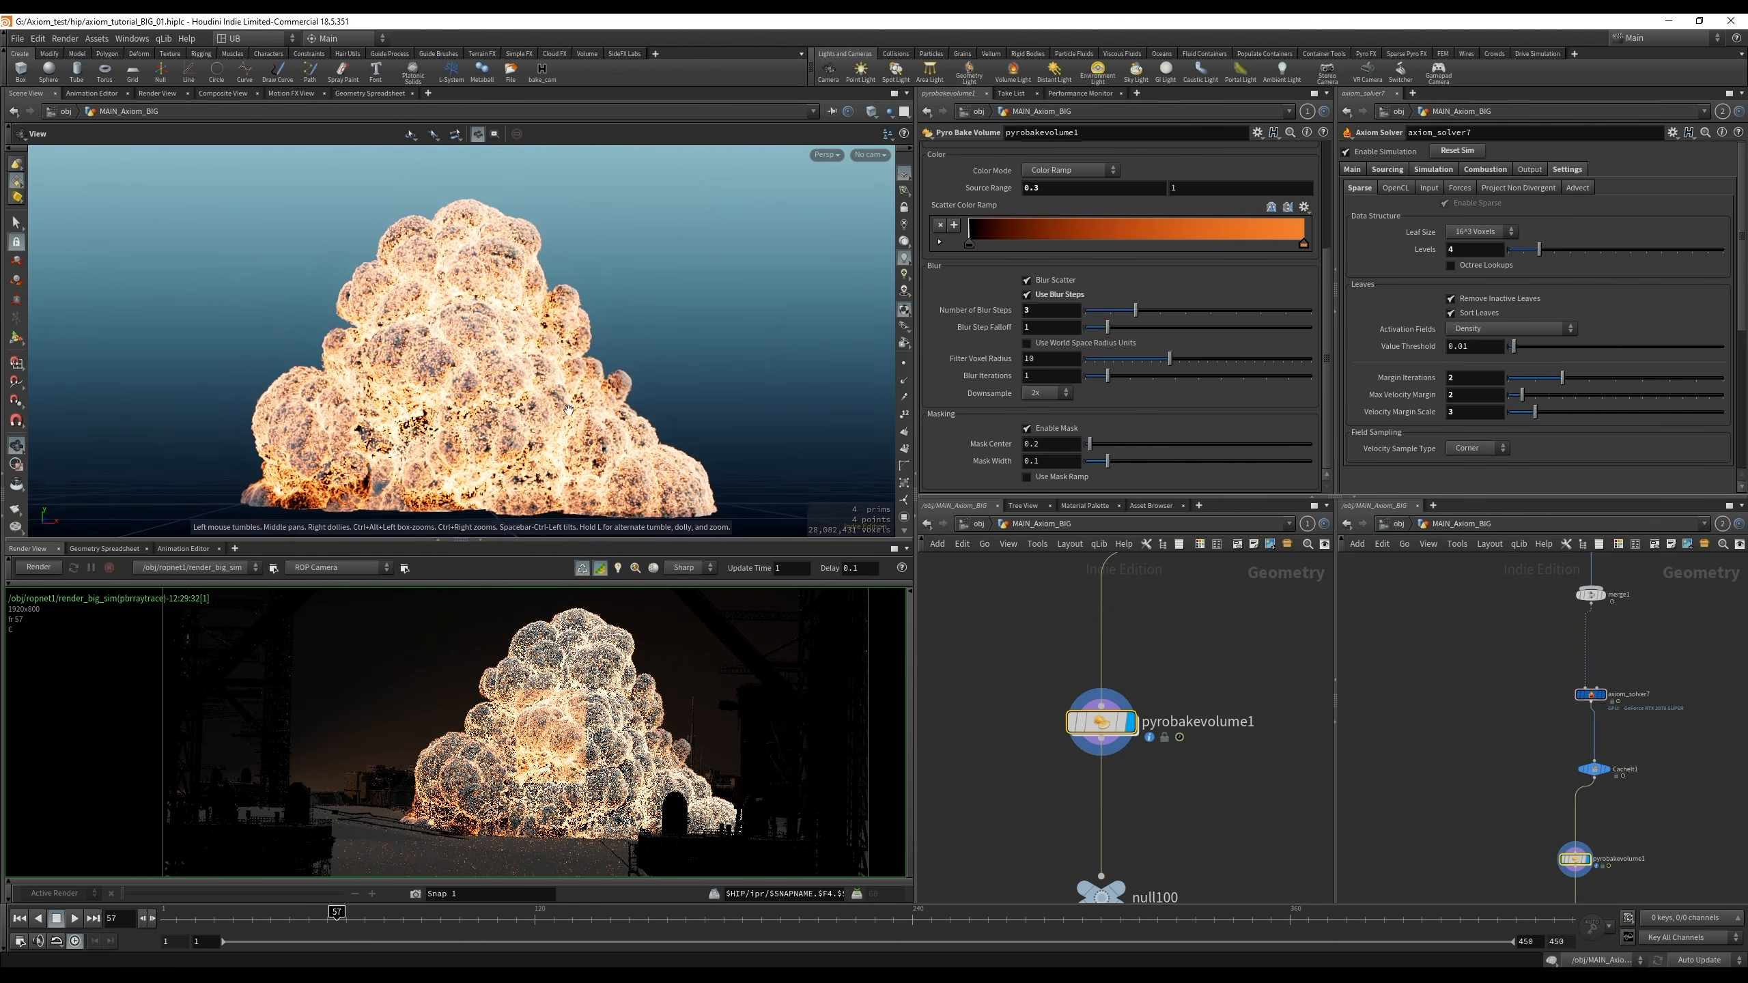
{"action": "double_click", "coordinate": [1203, 188]}
{"action": "type", "text": "5"}
{"action": "key", "text": "Return"}
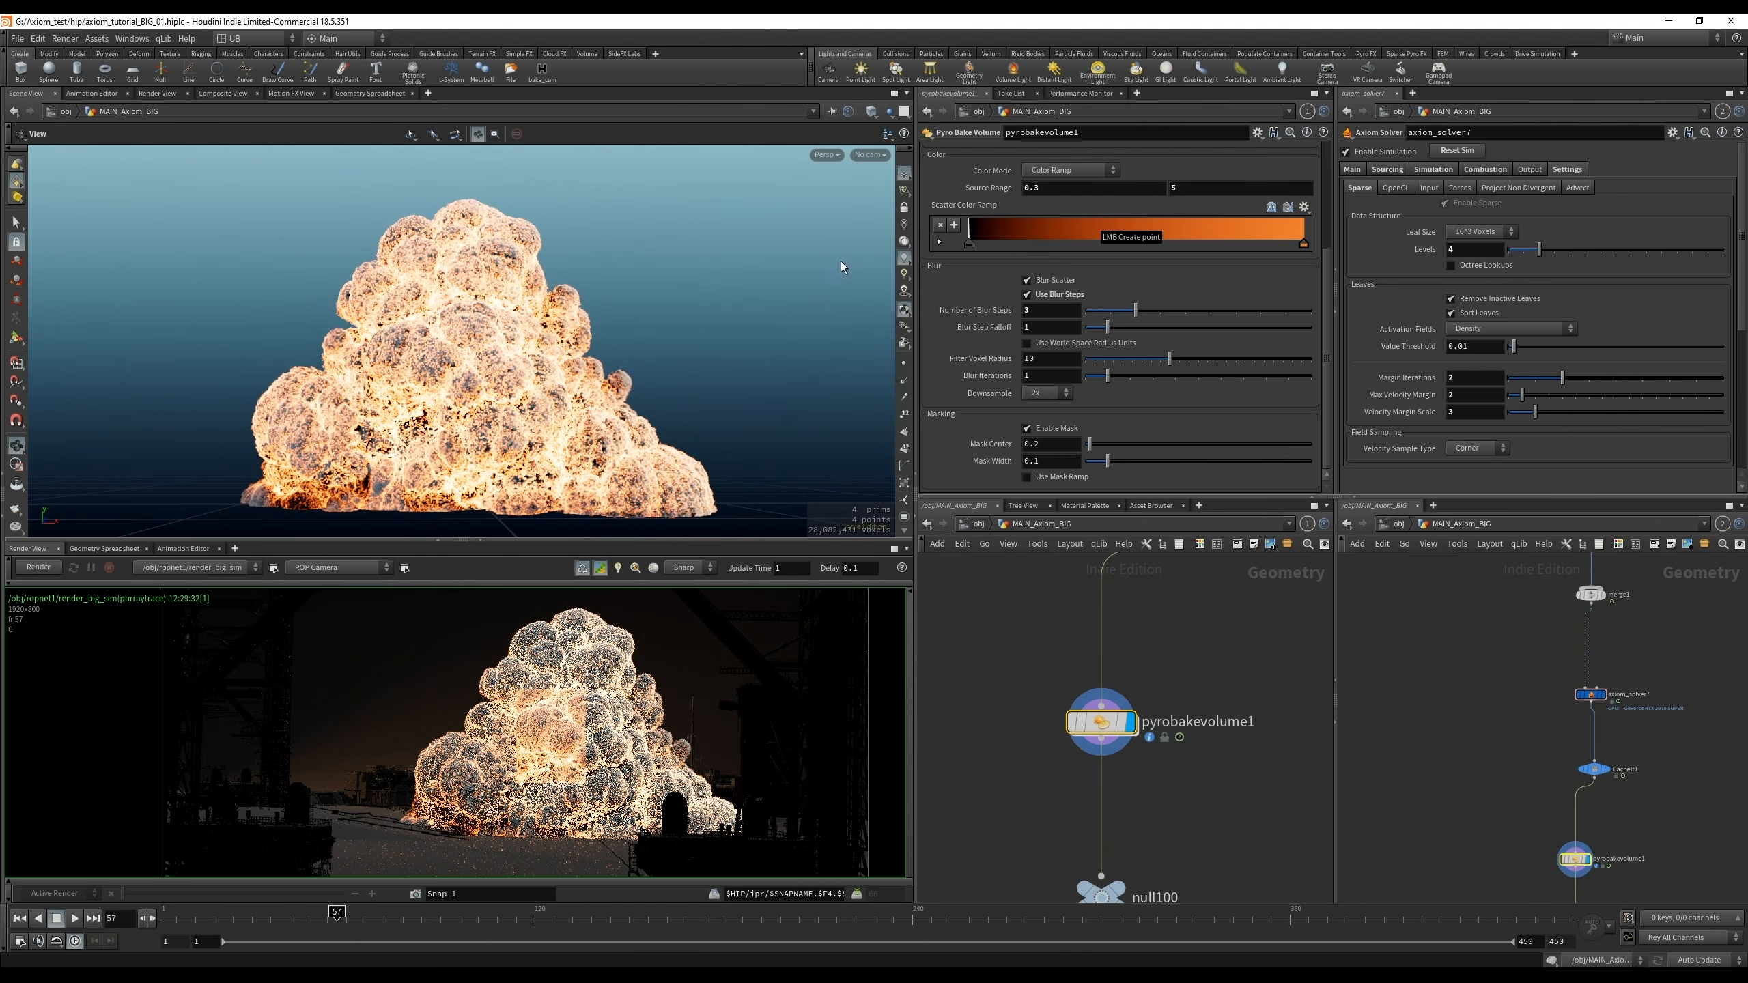
Raise the minimum of the scatter color Source Range to 1
{"action": "double_click", "coordinate": [1050, 189]}
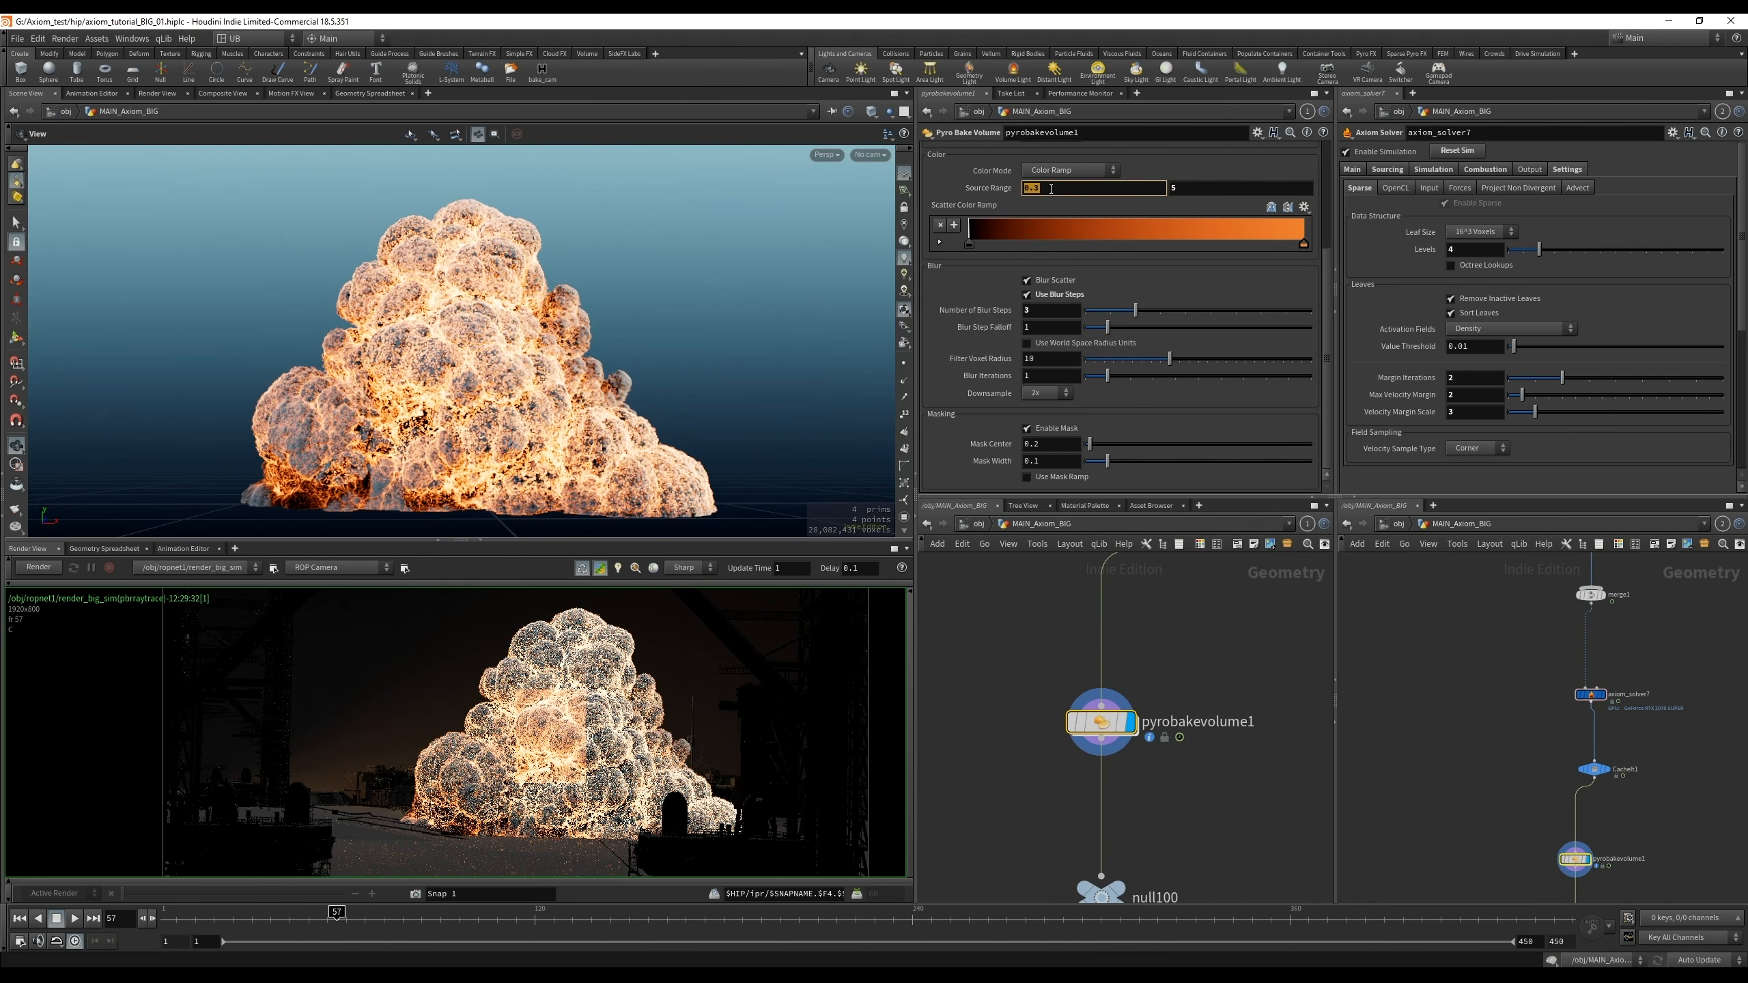
{"action": "type", "text": "1"}
{"action": "key", "text": "Return"}
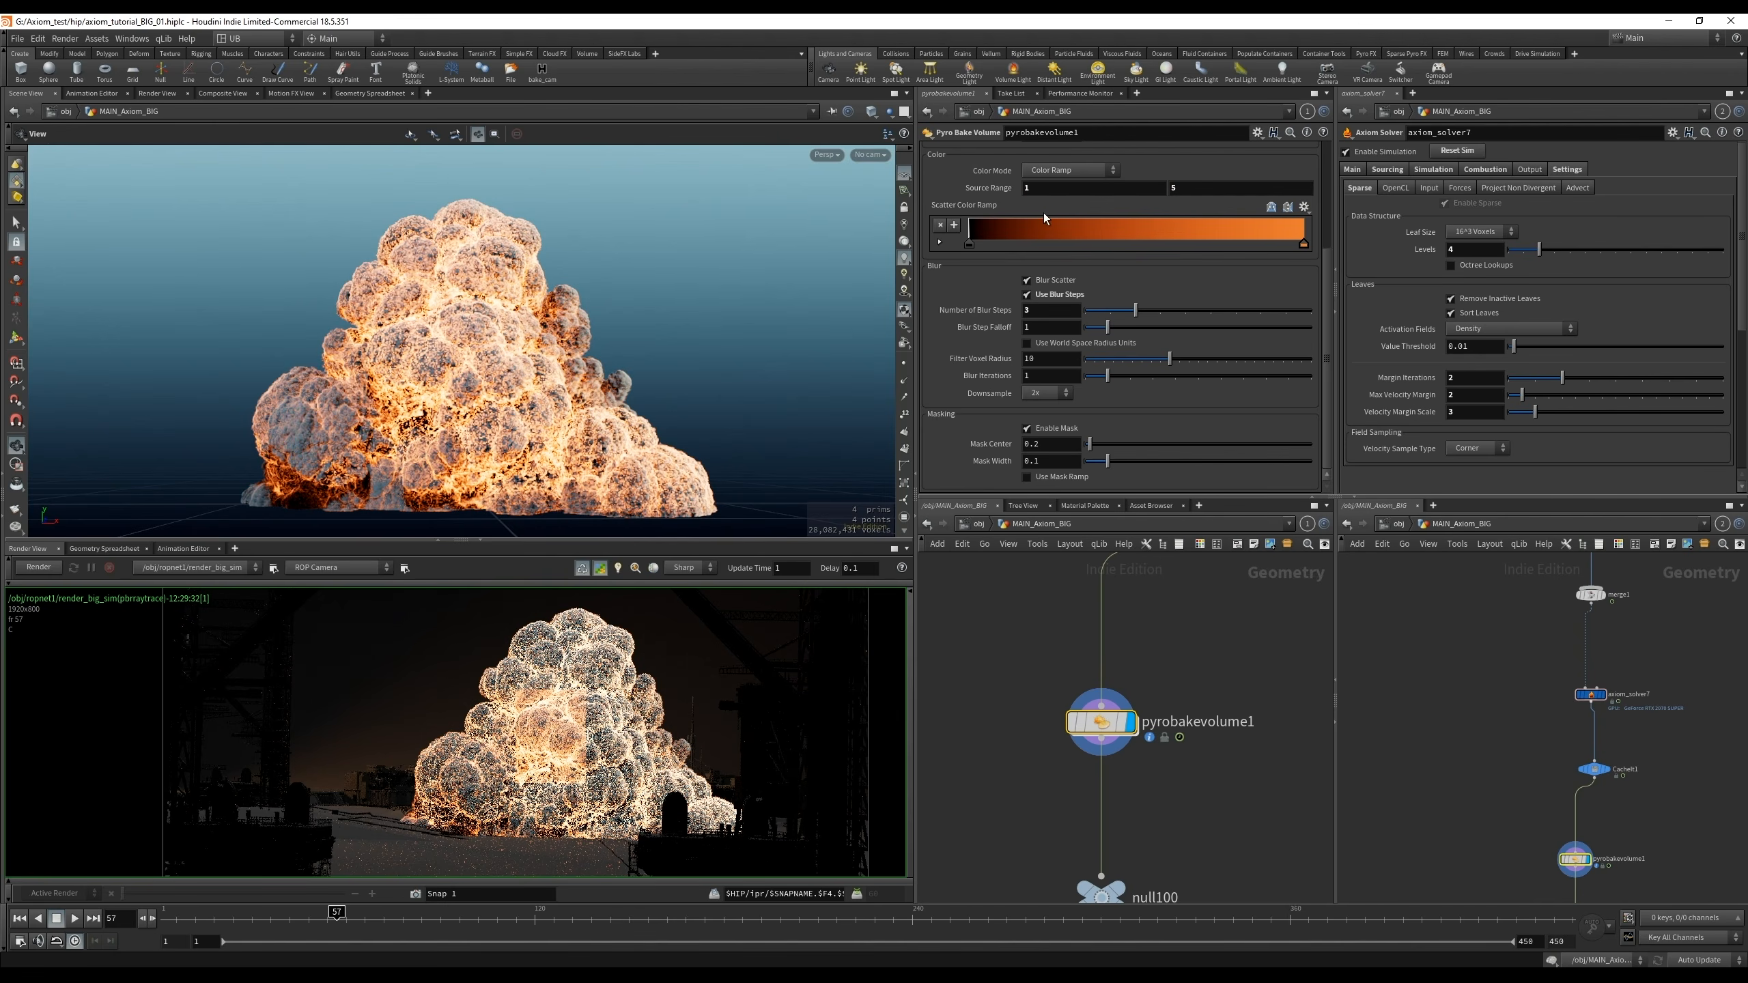
Set the minimum of the scatter color Source Range to 2
{"action": "double_click", "coordinate": [1049, 189]}
{"action": "type", "text": "2"}
{"action": "key", "text": "Return"}
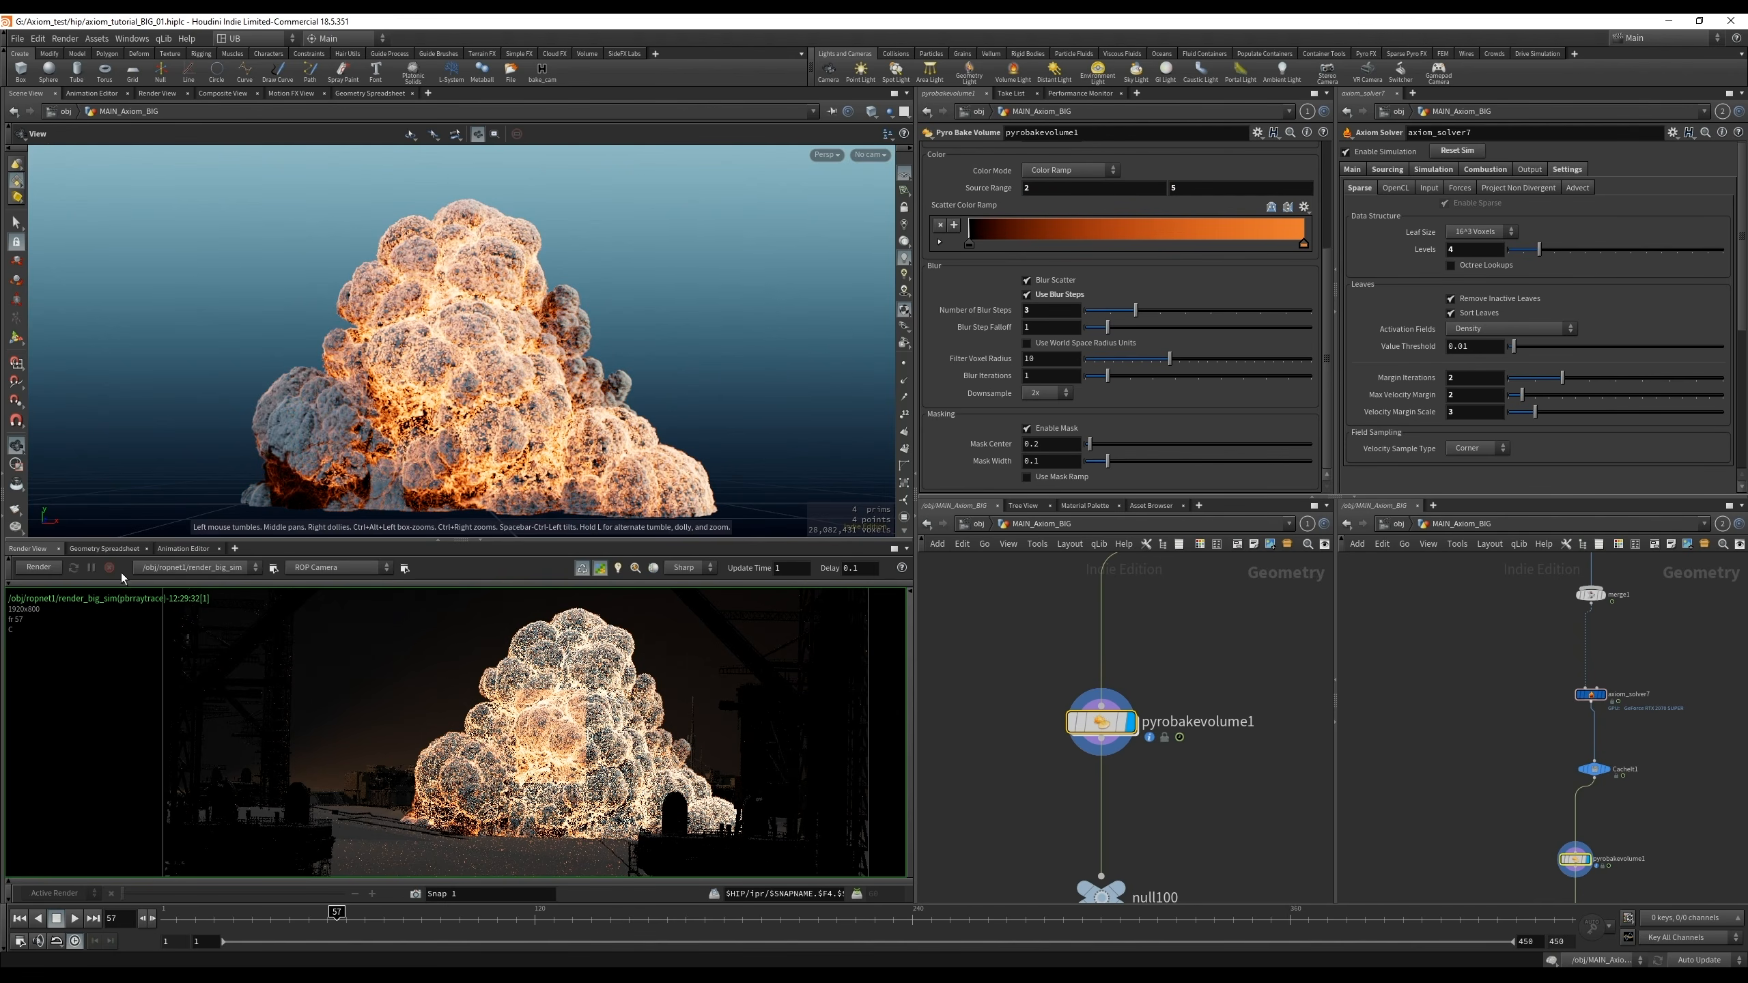
Render the explosion again with the new Source Range and turn off render preview mode
{"action": "left_click", "coordinate": [48, 566]}
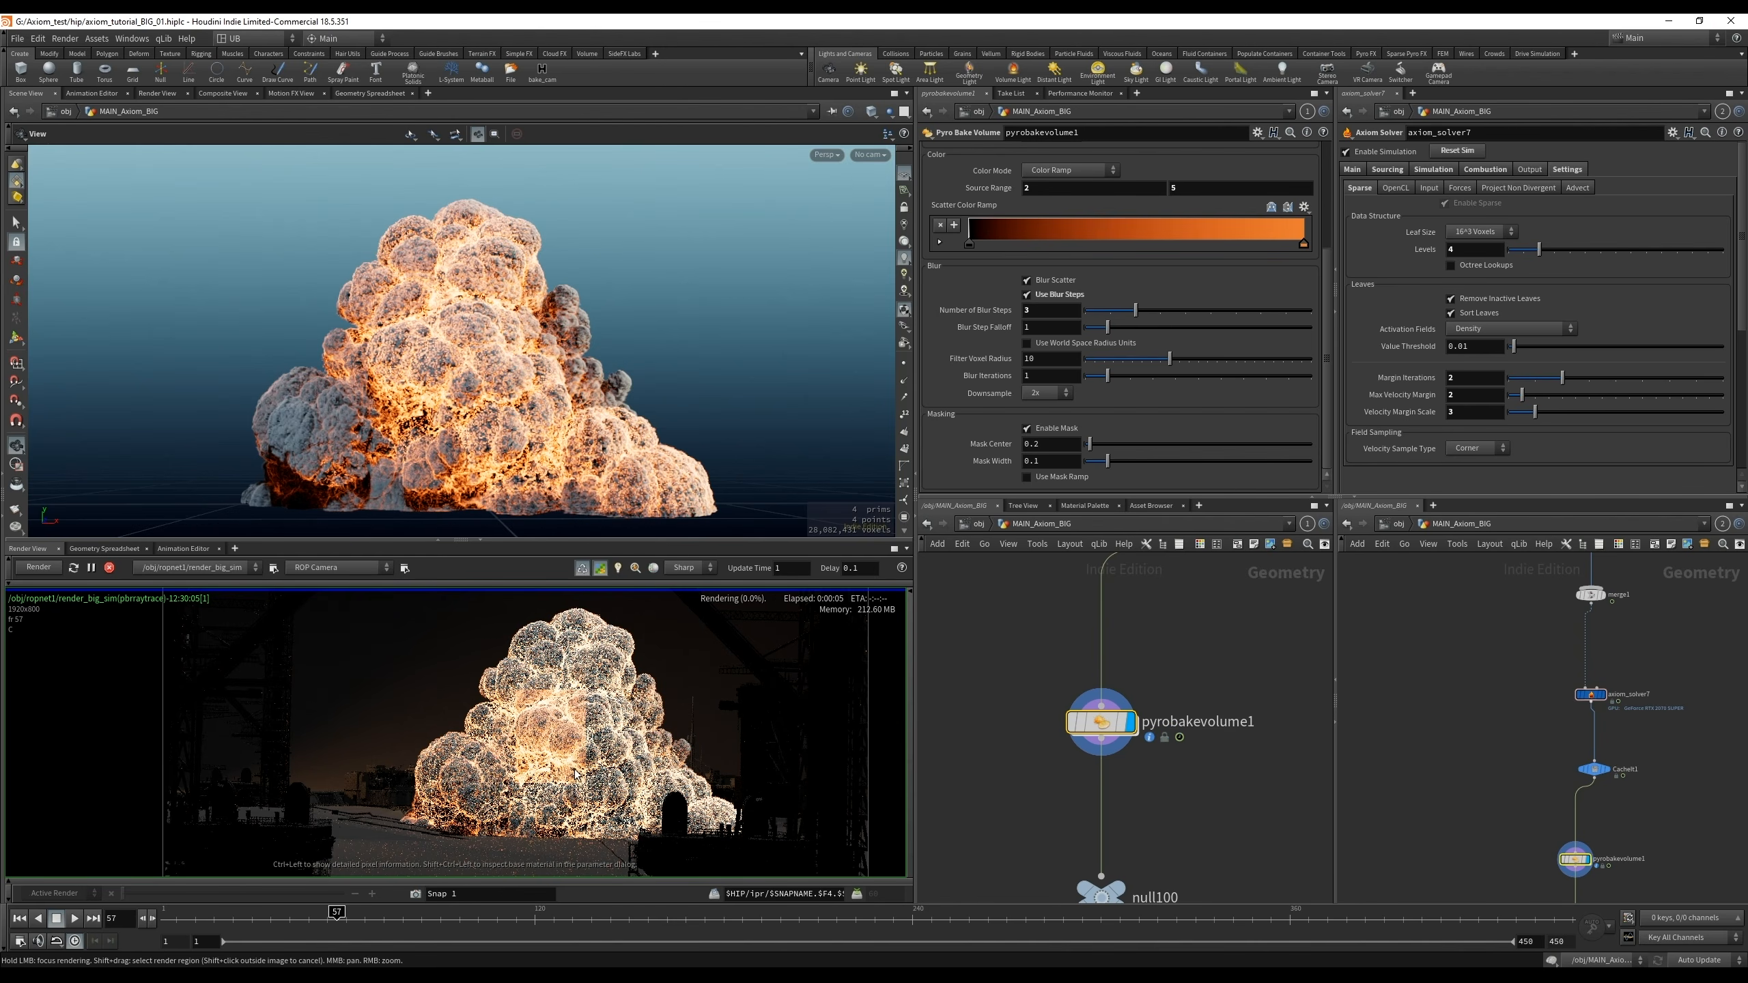
{"action": "scroll", "coordinate": [632, 731], "scroll_direction": "up", "scroll_amount": 3}
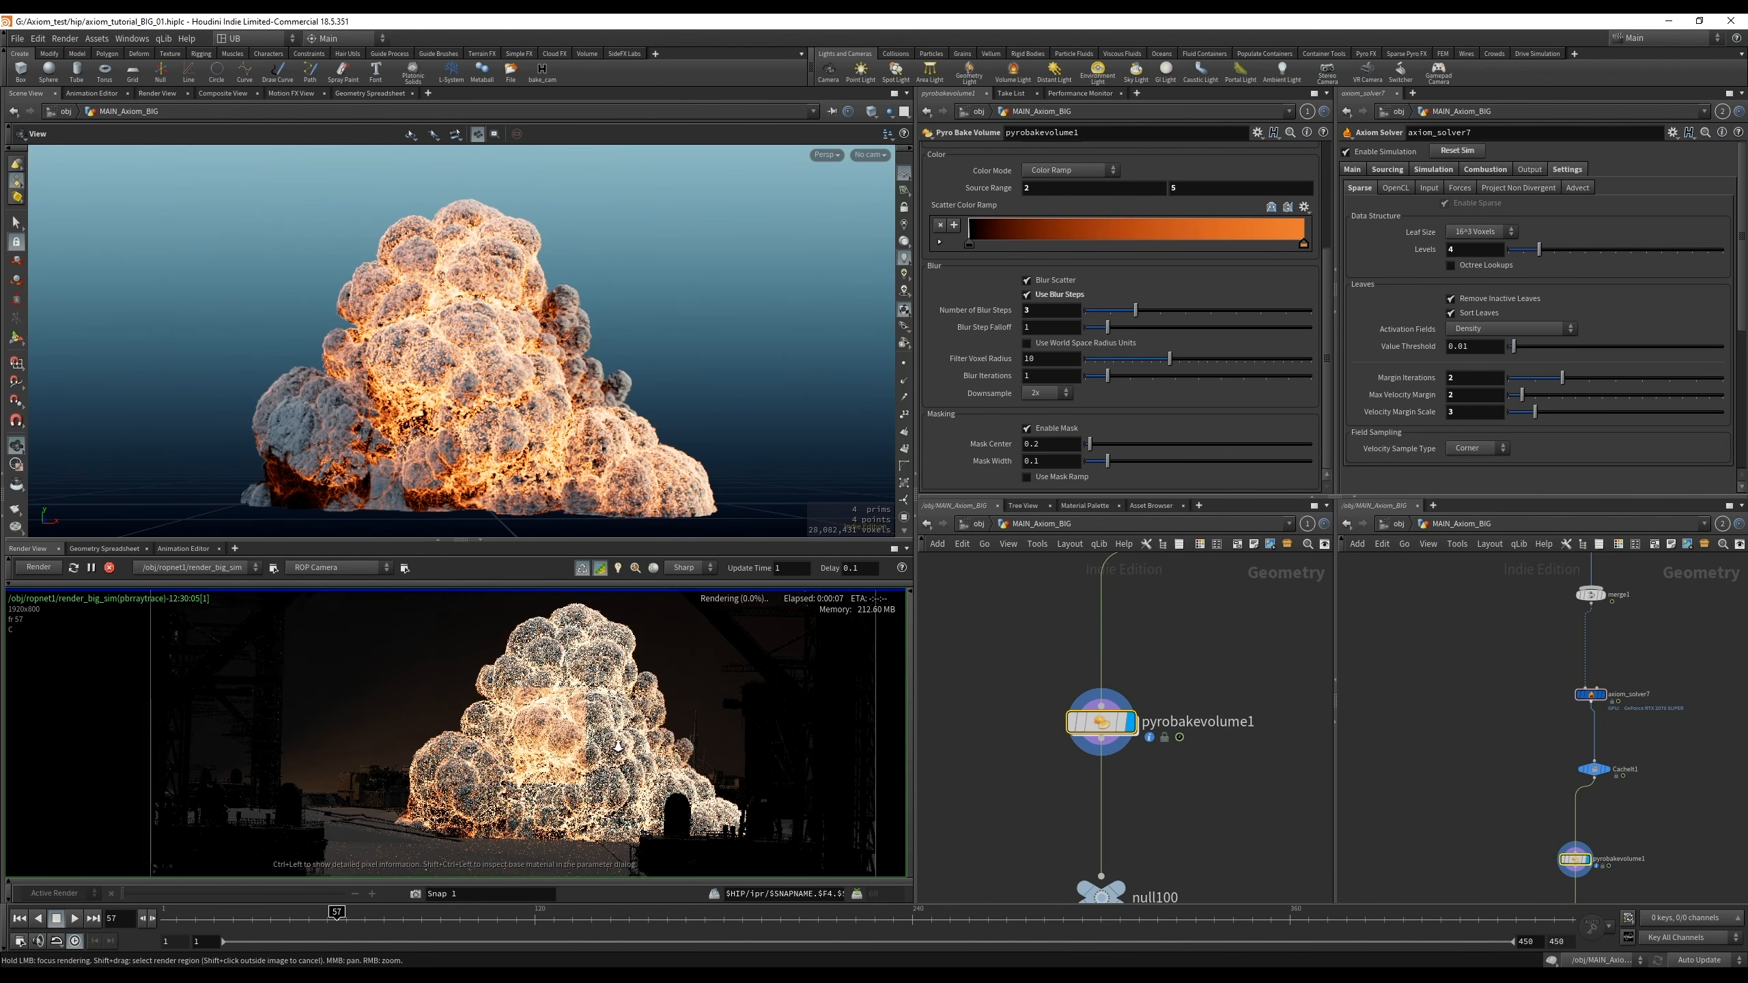
{"action": "scroll", "coordinate": [632, 731], "scroll_direction": "down", "scroll_amount": 3}
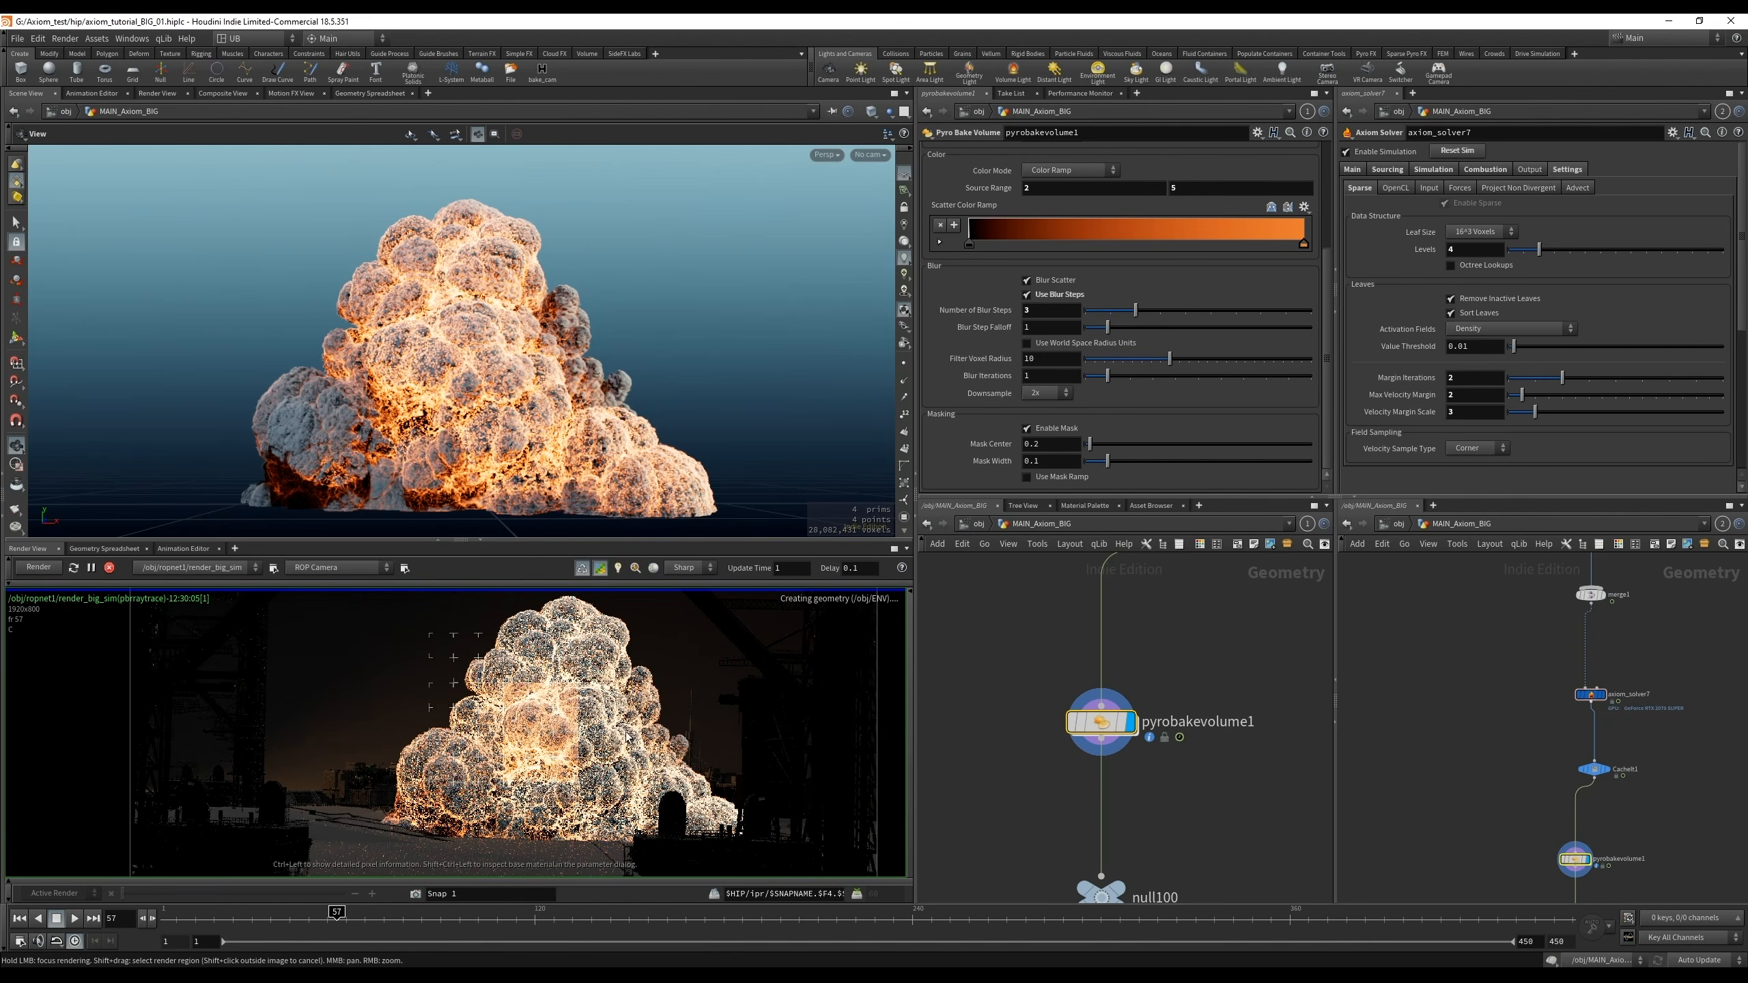
{"action": "left_click", "coordinate": [600, 570]}
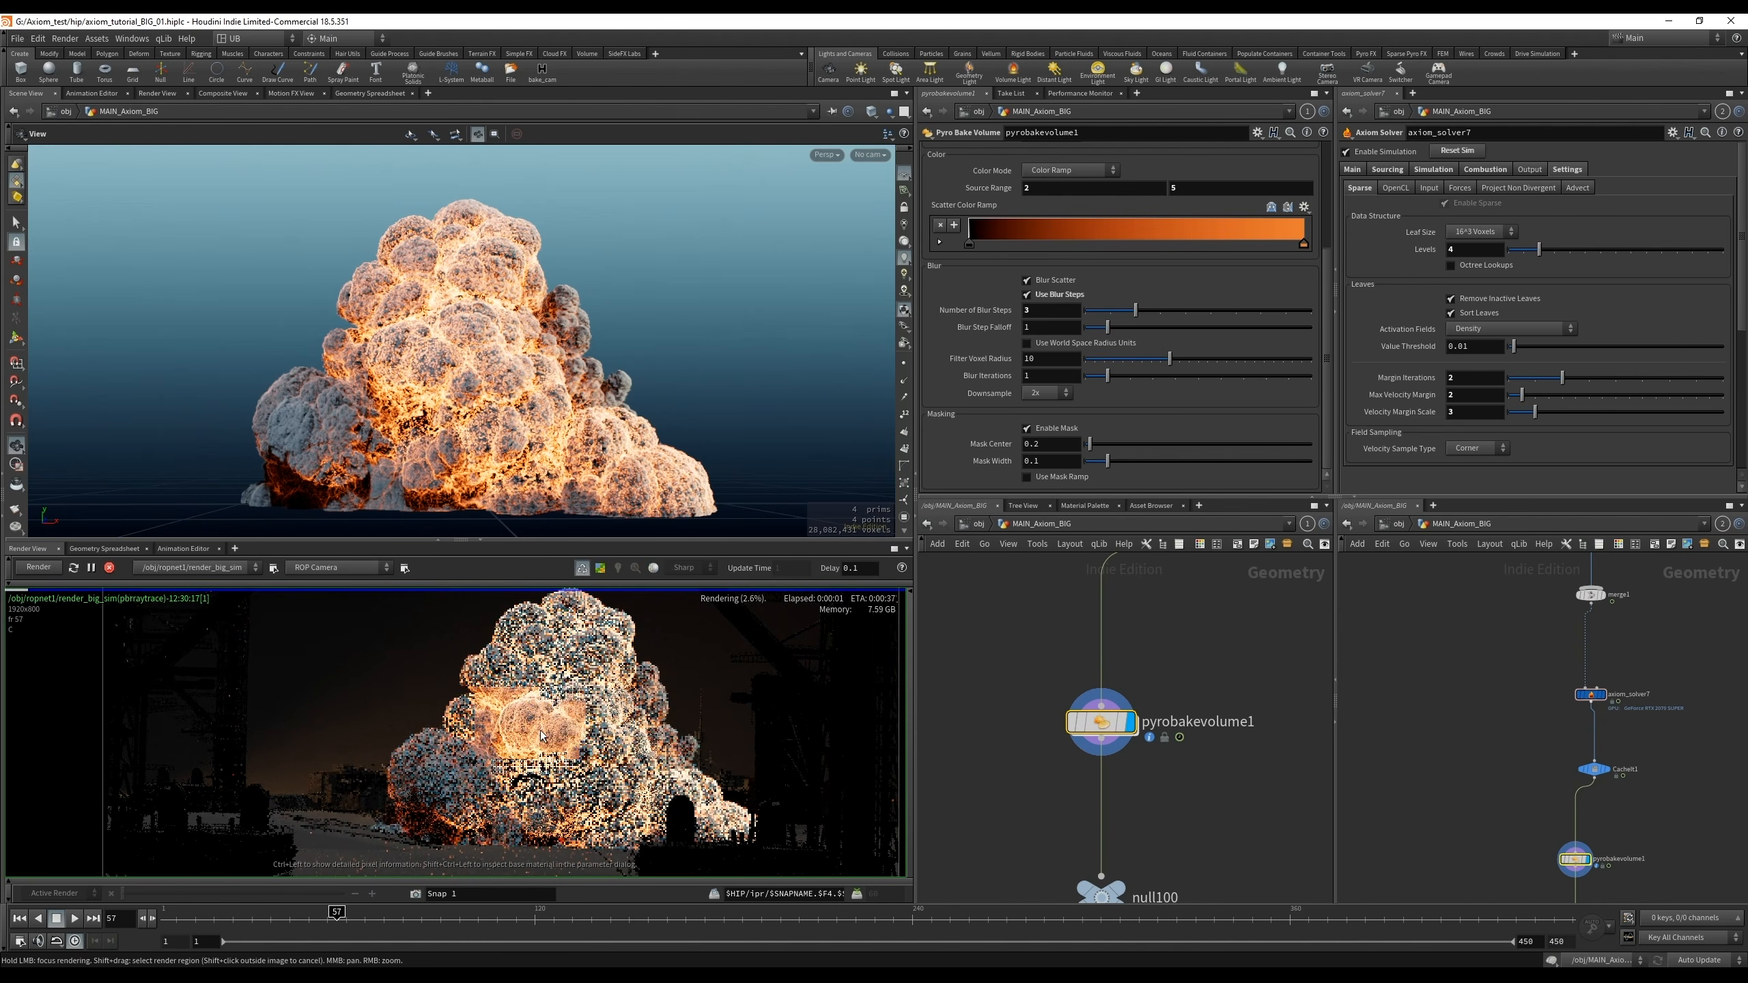
Examine the fire and smoke detail of the explosion in the render, both close up and as a whole
{"action": "scroll", "coordinate": [551, 728], "scroll_direction": "up", "scroll_amount": 3}
{"action": "scroll", "coordinate": [562, 723], "scroll_direction": "down", "scroll_amount": 3}
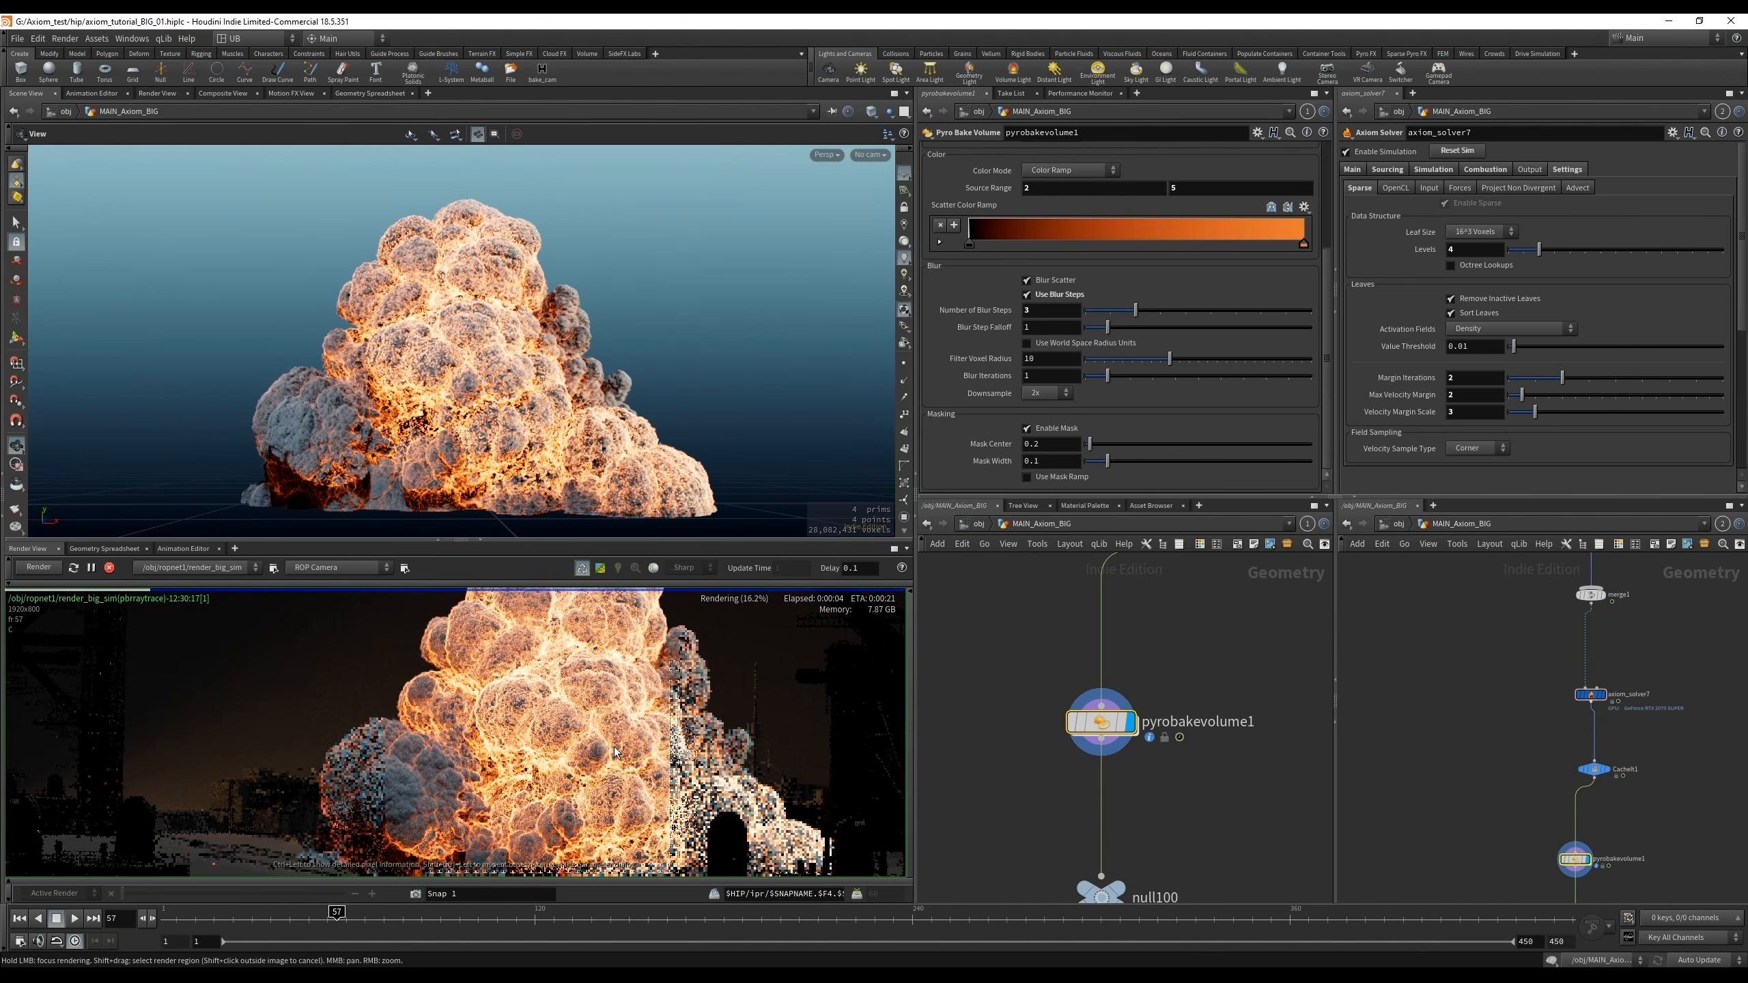
{"action": "middle_click_drag", "start_coordinate": [615, 733], "coordinate": [524, 748]}
{"action": "scroll", "coordinate": [551, 747], "scroll_direction": "down", "scroll_amount": 2}
{"action": "scroll", "coordinate": [524, 760], "scroll_direction": "down", "scroll_amount": 1}
{"action": "scroll", "coordinate": [524, 760], "scroll_direction": "up", "scroll_amount": 1}
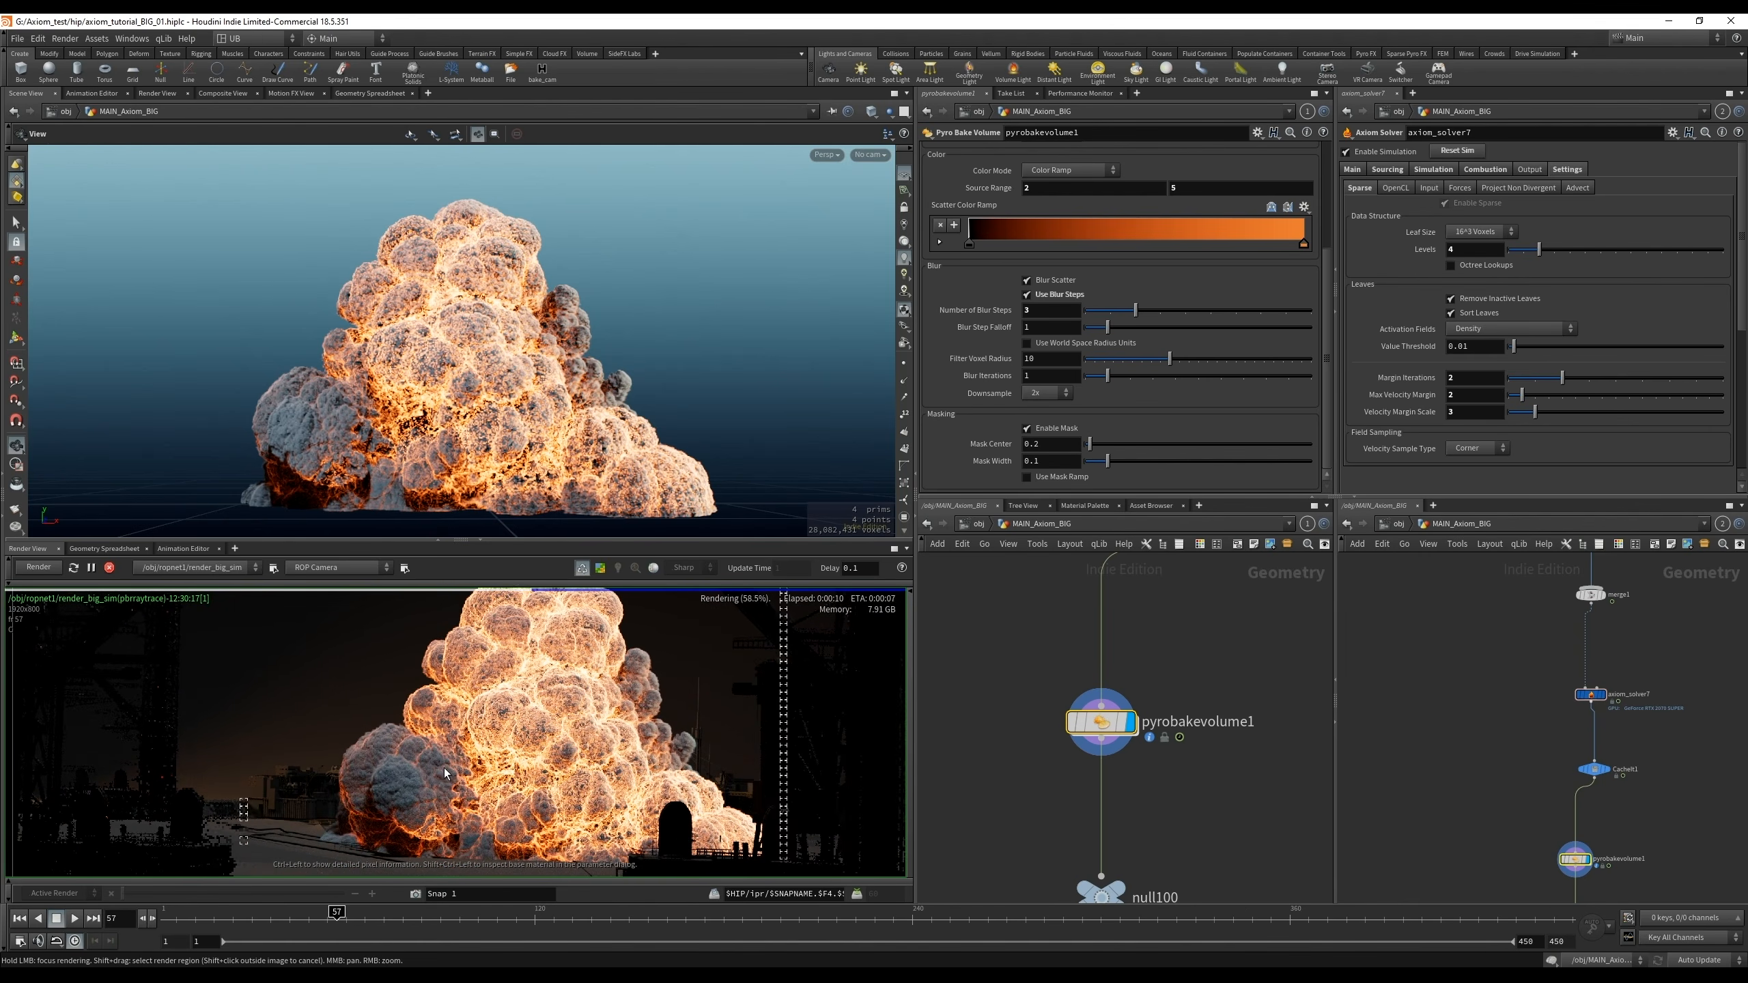
{"action": "scroll", "coordinate": [523, 716], "scroll_direction": "up", "scroll_amount": 8}
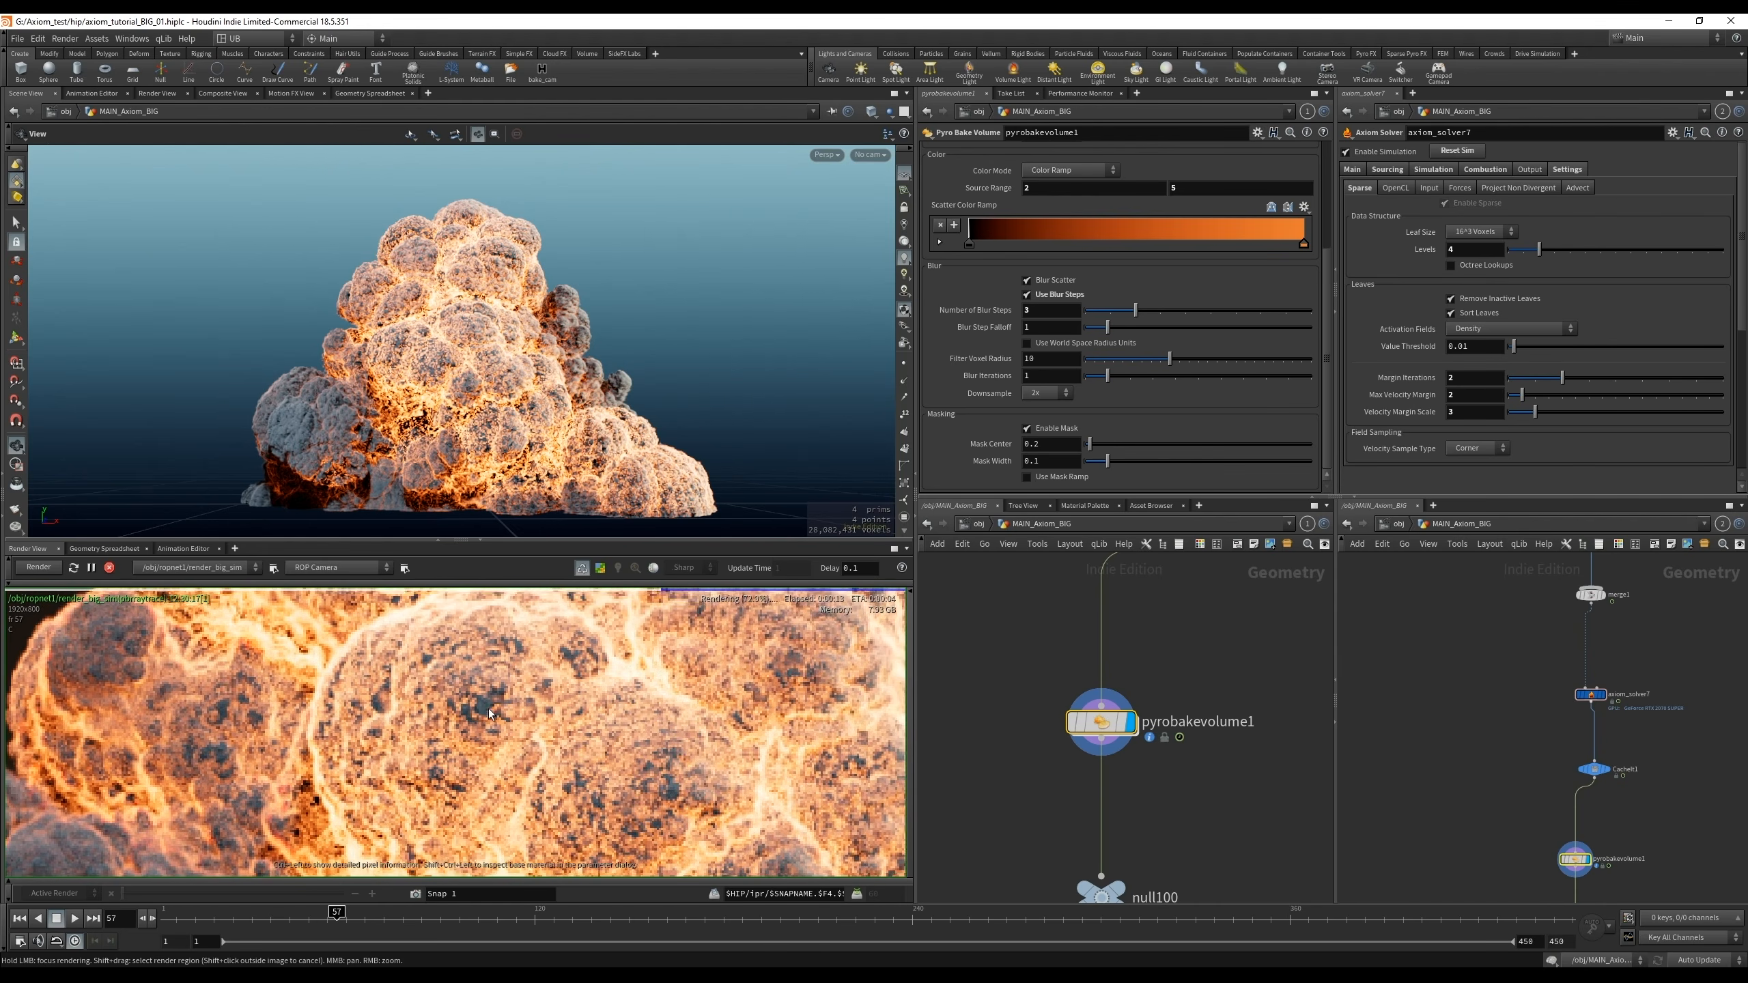
{"action": "scroll", "coordinate": [557, 752], "scroll_direction": "down", "scroll_amount": 4}
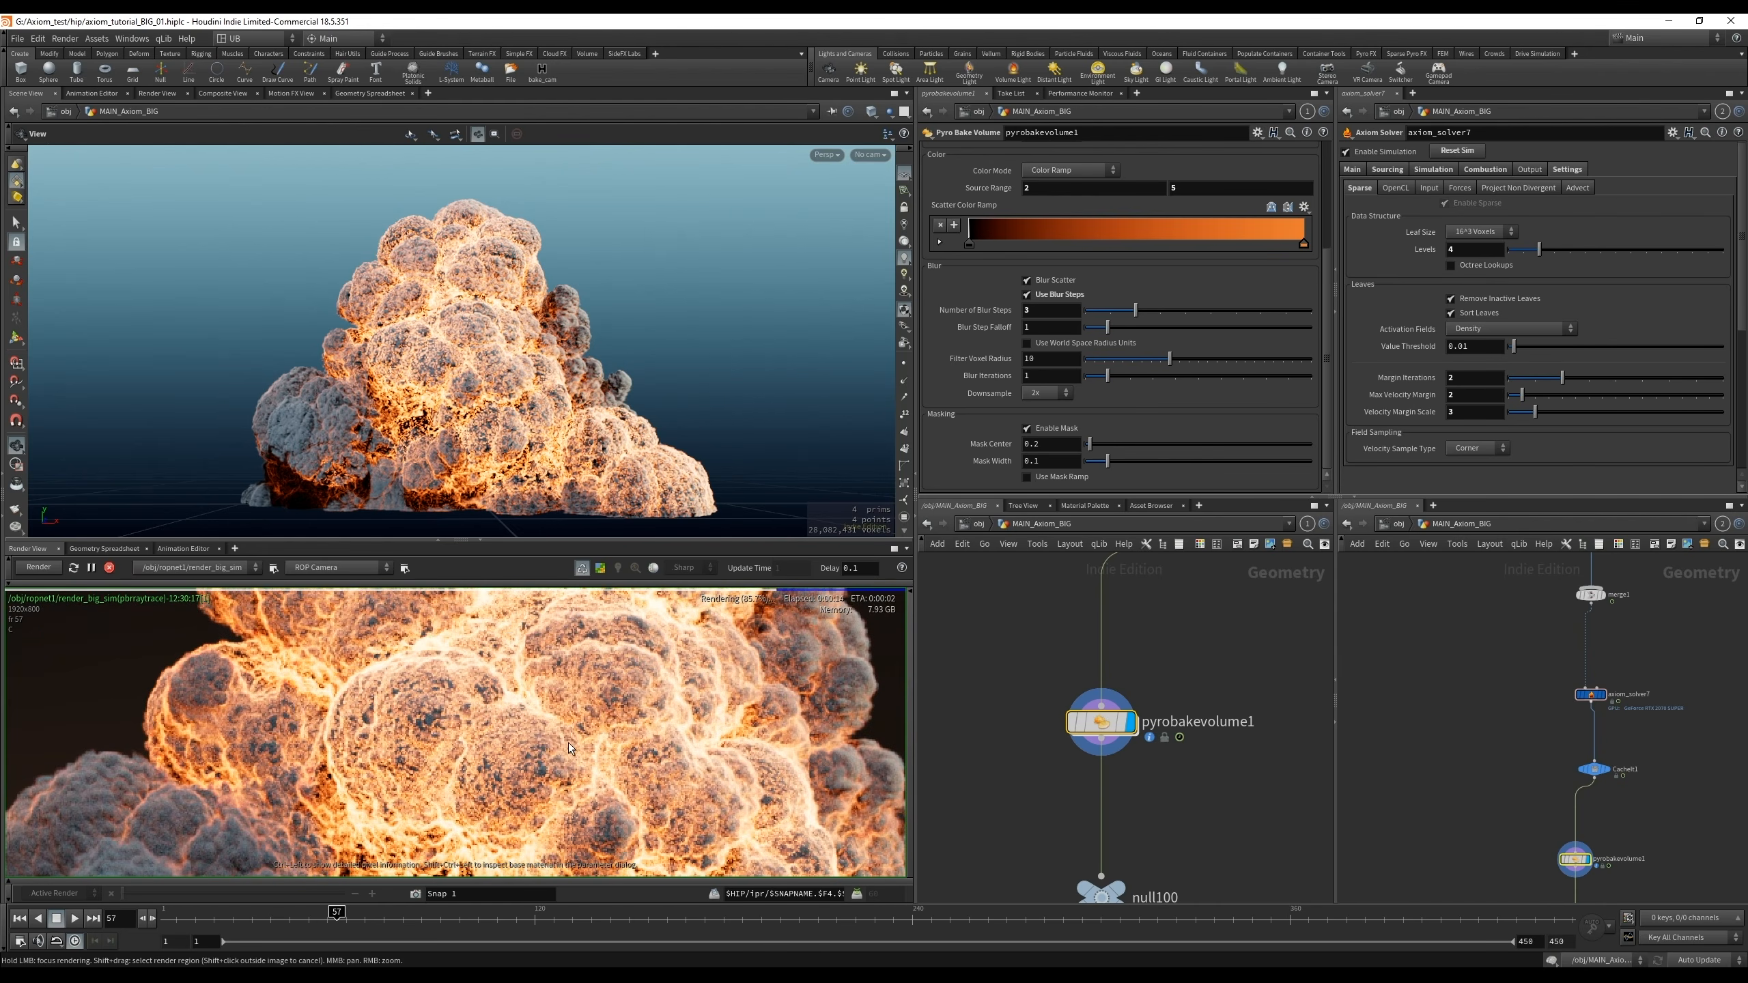
{"action": "scroll", "coordinate": [581, 778], "scroll_direction": "down", "scroll_amount": 5}
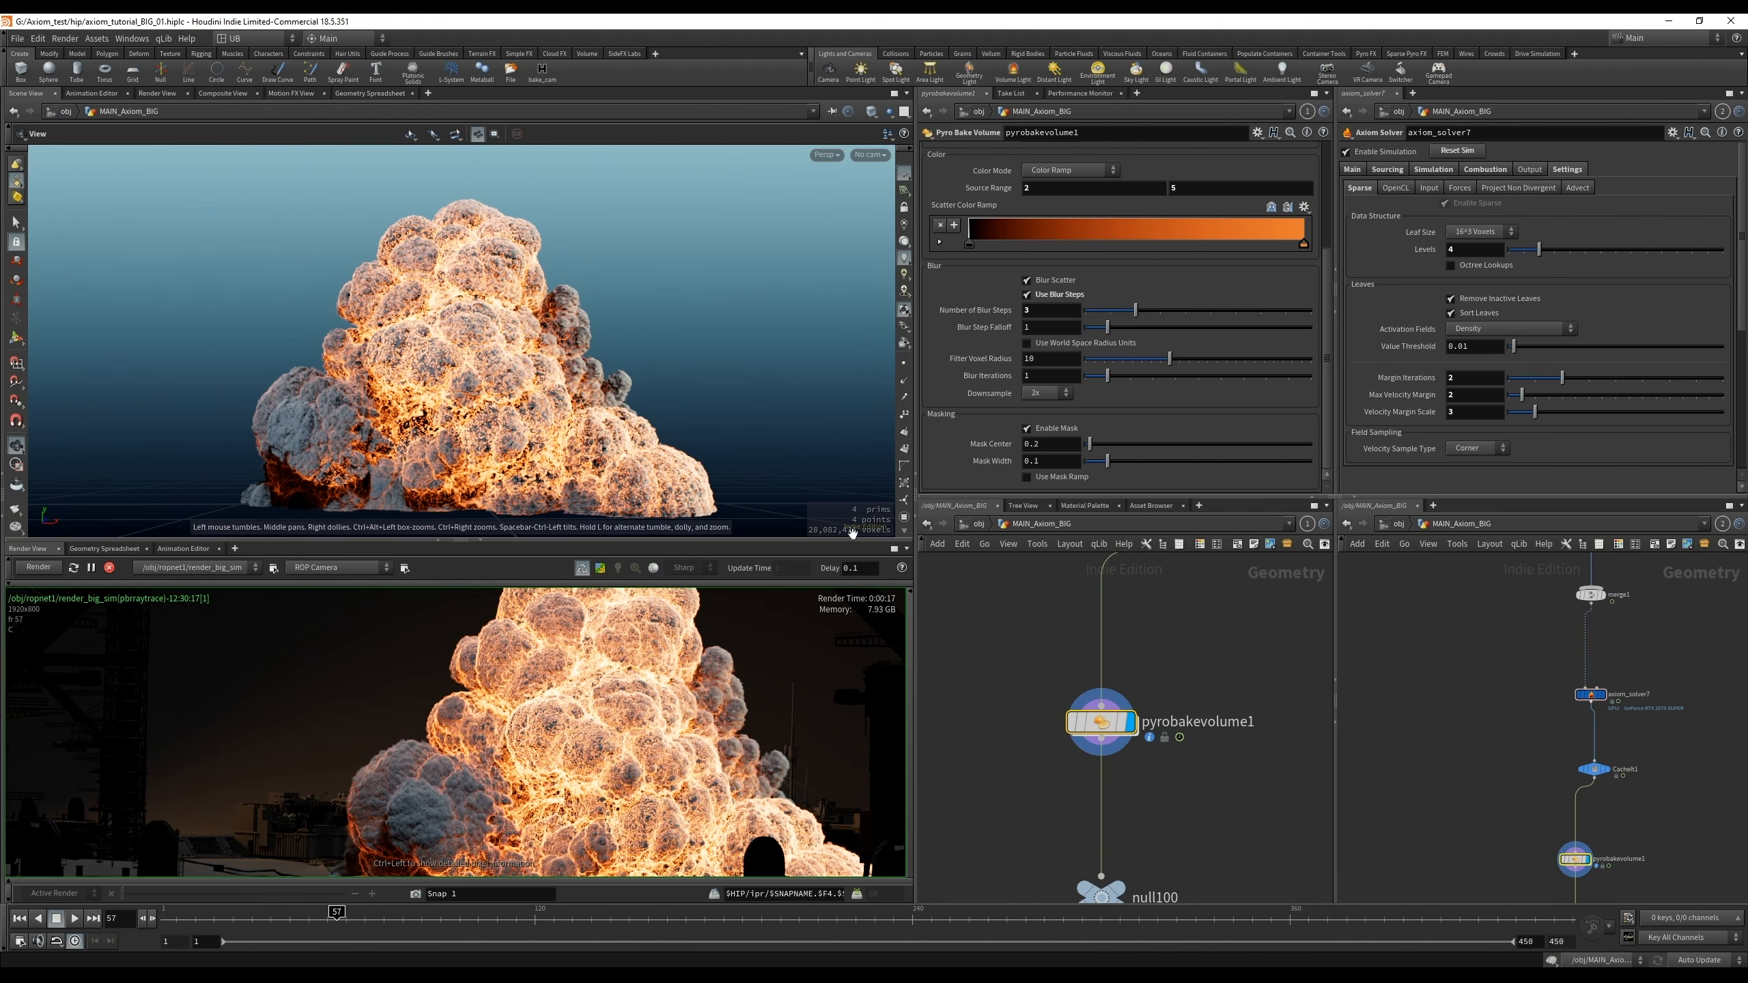
{"action": "scroll", "coordinate": [658, 714], "scroll_direction": "down", "scroll_amount": 3}
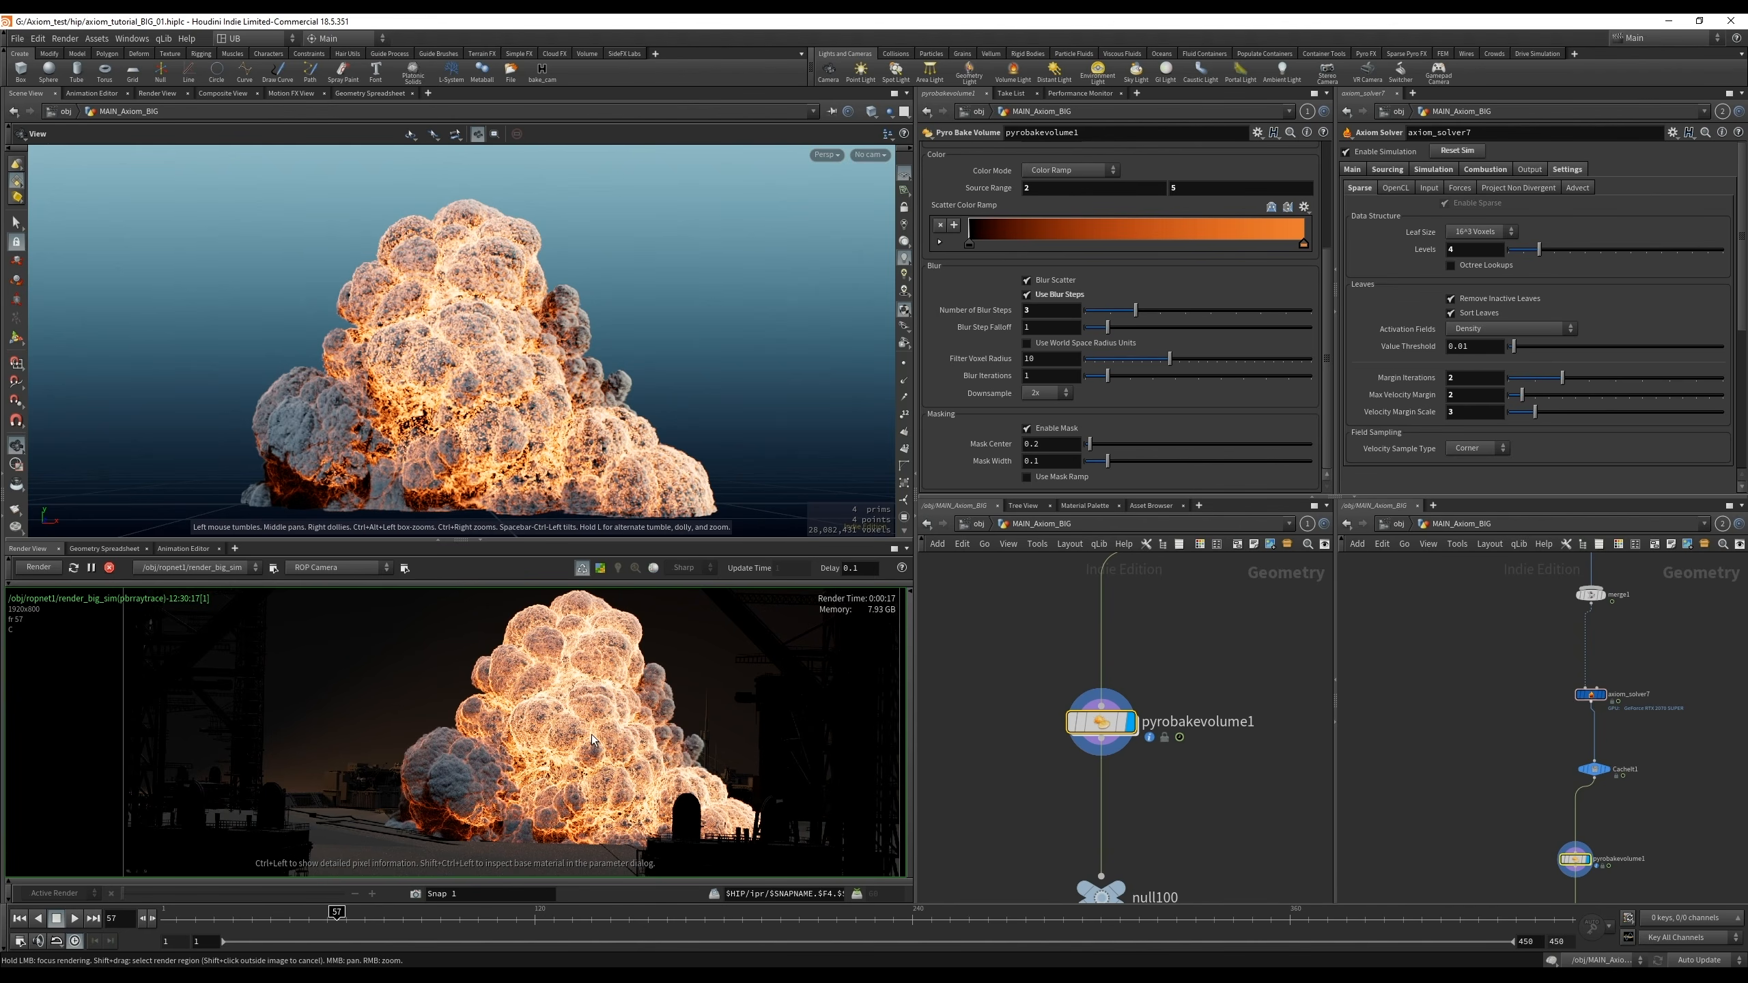
{"action": "scroll", "coordinate": [592, 716], "scroll_direction": "up", "scroll_amount": 4}
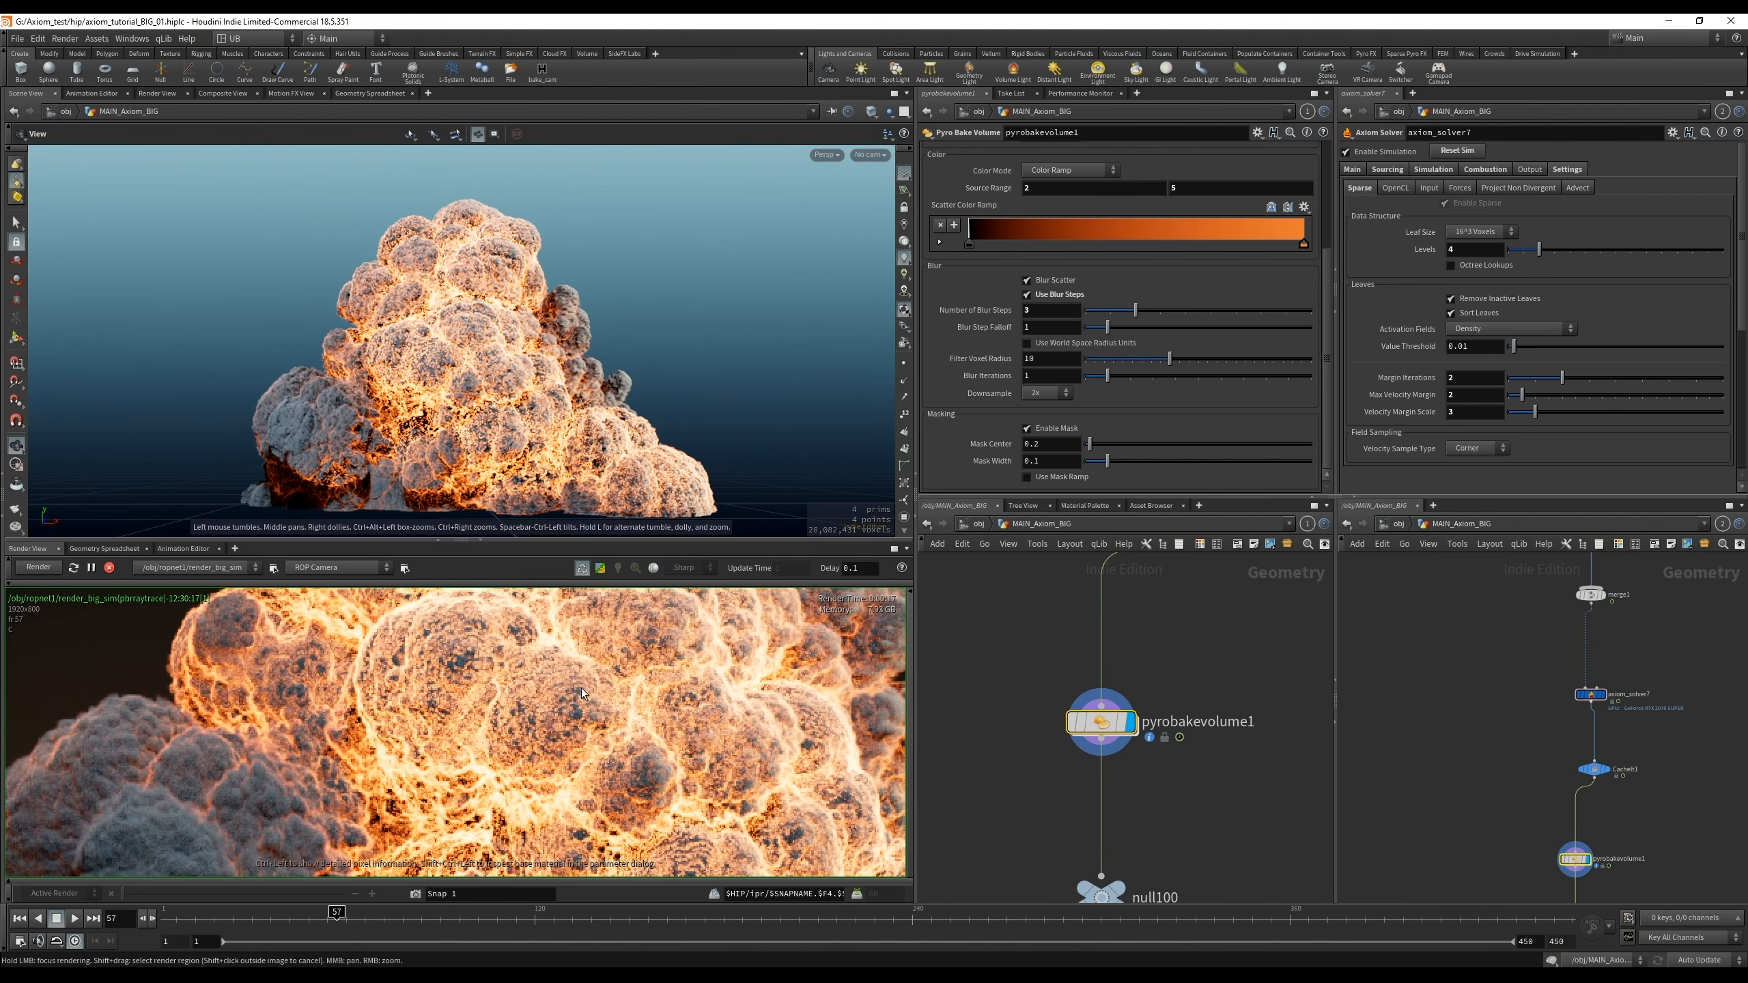
{"action": "scroll", "coordinate": [572, 703], "scroll_direction": "down", "scroll_amount": 5}
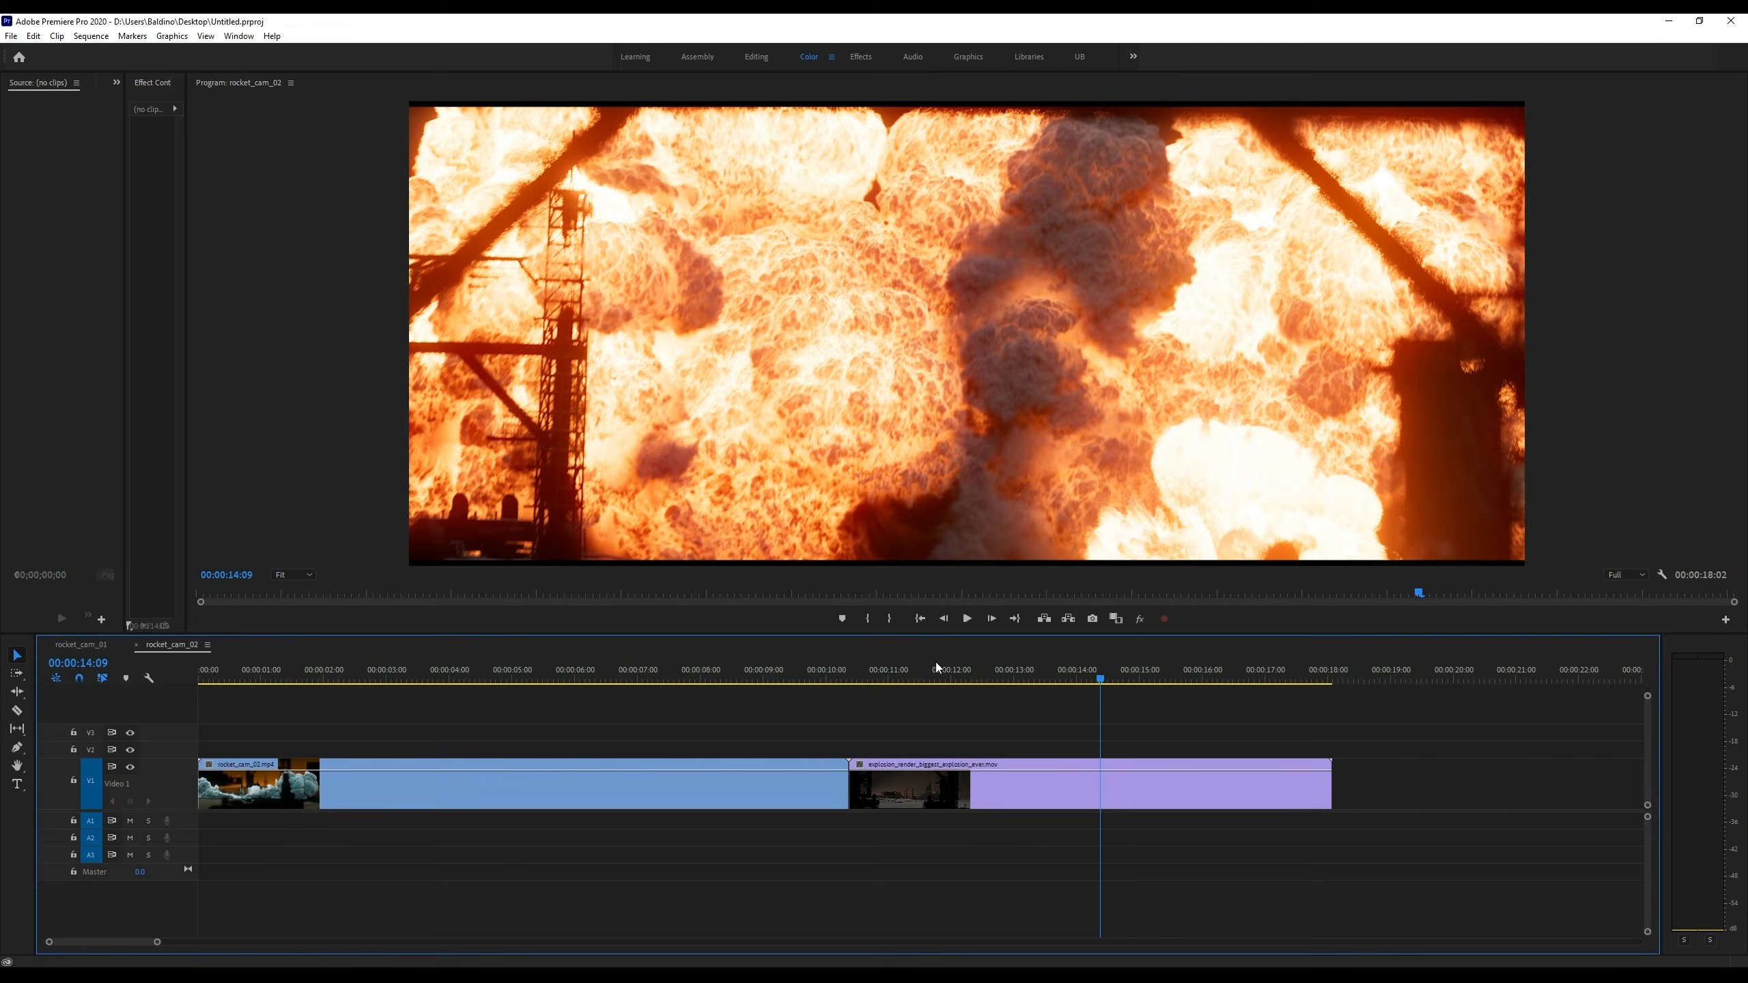
Switch to Premiere Pro and scrub and play the explosion clip in the rocket_cam_02 sequence
{"action": "left_click_drag", "start_coordinate": [936, 668], "coordinate": [1042, 672]}
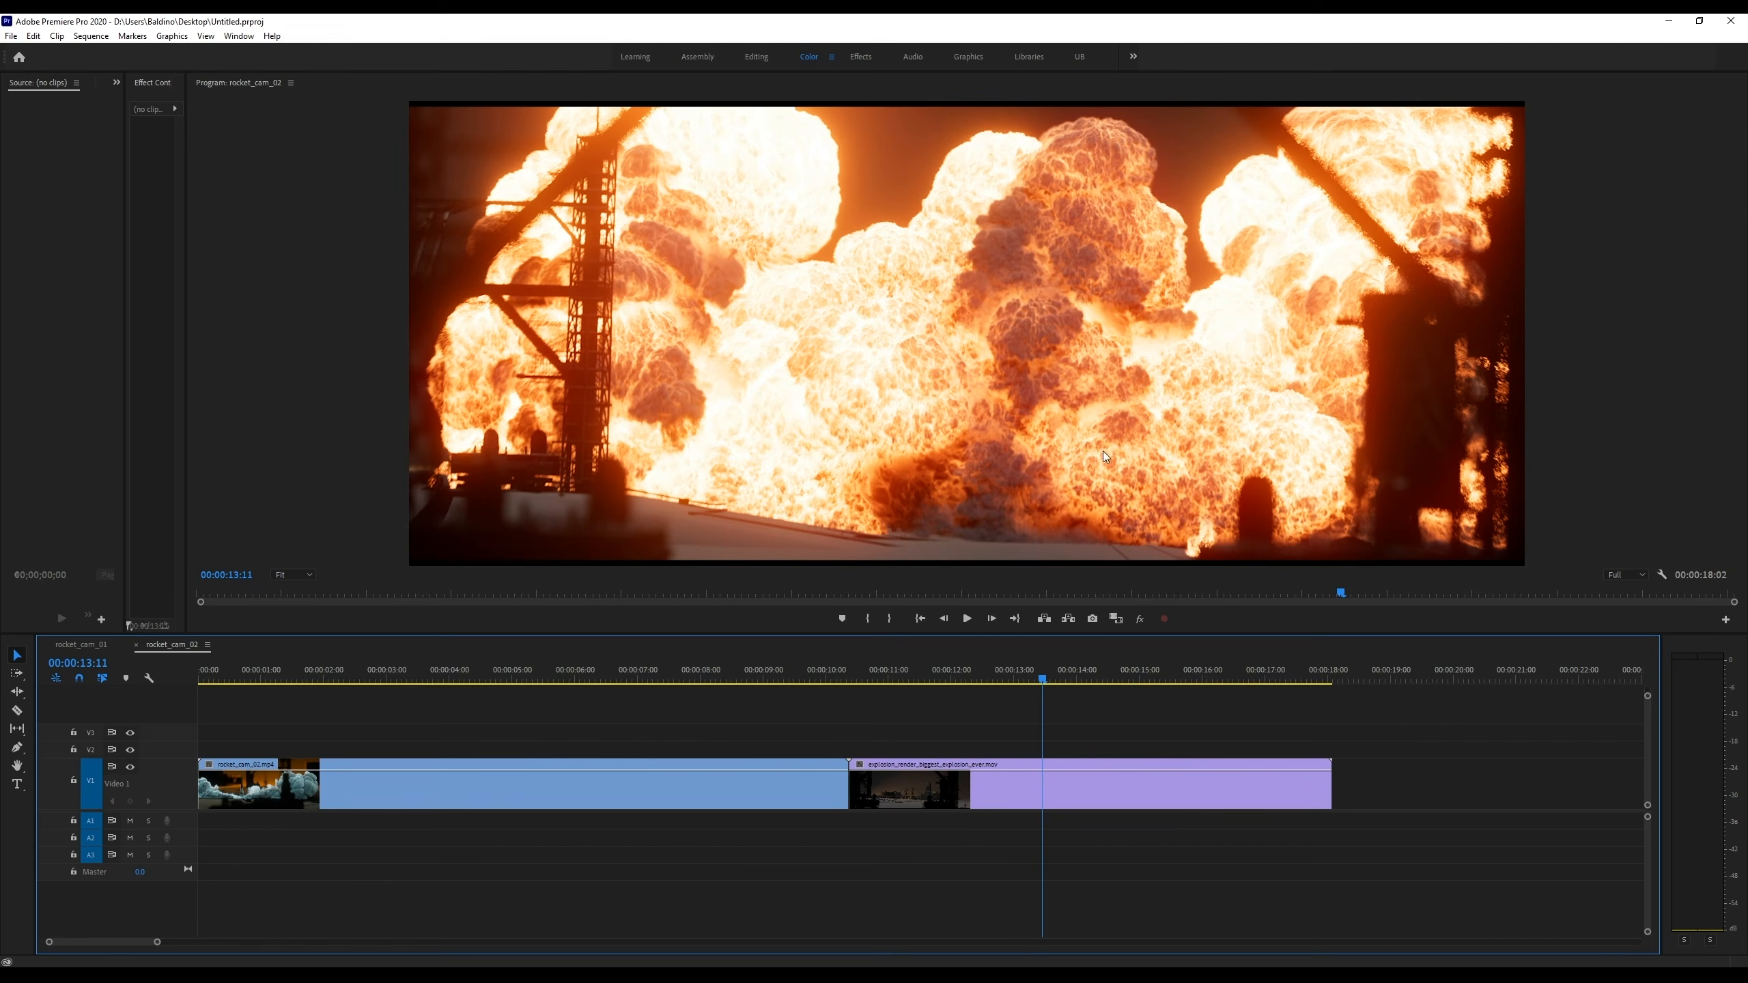
{"action": "left_click", "coordinate": [1053, 407]}
{"action": "key", "text": "space"}
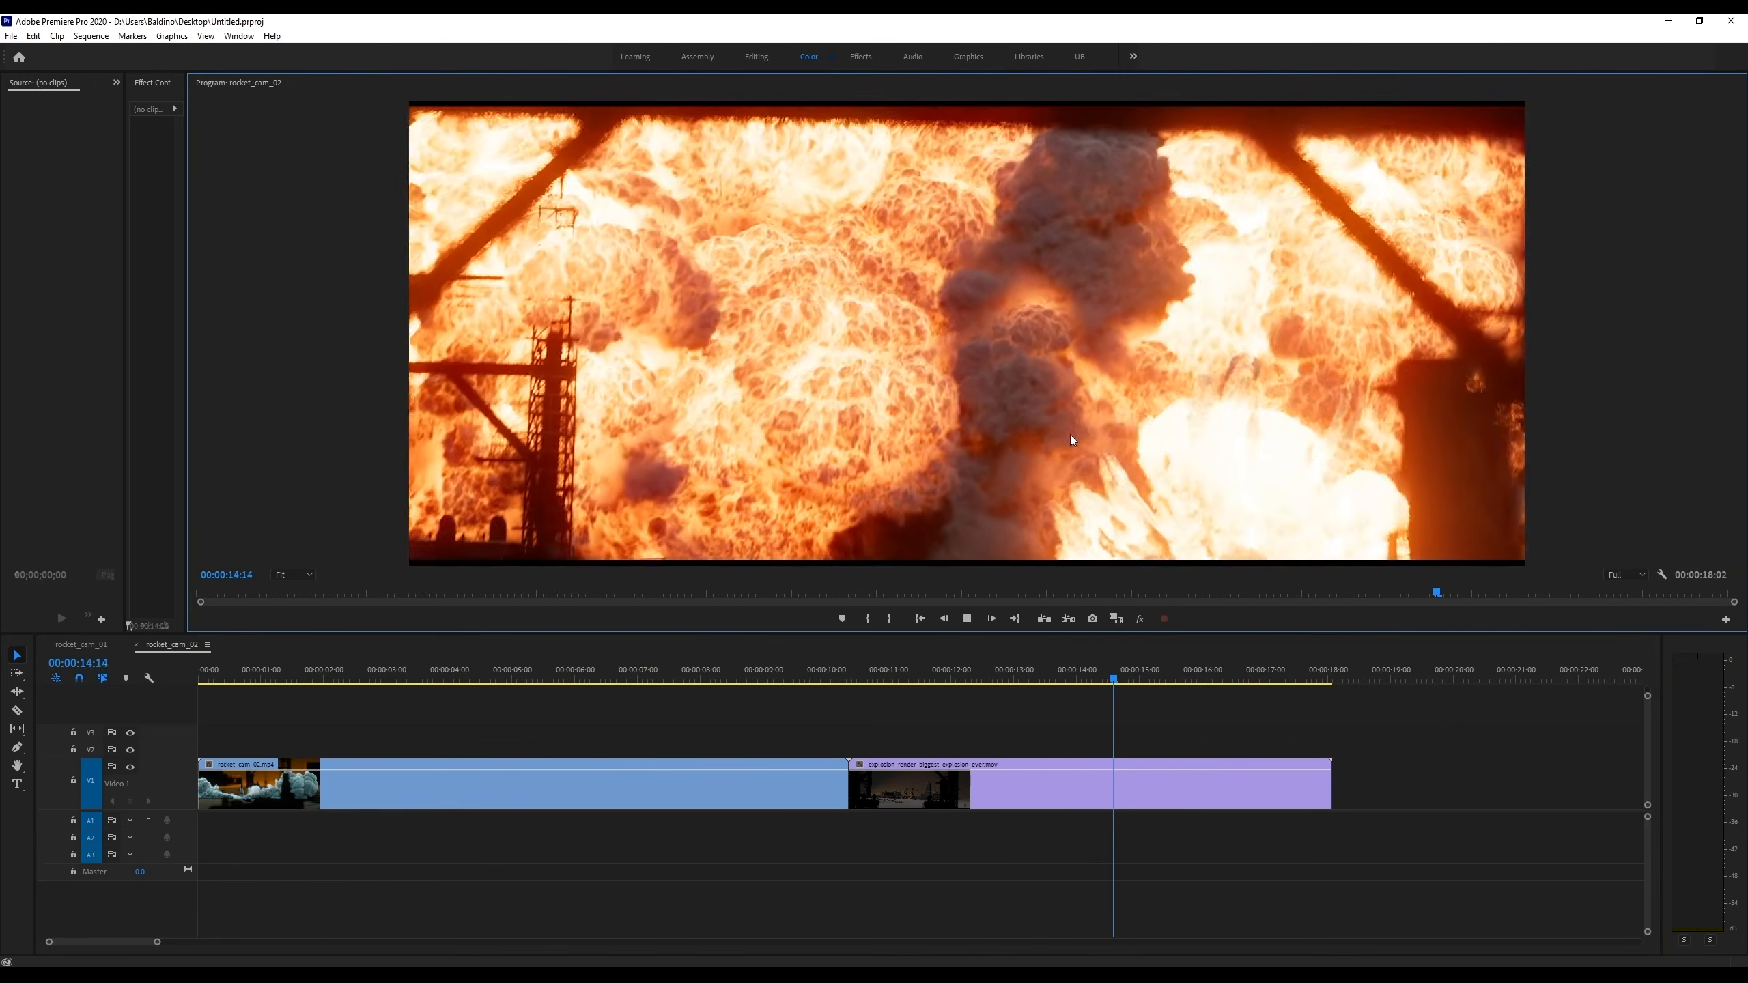
{"action": "left_click", "coordinate": [897, 671]}
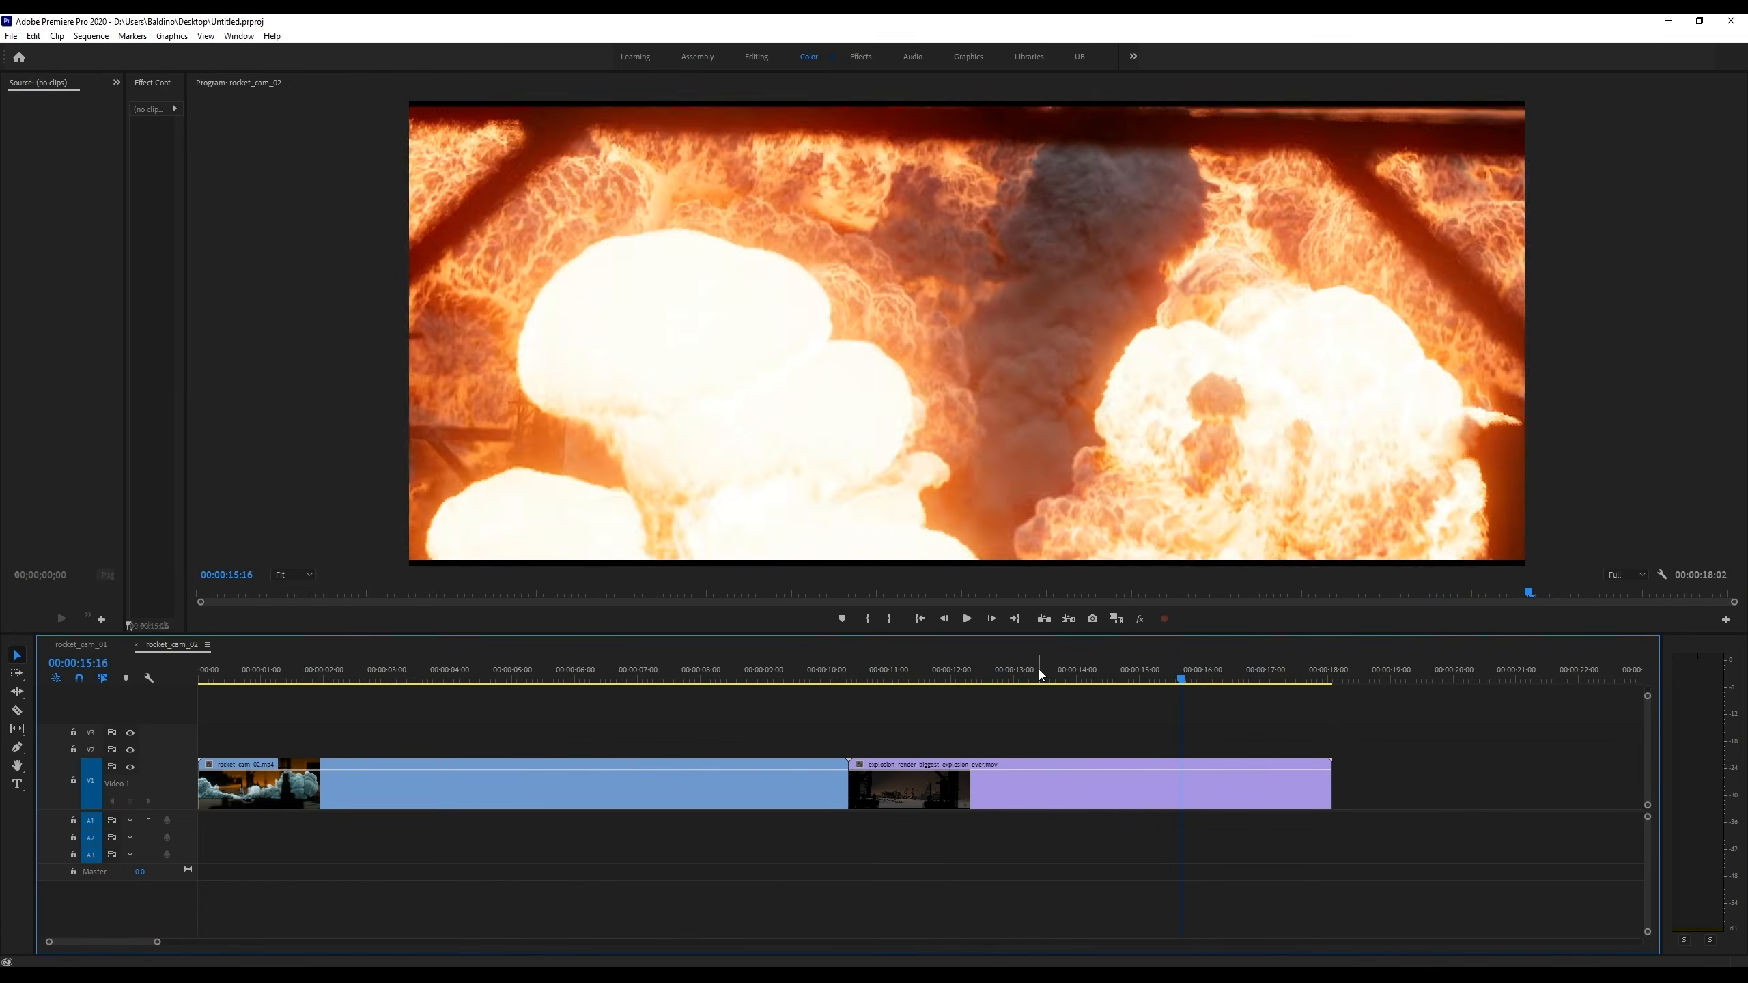
{"action": "left_click", "coordinate": [1026, 671]}
{"action": "key", "text": "space"}
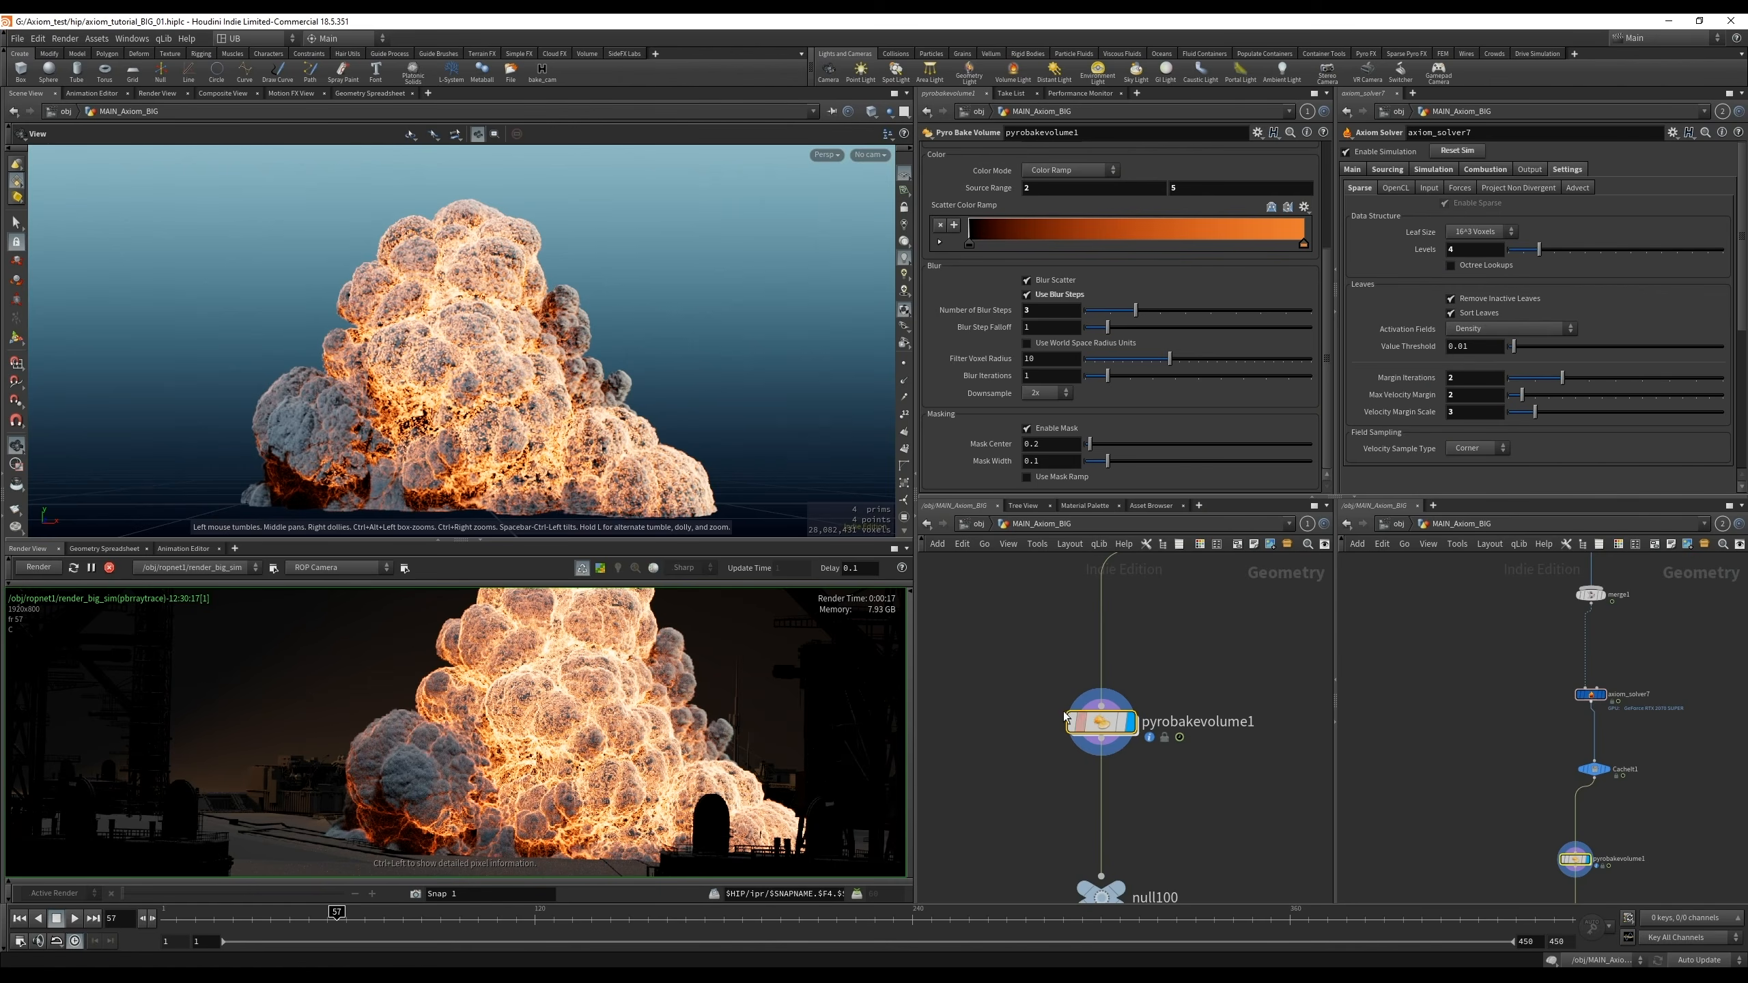
Switch back to Houdini, enlarge the scene viewport and display the explosion_main_emitter_01_merge1 node at the start of the network
{"action": "key", "text": "Up"}
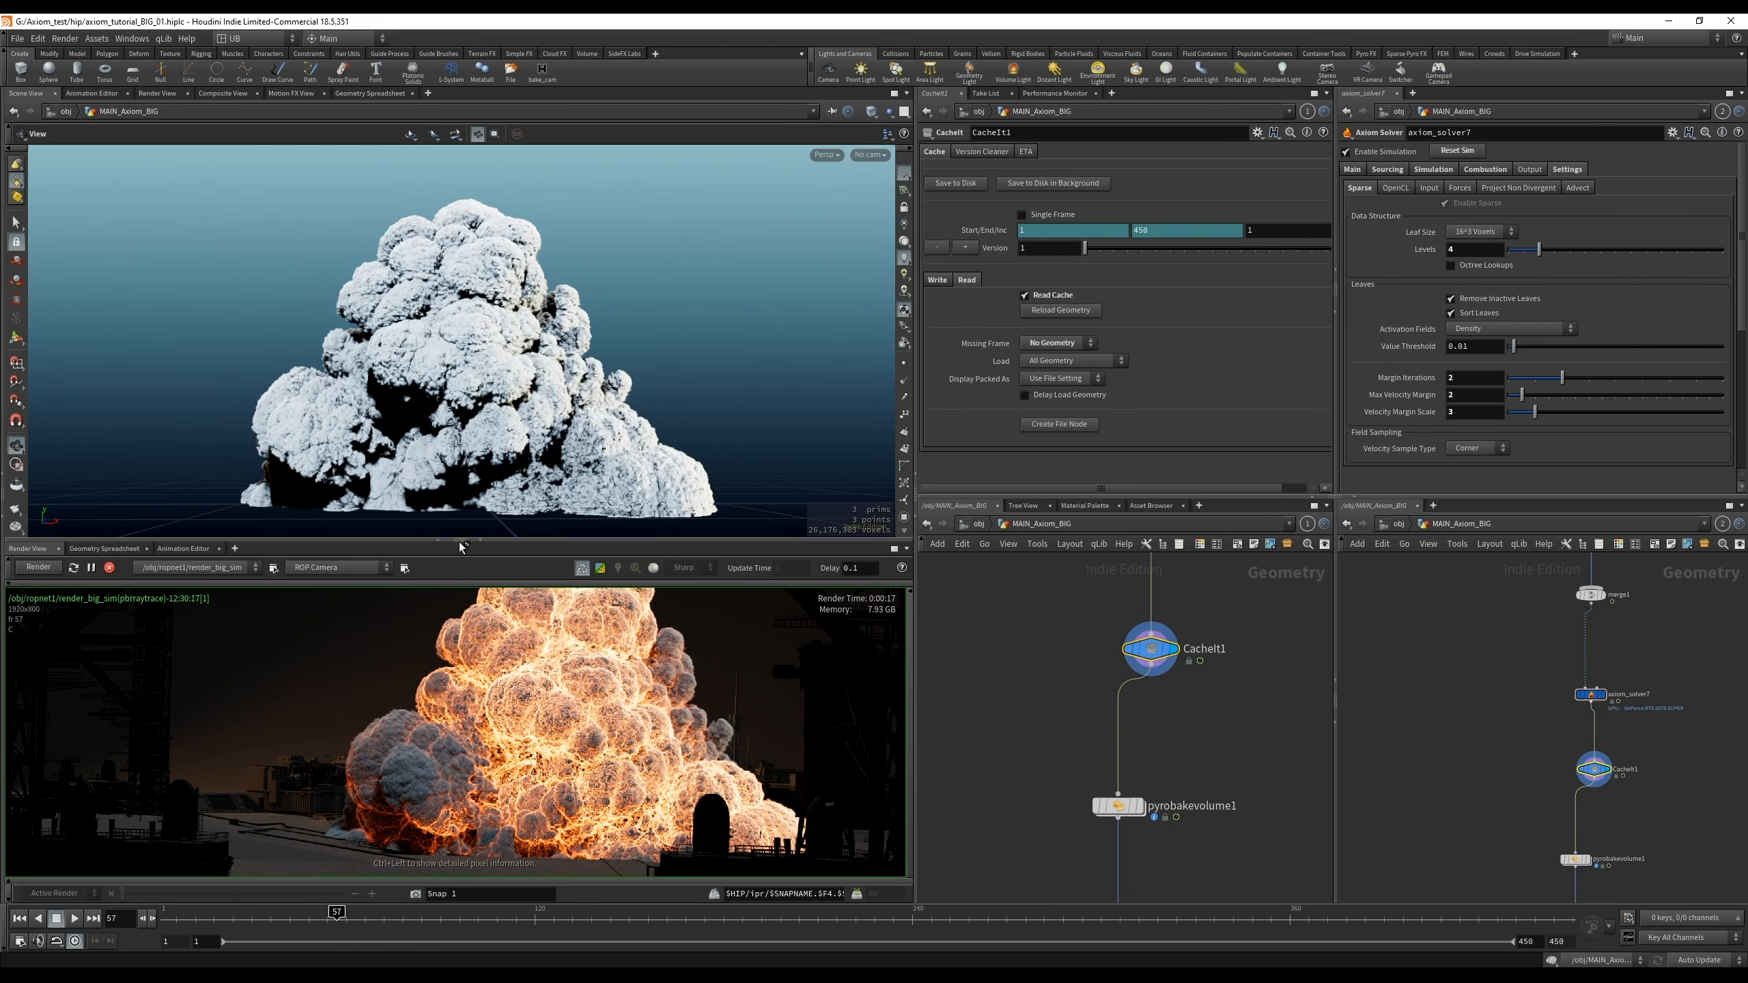
{"action": "left_click_drag", "start_coordinate": [461, 544], "coordinate": [459, 653]}
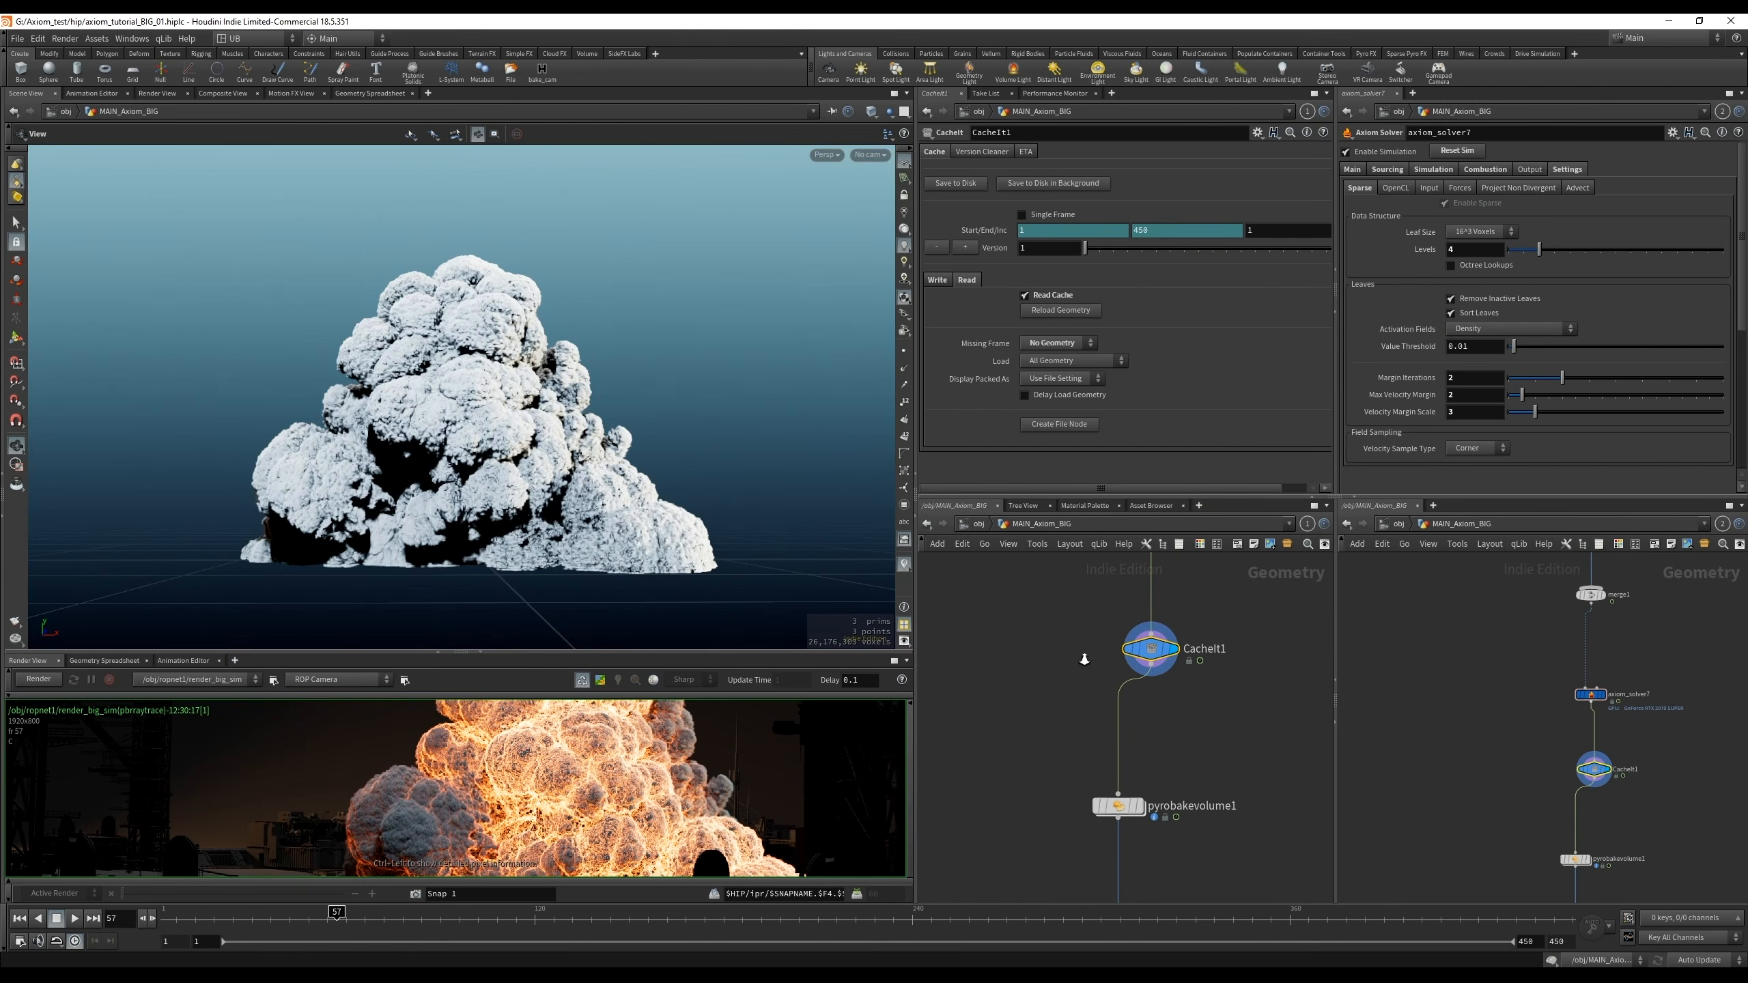
{"action": "scroll", "coordinate": [1169, 833], "scroll_direction": "down", "scroll_amount": 6}
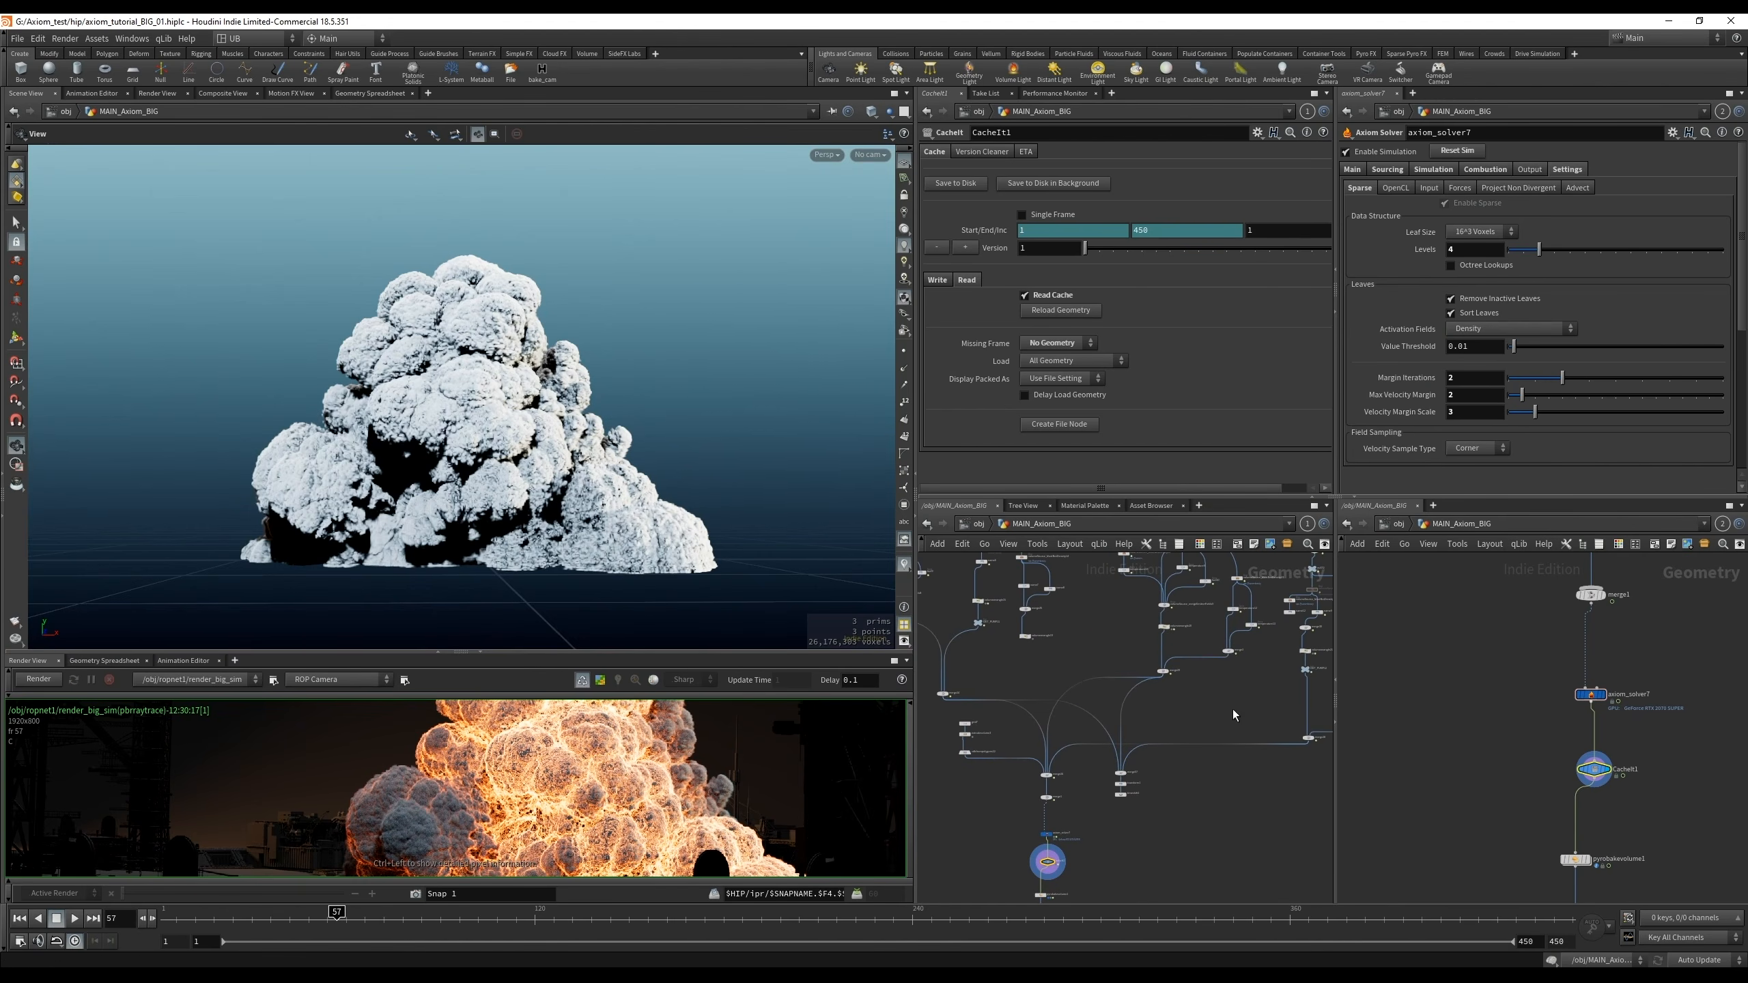
{"action": "scroll", "coordinate": [1233, 715], "scroll_direction": "down", "scroll_amount": 4}
{"action": "scroll", "coordinate": [1070, 685], "scroll_direction": "up", "scroll_amount": 5}
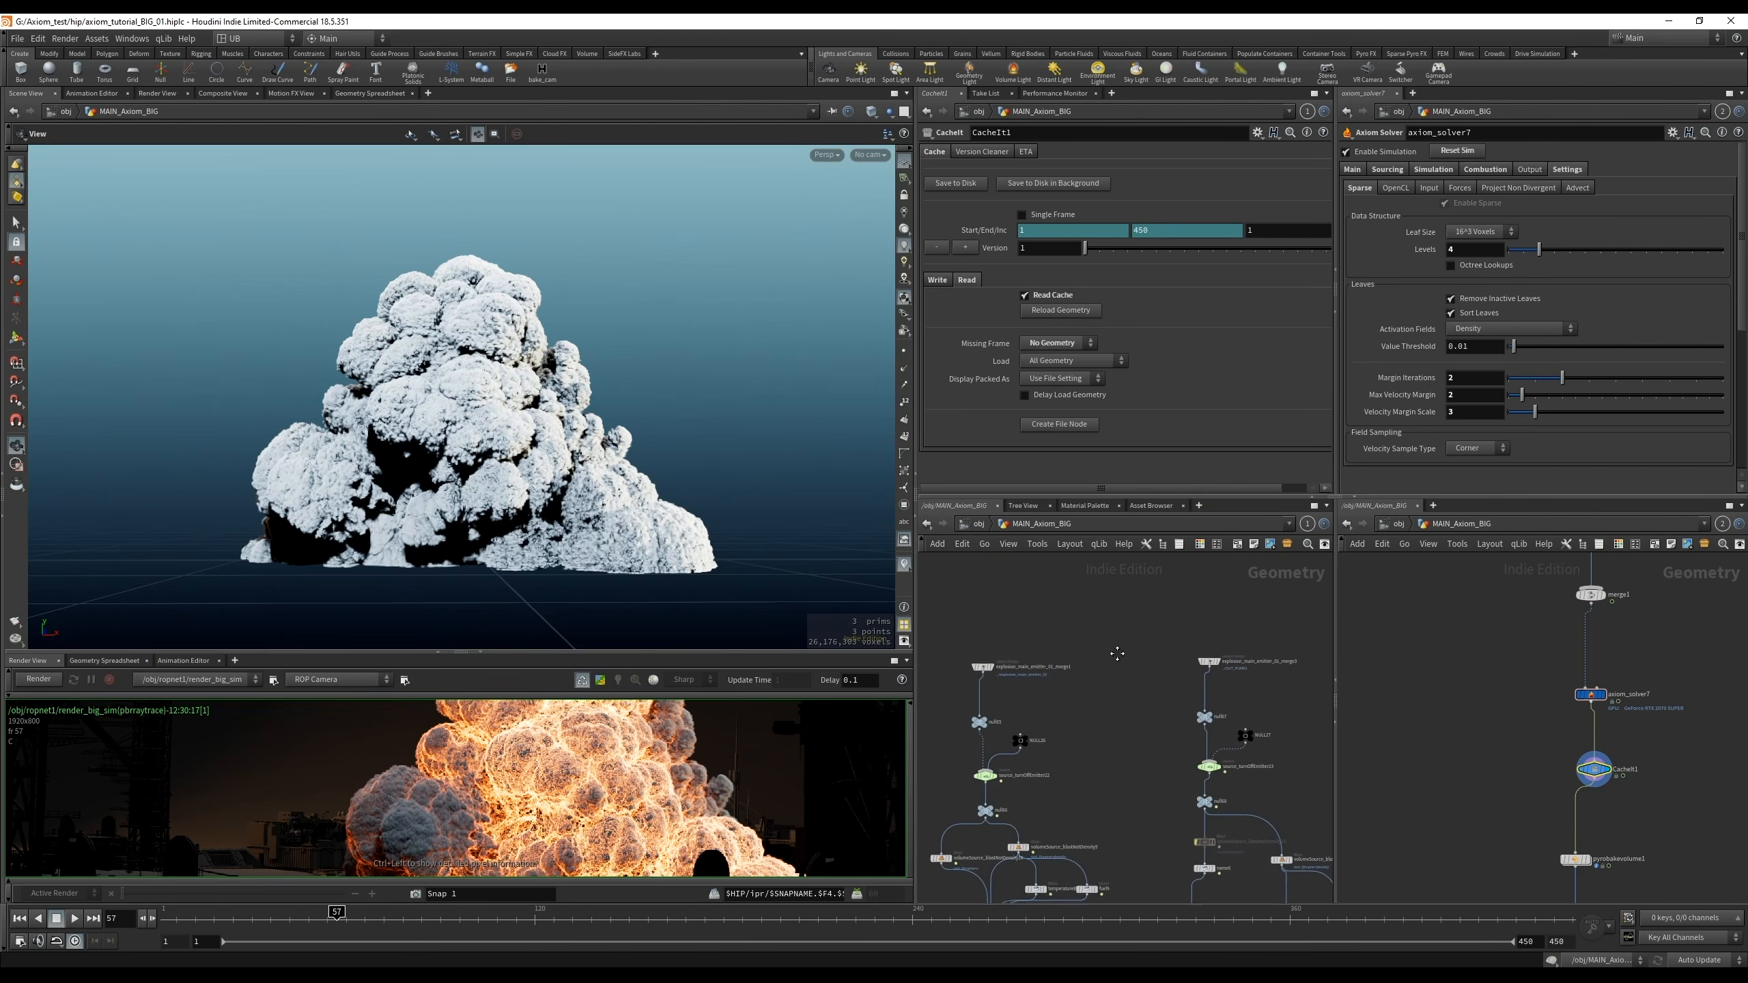
{"action": "left_click", "coordinate": [1033, 646]}
Go to frame 1 and get a closer look at the small emitter volume in the scene
{"action": "left_click_drag", "start_coordinate": [337, 917], "coordinate": [187, 921]}
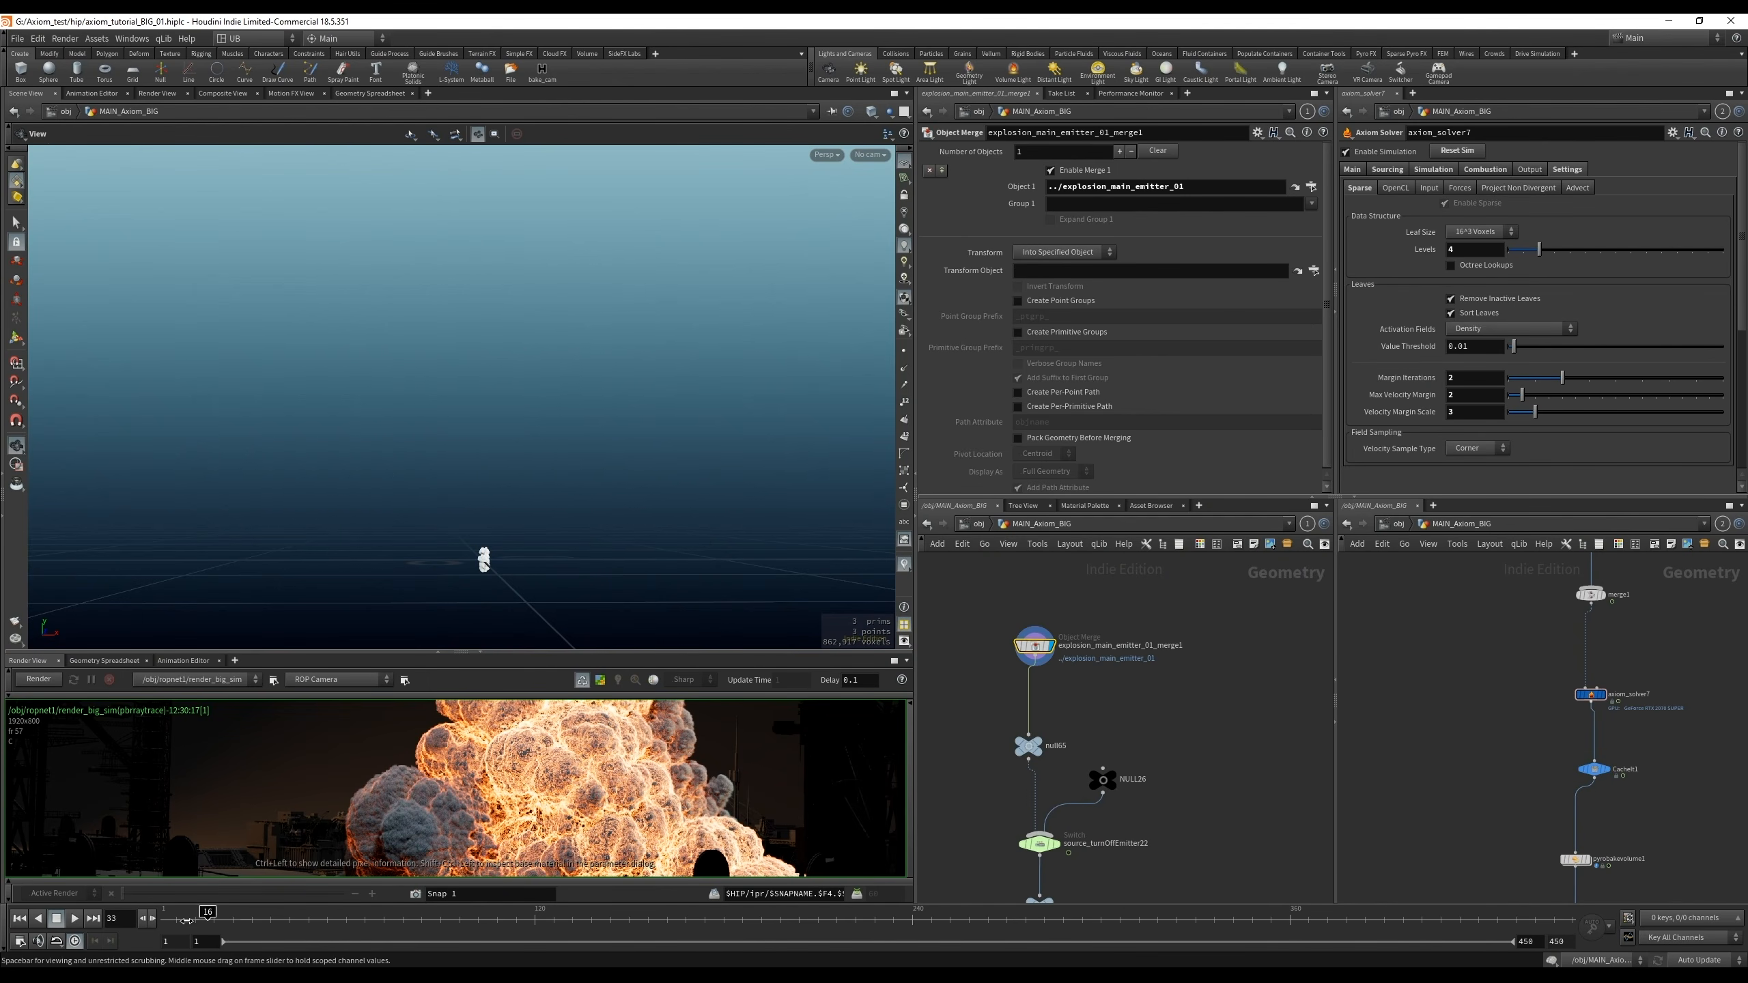
{"action": "left_click_drag", "start_coordinate": [303, 922], "coordinate": [165, 920]}
{"action": "right_click_drag", "start_coordinate": [462, 564], "coordinate": [837, 447]}
{"action": "left_click_drag", "start_coordinate": [520, 529], "coordinate": [506, 554]}
{"action": "right_click_drag", "start_coordinate": [506, 554], "coordinate": [791, 393]}
{"action": "left_click_drag", "start_coordinate": [520, 541], "coordinate": [554, 513]}
{"action": "right_click_drag", "start_coordinate": [553, 513], "coordinate": [296, 632]}
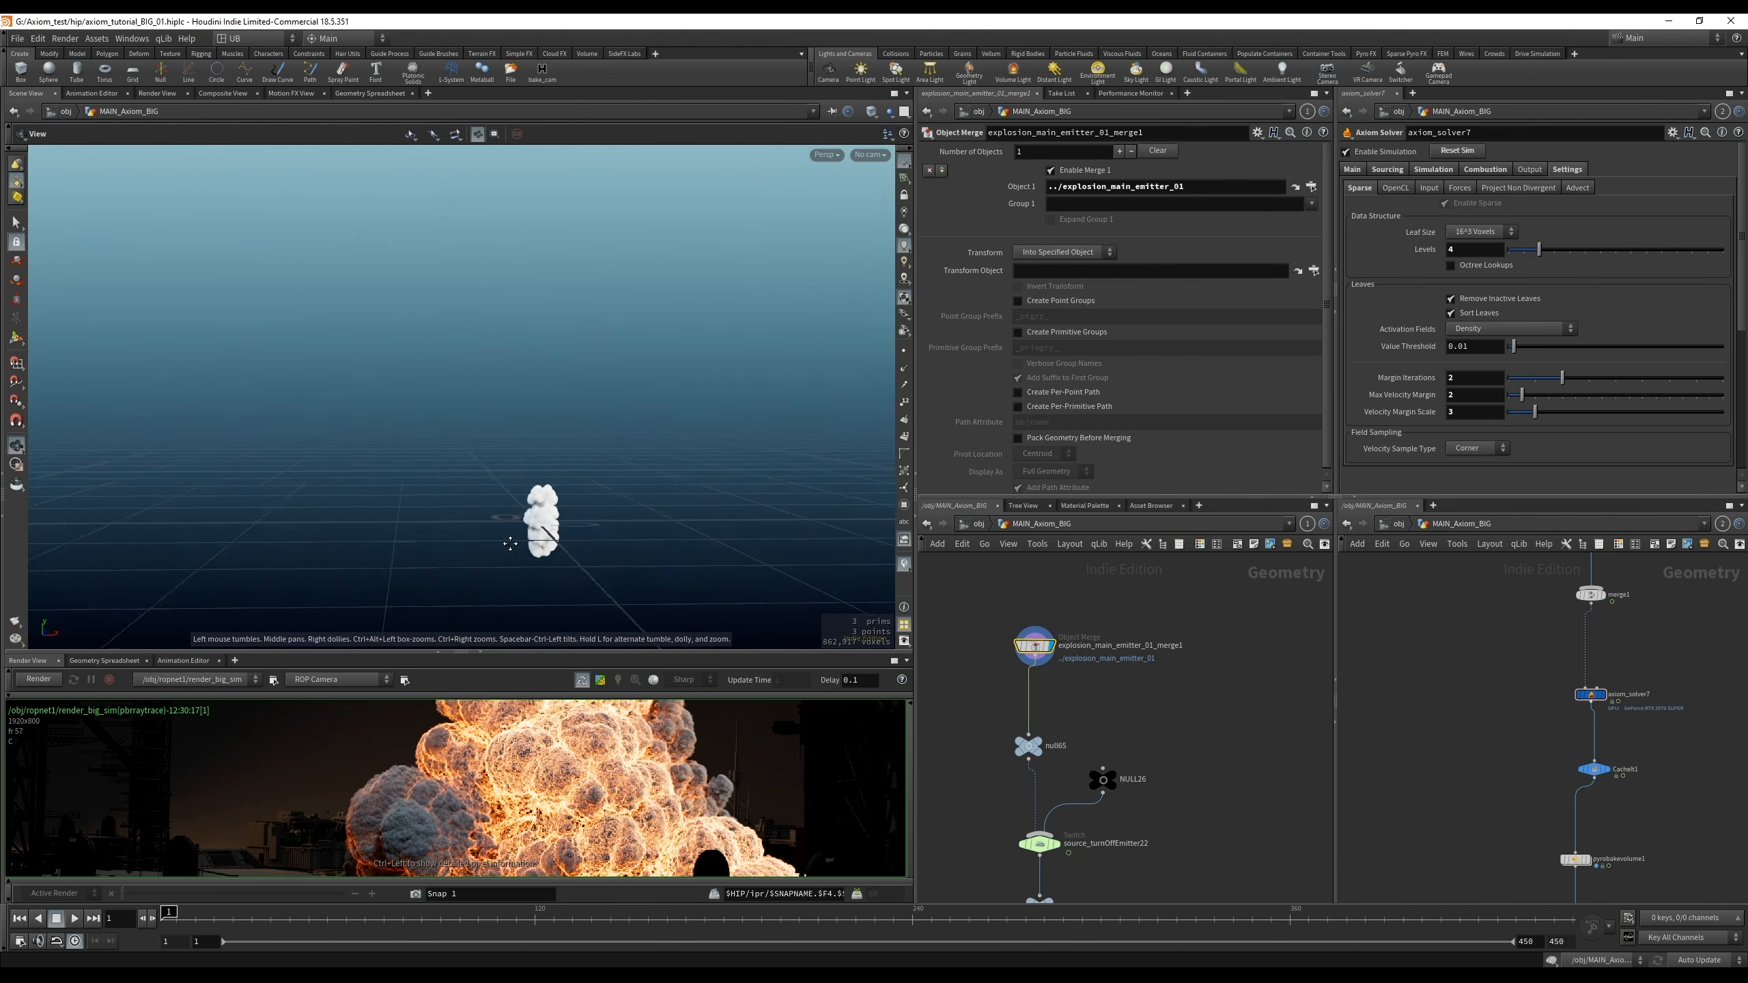
{"action": "middle_click_drag", "start_coordinate": [510, 541], "coordinate": [455, 546]}
Check the node info of explosion_main_emitter_01_merge1 and jump to the explosion_main_emitter_01 node it references
{"action": "middle_click", "coordinate": [1039, 650]}
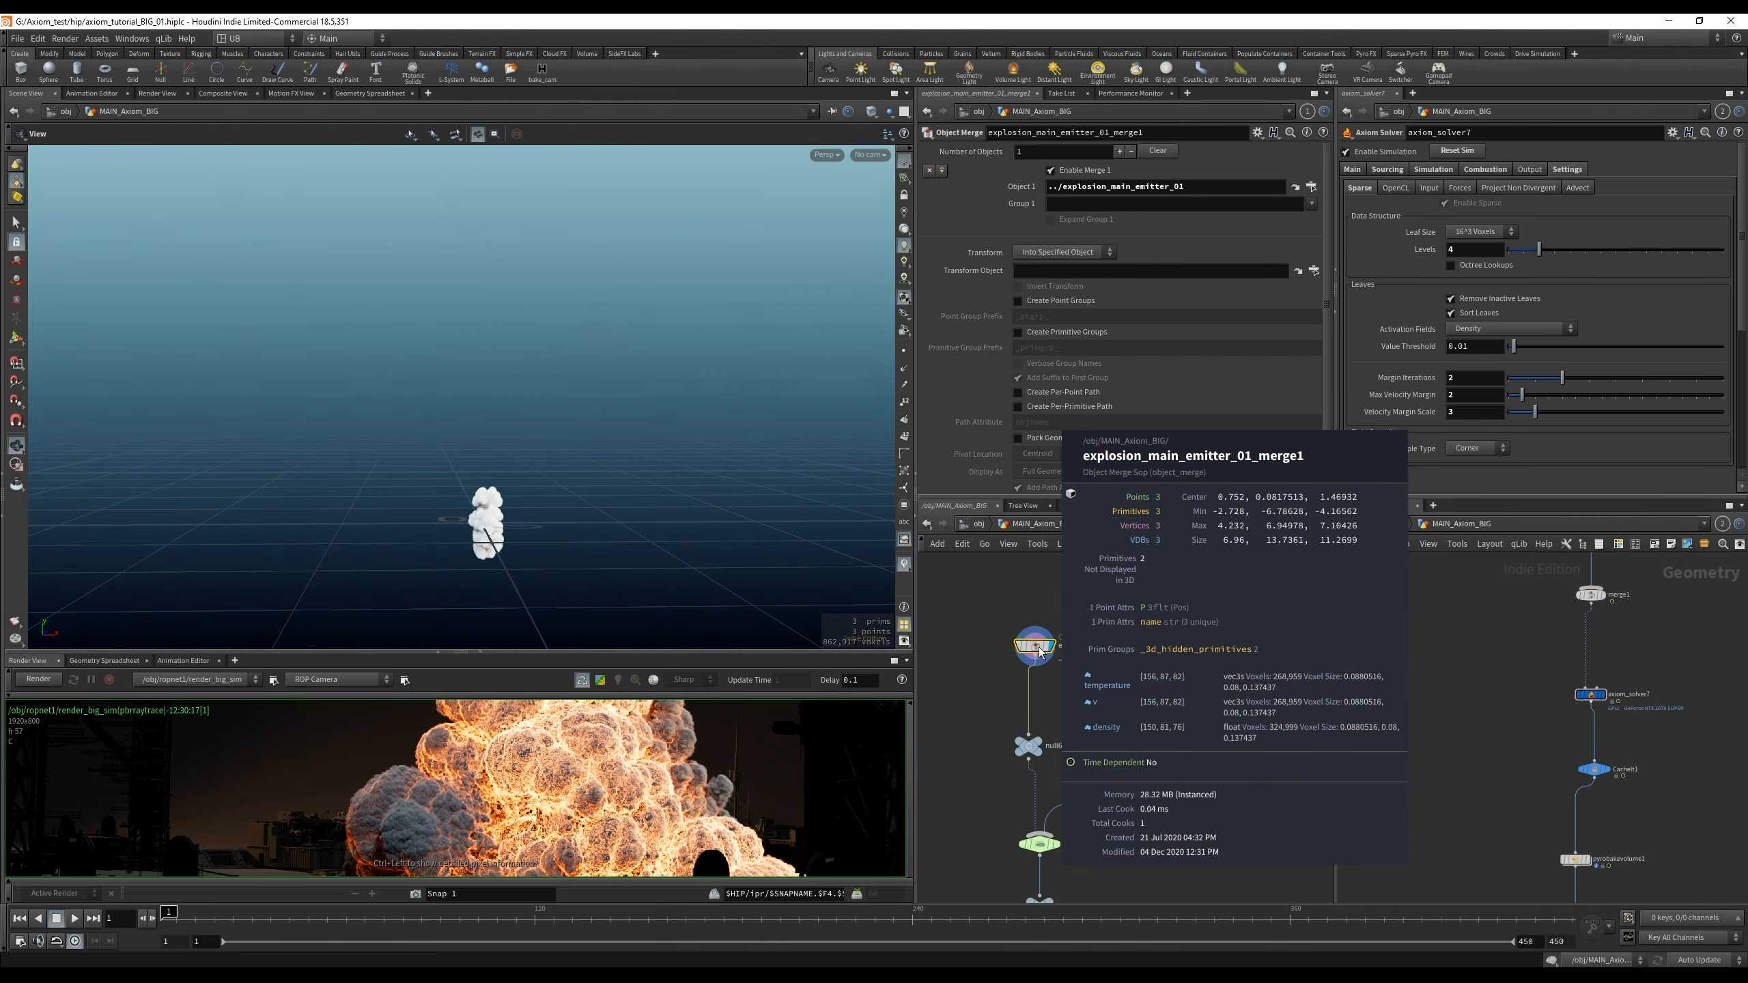
{"action": "middle_click_drag", "start_coordinate": [1162, 821], "coordinate": [1155, 650]}
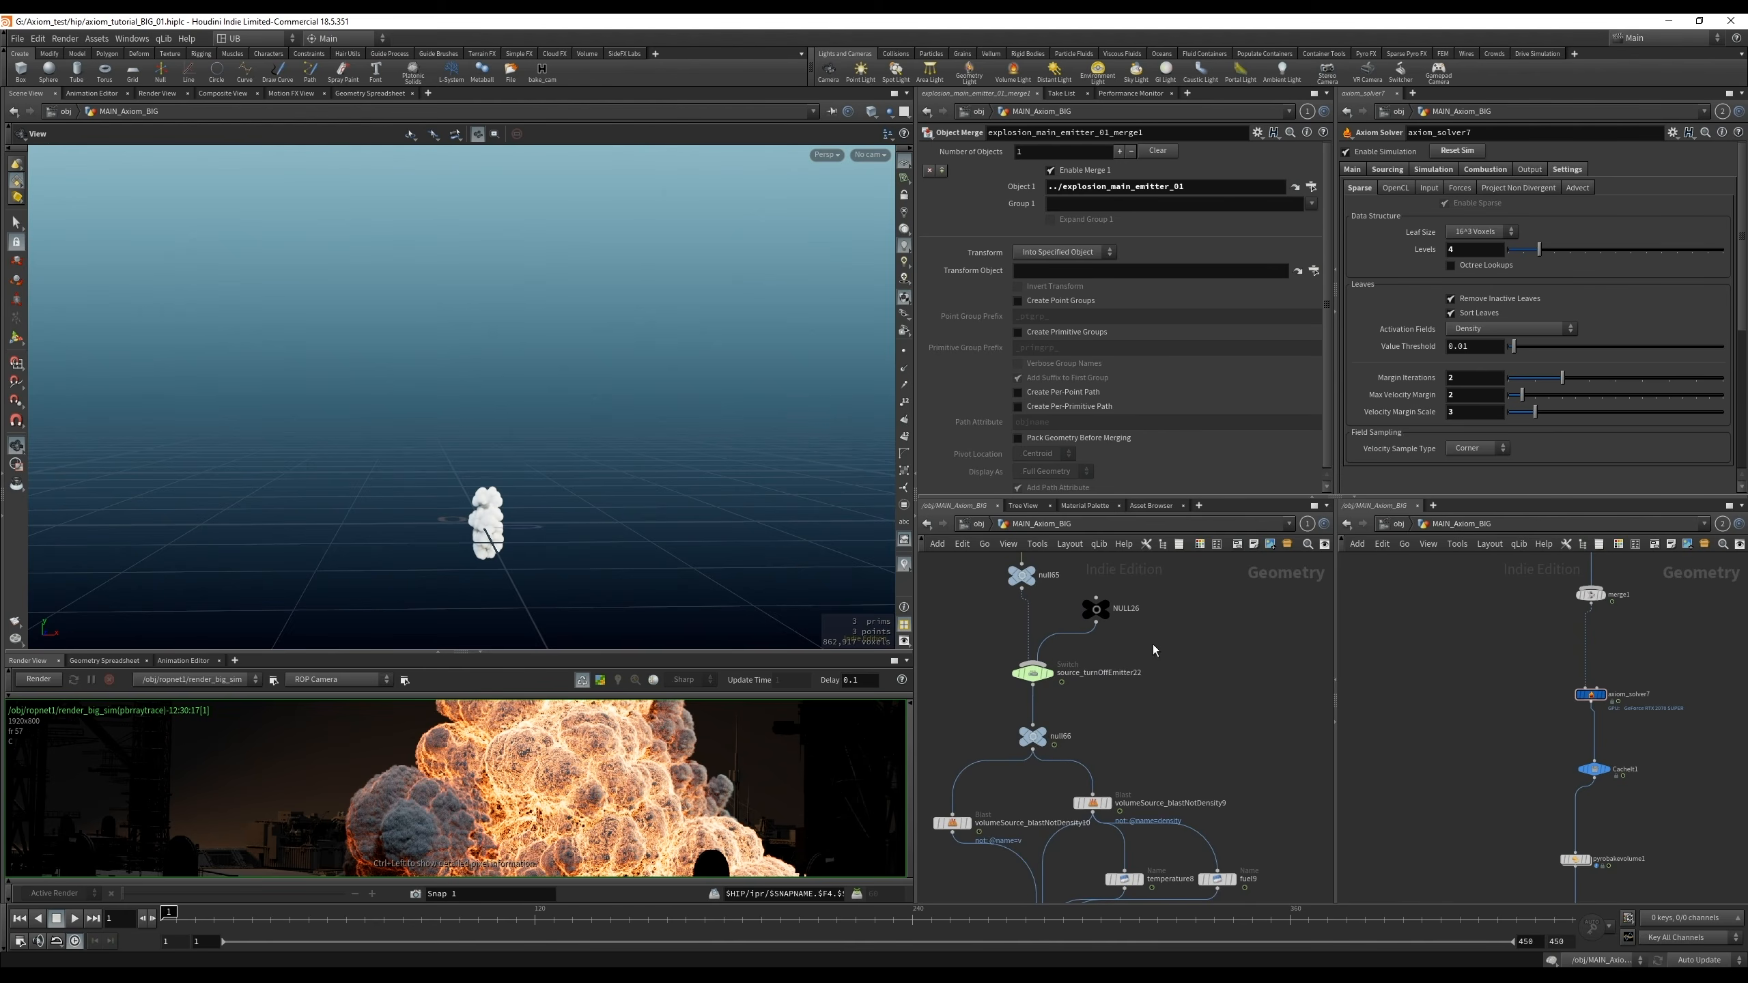
{"action": "scroll", "coordinate": [1215, 755], "scroll_direction": "down", "scroll_amount": 5}
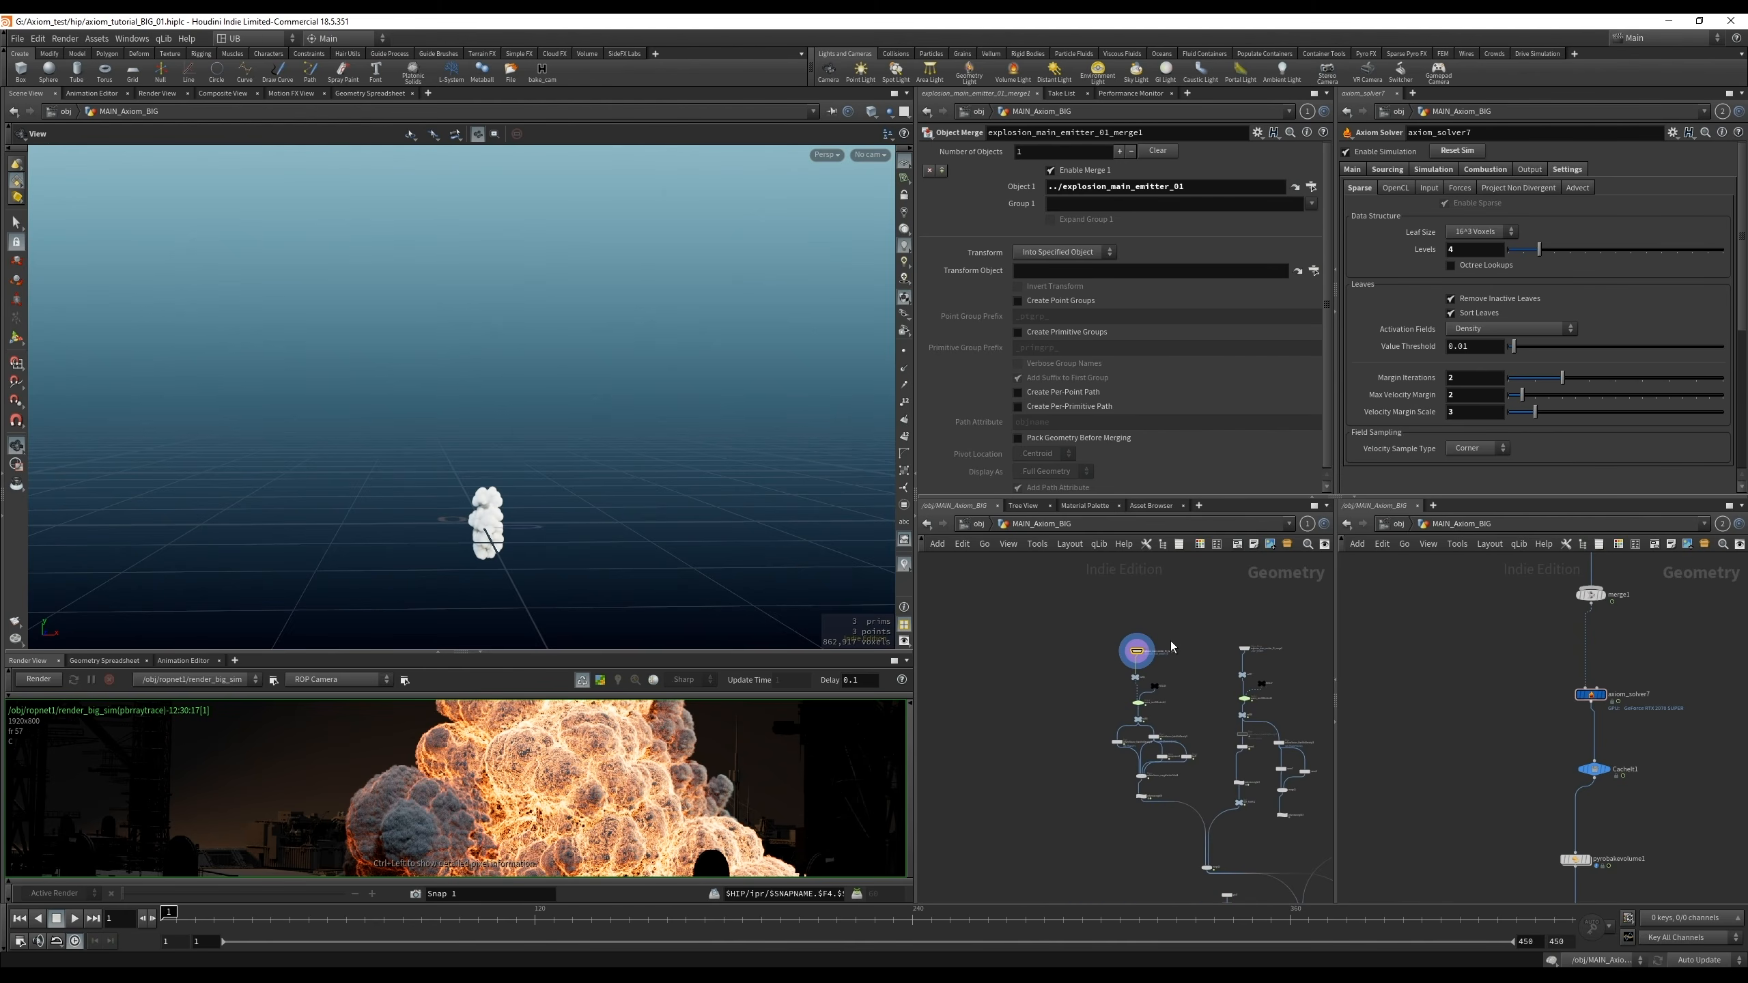
{"action": "left_click", "coordinate": [1294, 188]}
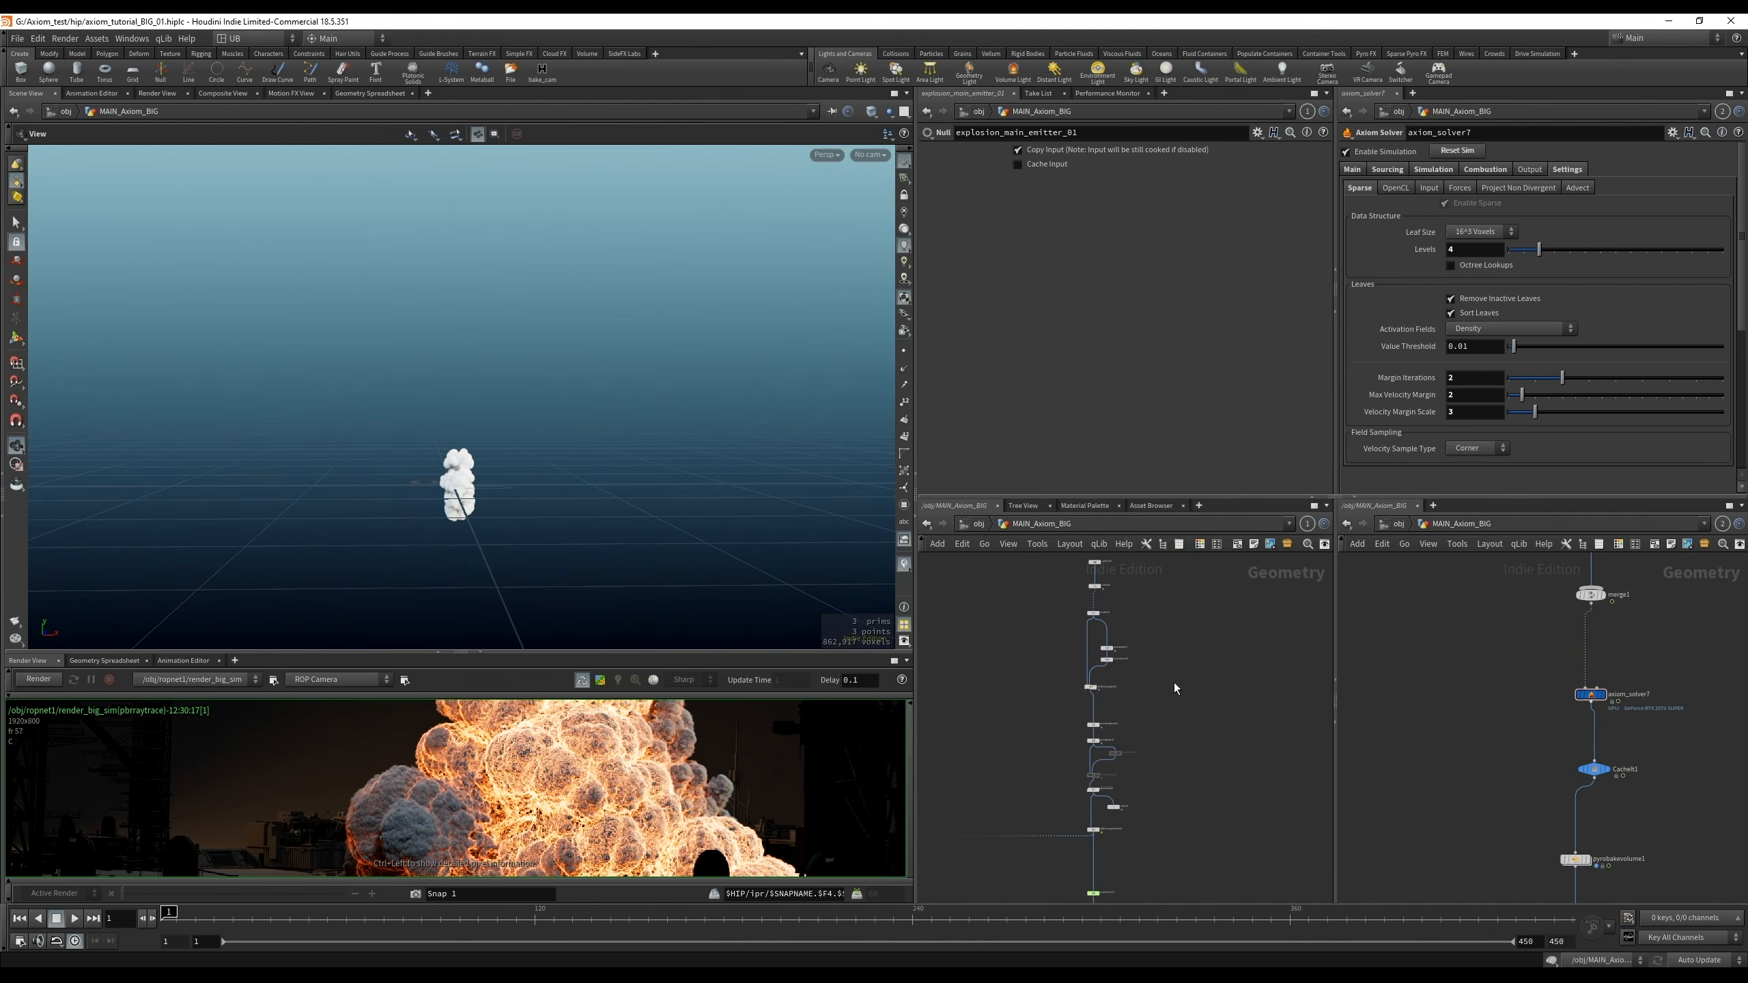
Narrow the scene viewport to give the network editor room and locate the top of the main emitter's node chain
{"action": "scroll", "coordinate": [1175, 689], "scroll_direction": "down", "scroll_amount": 3}
{"action": "left_click_drag", "start_coordinate": [916, 720], "coordinate": [764, 730]}
{"action": "middle_click_drag", "start_coordinate": [1106, 843], "coordinate": [984, 713]}
{"action": "scroll", "coordinate": [986, 716], "scroll_direction": "down", "scroll_amount": 6}
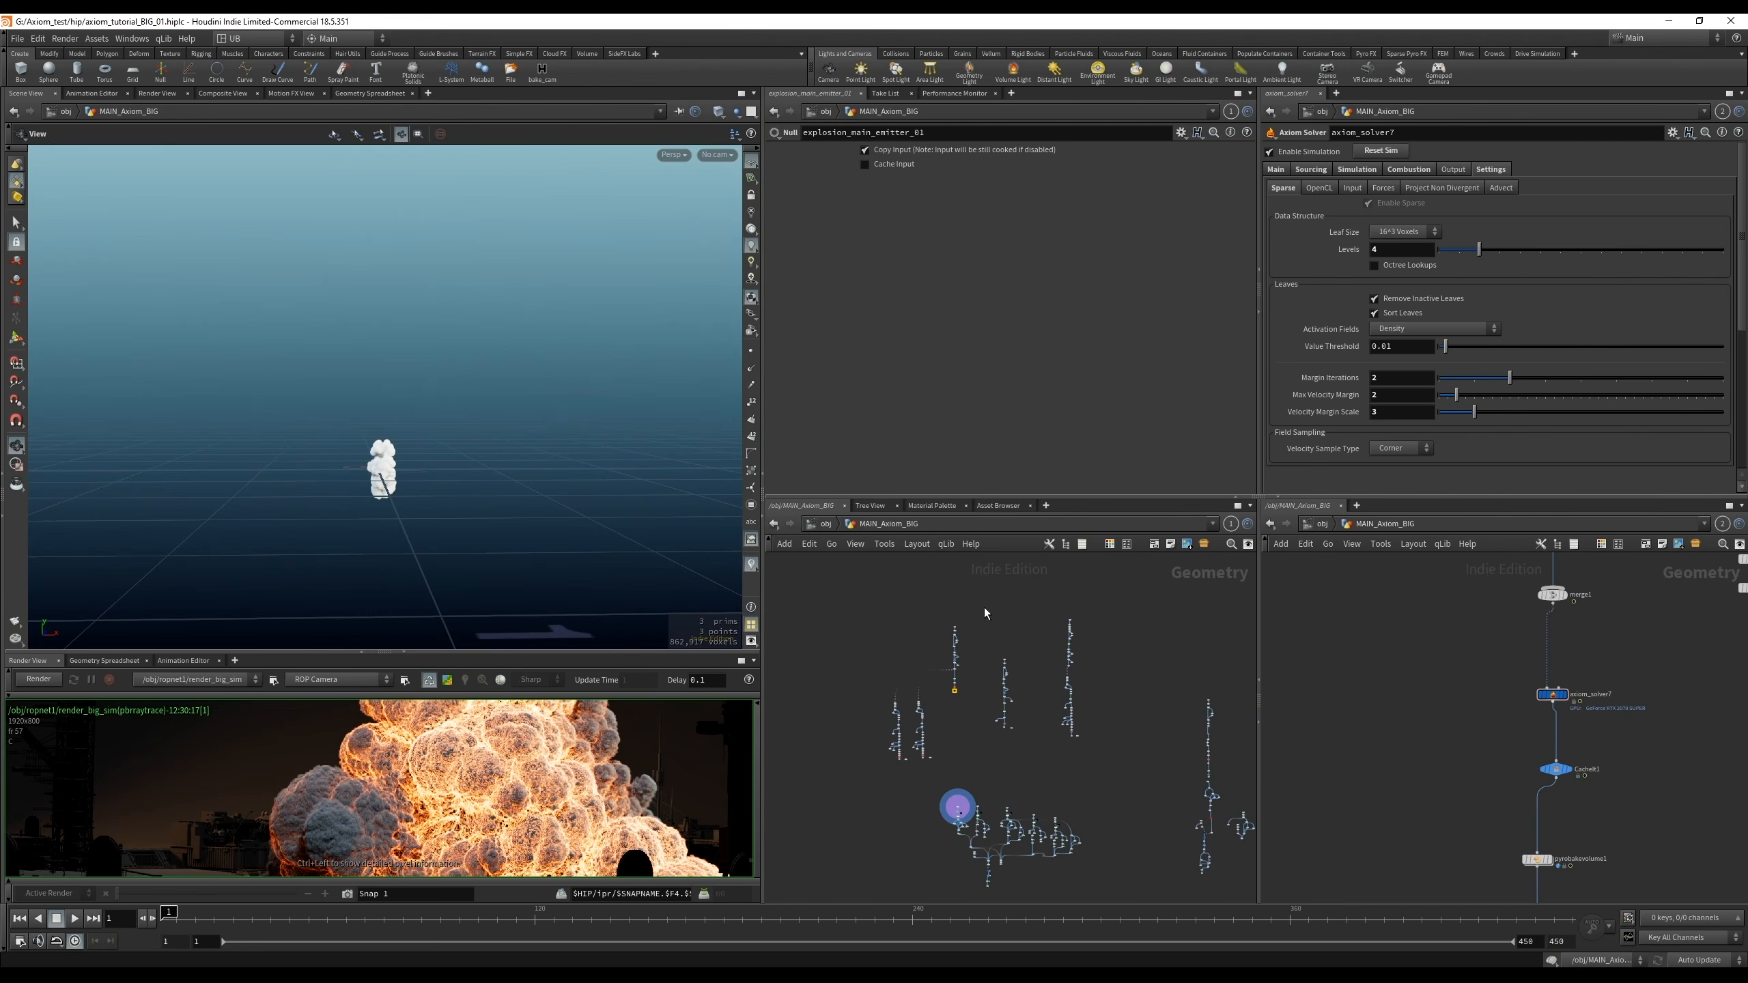
{"action": "scroll", "coordinate": [976, 654], "scroll_direction": "up", "scroll_amount": 6}
{"action": "middle_click_drag", "start_coordinate": [943, 585], "coordinate": [1035, 683]}
{"action": "scroll", "coordinate": [1032, 654], "scroll_direction": "up", "scroll_amount": 3}
Display the scatter6 and cloud1 nodes in turn to compare the emitter's cloud shape with its scattered points
{"action": "key", "text": "r"}
{"action": "left_click", "coordinate": [979, 642]}
{"action": "middle_click_drag", "start_coordinate": [1057, 625], "coordinate": [1053, 691]}
{"action": "left_click", "coordinate": [977, 643]}
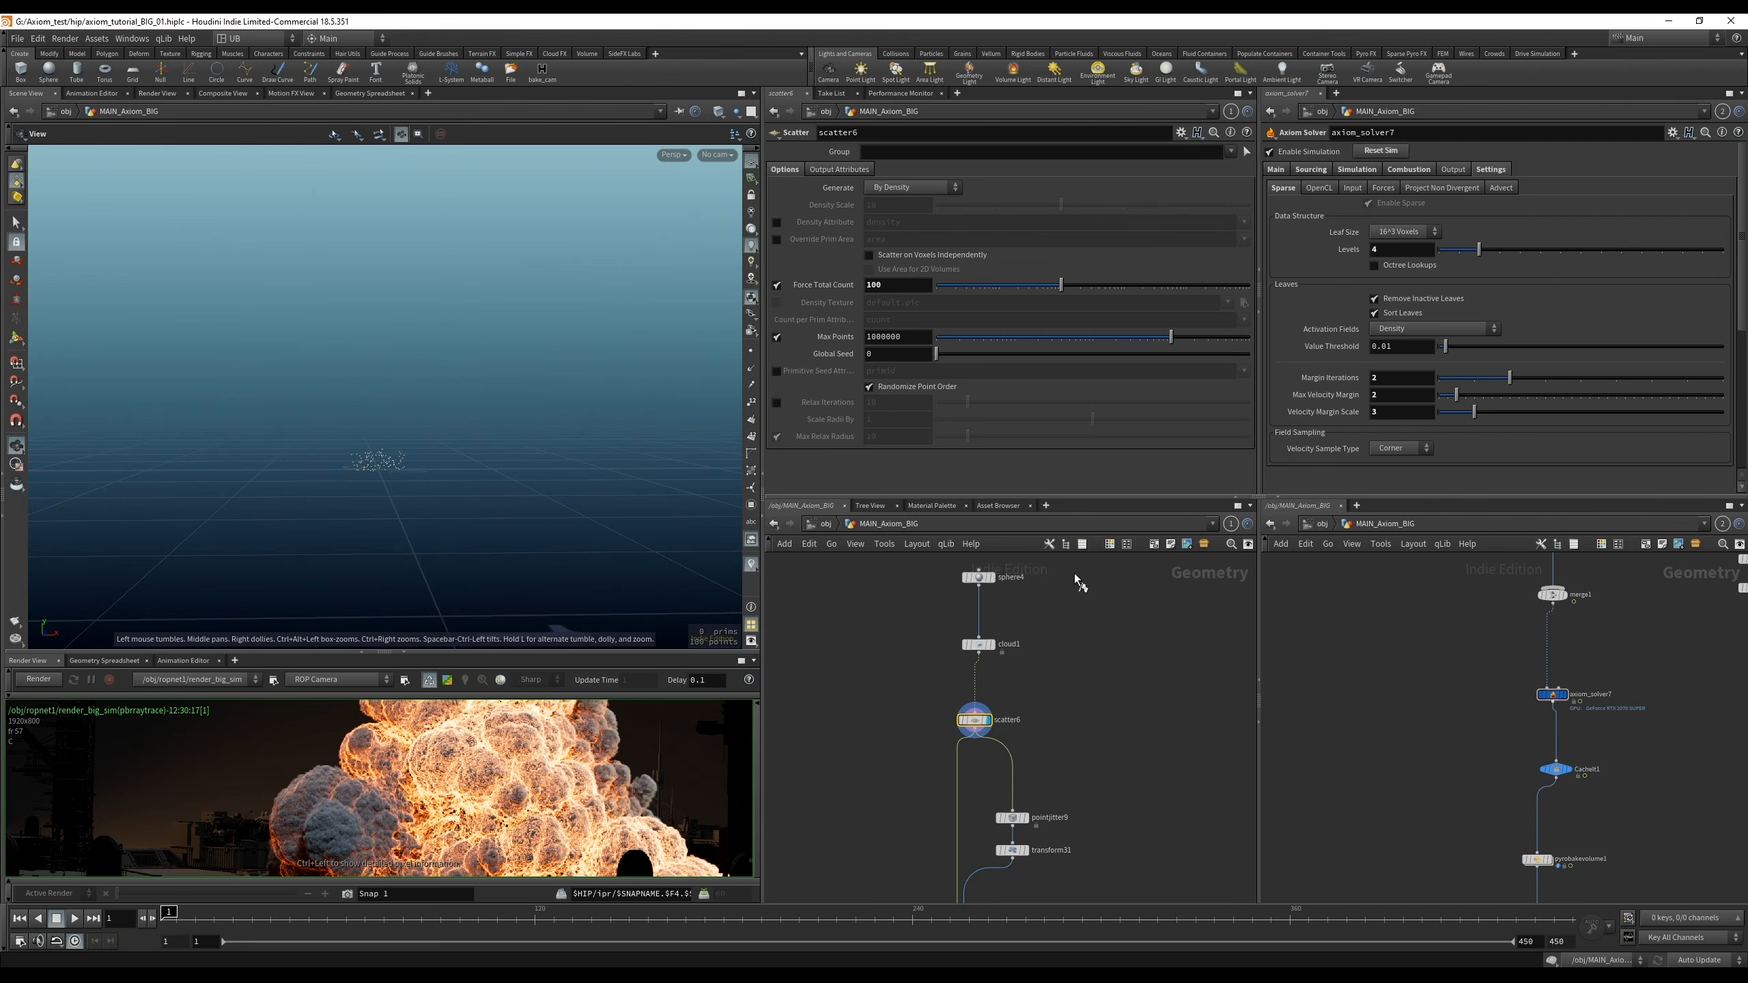
{"action": "left_click", "coordinate": [977, 644]}
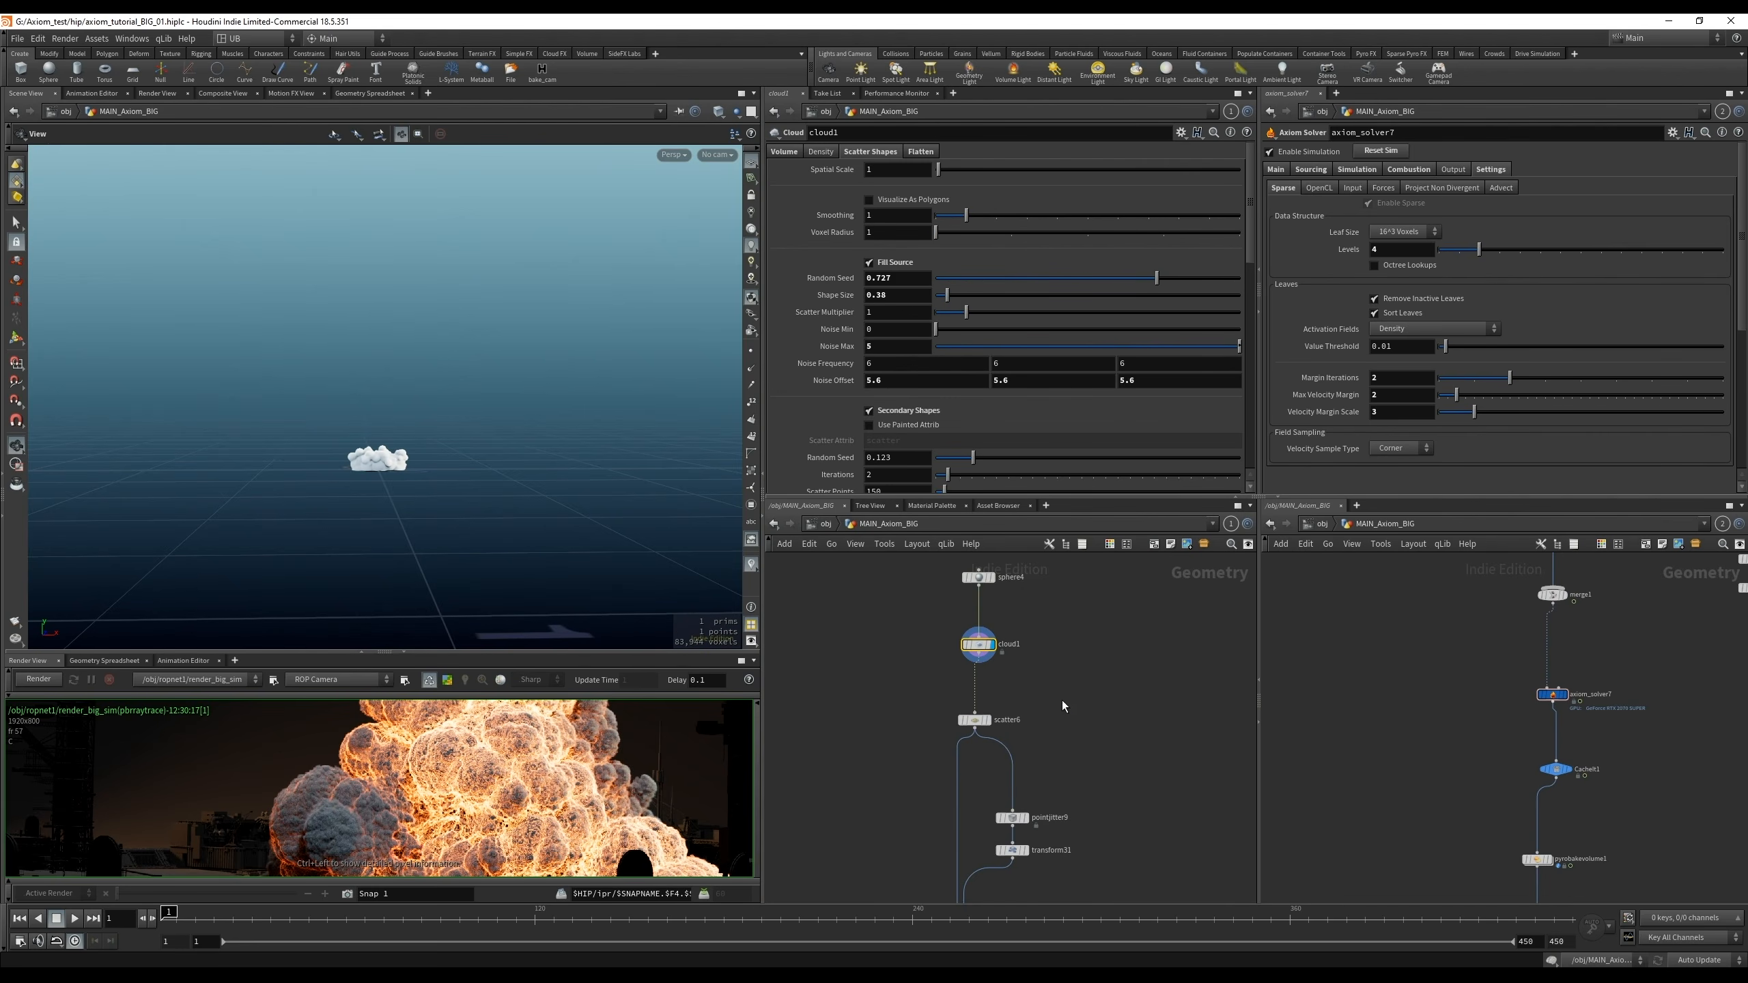
{"action": "left_click", "coordinate": [987, 720]}
Display the attribwrangle14 node and show its point velocity trails in the viewport
{"action": "middle_click_drag", "start_coordinate": [1075, 761], "coordinate": [1074, 679]}
{"action": "left_click_drag", "start_coordinate": [1101, 802], "coordinate": [949, 867]}
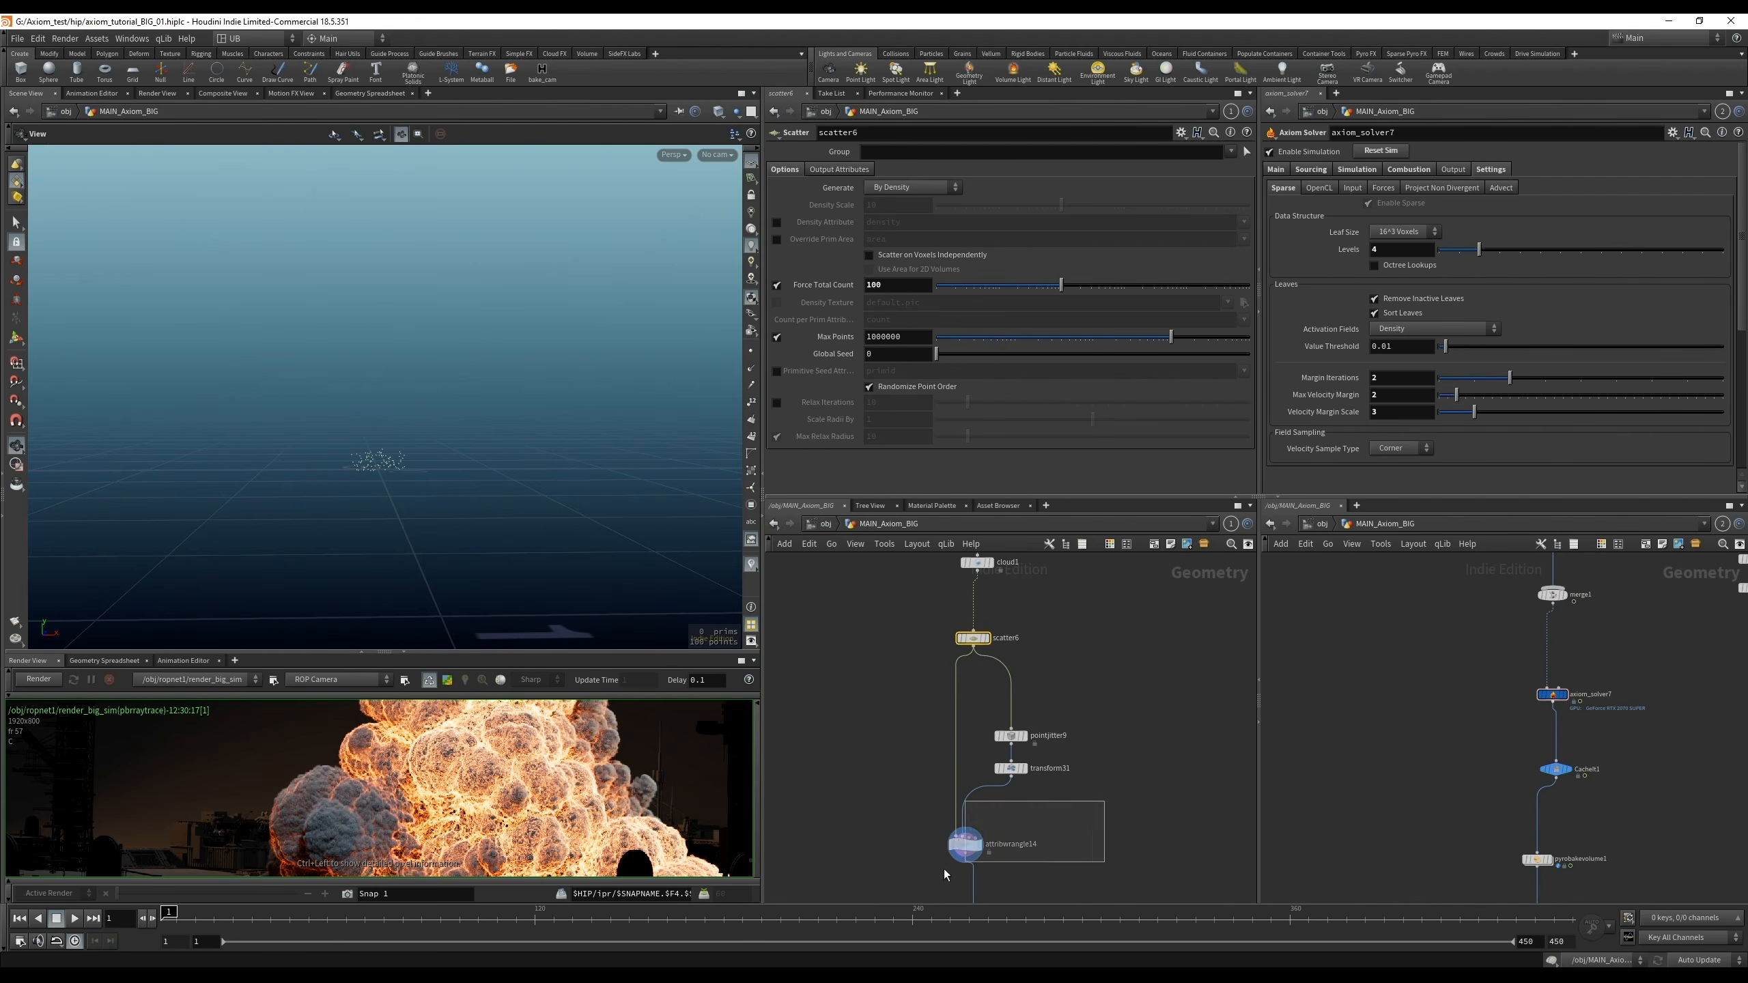
{"action": "middle_click_drag", "start_coordinate": [960, 857], "coordinate": [921, 815]}
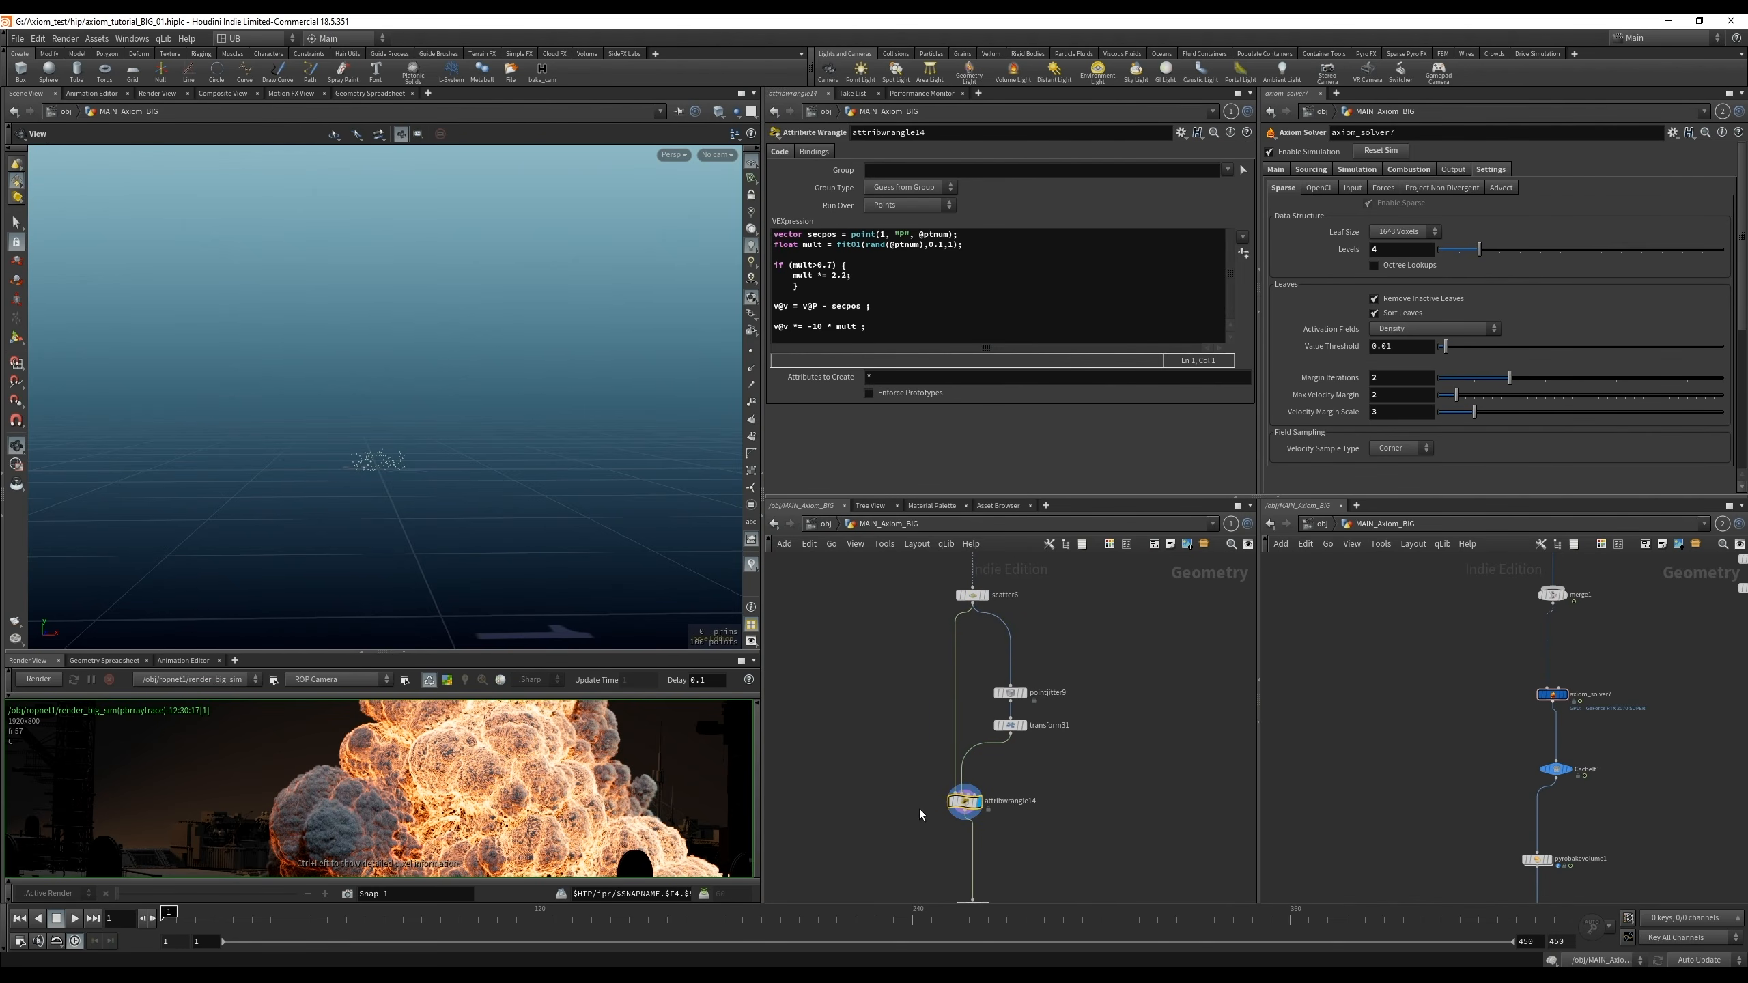
{"action": "left_click", "coordinate": [751, 564]}
Check the settings of pointjitter9 and transform31, and return the display to attribwrangle14
{"action": "left_click", "coordinate": [1018, 701]}
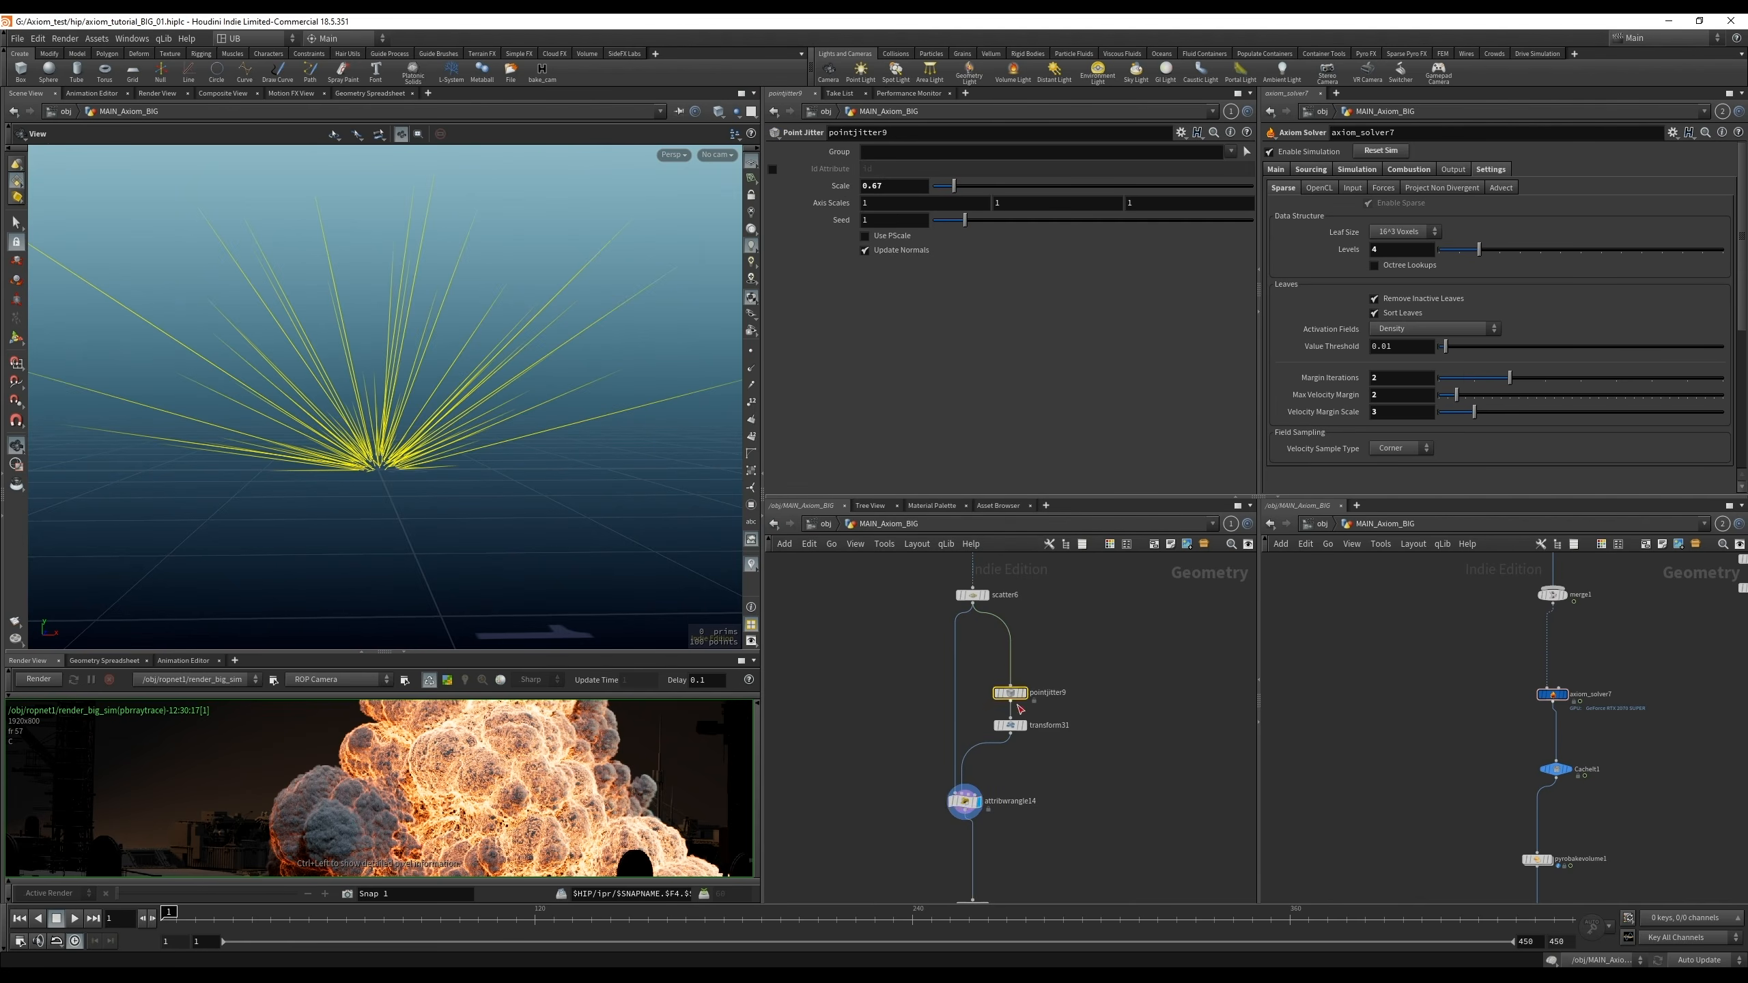
{"action": "left_click", "coordinate": [1024, 692]}
{"action": "left_click", "coordinate": [1010, 725]}
{"action": "left_click", "coordinate": [1024, 726]}
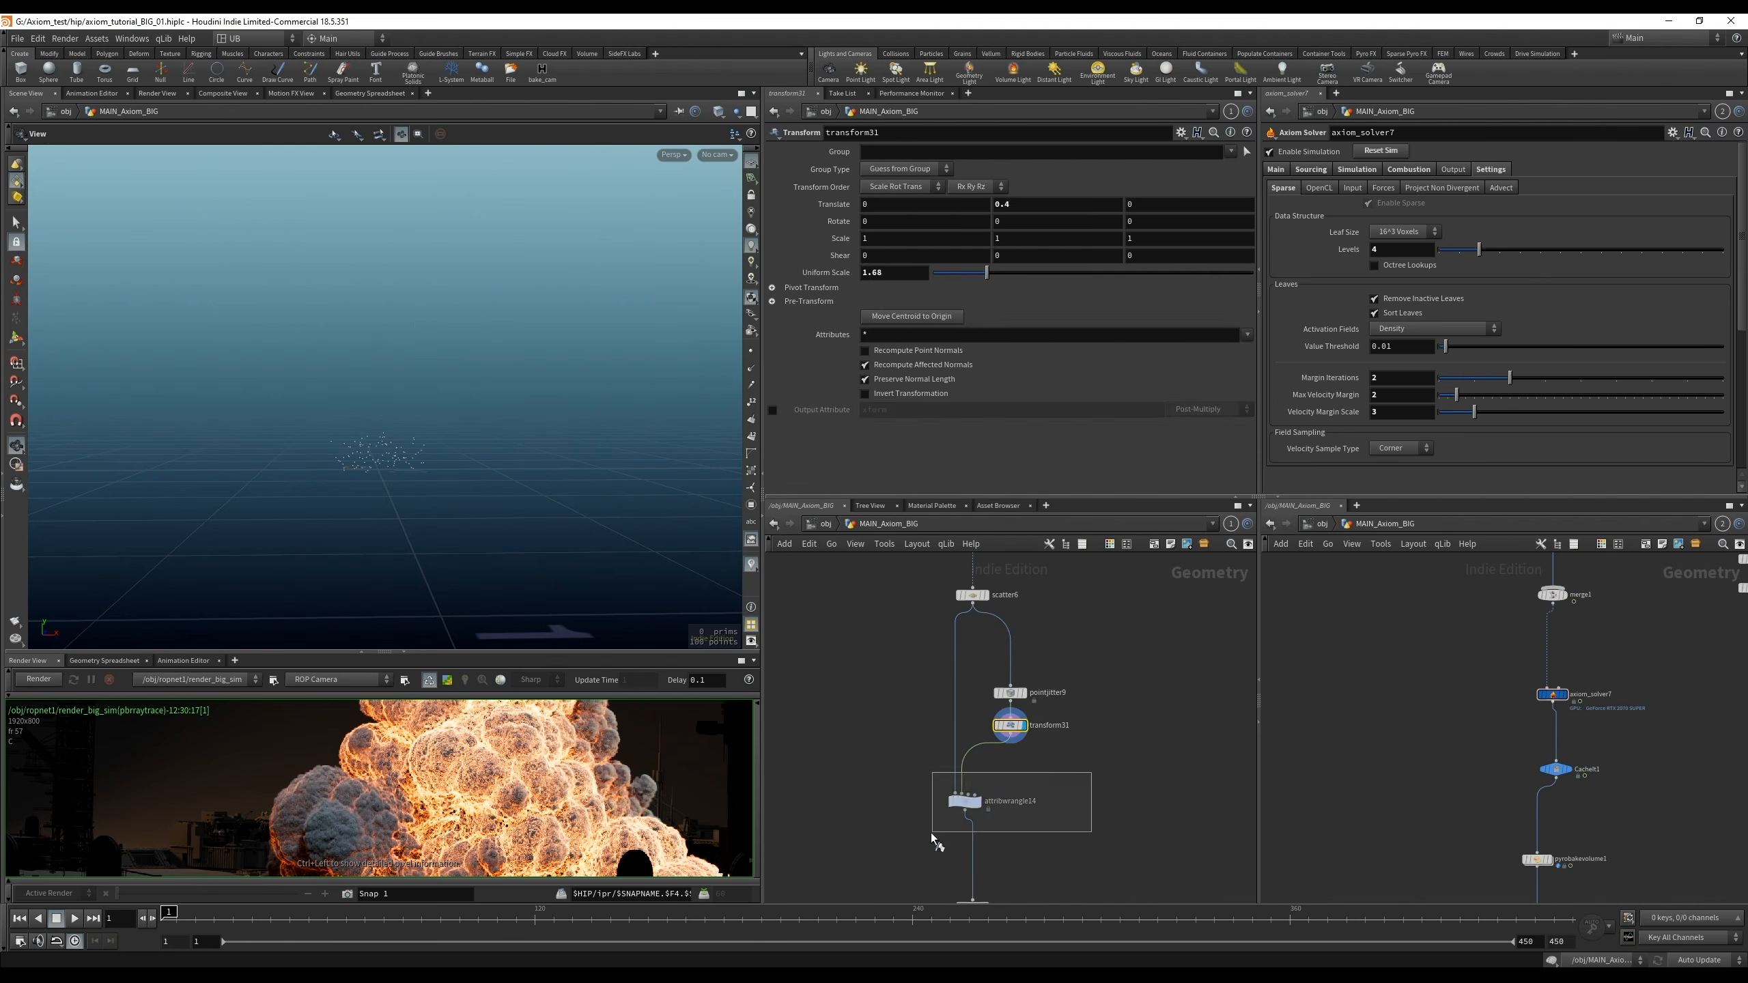
{"action": "left_click_drag", "start_coordinate": [933, 833], "coordinate": [931, 834]}
{"action": "left_click", "coordinate": [978, 802]}
Try moving the transform31 points with the viewport handle to redirect the velocity trails, and undo the moves
{"action": "left_click_drag", "start_coordinate": [1108, 714], "coordinate": [981, 745]}
{"action": "key", "text": "Return"}
{"action": "left_click_drag", "start_coordinate": [401, 416], "coordinate": [392, 397]}
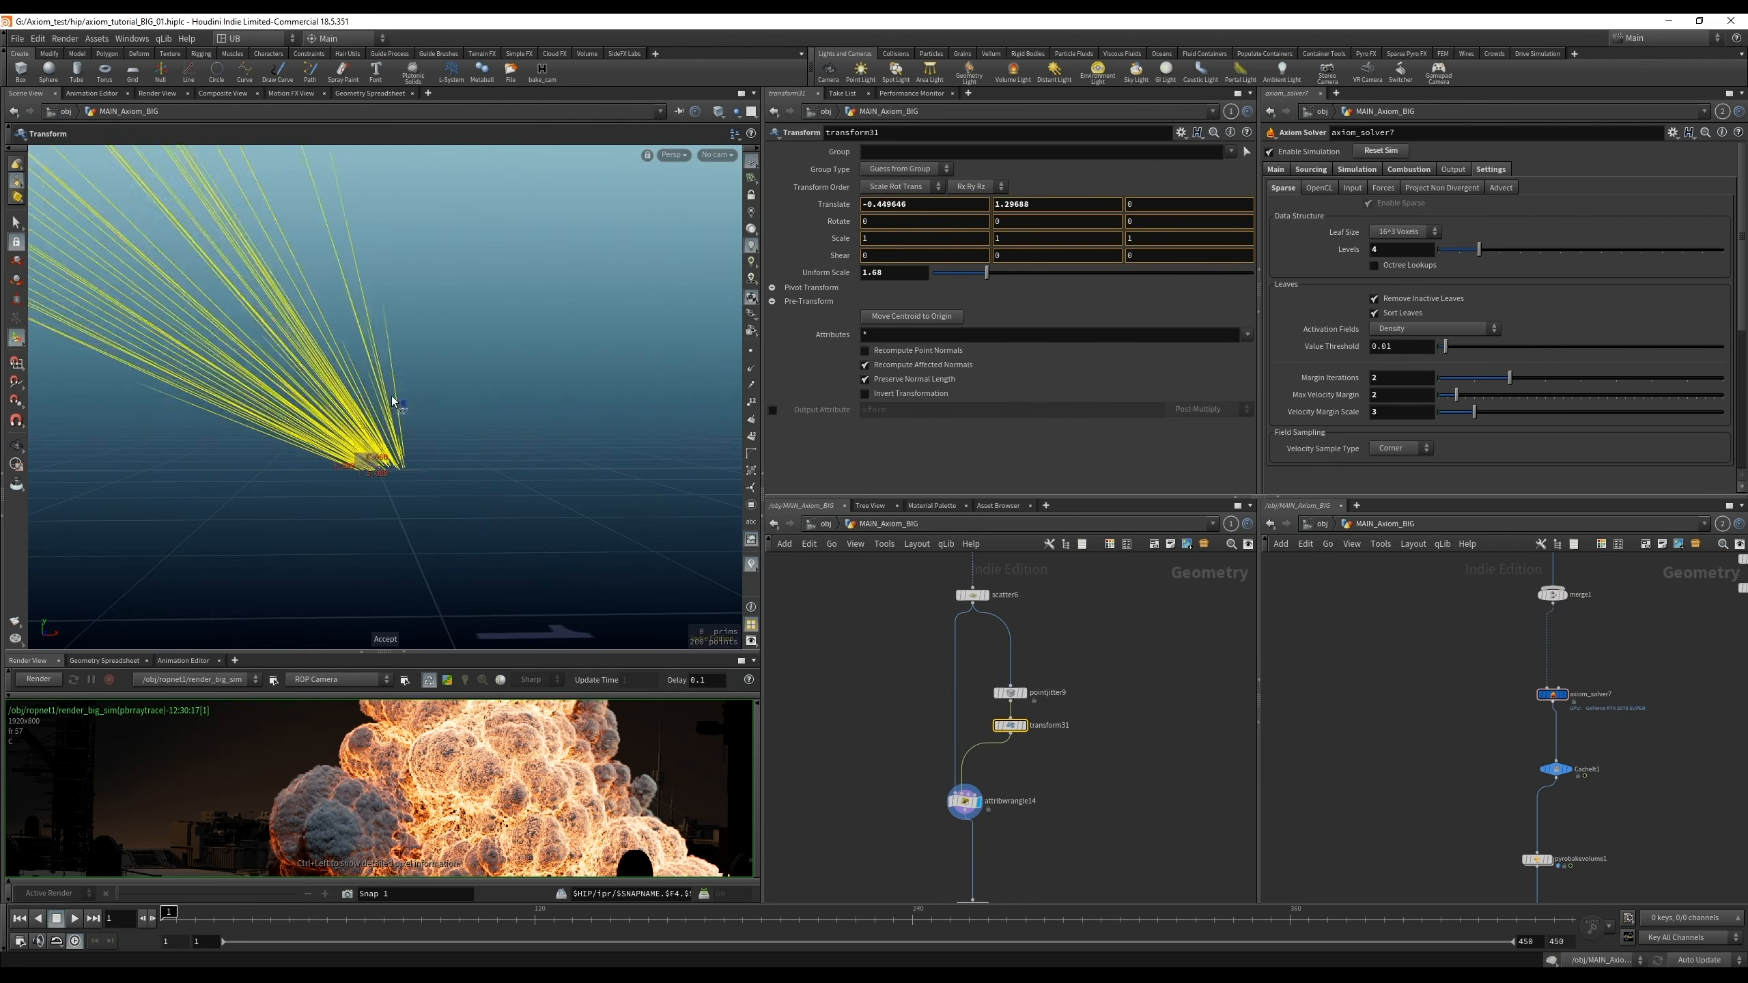
{"action": "key", "text": "ctrl+z"}
{"action": "key", "text": "ctrl+z"}
{"action": "key", "text": "ctrl+z"}
{"action": "key", "text": "ctrl+z"}
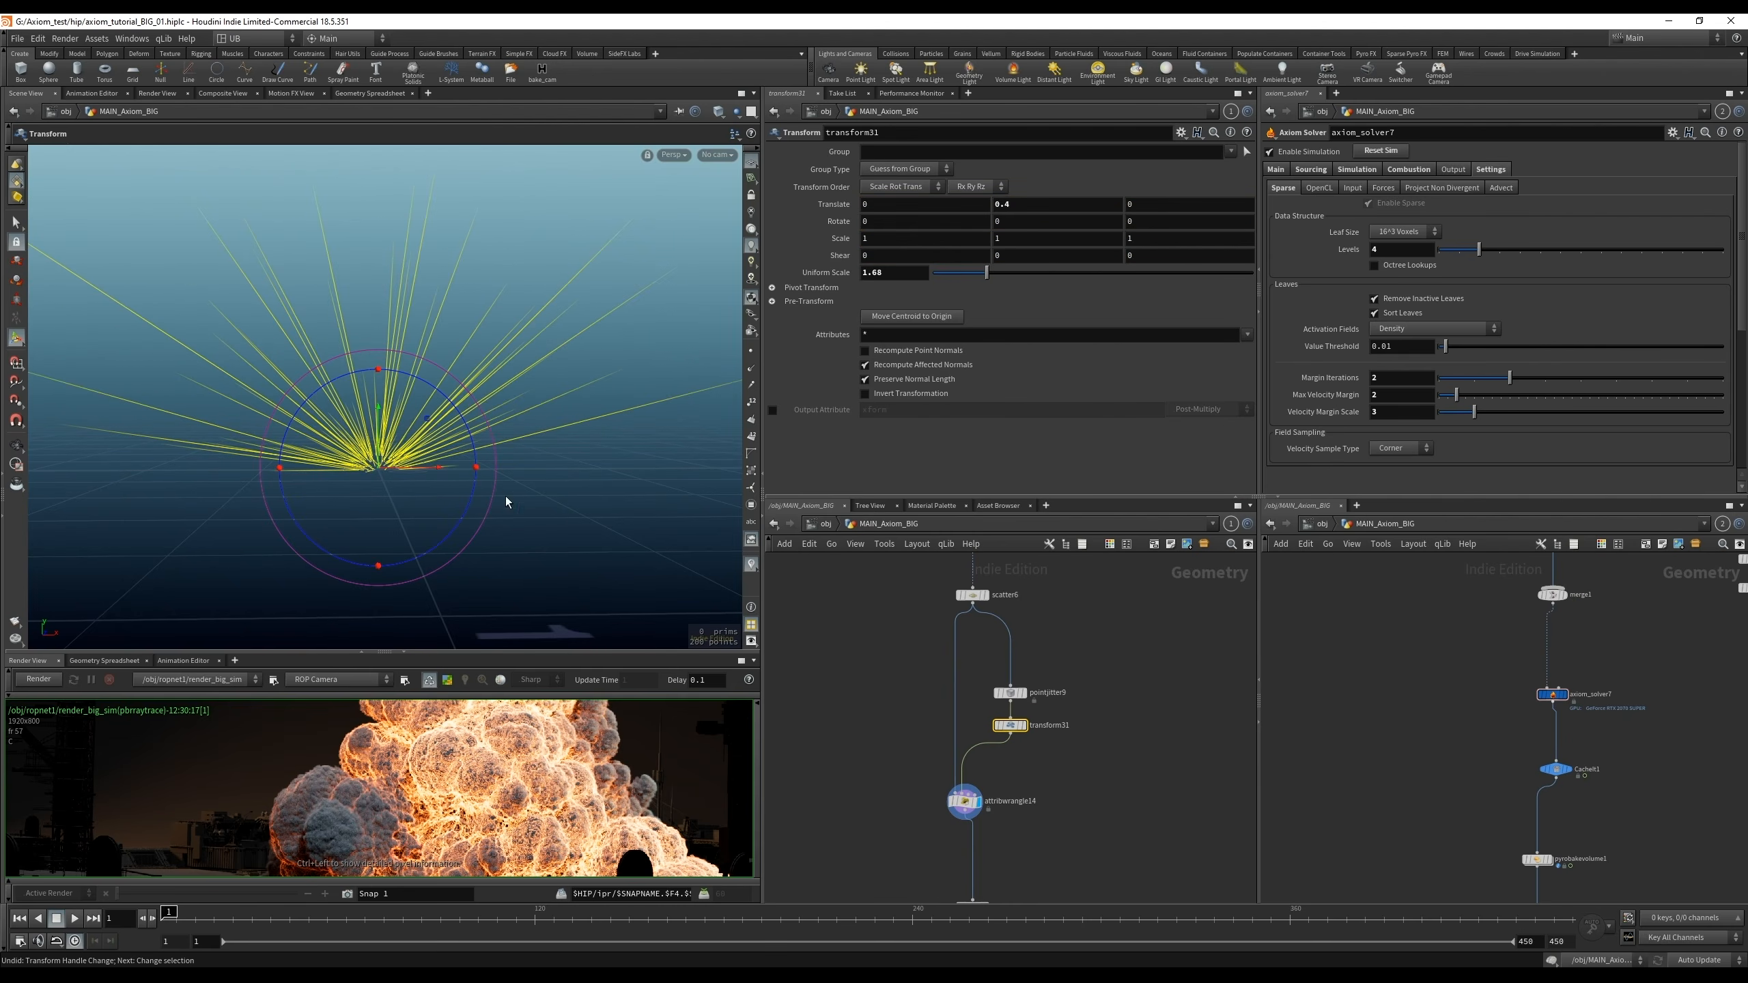
Hide the point velocity trails and display the replicated points of pointreplicate1
{"action": "left_click", "coordinate": [750, 569]}
{"action": "middle_click_drag", "start_coordinate": [855, 805], "coordinate": [868, 748]}
{"action": "left_click_drag", "start_coordinate": [908, 714], "coordinate": [1019, 776]}
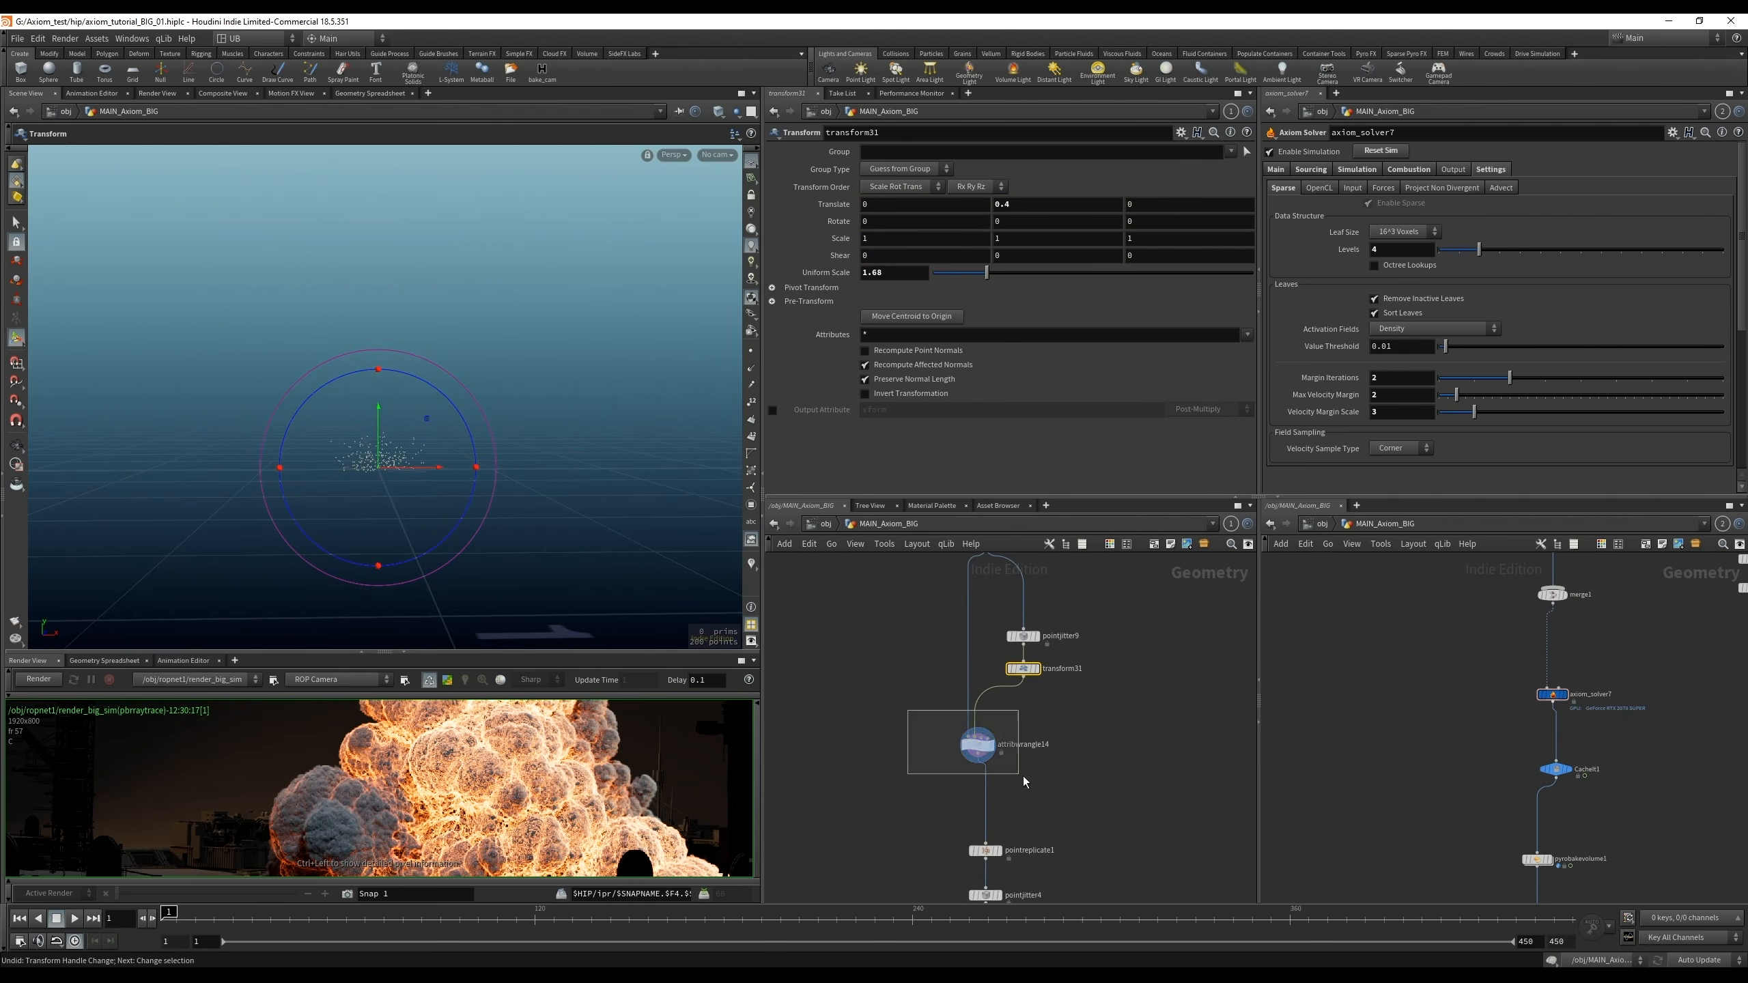
{"action": "middle_click_drag", "start_coordinate": [903, 829], "coordinate": [877, 715]}
{"action": "left_click", "coordinate": [974, 737]}
Display the pointjitter4 and pointvop4 nodes in turn, following the chain down toward vdbfromparticles4
{"action": "left_click_drag", "start_coordinate": [874, 722], "coordinate": [1019, 805]}
{"action": "scroll", "coordinate": [644, 384], "scroll_direction": "up", "scroll_amount": 3}
{"action": "key", "text": "r"}
{"action": "middle_click_drag", "start_coordinate": [861, 819], "coordinate": [844, 658]}
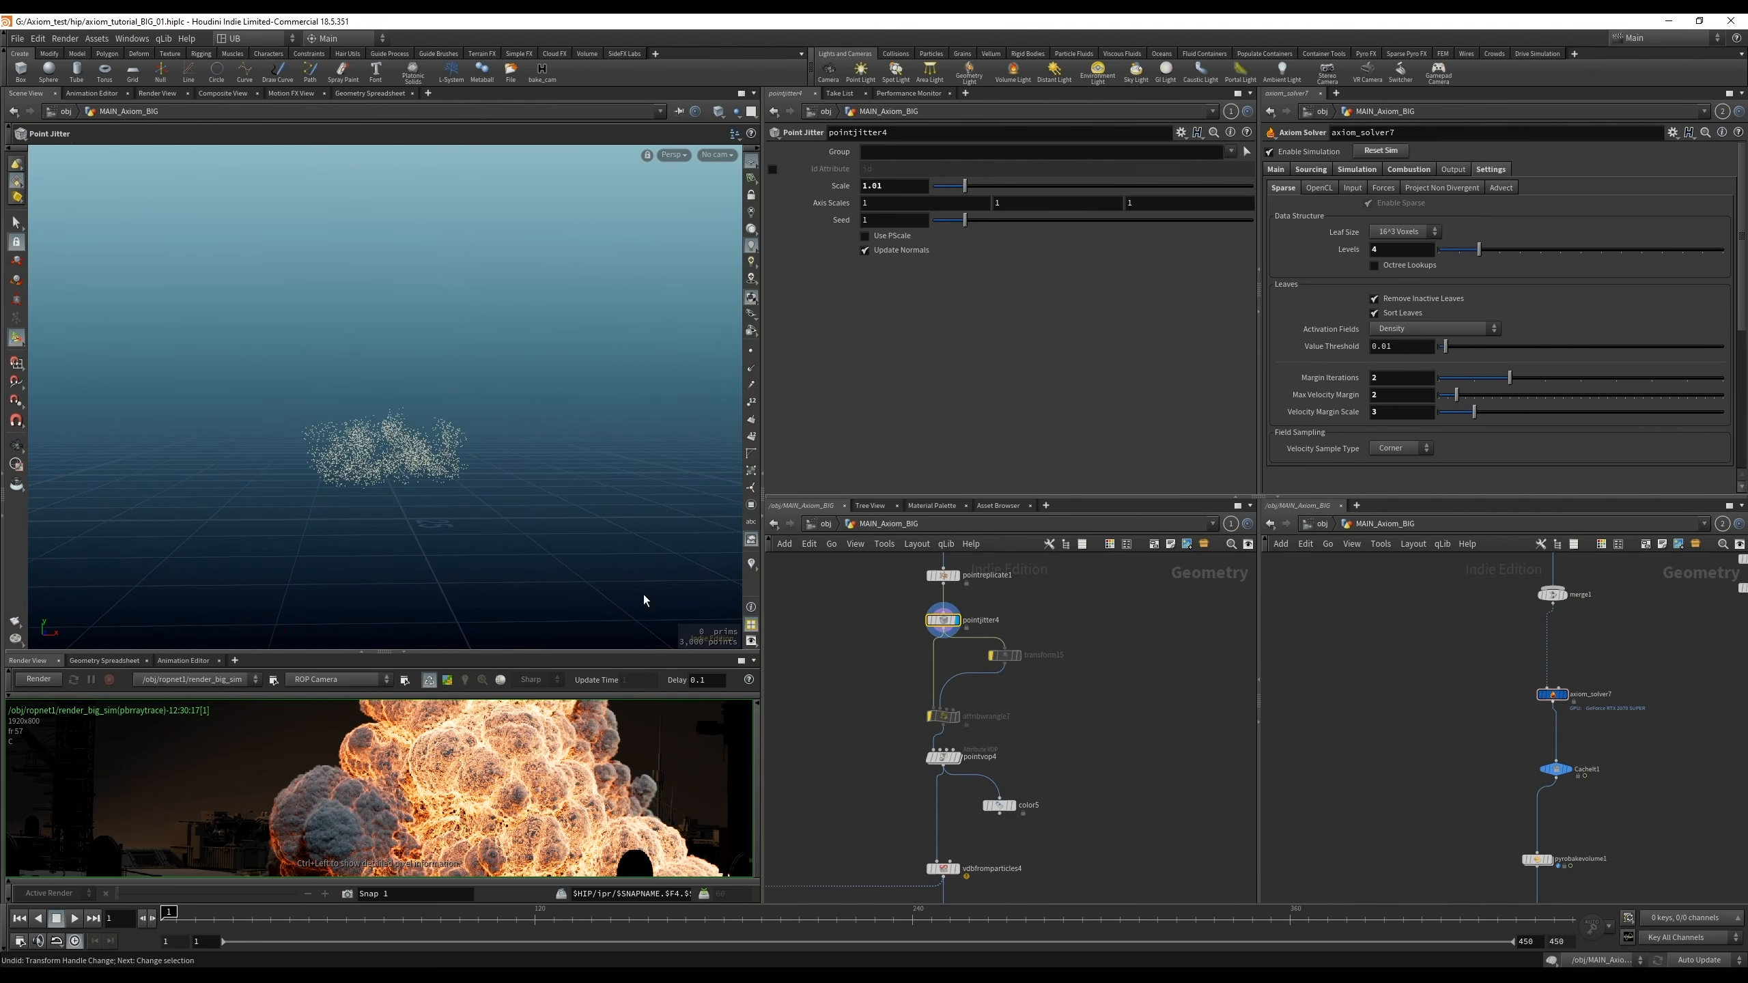
{"action": "left_click_drag", "start_coordinate": [867, 758], "coordinate": [951, 783]}
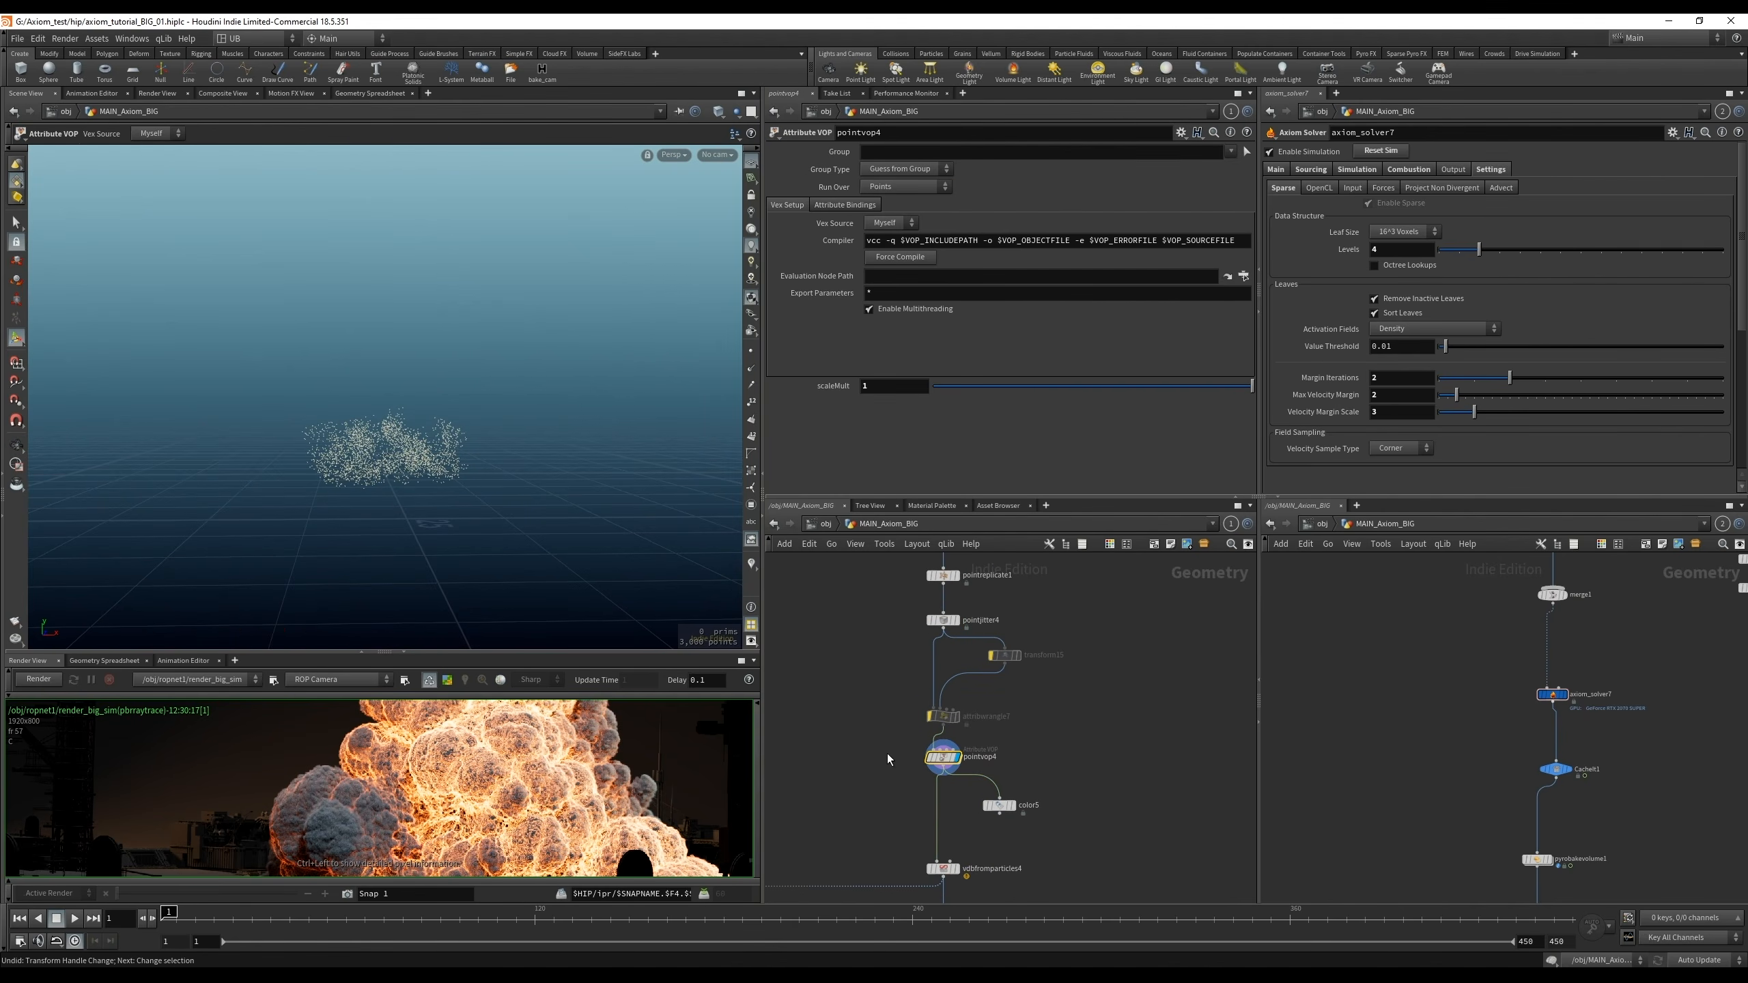
{"action": "middle_click_drag", "start_coordinate": [902, 822], "coordinate": [903, 748]}
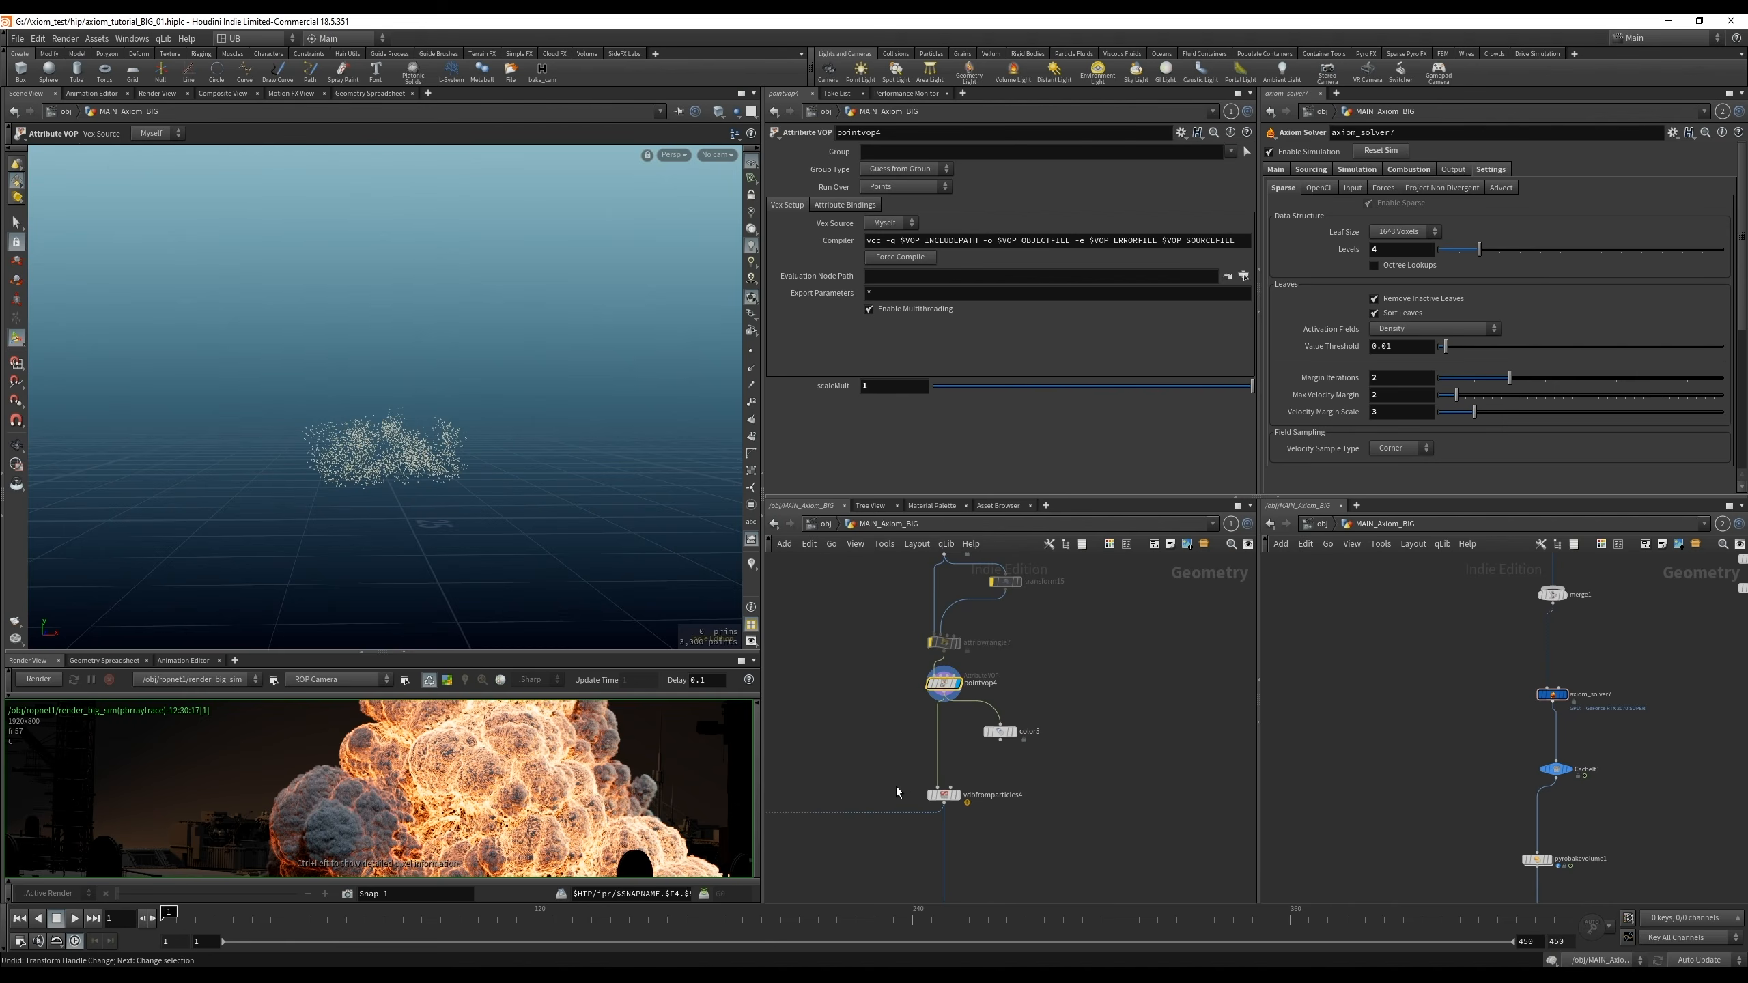
Display vdbfromparticles4, and return the display to pointvop4 to view its point velocity trails
{"action": "left_click", "coordinate": [943, 795]}
{"action": "key", "text": "r"}
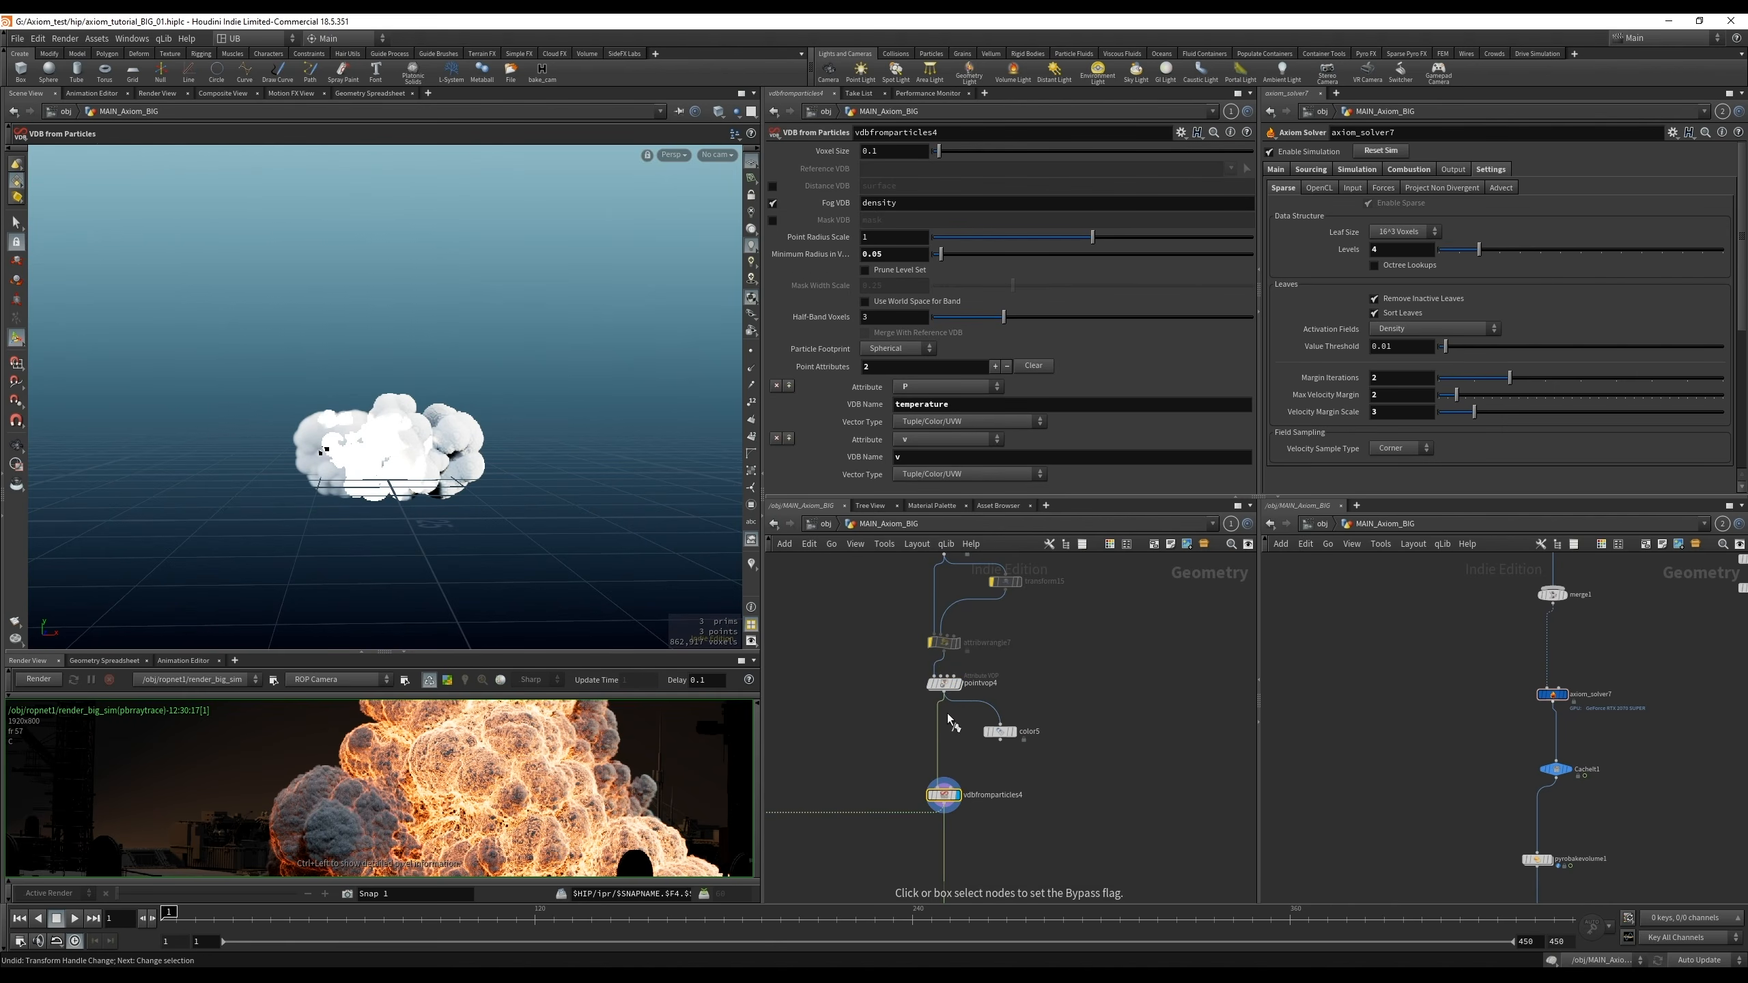
{"action": "left_click_drag", "start_coordinate": [902, 664], "coordinate": [982, 712]}
{"action": "key", "text": "r"}
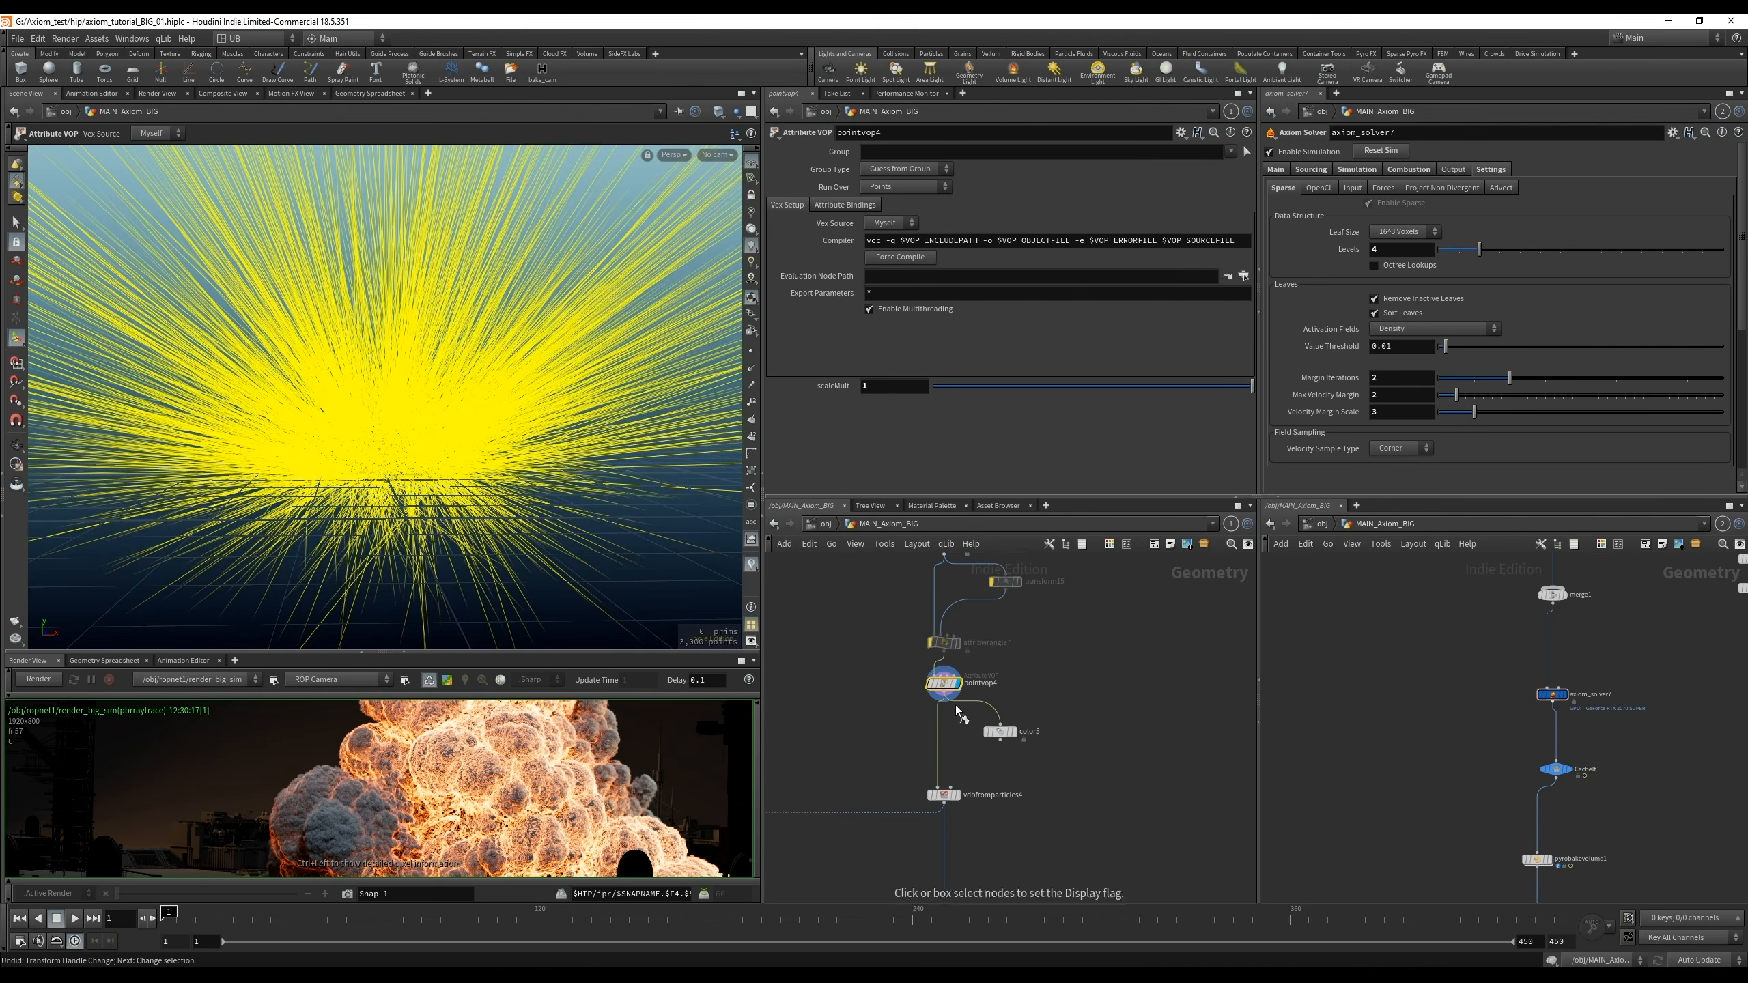
{"action": "left_click_drag", "start_coordinate": [873, 680], "coordinate": [956, 722]}
{"action": "right_click_drag", "start_coordinate": [494, 418], "coordinate": [586, 504], "text": "alt"}
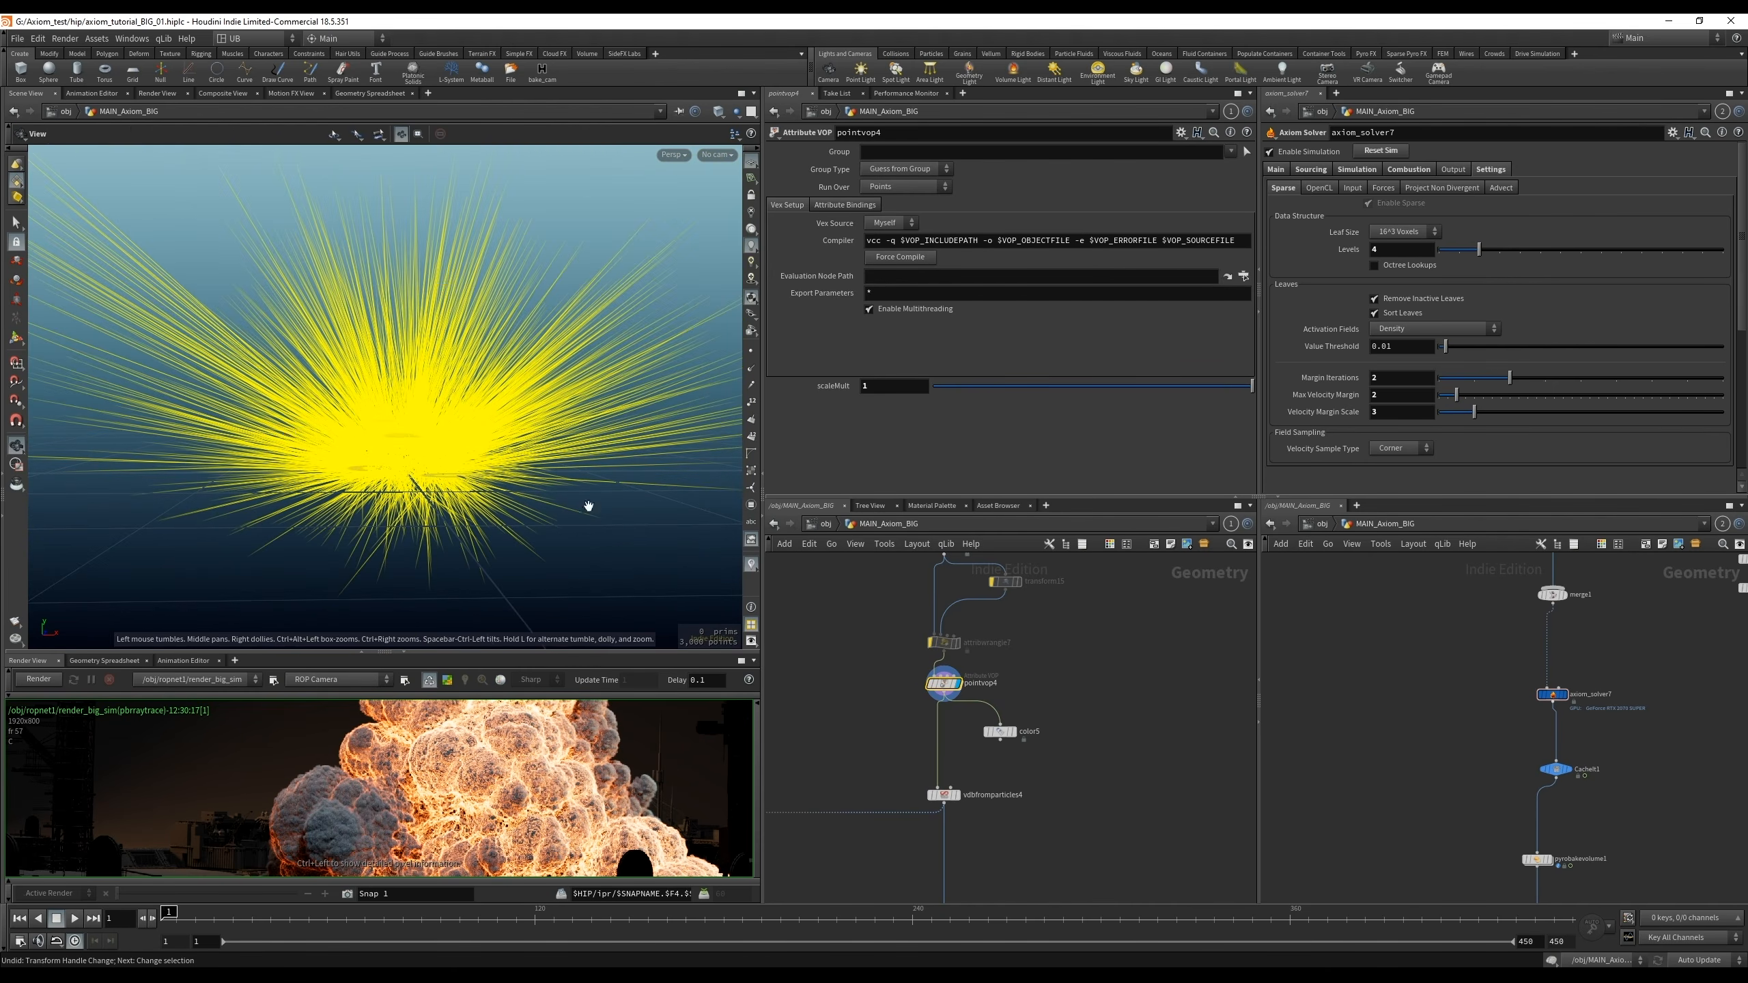
Look inside the pointvop4 network at its curl noise node, and return to the geometry level
{"action": "key", "text": "i"}
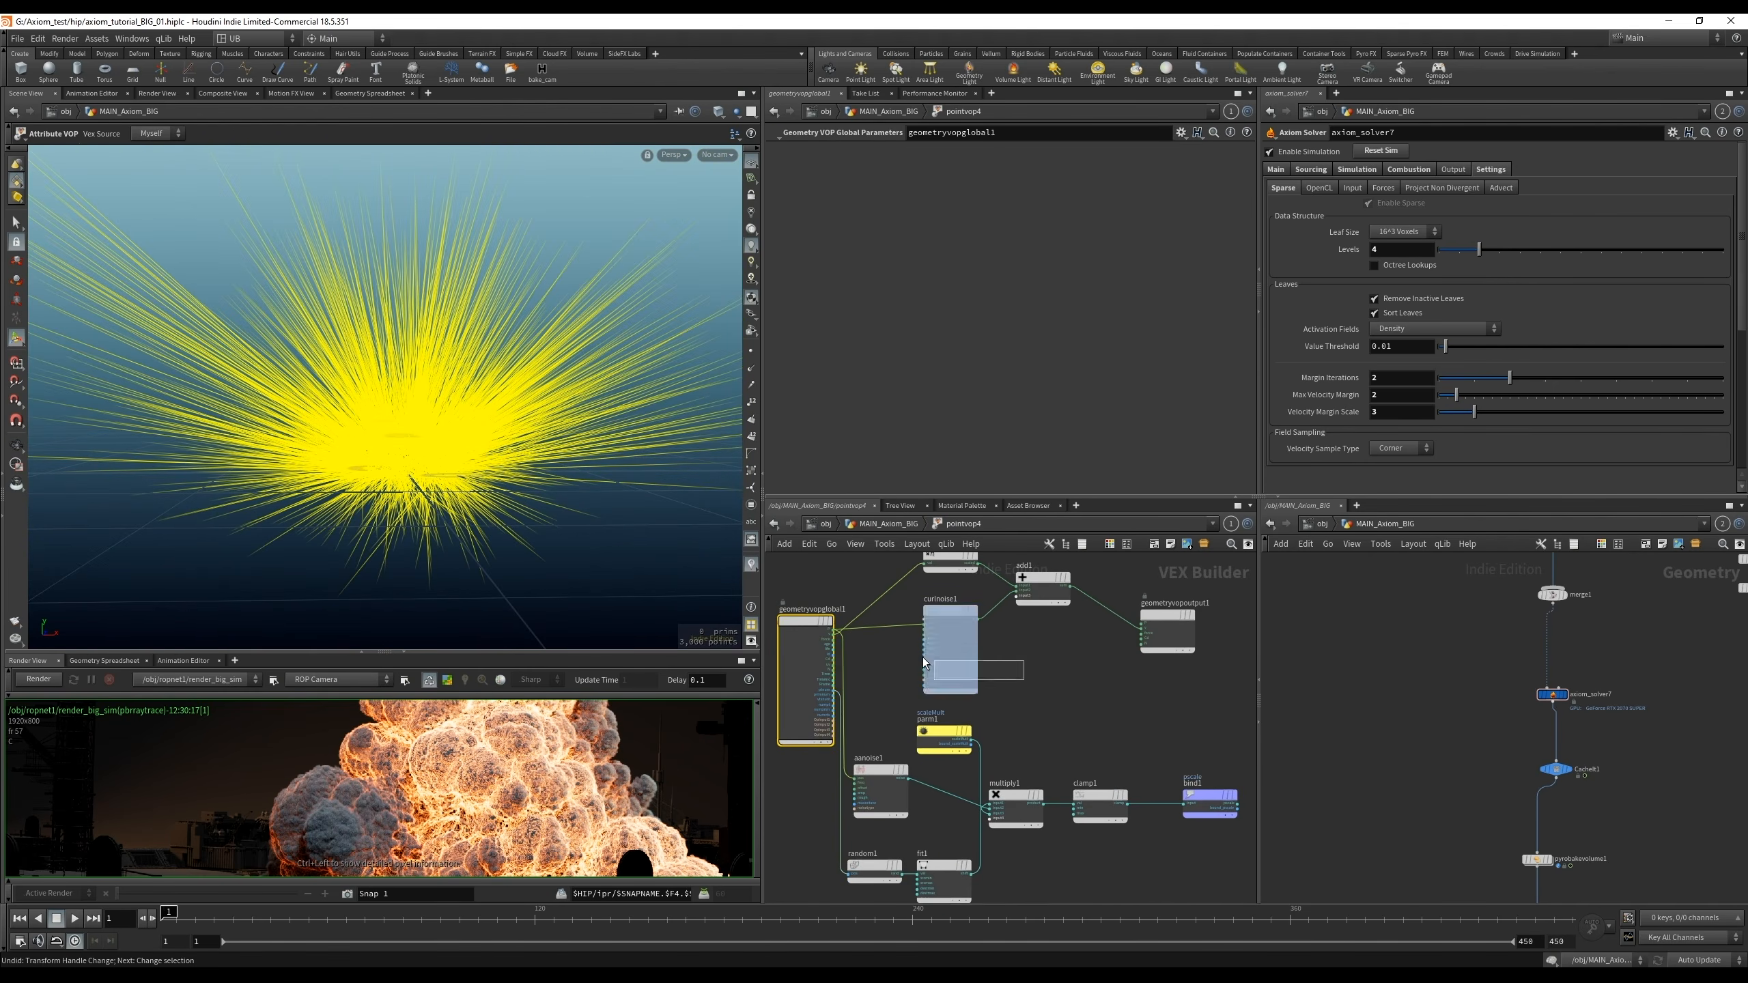
{"action": "left_click", "coordinate": [962, 661]}
{"action": "scroll", "coordinate": [1115, 737], "scroll_direction": "up", "scroll_amount": 5}
{"action": "key", "text": "u"}
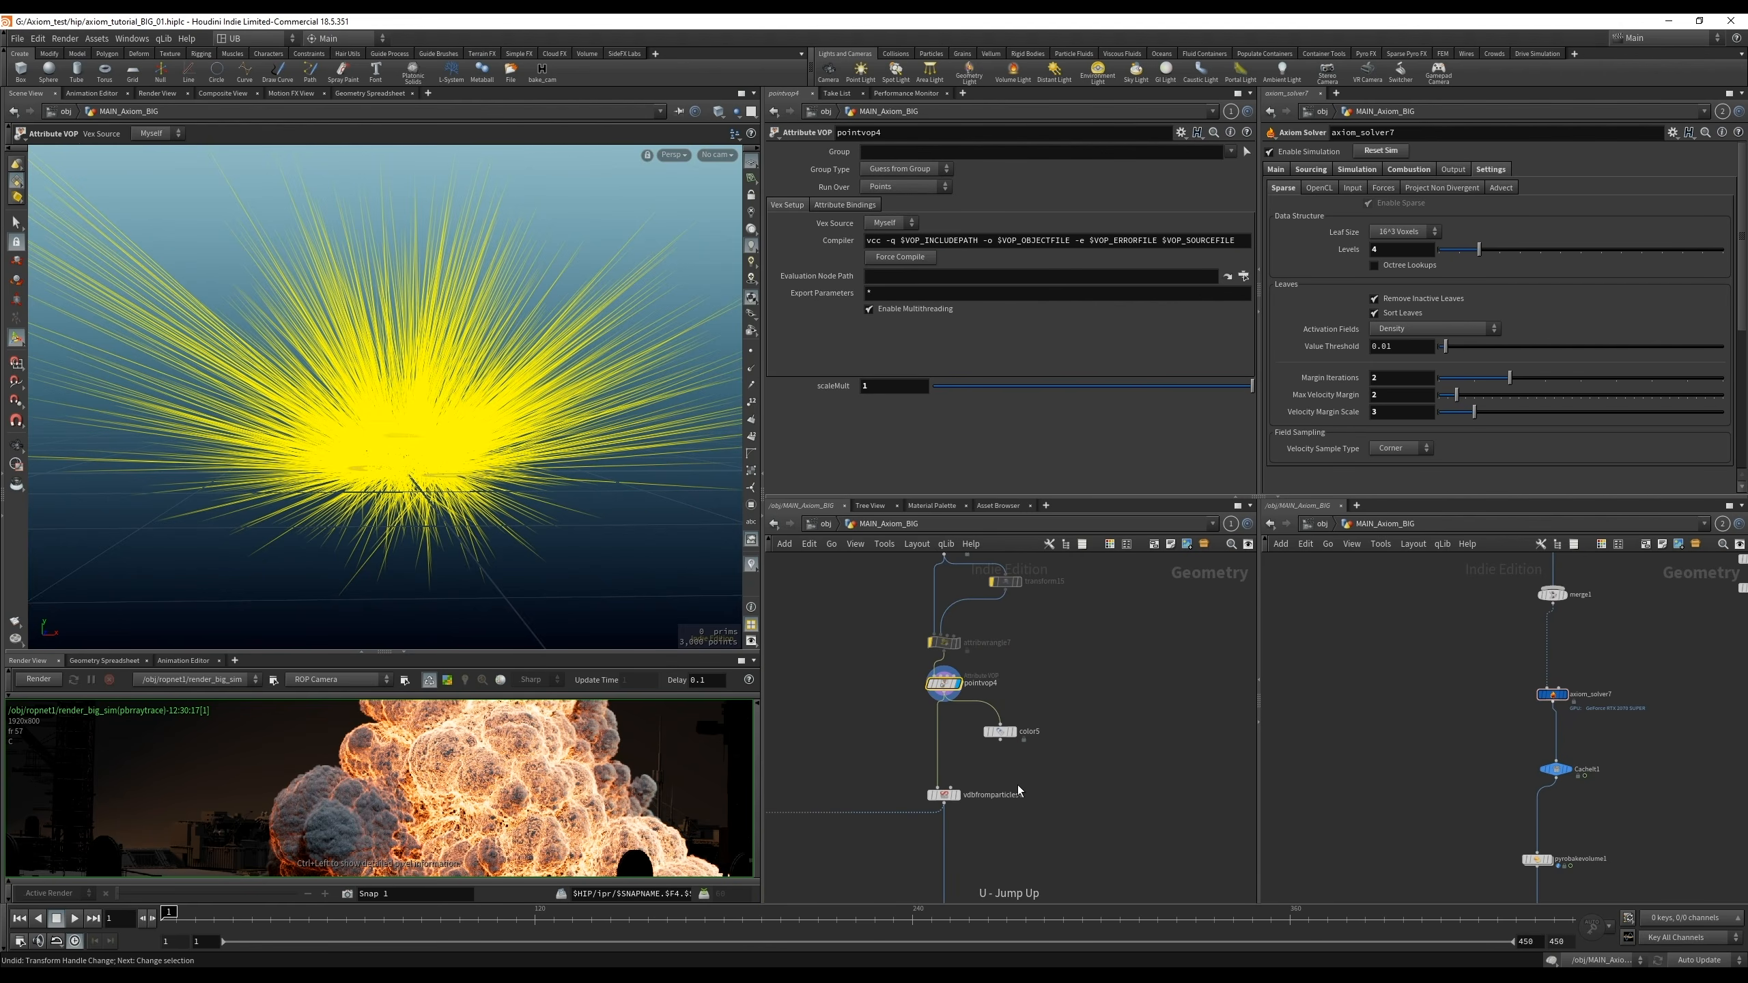
Move the color5 node farther away from the main chain and shift pointvop4 slightly closer to vdbfromparticles4
{"action": "left_click_drag", "start_coordinate": [1044, 715], "coordinate": [1099, 738]}
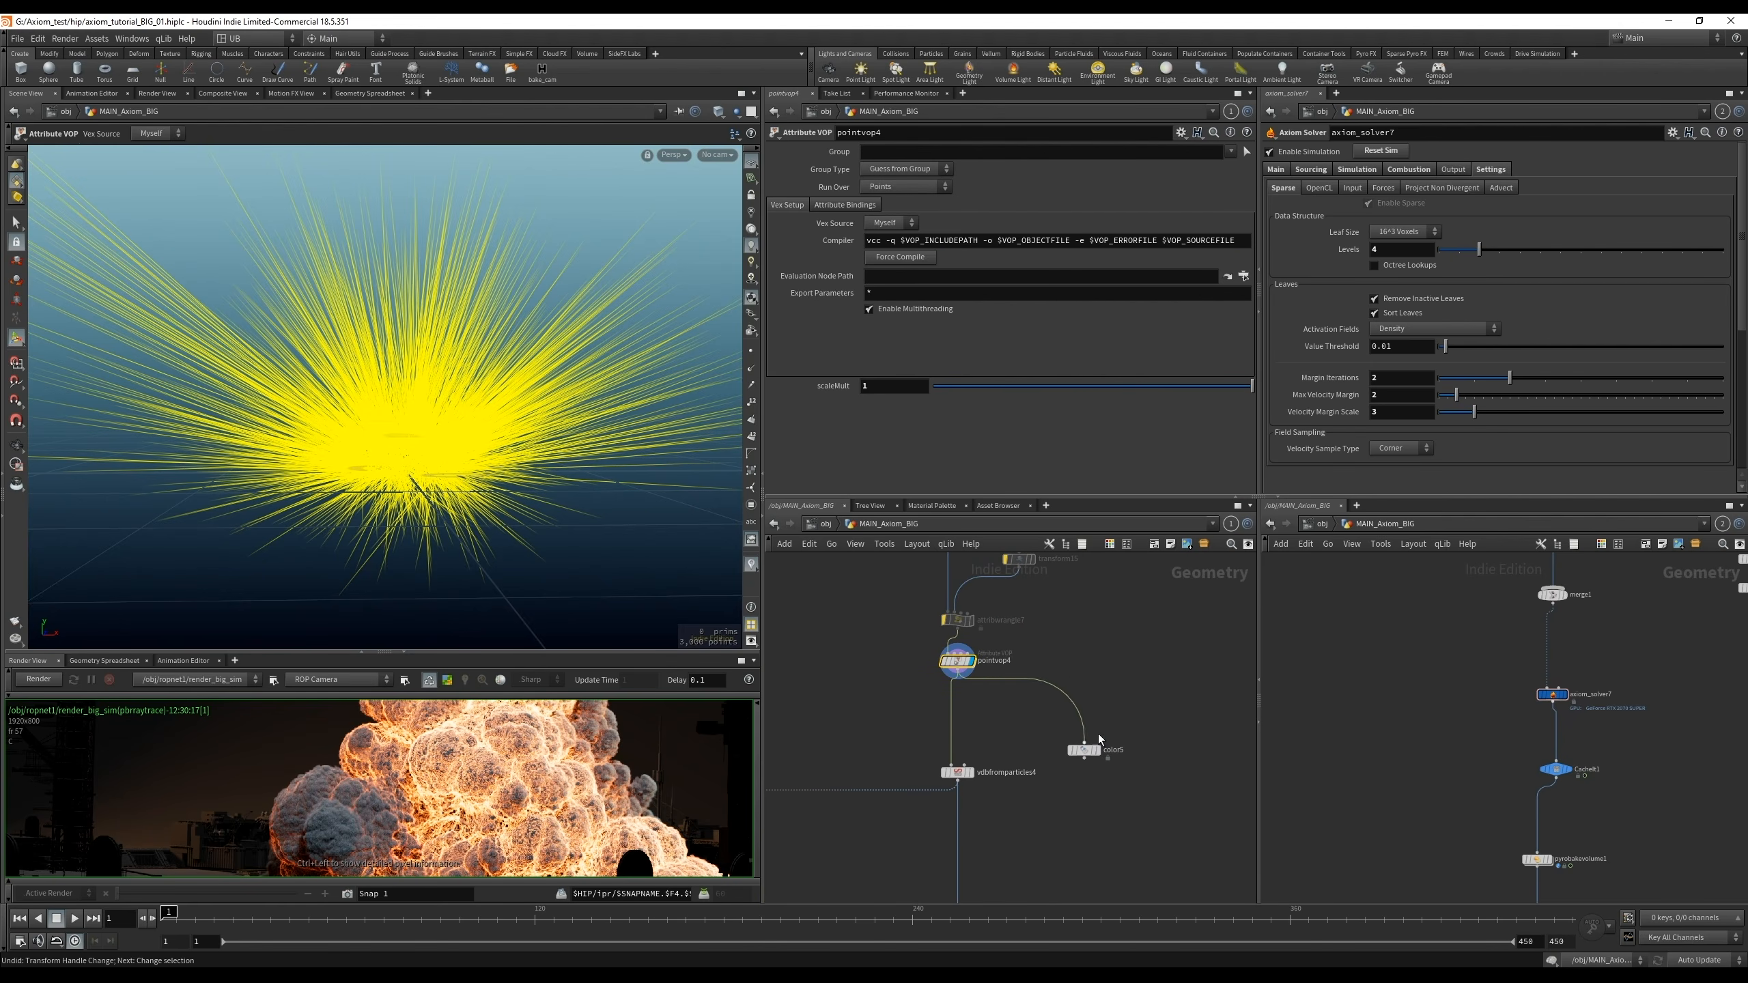
{"action": "left_click_drag", "start_coordinate": [952, 667], "coordinate": [953, 677]}
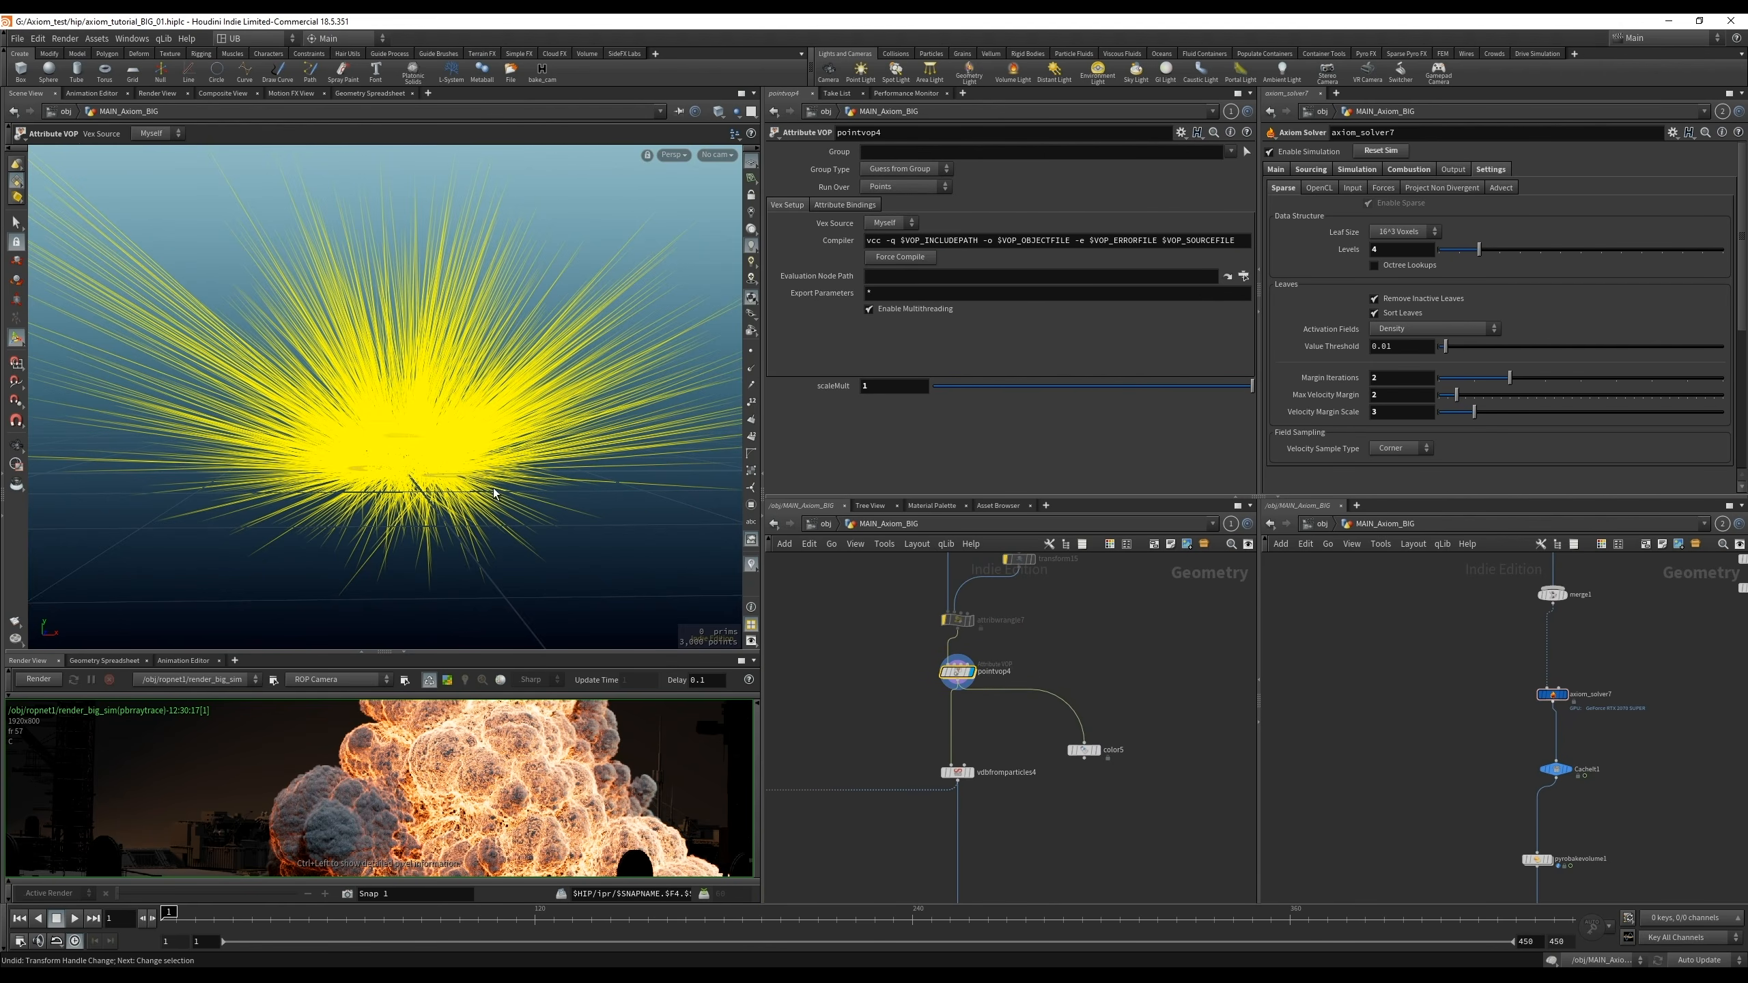
{"action": "left_click_drag", "start_coordinate": [494, 489], "coordinate": [519, 537], "text": "alt"}
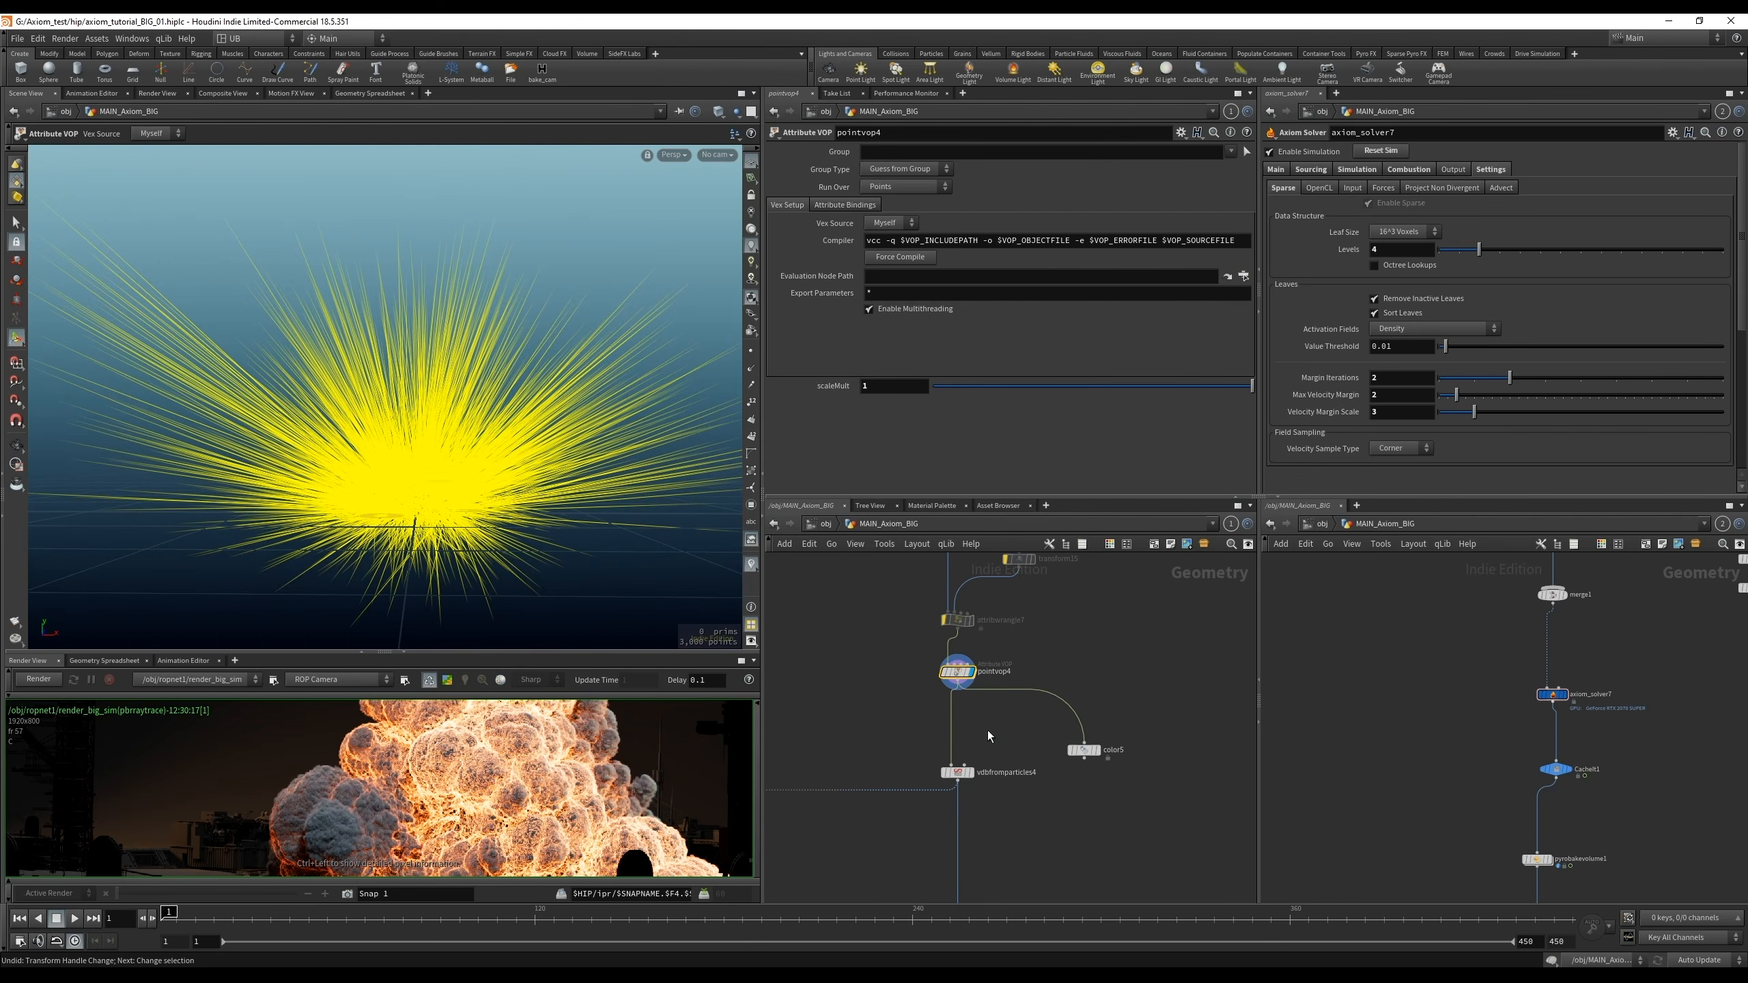
Hide the velocity trails, display vdbfromparticles4, and check its fog VDB and point attribute settings
{"action": "left_click", "coordinate": [751, 565]}
{"action": "middle_click_drag", "start_coordinate": [913, 761], "coordinate": [902, 695]}
{"action": "left_click", "coordinate": [960, 707]}
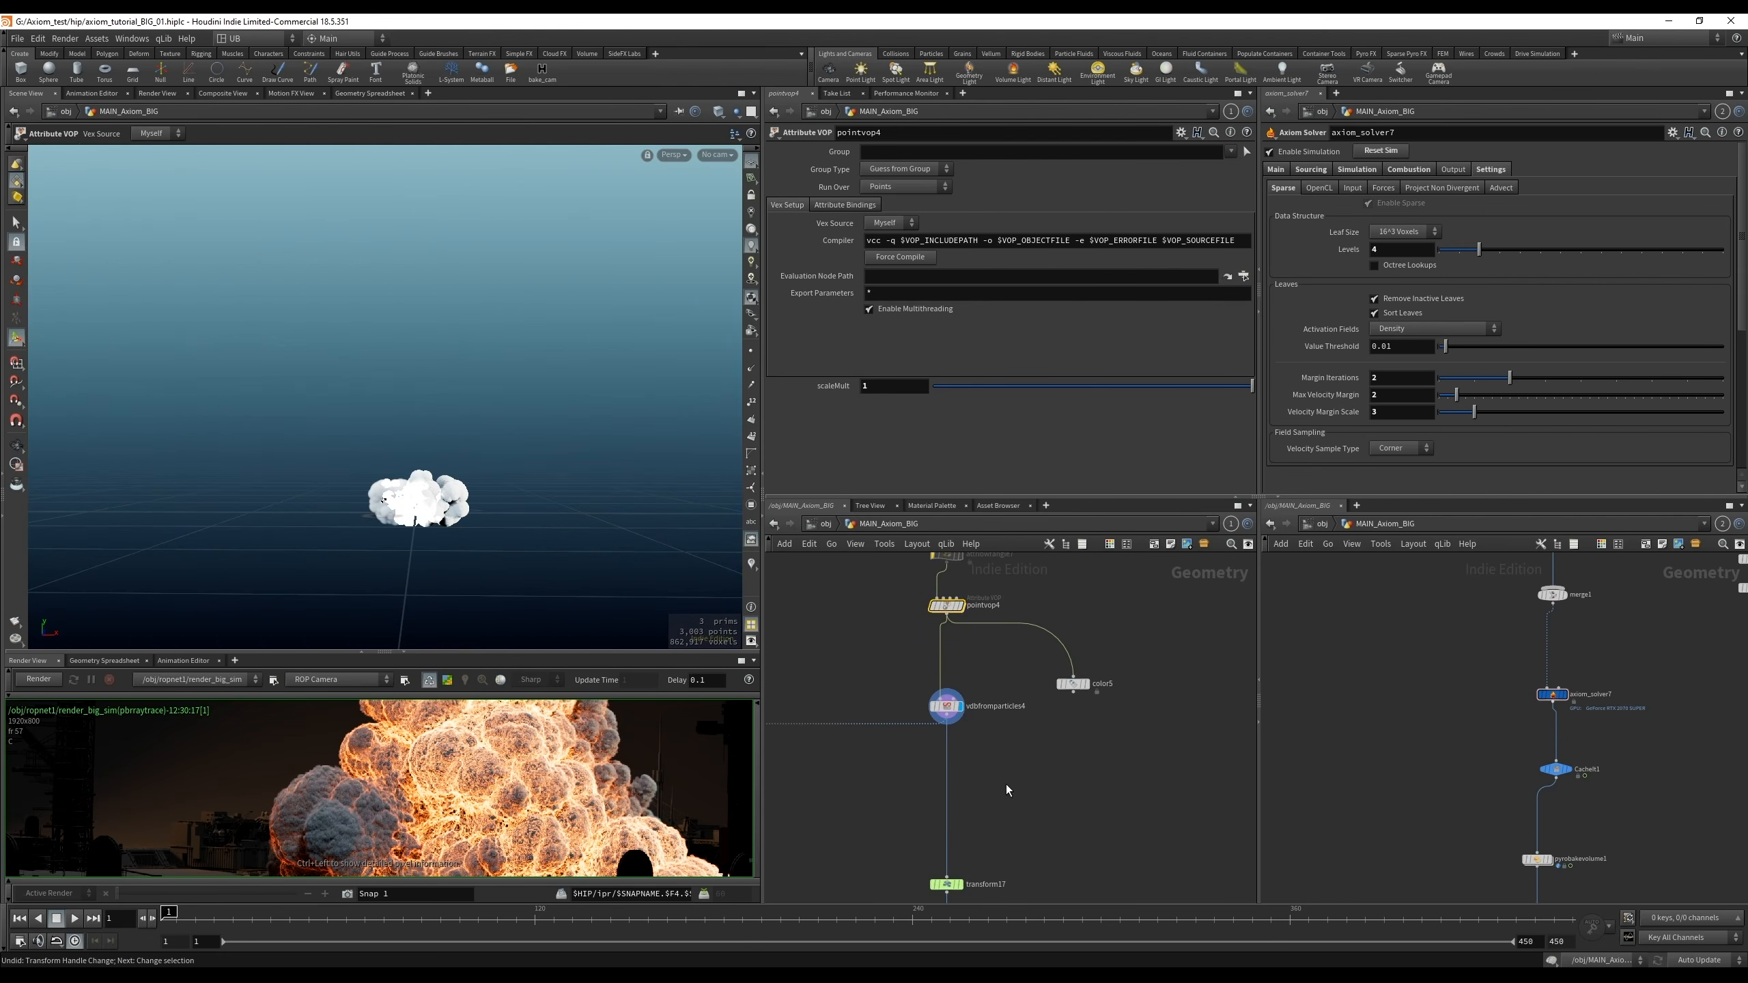
{"action": "middle_click_drag", "start_coordinate": [1008, 829], "coordinate": [994, 743]}
{"action": "left_click_drag", "start_coordinate": [984, 637], "coordinate": [887, 719]}
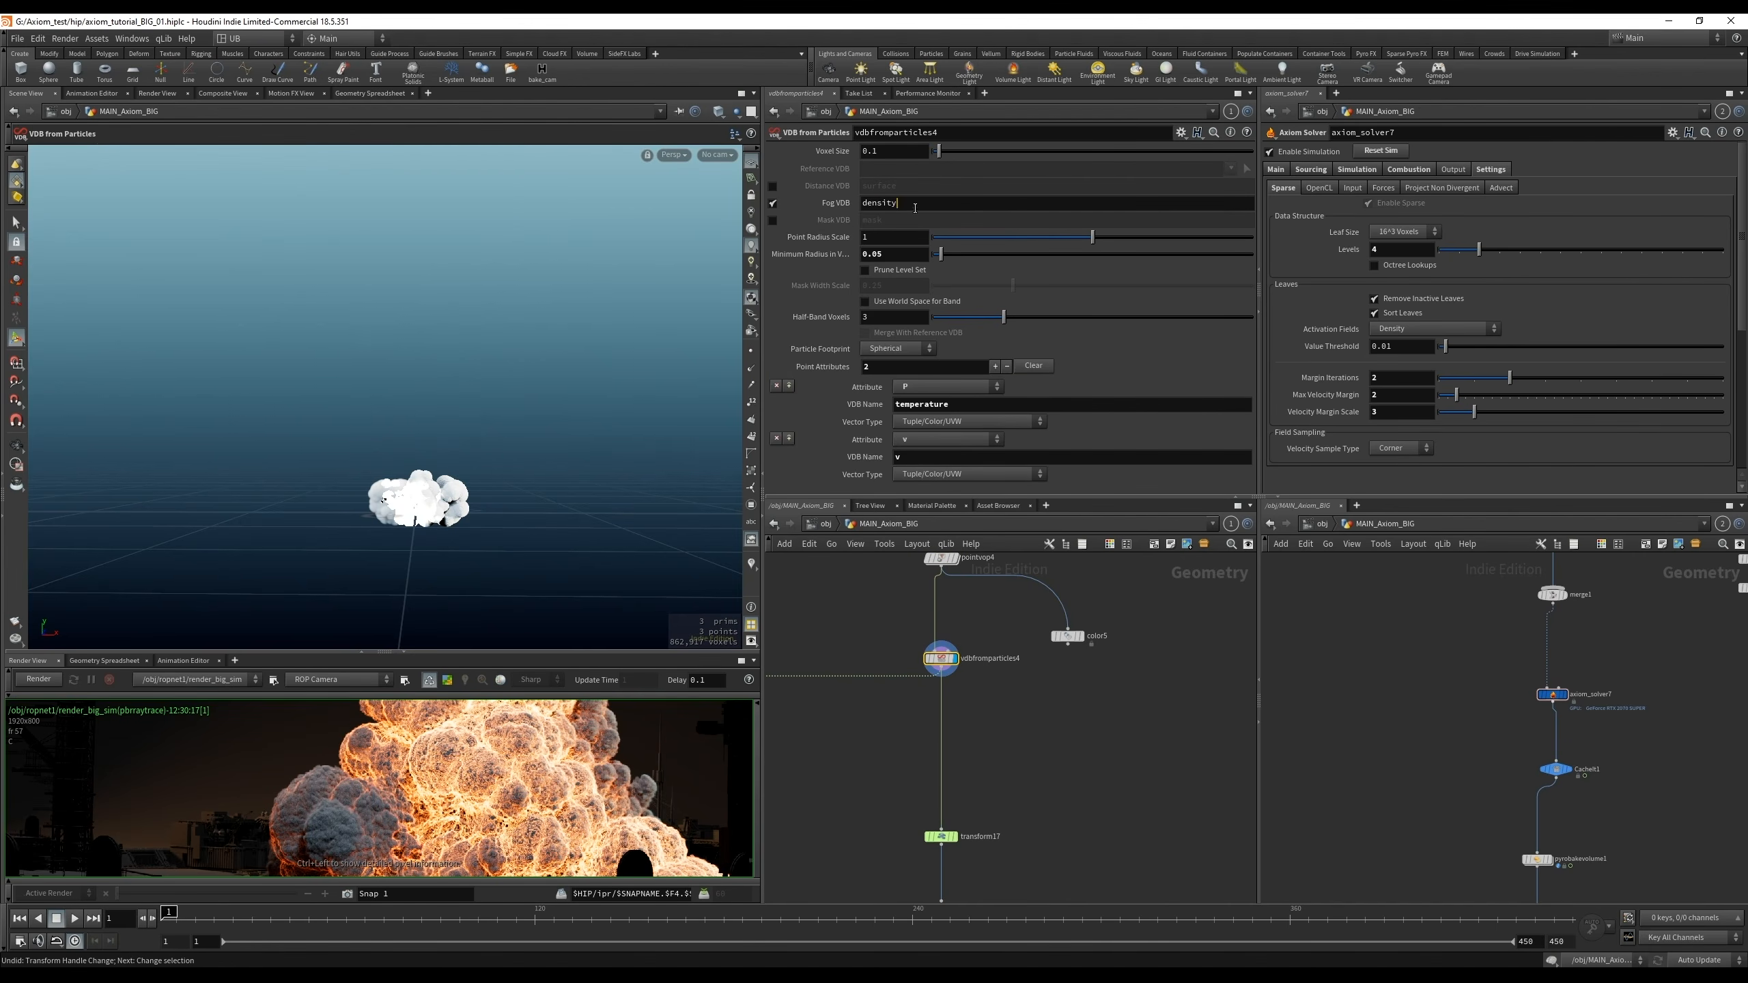
Display transform17, visibility4 and 2xSCALE in turn to see how the main emitter volume is scaled
{"action": "middle_click_drag", "start_coordinate": [1071, 752], "coordinate": [1102, 631]}
{"action": "left_click", "coordinate": [985, 715]}
{"action": "middle_click_drag", "start_coordinate": [1039, 723], "coordinate": [1000, 646]}
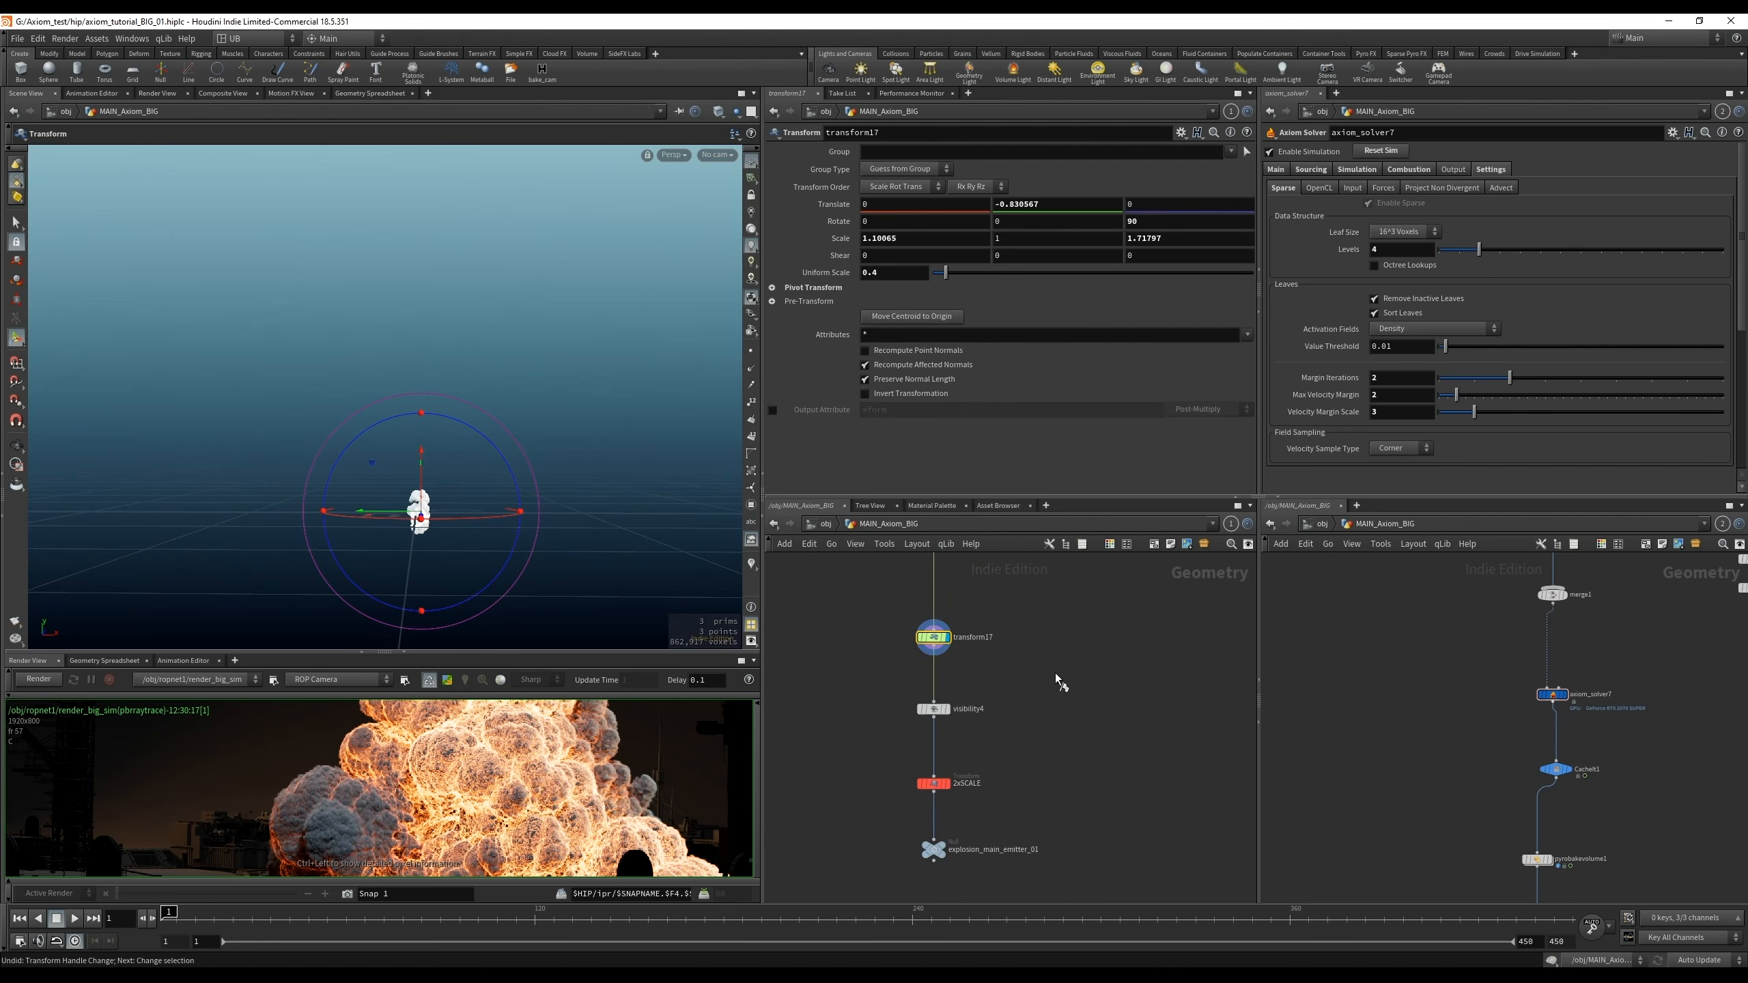
{"action": "left_click_drag", "start_coordinate": [1057, 676], "coordinate": [895, 734]}
{"action": "left_click_drag", "start_coordinate": [1058, 791], "coordinate": [883, 868]}
Display explosion_main_emitter_01_merge3 in the source network and jump to its referenced OUT_PUMP1 node
{"action": "right_click_drag", "start_coordinate": [1095, 720], "coordinate": [923, 798]}
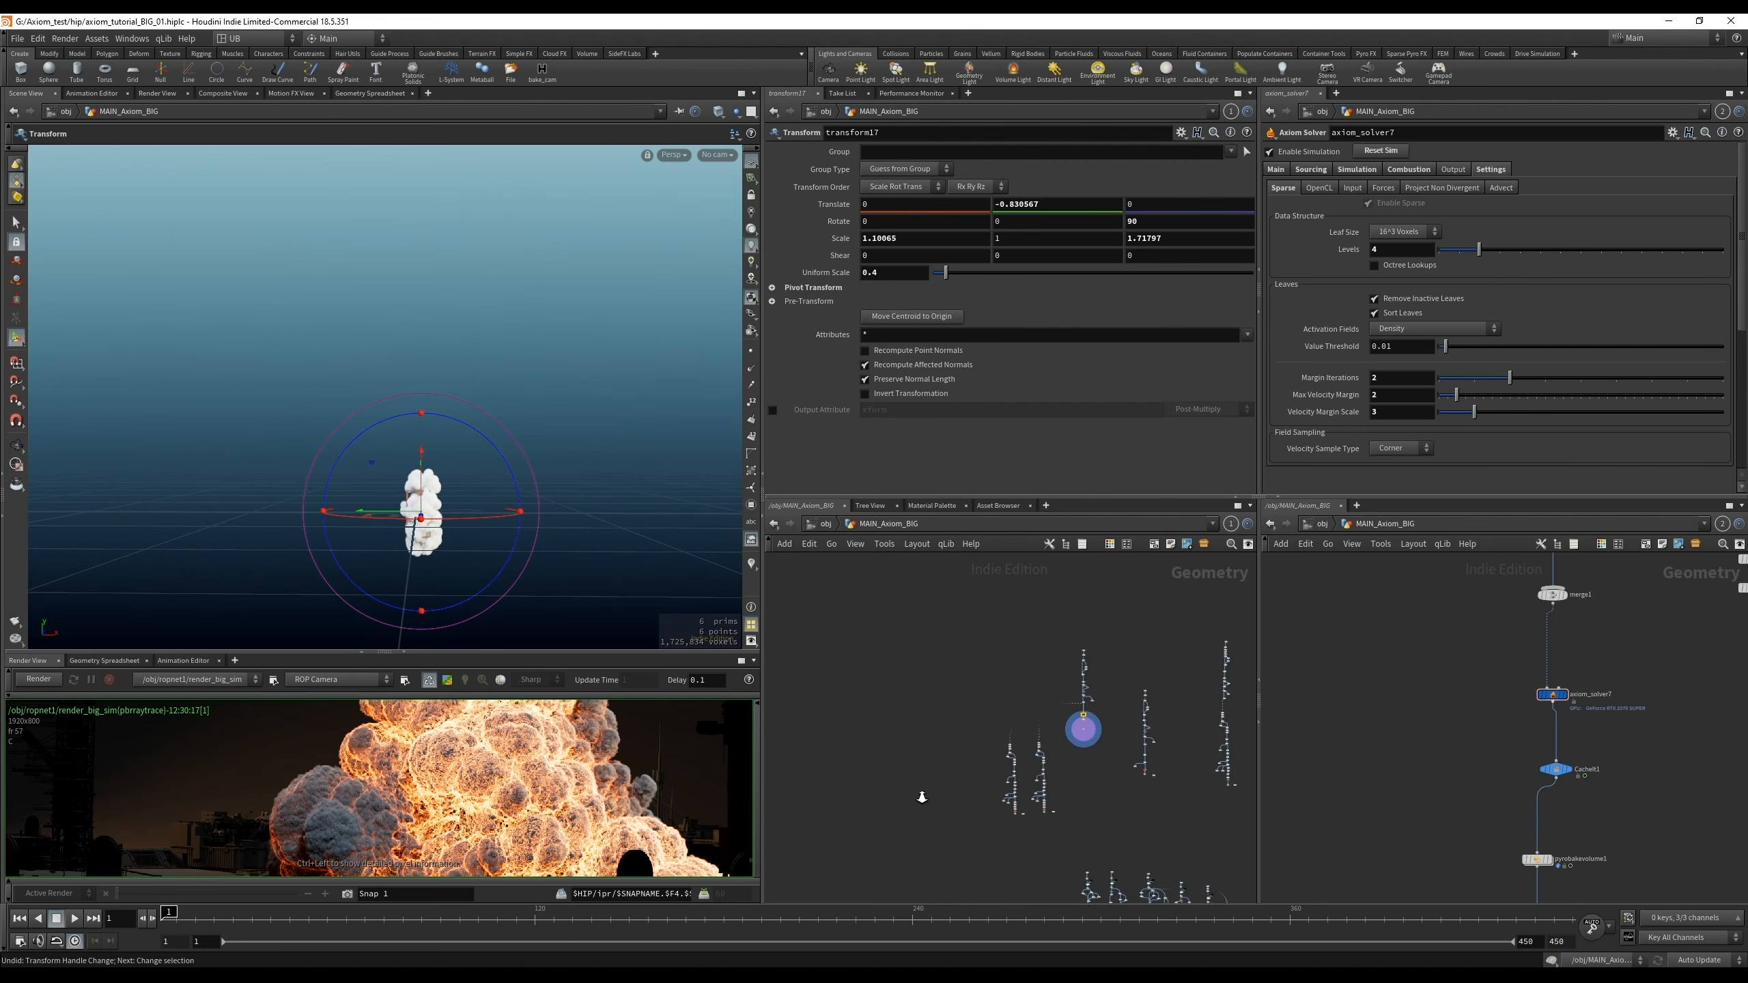
{"action": "middle_click_drag", "start_coordinate": [1118, 771], "coordinate": [997, 561]}
{"action": "right_click_drag", "start_coordinate": [1019, 625], "coordinate": [1023, 730]}
{"action": "middle_click_drag", "start_coordinate": [1023, 730], "coordinate": [1010, 623]}
{"action": "left_click_drag", "start_coordinate": [974, 590], "coordinate": [1109, 640]}
{"action": "key", "text": "r"}
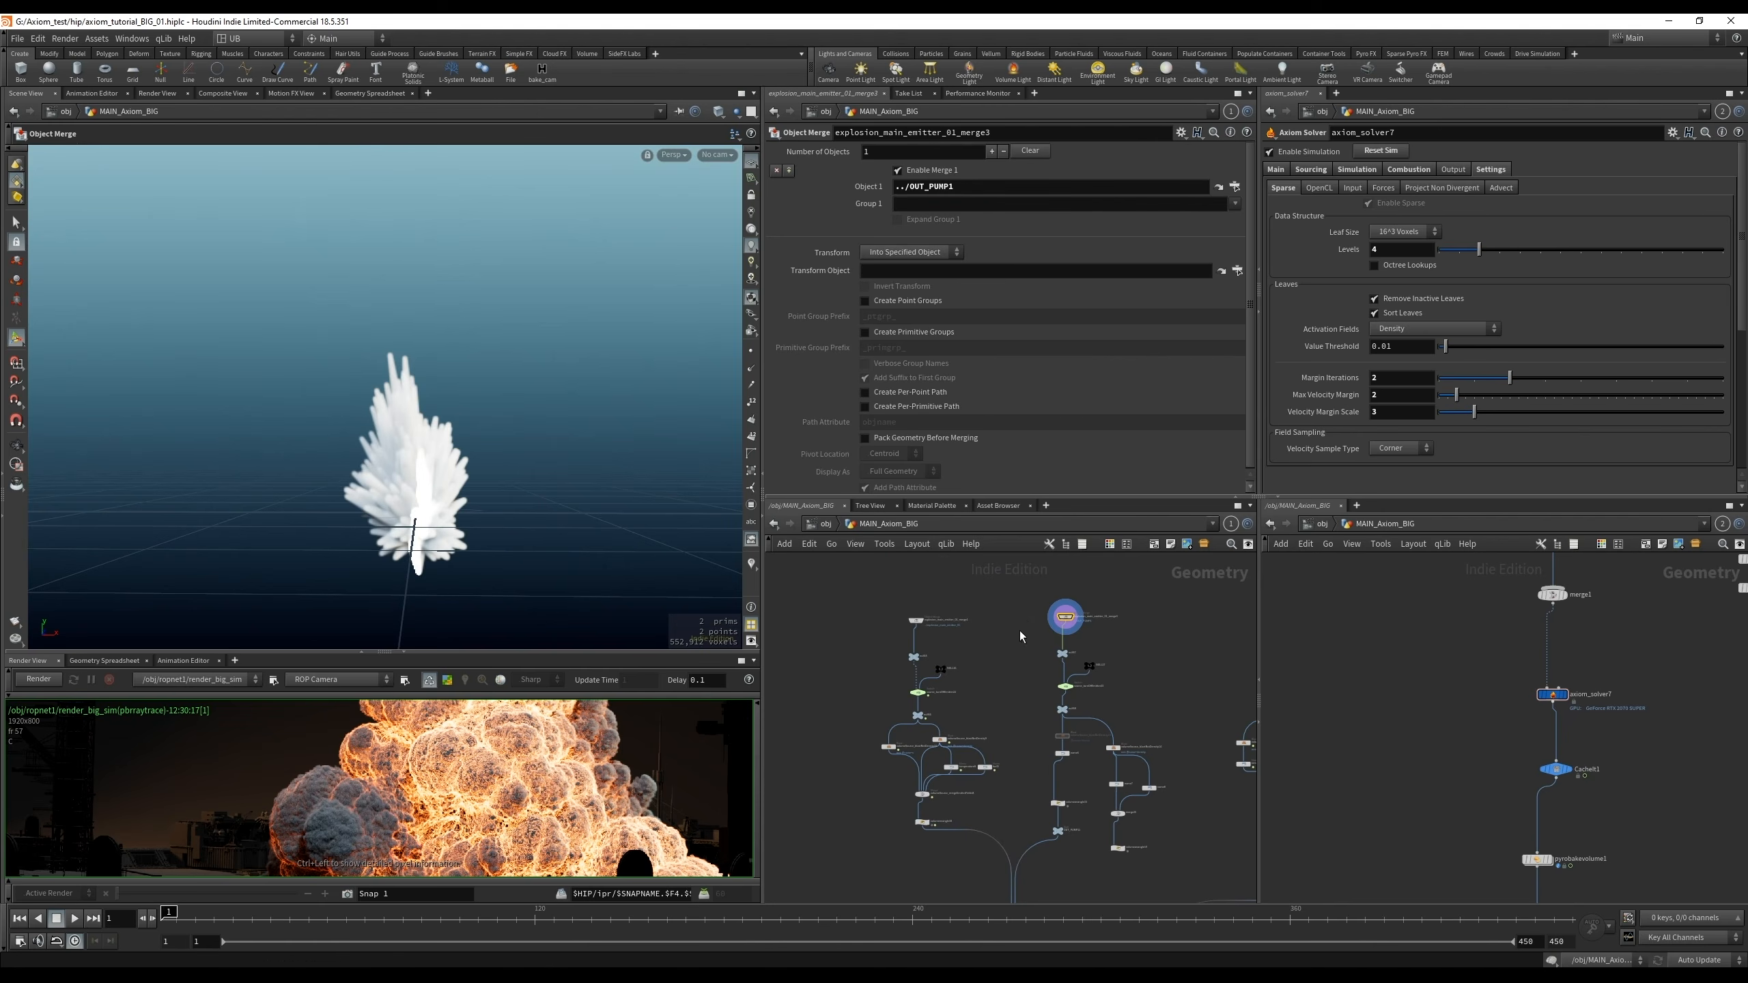
{"action": "left_click", "coordinate": [1217, 187]}
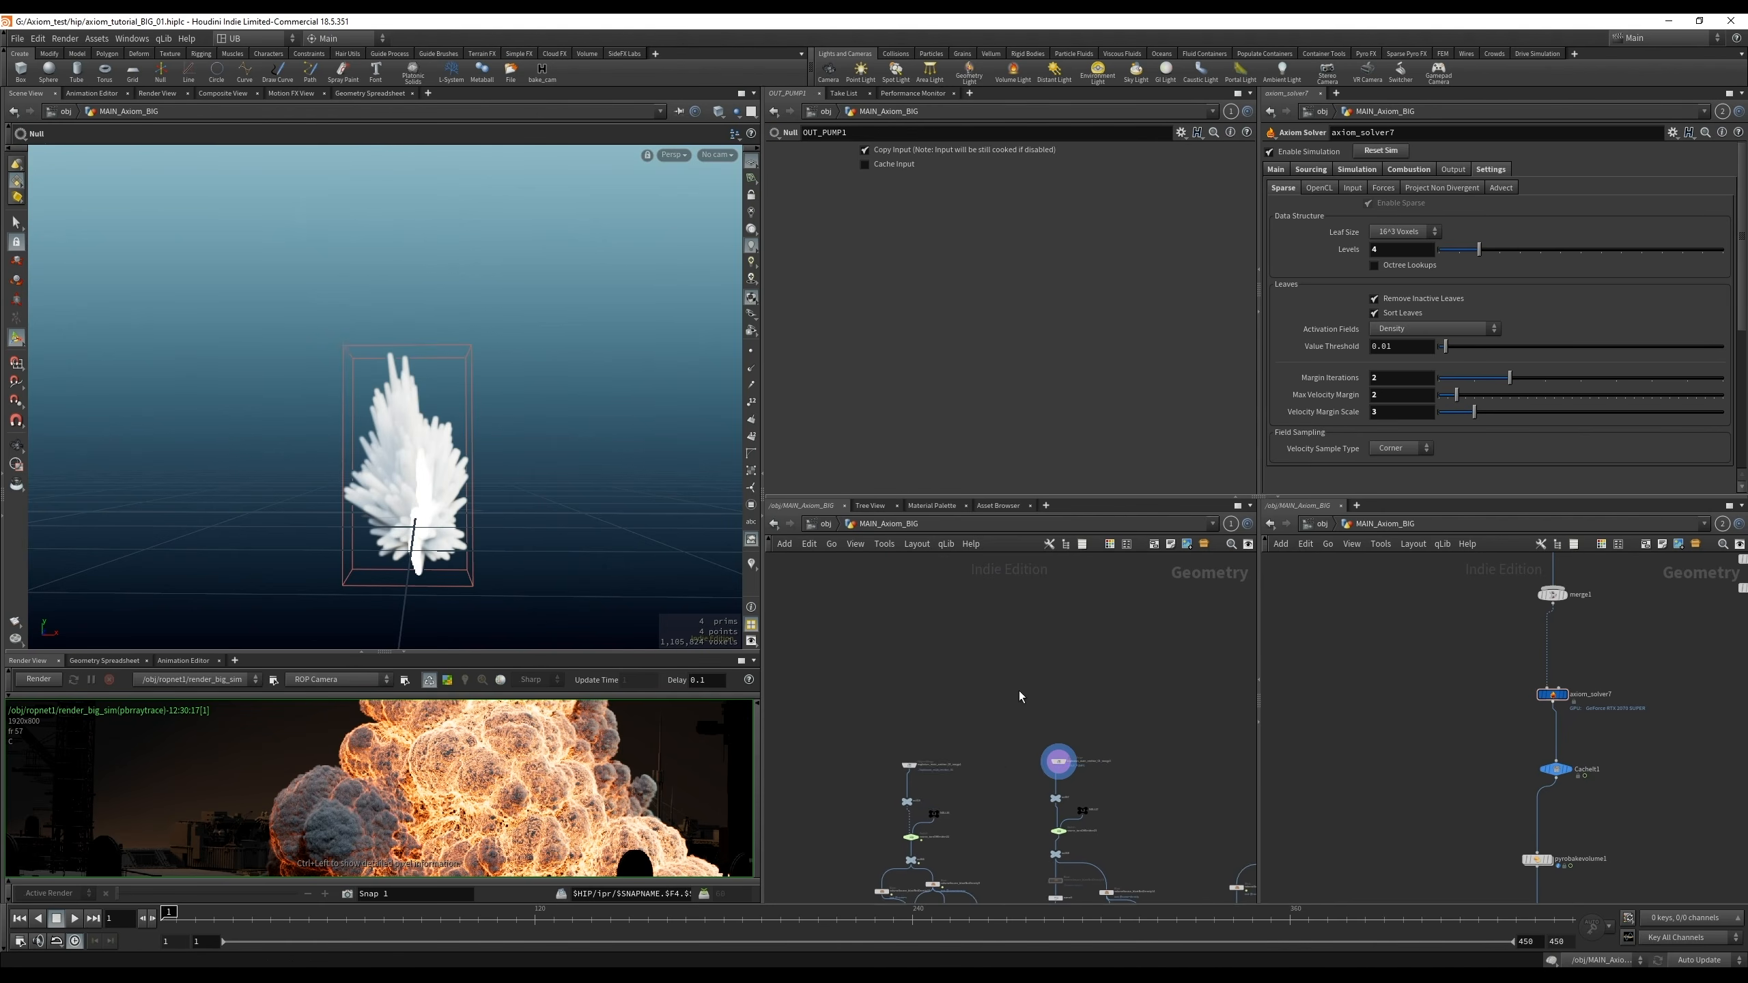
Follow the OUT_PUMP1 chain up past measure2 and display the points of merge2
{"action": "middle_click_drag", "start_coordinate": [992, 654], "coordinate": [1069, 637]}
{"action": "right_click_drag", "start_coordinate": [1069, 636], "coordinate": [1068, 601]}
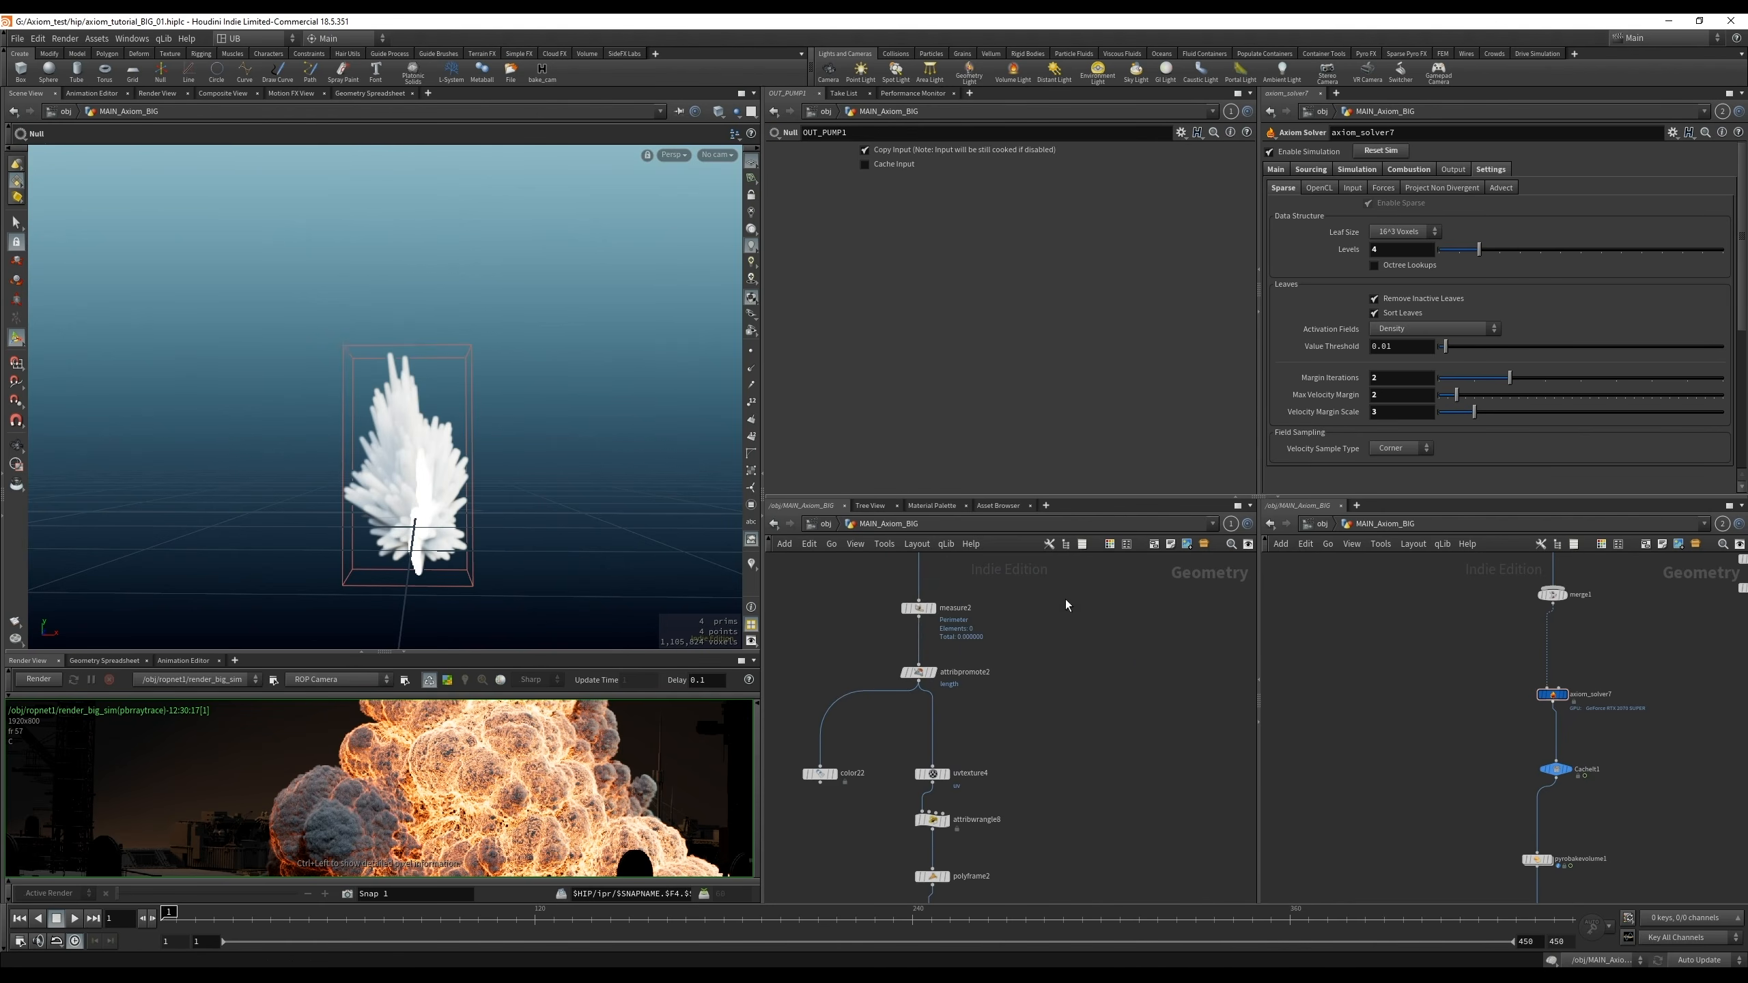
{"action": "key", "text": "r"}
{"action": "left_click_drag", "start_coordinate": [1033, 579], "coordinate": [869, 629]}
{"action": "middle_click_drag", "start_coordinate": [1017, 739], "coordinate": [1034, 675]}
{"action": "middle_click_drag", "start_coordinate": [991, 569], "coordinate": [1024, 697]}
{"action": "left_click", "coordinate": [936, 703]}
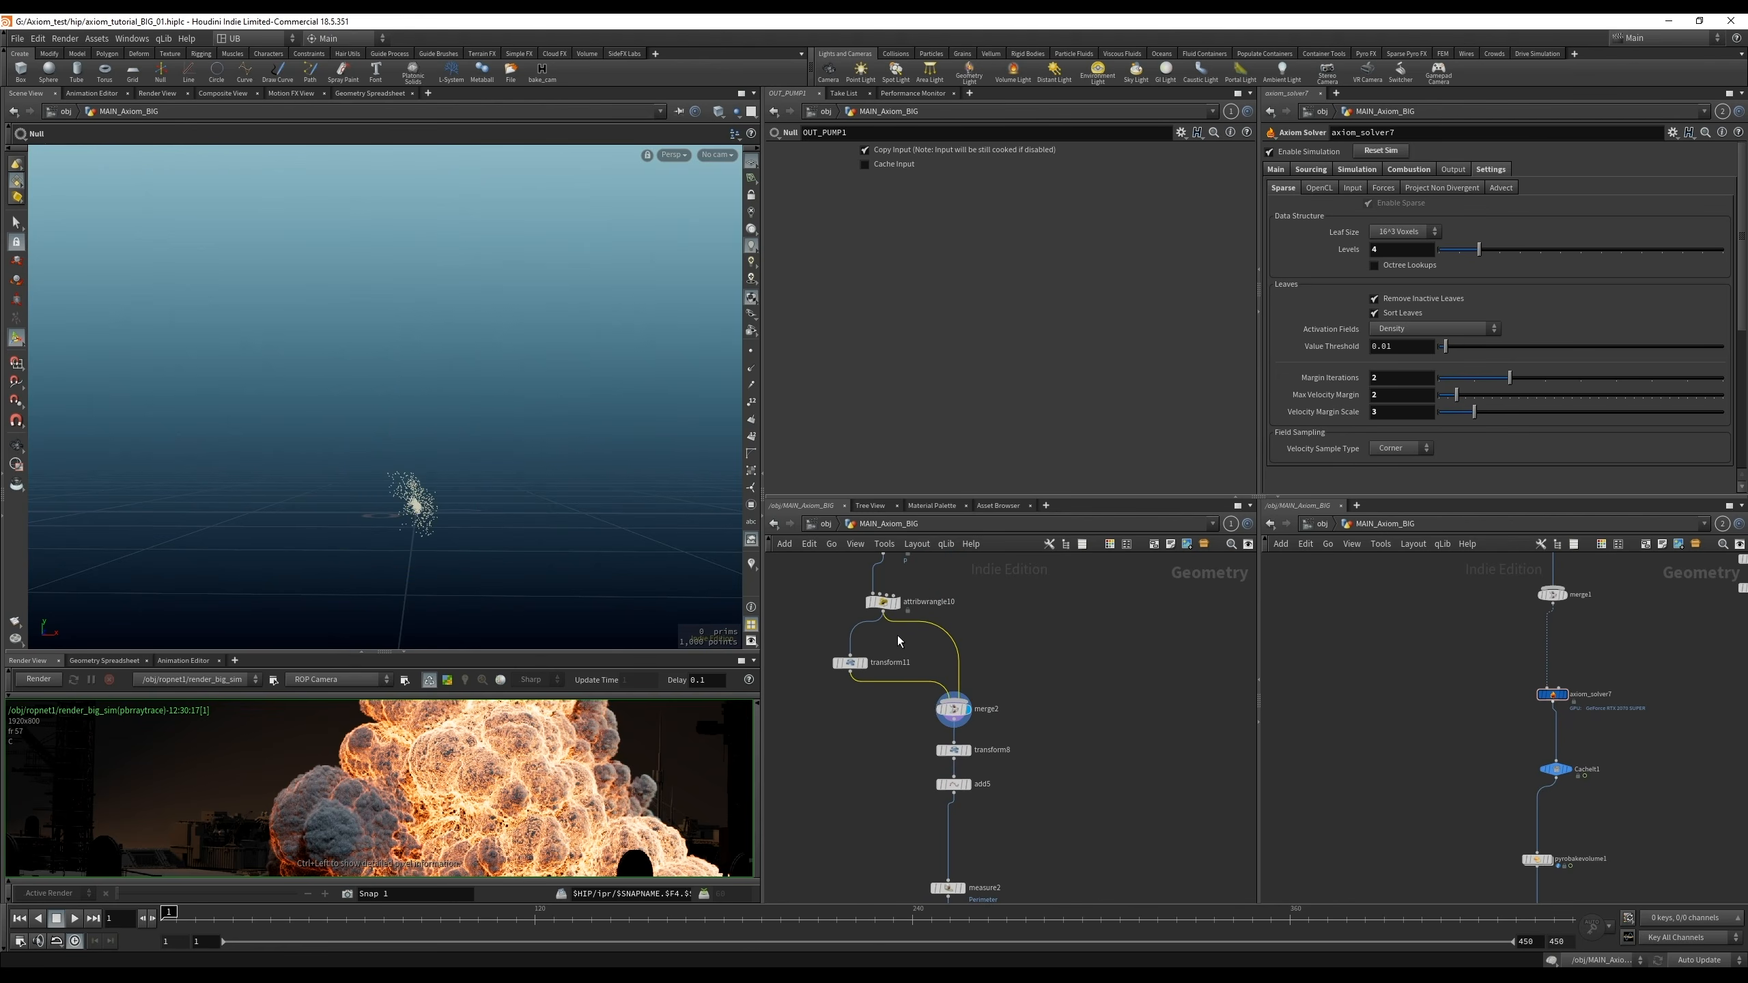
Display attribwrangle10 and the scatter4 points at the start of the pump chain
{"action": "left_click", "coordinate": [889, 602]}
{"action": "middle_click_drag", "start_coordinate": [930, 587], "coordinate": [973, 687]}
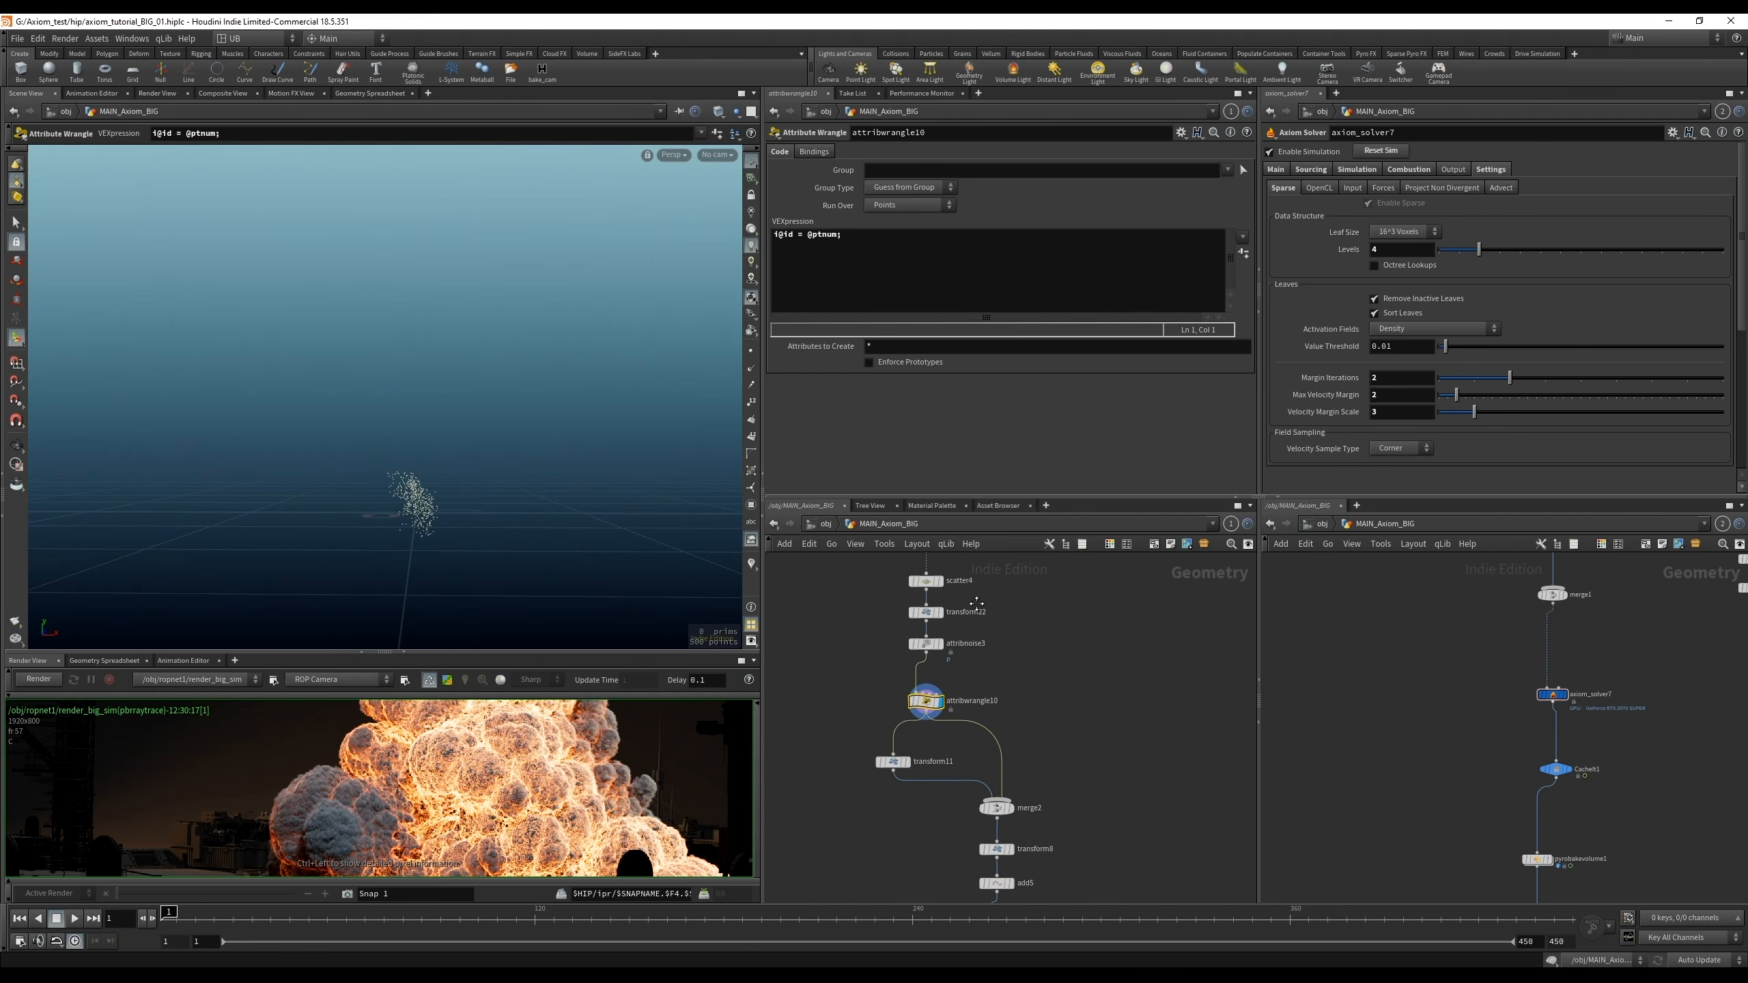
{"action": "middle_click_drag", "start_coordinate": [977, 603], "coordinate": [981, 648]}
{"action": "left_click", "coordinate": [923, 627]}
{"action": "scroll", "coordinate": [431, 518], "scroll_direction": "up", "scroll_amount": 2}
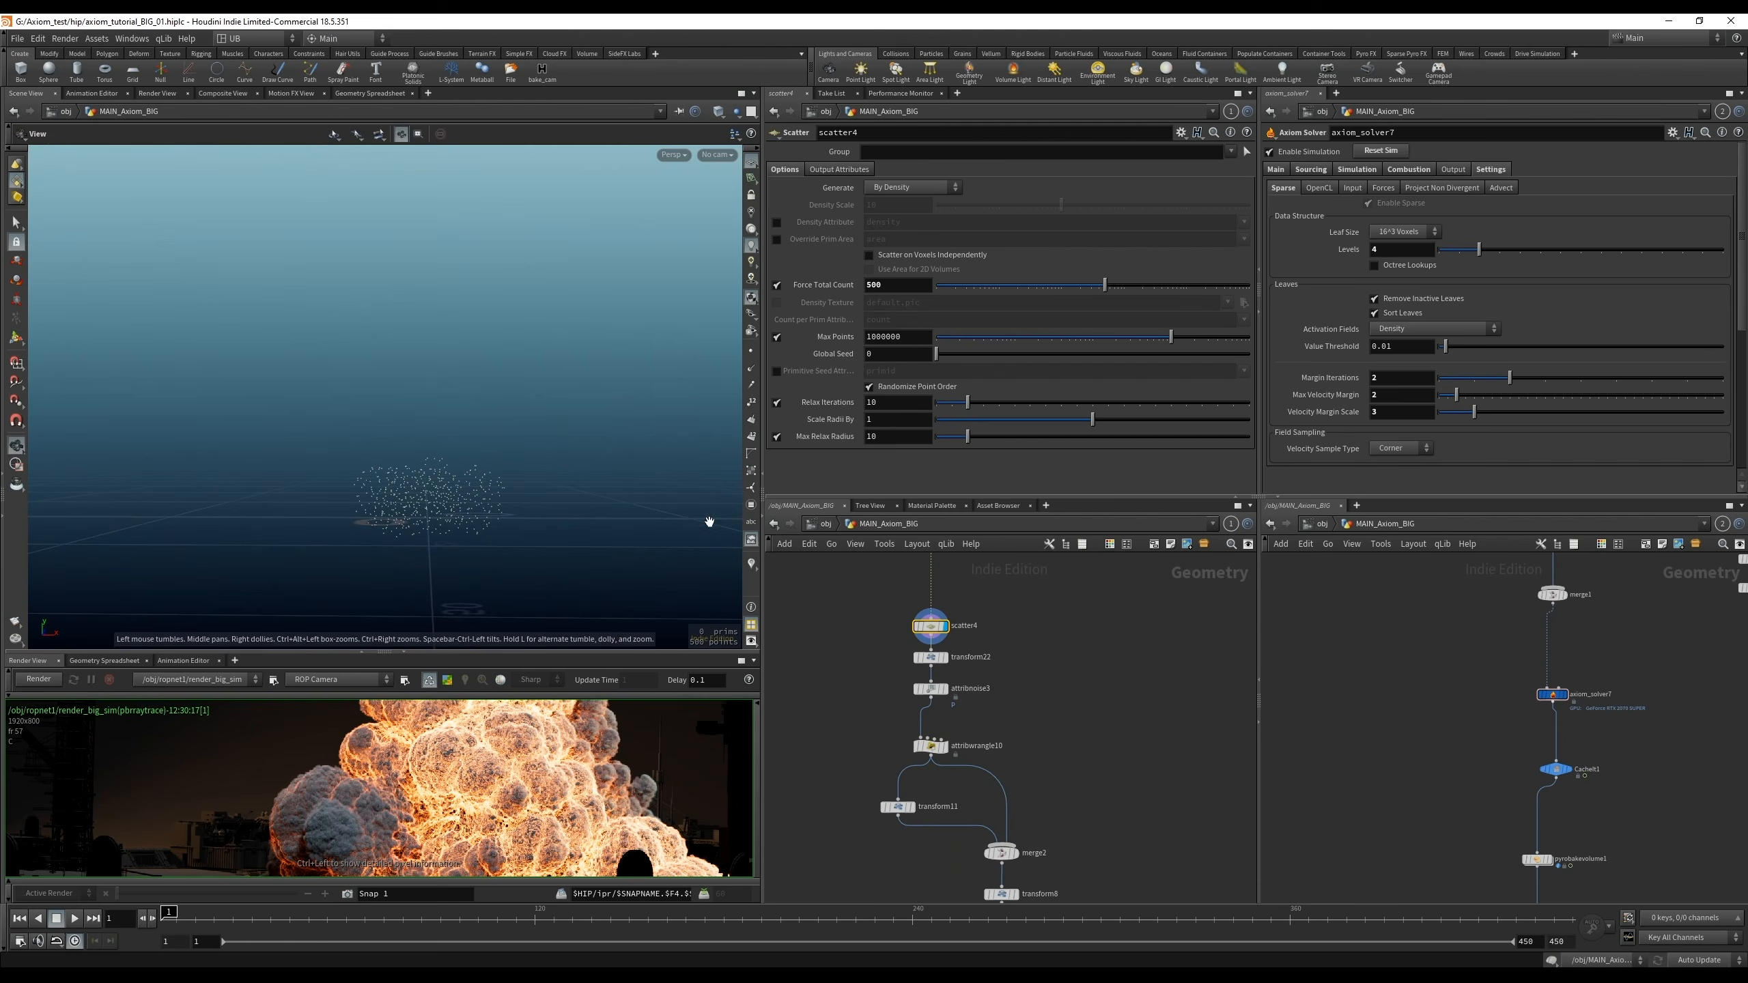
Go back to the main emitter chain and display vdbfromparticles4 to compare its volume with the scattered points
{"action": "scroll", "coordinate": [1023, 730], "scroll_direction": "down", "scroll_amount": 5}
{"action": "scroll", "coordinate": [1142, 635], "scroll_direction": "up", "scroll_amount": 5}
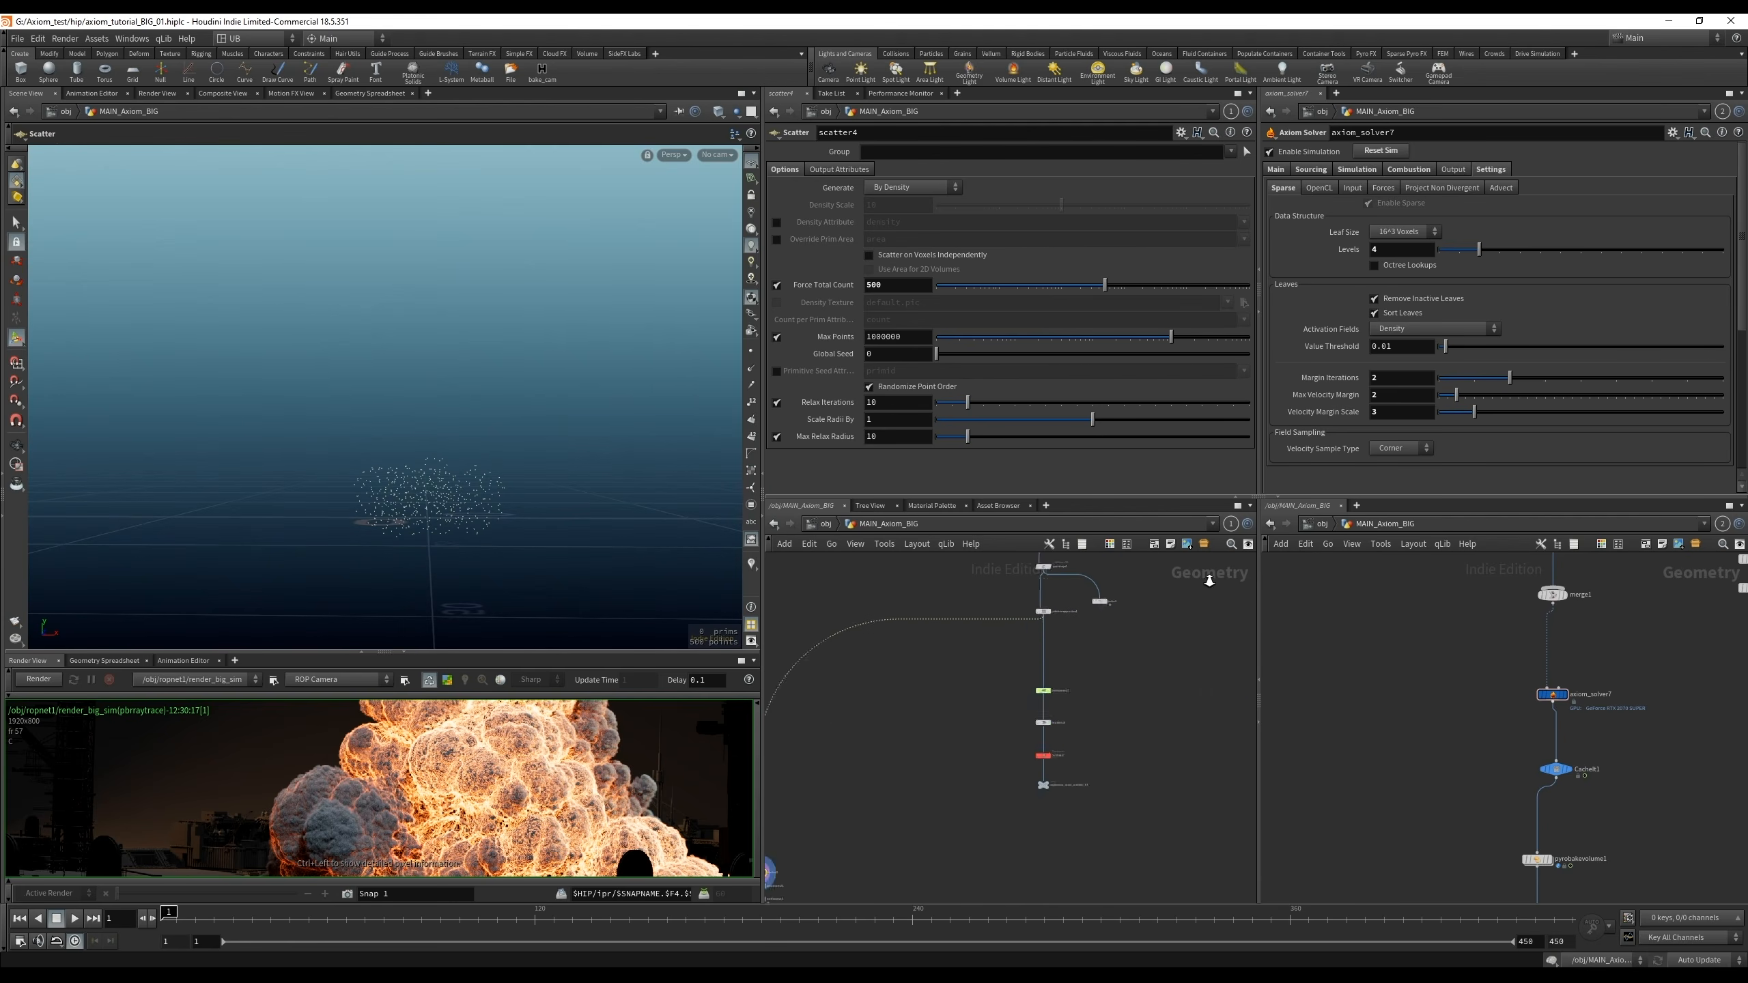
{"action": "middle_click_drag", "start_coordinate": [990, 650], "coordinate": [983, 691]}
{"action": "left_click", "coordinate": [972, 655]}
{"action": "scroll", "coordinate": [1120, 559], "scroll_direction": "up", "scroll_amount": 5}
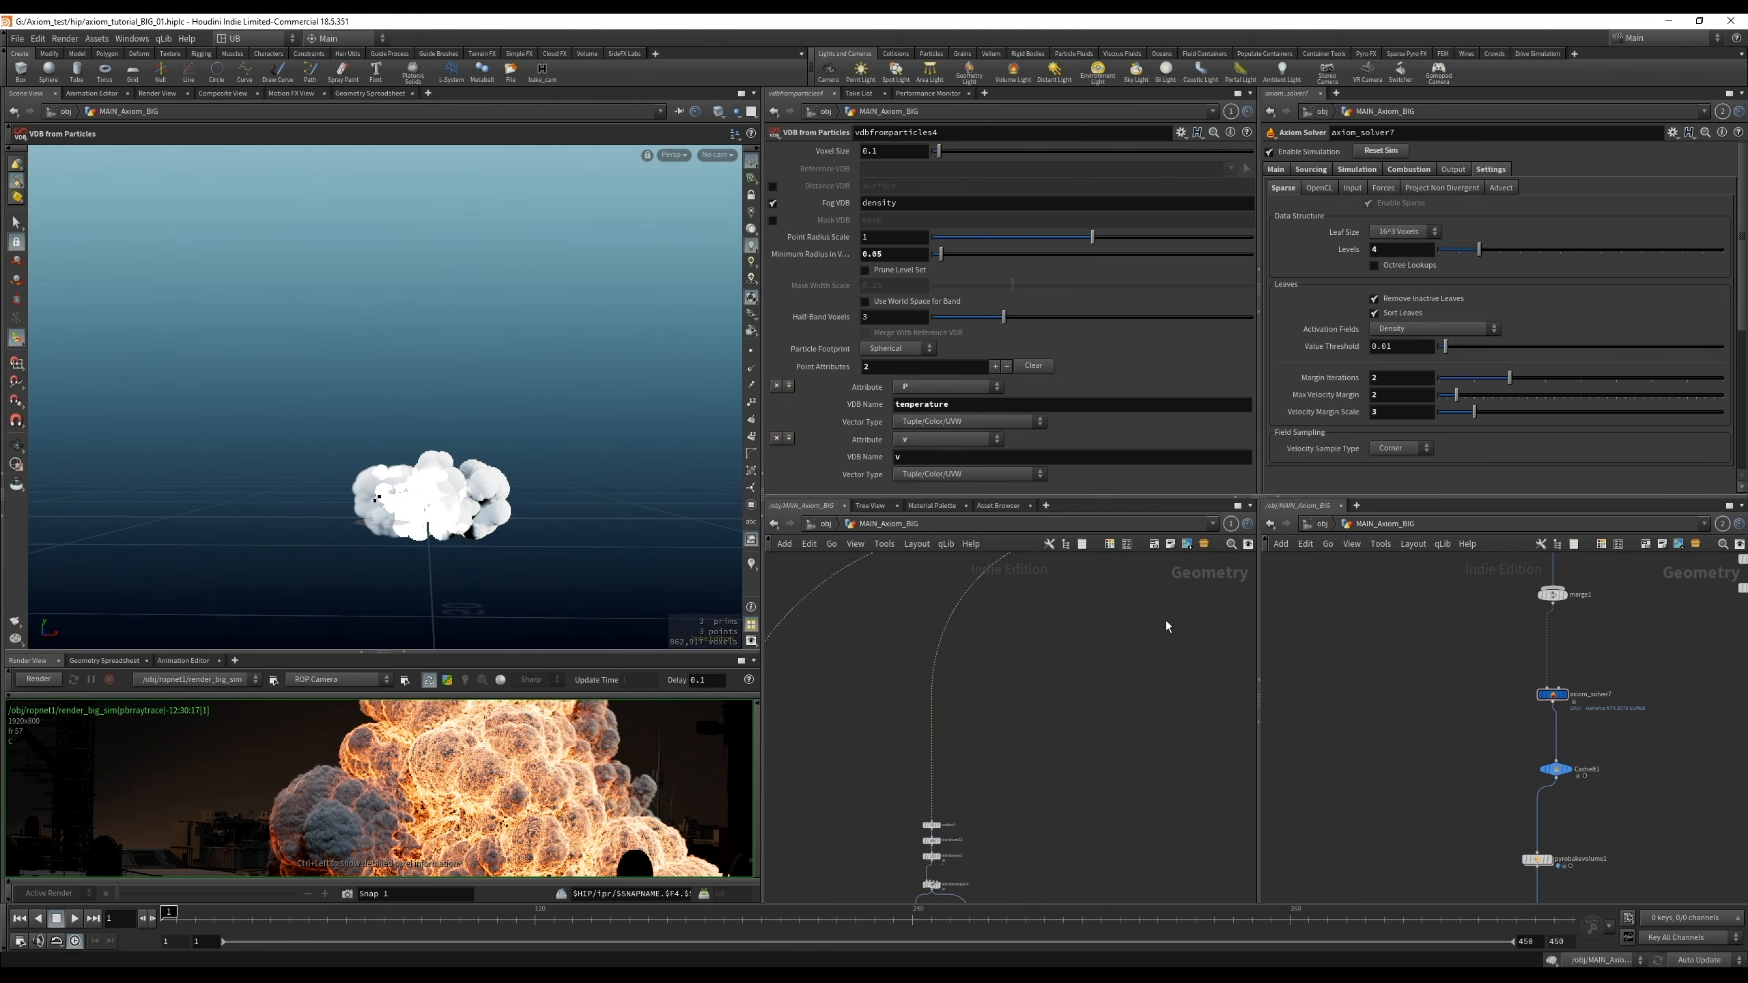
Display attribwrangle10 of the pump chain and compare its points with the combined points of merge2
{"action": "left_click_drag", "start_coordinate": [883, 716], "coordinate": [881, 720]}
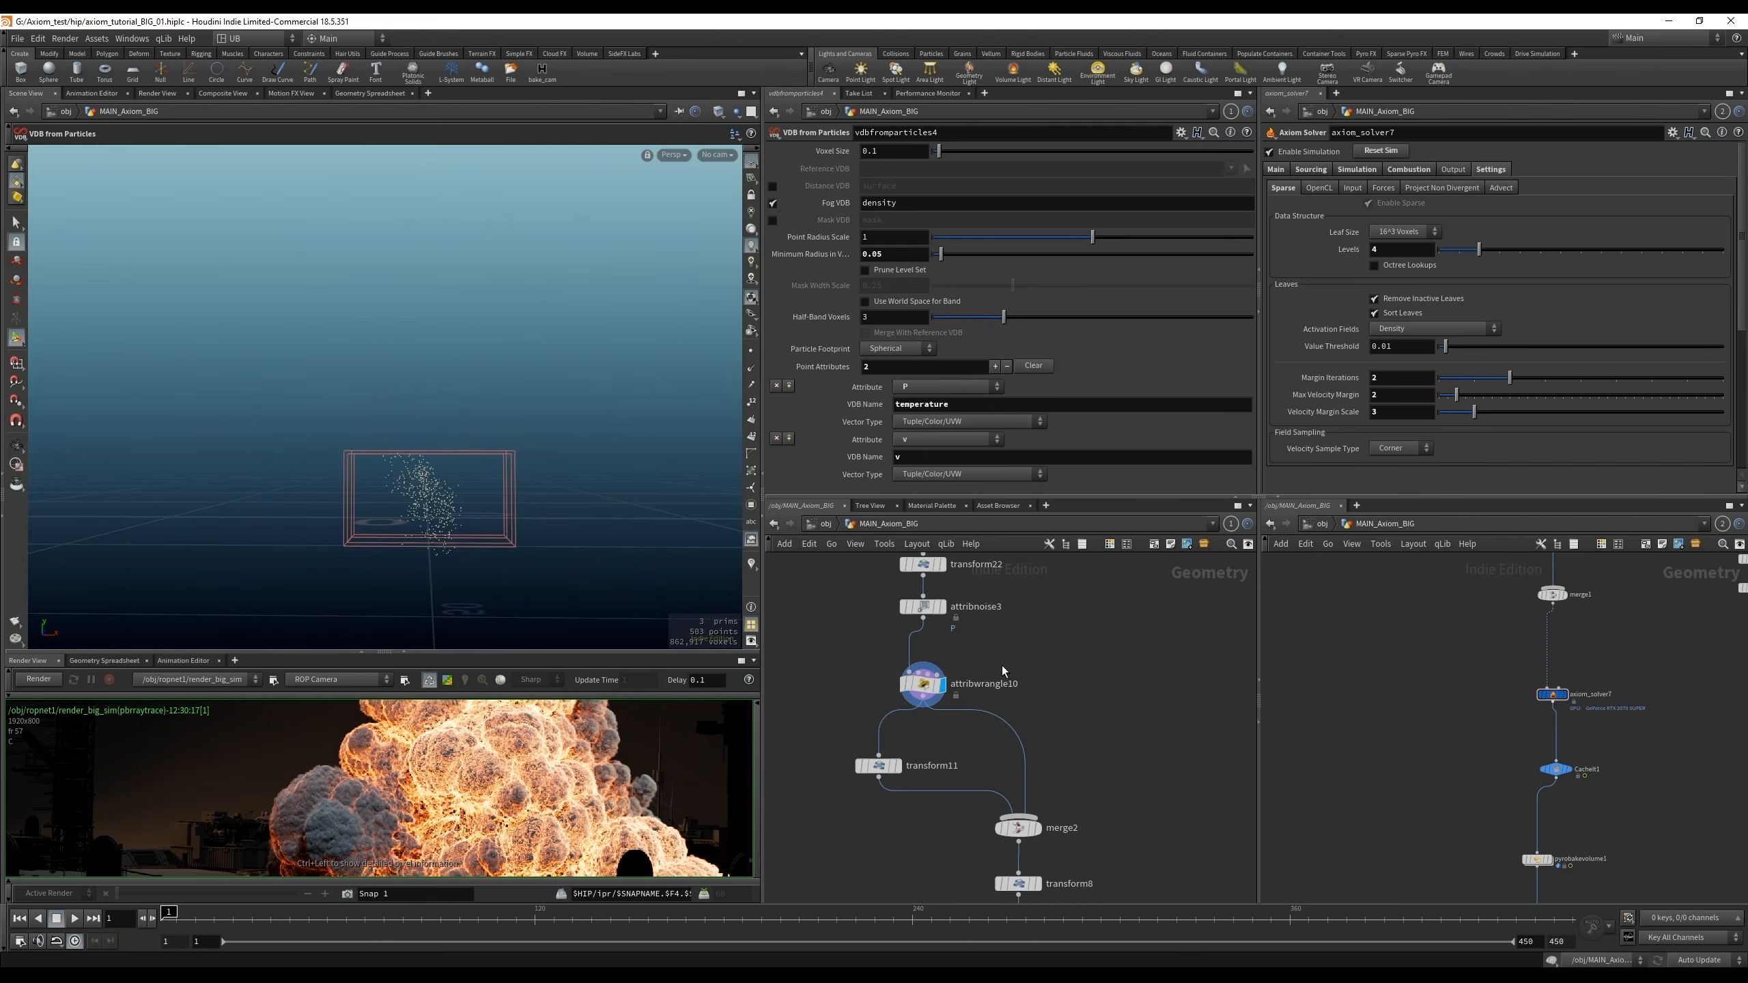
{"action": "left_click_drag", "start_coordinate": [1022, 660], "coordinate": [894, 716]}
{"action": "key", "text": "r"}
{"action": "left_click_drag", "start_coordinate": [1112, 776], "coordinate": [977, 850]}
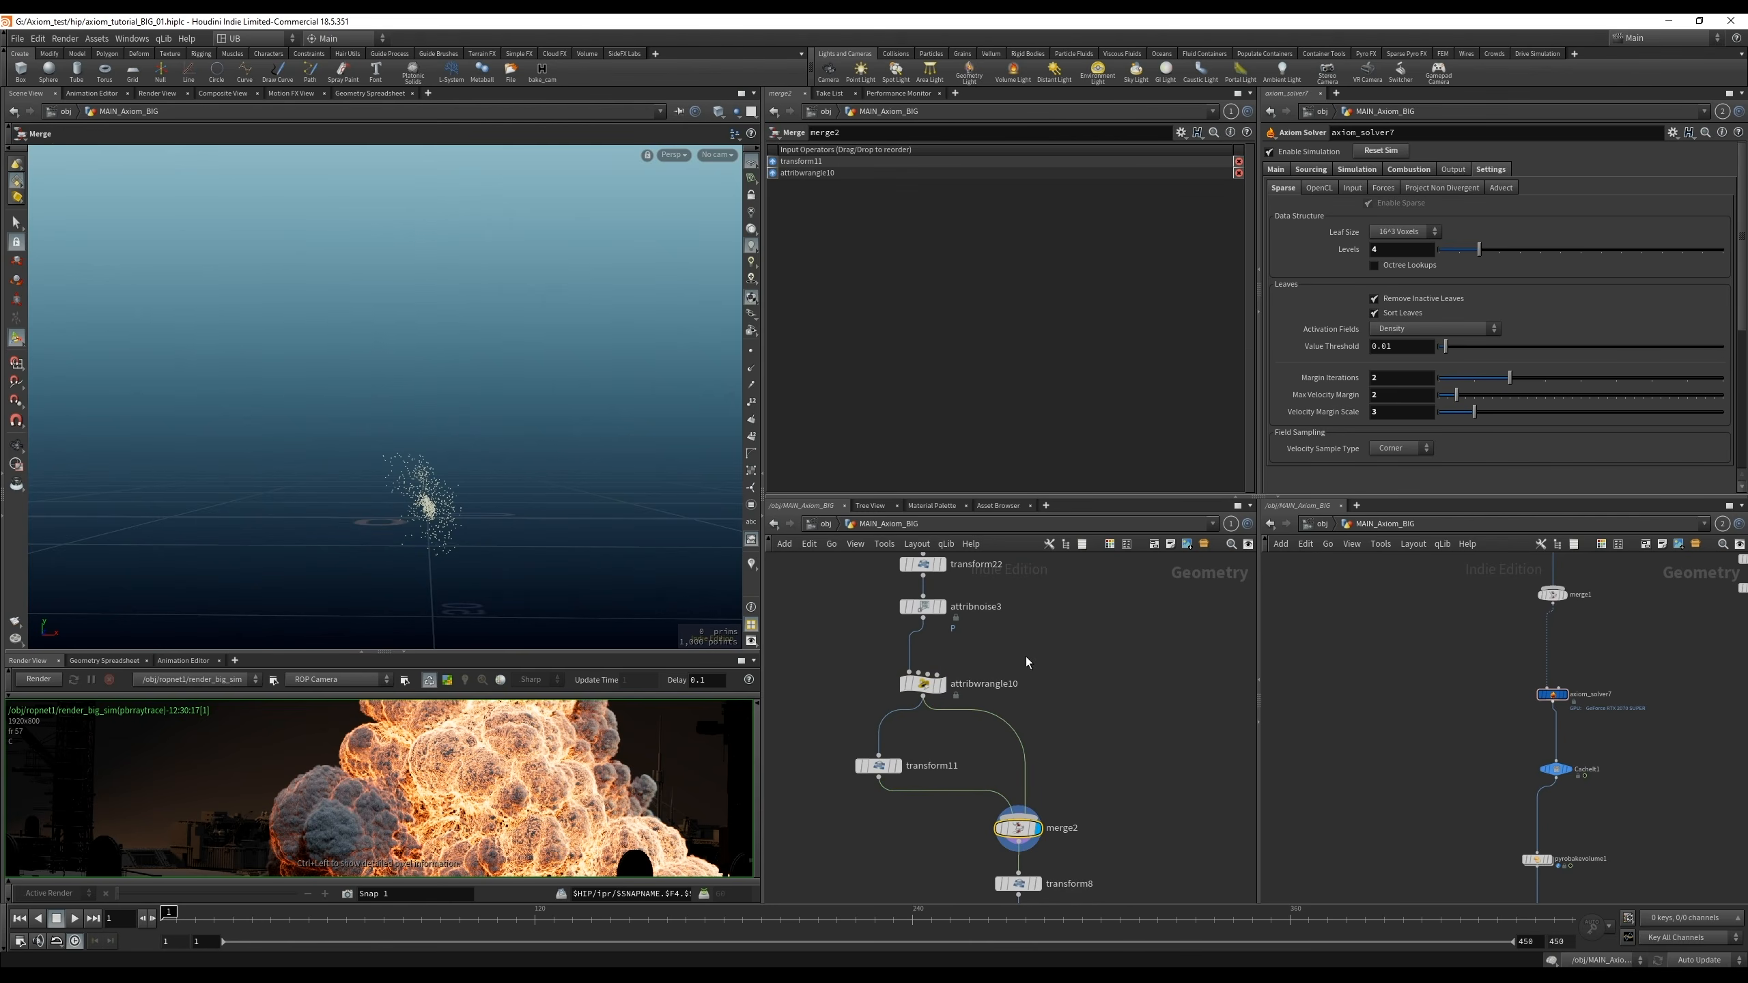
{"action": "left_click", "coordinate": [914, 692]}
Display transform8 and add5 in turn, checking how add5 connects the points by id
{"action": "middle_click_drag", "start_coordinate": [939, 760], "coordinate": [934, 635]}
{"action": "left_click_drag", "start_coordinate": [1107, 744], "coordinate": [998, 770]}
{"action": "key", "text": "r"}
{"action": "left_click_drag", "start_coordinate": [1163, 787], "coordinate": [986, 837]}
{"action": "key", "text": "r"}
{"action": "middle_click_drag", "start_coordinate": [1015, 745], "coordinate": [1033, 778]}
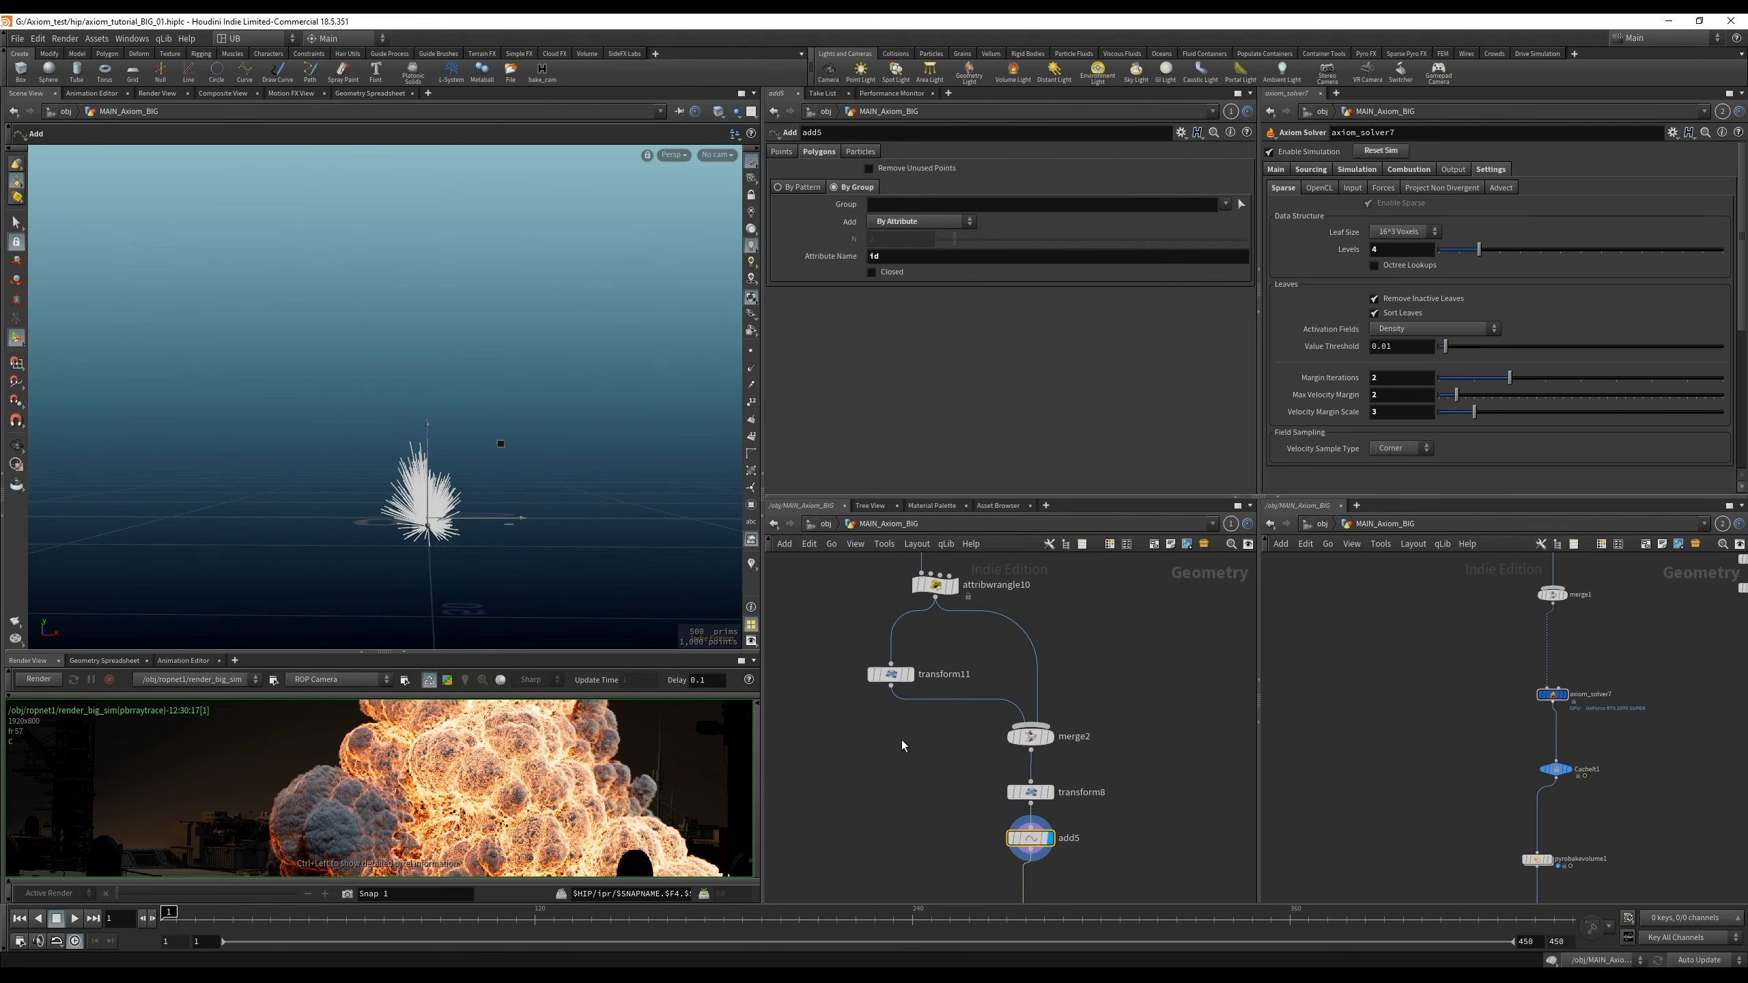
Display transform11 and move its scaled-down points to about -0.723, 0.270 in X and Y
{"action": "left_click", "coordinate": [891, 673]}
{"action": "left_click_drag", "start_coordinate": [493, 473], "coordinate": [484, 469]}
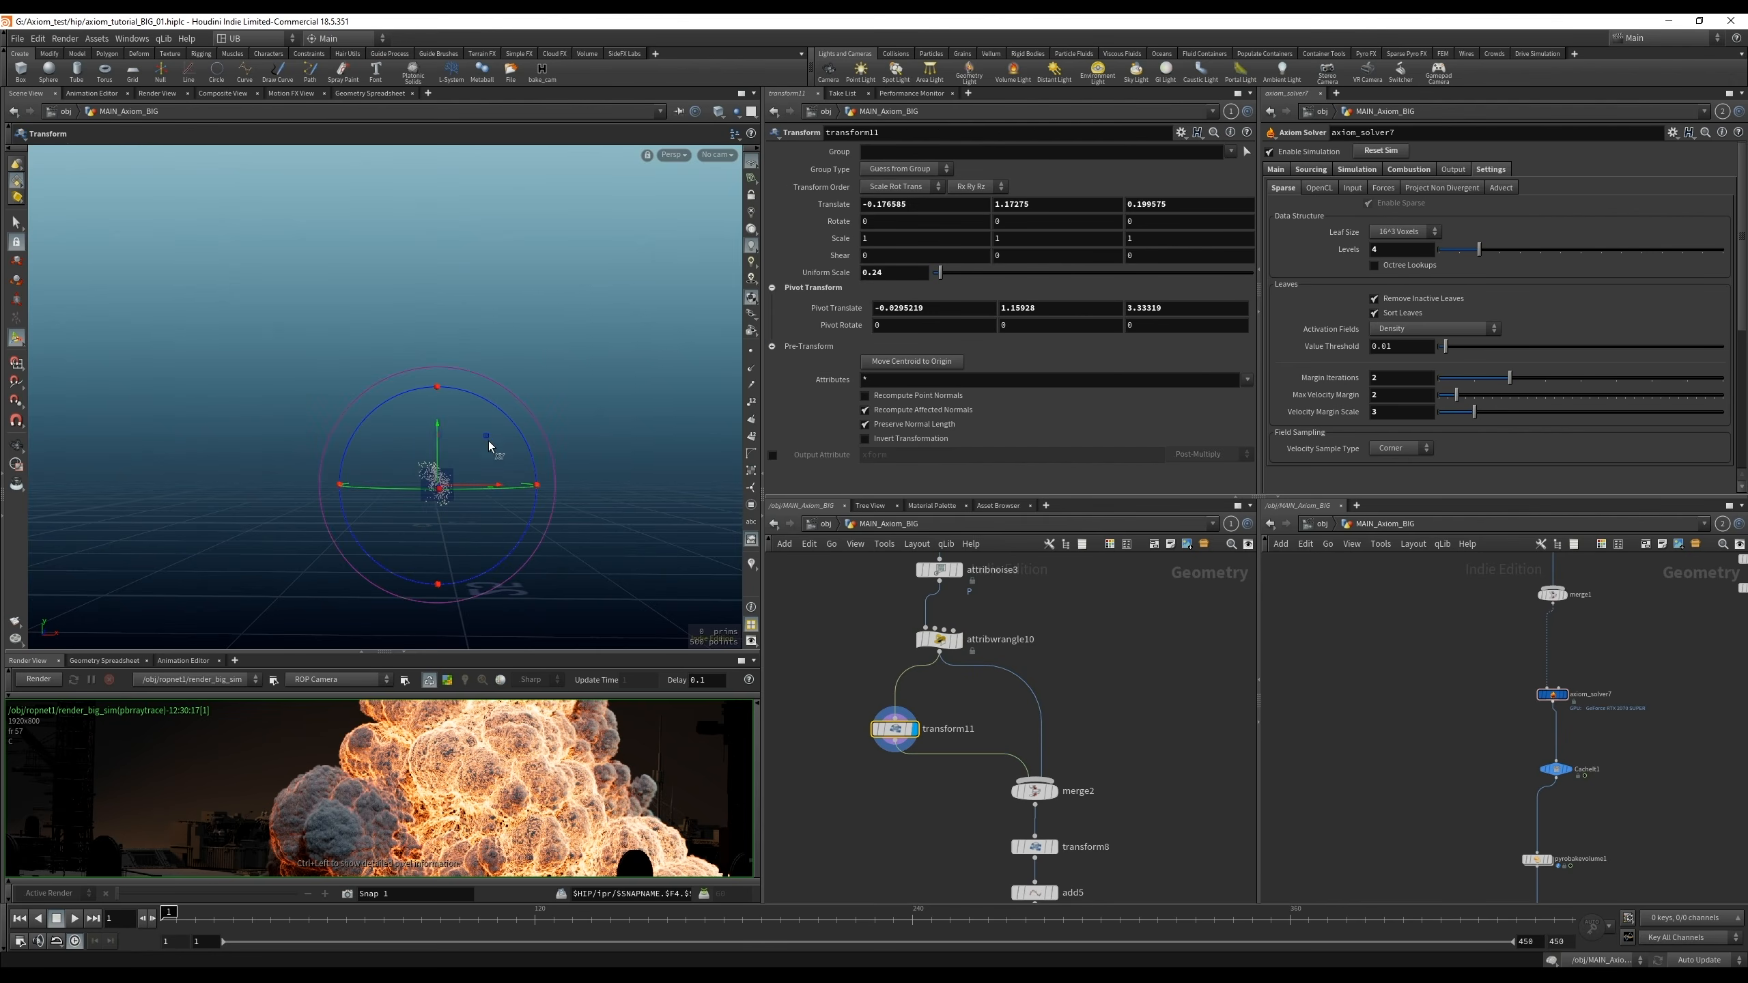
{"action": "left_click_drag", "start_coordinate": [490, 445], "coordinate": [463, 515]}
{"action": "middle_click_drag", "start_coordinate": [841, 558], "coordinate": [873, 659]}
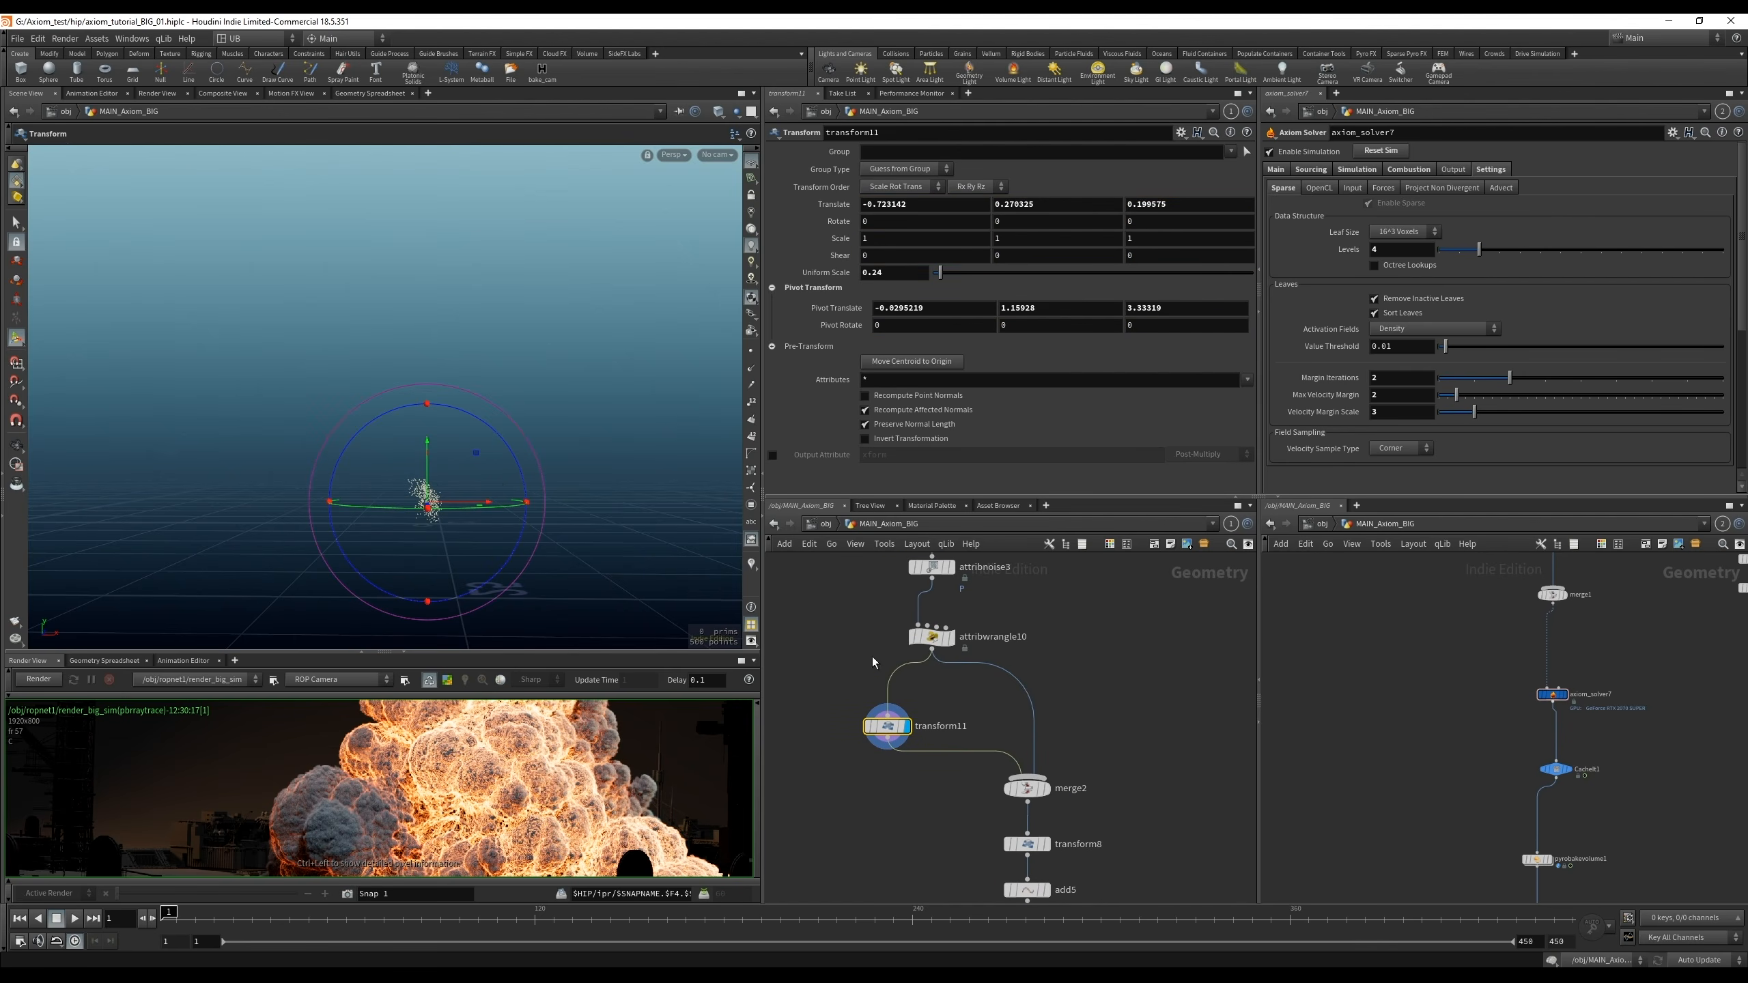
Display the attribwrangle10 points, and show the add5 lines with transform8 selected
{"action": "left_click_drag", "start_coordinate": [870, 617], "coordinate": [981, 669]}
{"action": "key", "text": "r"}
{"action": "middle_click_drag", "start_coordinate": [936, 802], "coordinate": [895, 700]}
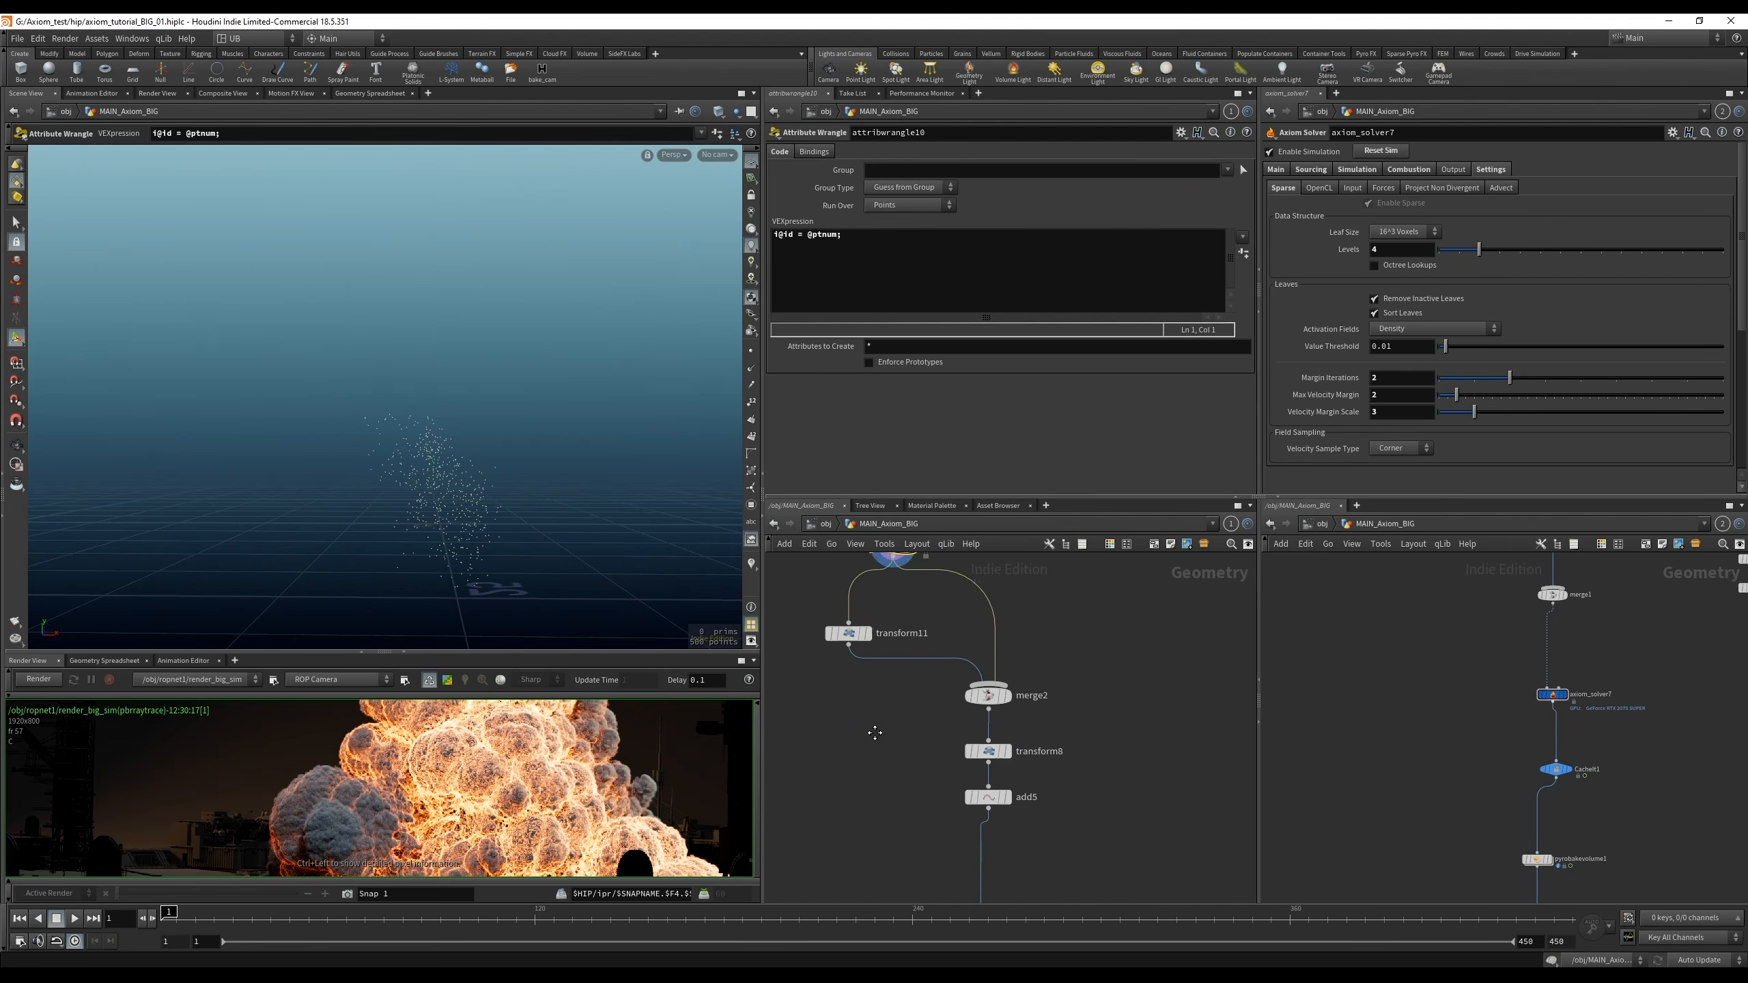
{"action": "left_click", "coordinate": [986, 743]}
{"action": "key", "text": "r"}
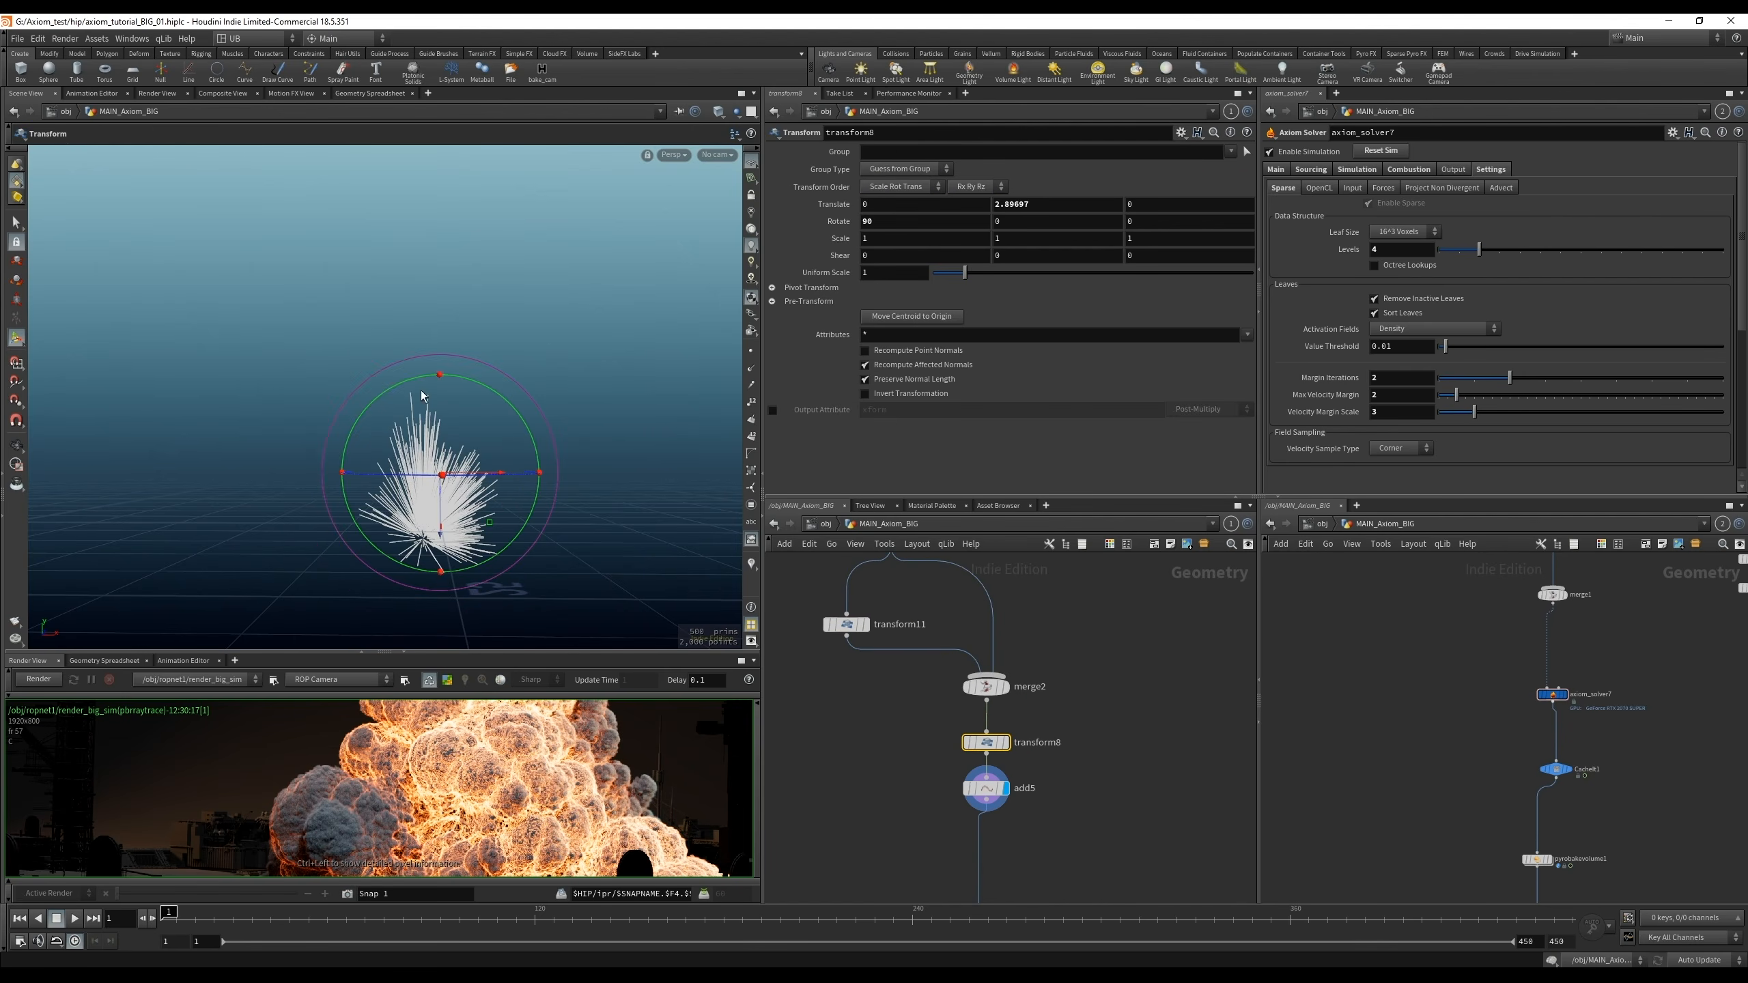
Set the noise amplitude of attribnoise3 to 22.1 on all three axes
{"action": "middle_click_drag", "start_coordinate": [938, 633], "coordinate": [975, 759]}
{"action": "left_click_drag", "start_coordinate": [855, 637], "coordinate": [976, 692]}
{"action": "left_click_drag", "start_coordinate": [866, 582], "coordinate": [967, 606]}
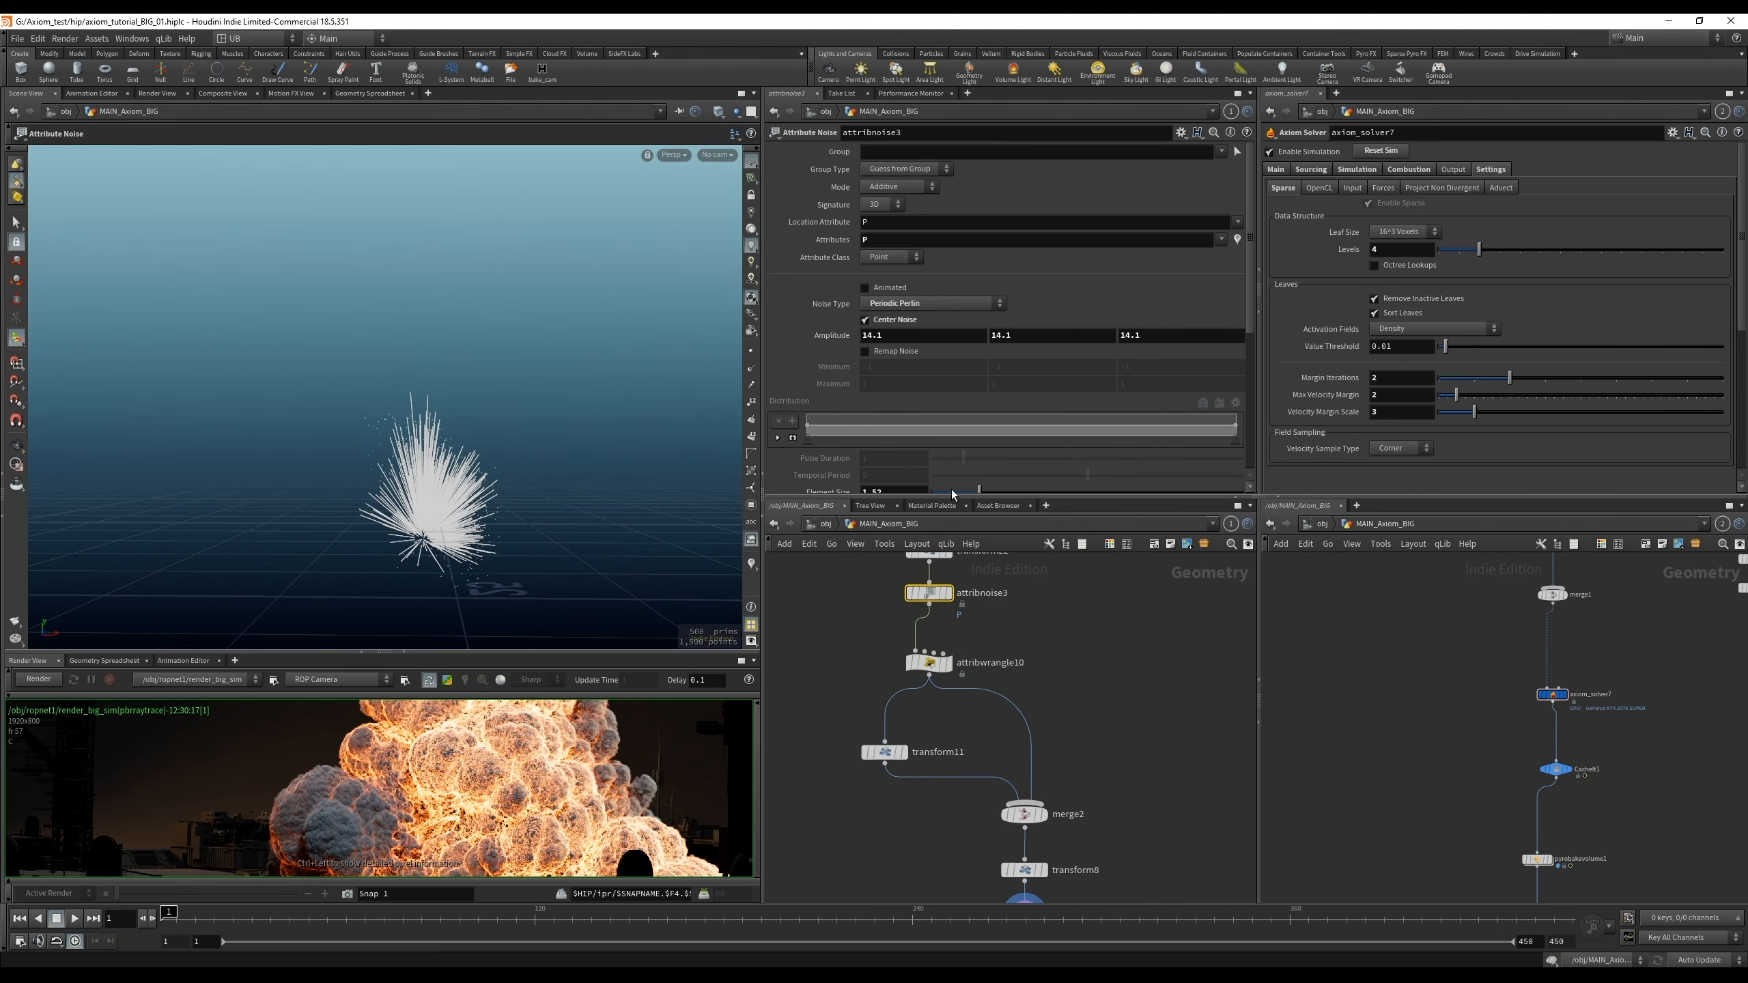
{"action": "middle_click_drag", "start_coordinate": [831, 338], "coordinate": [877, 342]}
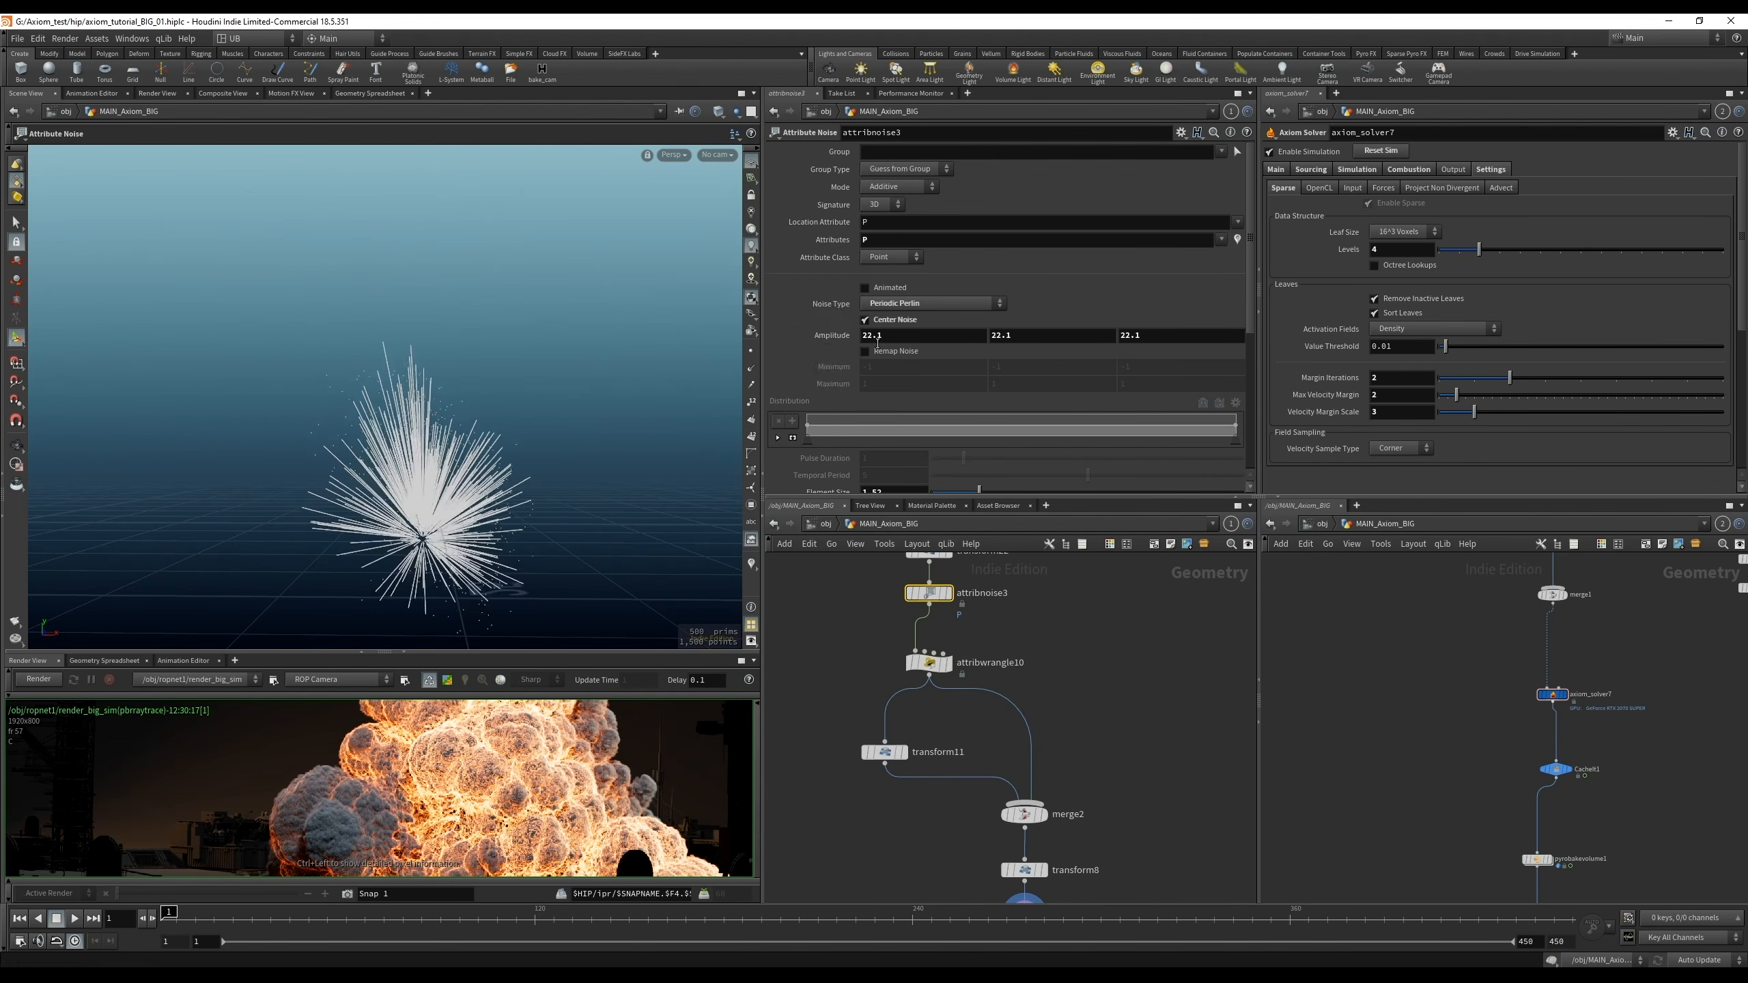
Move the transform22 points to about -1.435 in X and -0.604 in Y to reshape the line burst
{"action": "middle_click_drag", "start_coordinate": [935, 555], "coordinate": [938, 651]}
{"action": "left_click", "coordinate": [935, 651]}
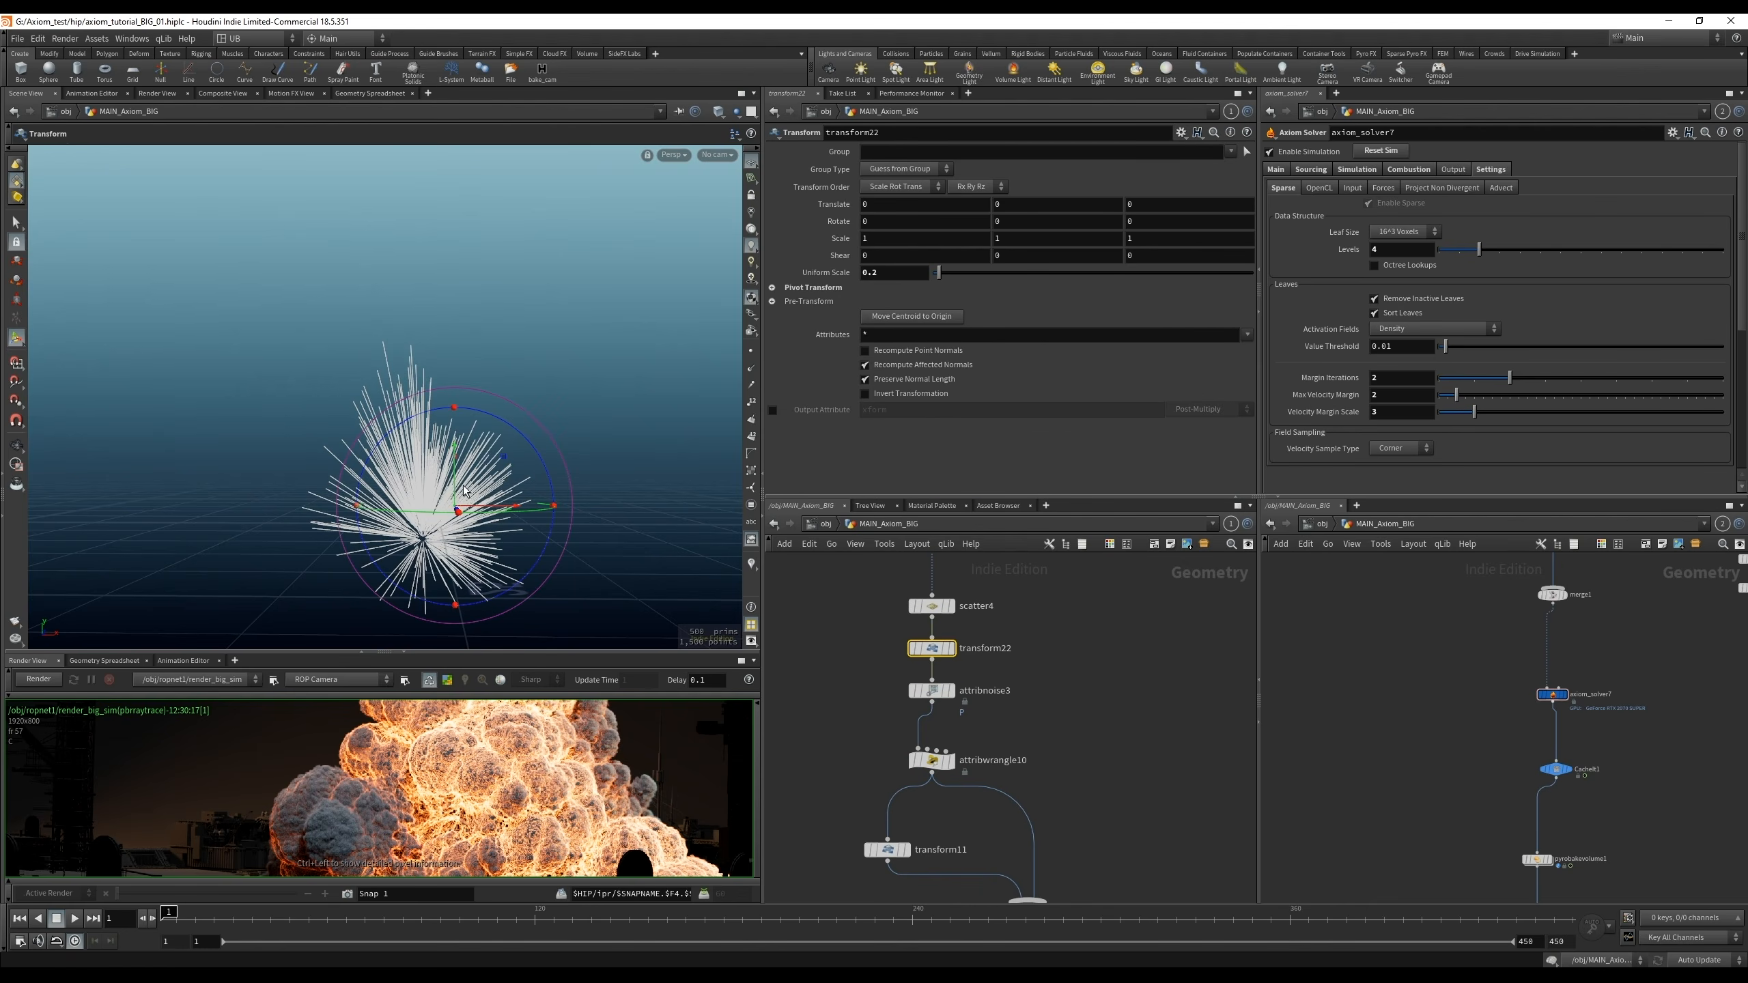
{"action": "mouse_move", "coordinate": [508, 463]}
{"action": "left_mouse_down"}
{"action": "mouse_move", "coordinate": [598, 362]}
{"action": "mouse_move", "coordinate": [355, 390]}
{"action": "mouse_move", "coordinate": [361, 509]}
{"action": "mouse_move", "coordinate": [510, 509]}
{"action": "mouse_move", "coordinate": [474, 544]}
{"action": "mouse_move", "coordinate": [391, 562]}
{"action": "mouse_move", "coordinate": [460, 414]}
{"action": "mouse_move", "coordinate": [466, 329]}
{"action": "mouse_move", "coordinate": [478, 497]}
{"action": "mouse_move", "coordinate": [478, 468]}
{"action": "left_mouse_up"}
Check add5 and display measure2, reviewing how it measures each line's perimeter into the length attribute
{"action": "scroll", "coordinate": [1035, 685], "scroll_direction": "down", "scroll_amount": 3}
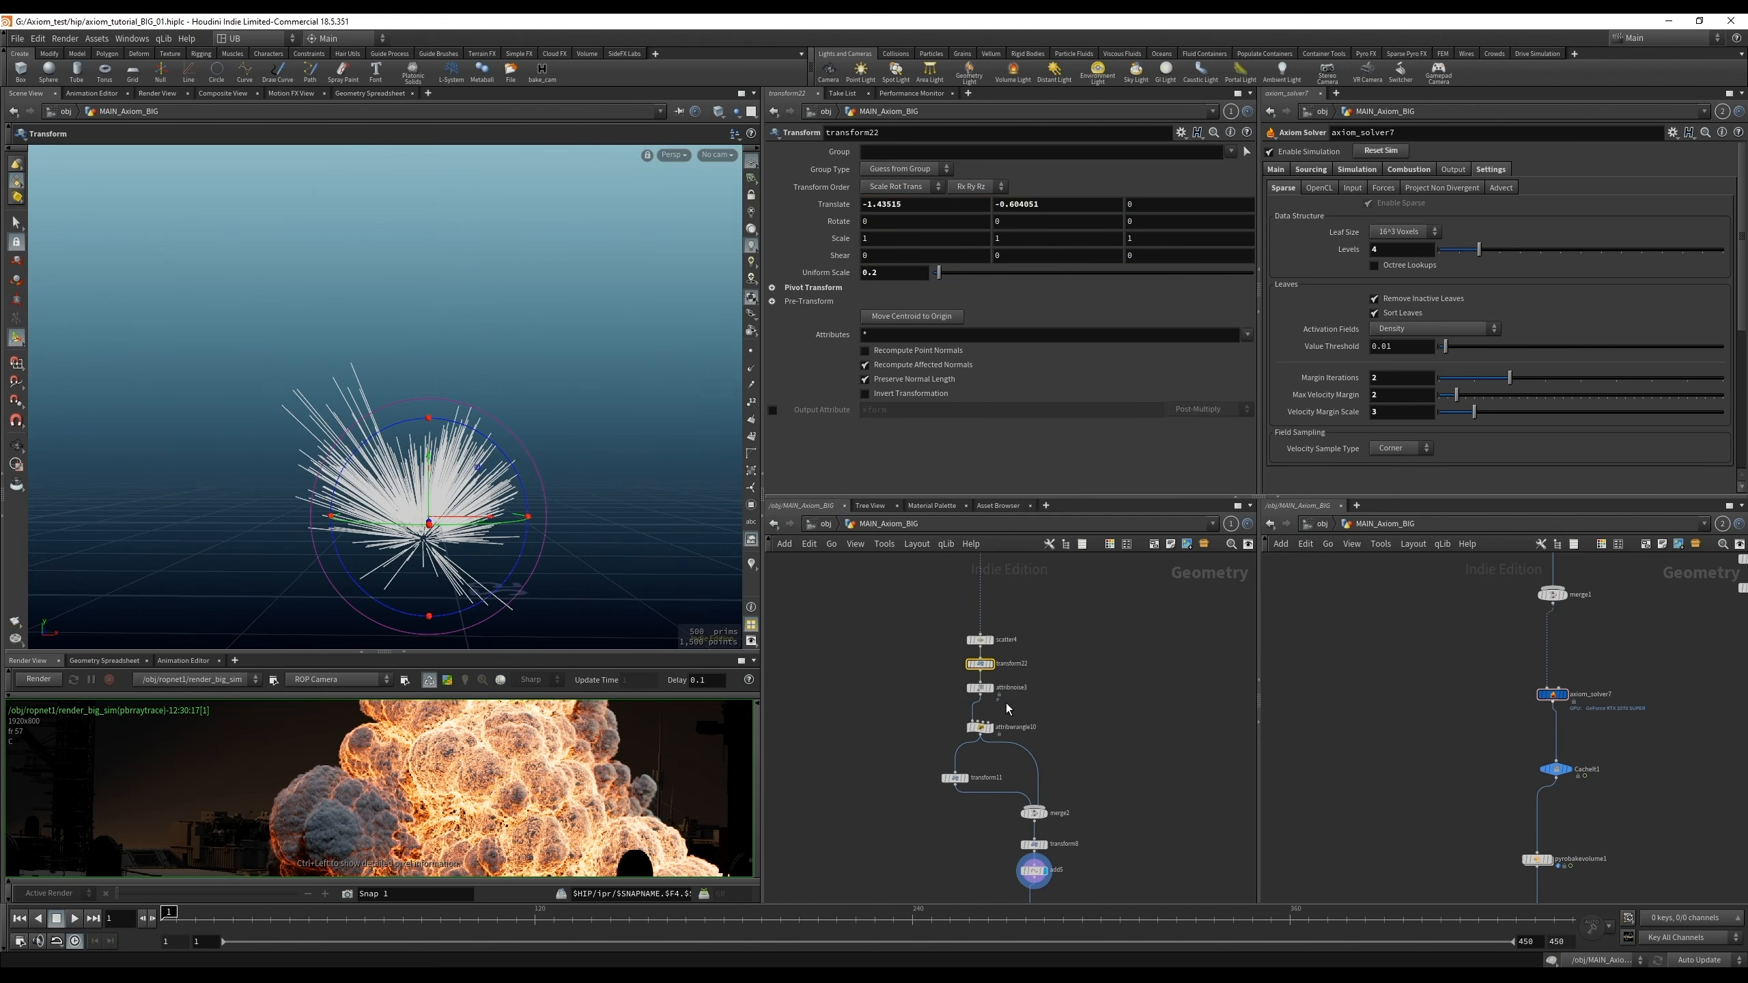
{"action": "middle_click_drag", "start_coordinate": [1062, 818], "coordinate": [1028, 697]}
{"action": "left_click_drag", "start_coordinate": [1068, 738], "coordinate": [981, 765]}
{"action": "middle_click_drag", "start_coordinate": [1080, 803], "coordinate": [1044, 680]}
{"action": "left_click", "coordinate": [969, 707]}
{"action": "scroll", "coordinate": [1004, 761], "scroll_direction": "up", "scroll_amount": 4}
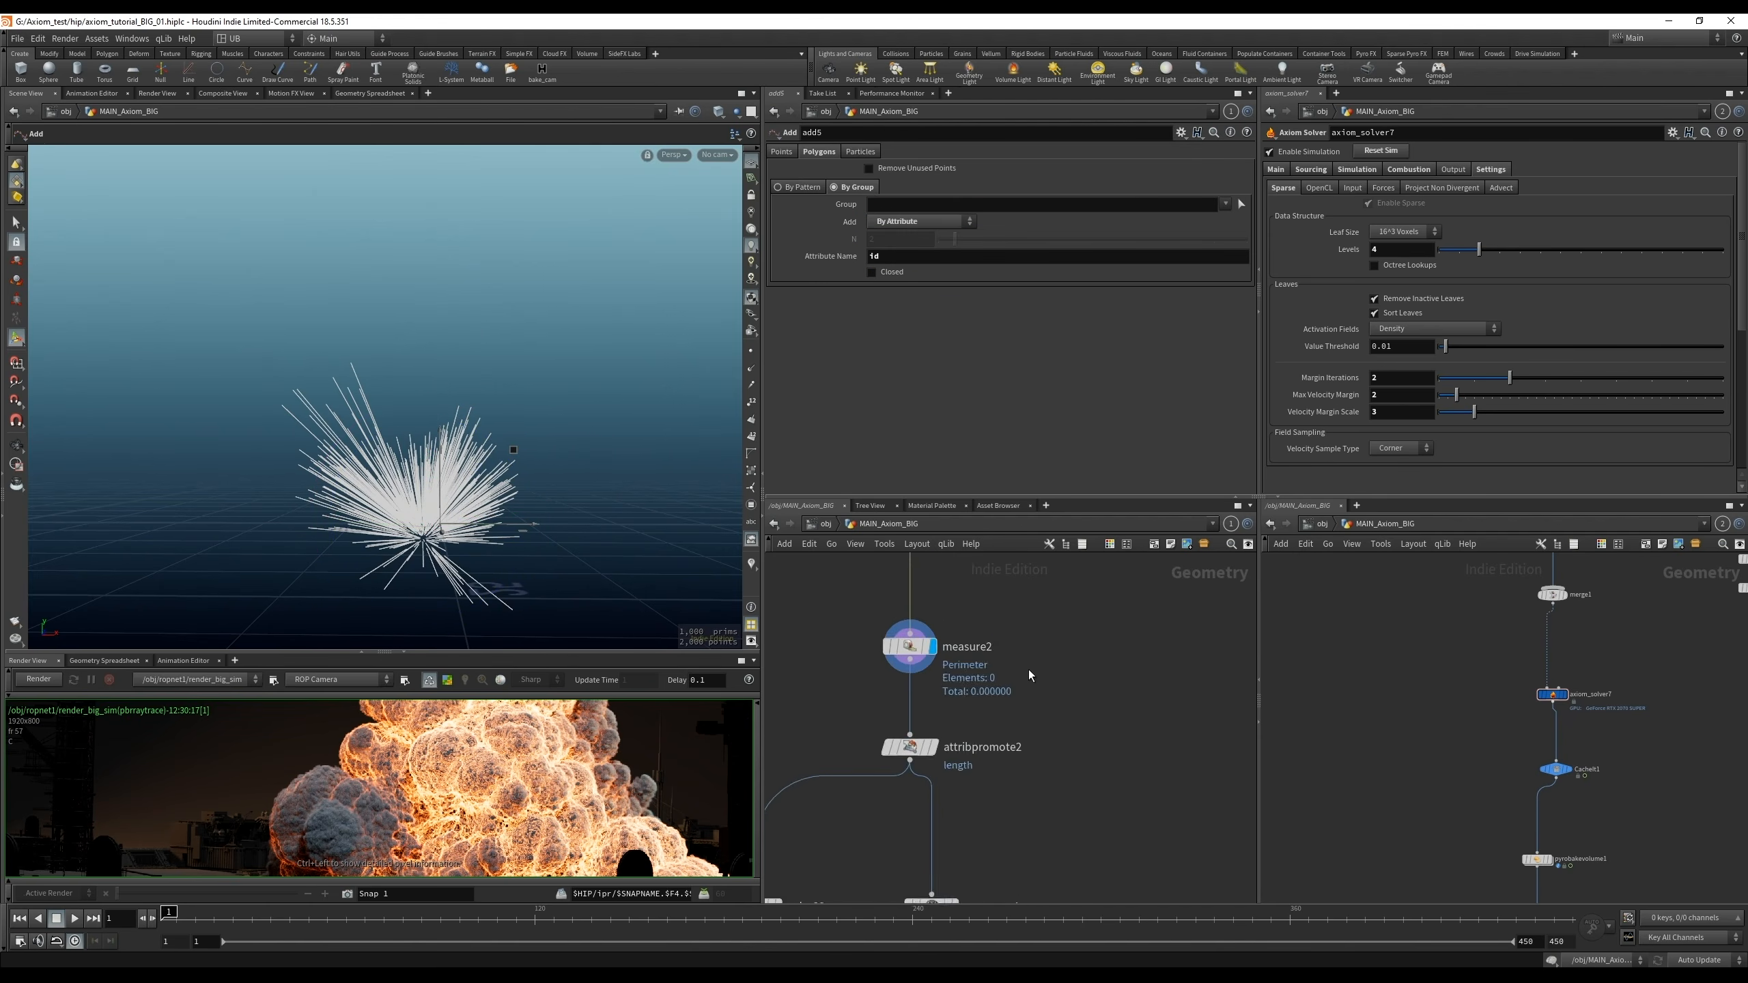
{"action": "left_click_drag", "start_coordinate": [1055, 618], "coordinate": [834, 685]}
{"action": "middle_click_drag", "start_coordinate": [998, 741], "coordinate": [1077, 642]}
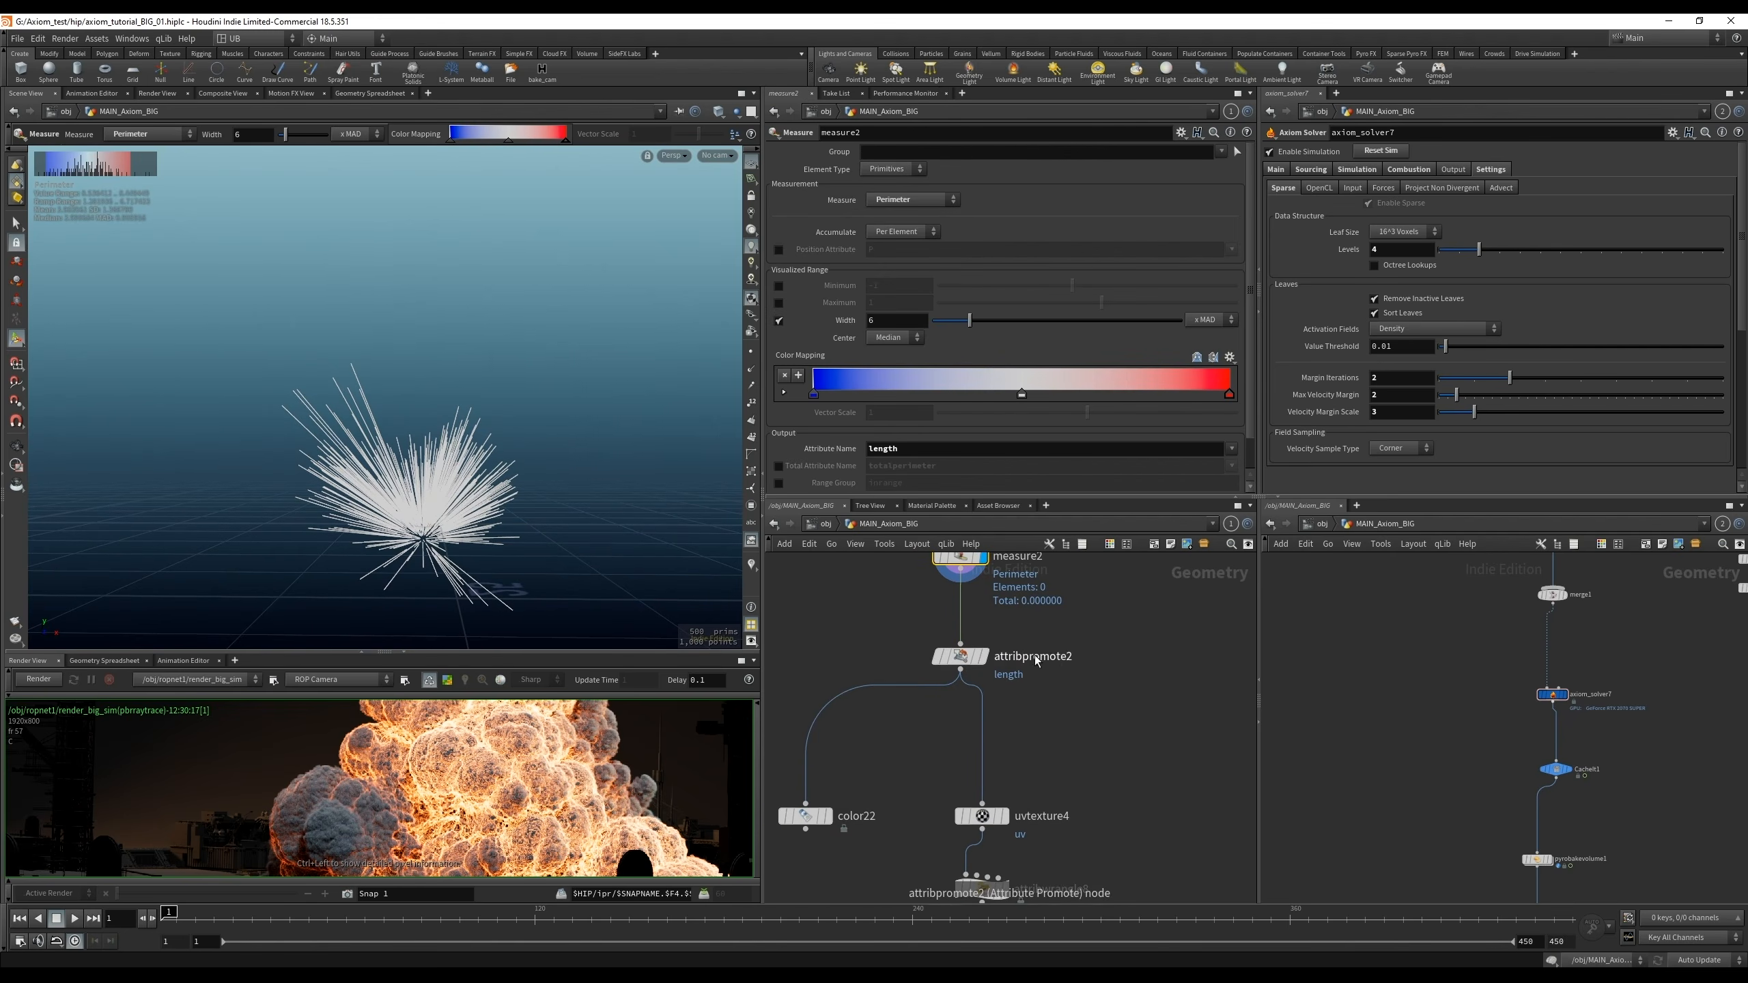
Check attribpromote2's length promotion, and step on to uvtexture4 and attribwrangle8
{"action": "left_click", "coordinate": [957, 656]}
{"action": "middle_click_drag", "start_coordinate": [1038, 734], "coordinate": [1019, 640]}
{"action": "left_click_drag", "start_coordinate": [897, 772], "coordinate": [896, 773]}
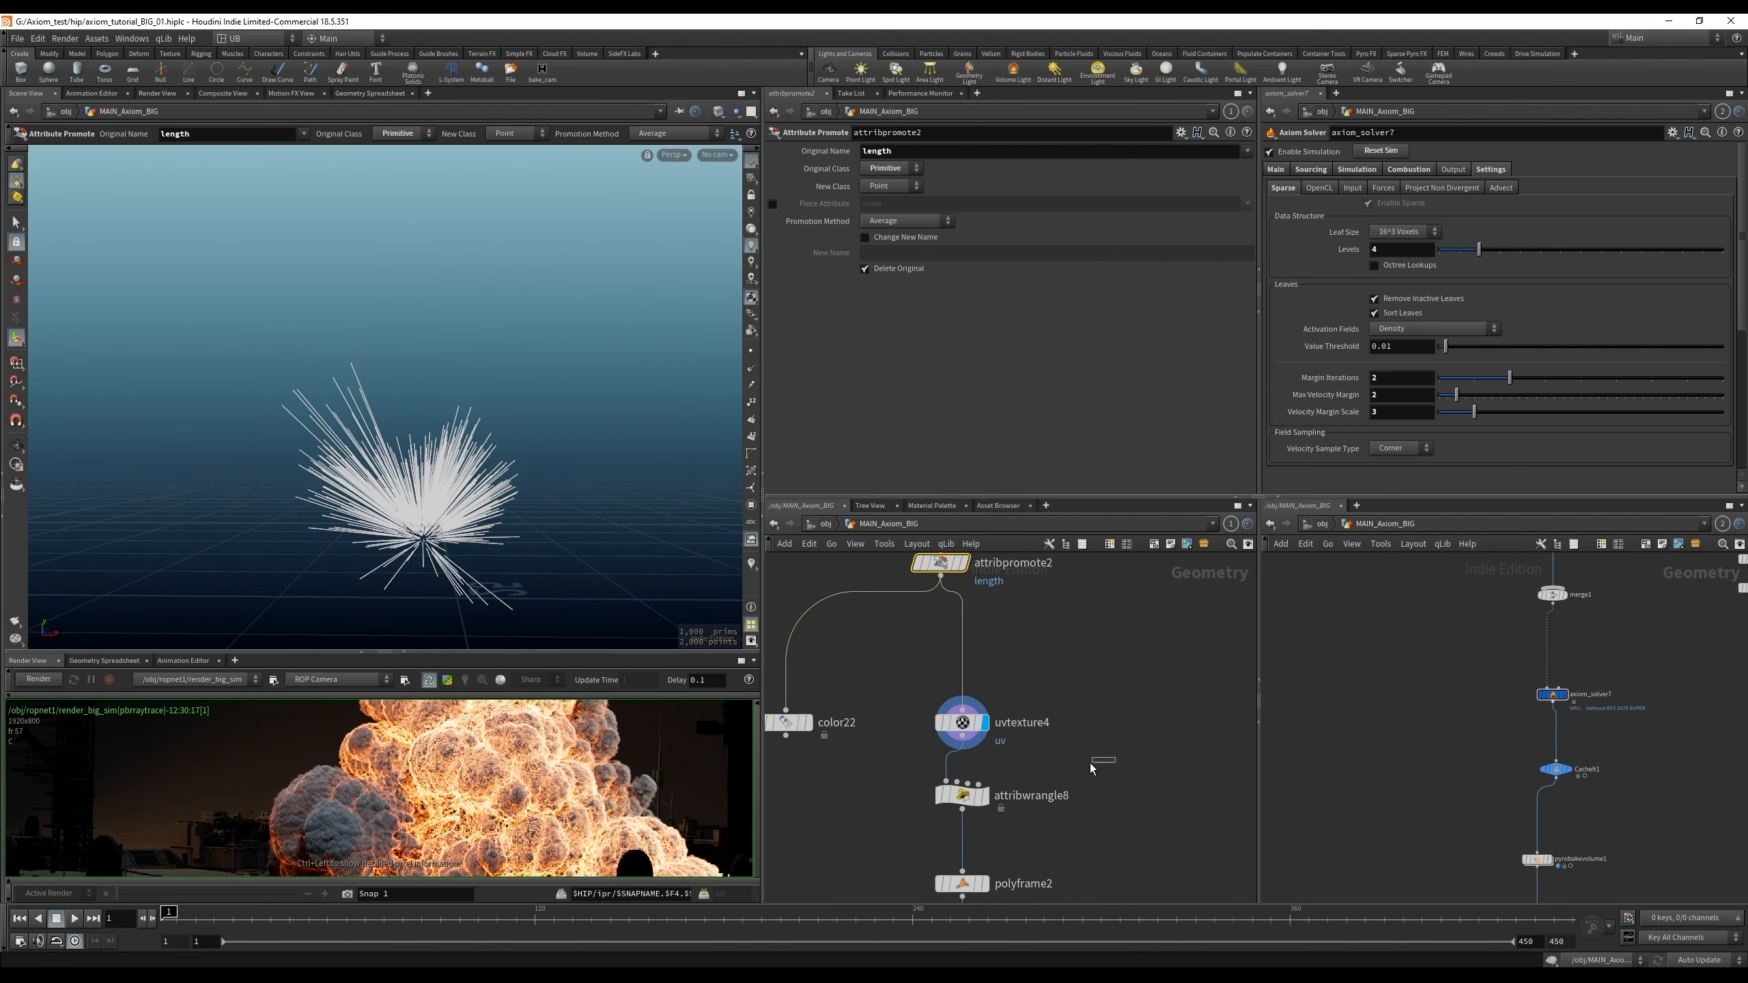
{"action": "middle_click_drag", "start_coordinate": [1079, 742], "coordinate": [1070, 673]}
{"action": "left_click_drag", "start_coordinate": [1096, 689], "coordinate": [926, 767]}
Step through the nodes from polyframe2 down to attribwrangle21 and check its velocity expression
{"action": "middle_click_drag", "start_coordinate": [1071, 799], "coordinate": [1082, 685]}
{"action": "left_click_drag", "start_coordinate": [1083, 686], "coordinate": [960, 723]}
{"action": "left_click_drag", "start_coordinate": [1093, 748], "coordinate": [944, 813]}
{"action": "key", "text": "r"}
{"action": "middle_click_drag", "start_coordinate": [1081, 834], "coordinate": [1081, 708]}
{"action": "left_click_drag", "start_coordinate": [1084, 707], "coordinate": [943, 778]}
{"action": "key", "text": "r"}
{"action": "middle_click_drag", "start_coordinate": [1076, 791], "coordinate": [1054, 668]}
{"action": "scroll", "coordinate": [1054, 670], "scroll_direction": "down", "scroll_amount": 1}
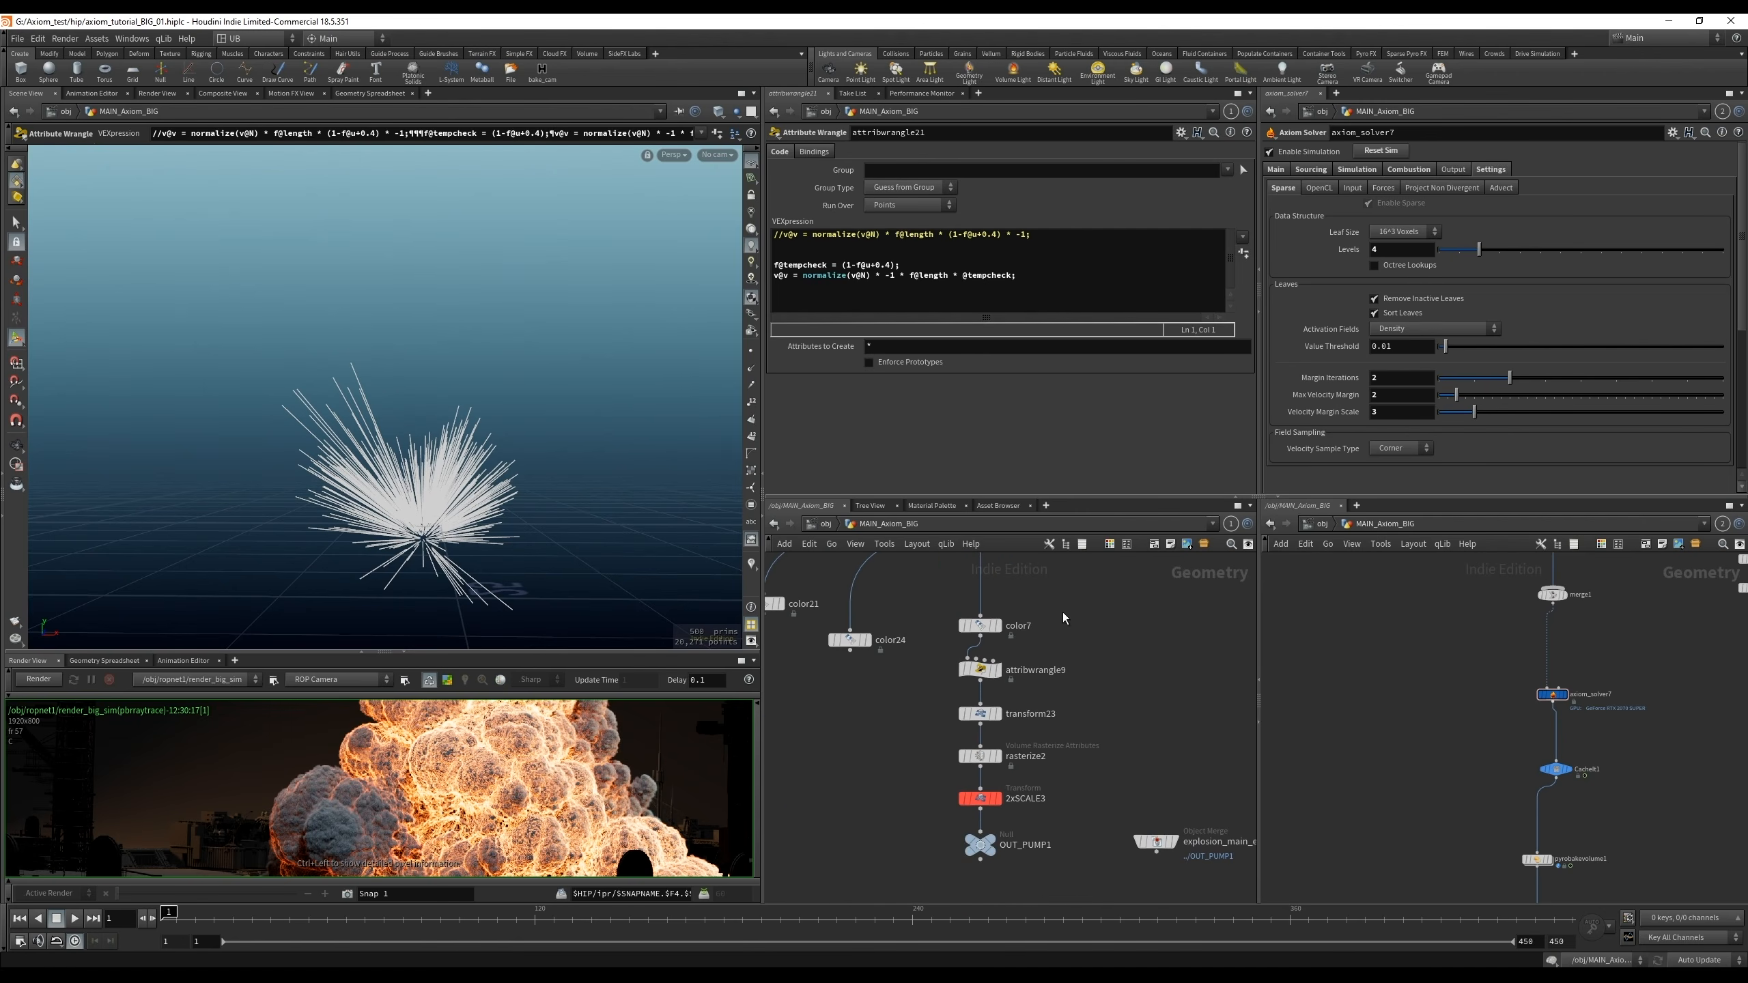
Step the display from color7 through attribwrangle9 to rasterize2 to review the rasterized pump volume
{"action": "left_click_drag", "start_coordinate": [1063, 618], "coordinate": [919, 671]}
{"action": "key", "text": "r"}
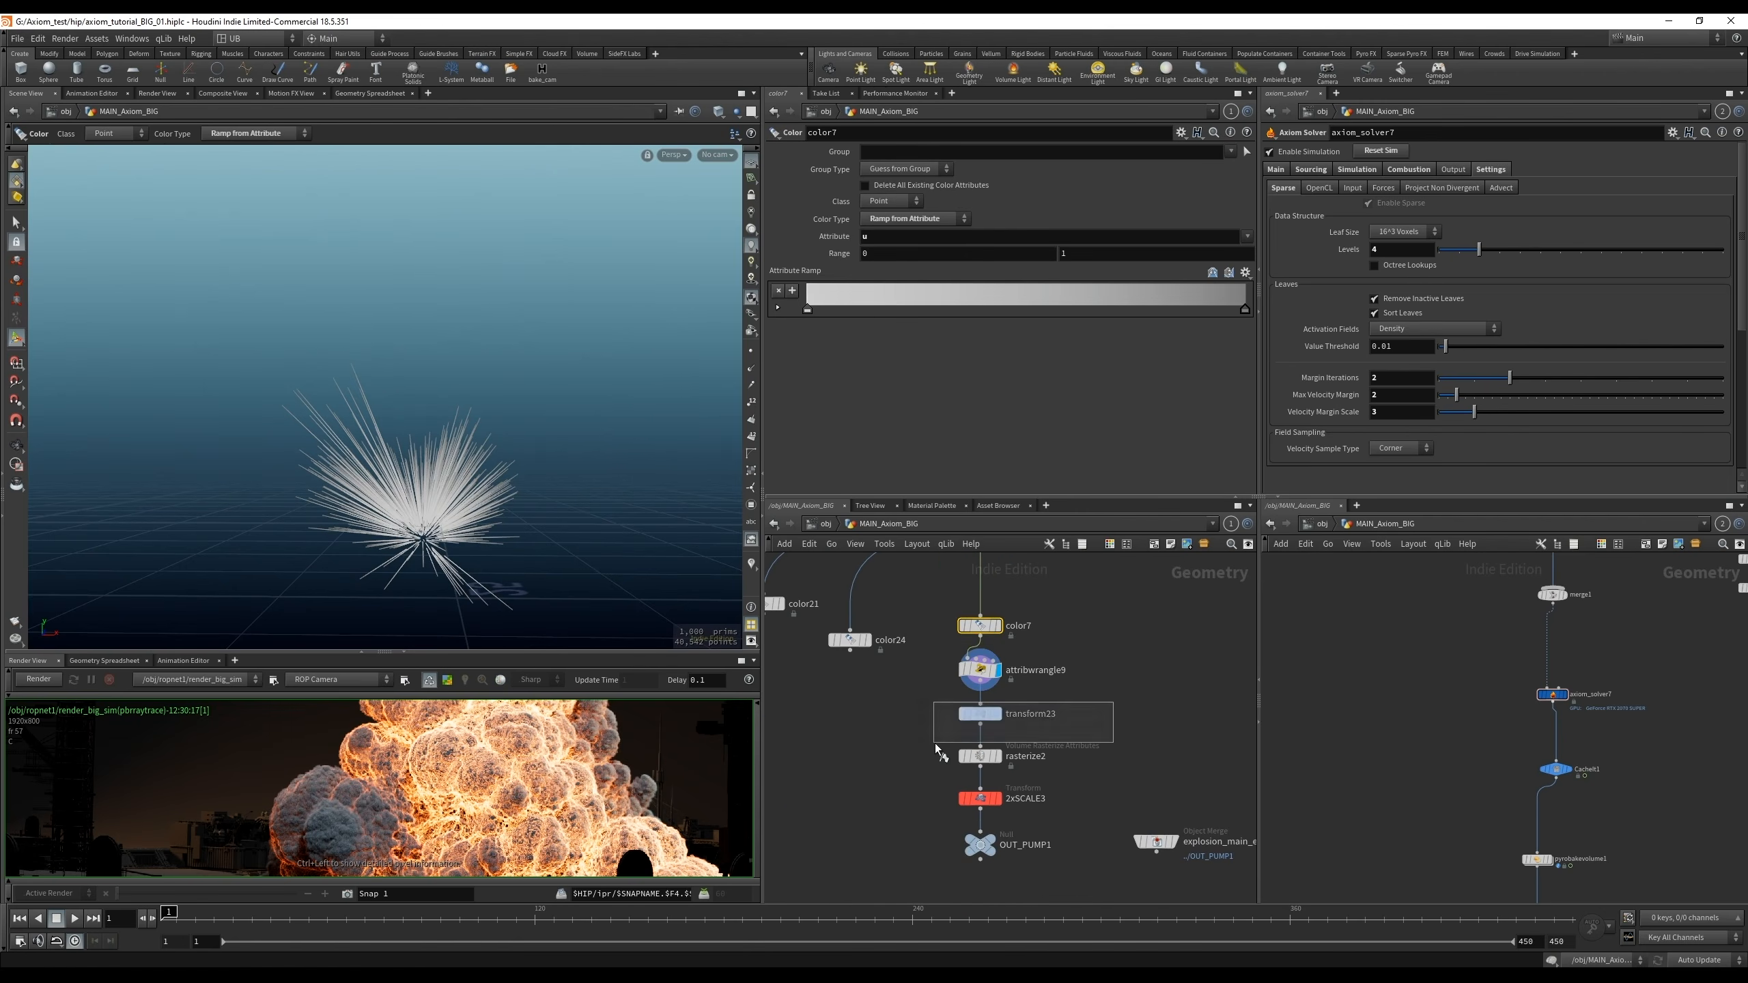
{"action": "key", "text": "r"}
{"action": "left_click_drag", "start_coordinate": [936, 749], "coordinate": [1000, 775]}
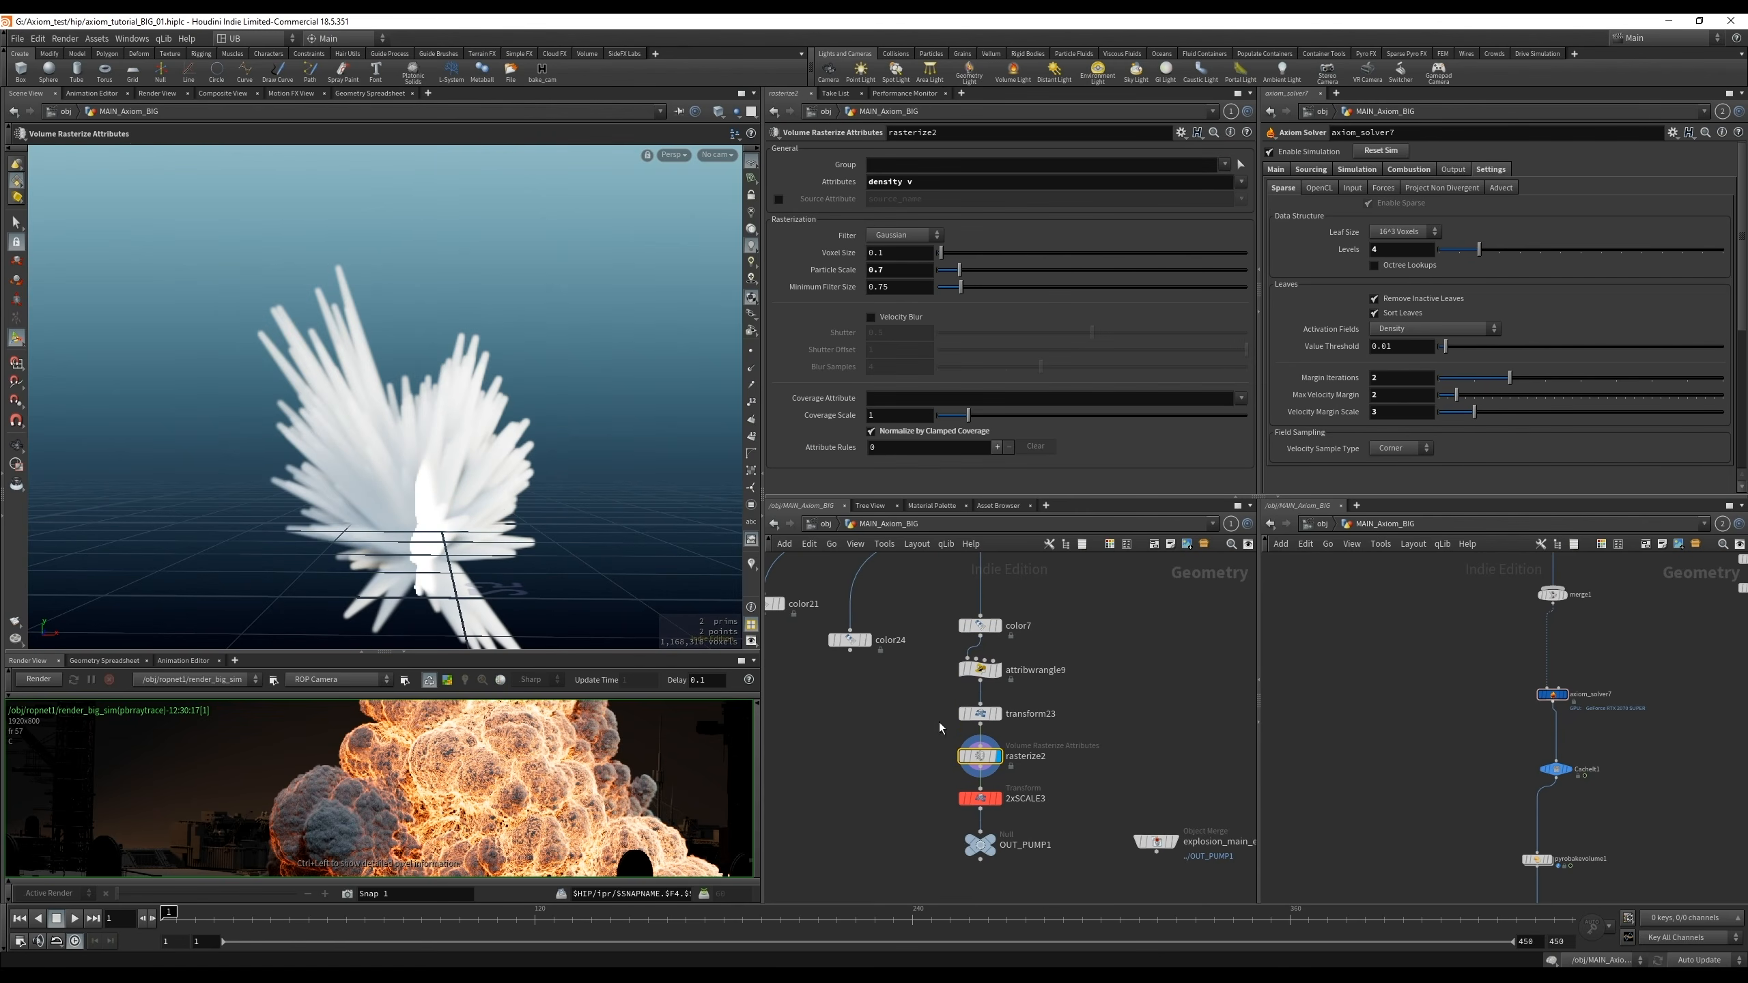
Recheck attribwrangle21's velocity expression and follow the chain down to OUT_PUMP1
{"action": "middle_click_drag", "start_coordinate": [1011, 626], "coordinate": [1097, 723]}
{"action": "left_click_drag", "start_coordinate": [962, 653], "coordinate": [1075, 700]}
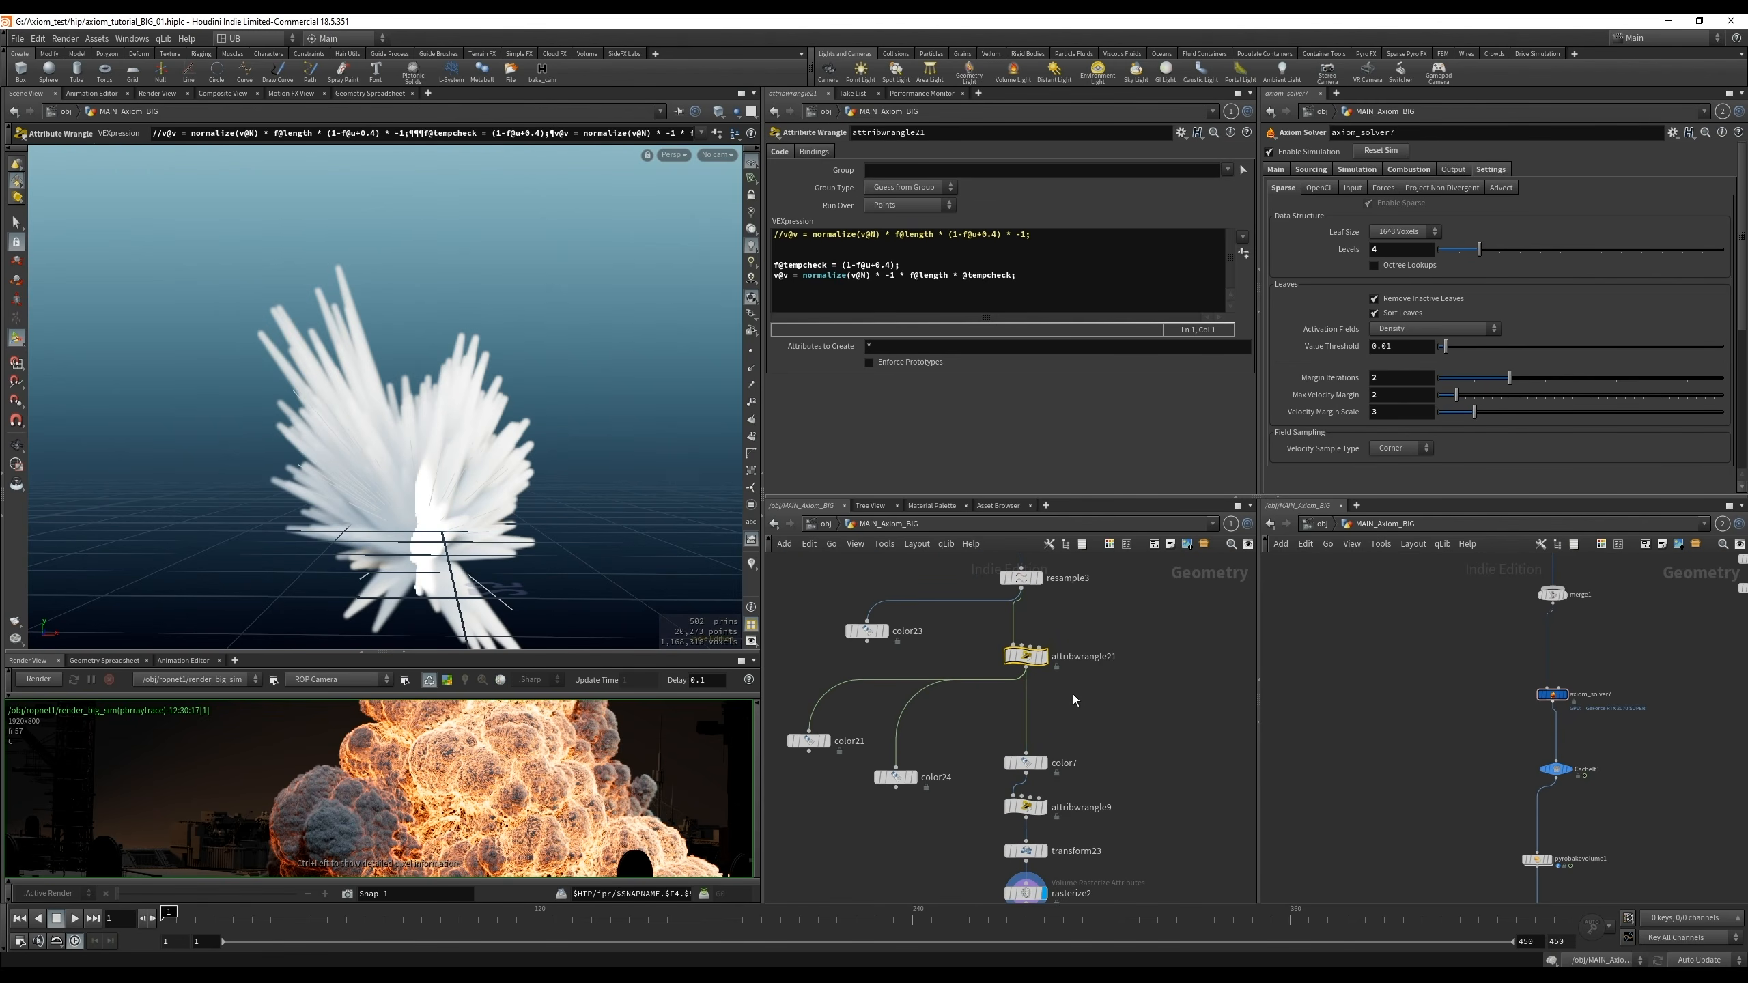
{"action": "middle_click_drag", "start_coordinate": [1109, 712], "coordinate": [1103, 656]}
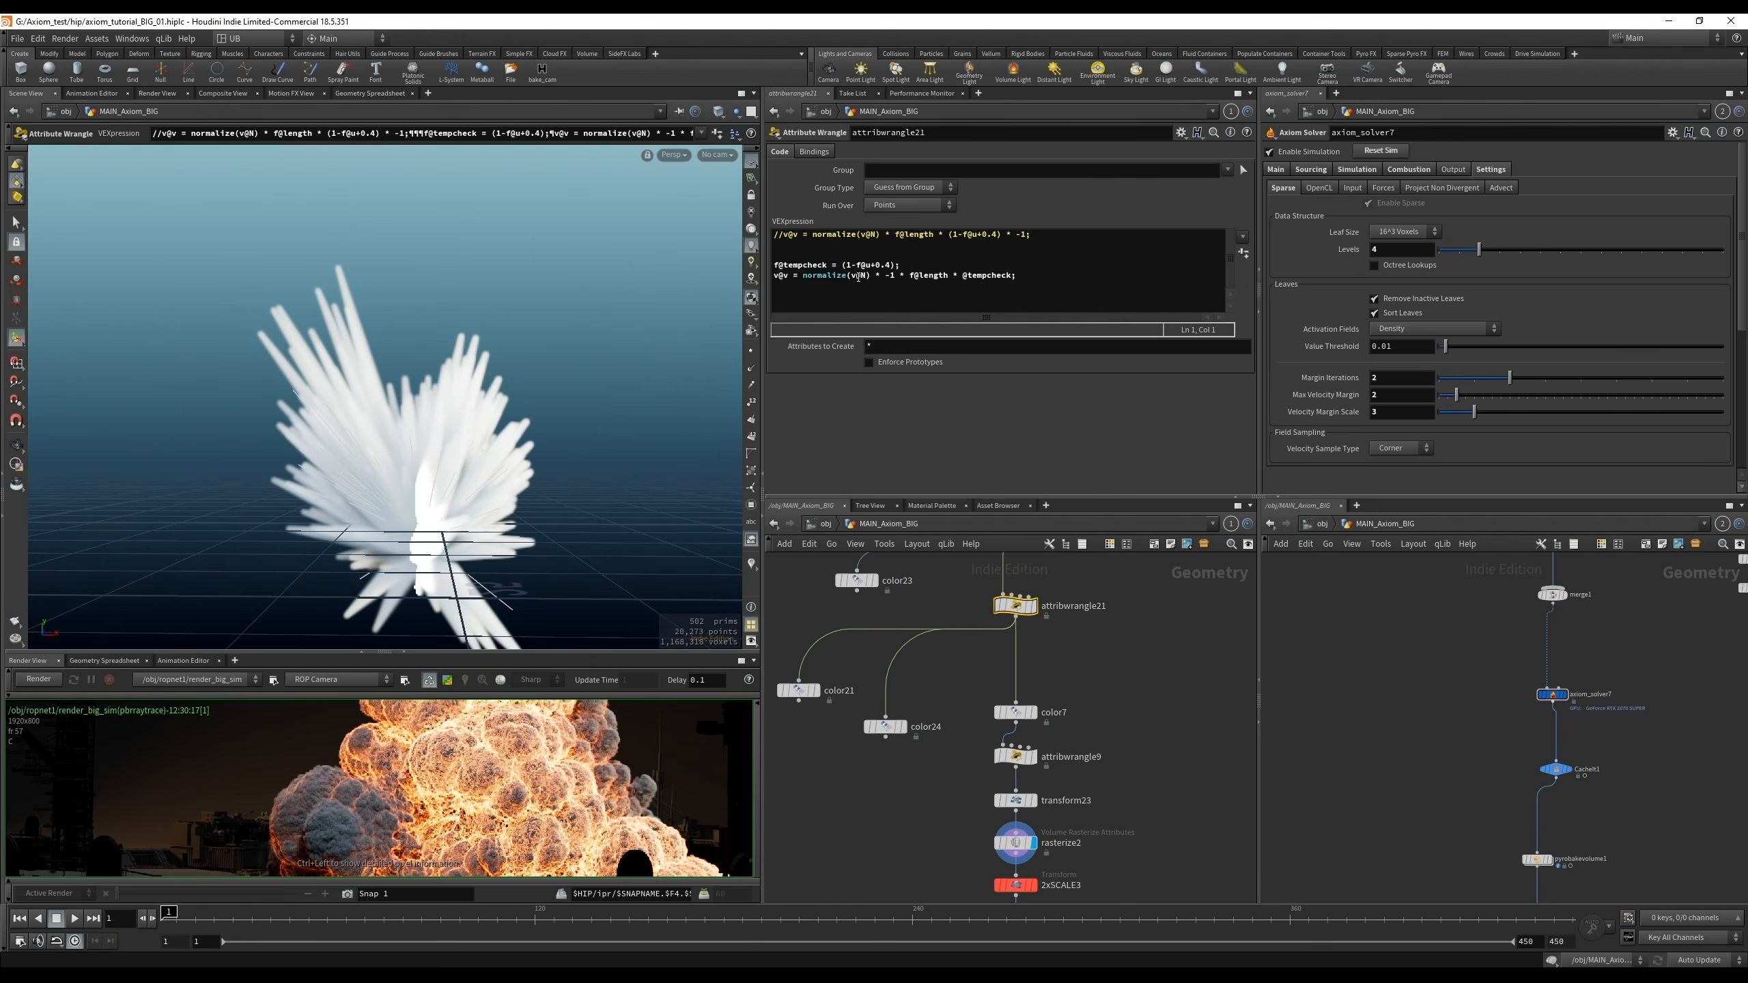
{"action": "middle_click_drag", "start_coordinate": [1077, 699], "coordinate": [1079, 605]}
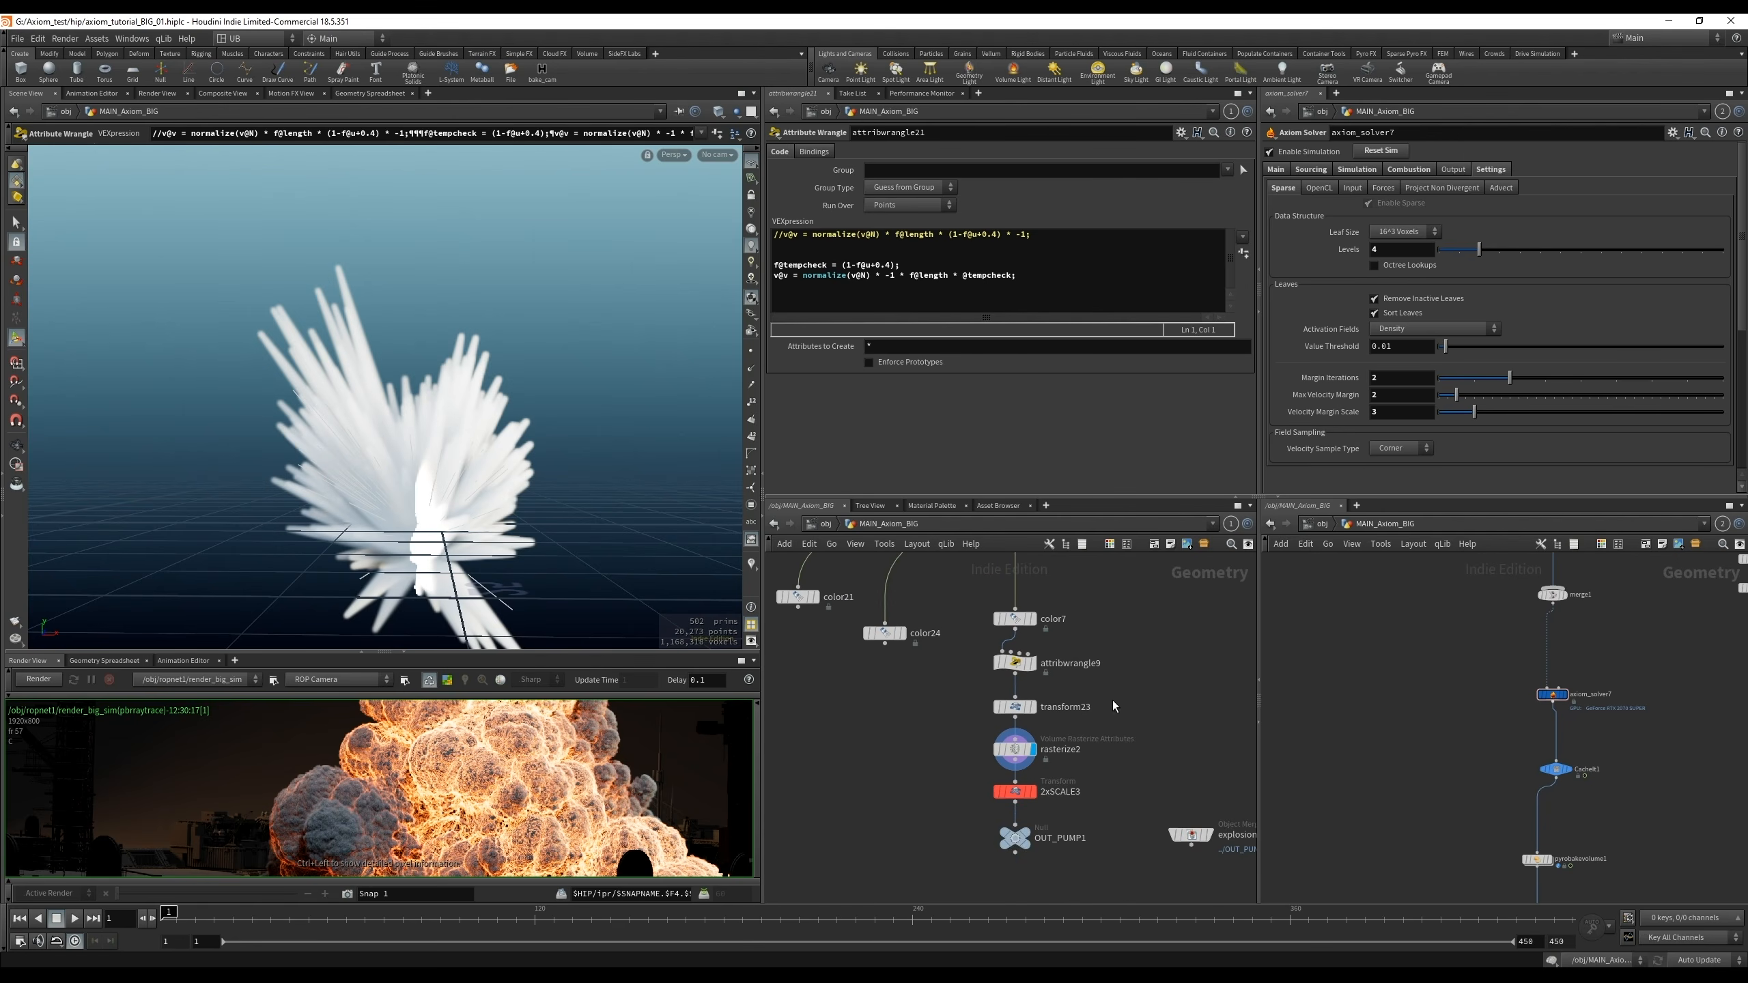
{"action": "middle_click_drag", "start_coordinate": [1123, 740], "coordinate": [1098, 710]}
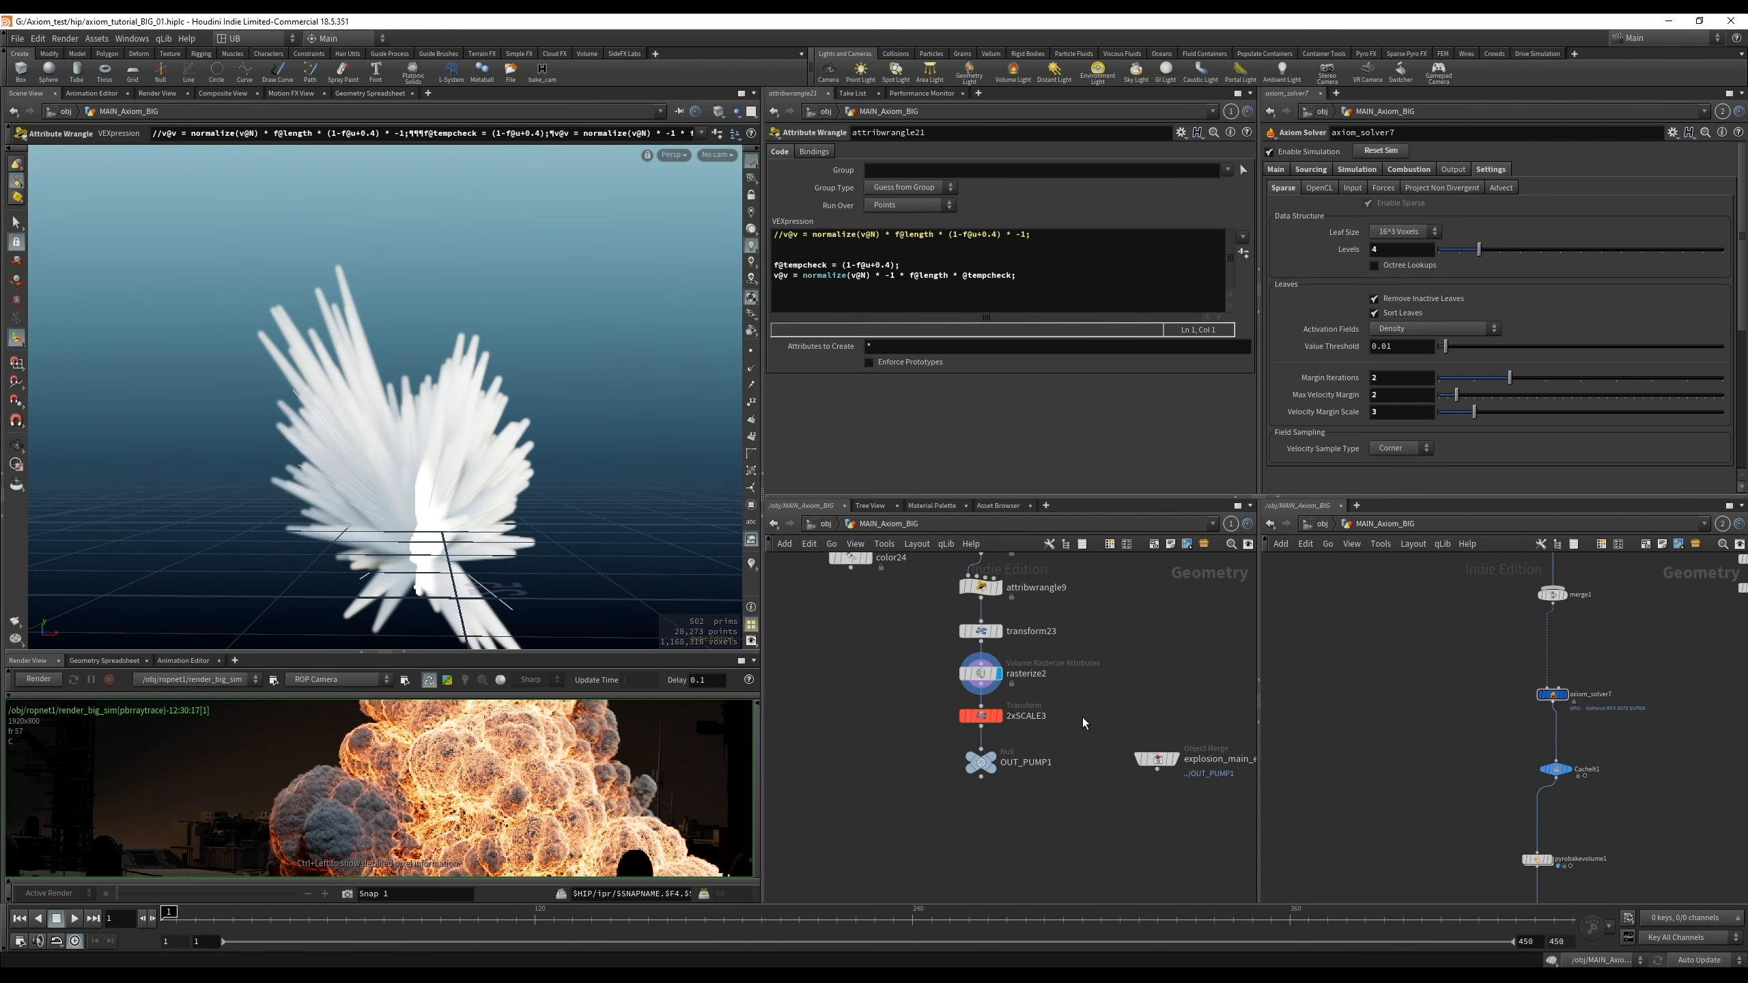
Display OUT_PUMP1 and frame its scaled volume in the viewport
{"action": "scroll", "coordinate": [1066, 712], "scroll_direction": "down", "scroll_amount": 1}
{"action": "key", "text": "r"}
{"action": "left_click_drag", "start_coordinate": [1077, 734], "coordinate": [1059, 745]}
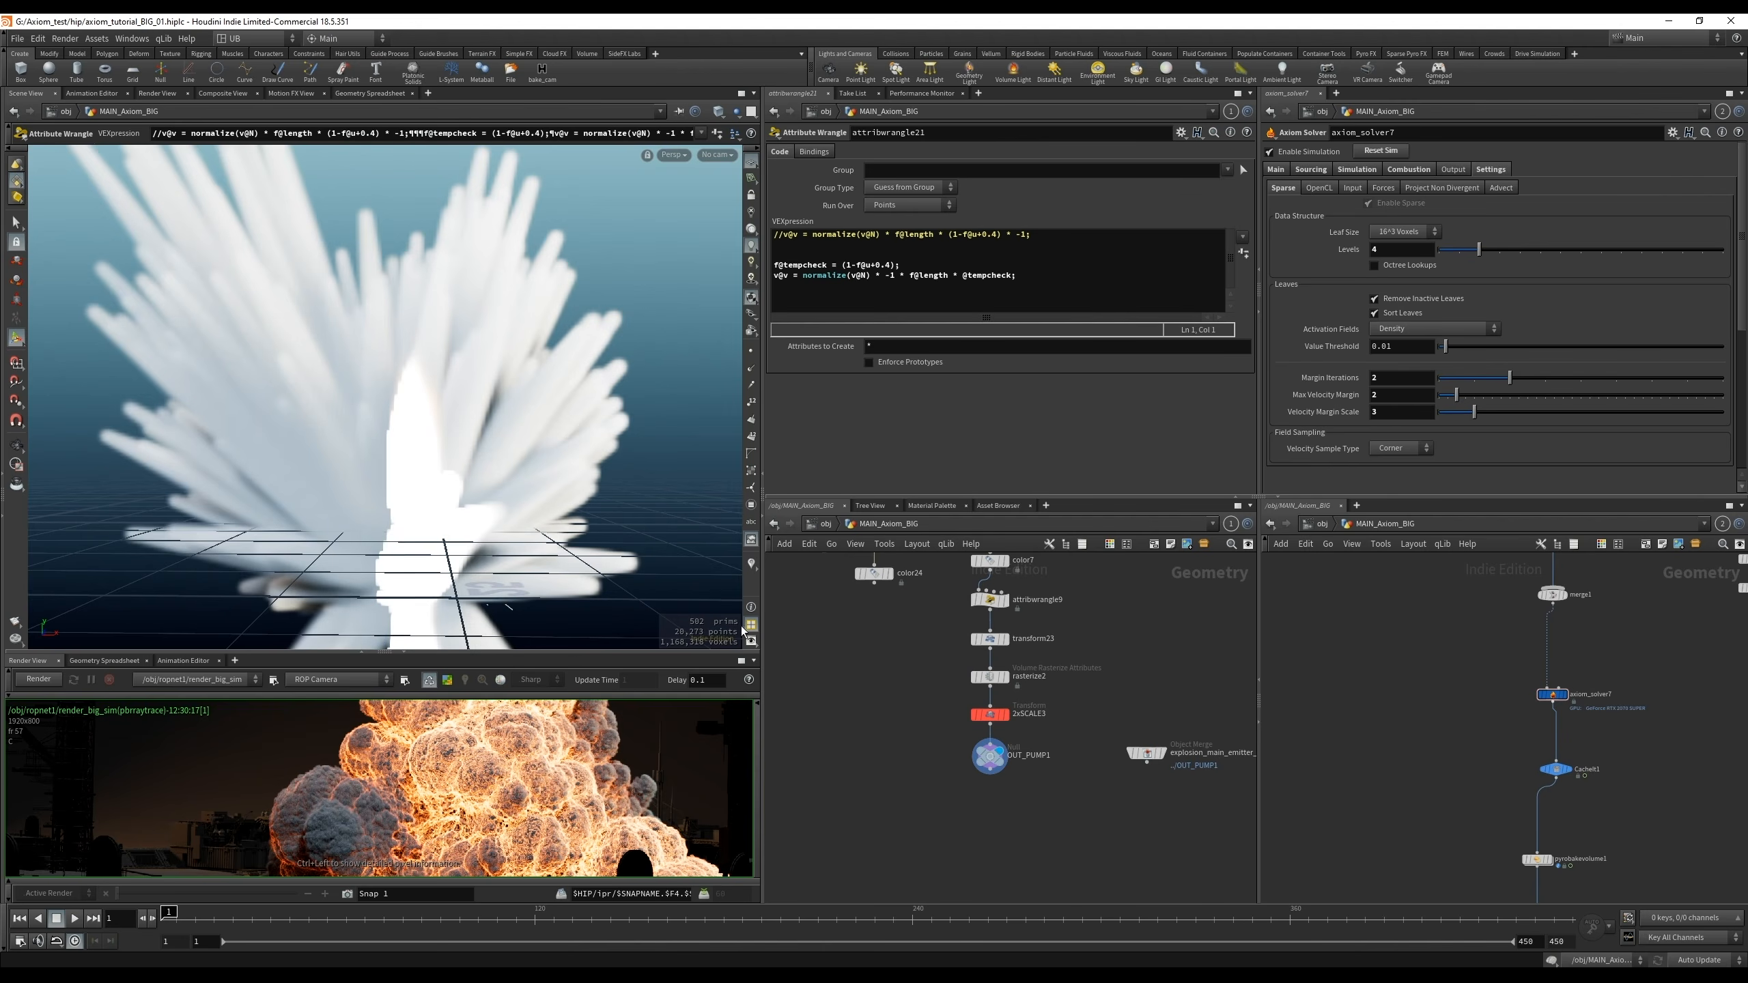
{"action": "key", "text": "space+g"}
Look over the pump chain around attribwrangle21, then select OUT_PUMP1 and view its volume from another angle
{"action": "middle_click_drag", "start_coordinate": [1122, 627], "coordinate": [1079, 758]}
{"action": "scroll", "coordinate": [1021, 723], "scroll_direction": "up", "scroll_amount": 3}
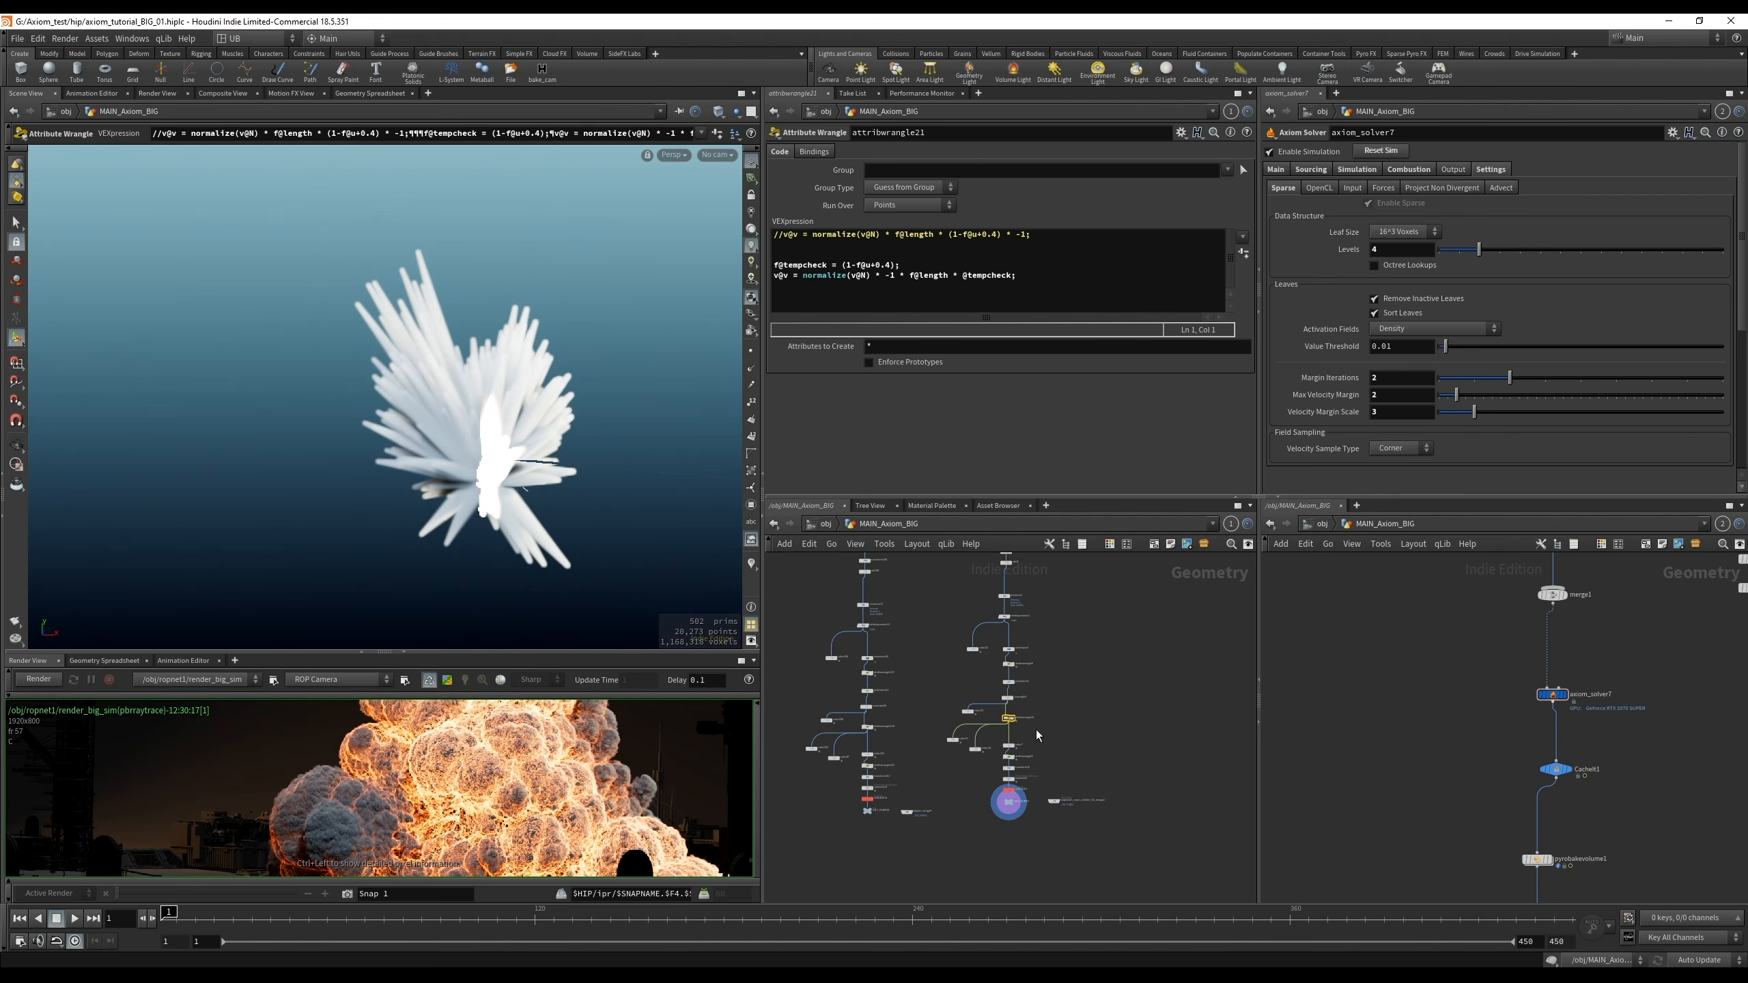
{"action": "scroll", "coordinate": [1037, 736], "scroll_direction": "up", "scroll_amount": 3}
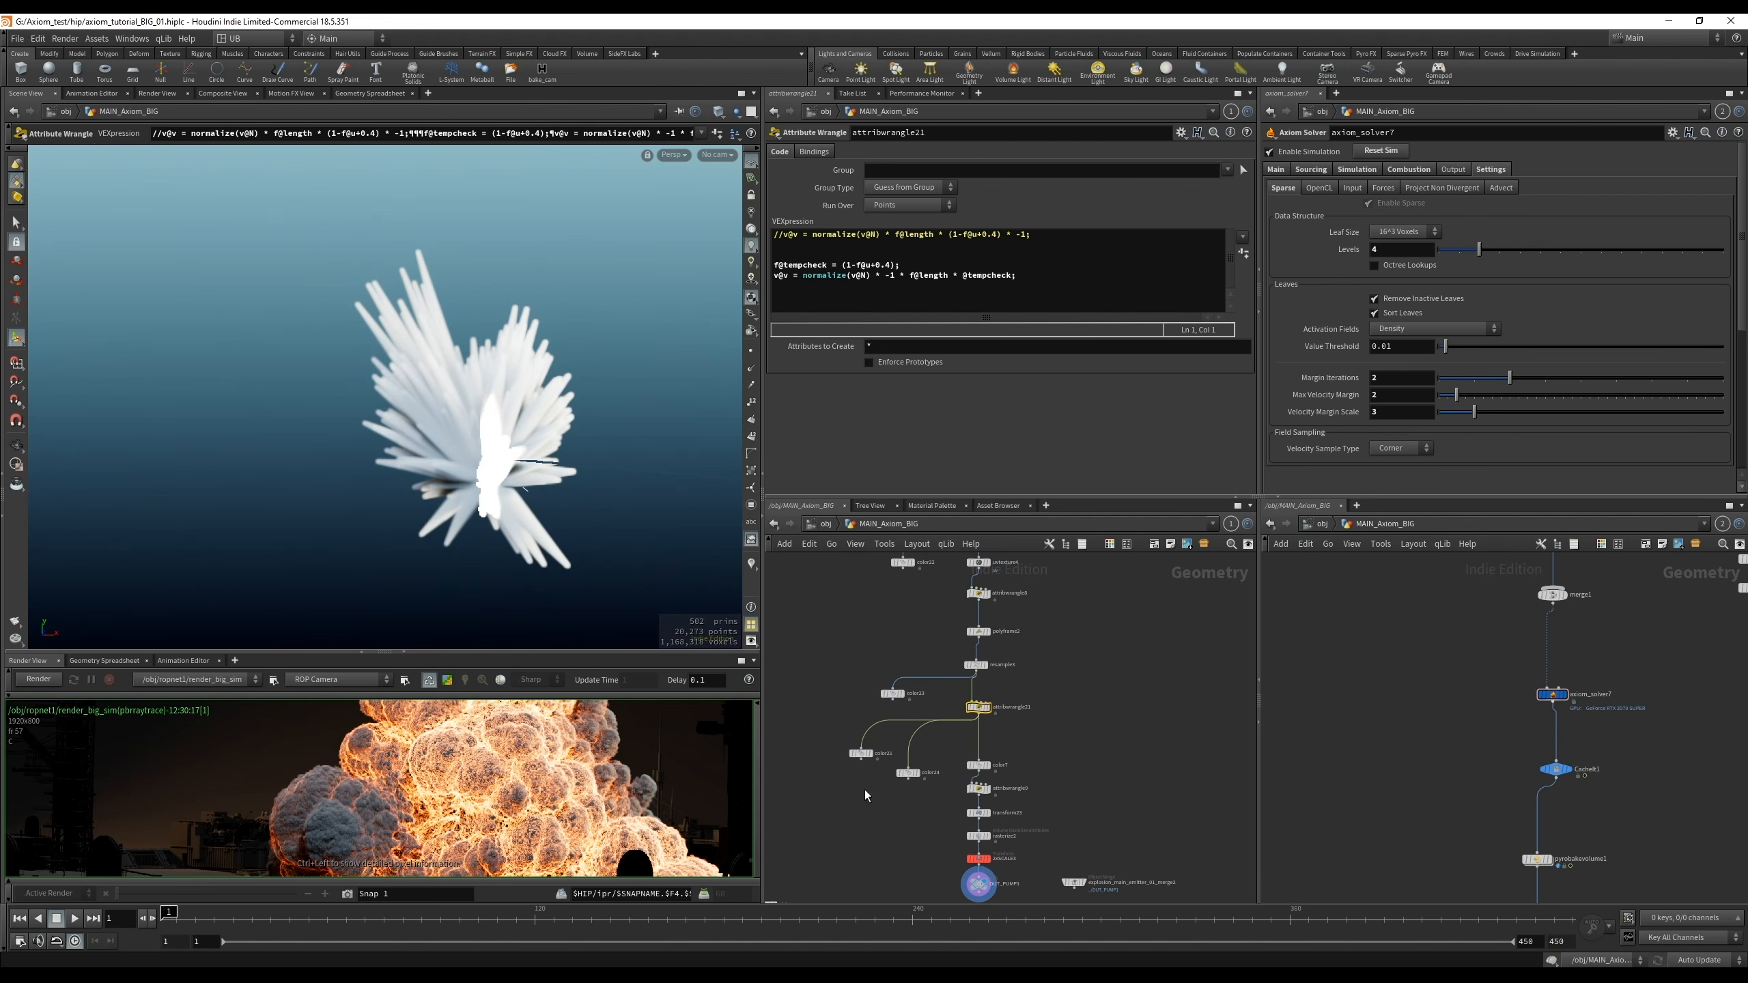
{"action": "scroll", "coordinate": [866, 796], "scroll_direction": "up", "scroll_amount": 2}
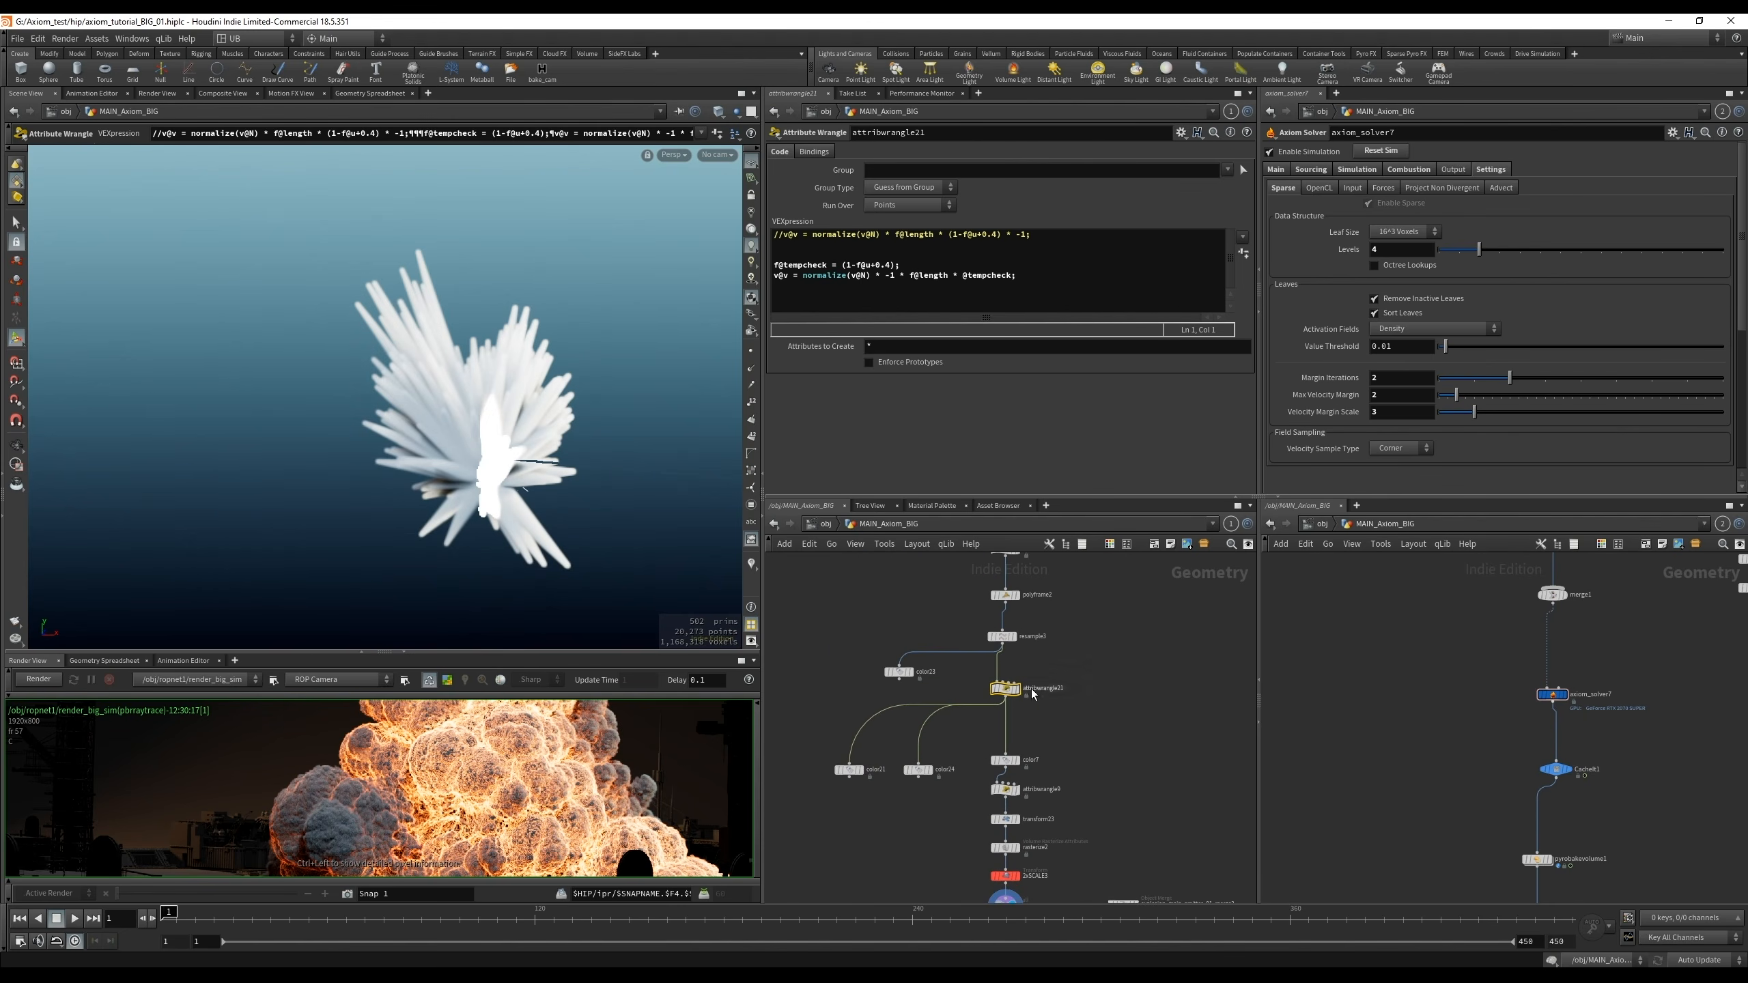
{"action": "middle_click_drag", "start_coordinate": [1091, 735], "coordinate": [1052, 656]}
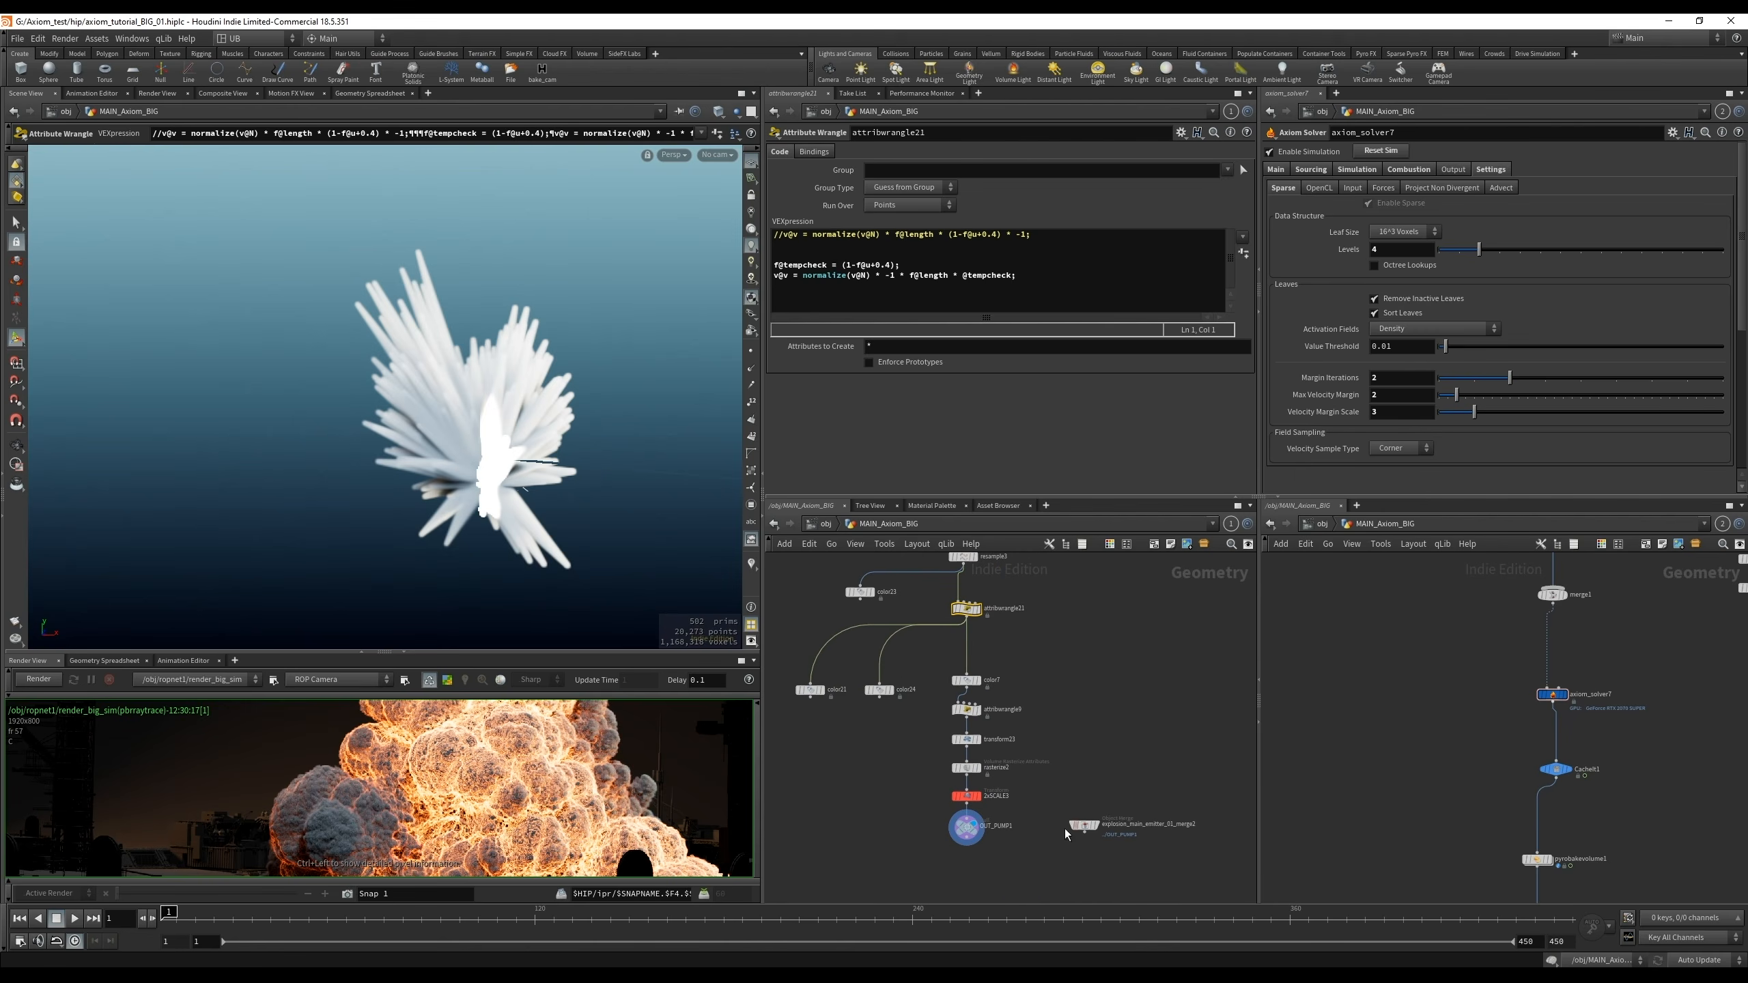
{"action": "left_click_drag", "start_coordinate": [1070, 828], "coordinate": [1068, 830]}
{"action": "middle_click_drag", "start_coordinate": [1031, 677], "coordinate": [1034, 658]}
{"action": "left_click_drag", "start_coordinate": [971, 662], "coordinate": [971, 648]}
{"action": "left_click", "coordinate": [1033, 699]}
{"action": "scroll", "coordinate": [1038, 782], "scroll_direction": "up", "scroll_amount": 1}
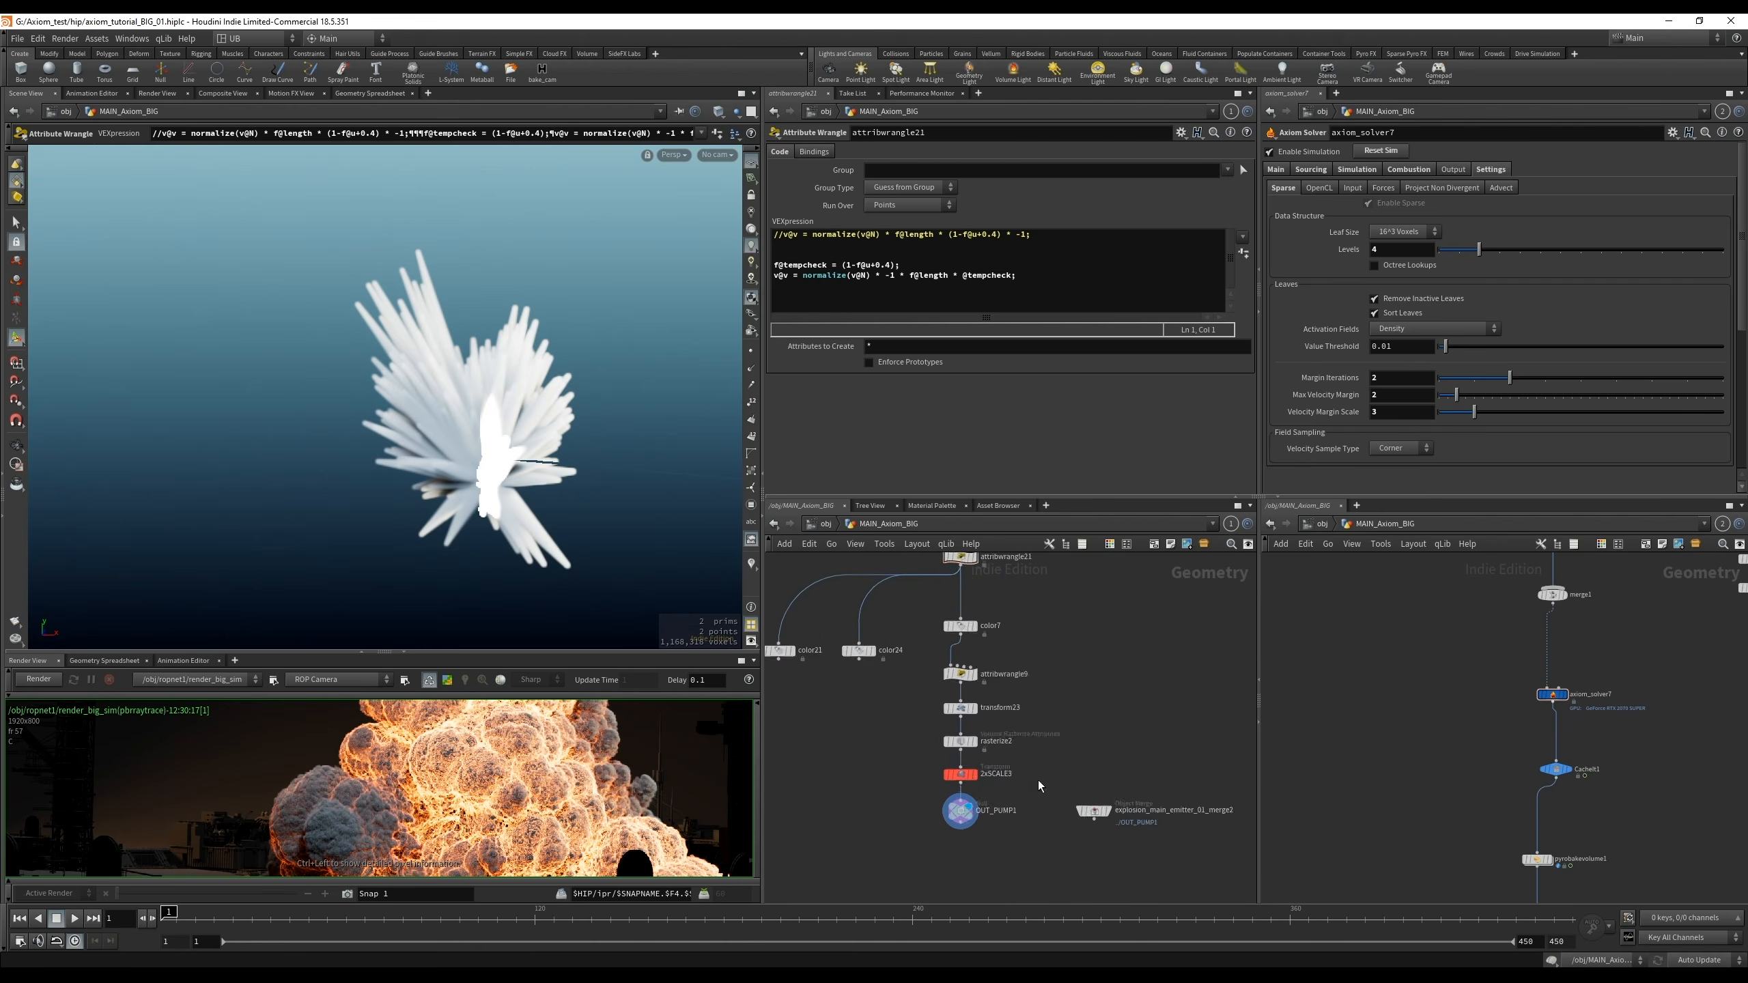
{"action": "left_click_drag", "start_coordinate": [1038, 781], "coordinate": [941, 836]}
{"action": "left_click_drag", "start_coordinate": [449, 463], "coordinate": [482, 581], "text": "alt"}
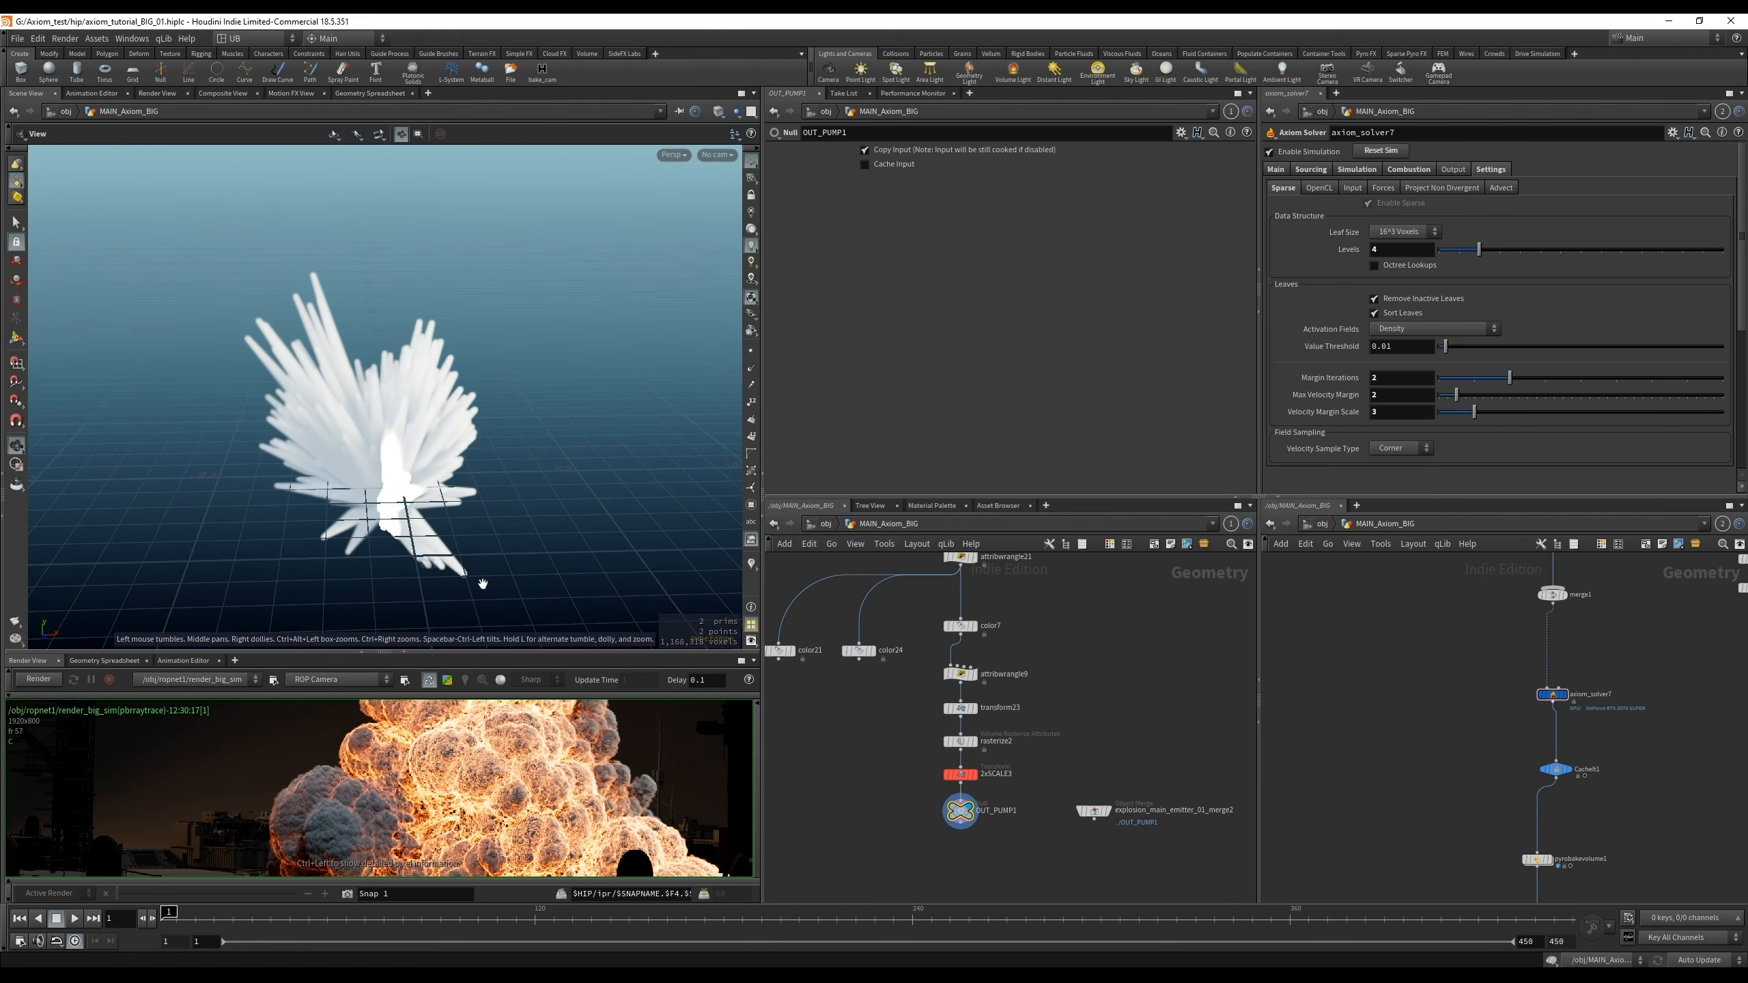
Go to the source setup networks and display explosion_main_emitter_01_merge1
{"action": "middle_click_drag", "start_coordinate": [1033, 700], "coordinate": [1045, 724]}
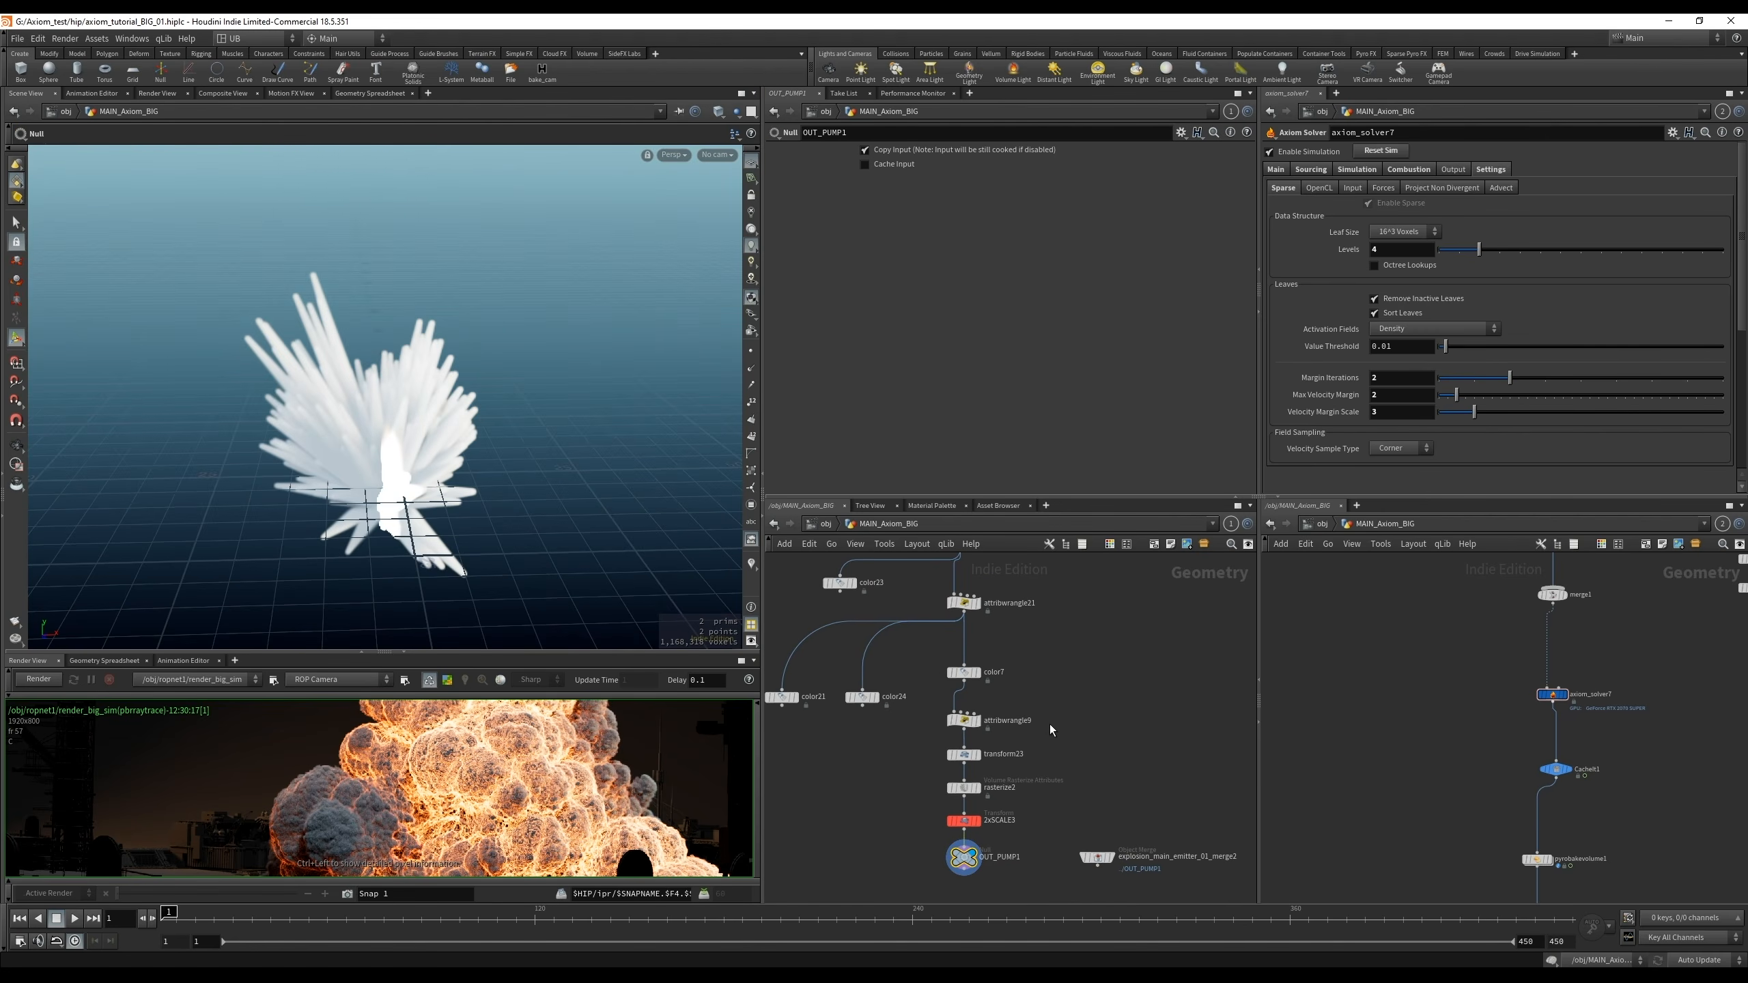
{"action": "scroll", "coordinate": [1051, 726], "scroll_direction": "down", "scroll_amount": 6}
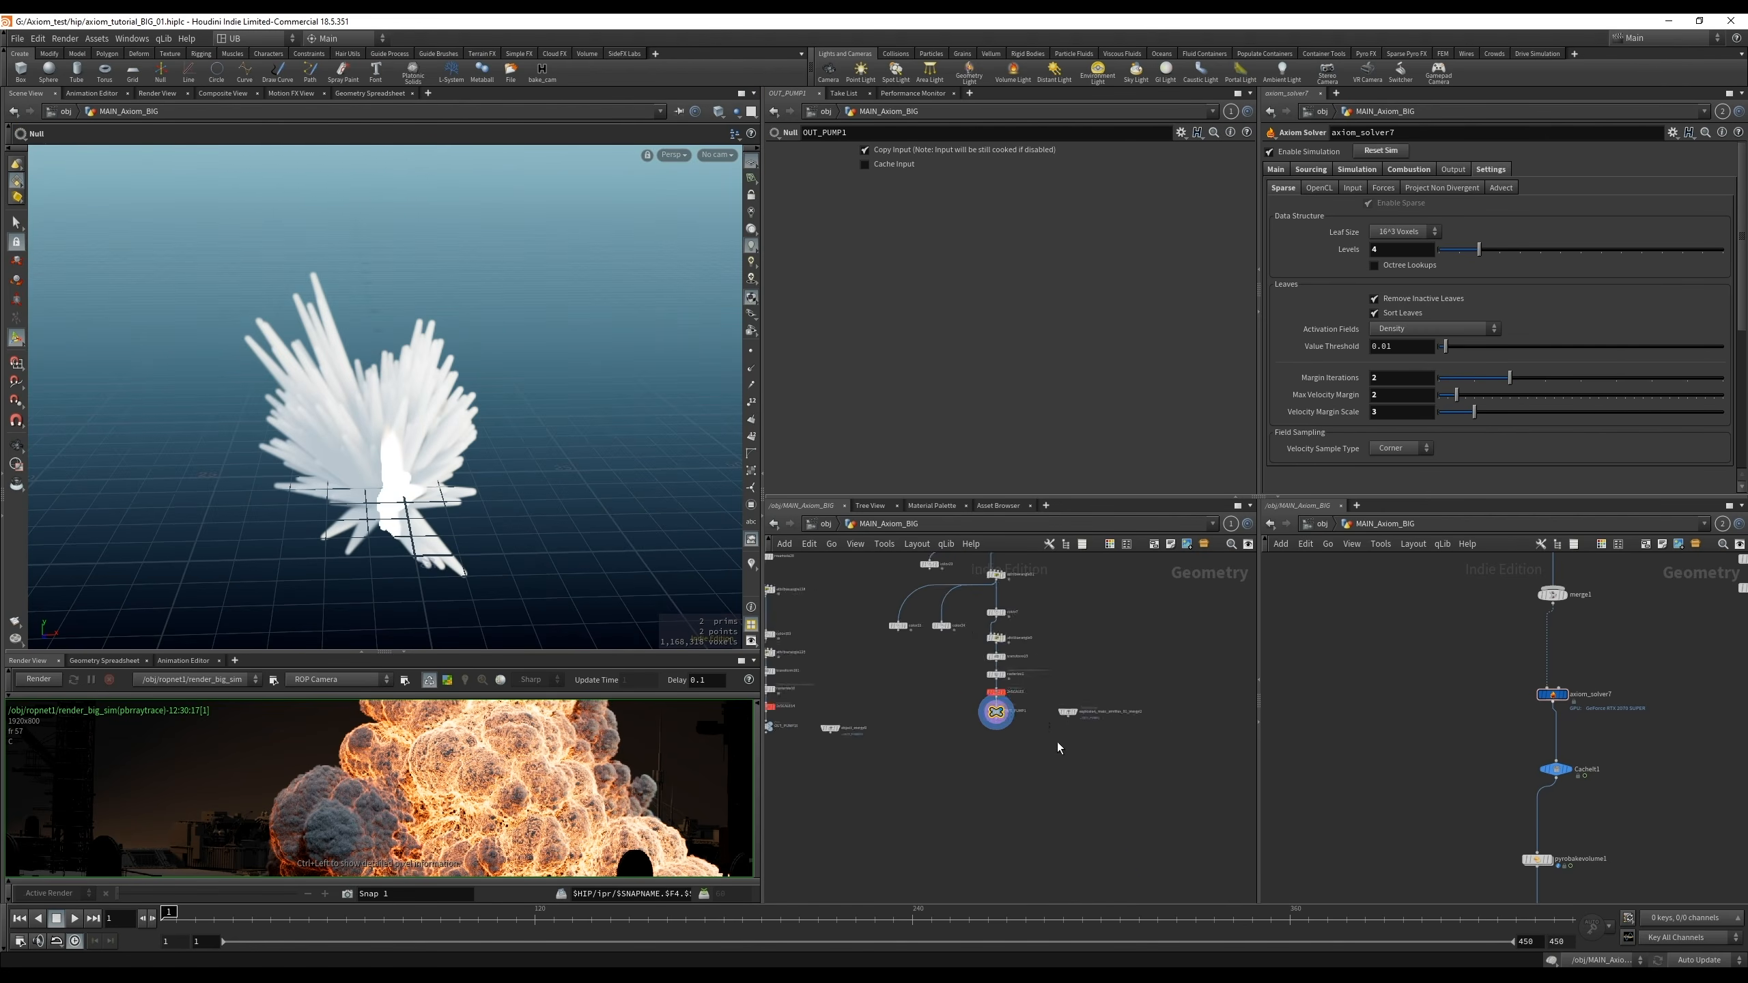
{"action": "key", "text": "l"}
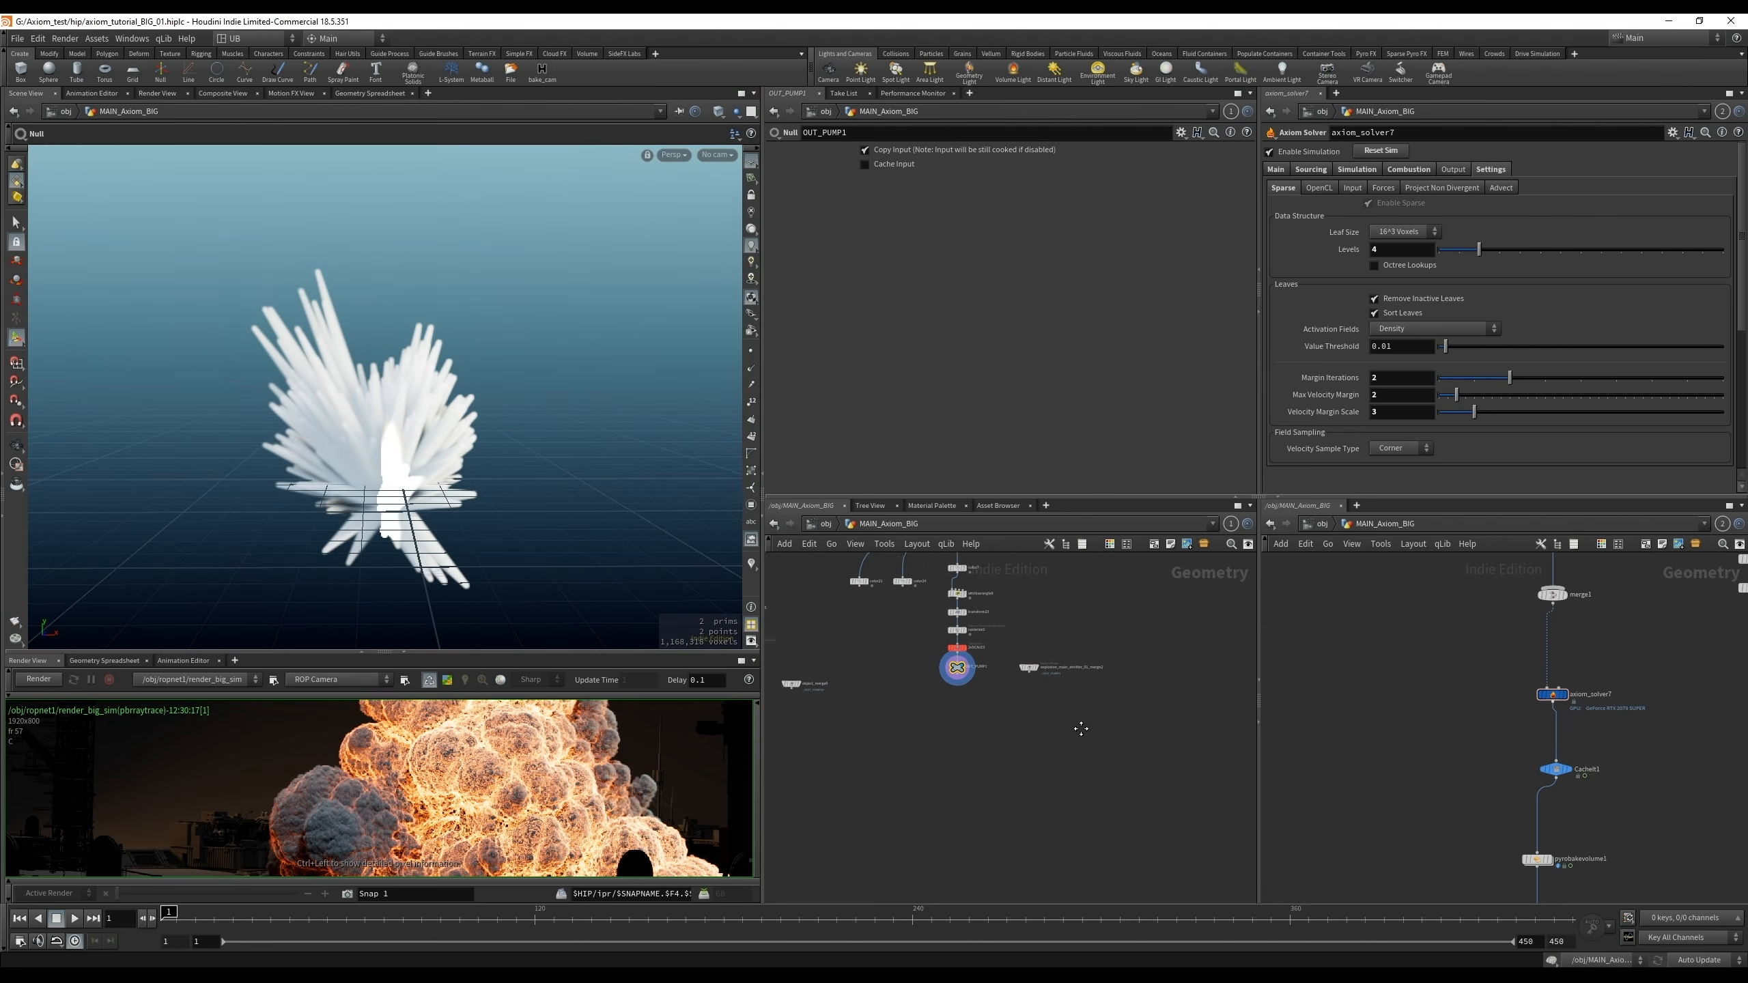
{"action": "middle_click_drag", "start_coordinate": [1060, 772], "coordinate": [956, 640]}
{"action": "middle_click_drag", "start_coordinate": [1039, 740], "coordinate": [989, 643]}
{"action": "scroll", "coordinate": [989, 643], "scroll_direction": "up", "scroll_amount": 7}
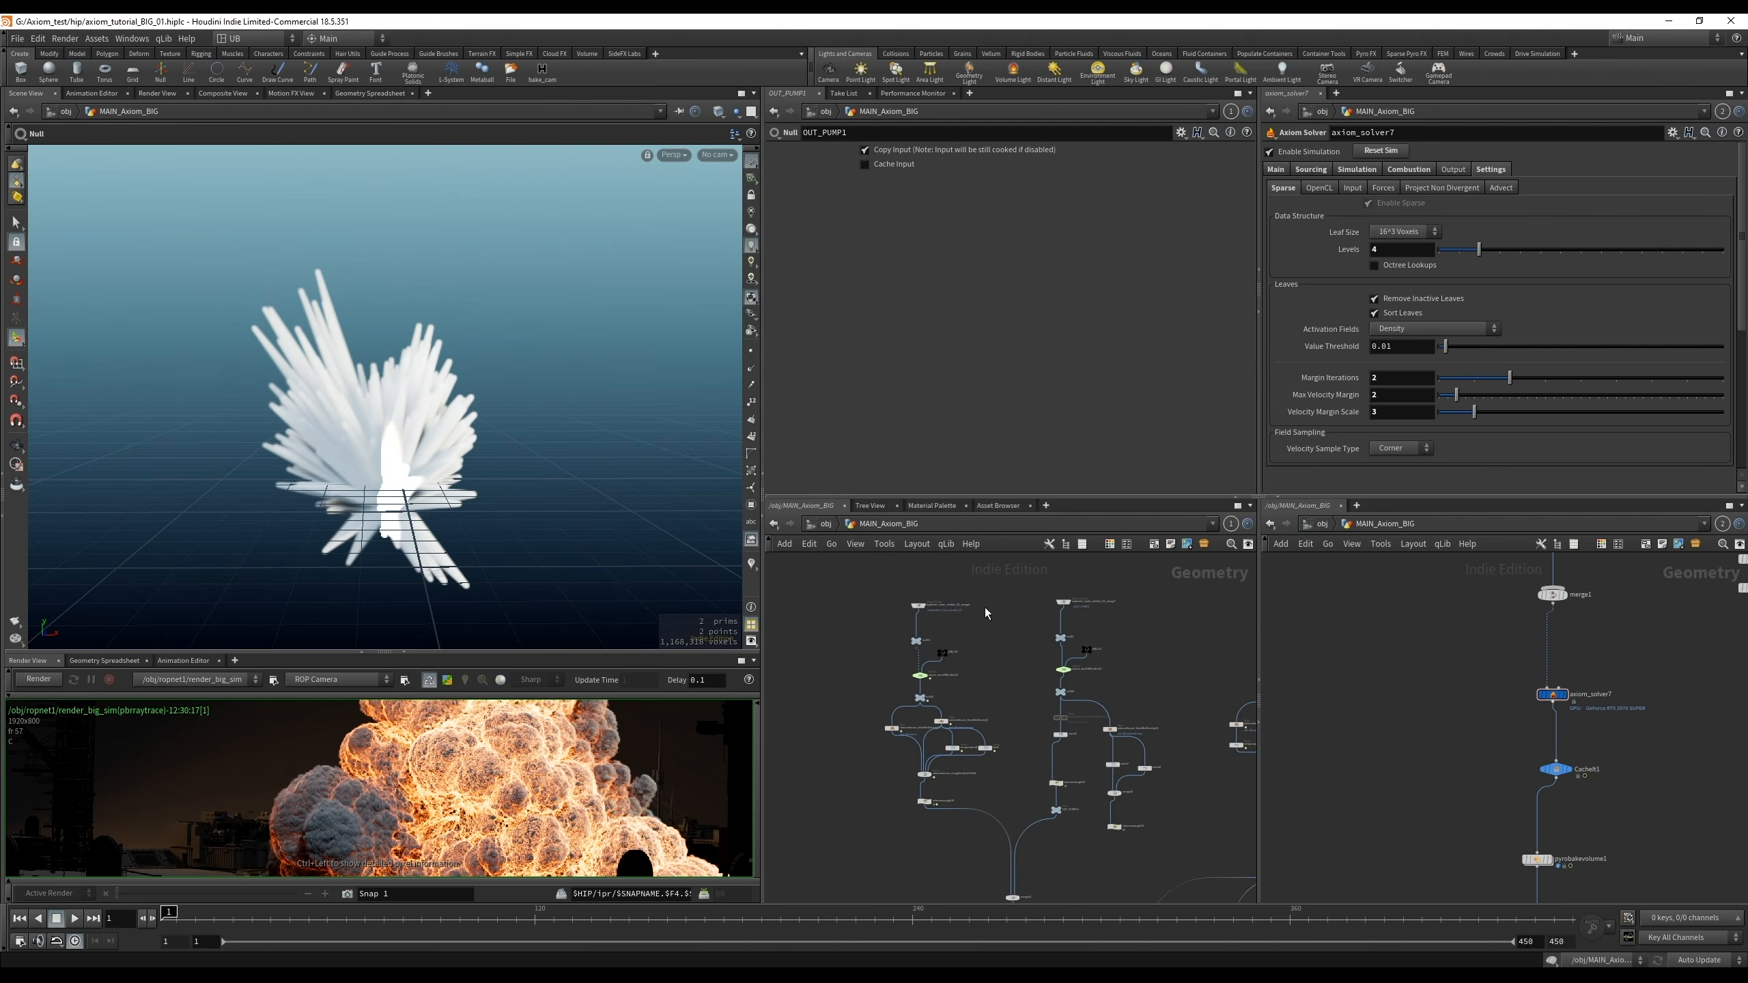
{"action": "left_click_drag", "start_coordinate": [959, 575], "coordinate": [912, 600]}
{"action": "key", "text": "r"}
{"action": "middle_click_drag", "start_coordinate": [1028, 613], "coordinate": [933, 679]}
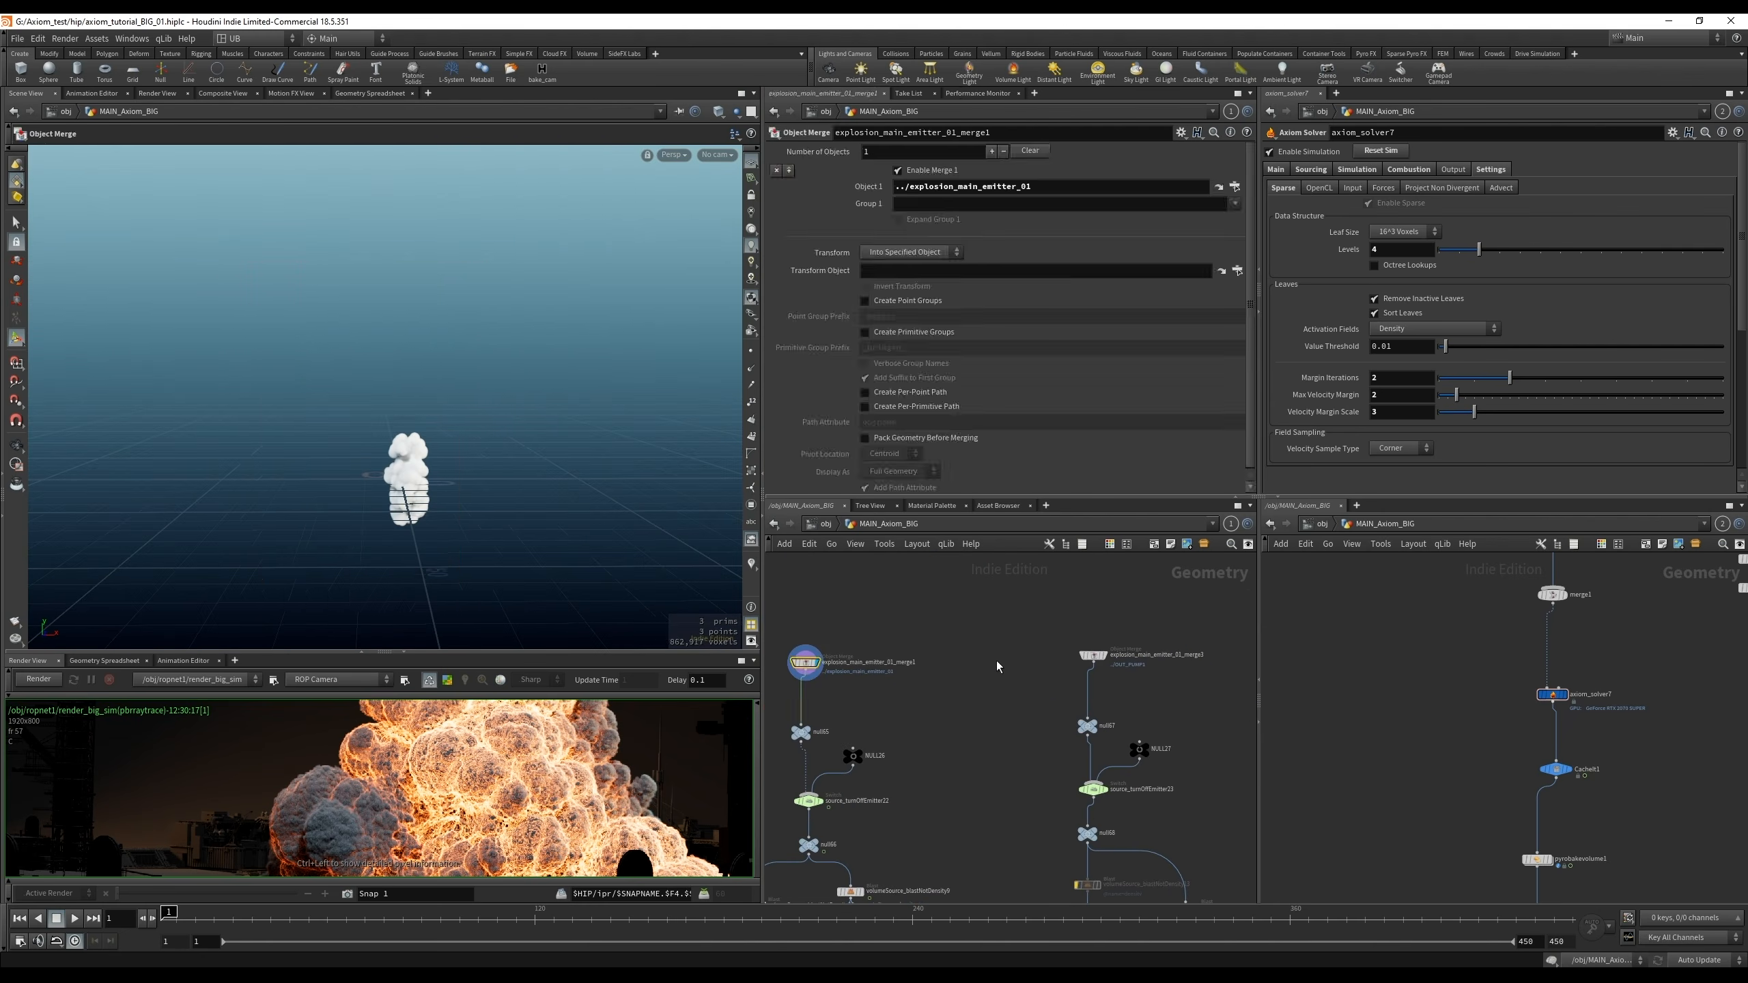
Display explosion_main_emitter_01_merge3 to check the merged OUT_PUMP1 source
{"action": "key", "text": "r"}
{"action": "left_click_drag", "start_coordinate": [1015, 628], "coordinate": [1111, 659]}
{"action": "middle_click_drag", "start_coordinate": [1113, 651], "coordinate": [909, 648]}
{"action": "scroll", "coordinate": [1033, 647], "scroll_direction": "down", "scroll_amount": 6}
{"action": "middle_click_drag", "start_coordinate": [1100, 651], "coordinate": [1046, 648]}
{"action": "scroll", "coordinate": [1045, 648], "scroll_direction": "up", "scroll_amount": 4}
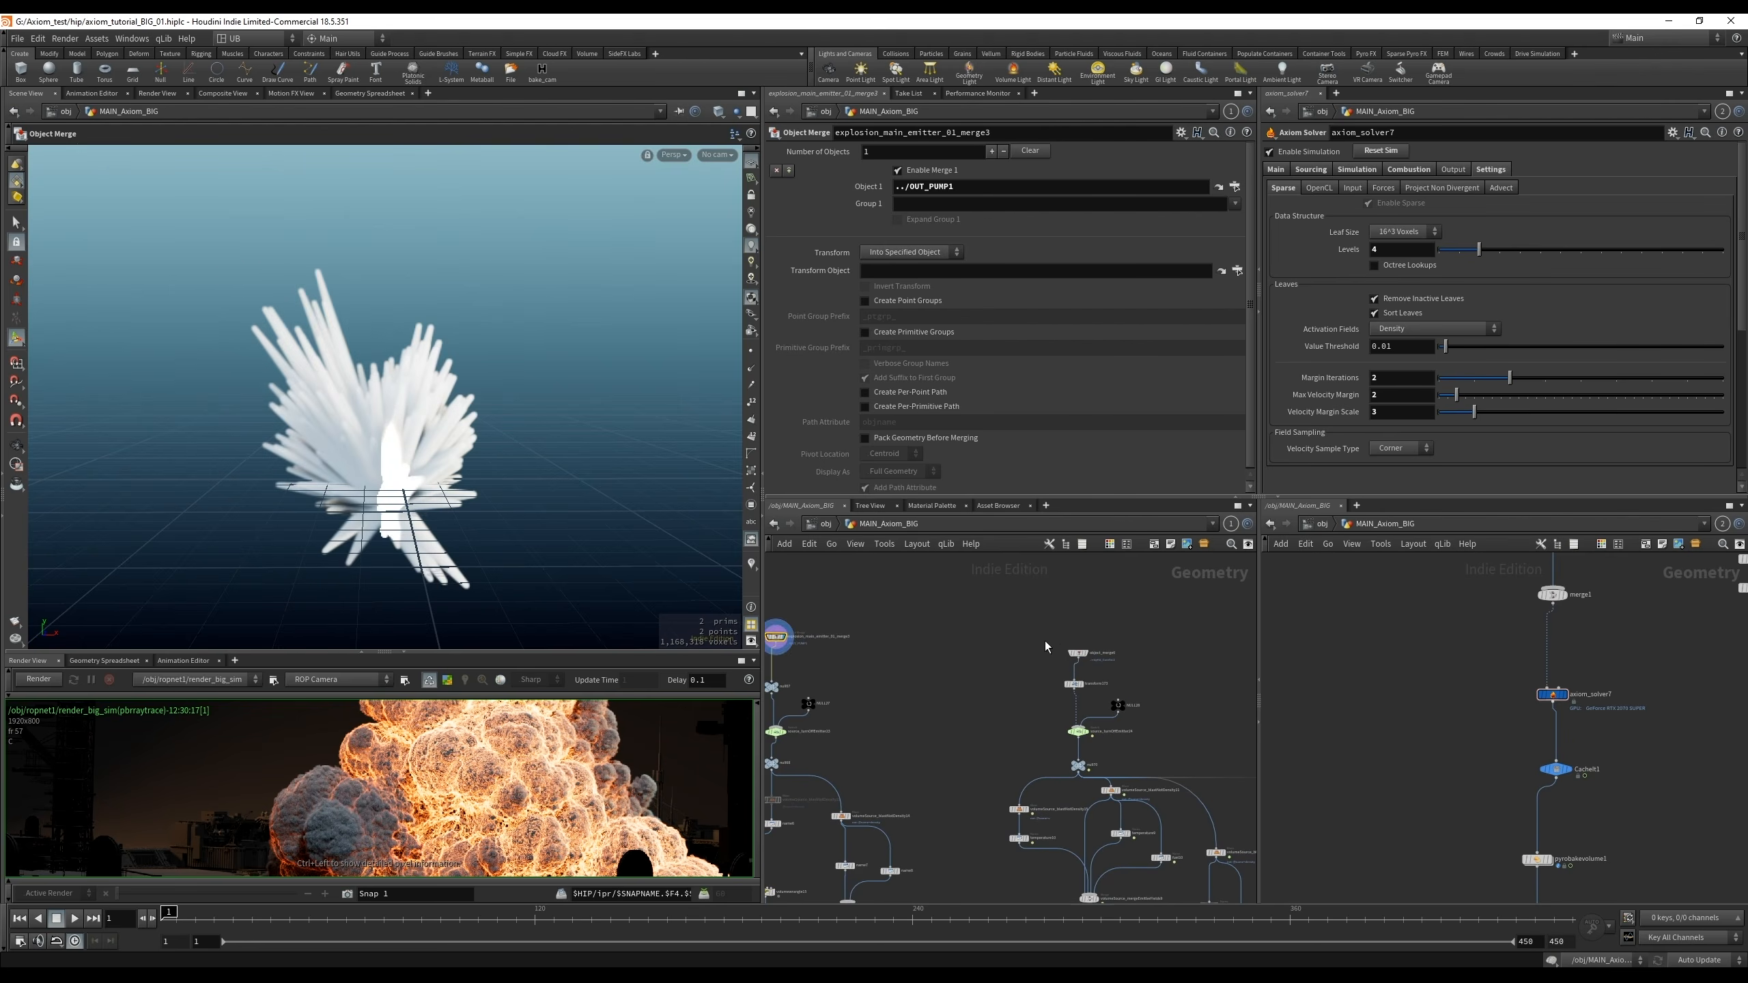
Display object_merge6 to check the source it brings in from rngHit_CoreSrc2
{"action": "key", "text": "r"}
{"action": "left_click_drag", "start_coordinate": [1020, 632], "coordinate": [1111, 666]}
{"action": "middle_click_drag", "start_coordinate": [1183, 678], "coordinate": [983, 651]}
{"action": "key", "text": "r"}
{"action": "left_click", "coordinate": [1157, 702]}
{"action": "middle_click_drag", "start_coordinate": [1168, 706], "coordinate": [980, 650]}
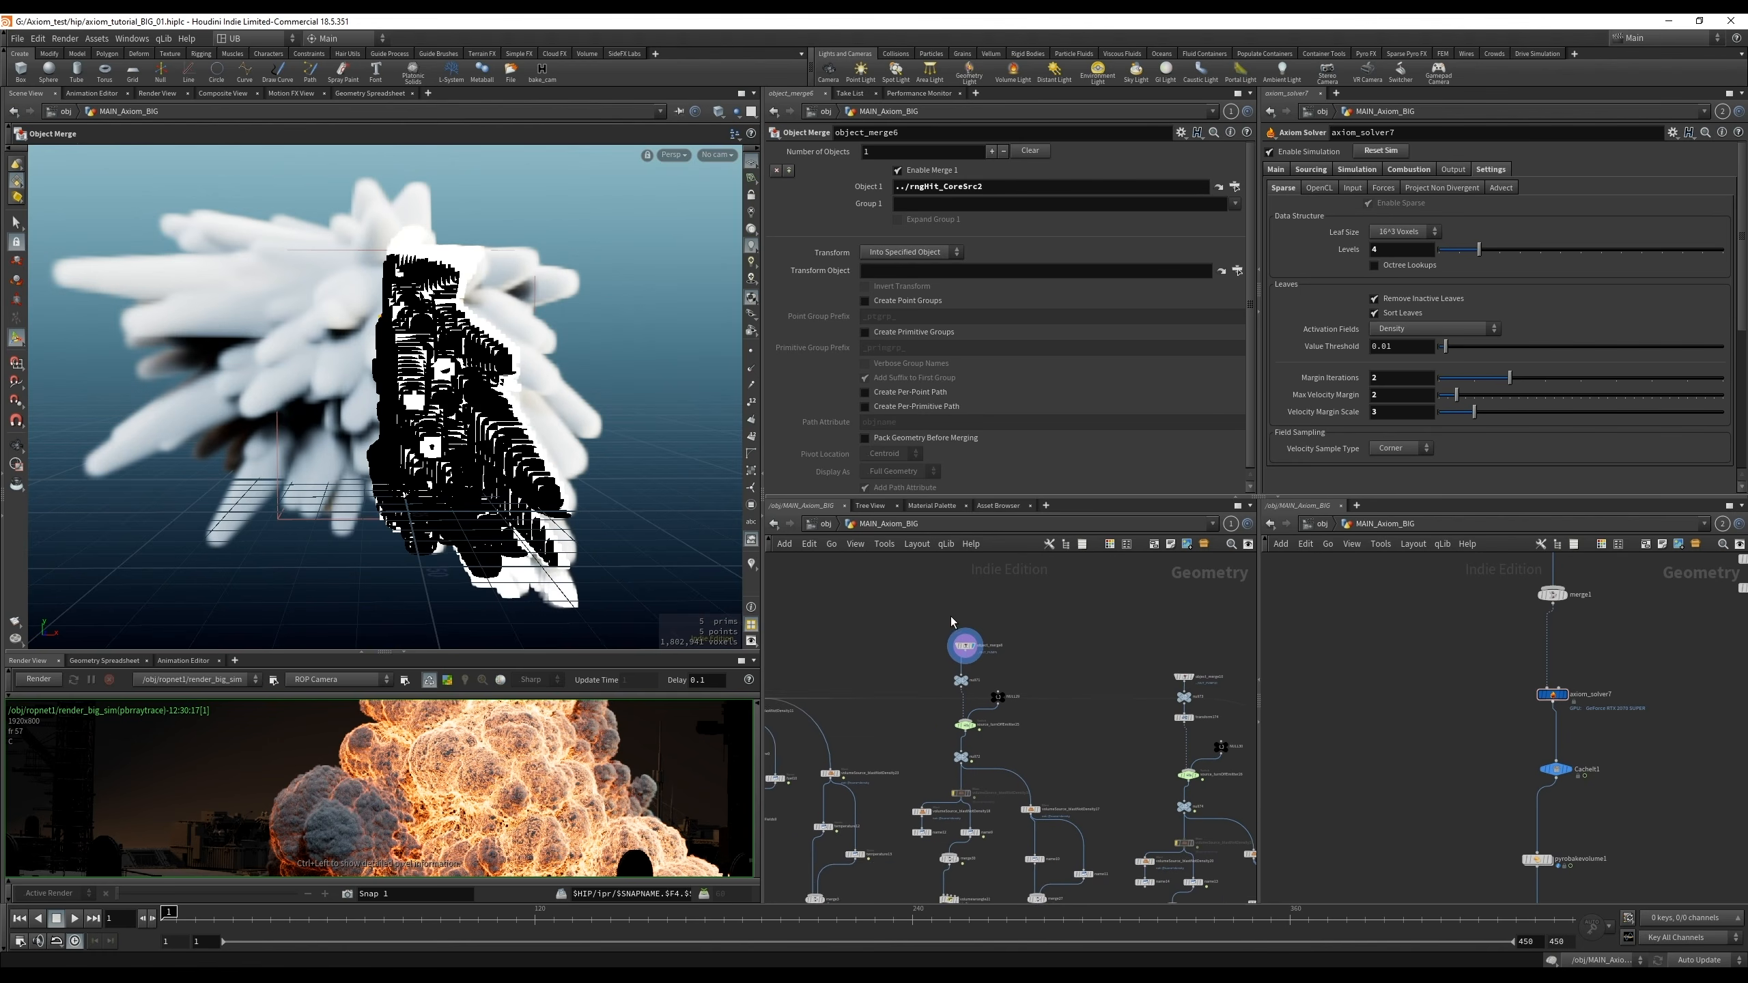
Display the object merge beside object_merge6, inspect its volume from other angles, and return the display to object_merge6
{"action": "middle_click_drag", "start_coordinate": [1105, 650], "coordinate": [986, 608]}
{"action": "key", "text": "r"}
{"action": "left_click_drag", "start_coordinate": [1002, 615], "coordinate": [1099, 643]}
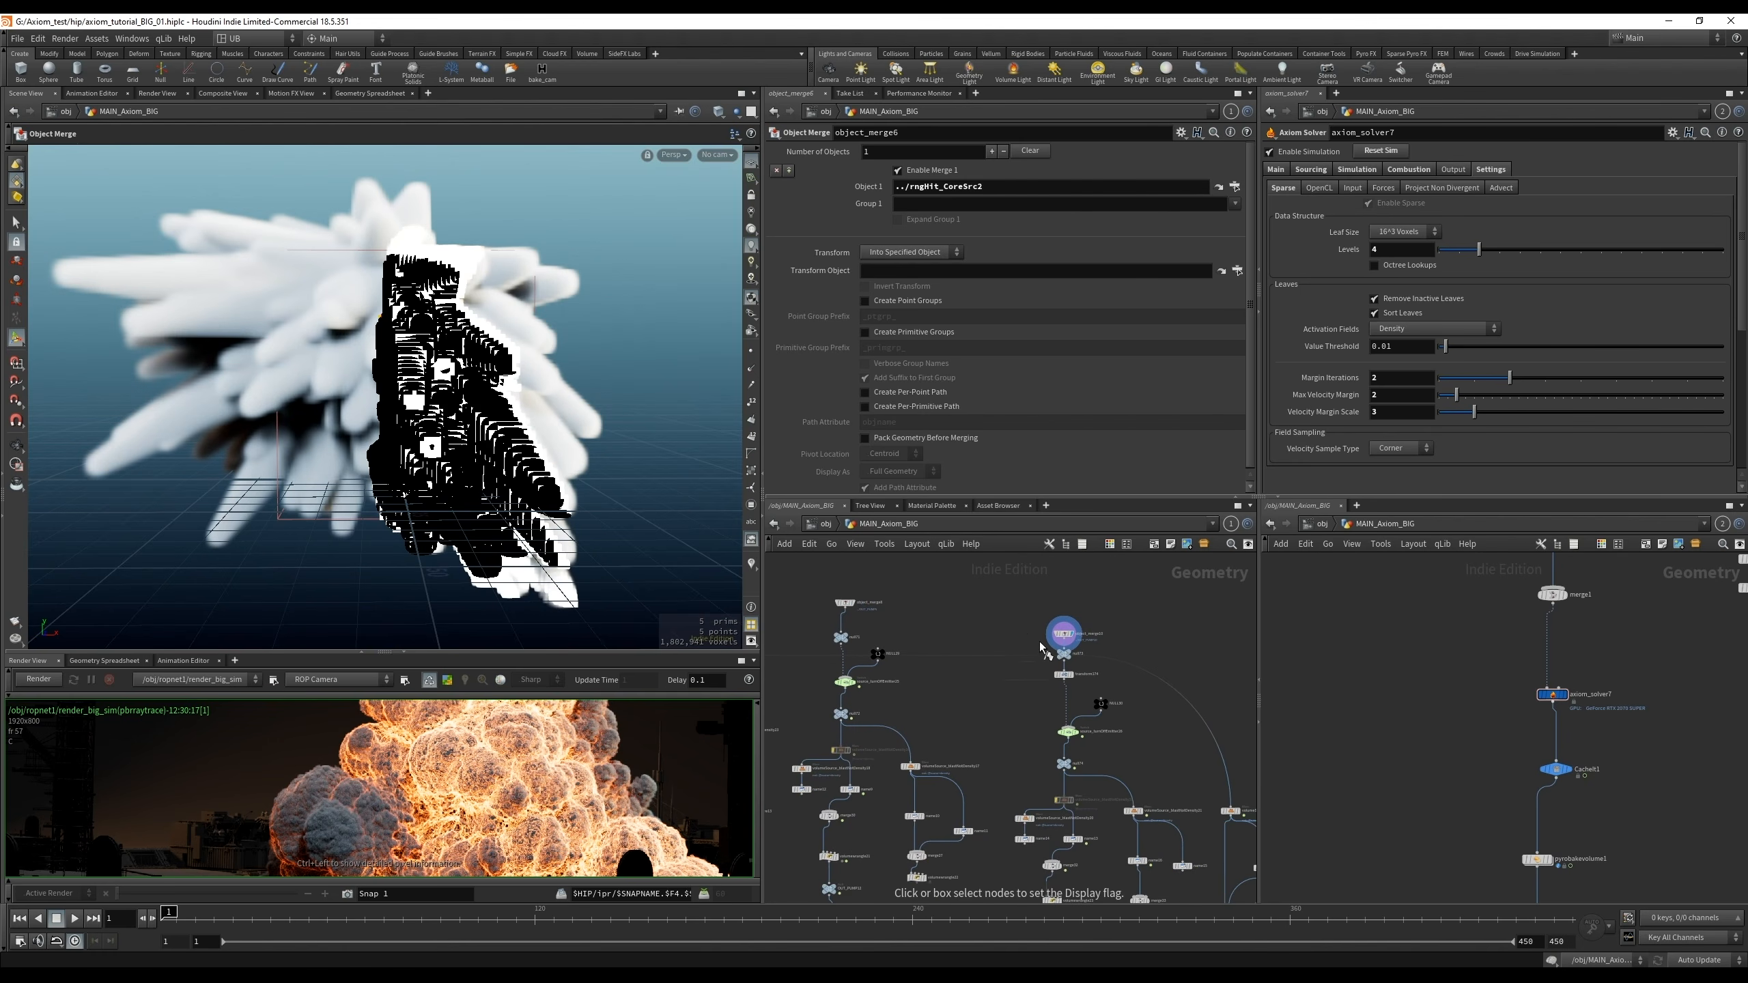
{"action": "middle_click_drag", "start_coordinate": [965, 625], "coordinate": [1027, 648]}
{"action": "right_click_drag", "start_coordinate": [511, 549], "coordinate": [413, 476], "text": "alt"}
{"action": "left_click_drag", "start_coordinate": [414, 475], "coordinate": [337, 366], "text": "alt"}
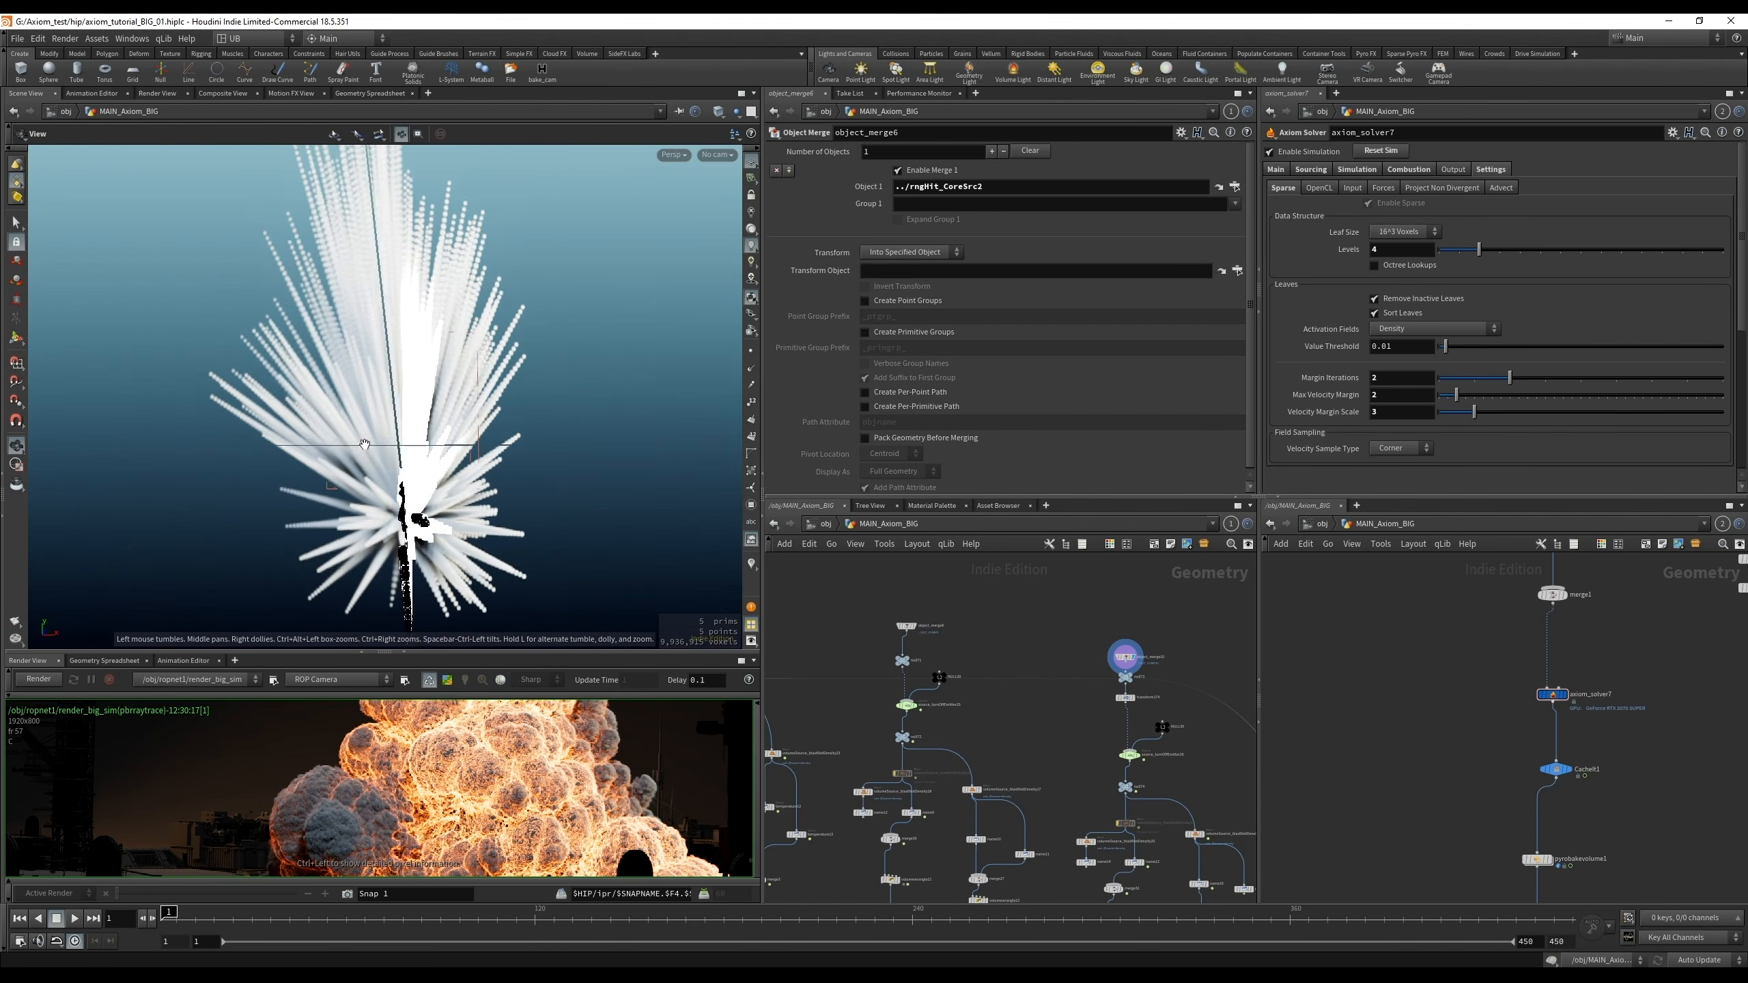
{"action": "middle_click_drag", "start_coordinate": [1101, 644], "coordinate": [1169, 625]}
{"action": "key", "text": "r"}
{"action": "left_click_drag", "start_coordinate": [1060, 587], "coordinate": [946, 628]}
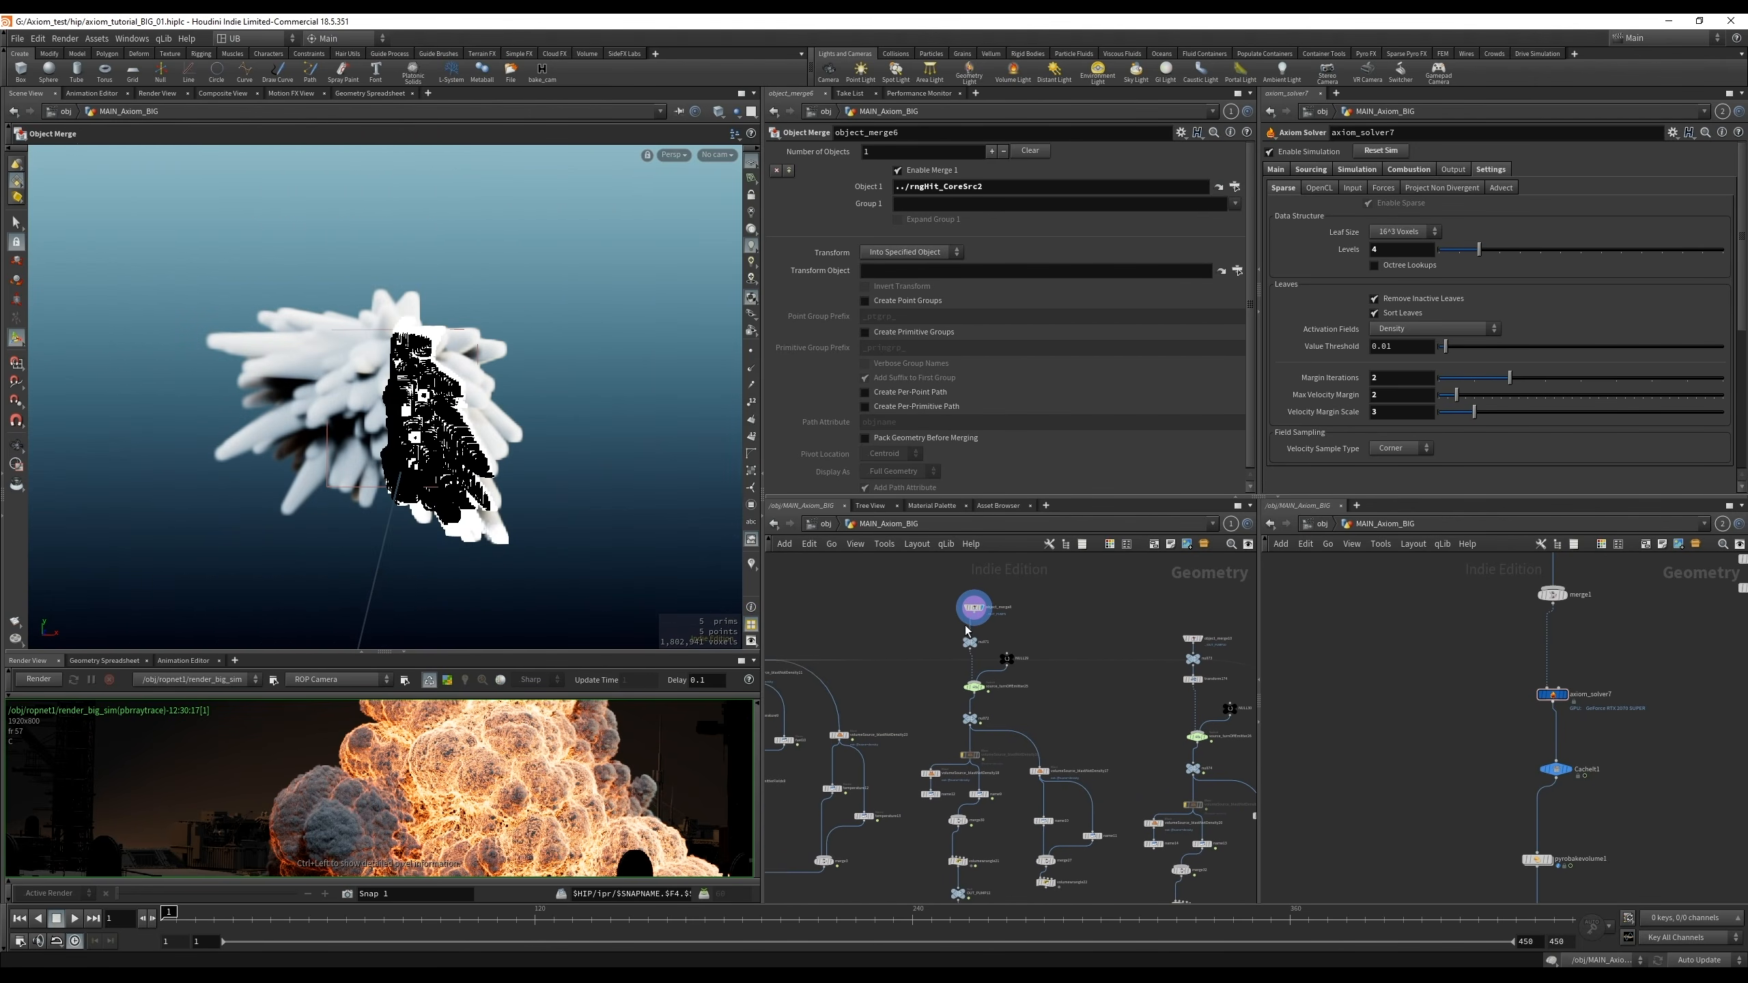
Display null65 below the main emitter merge and play the timeline, returning to the first frame
{"action": "middle_click_drag", "start_coordinate": [922, 608], "coordinate": [1252, 577]}
{"action": "mouse_move", "coordinate": [792, 628]}
{"action": "middle_mouse_down"}
{"action": "mouse_move", "coordinate": [894, 615]}
{"action": "mouse_move", "coordinate": [1043, 658]}
{"action": "middle_mouse_up"}
{"action": "middle_click_drag", "start_coordinate": [958, 619], "coordinate": [1084, 606]}
{"action": "scroll", "coordinate": [985, 608], "scroll_direction": "up", "scroll_amount": 4}
{"action": "key", "text": "r"}
{"action": "left_click_drag", "start_coordinate": [907, 621], "coordinate": [819, 693]}
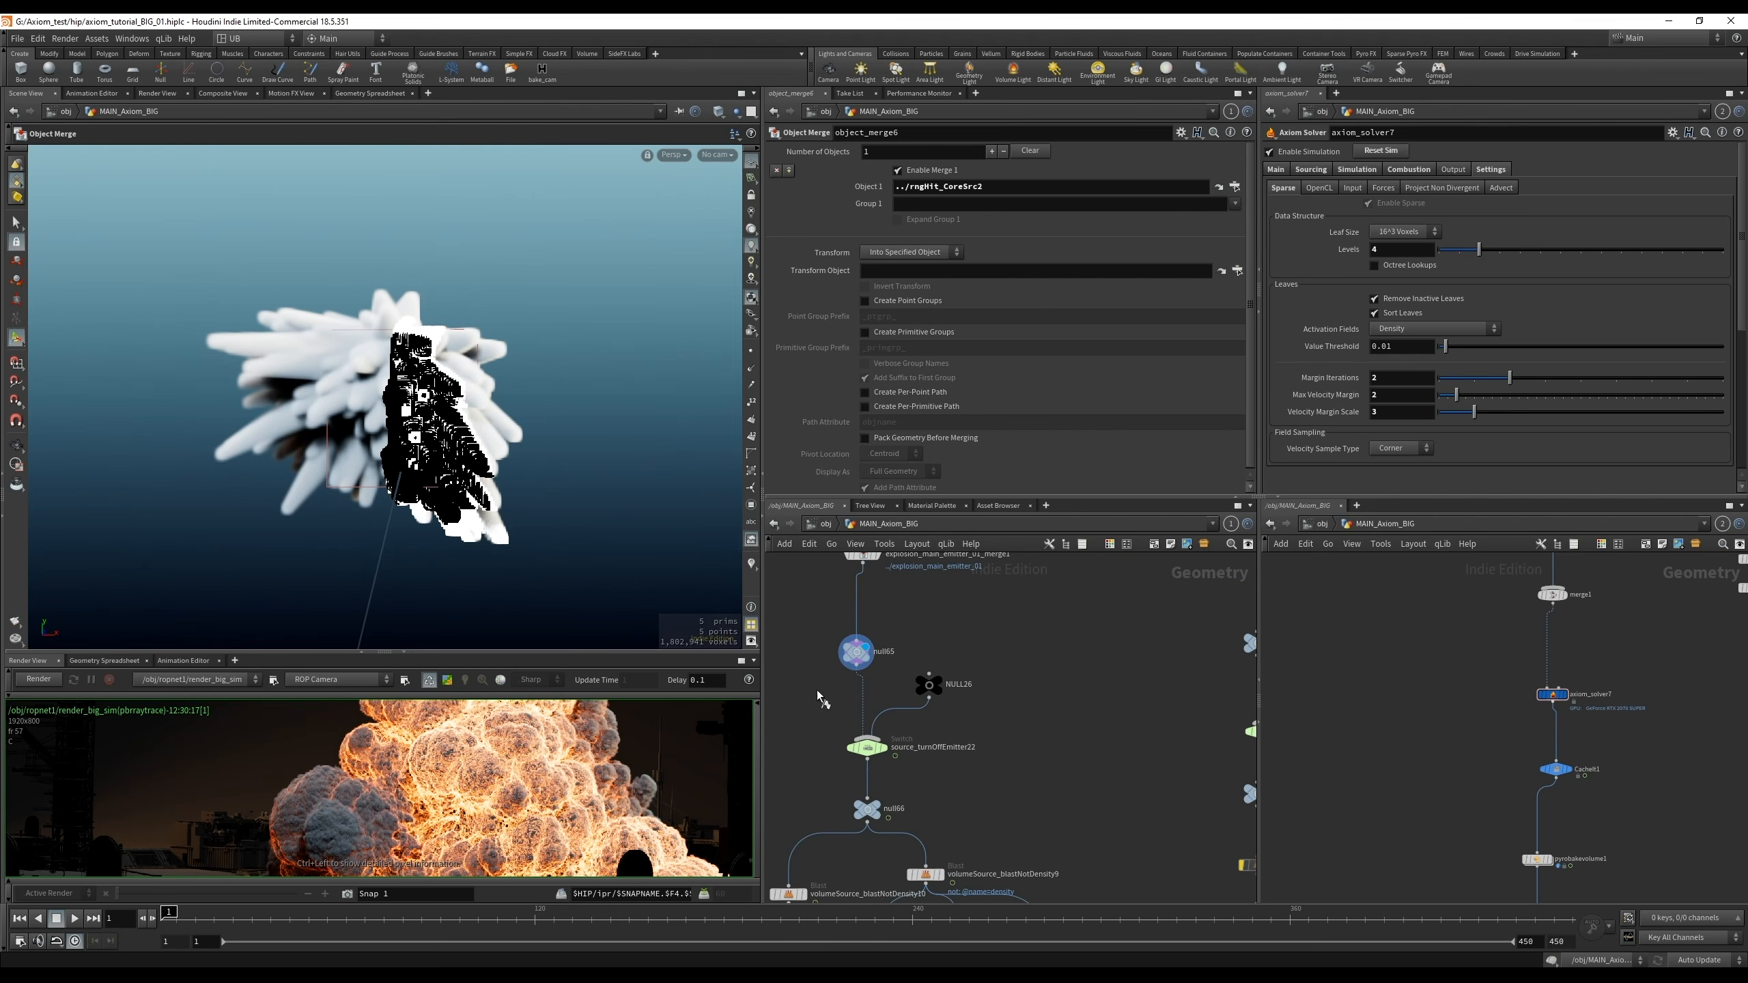
{"action": "key", "text": "Up"}
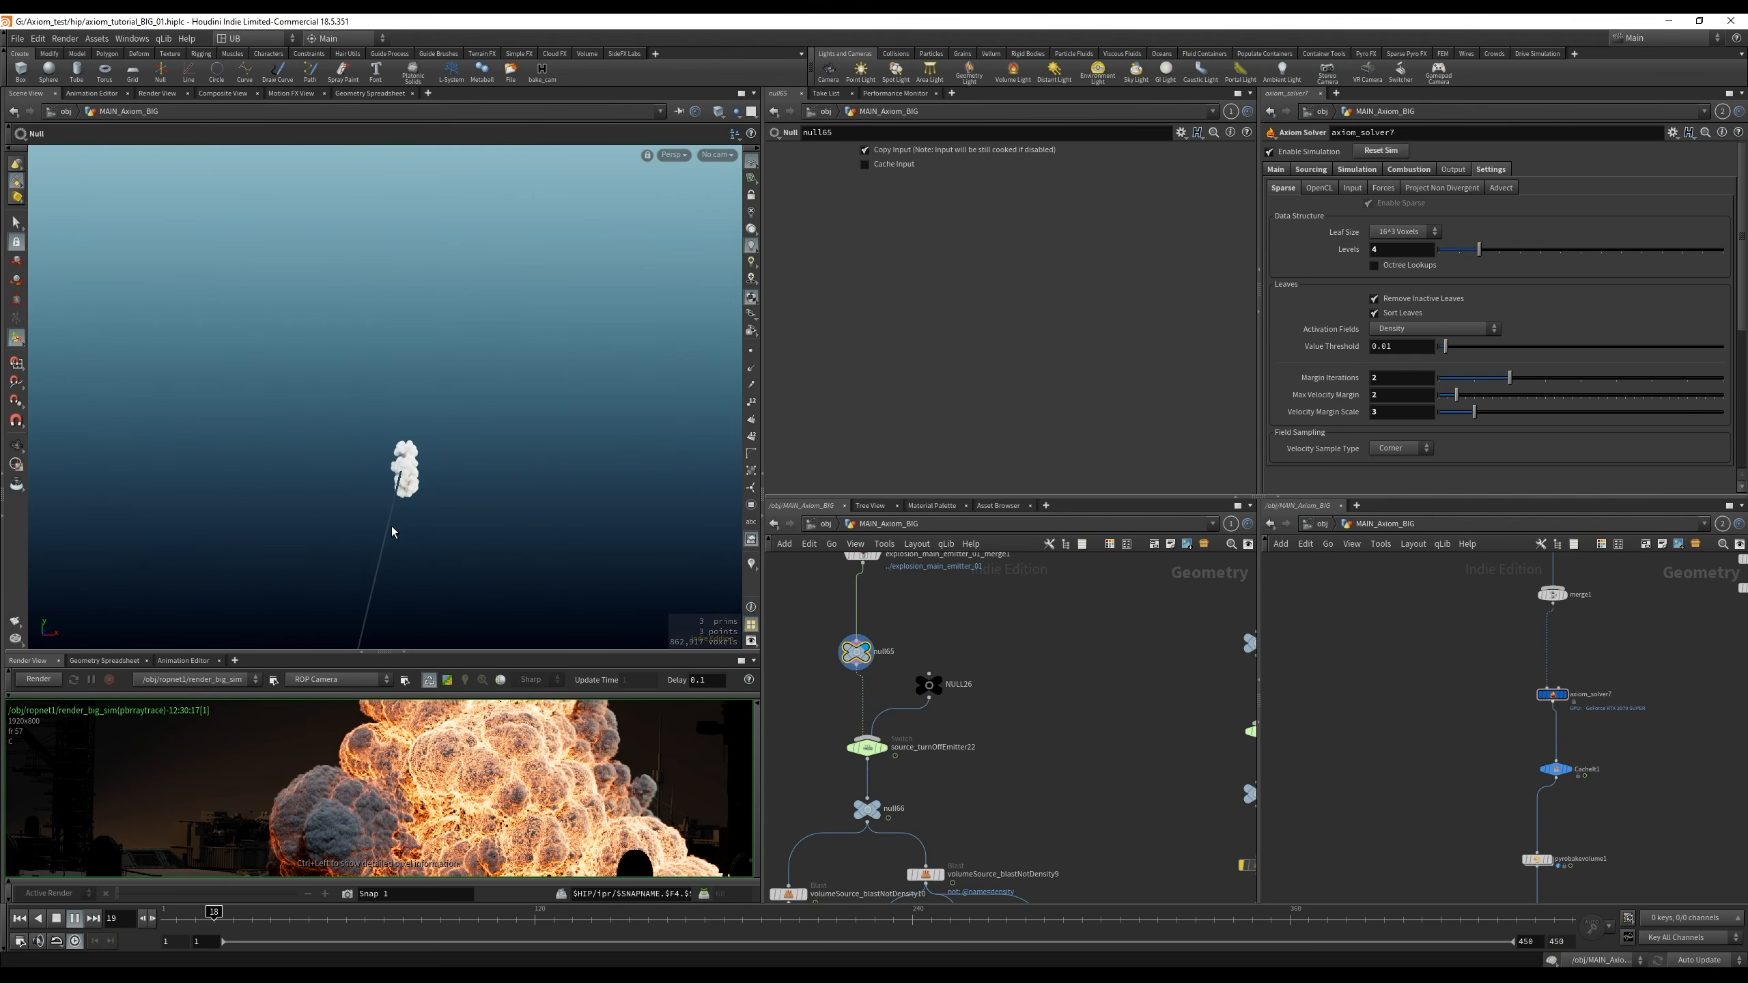
{"action": "key", "text": "Up"}
{"action": "key", "text": "ctrl+Up"}
Display source_turnOffEmitter22 and move through the frames to check how it switches between null65 and NULL26
{"action": "left_click", "coordinate": [869, 748]}
{"action": "mouse_move", "coordinate": [971, 732]}
{"action": "middle_mouse_down"}
{"action": "mouse_move", "coordinate": [1016, 705]}
{"action": "mouse_move", "coordinate": [971, 716]}
{"action": "middle_mouse_up"}
{"action": "key", "text": "r"}
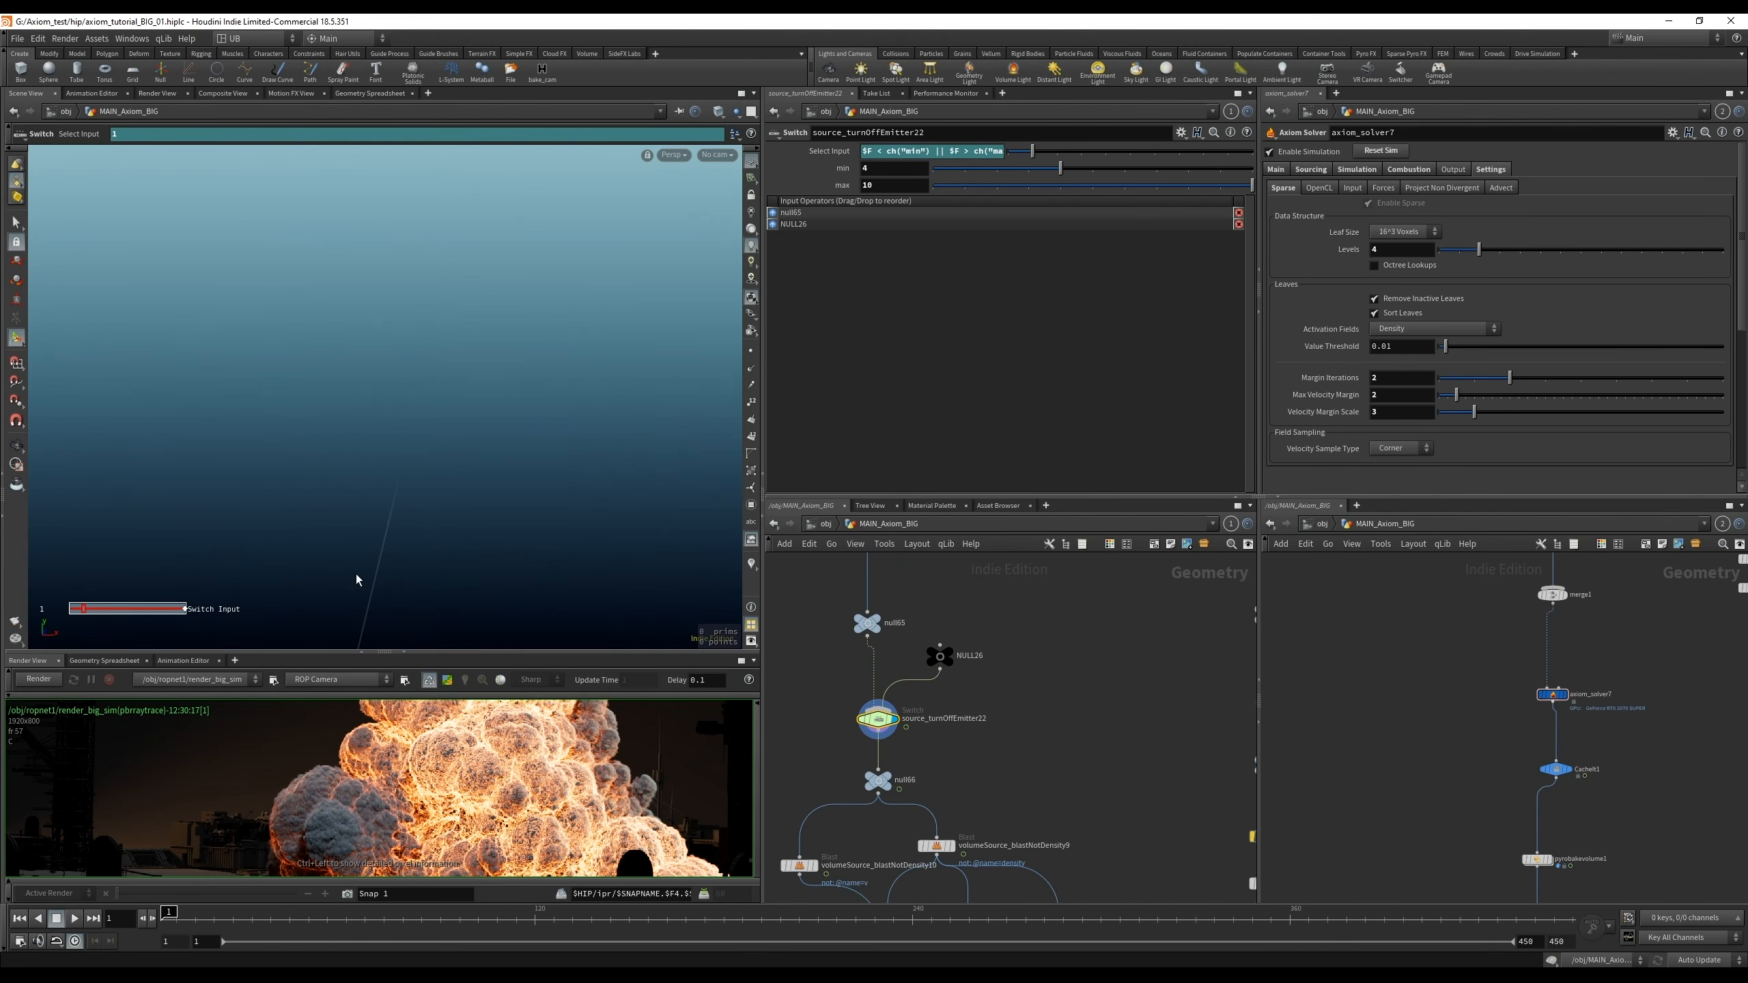
{"action": "key", "text": "Right"}
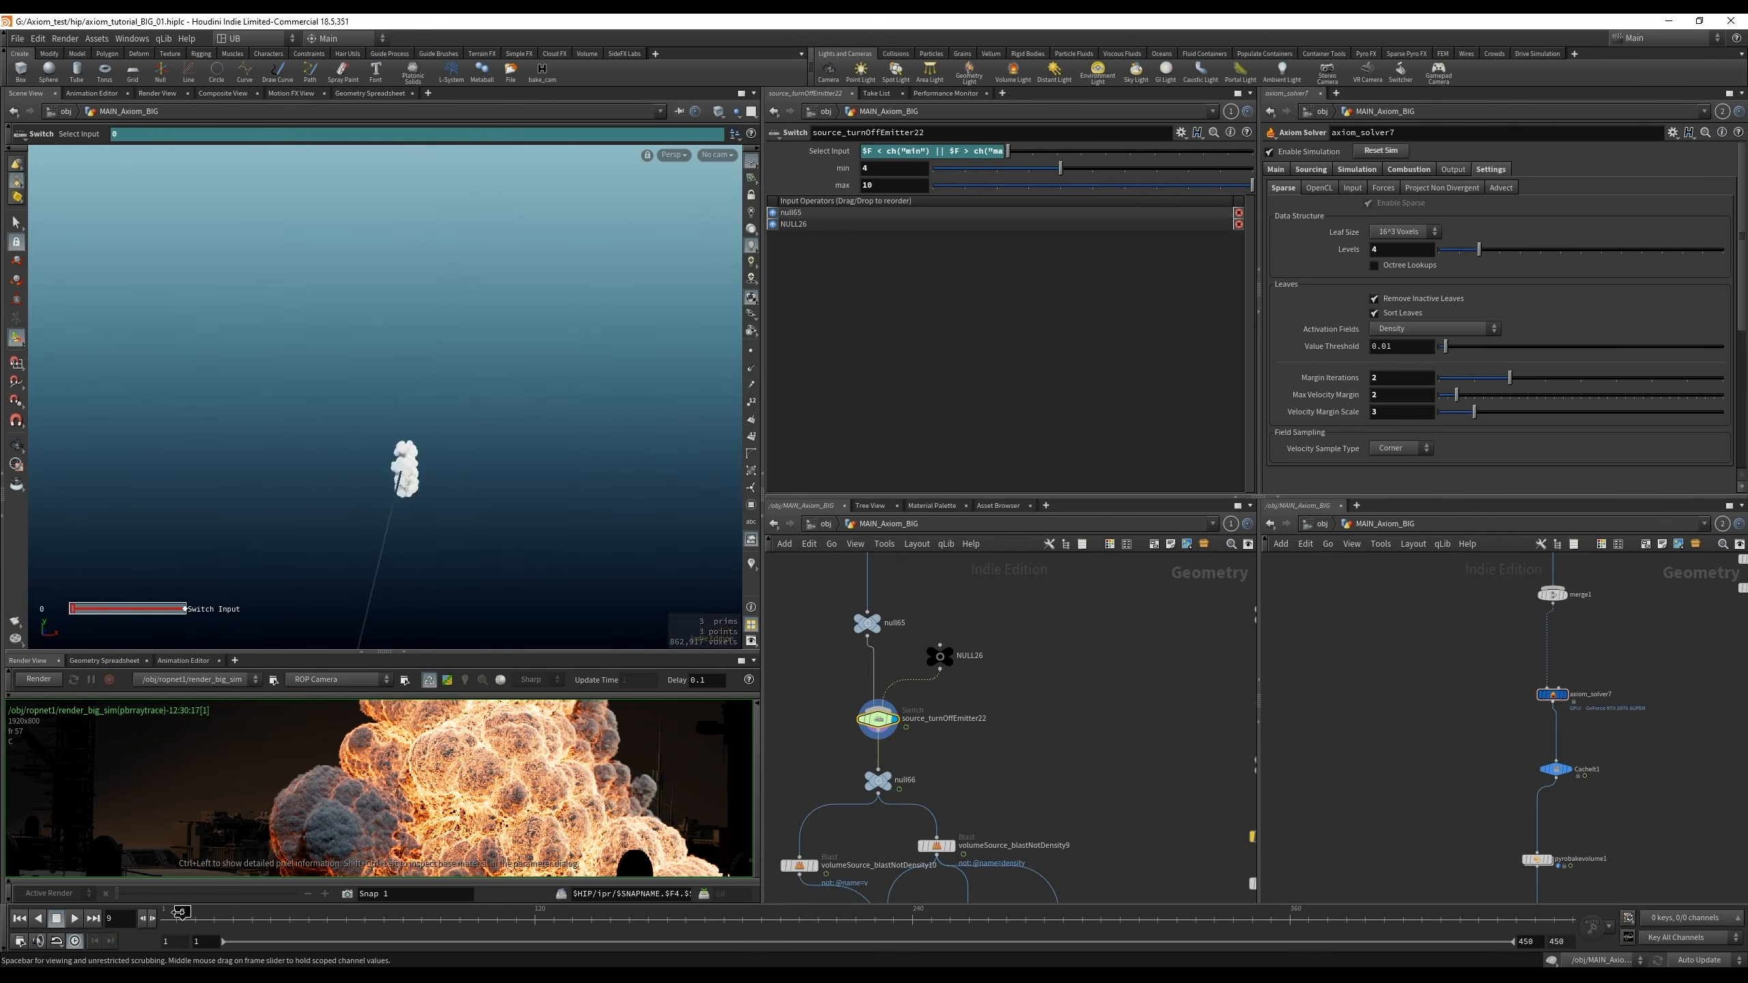
{"action": "left_click", "coordinate": [939, 656]}
{"action": "left_click", "coordinate": [865, 730]}
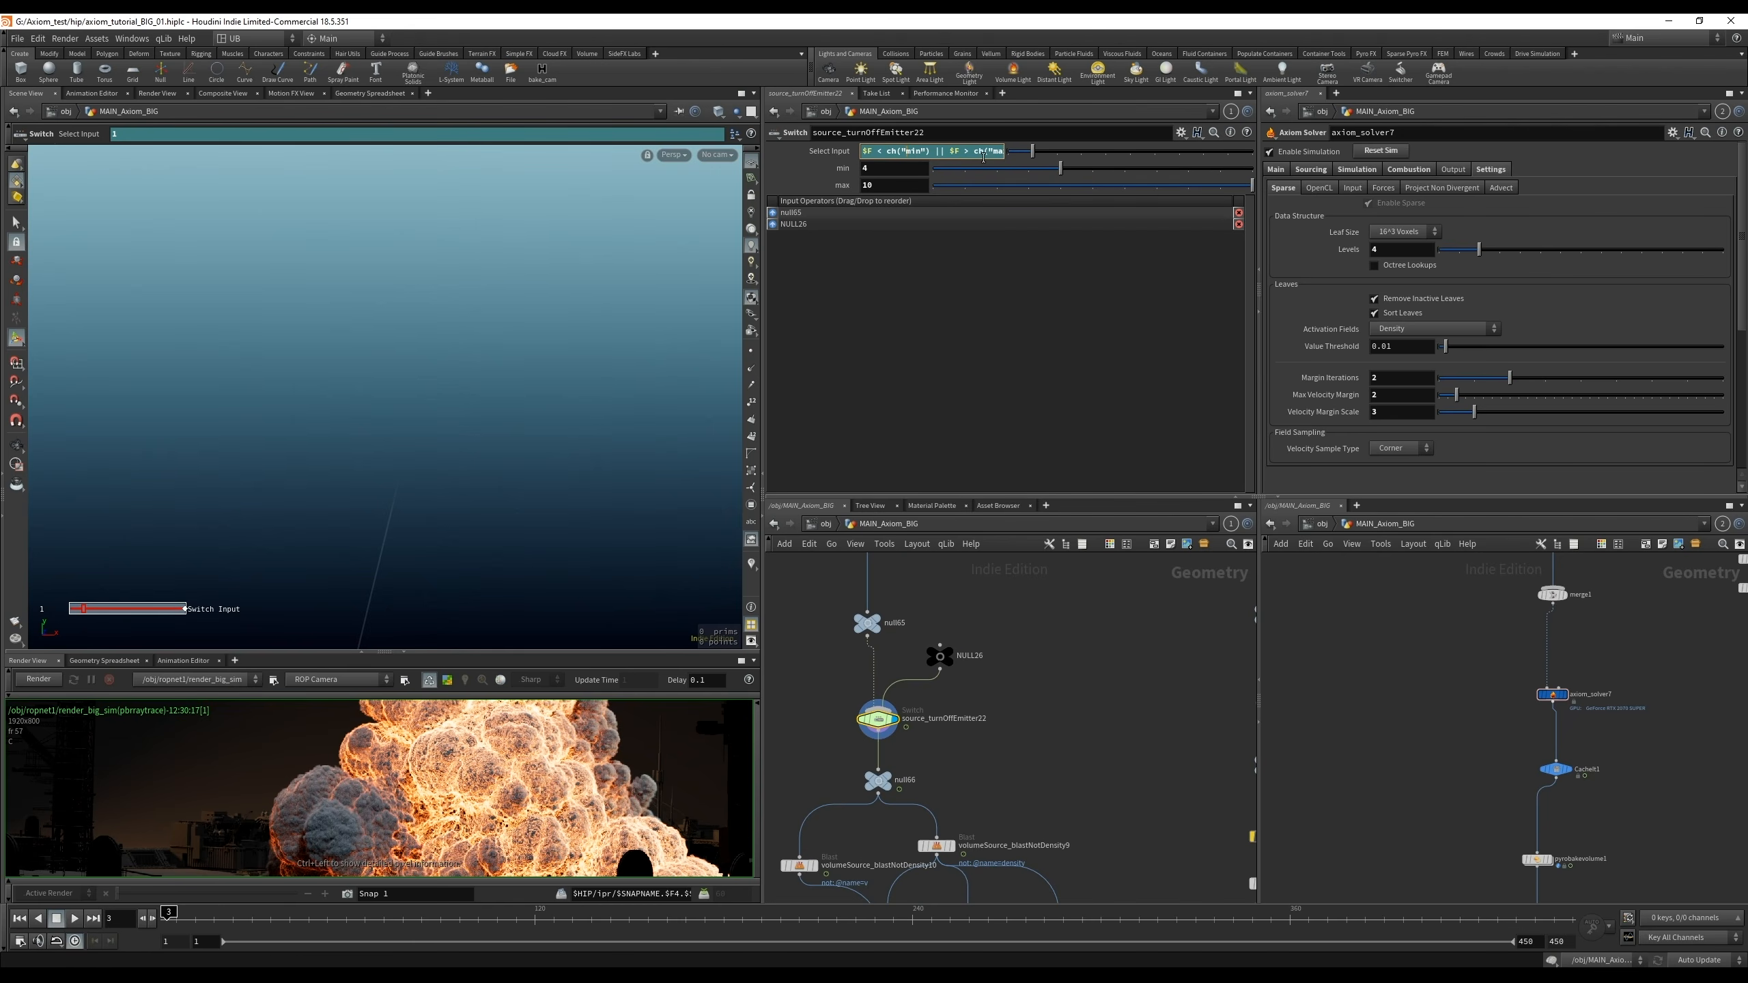
Examine source_turnOffEmitter22's Select Input expression and its min and max frame values
{"action": "left_click_drag", "start_coordinate": [992, 151], "coordinate": [1015, 157]}
{"action": "left_click_drag", "start_coordinate": [1002, 151], "coordinate": [858, 152]}
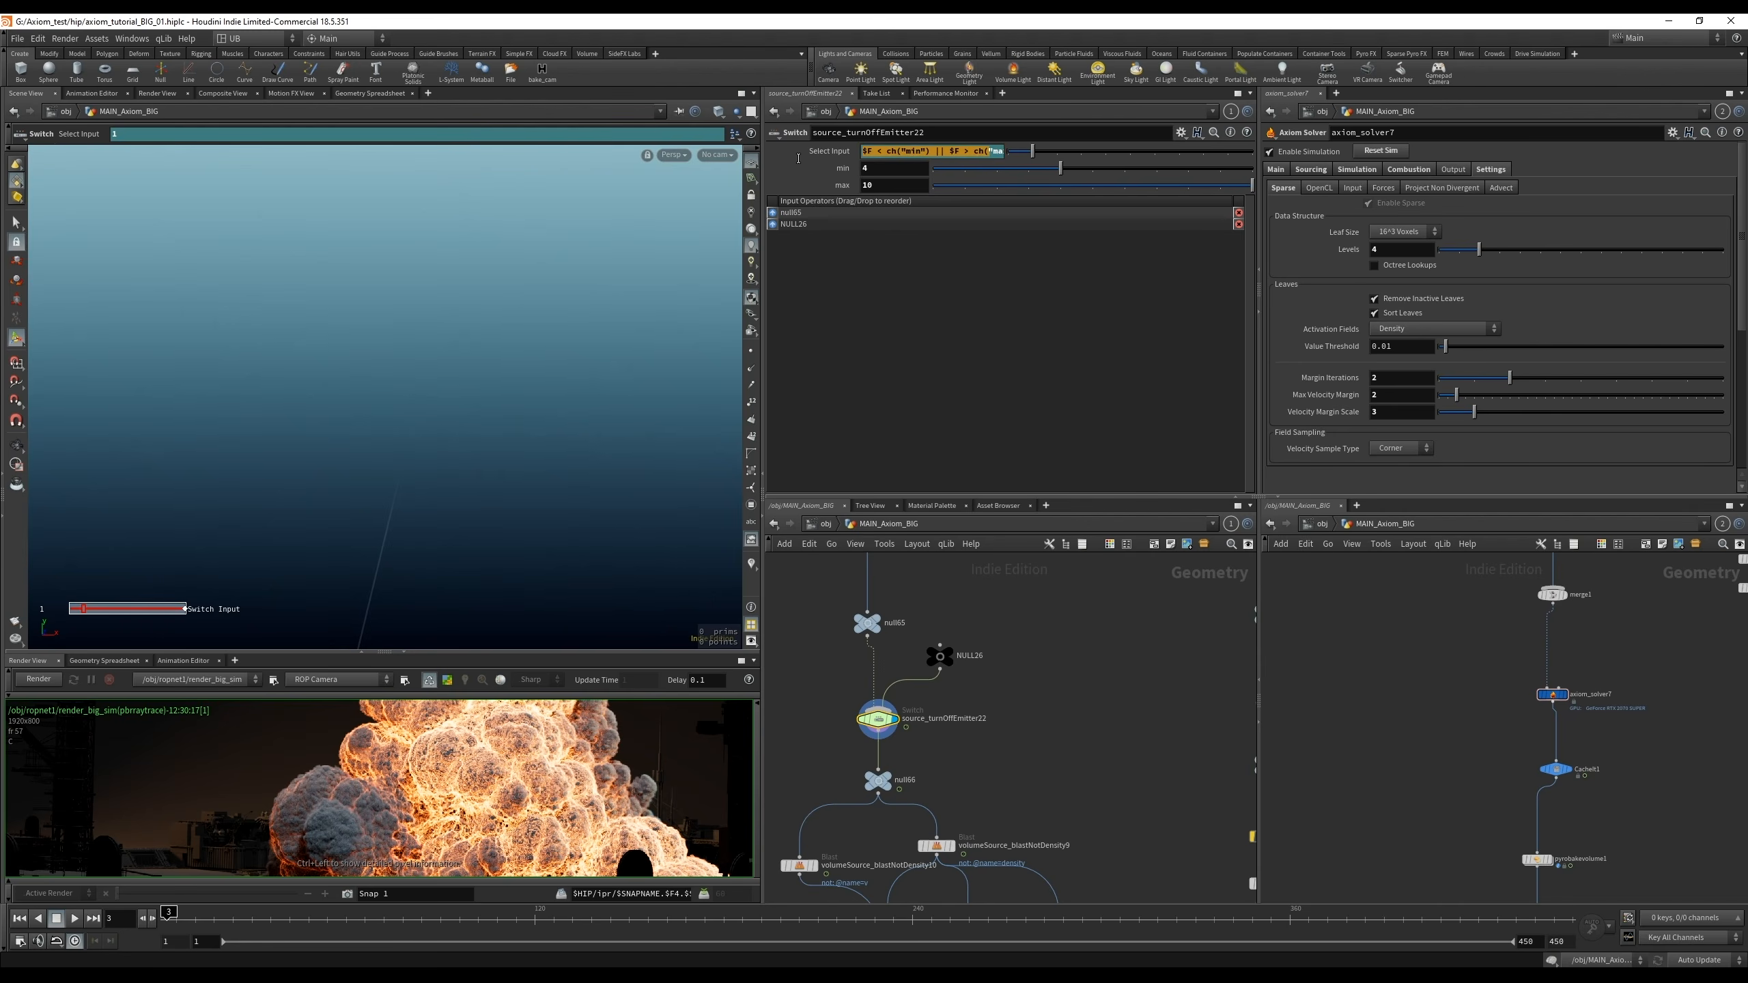
{"action": "left_click", "coordinate": [843, 170]}
{"action": "left_click", "coordinate": [845, 188]}
{"action": "left_click", "coordinate": [839, 171]}
{"action": "left_click", "coordinate": [842, 186]}
{"action": "left_click", "coordinate": [866, 184]}
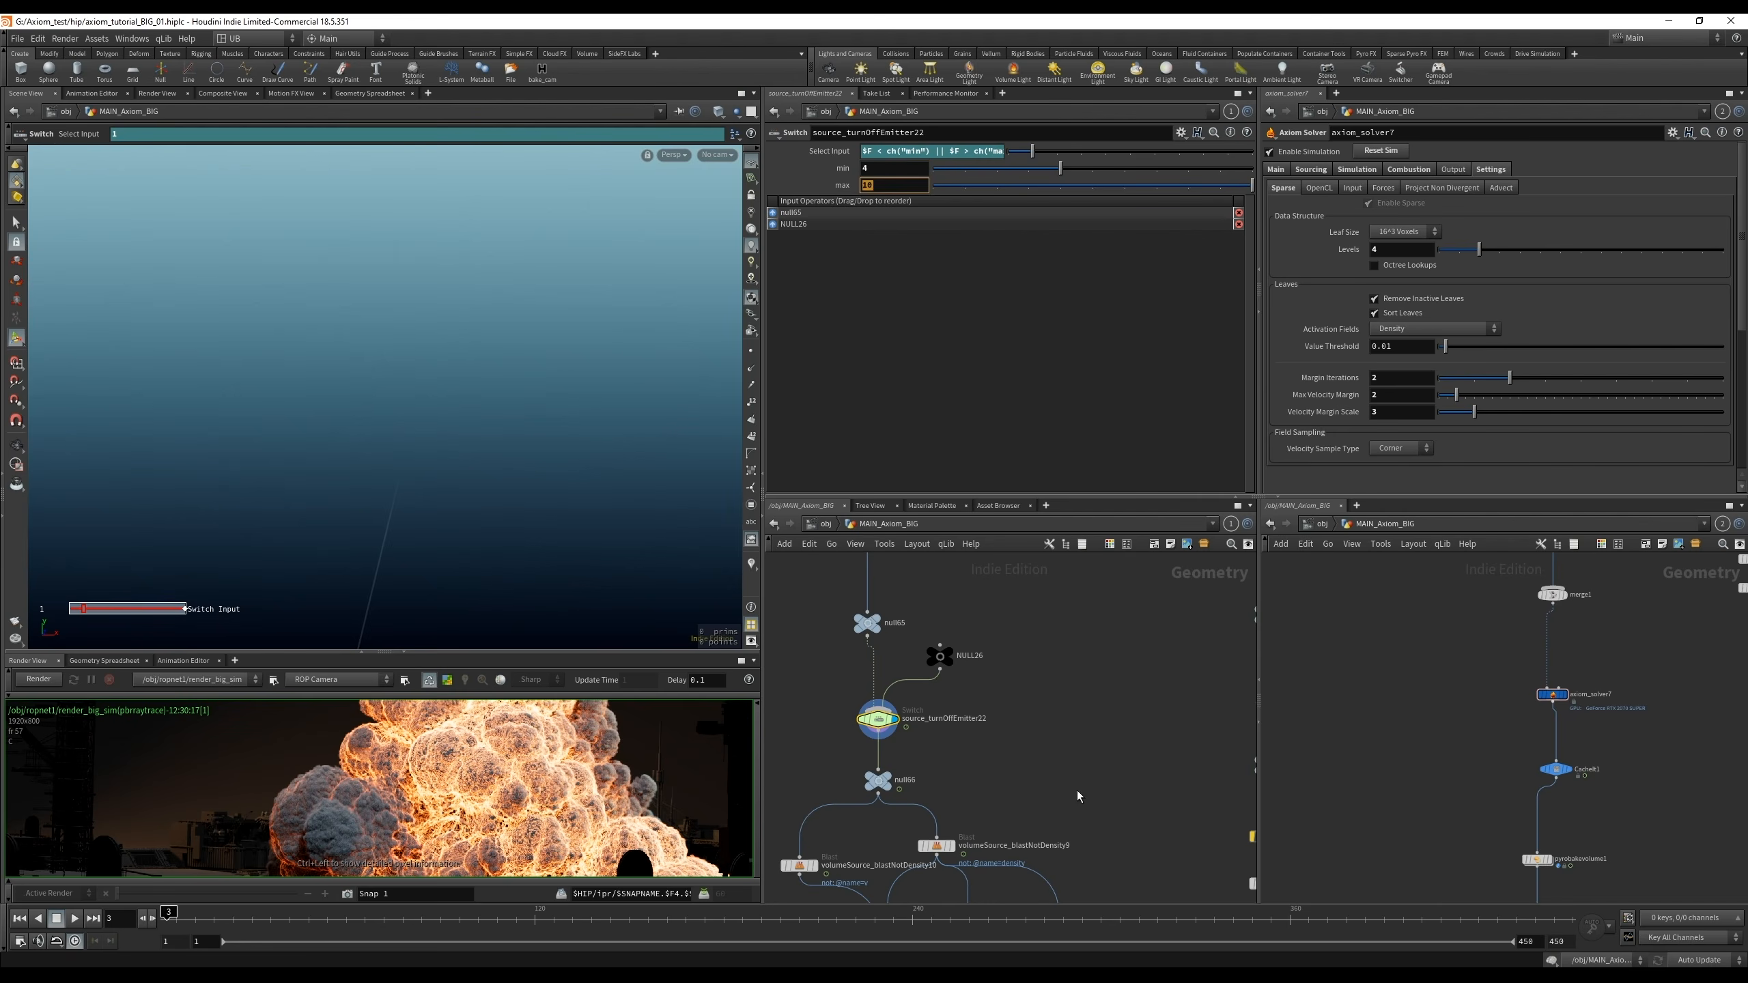
Display null66 and play the timeline to review the time-limited emitter
{"action": "left_click", "coordinate": [888, 777]}
{"action": "key", "text": "Up"}
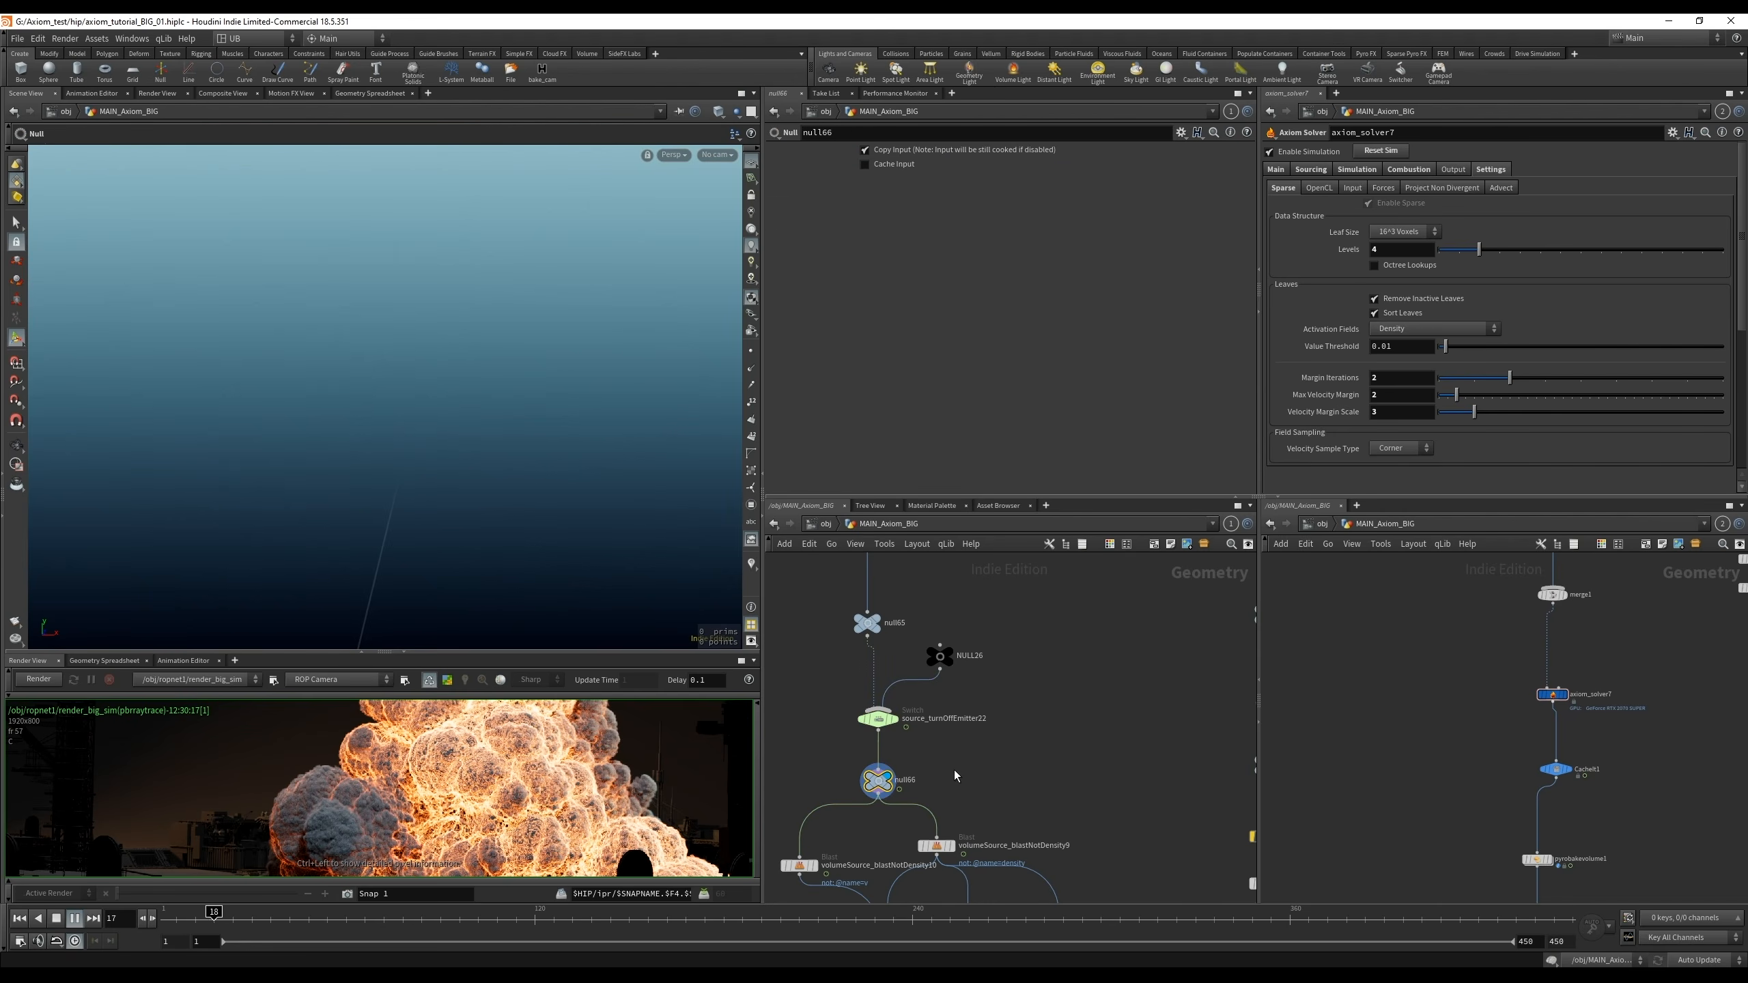
{"action": "key", "text": "Up"}
{"action": "key", "text": "ctrl+Up"}
{"action": "key", "text": "Up"}
{"action": "key", "text": "Up"}
{"action": "middle_click_drag", "start_coordinate": [1035, 797], "coordinate": [1063, 622]}
{"action": "left_click", "coordinate": [829, 691]}
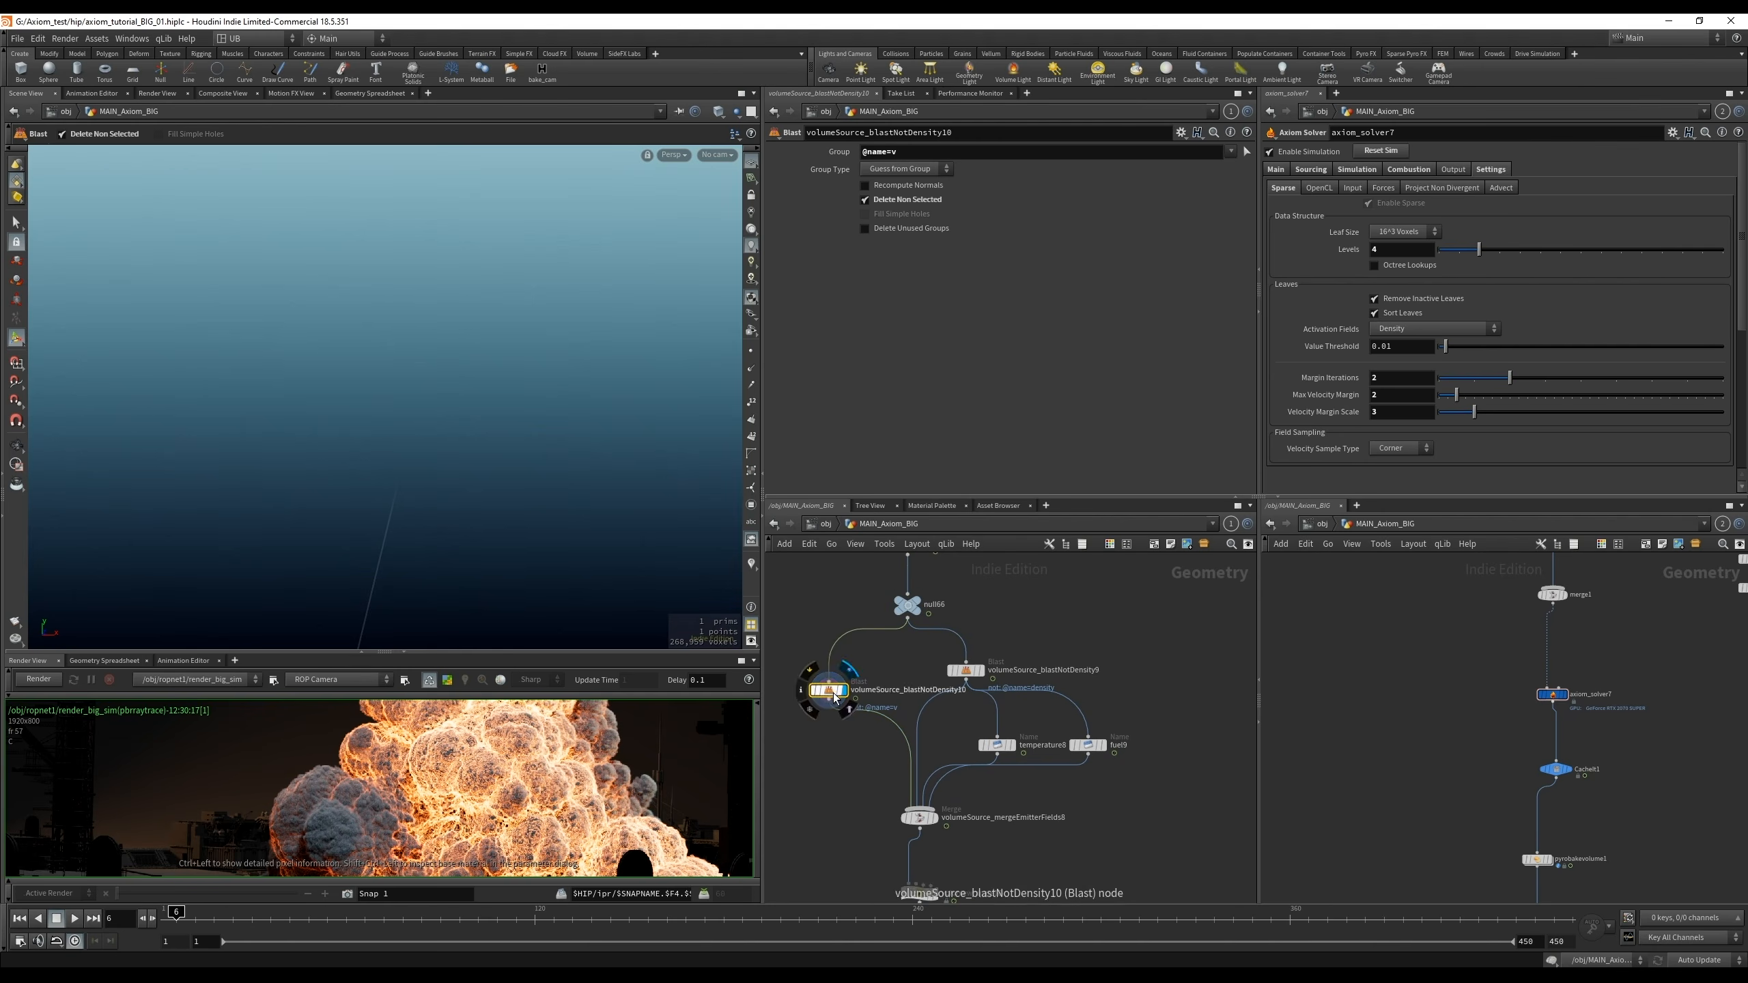
{"action": "left_click_drag", "start_coordinate": [835, 698], "coordinate": [805, 712]}
{"action": "middle_click_drag", "start_coordinate": [818, 773], "coordinate": [848, 744]}
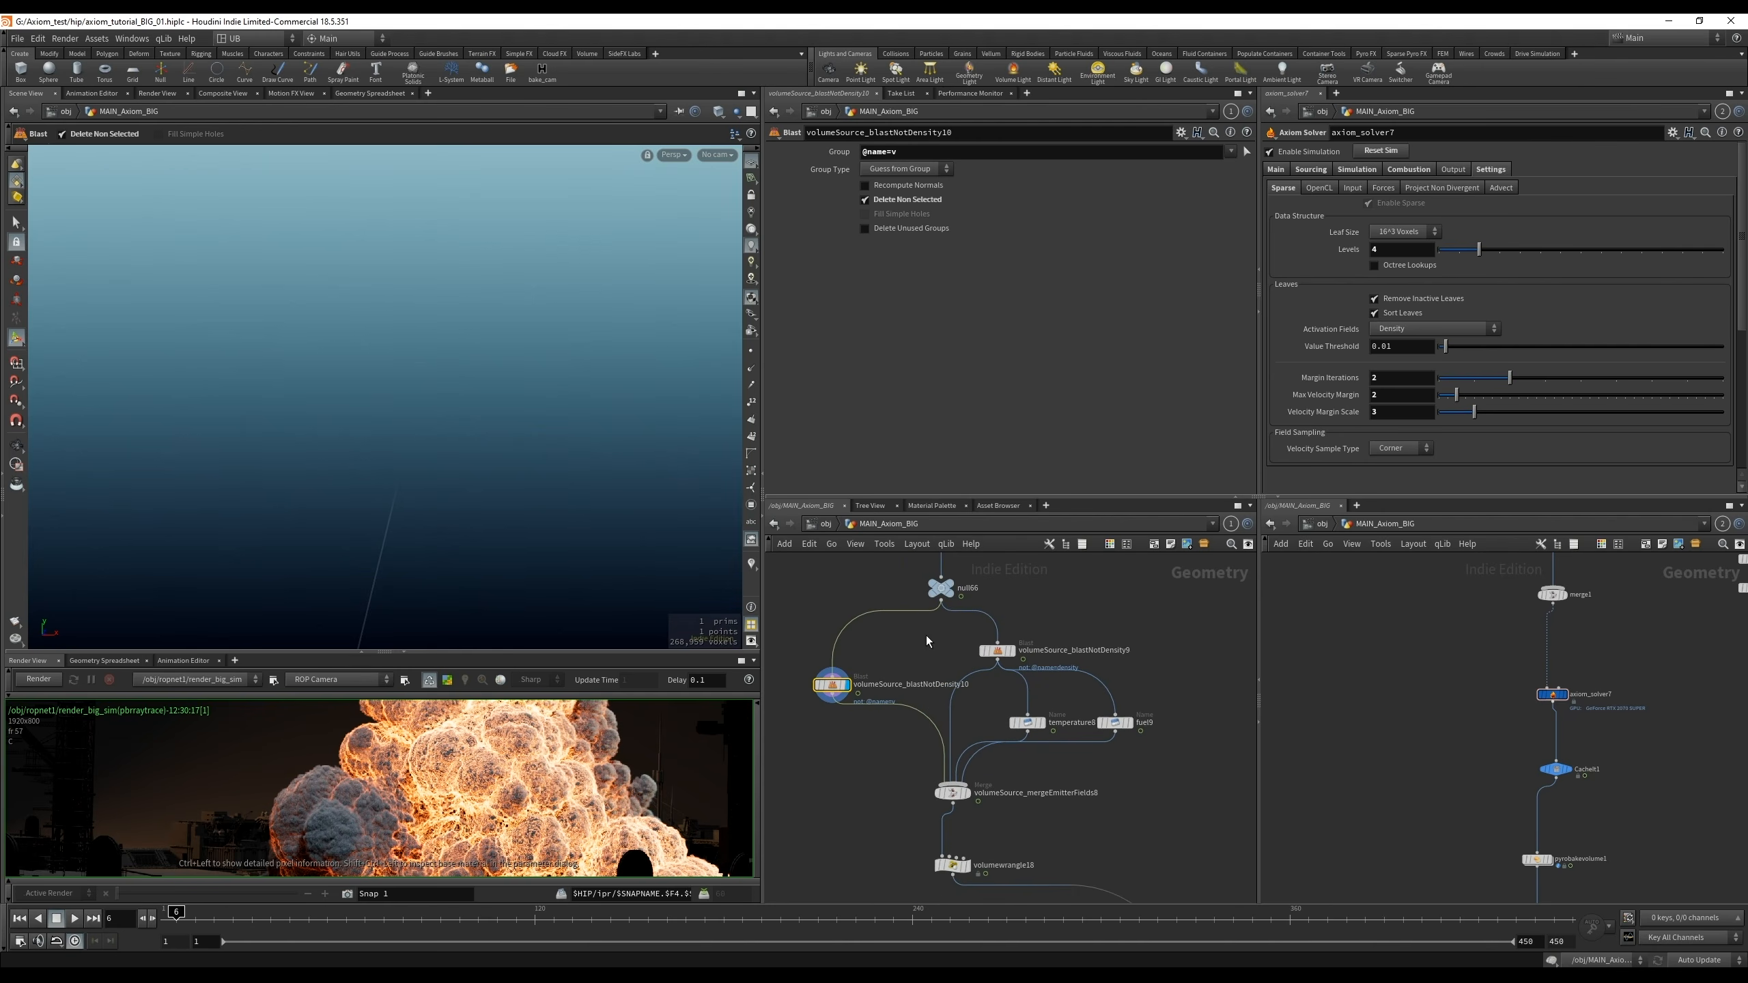
{"action": "scroll", "coordinate": [926, 635], "scroll_direction": "up", "scroll_amount": 3}
{"action": "middle_click_drag", "start_coordinate": [945, 666], "coordinate": [980, 648]}
{"action": "left_click_drag", "start_coordinate": [844, 682], "coordinate": [829, 653]}
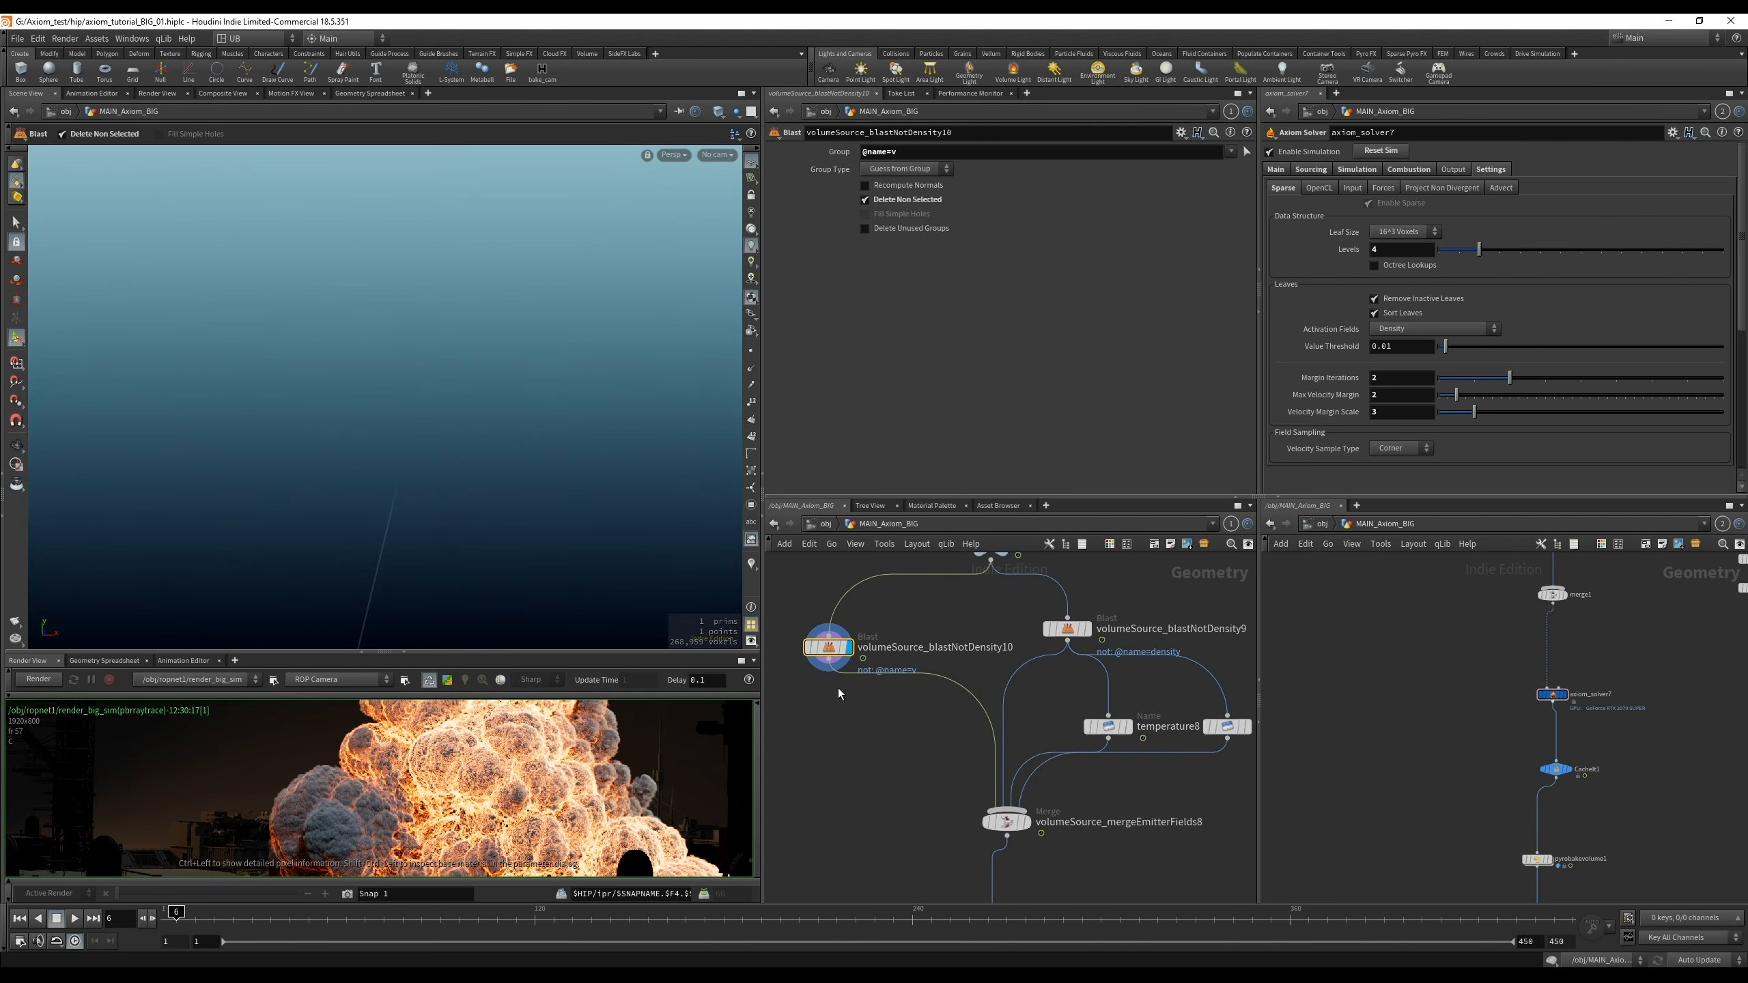
Review volumeSource_blastNotDensity9 and the temperature8 and fuel9 name nodes branching from it
{"action": "left_click_drag", "start_coordinate": [989, 604], "coordinate": [1145, 657]}
{"action": "middle_click_drag", "start_coordinate": [1144, 700], "coordinate": [1094, 645]}
{"action": "left_click_drag", "start_coordinate": [1012, 636], "coordinate": [1116, 717]}
{"action": "middle_click_drag", "start_coordinate": [1081, 730], "coordinate": [989, 718]}
{"action": "left_click_drag", "start_coordinate": [1086, 661], "coordinate": [1113, 662]}
{"action": "left_click_drag", "start_coordinate": [1037, 627], "coordinate": [950, 714]}
{"action": "left_click_drag", "start_coordinate": [1171, 621], "coordinate": [1080, 704]}
Select volumewrangle18 below volumeSource_mergeEmitterFields8 and check its temperature, fuel and velocity multipliers
{"action": "middle_click_drag", "start_coordinate": [1003, 777], "coordinate": [1088, 729]}
{"action": "left_click_drag", "start_coordinate": [1097, 772], "coordinate": [890, 855]}
{"action": "middle_click_drag", "start_coordinate": [1098, 745], "coordinate": [1039, 692]}
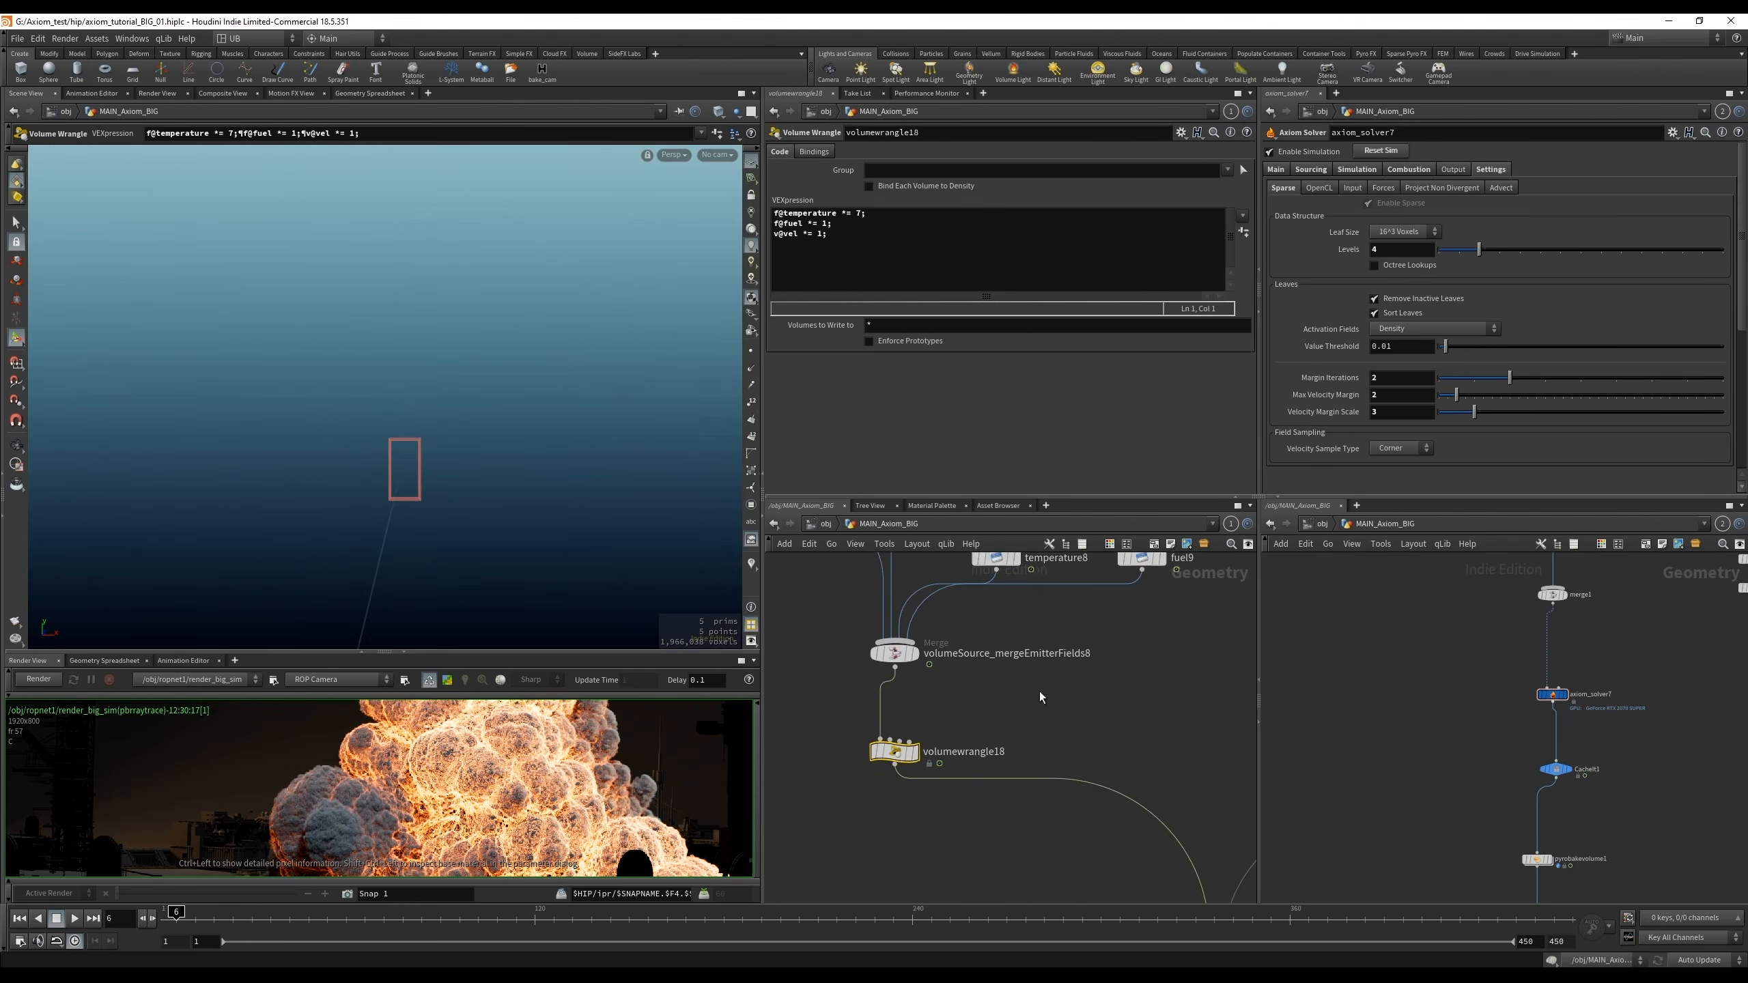
Review the multiplier code in volumewrangle18 and follow the network down to merge24
{"action": "scroll", "coordinate": [1046, 693], "scroll_direction": "down", "scroll_amount": 3}
{"action": "left_click_drag", "start_coordinate": [1025, 707], "coordinate": [871, 779]}
{"action": "left_click_drag", "start_coordinate": [829, 234], "coordinate": [754, 216]}
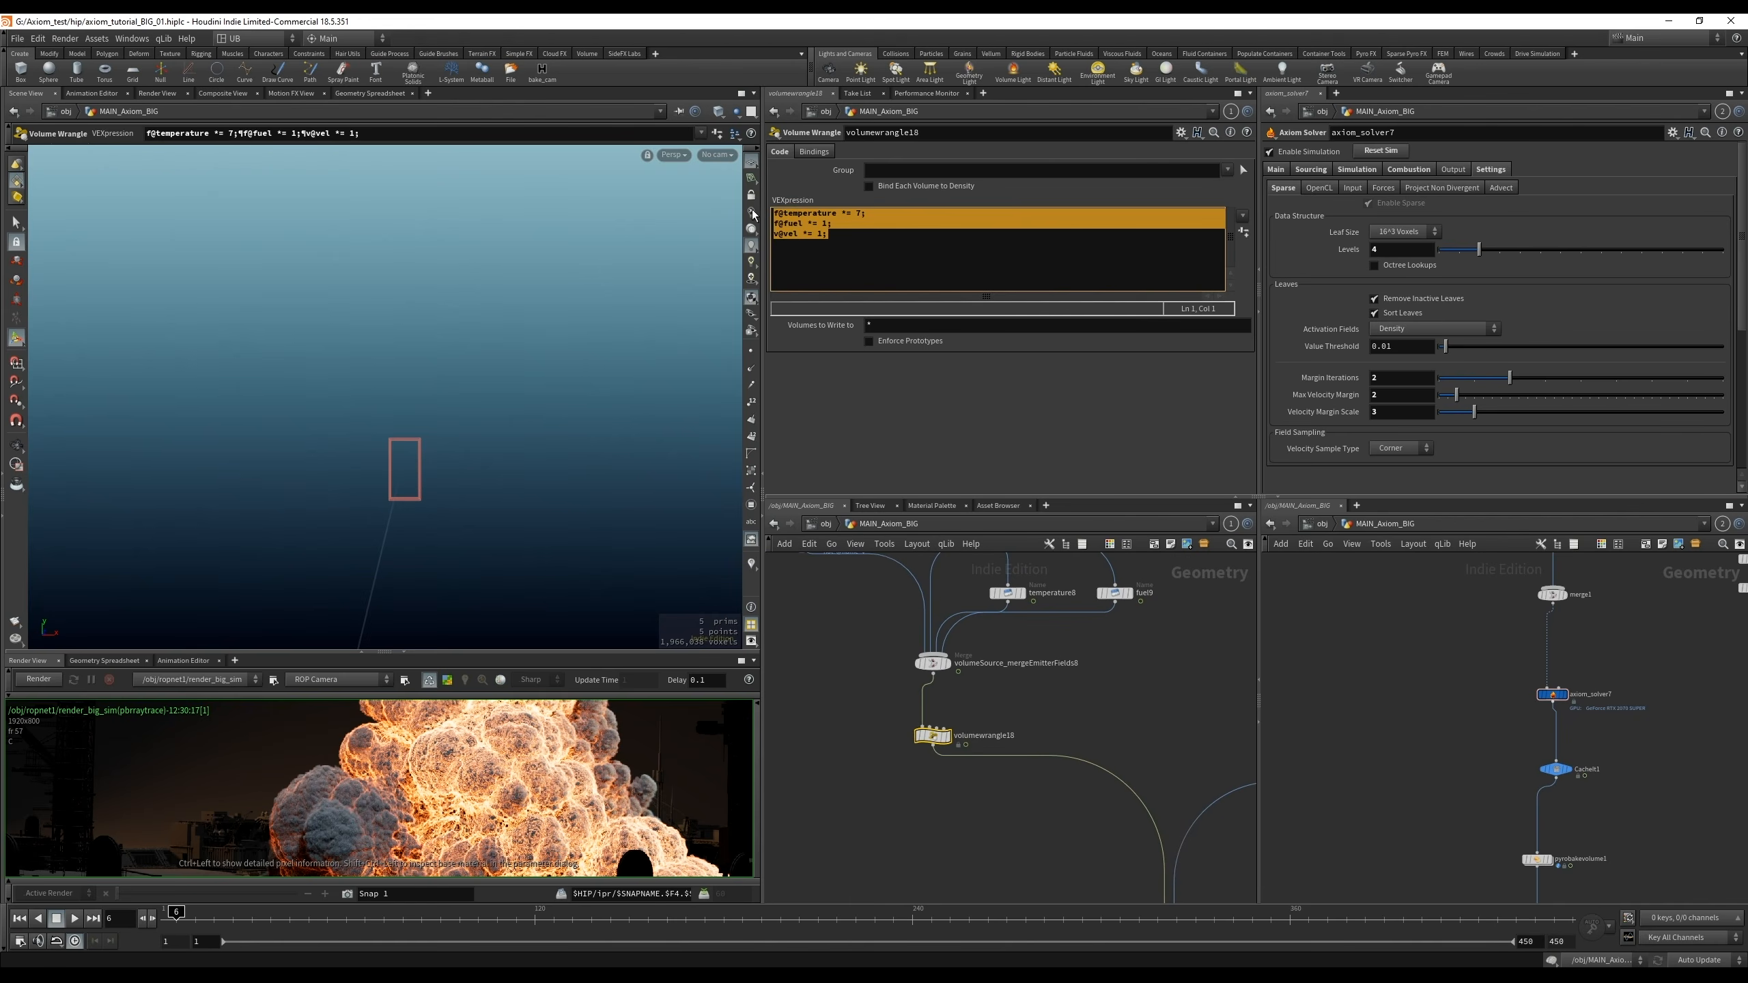
{"action": "left_click", "coordinate": [848, 261]}
{"action": "left_click", "coordinate": [976, 812]}
{"action": "middle_click_drag", "start_coordinate": [975, 815], "coordinate": [888, 571]}
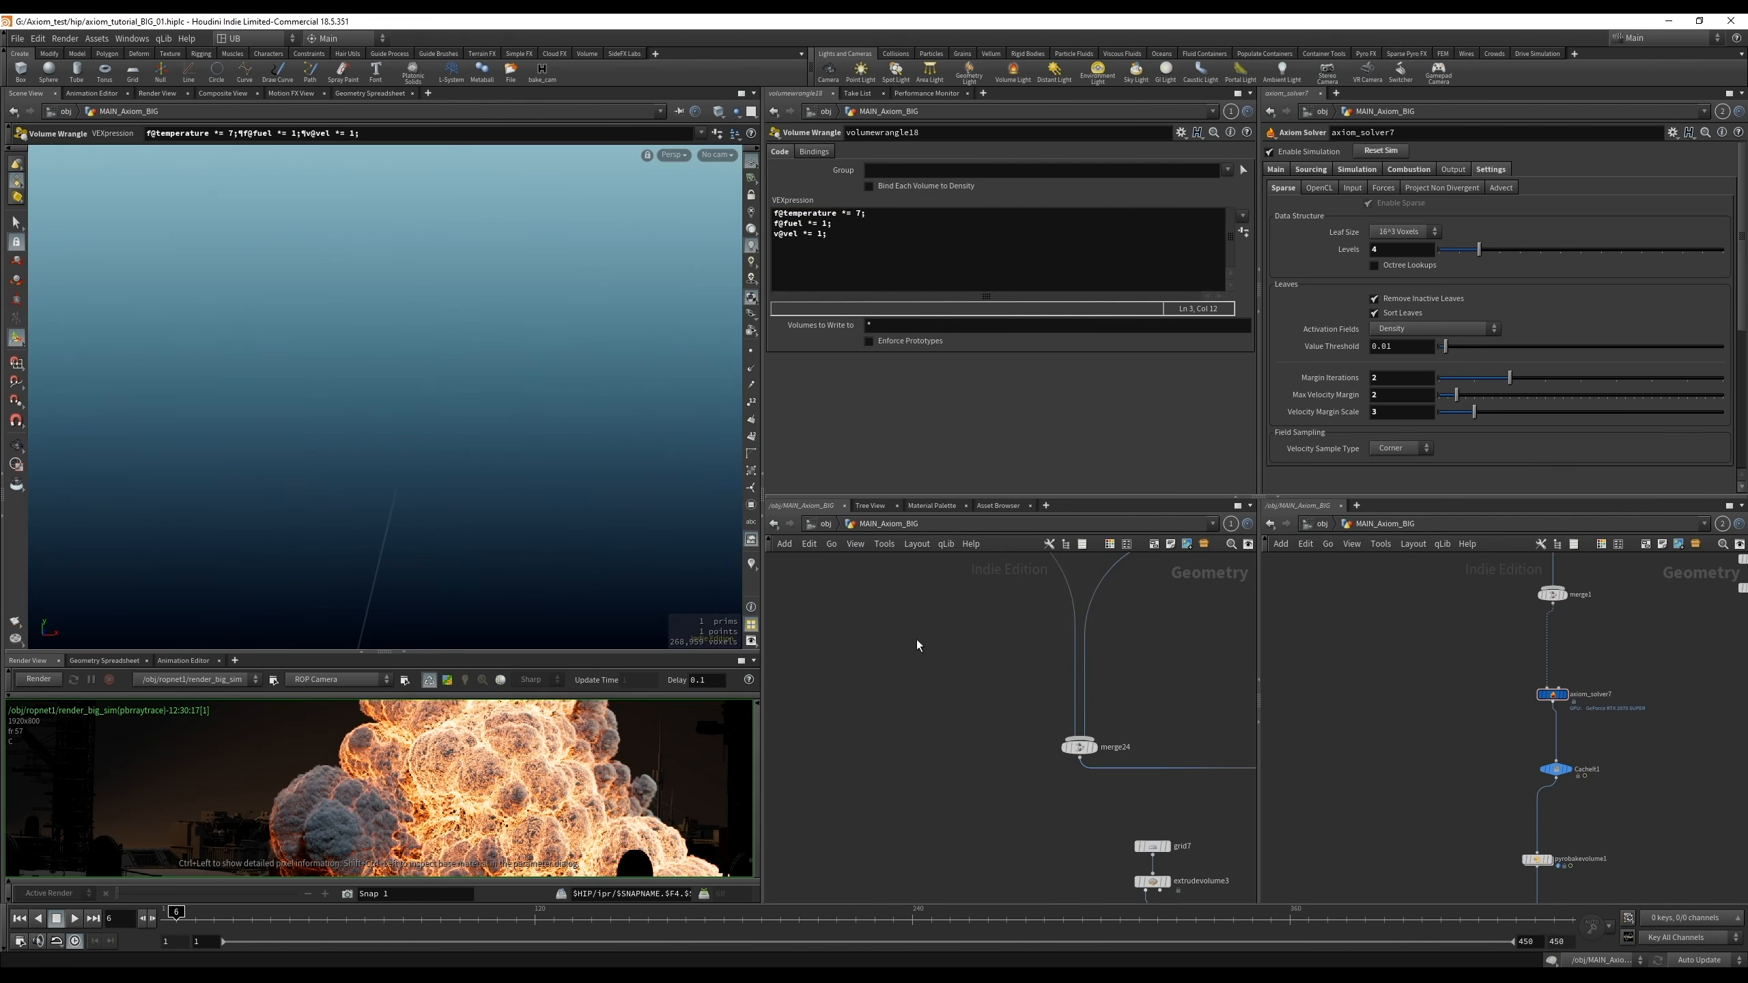
Display vdbfrompolygons22 below extrudevolume3 and check its collision distance VDB settings
{"action": "scroll", "coordinate": [984, 708], "scroll_direction": "down", "scroll_amount": 3}
{"action": "middle_click_drag", "start_coordinate": [1008, 768], "coordinate": [1036, 664]}
{"action": "scroll", "coordinate": [1019, 764], "scroll_direction": "up", "scroll_amount": 3}
{"action": "key", "text": "r"}
{"action": "left_click", "coordinate": [952, 835]}
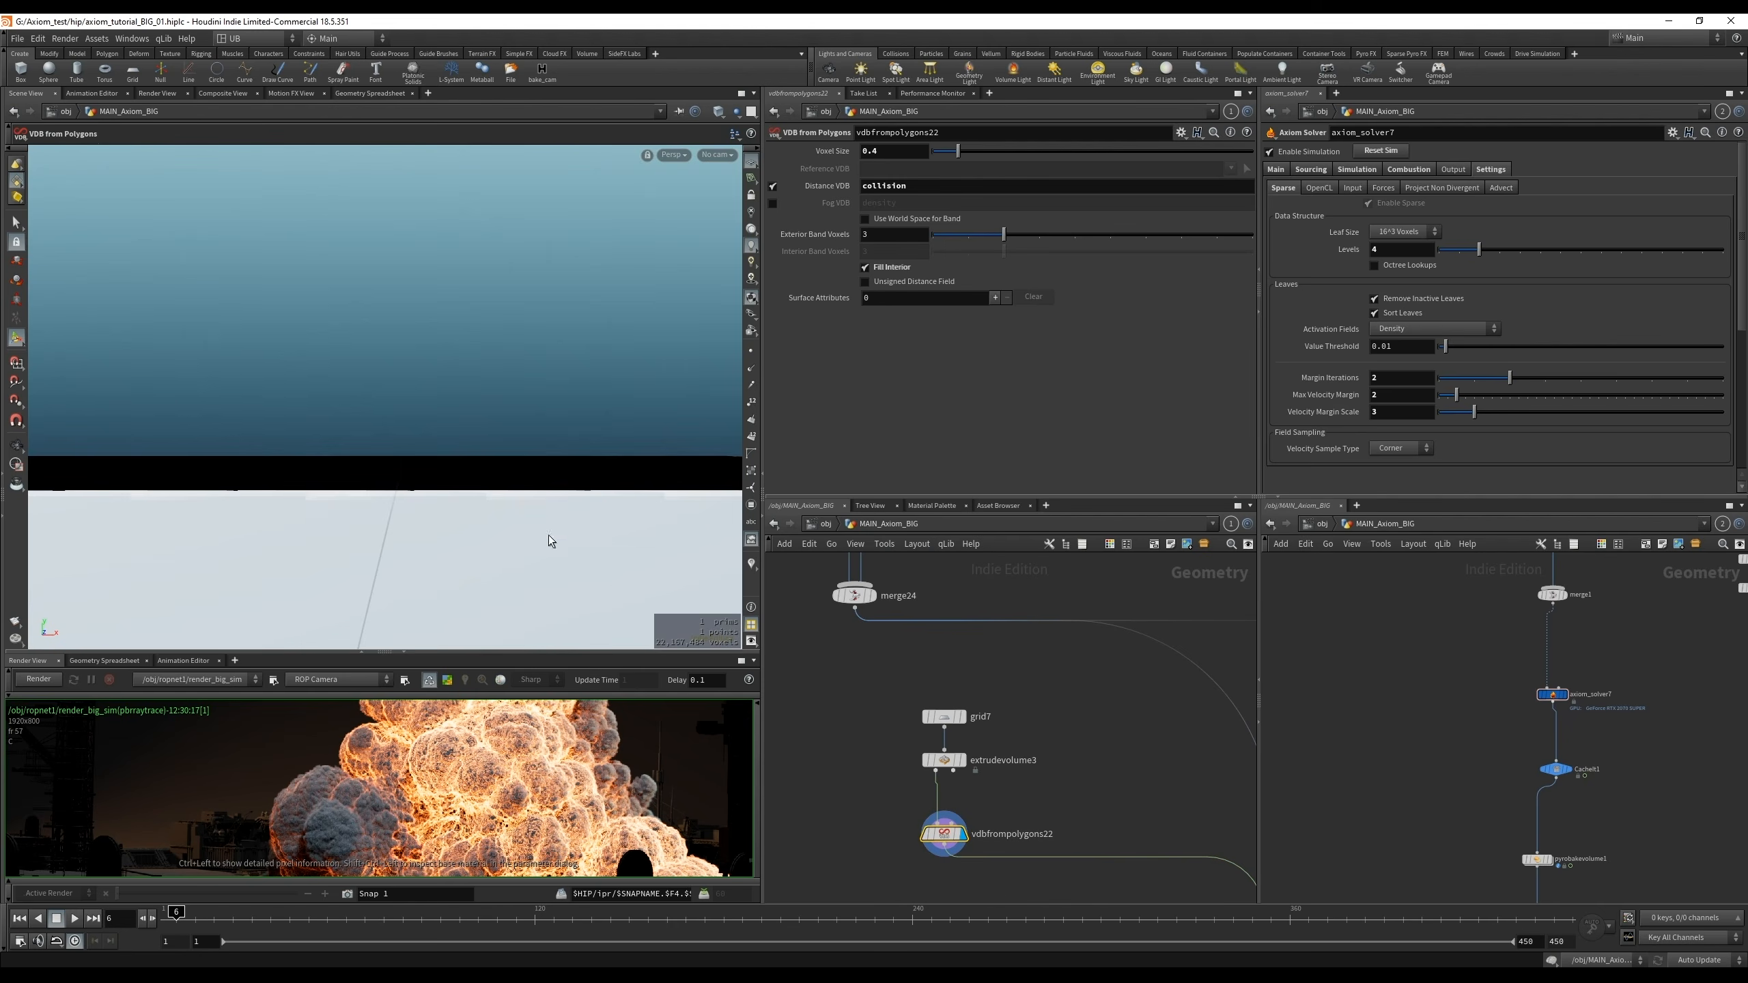
Display explosion_main_emitter_01_merge3 and inspect the ../OUT_PUMP1 source in the viewport
{"action": "middle_click_drag", "start_coordinate": [1045, 678], "coordinate": [1077, 889]}
{"action": "middle_click_drag", "start_coordinate": [1095, 582], "coordinate": [1038, 775]}
{"action": "left_click", "coordinate": [1002, 659]}
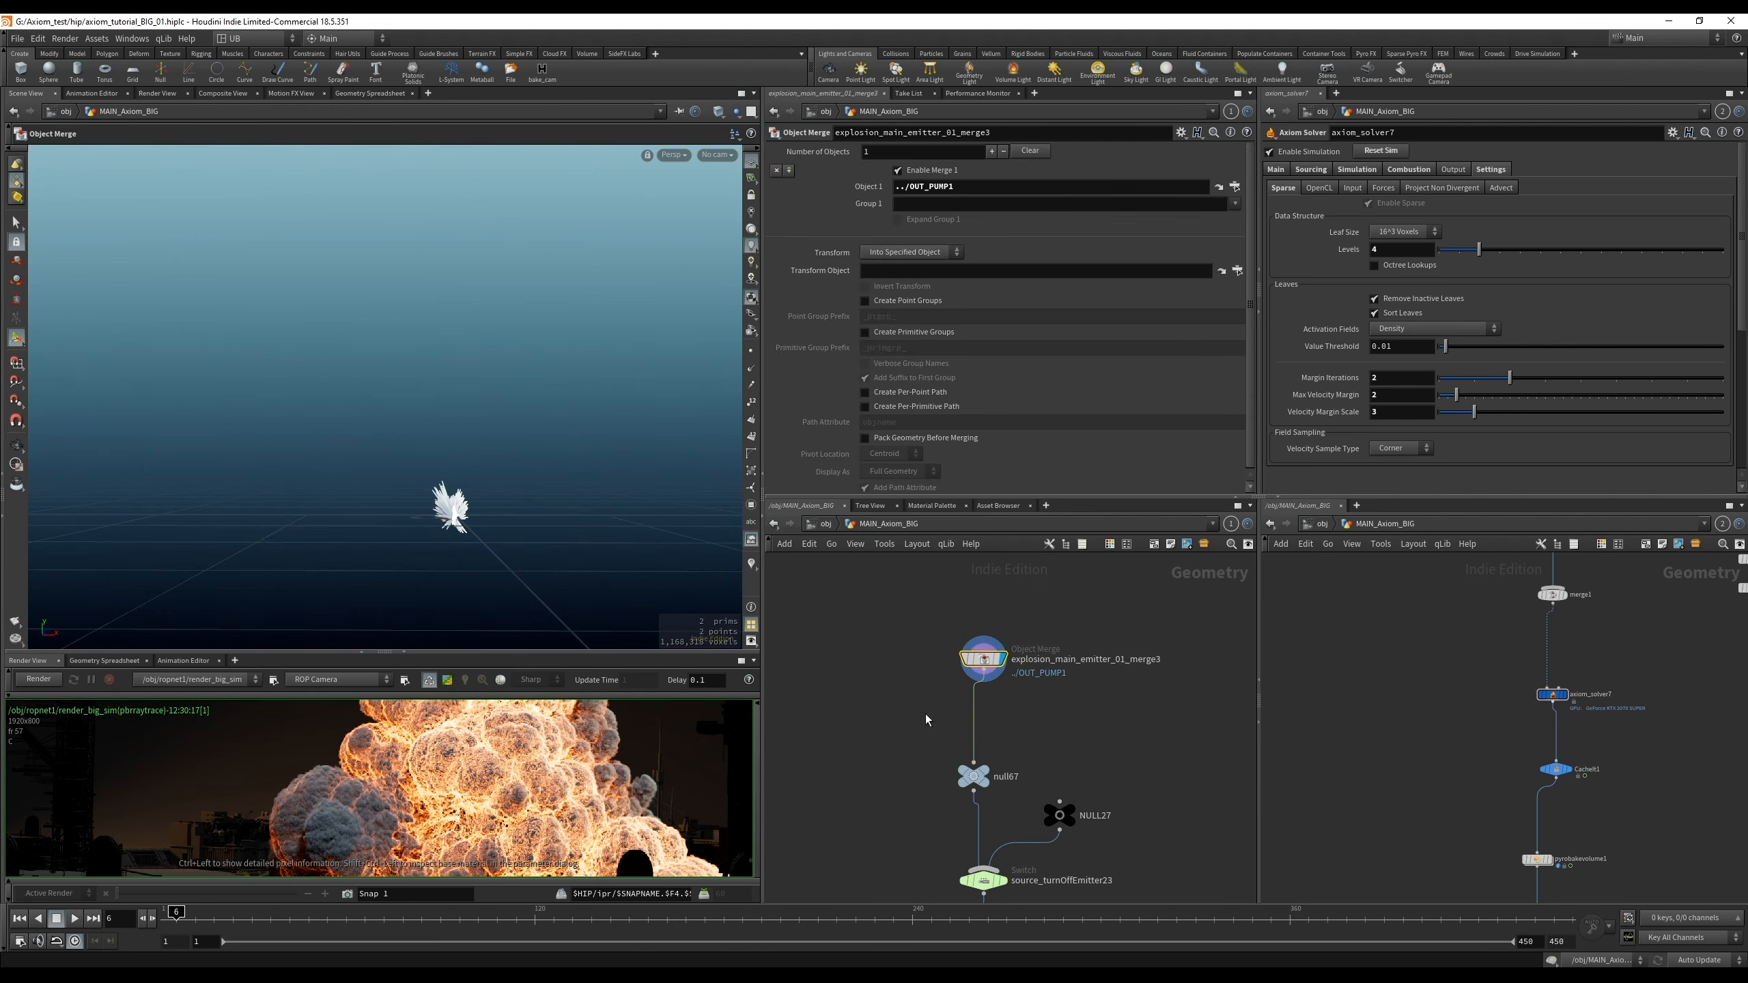
{"action": "middle_click_drag", "start_coordinate": [931, 810], "coordinate": [921, 746]}
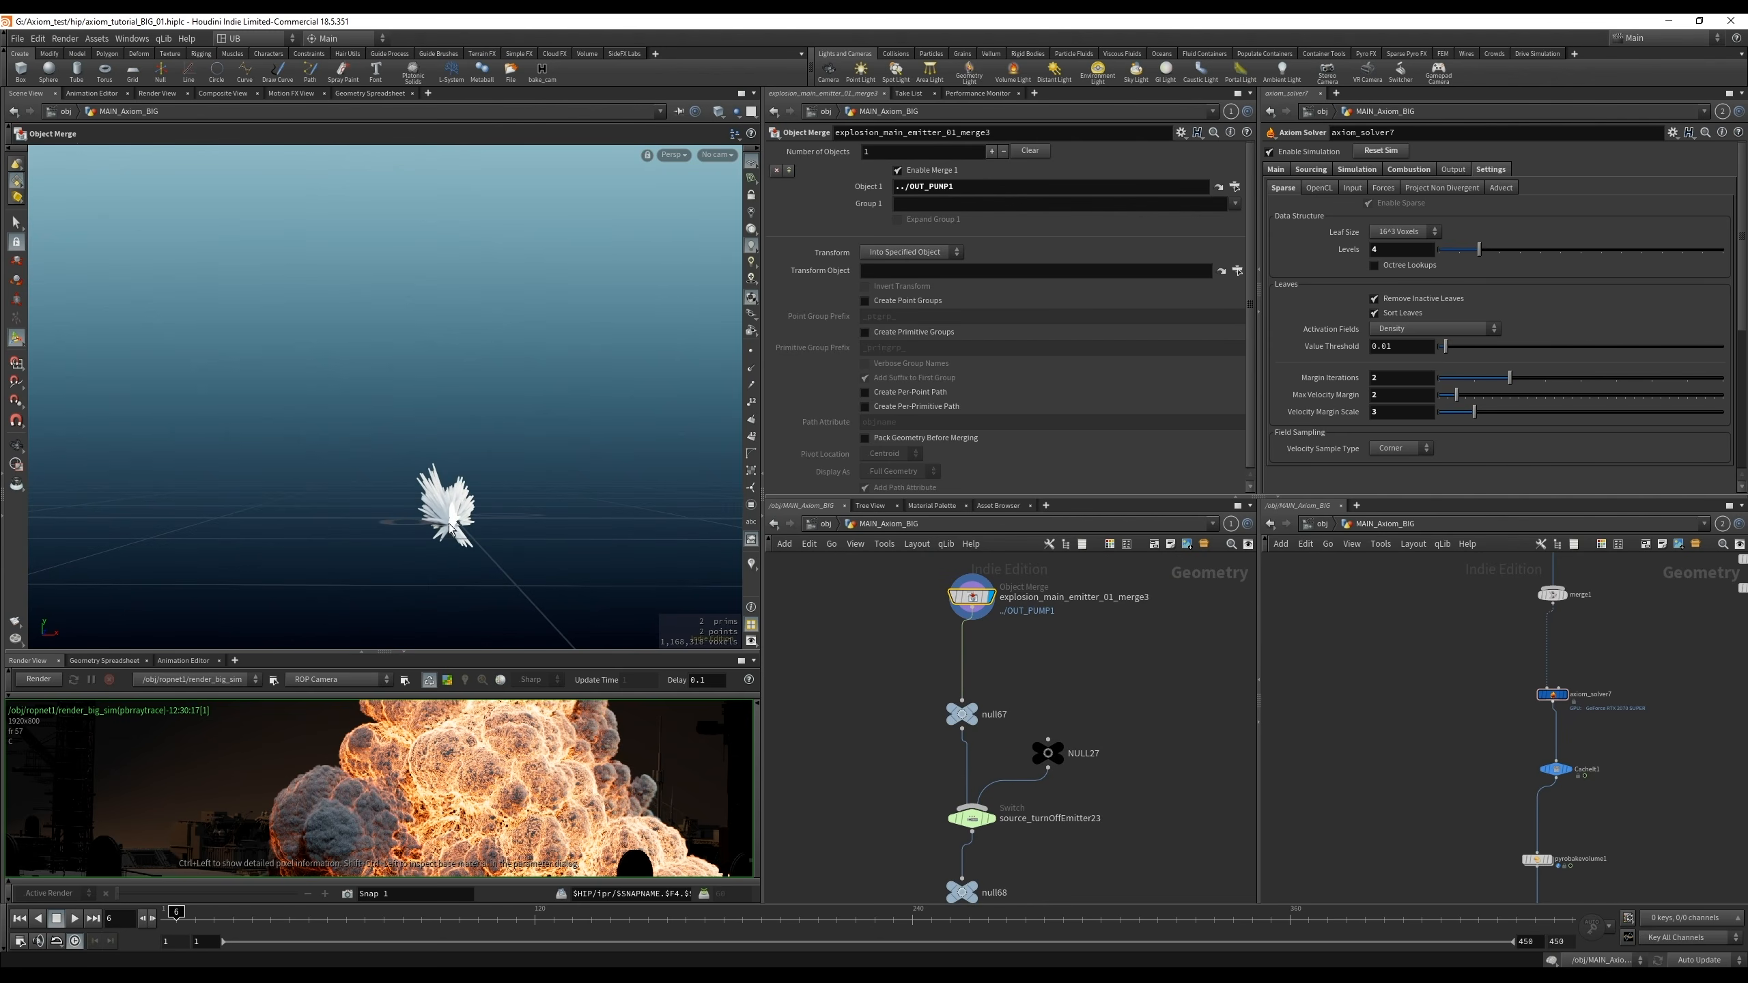
{"action": "middle_click_drag", "start_coordinate": [586, 523], "coordinate": [554, 531], "text": "alt"}
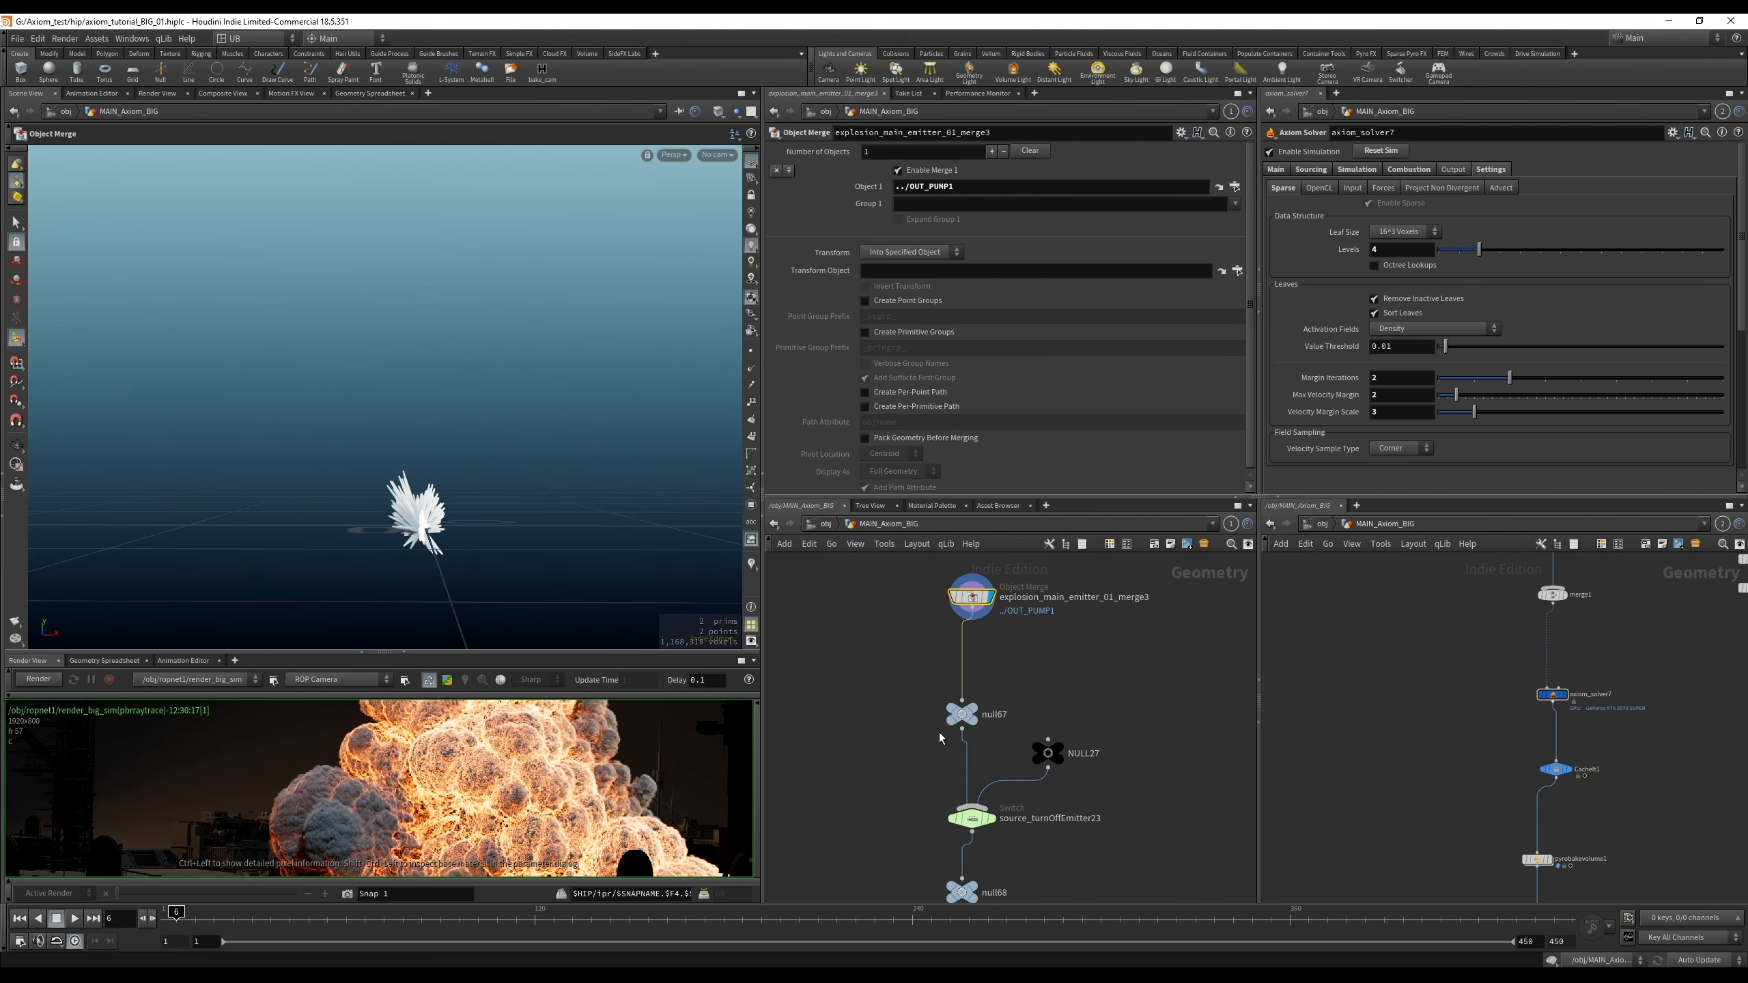
Check name6's influence and influenceVel namings and the velocity and temperature multipliers in volumewrangle15
{"action": "middle_click_drag", "start_coordinate": [904, 766], "coordinate": [886, 593]}
{"action": "left_click", "coordinate": [942, 734]}
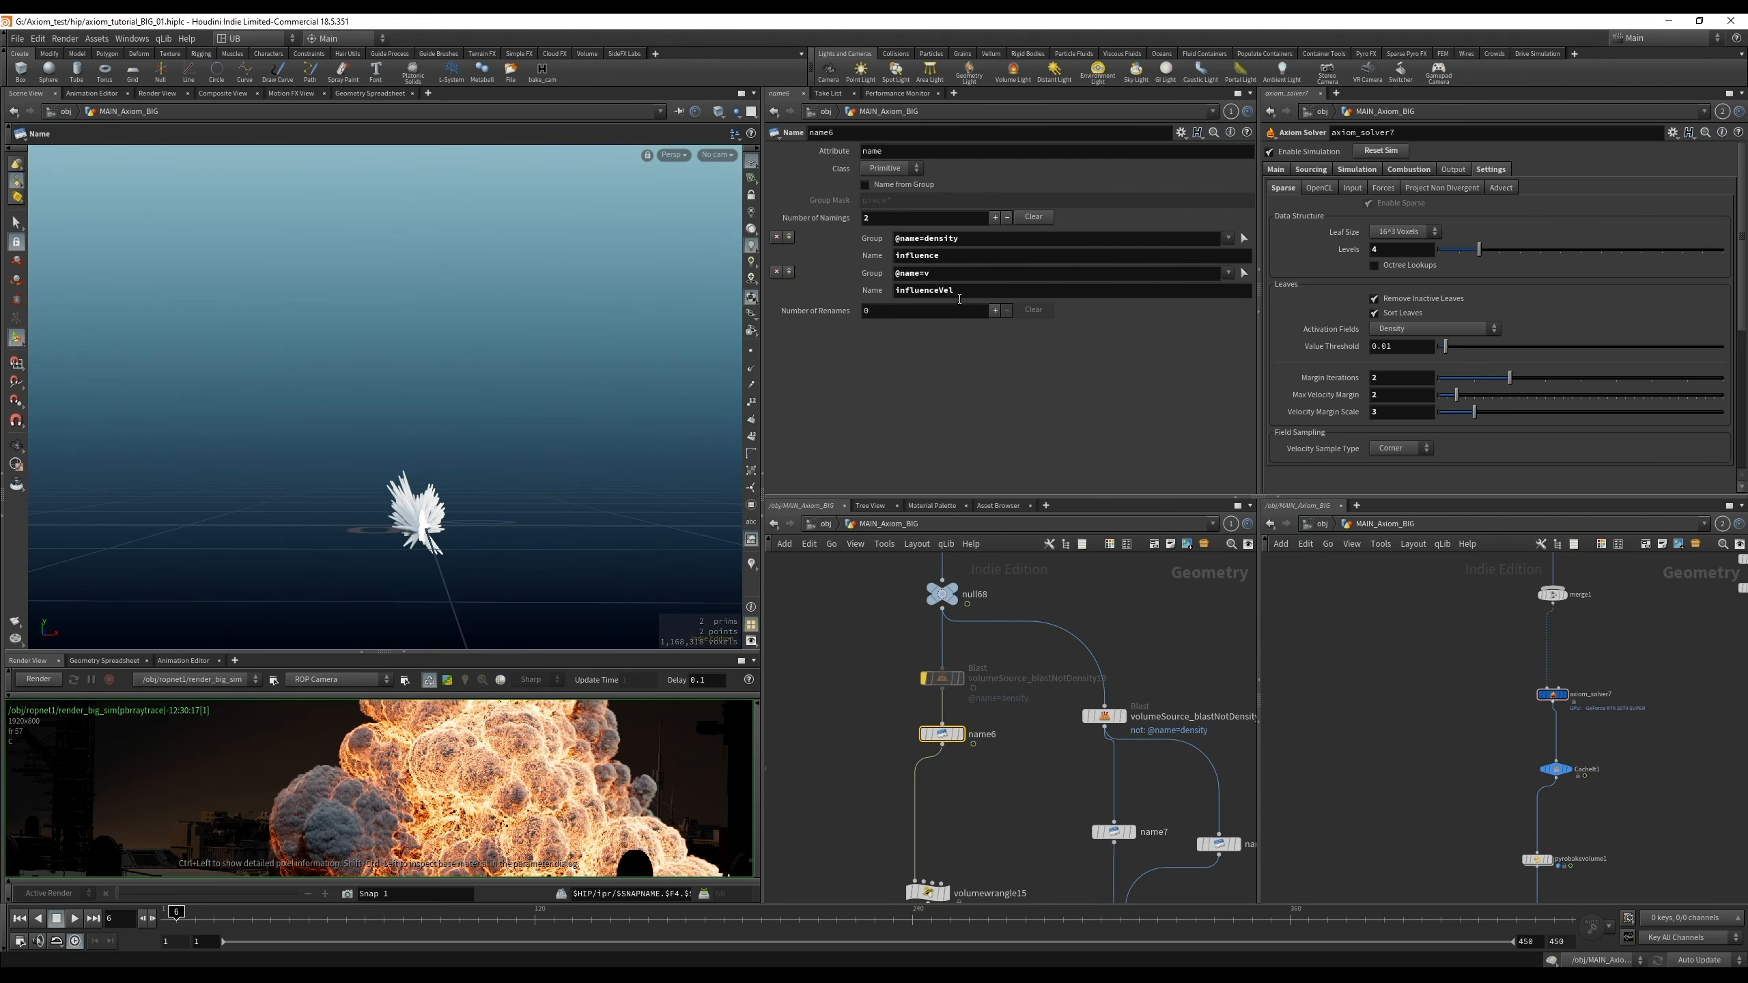
{"action": "middle_click_drag", "start_coordinate": [874, 679], "coordinate": [898, 595]}
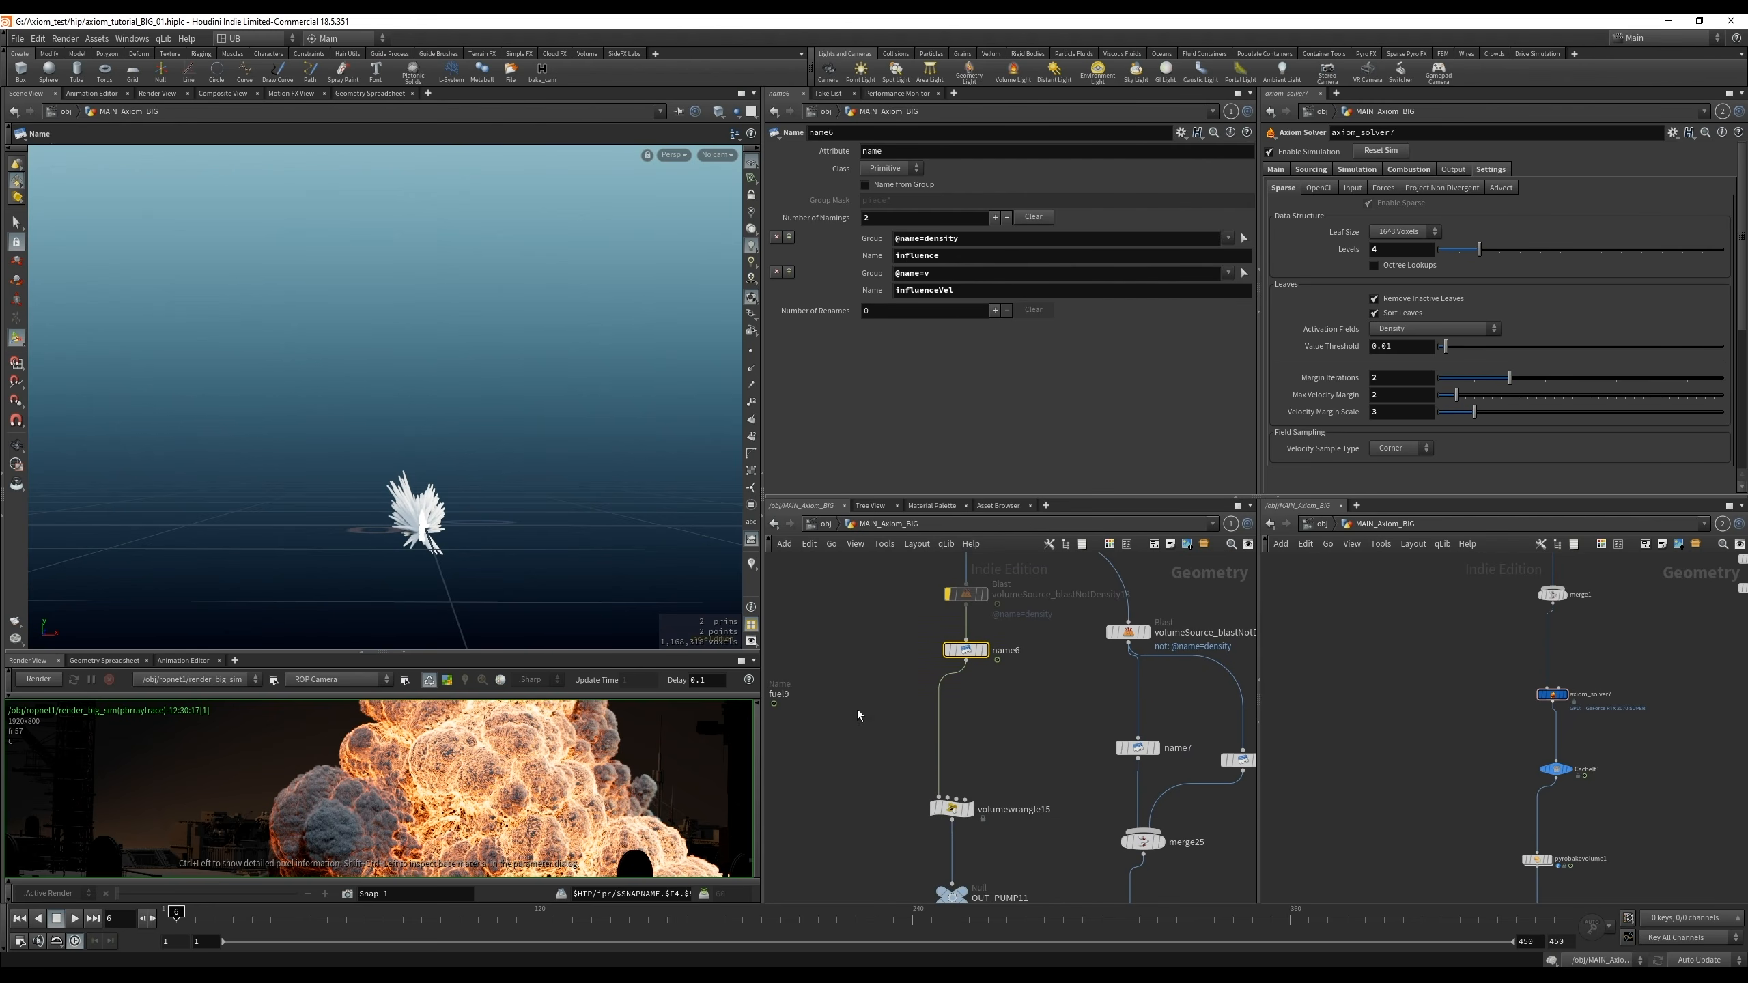
{"action": "left_click", "coordinate": [952, 764]}
{"action": "middle_click_drag", "start_coordinate": [959, 744], "coordinate": [899, 736]}
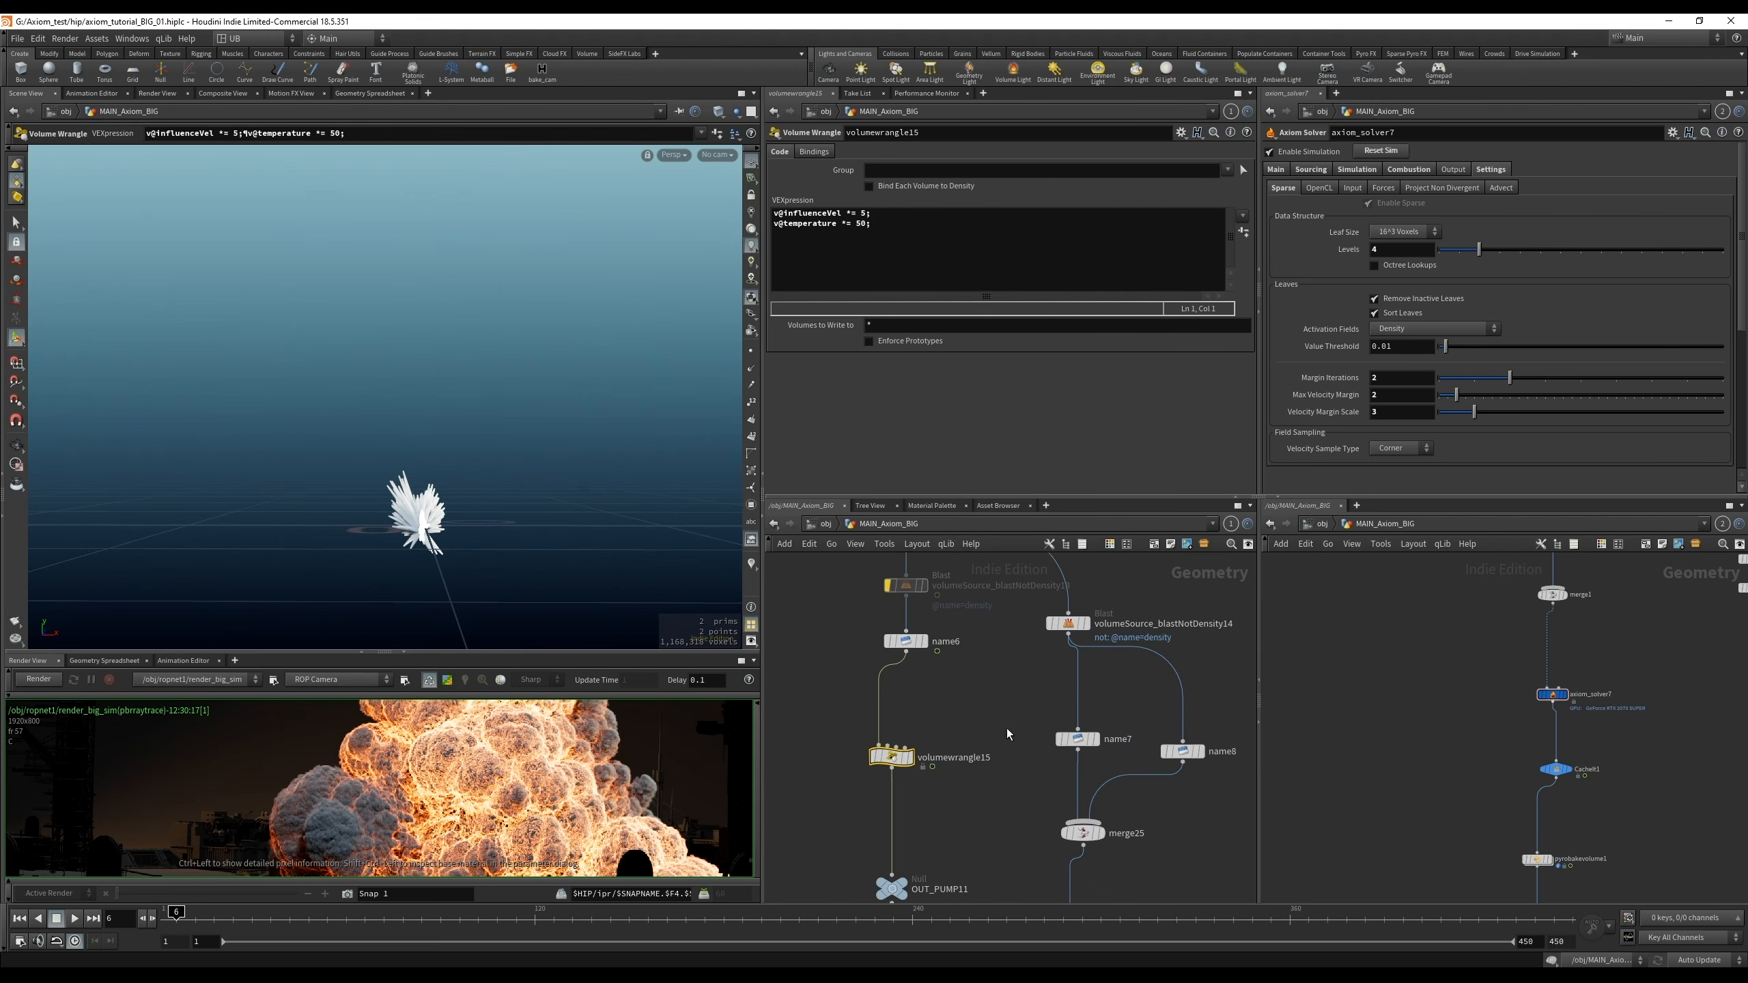
{"action": "left_click", "coordinate": [906, 641]}
{"action": "right_click_drag", "start_coordinate": [480, 521], "coordinate": [566, 476], "text": "alt"}
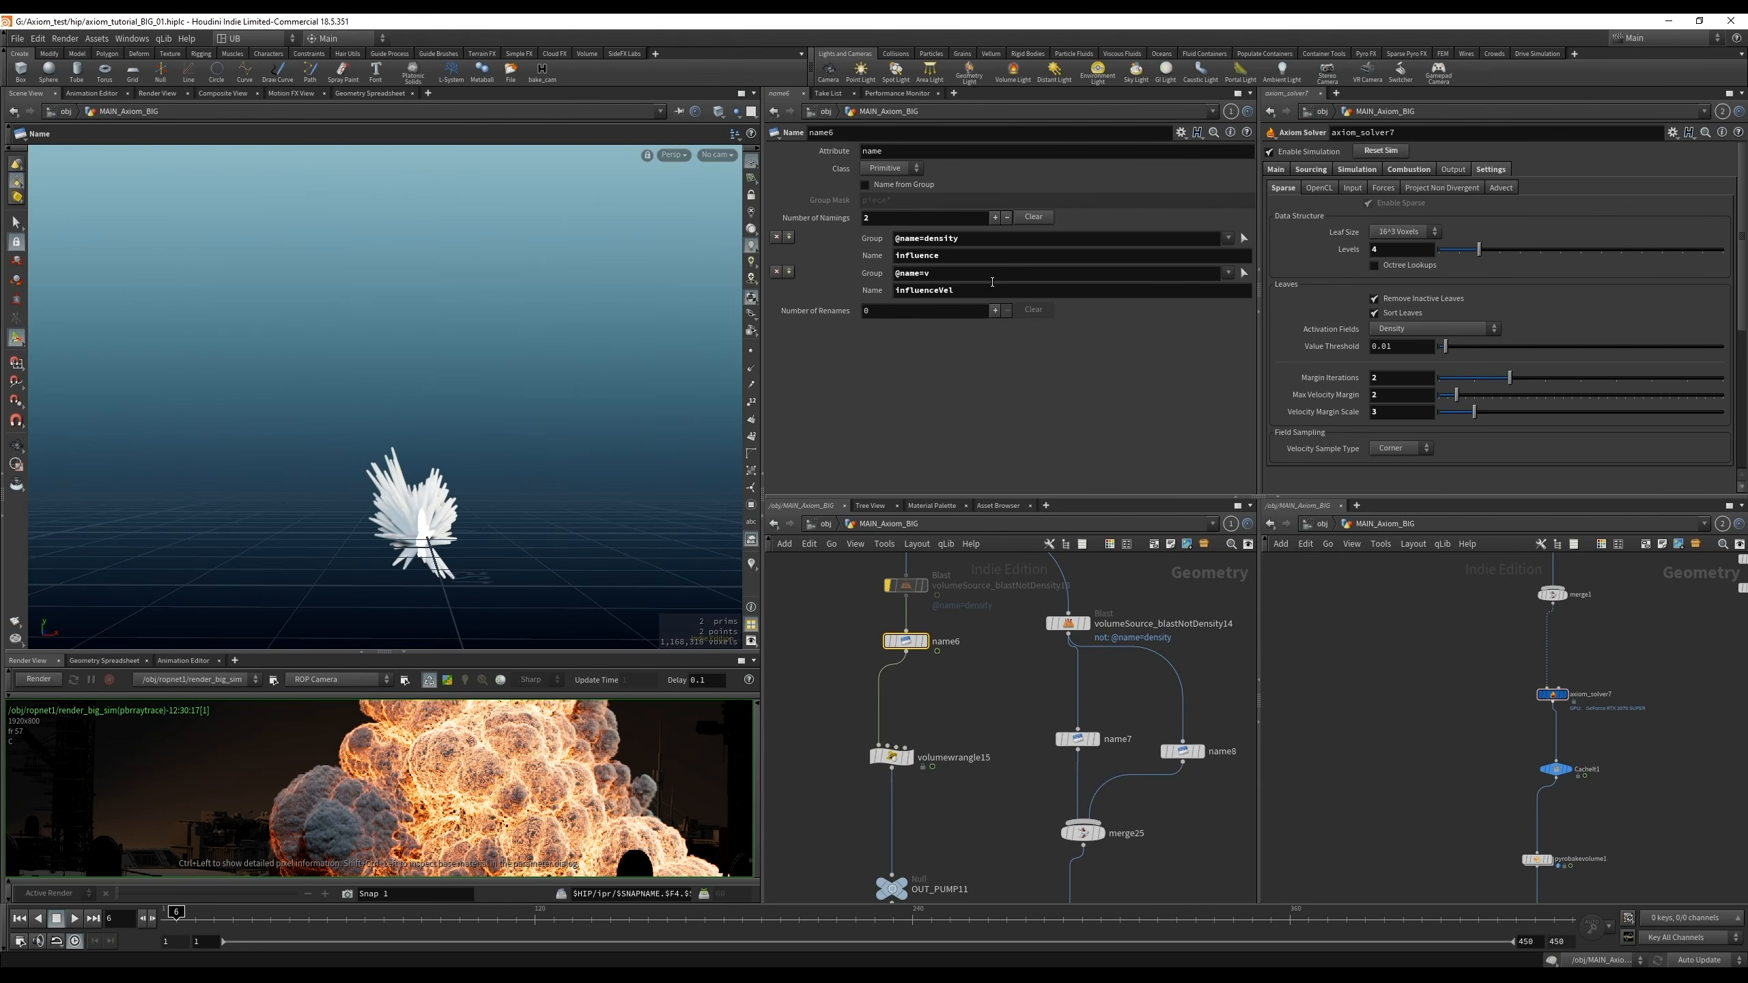
{"action": "left_click", "coordinate": [965, 292]}
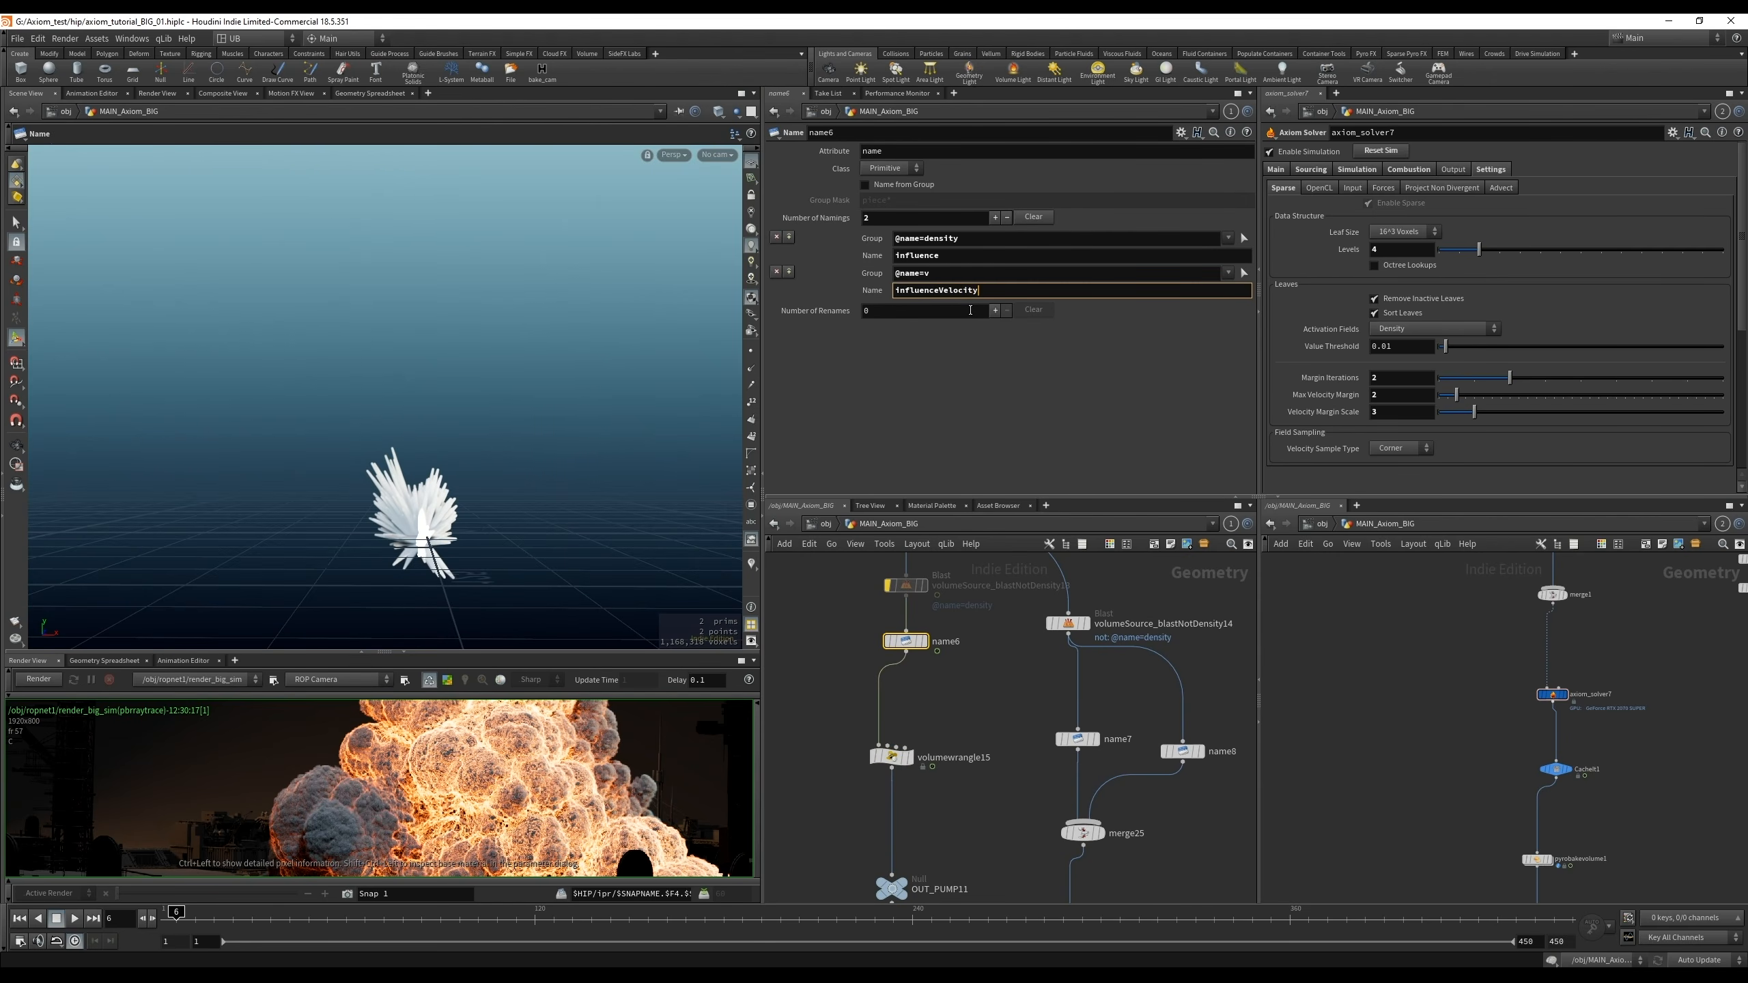
{"action": "key", "text": "Return"}
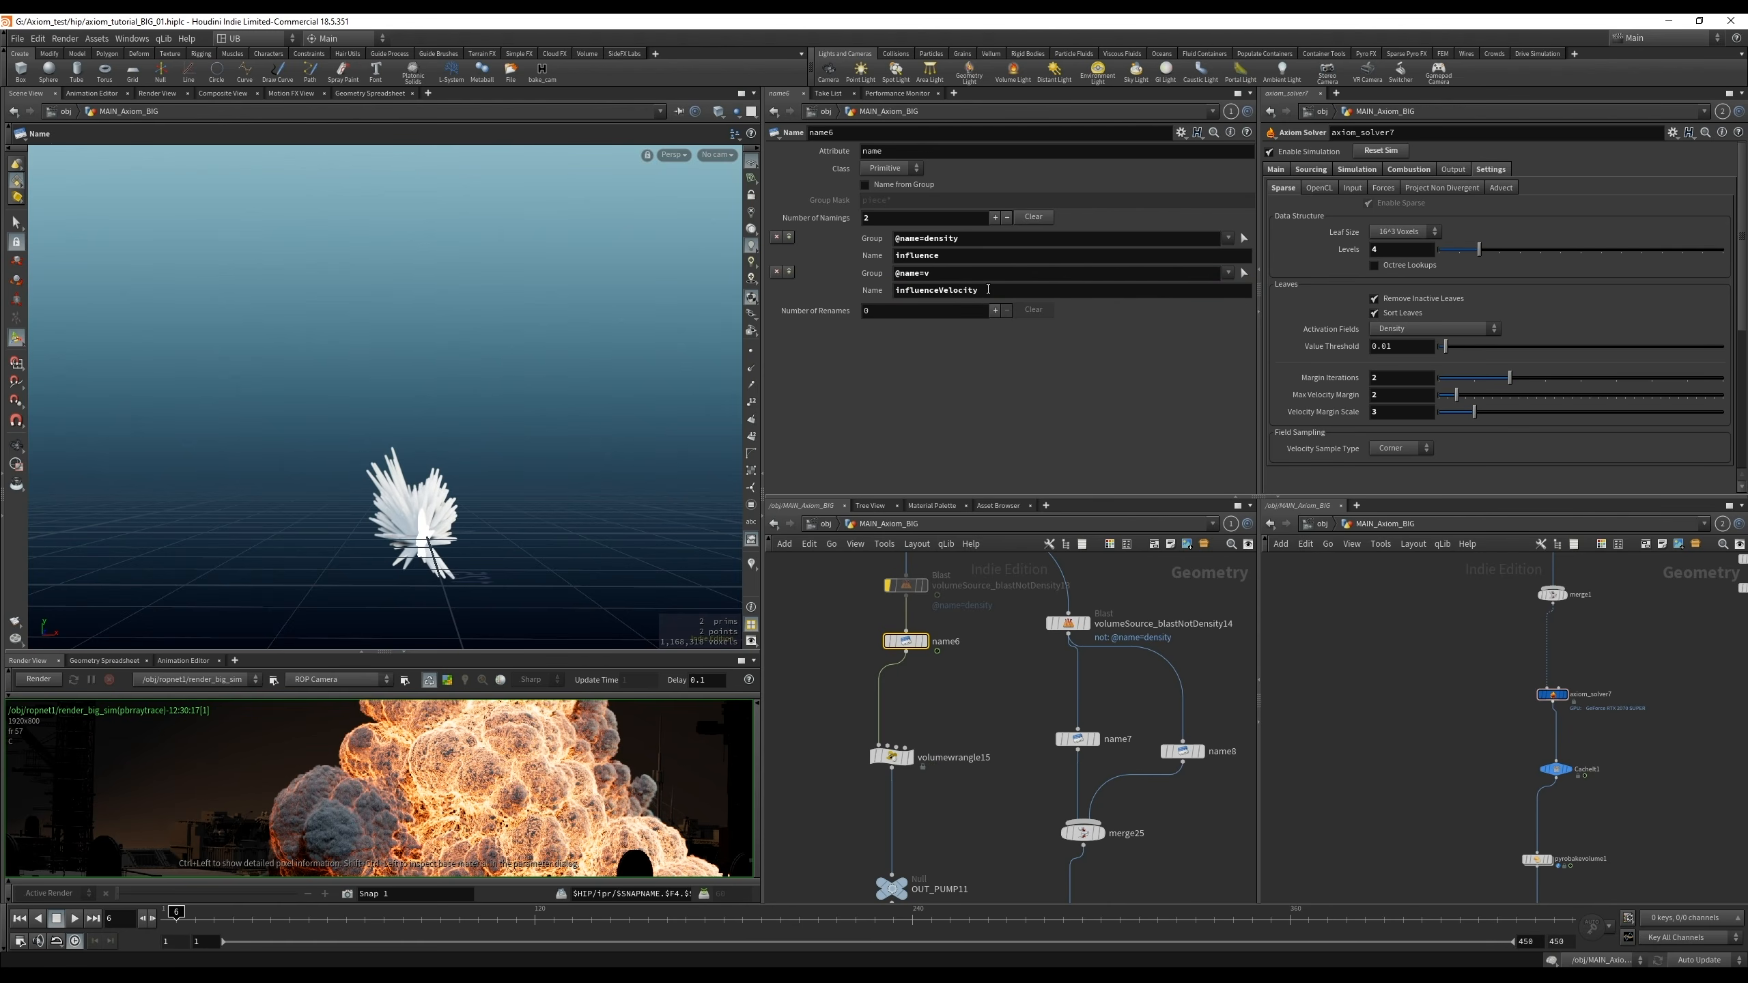
{"action": "key", "text": "ctrl+z"}
{"action": "left_click", "coordinate": [960, 292]}
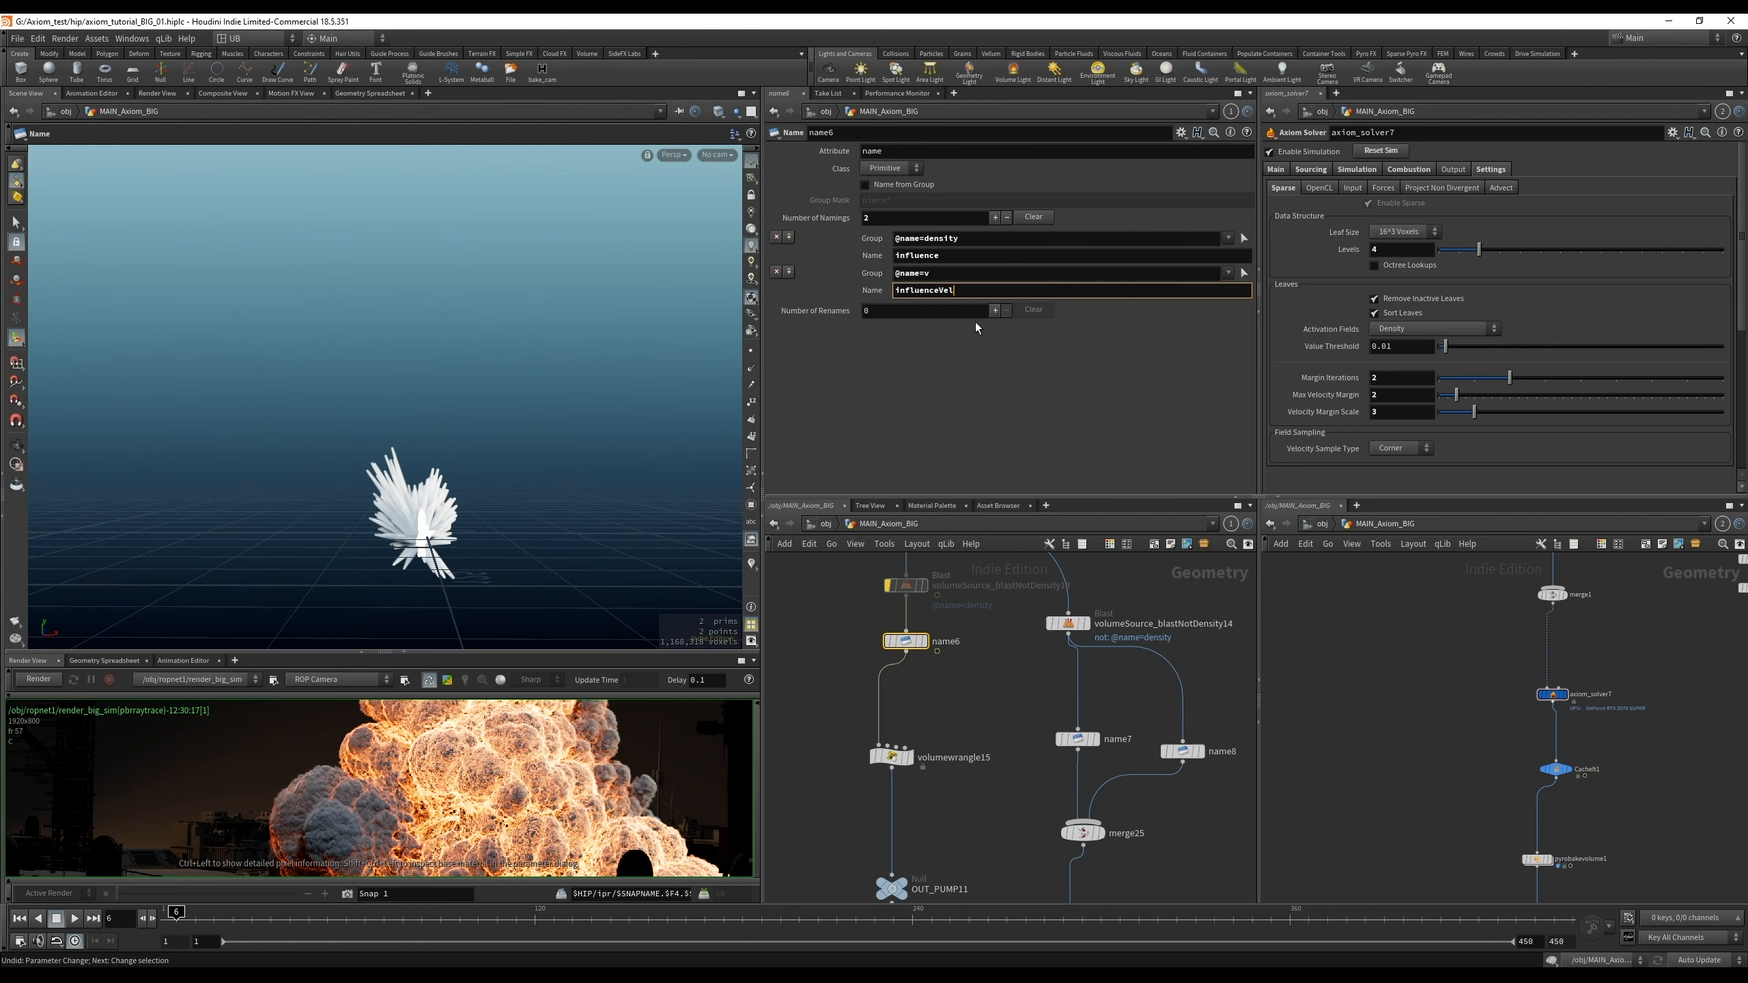
Display volumewrangle15 and check the fuel and influenceVel namings in name7
{"action": "scroll", "coordinate": [962, 698], "scroll_direction": "down", "scroll_amount": 2}
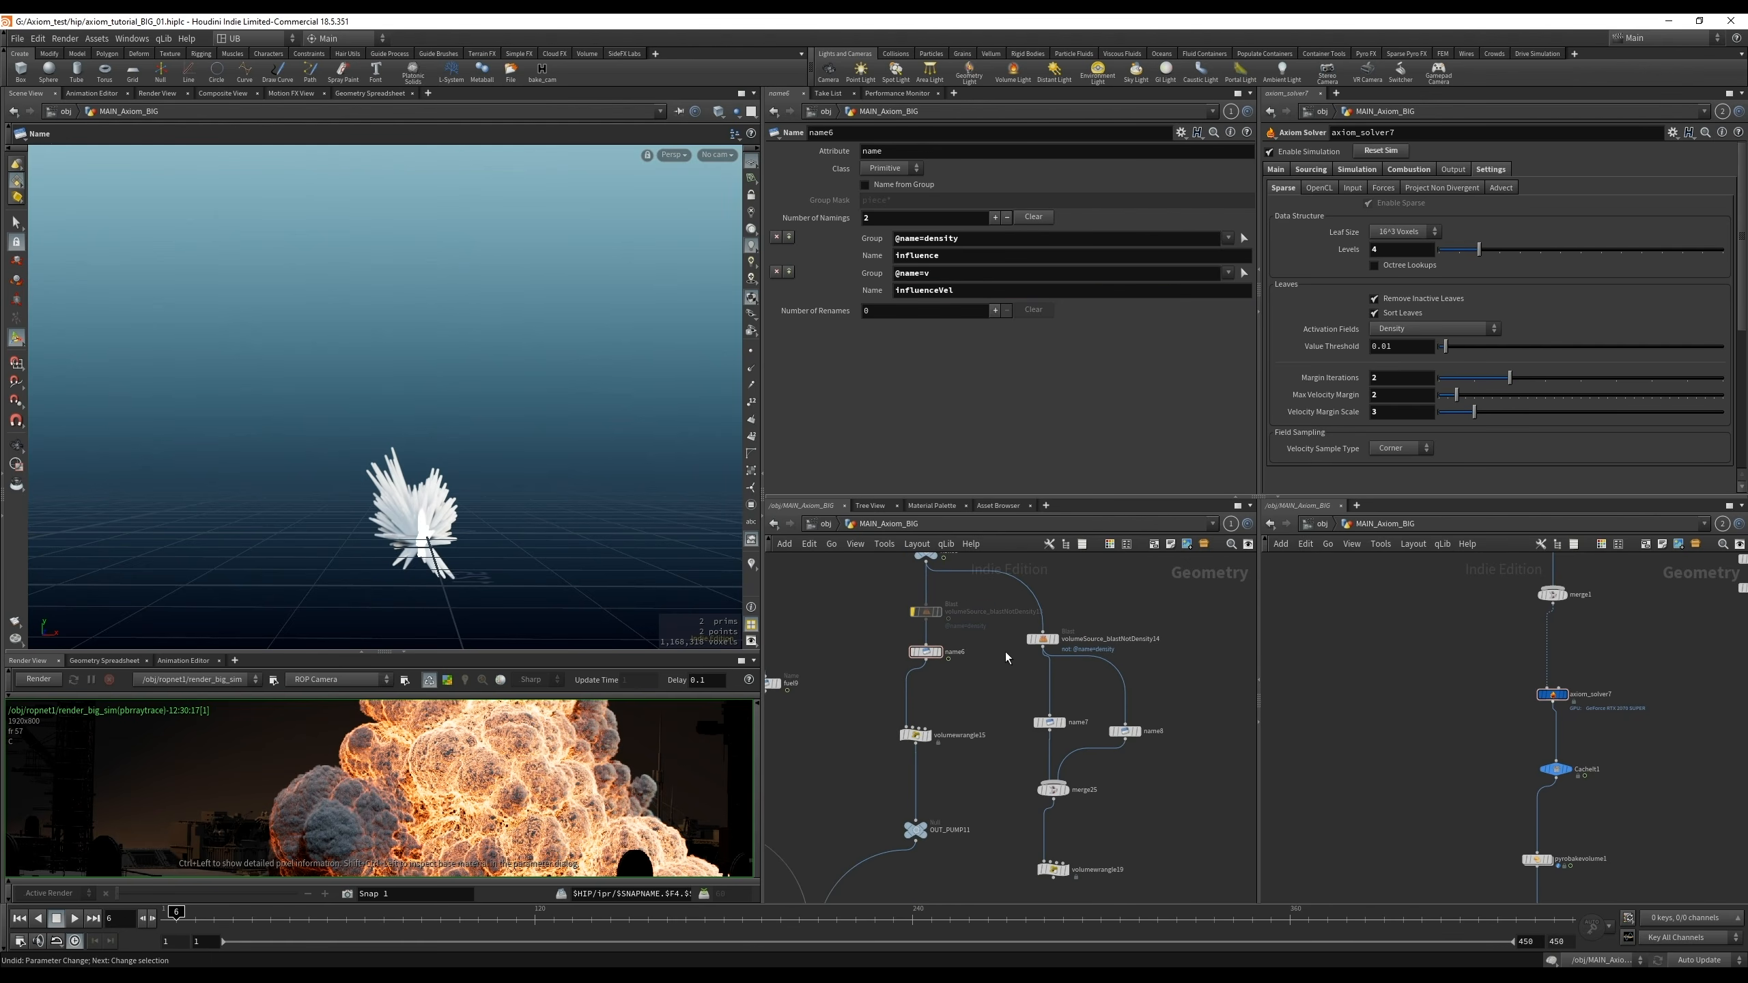
{"action": "mouse_move", "coordinate": [451, 526]}
{"action": "left_mouse_down", "text": "alt"}
{"action": "mouse_move", "coordinate": [496, 515]}
{"action": "mouse_move", "coordinate": [426, 526]}
{"action": "left_mouse_up", "text": "alt"}
{"action": "left_click", "coordinate": [985, 293]}
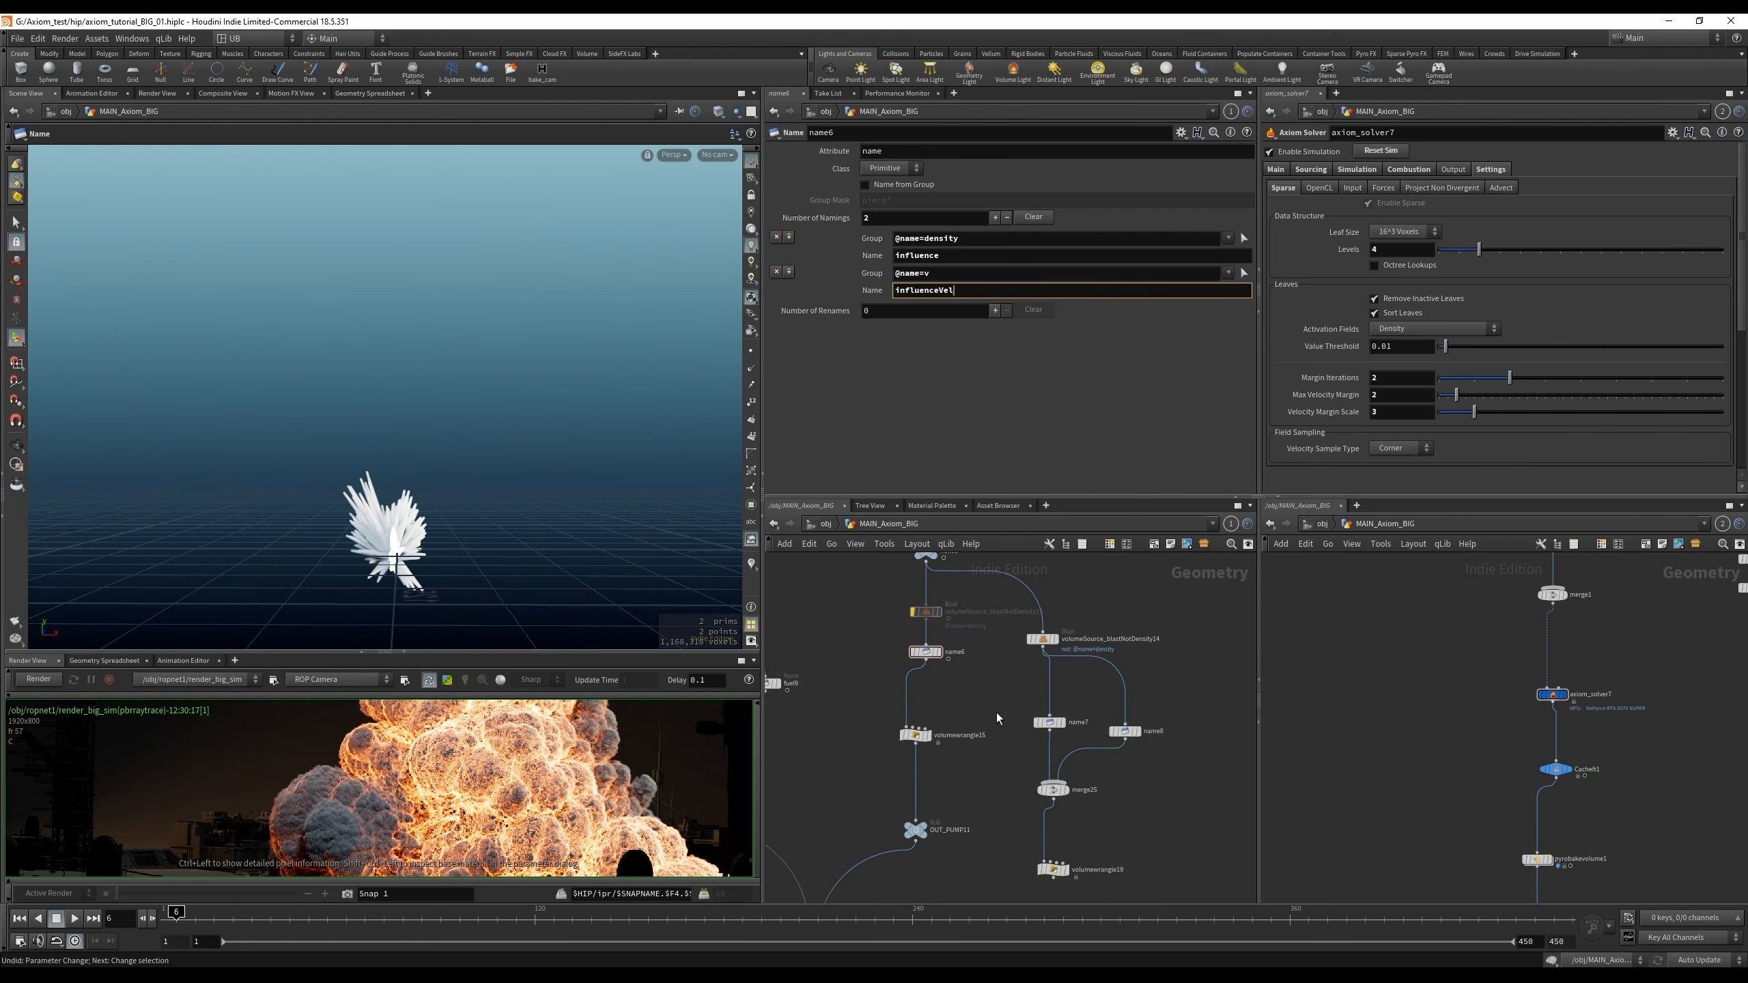
{"action": "middle_click_drag", "start_coordinate": [998, 717], "coordinate": [1017, 688]}
{"action": "left_click", "coordinate": [948, 707]}
{"action": "left_click", "coordinate": [1066, 694]}
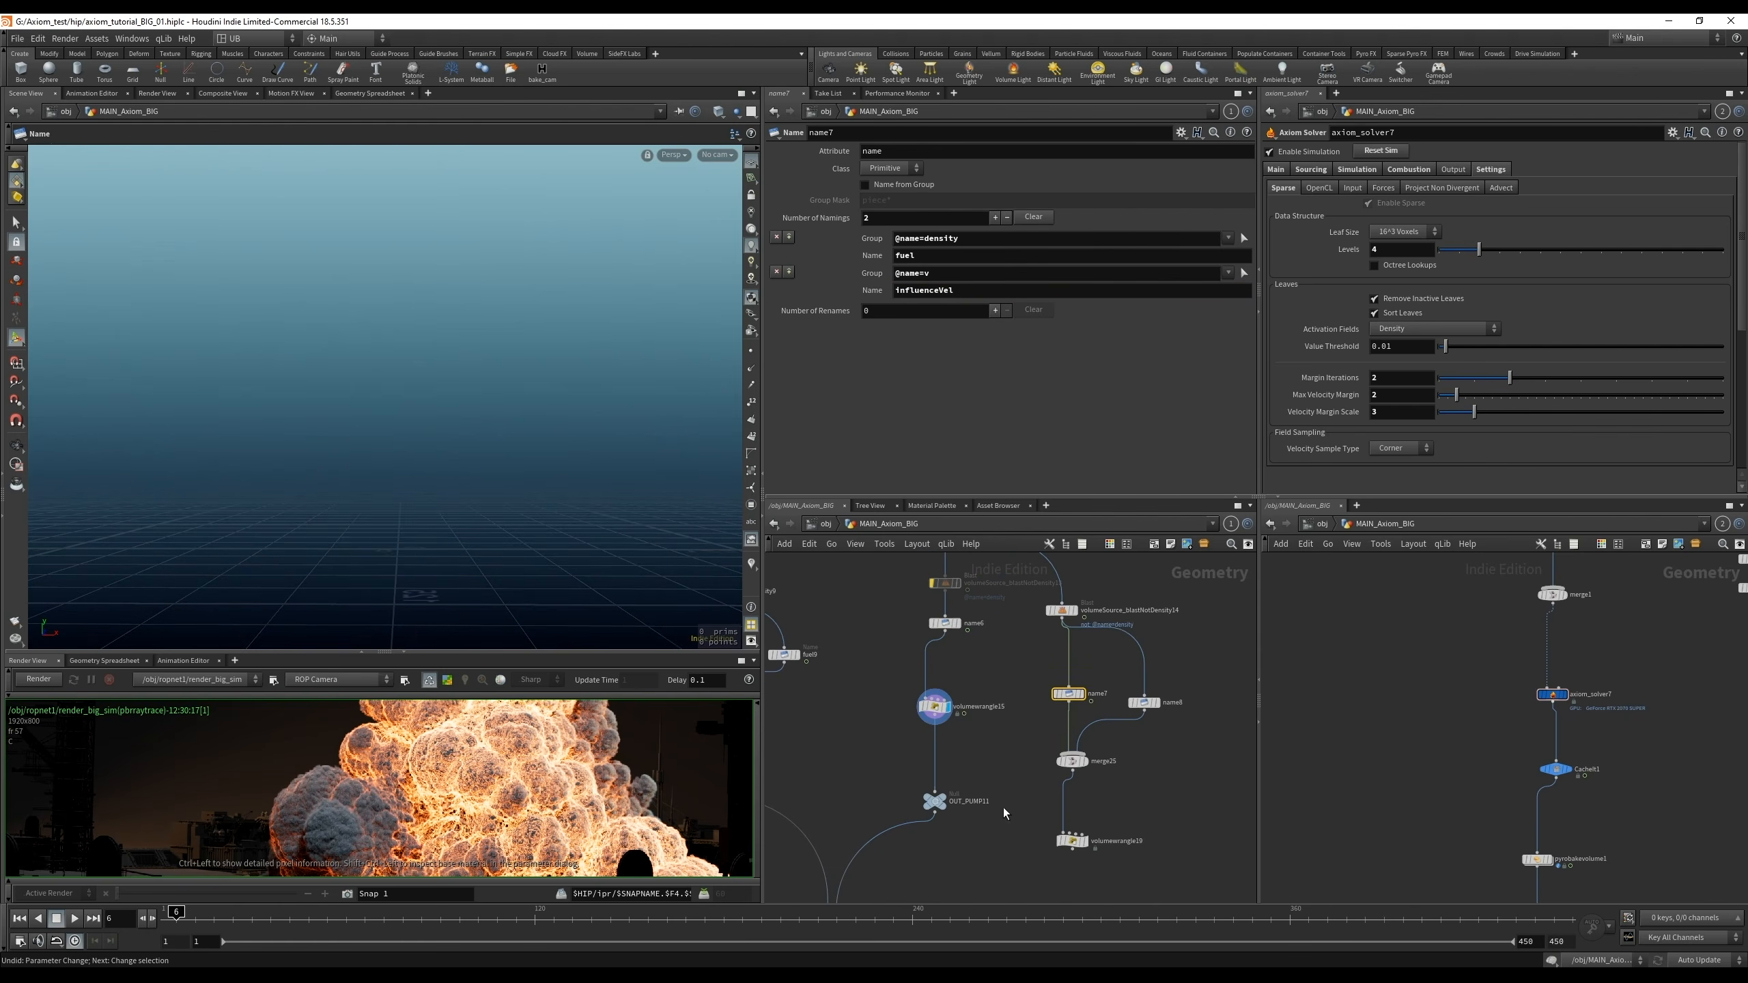
Display OUT_PUMP11 and follow the source branches down to the merges feeding the solver
{"action": "key", "text": "r"}
{"action": "mouse_move", "coordinate": [1003, 809]}
{"action": "middle_mouse_down"}
{"action": "mouse_move", "coordinate": [1037, 725]}
{"action": "mouse_move", "coordinate": [994, 814]}
{"action": "middle_mouse_up"}
{"action": "left_click", "coordinate": [960, 765]}
{"action": "mouse_move", "coordinate": [1044, 878]}
{"action": "left_mouse_down"}
{"action": "mouse_move", "coordinate": [1168, 591]}
{"action": "mouse_move", "coordinate": [1082, 792]}
{"action": "left_mouse_up"}
{"action": "scroll", "coordinate": [1145, 649], "scroll_direction": "down", "scroll_amount": 3}
{"action": "key", "text": "Delete"}
{"action": "middle_click_drag", "start_coordinate": [1124, 825], "coordinate": [1062, 657]}
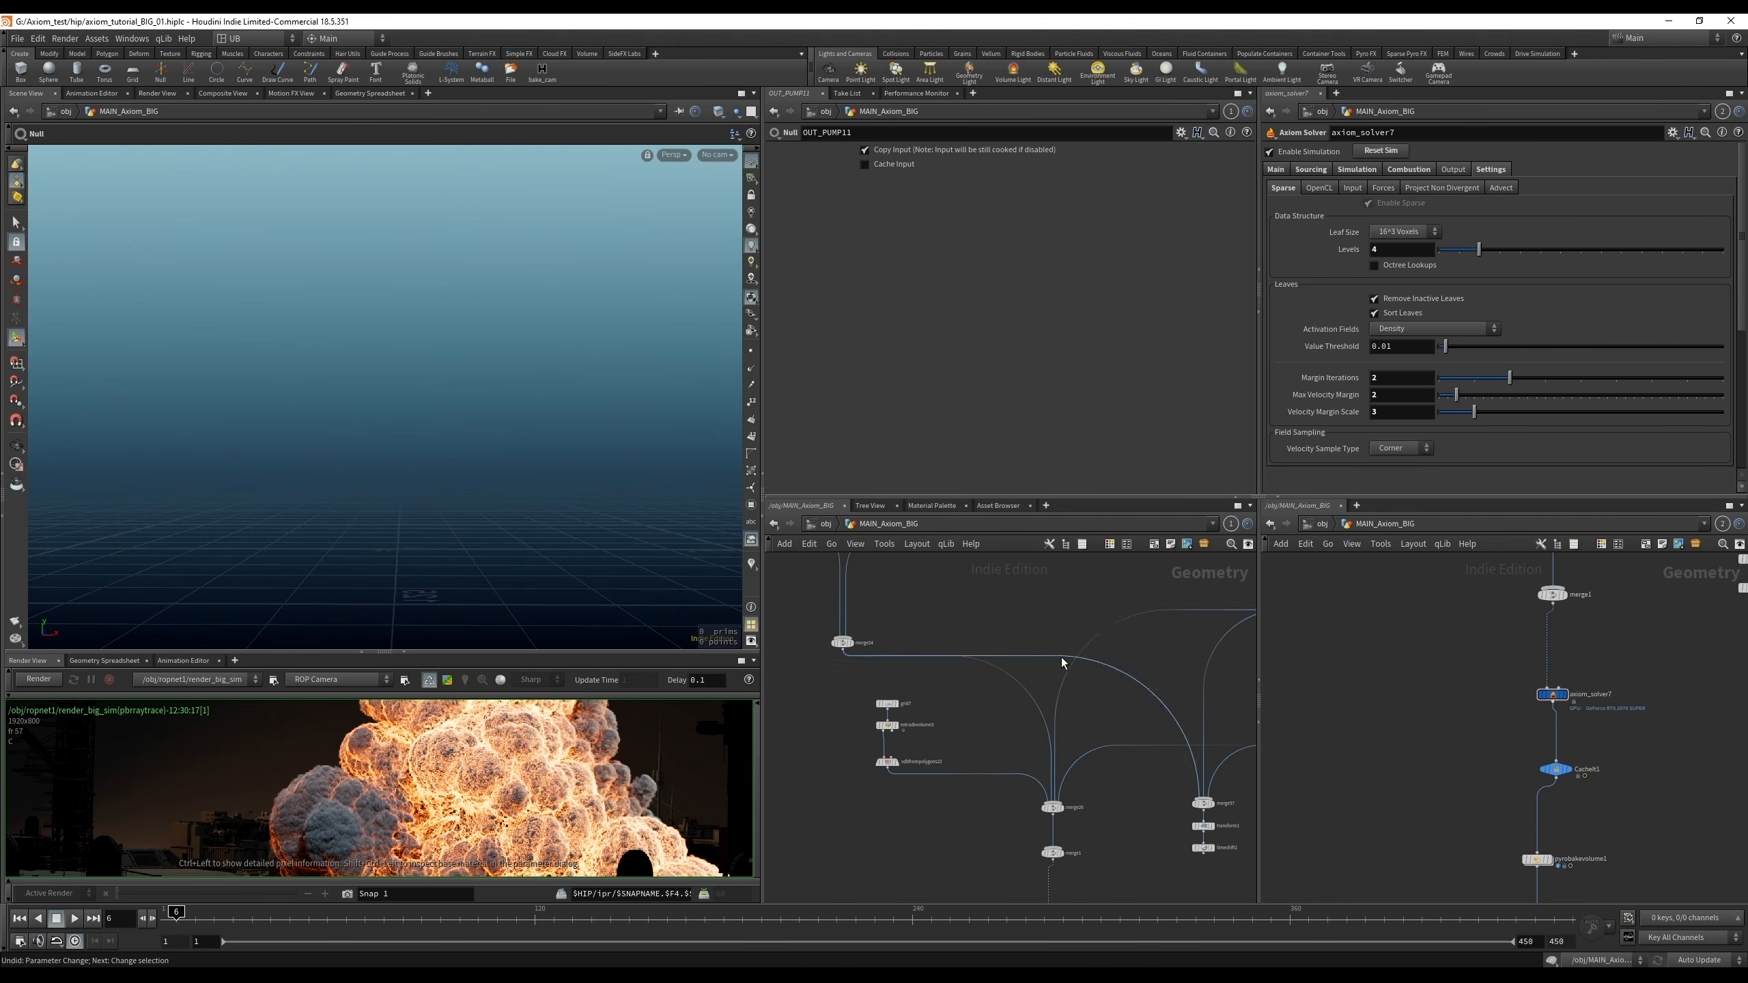
{"action": "scroll", "coordinate": [1063, 757], "scroll_direction": "down", "scroll_amount": 4}
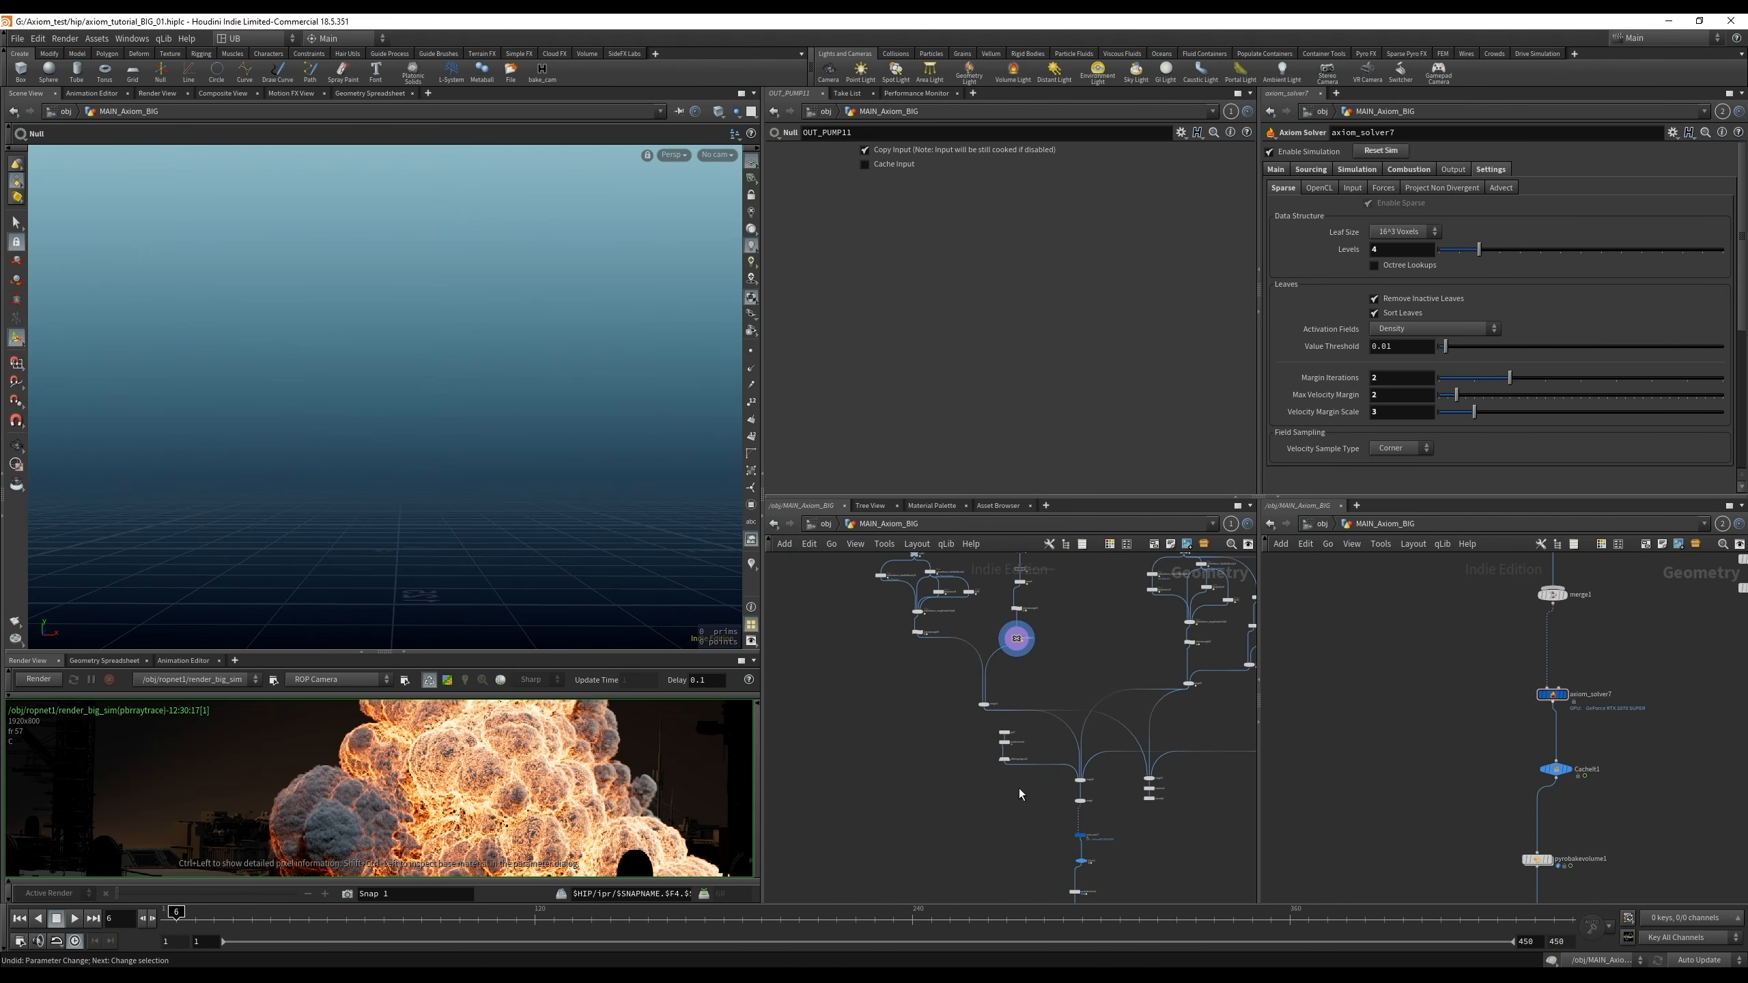
Colour merge29 and the other source merge feeding the solver network red
{"action": "middle_click_drag", "start_coordinate": [1019, 789], "coordinate": [872, 784]}
{"action": "left_click", "coordinate": [1176, 742]}
{"action": "left_click", "coordinate": [1042, 680], "text": "shift"}
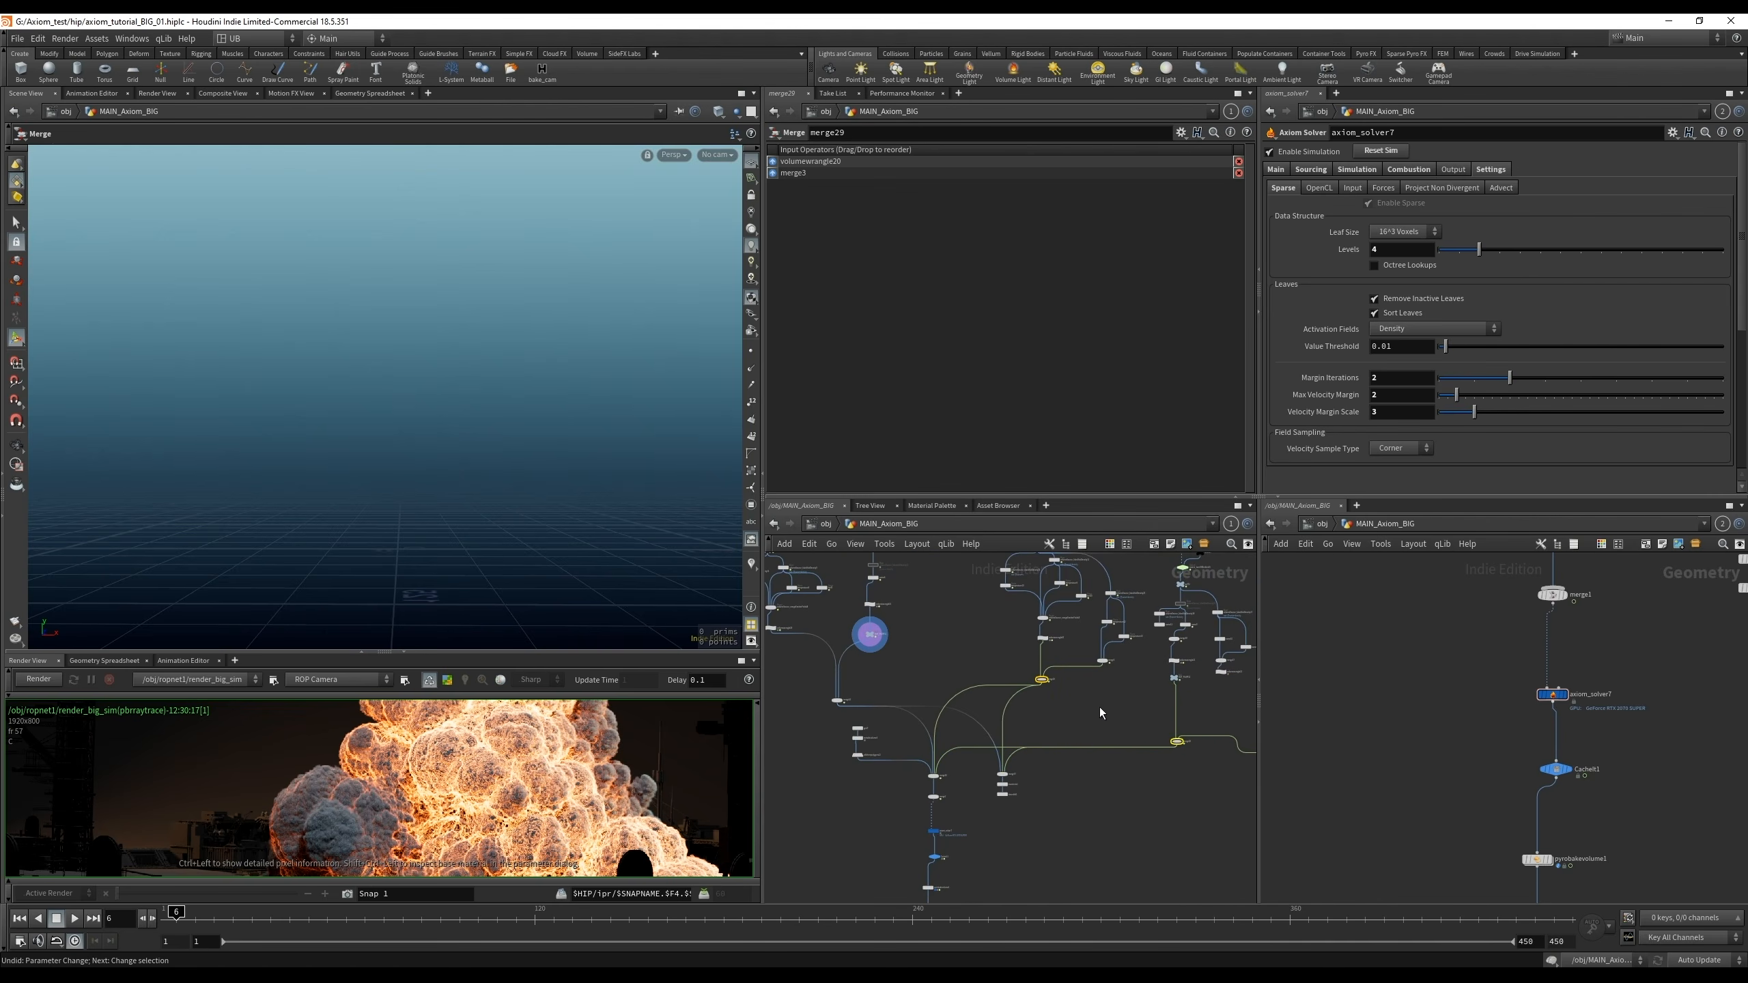
{"action": "key", "text": "c"}
{"action": "left_click", "coordinate": [1197, 810]}
{"action": "left_click", "coordinate": [1150, 753]}
{"action": "middle_click_drag", "start_coordinate": [1151, 753], "coordinate": [1007, 734]}
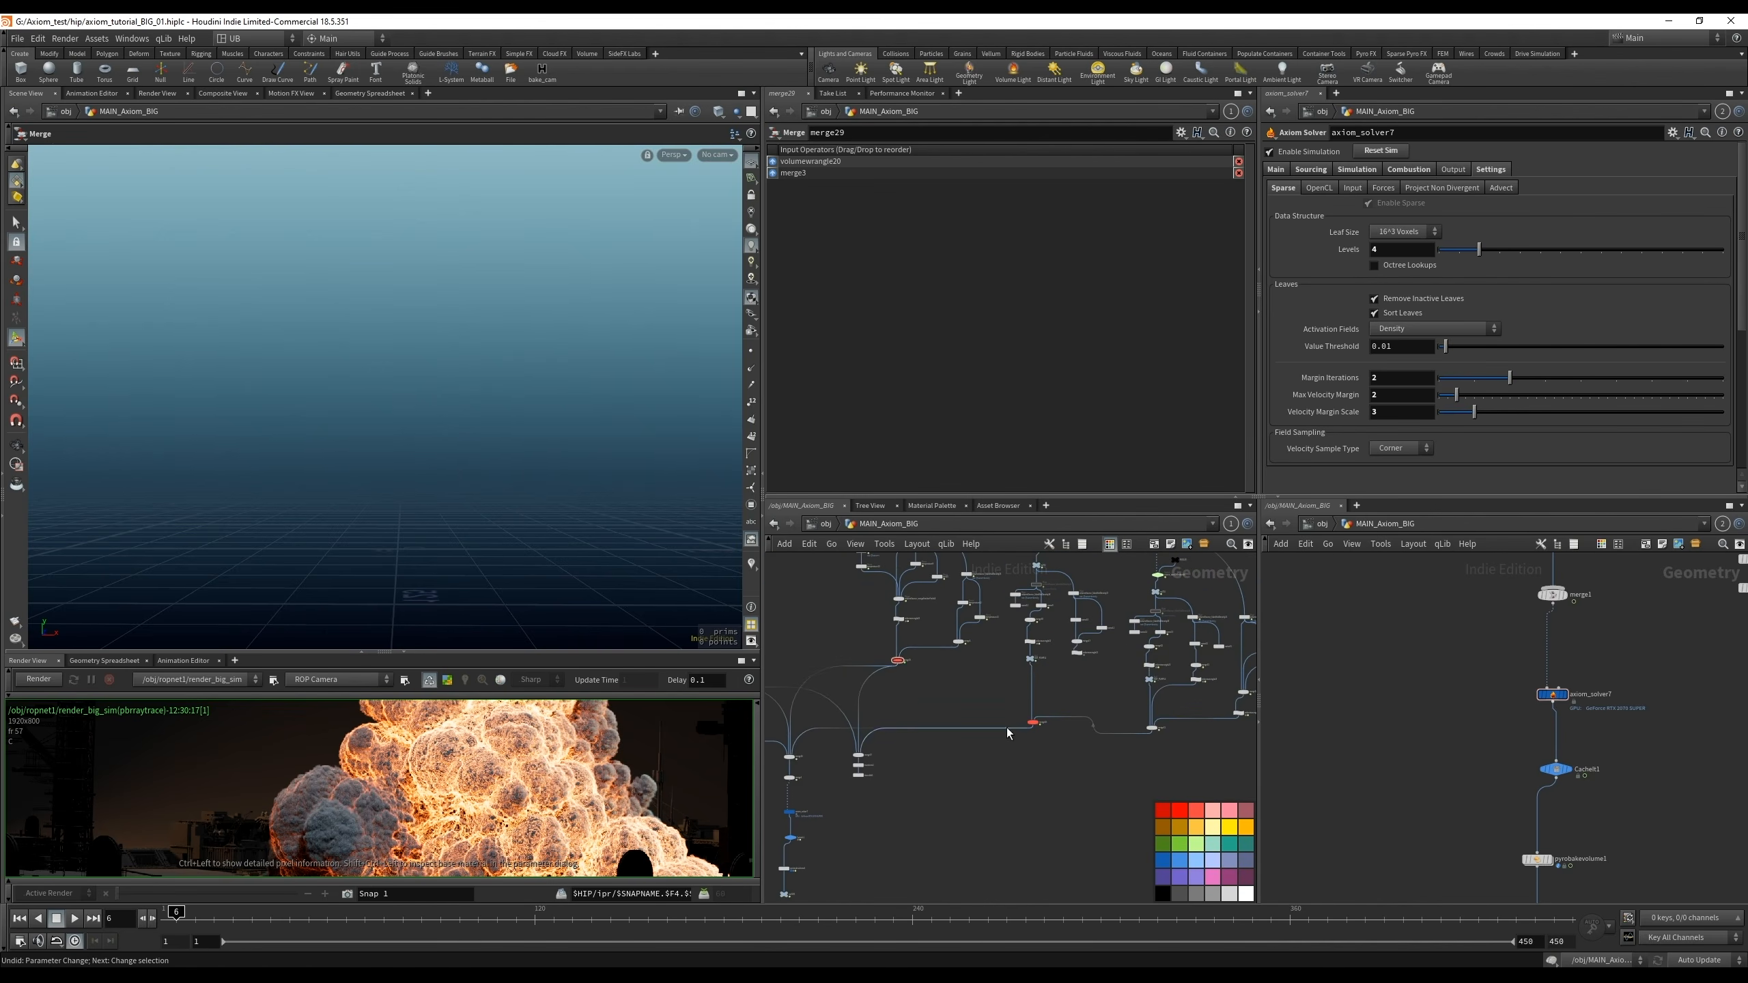
{"action": "middle_click_drag", "start_coordinate": [884, 692], "coordinate": [1095, 713]}
{"action": "scroll", "coordinate": [1115, 746], "scroll_direction": "up", "scroll_amount": 3}
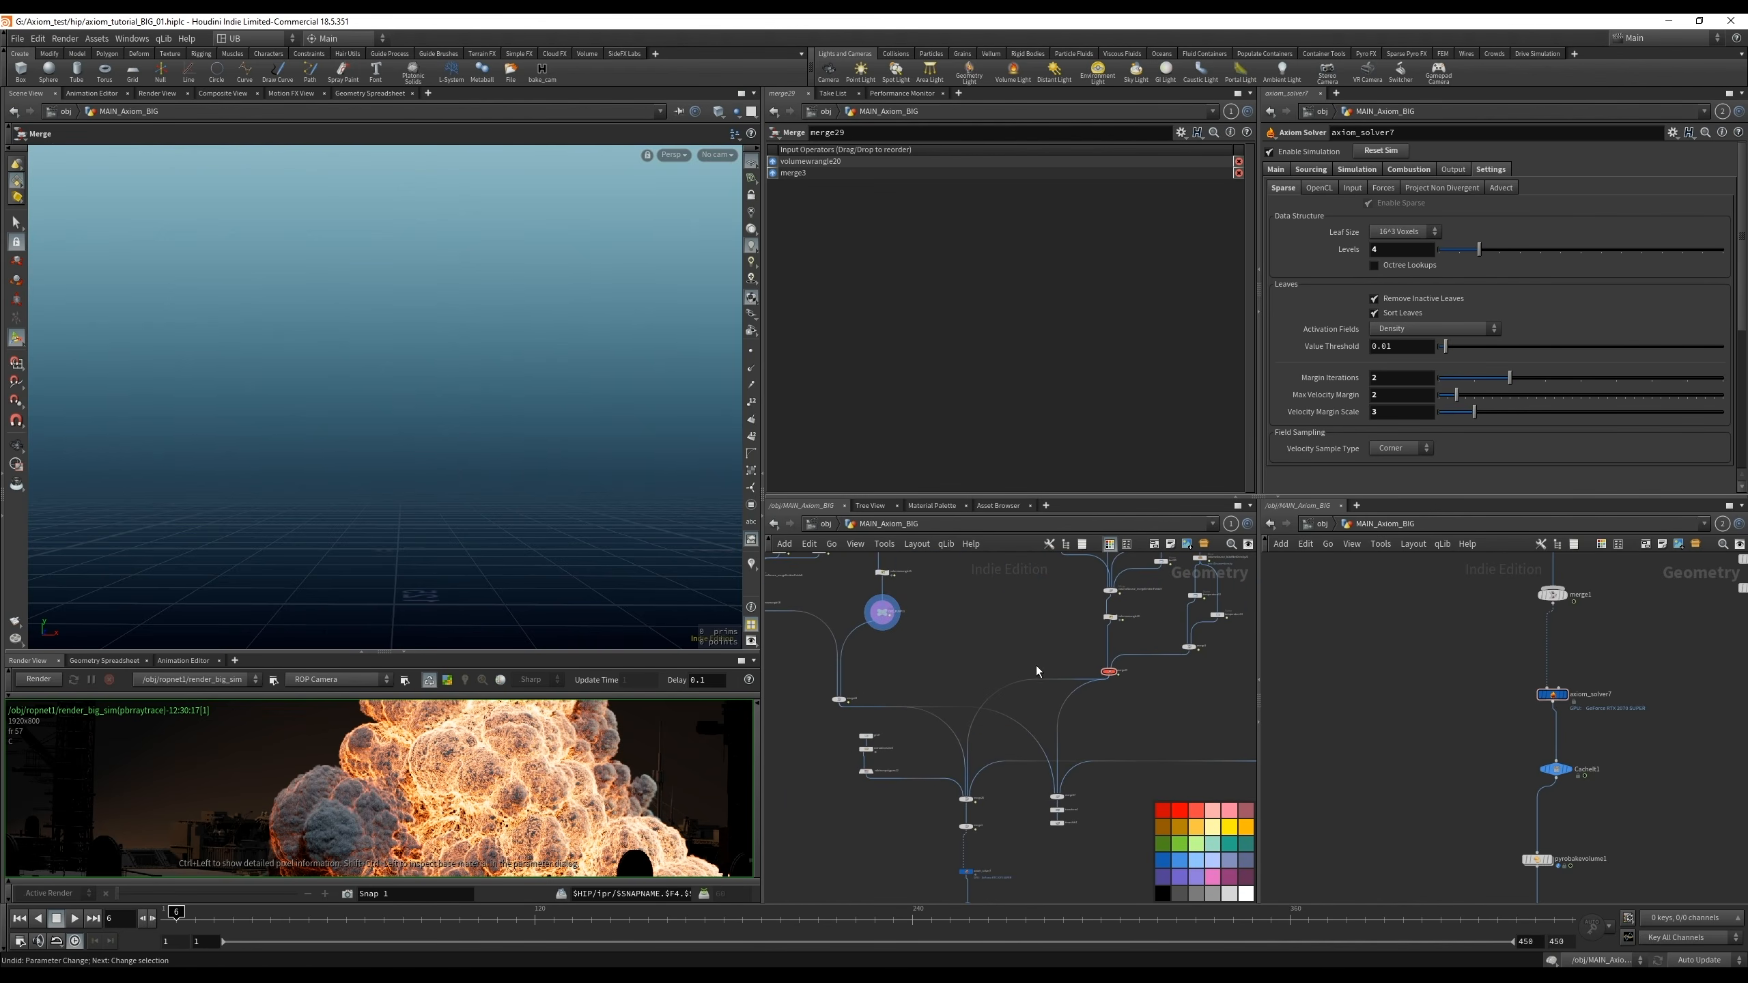
Display axiom_solver7 and play the simulation from the first frame, stopping at frame 21
{"action": "middle_click_drag", "start_coordinate": [995, 803], "coordinate": [925, 677]}
{"action": "left_click", "coordinate": [1007, 764]}
{"action": "scroll", "coordinate": [960, 813], "scroll_direction": "up", "scroll_amount": 3}
{"action": "key", "text": "r"}
{"action": "left_click_drag", "start_coordinate": [924, 775], "coordinate": [1057, 810]}
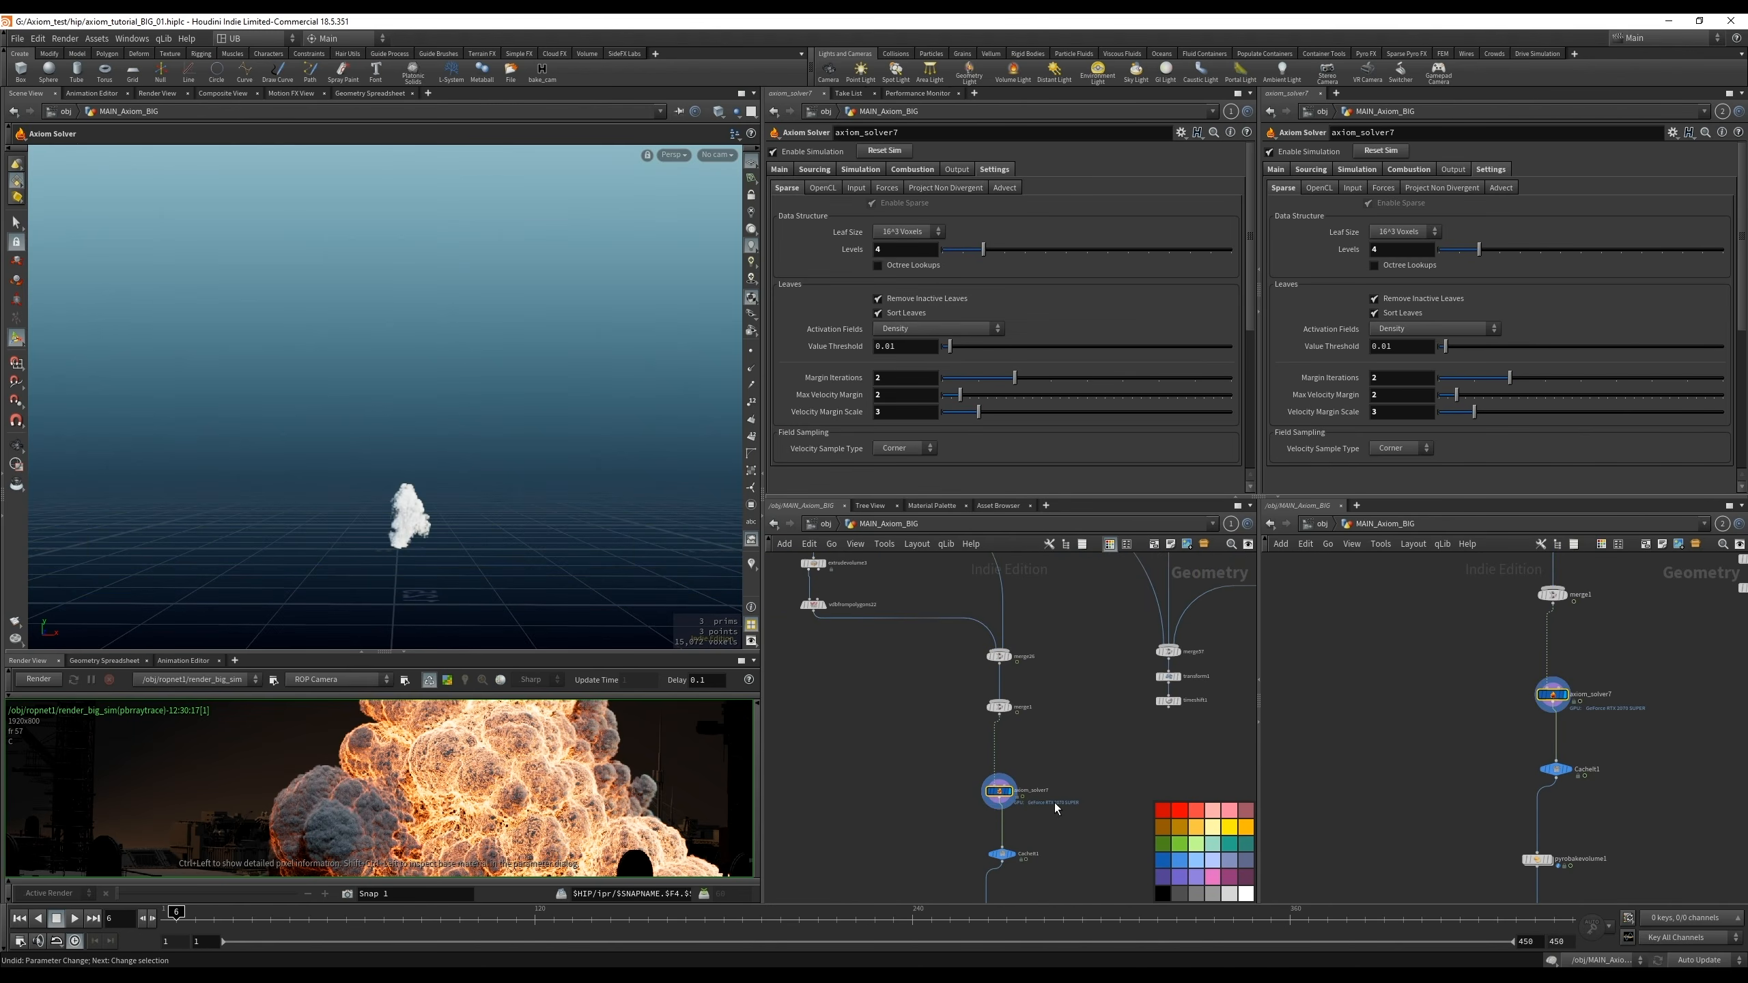
{"action": "key", "text": "ctrl+Up"}
{"action": "key", "text": "Up"}
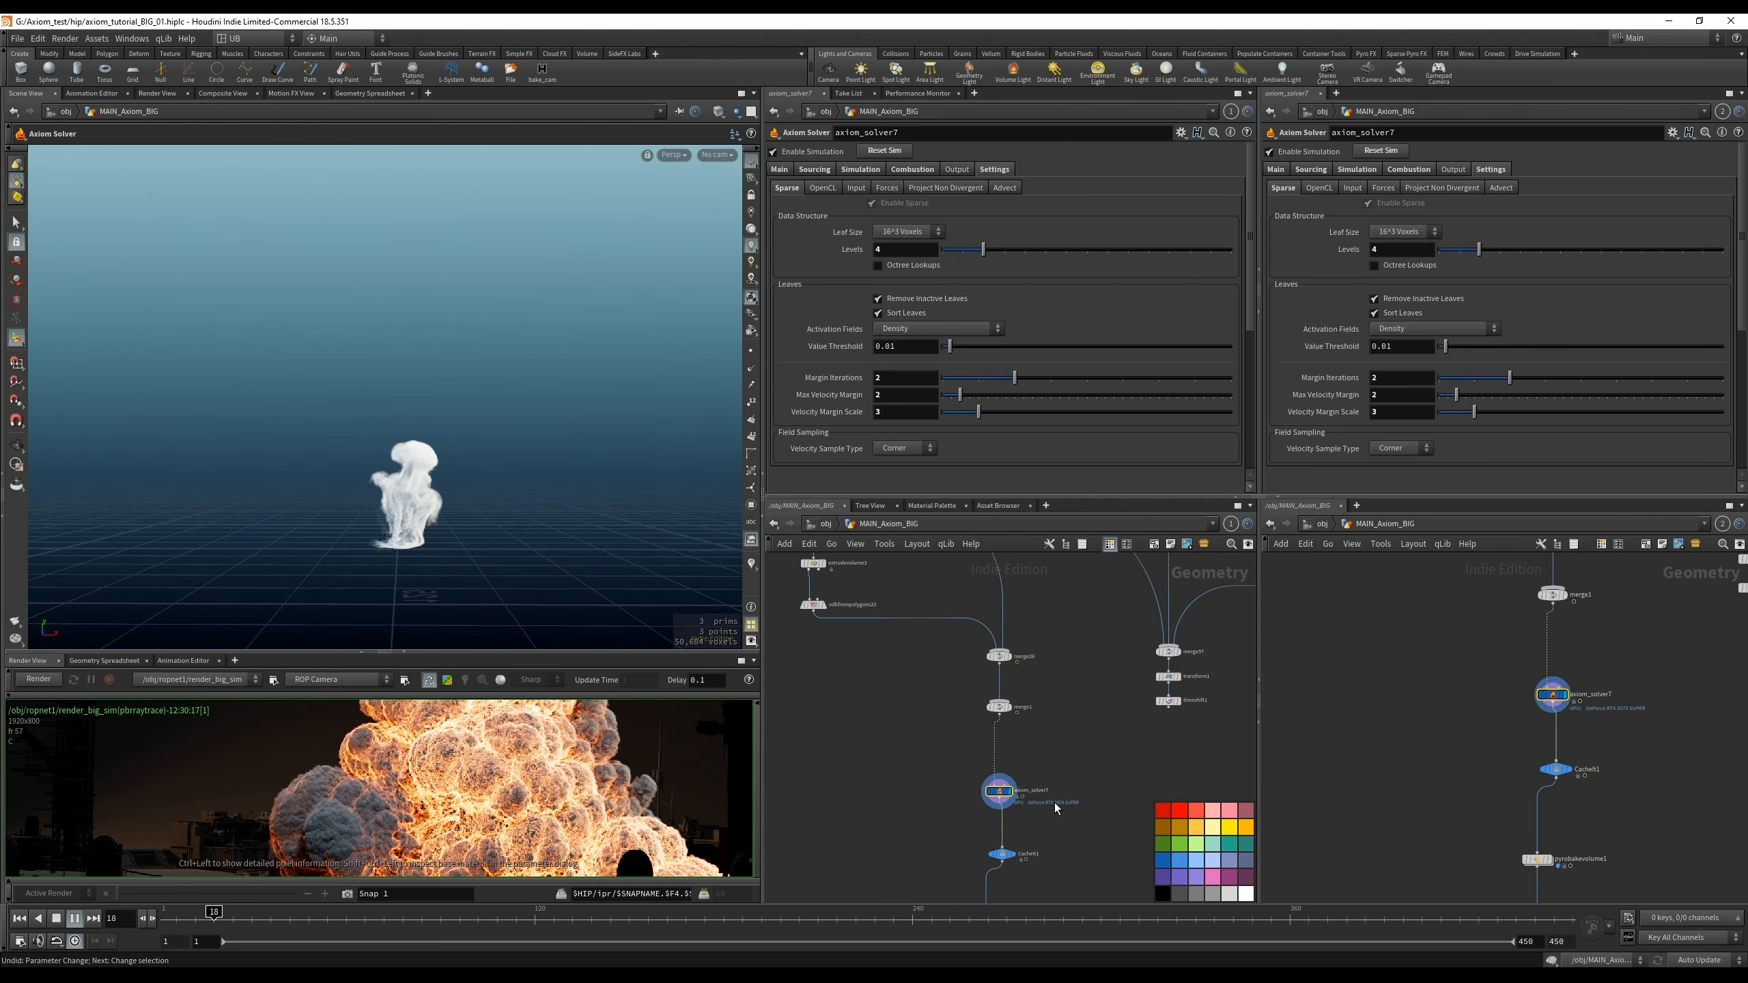
{"action": "key", "text": "Escape"}
Check axiom_solver7's influence velocity and pressure sourcing values and its combustion settings
{"action": "scroll", "coordinate": [931, 816], "scroll_direction": "up", "scroll_amount": 4}
{"action": "middle_click_drag", "start_coordinate": [982, 796], "coordinate": [936, 770]}
{"action": "left_click", "coordinate": [830, 170]}
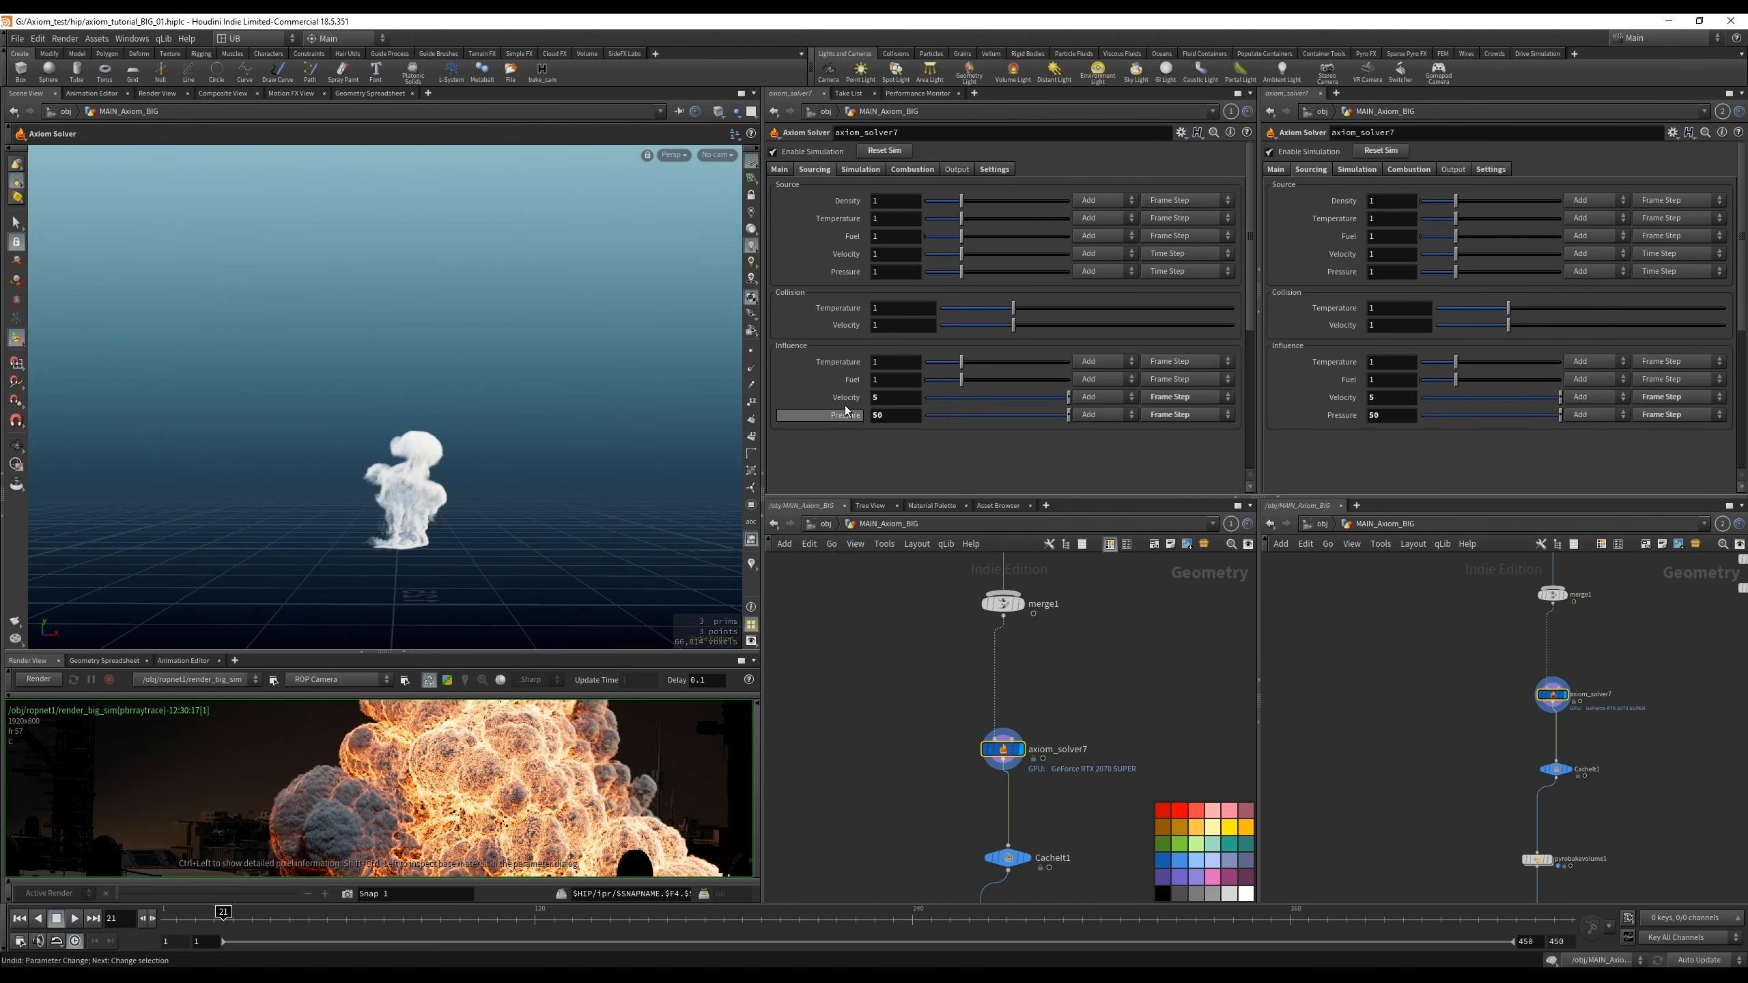
{"action": "left_click", "coordinate": [894, 398]}
{"action": "left_click", "coordinate": [814, 473]}
{"action": "left_click", "coordinate": [915, 170]}
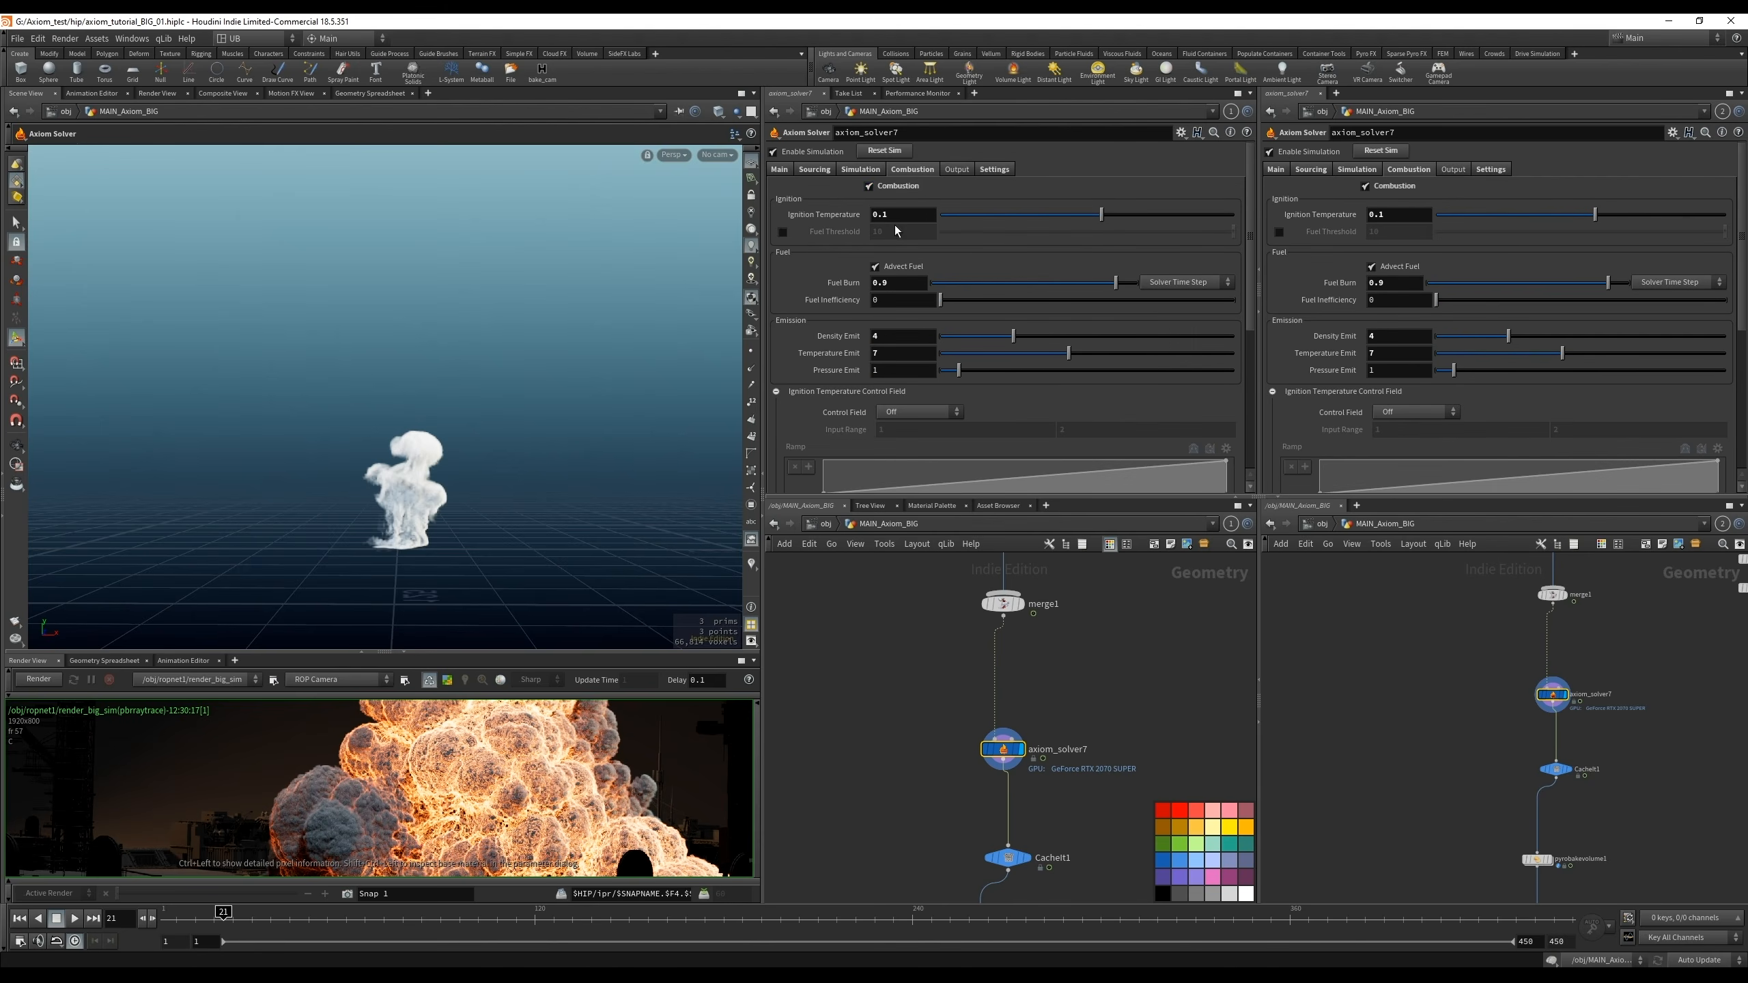
Review axiom_solver7's simulation settings, including cooling rate, buoyancy, disturbance and both turbulence values
{"action": "left_click", "coordinate": [861, 170]}
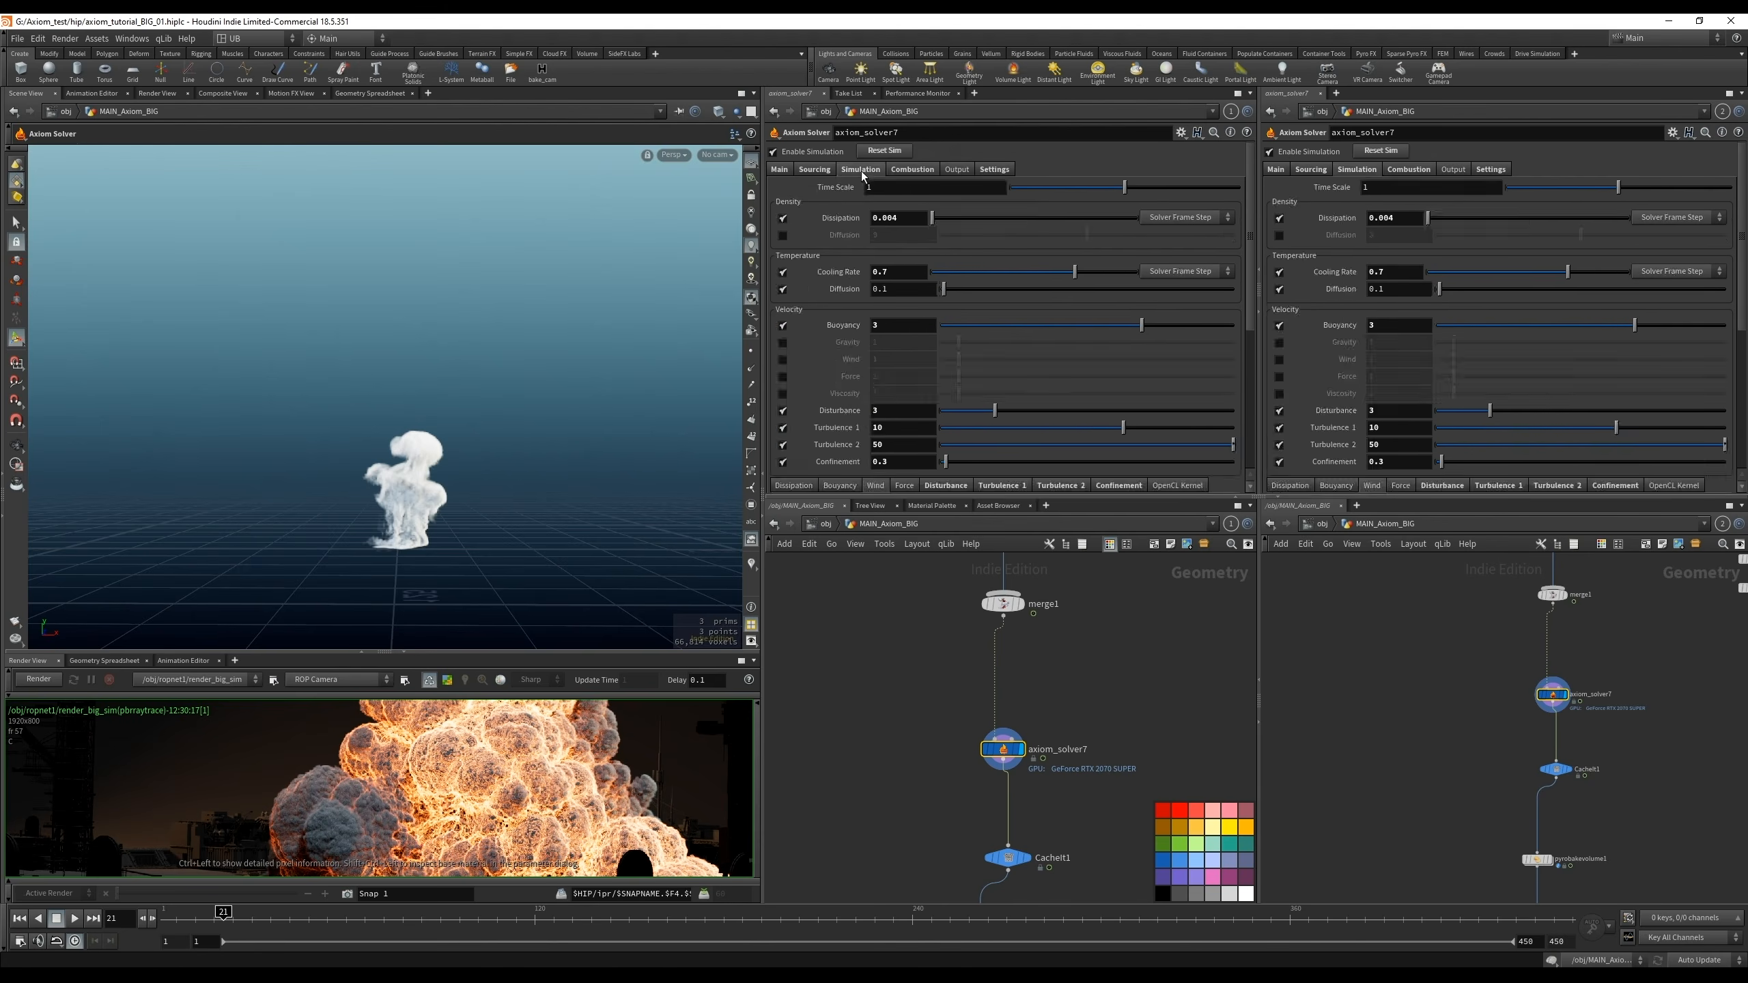
{"action": "scroll", "coordinate": [862, 309], "scroll_direction": "down", "scroll_amount": 3}
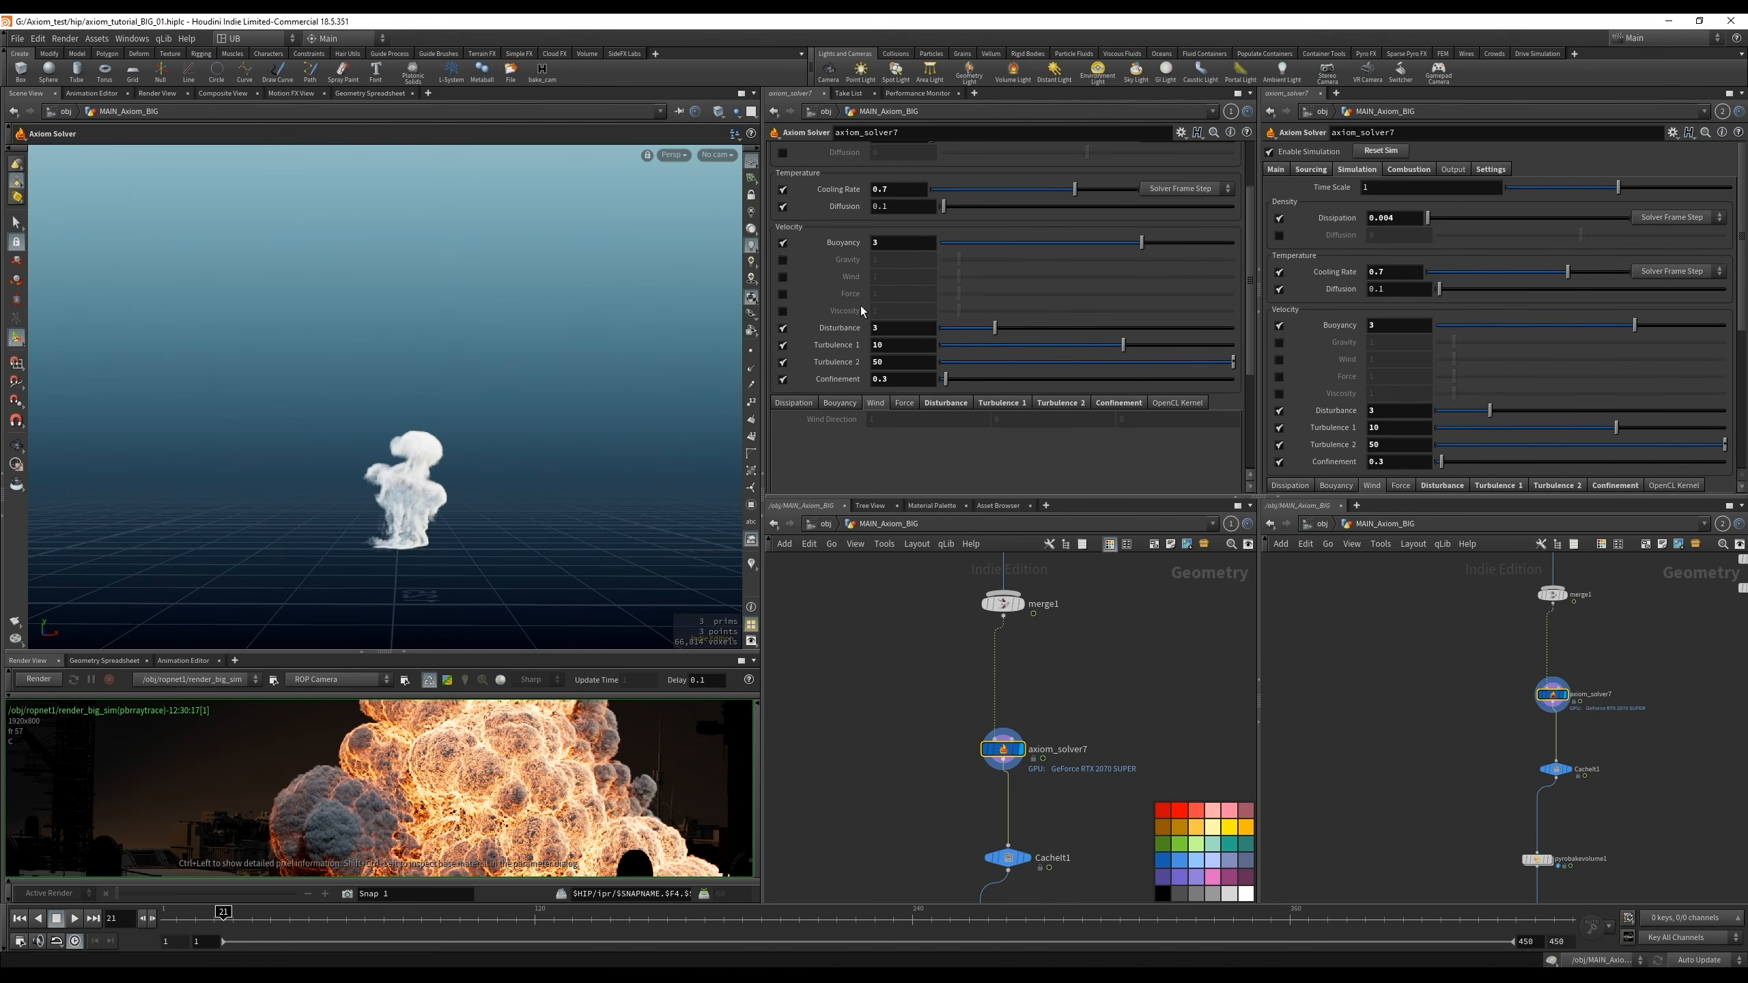
{"action": "double_click", "coordinate": [898, 361]}
{"action": "left_click_drag", "start_coordinate": [889, 329], "coordinate": [846, 332]}
Inspect the simulated smoke plume up close and from several angles at frame 21
{"action": "left_click_drag", "start_coordinate": [448, 512], "coordinate": [493, 513], "text": "alt"}
{"action": "right_click_drag", "start_coordinate": [493, 513], "coordinate": [546, 393], "text": "alt"}
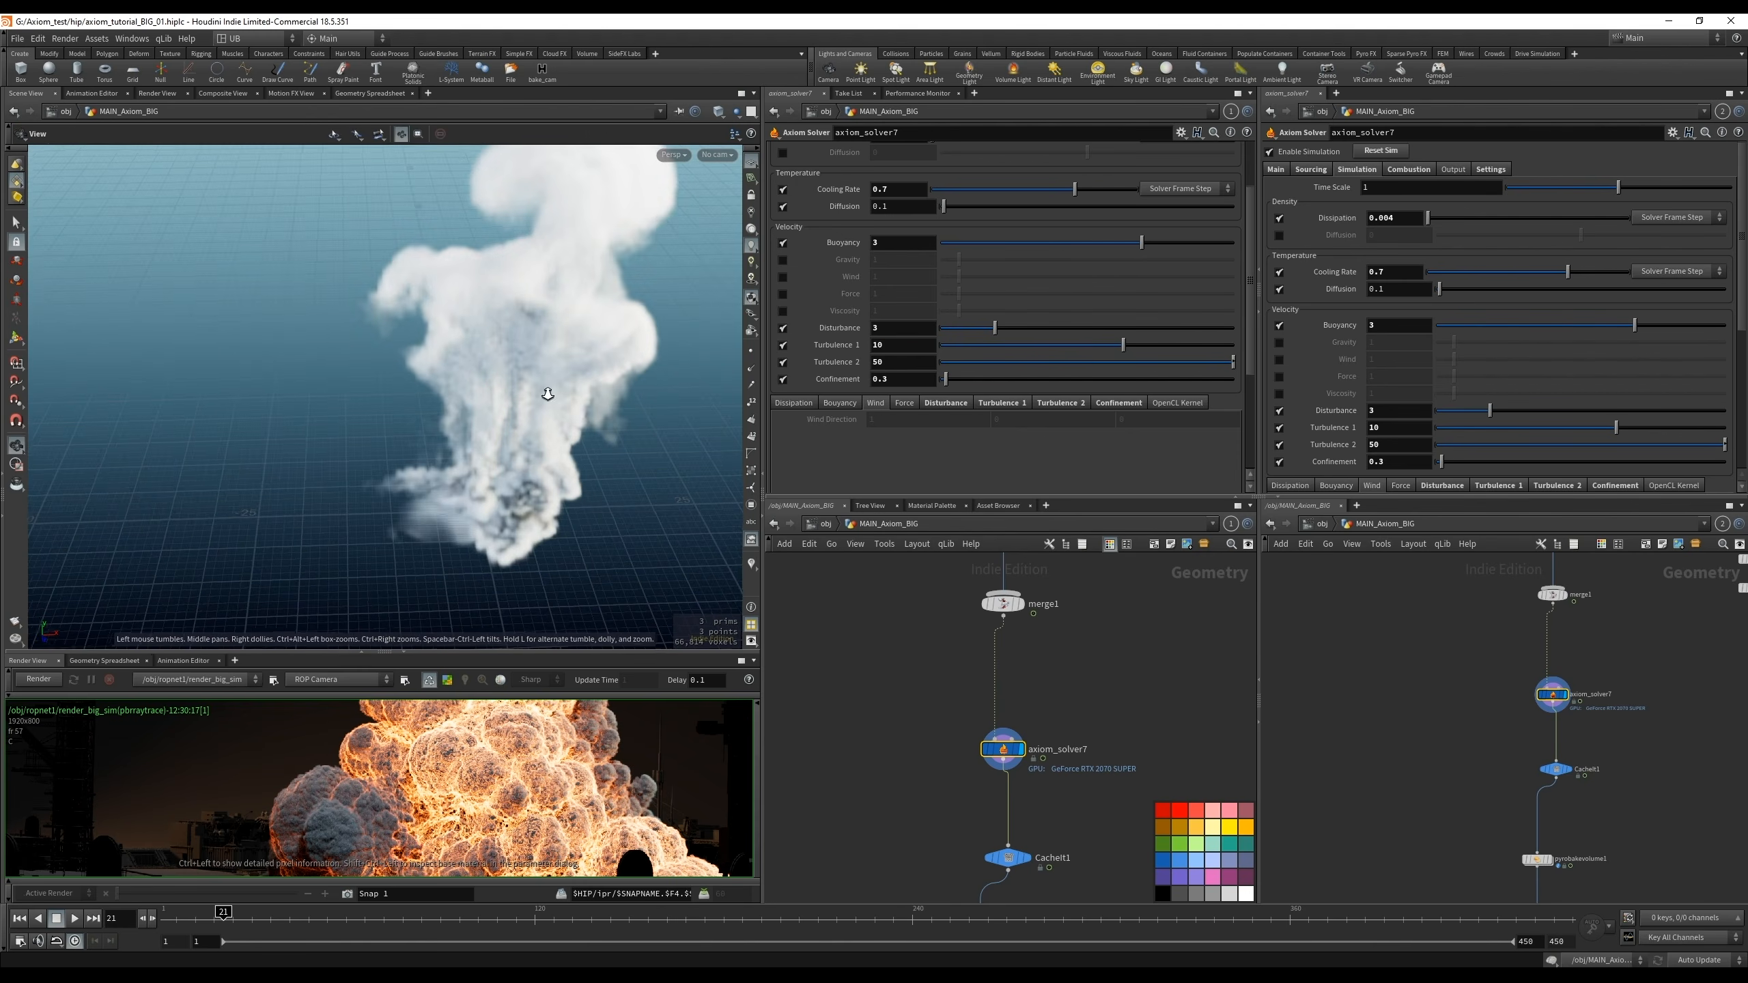
{"action": "left_click_drag", "start_coordinate": [403, 535], "coordinate": [468, 420], "text": "alt"}
{"action": "right_click_drag", "start_coordinate": [468, 420], "coordinate": [449, 440], "text": "alt"}
{"action": "middle_click_drag", "start_coordinate": [511, 461], "coordinate": [471, 547], "text": "alt"}
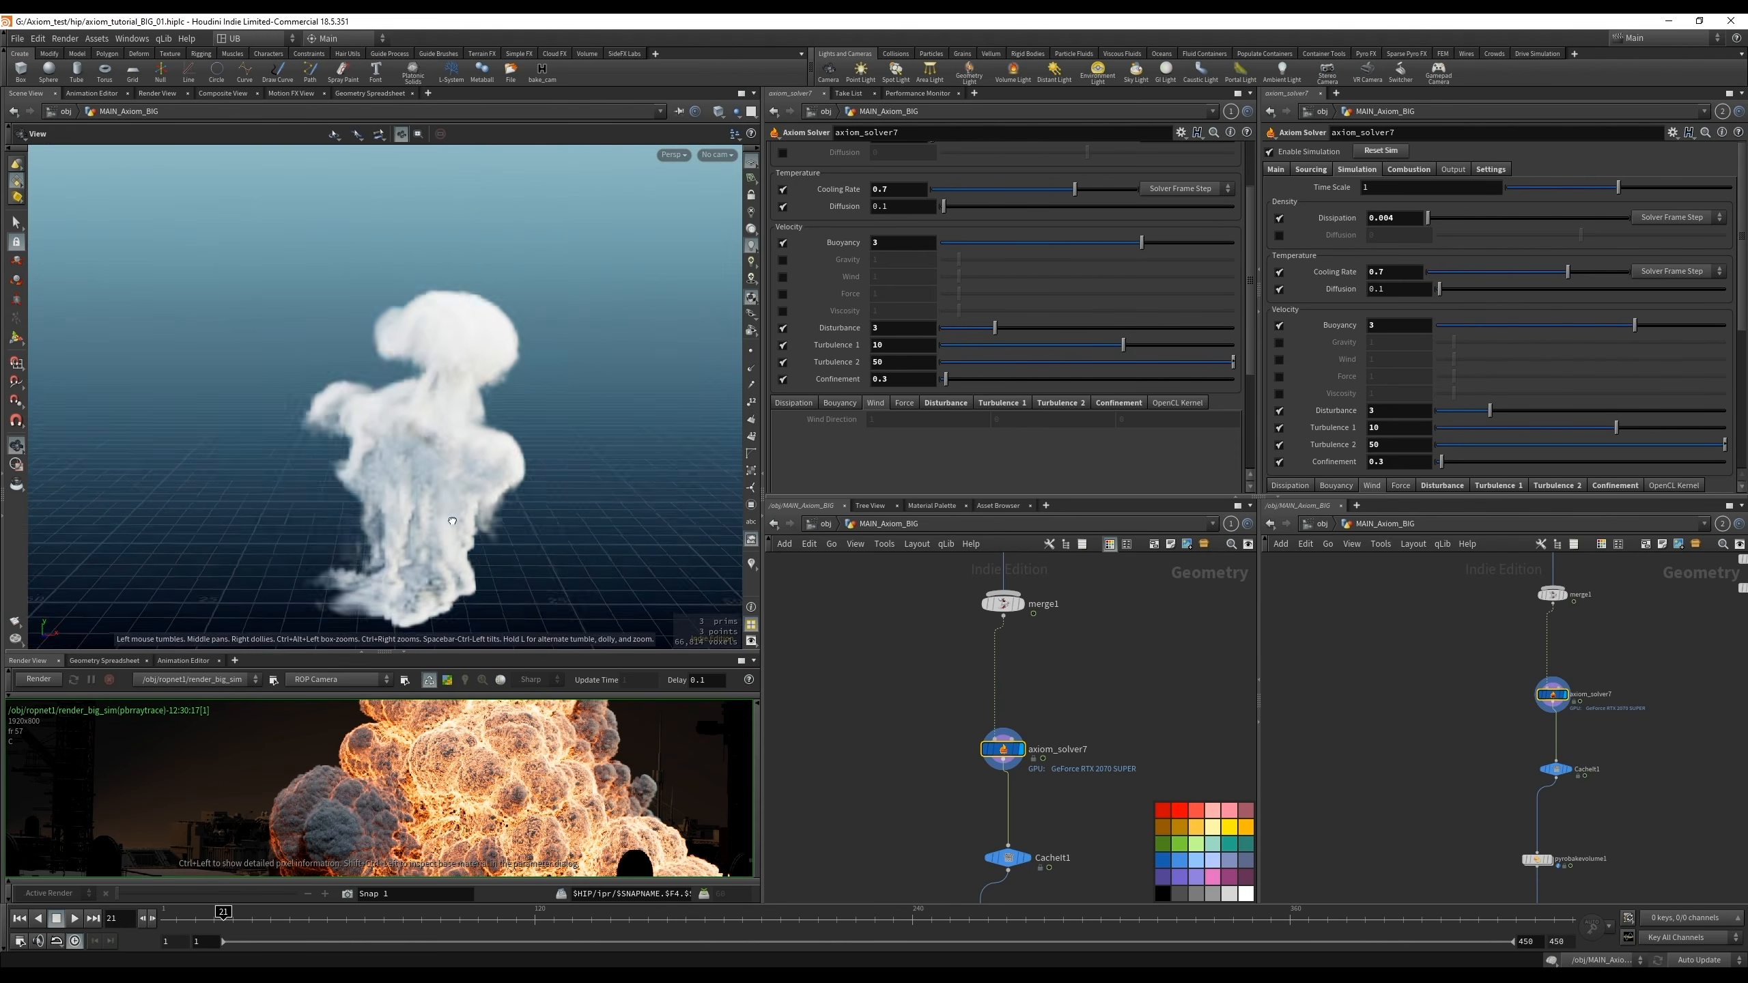
{"action": "right_click_drag", "start_coordinate": [456, 475], "coordinate": [379, 550], "text": "alt"}
{"action": "left_click_drag", "start_coordinate": [380, 551], "coordinate": [410, 539], "text": "alt"}
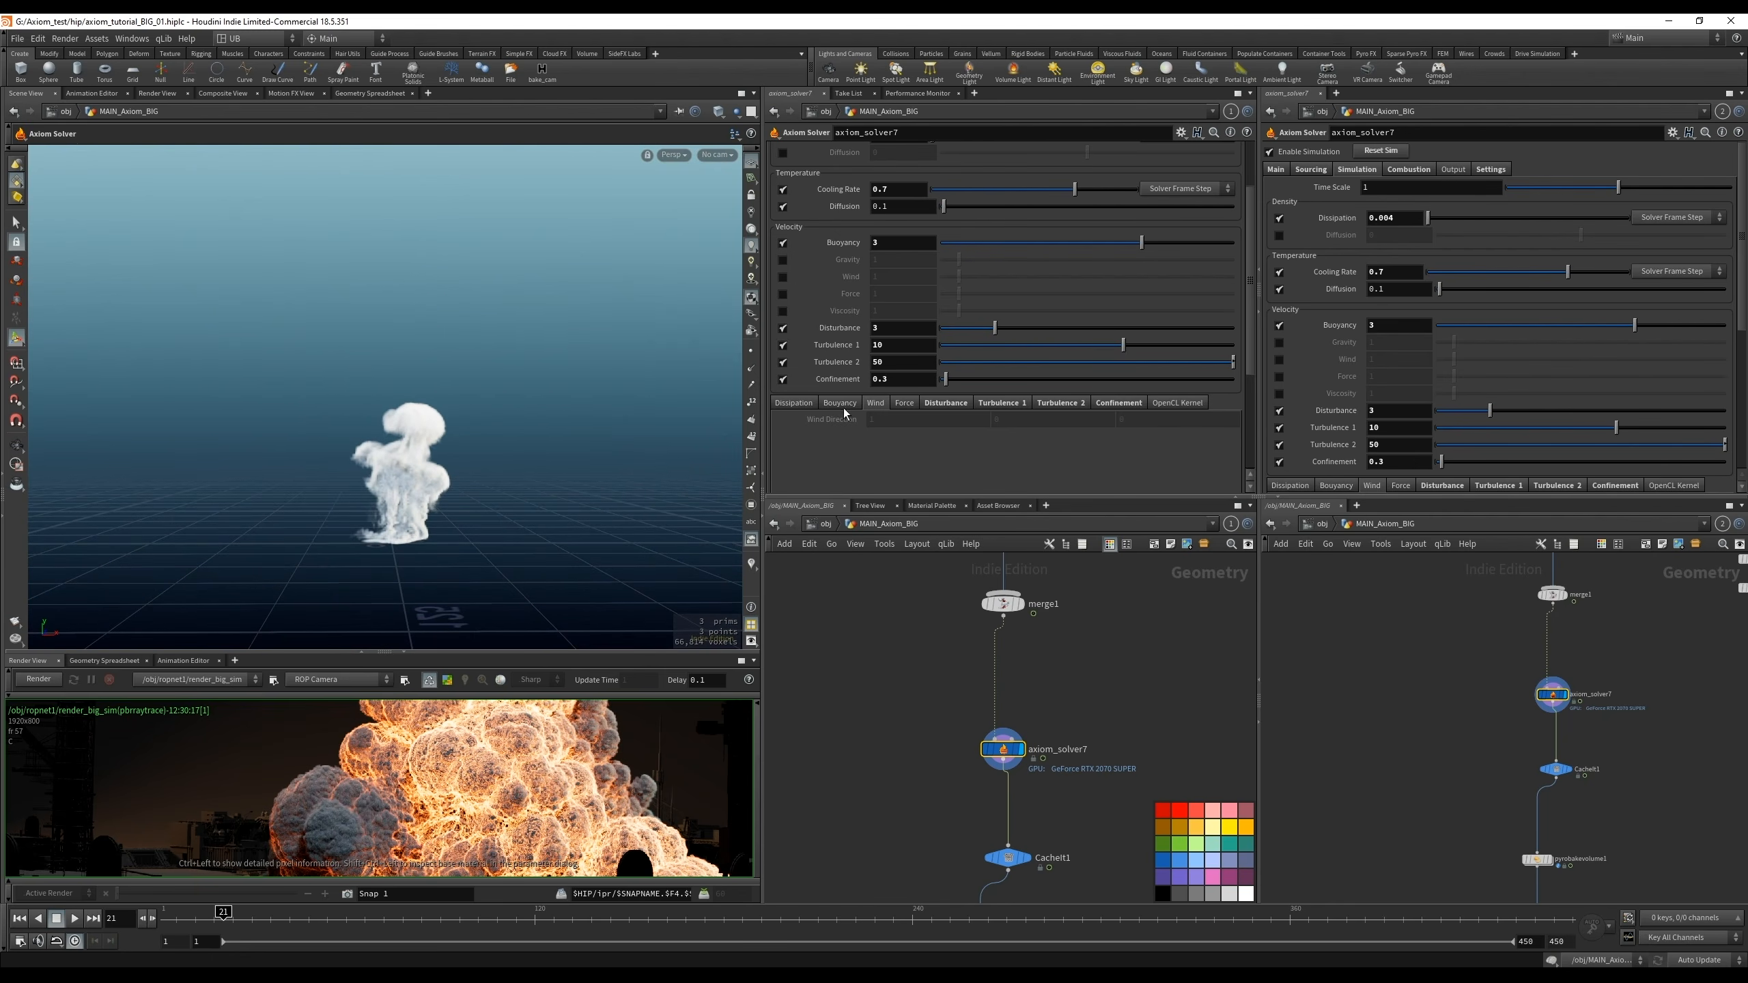
Check axiom_solver7's Turbulence 1 settings and the Disturbance block size and control field
{"action": "left_click", "coordinate": [1002, 406]}
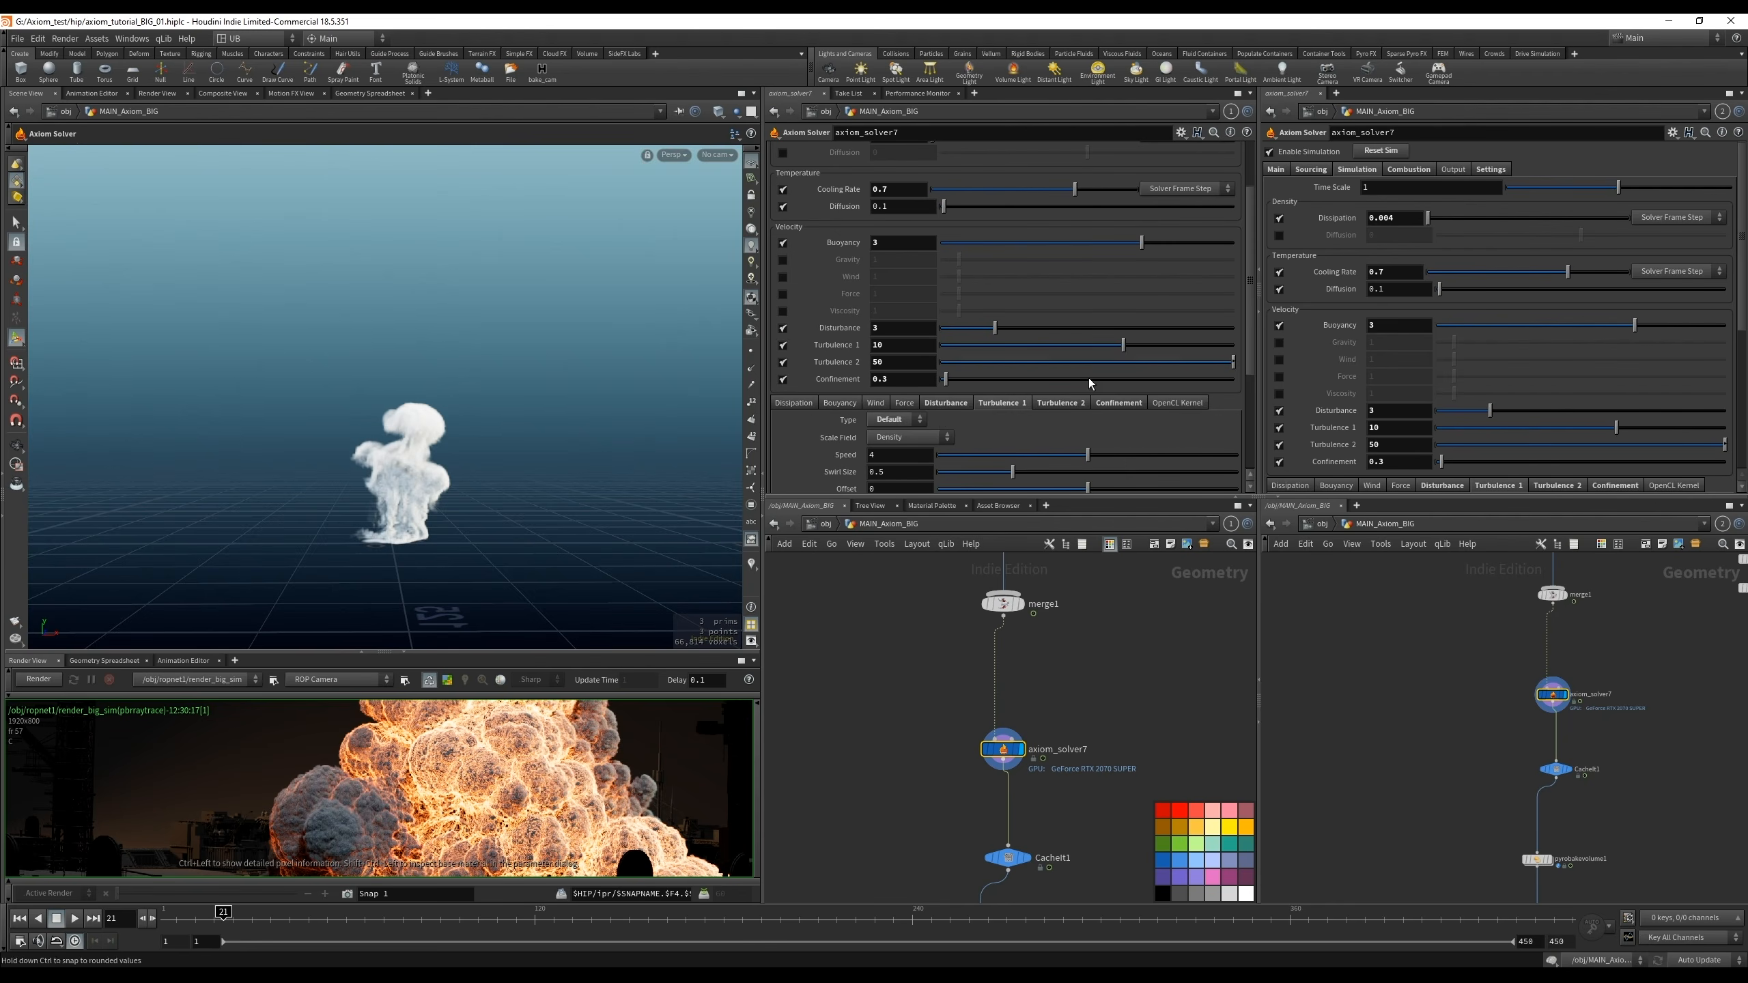
{"action": "left_click", "coordinate": [942, 404]}
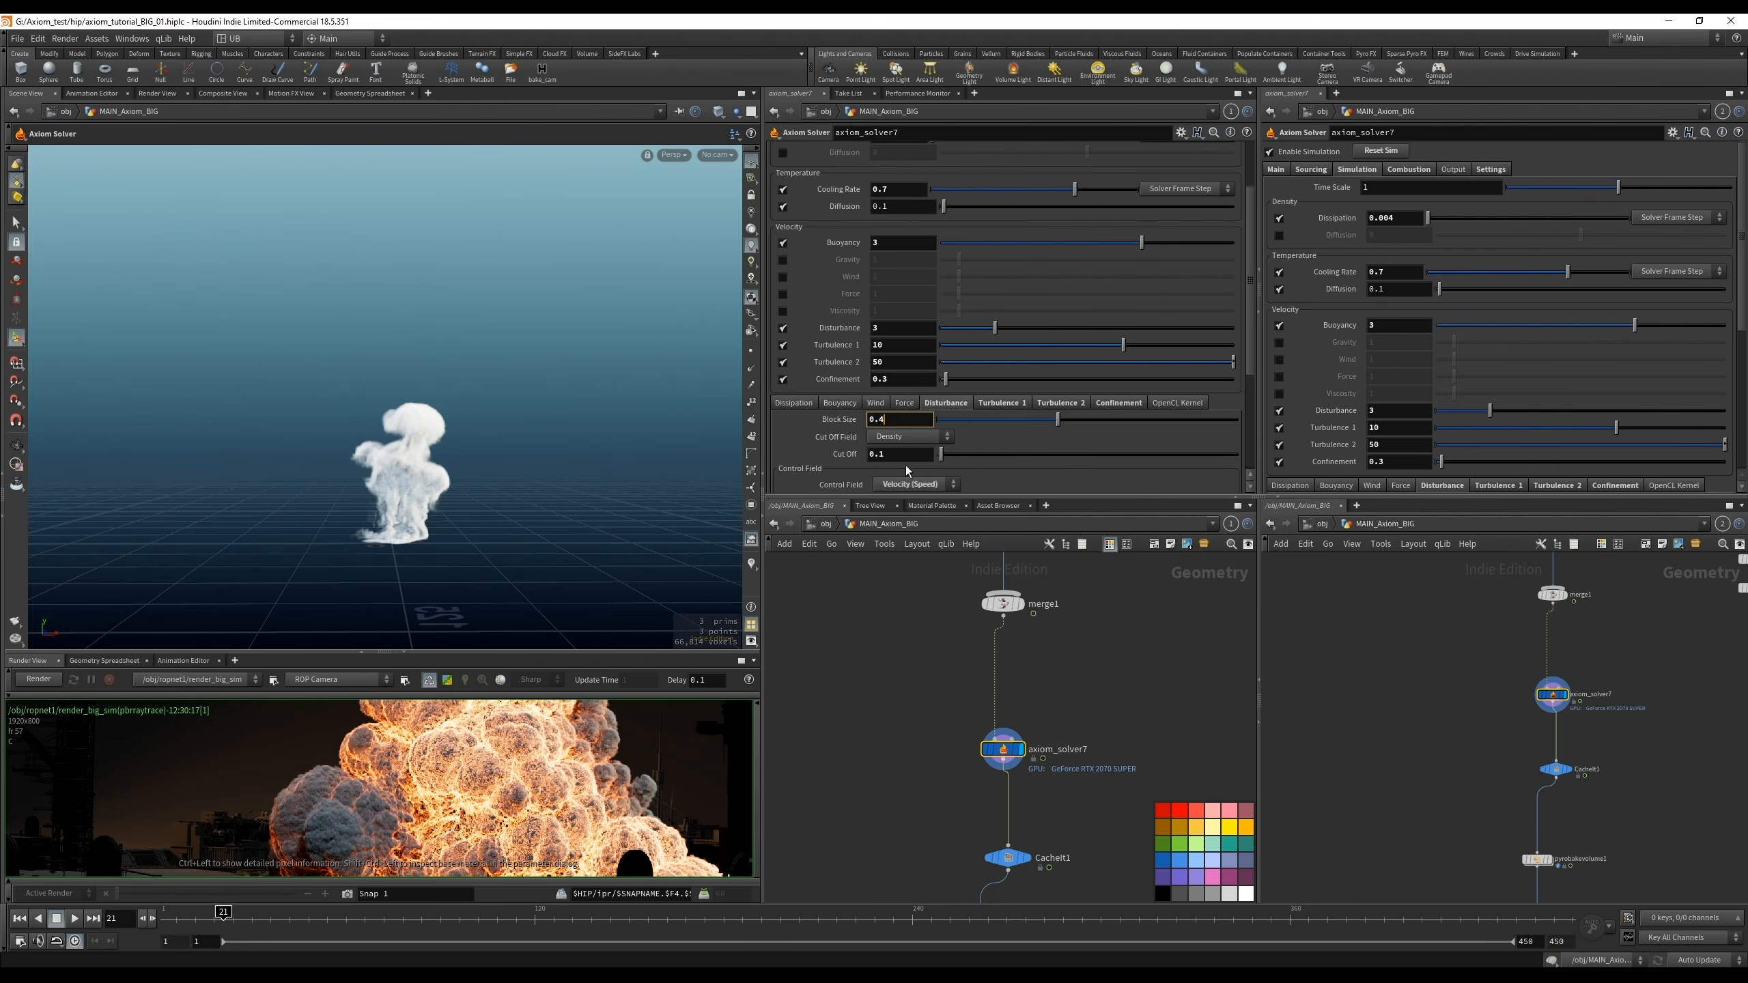
{"action": "key", "text": "Return"}
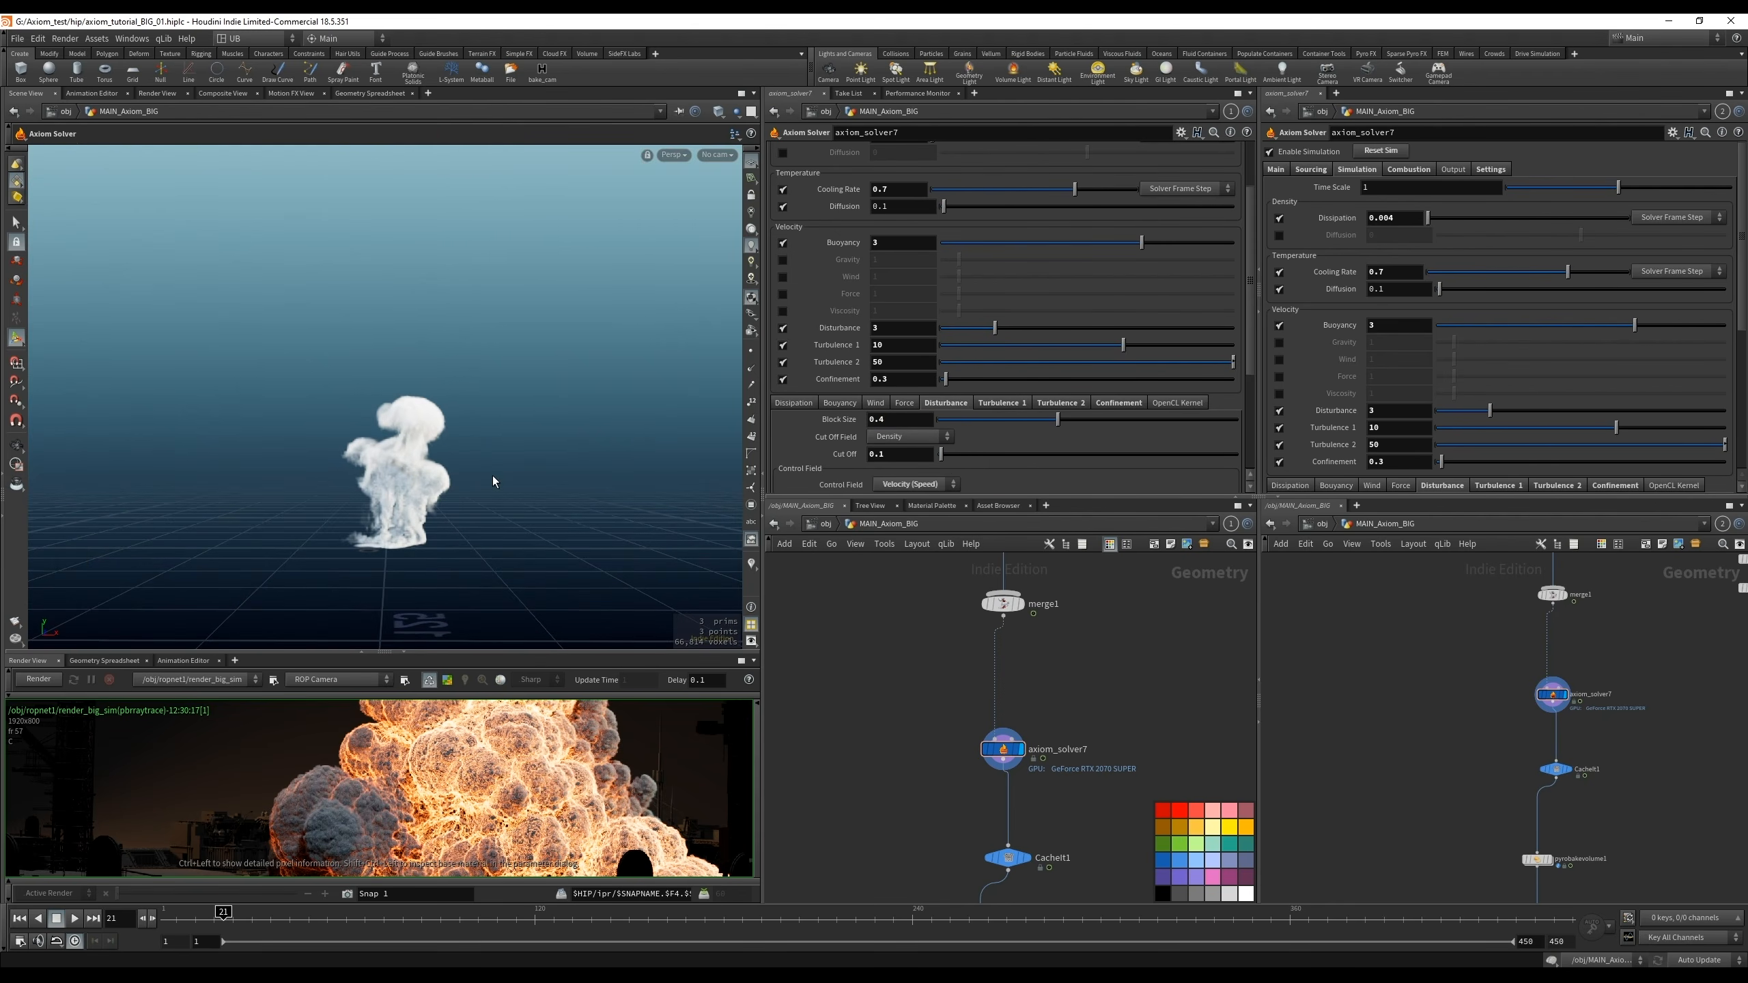
Continue the simulation to frame 52 and display pyrobakevolume1 to view the shaded smoke
{"action": "key", "text": "Up"}
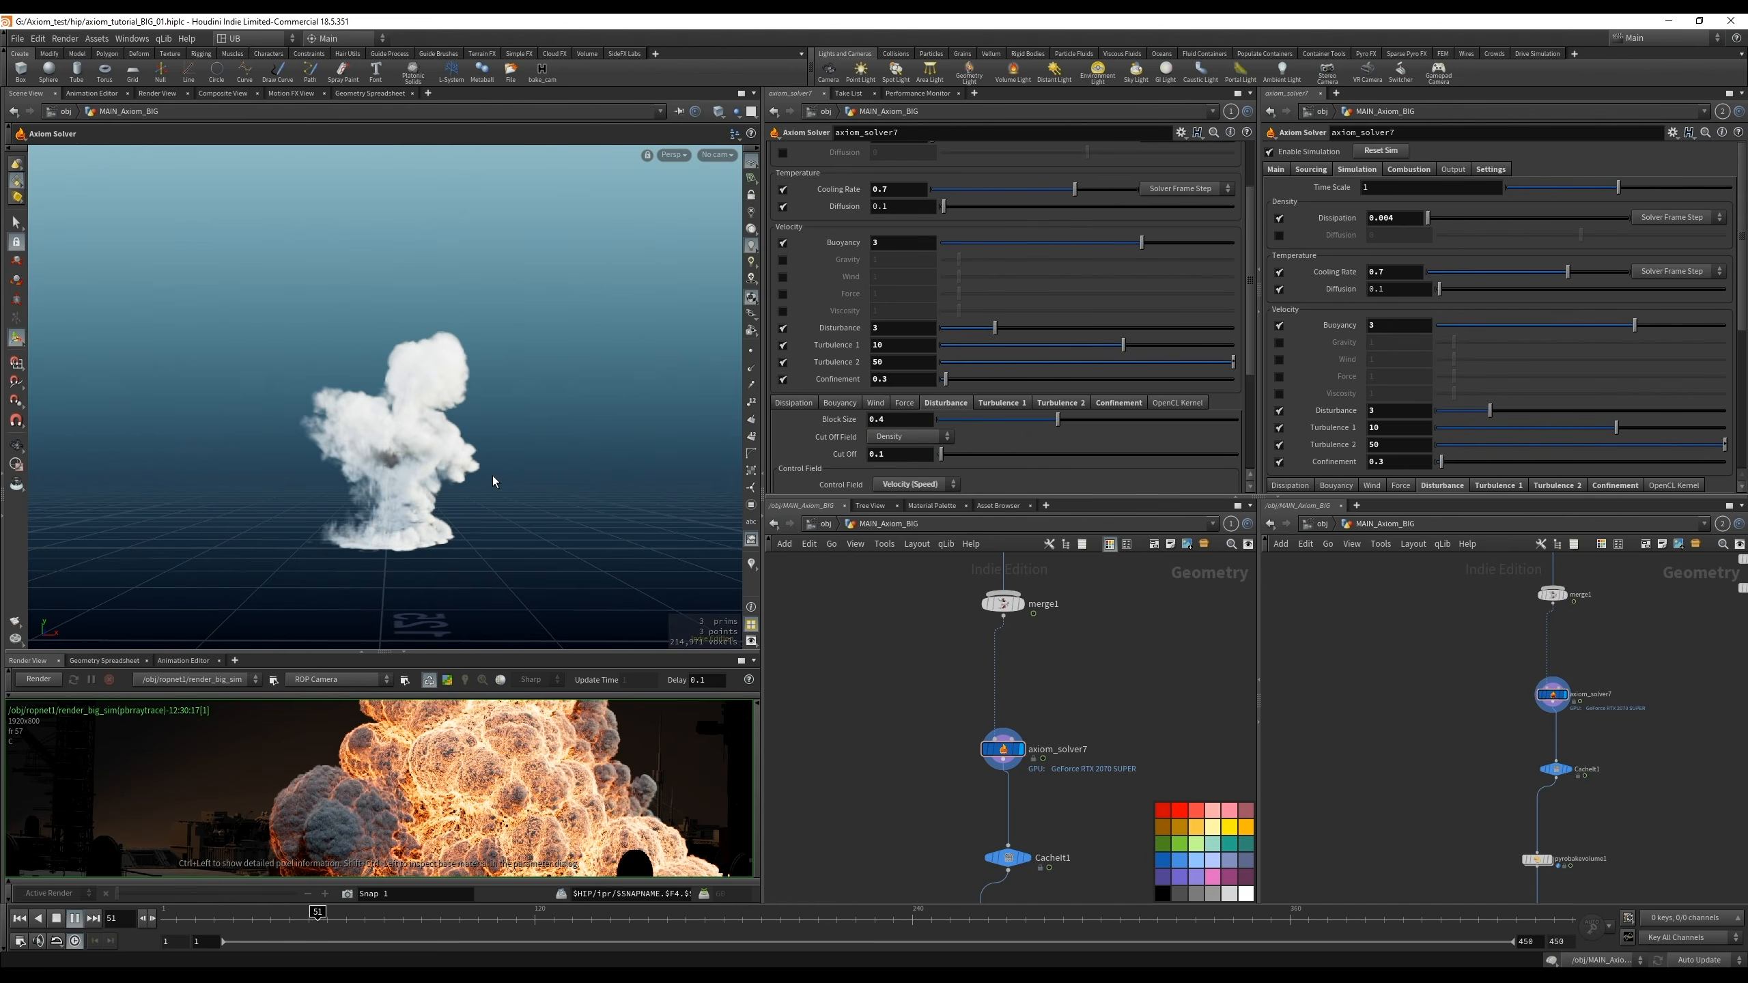
{"action": "key", "text": "Up"}
{"action": "middle_click_drag", "start_coordinate": [958, 816], "coordinate": [934, 715]}
{"action": "left_click_drag", "start_coordinate": [985, 757], "coordinate": [1045, 751]}
{"action": "left_click_drag", "start_coordinate": [958, 878], "coordinate": [980, 660]}
{"action": "left_click_drag", "start_coordinate": [997, 820], "coordinate": [999, 822]}
{"action": "key", "text": "r"}
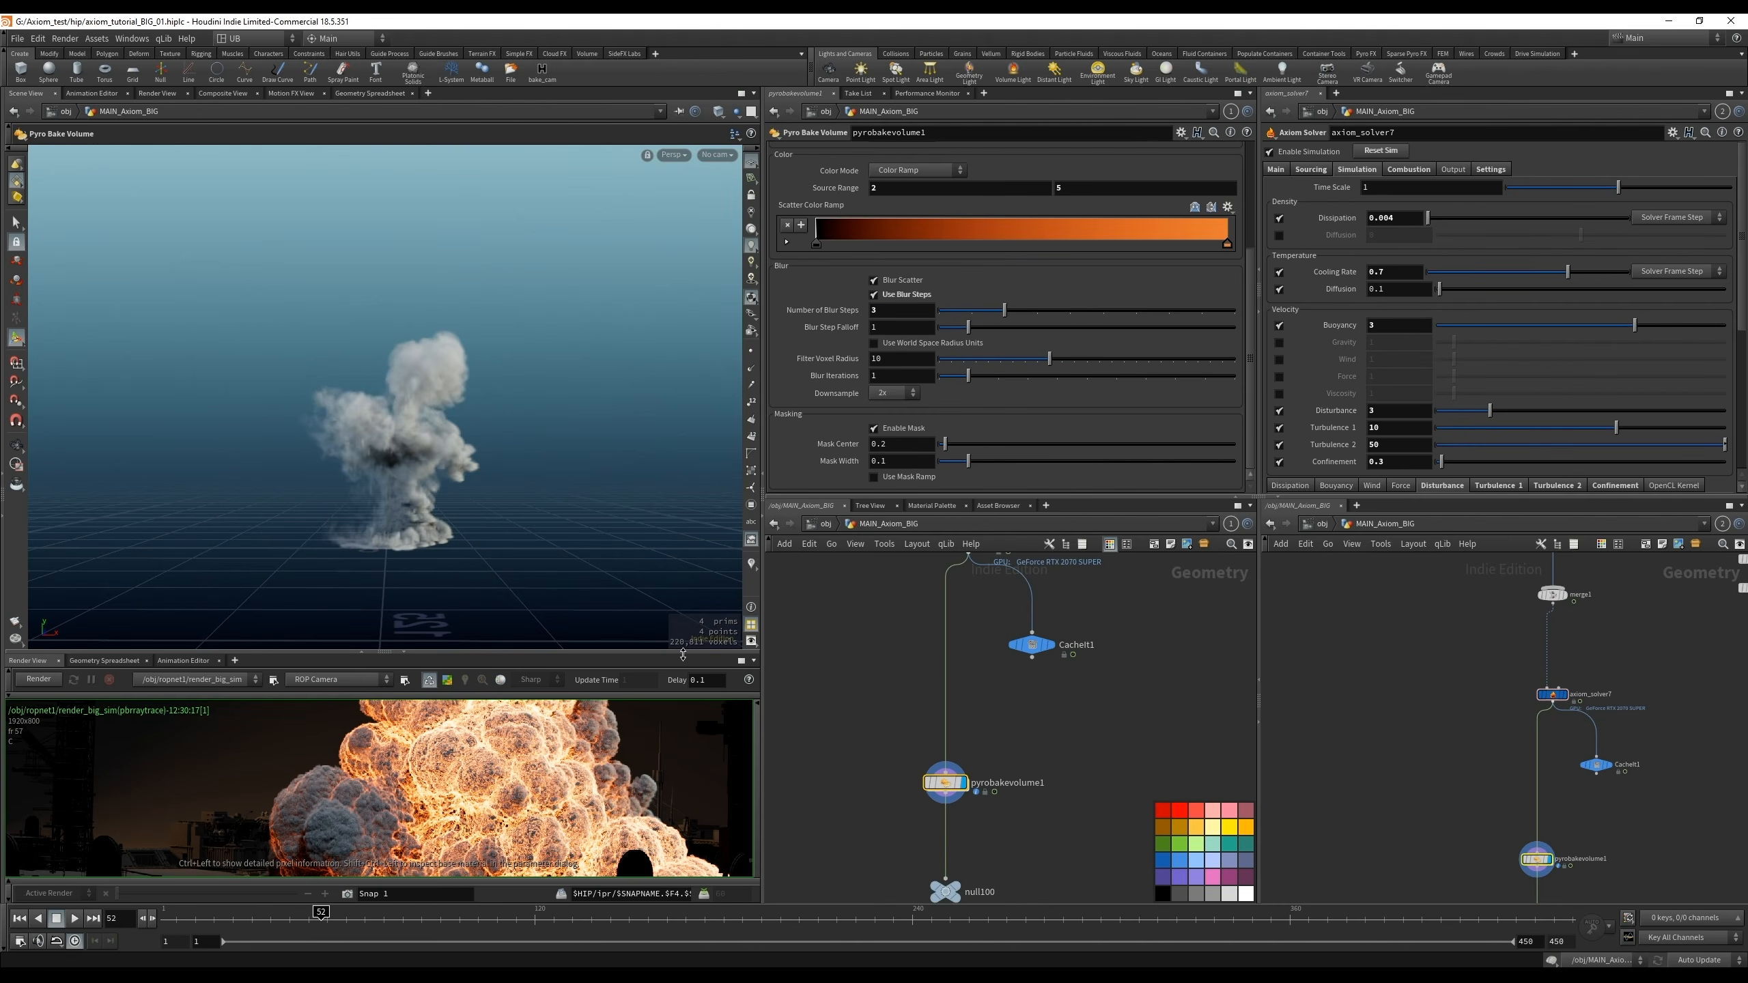
Trace the network upstream from pyrobakevolume1 to the emitter branch and display the object merge that brings in the core source
{"action": "left_click_drag", "start_coordinate": [344, 468], "coordinate": [441, 485], "text": "alt"}
{"action": "scroll", "coordinate": [898, 662], "scroll_direction": "down", "scroll_amount": 4}
{"action": "middle_click_drag", "start_coordinate": [901, 664], "coordinate": [936, 776]}
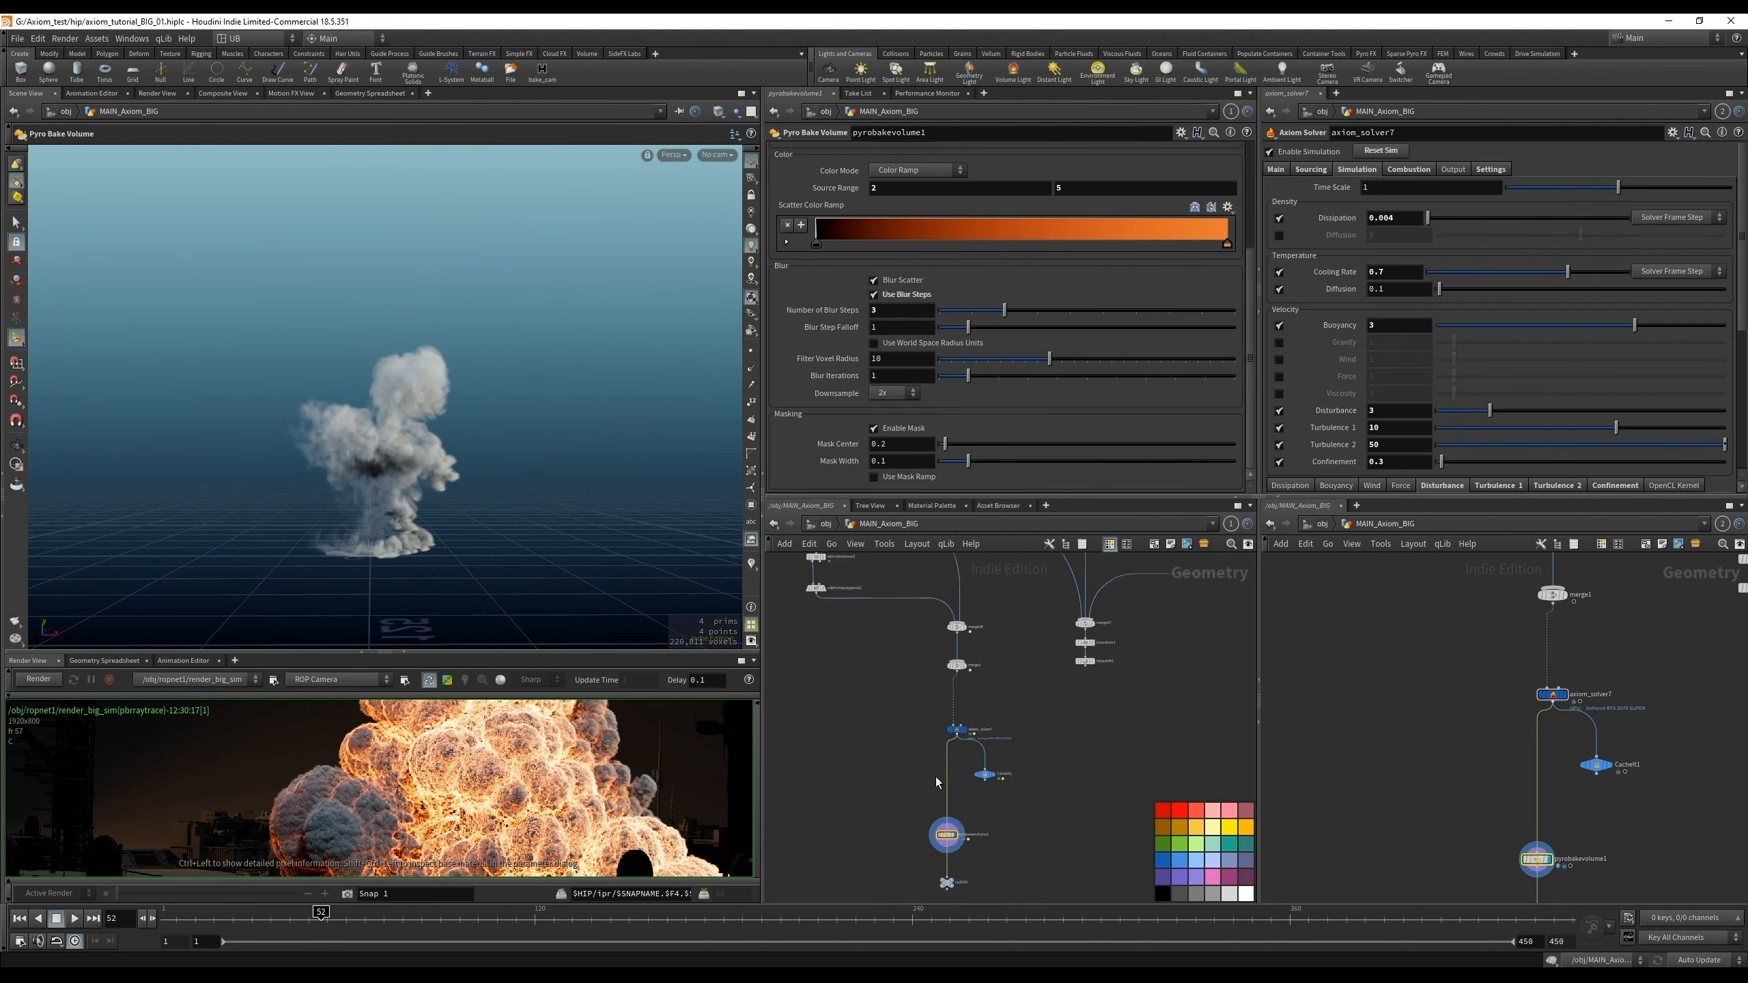
{"action": "middle_click_drag", "start_coordinate": [1034, 620], "coordinate": [1033, 756]}
{"action": "left_click", "coordinate": [1161, 597]}
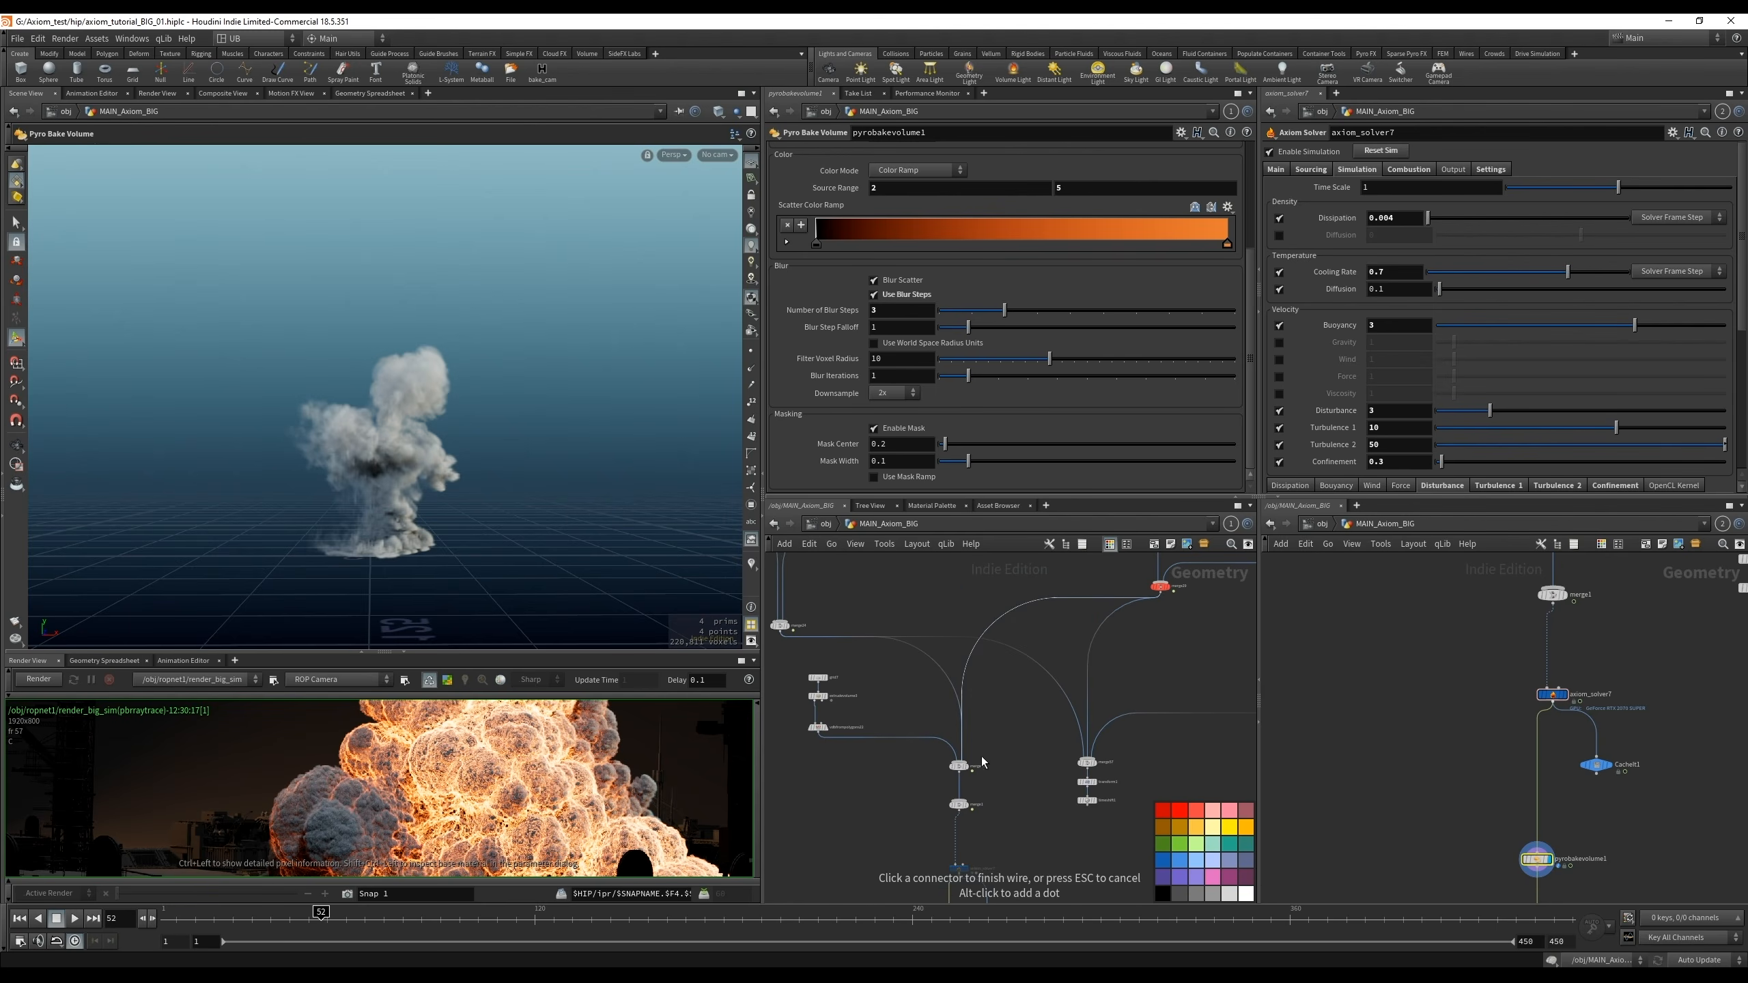
{"action": "left_click", "coordinate": [964, 760]}
{"action": "middle_click_drag", "start_coordinate": [1171, 672], "coordinate": [1048, 794]}
{"action": "middle_click_drag", "start_coordinate": [975, 657], "coordinate": [970, 806]}
{"action": "middle_click_drag", "start_coordinate": [947, 587], "coordinate": [907, 659]}
{"action": "left_click", "coordinate": [1013, 667]}
{"action": "middle_click_drag", "start_coordinate": [947, 718], "coordinate": [947, 669]}
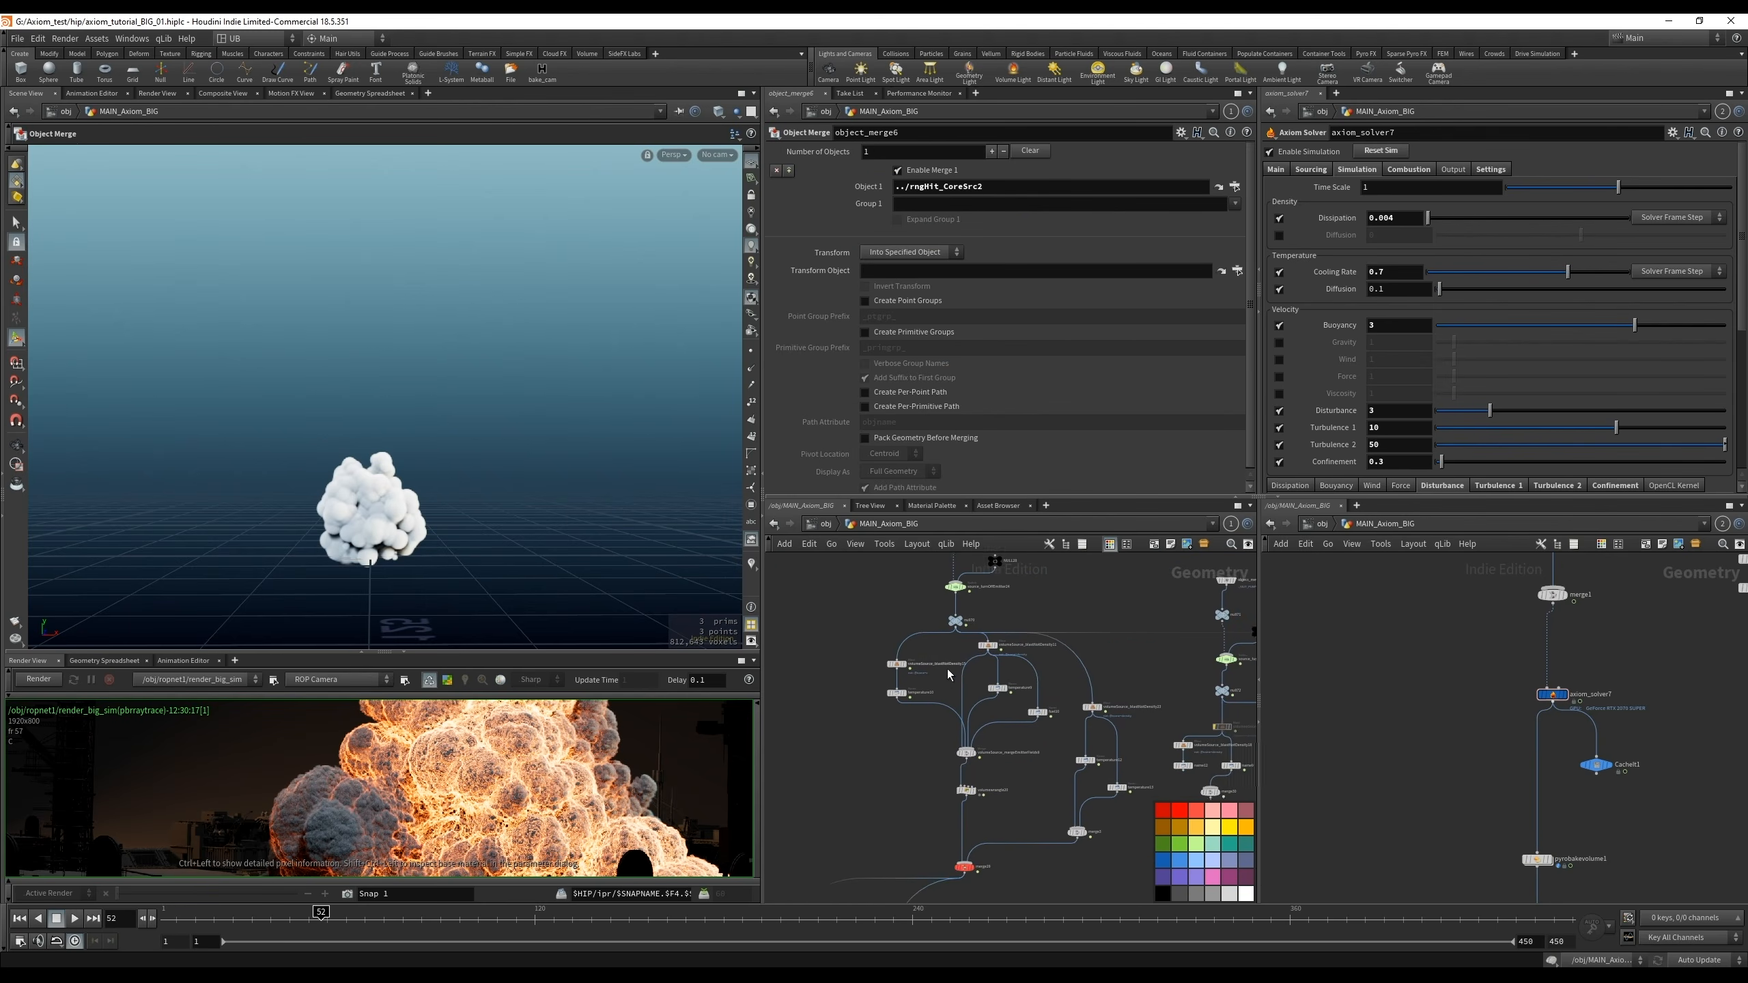
Rename the temperature10 Name node below volumeSource_blastNotDensity15 as vel
{"action": "scroll", "coordinate": [946, 670], "scroll_direction": "up", "scroll_amount": 5}
{"action": "left_click", "coordinate": [861, 719]}
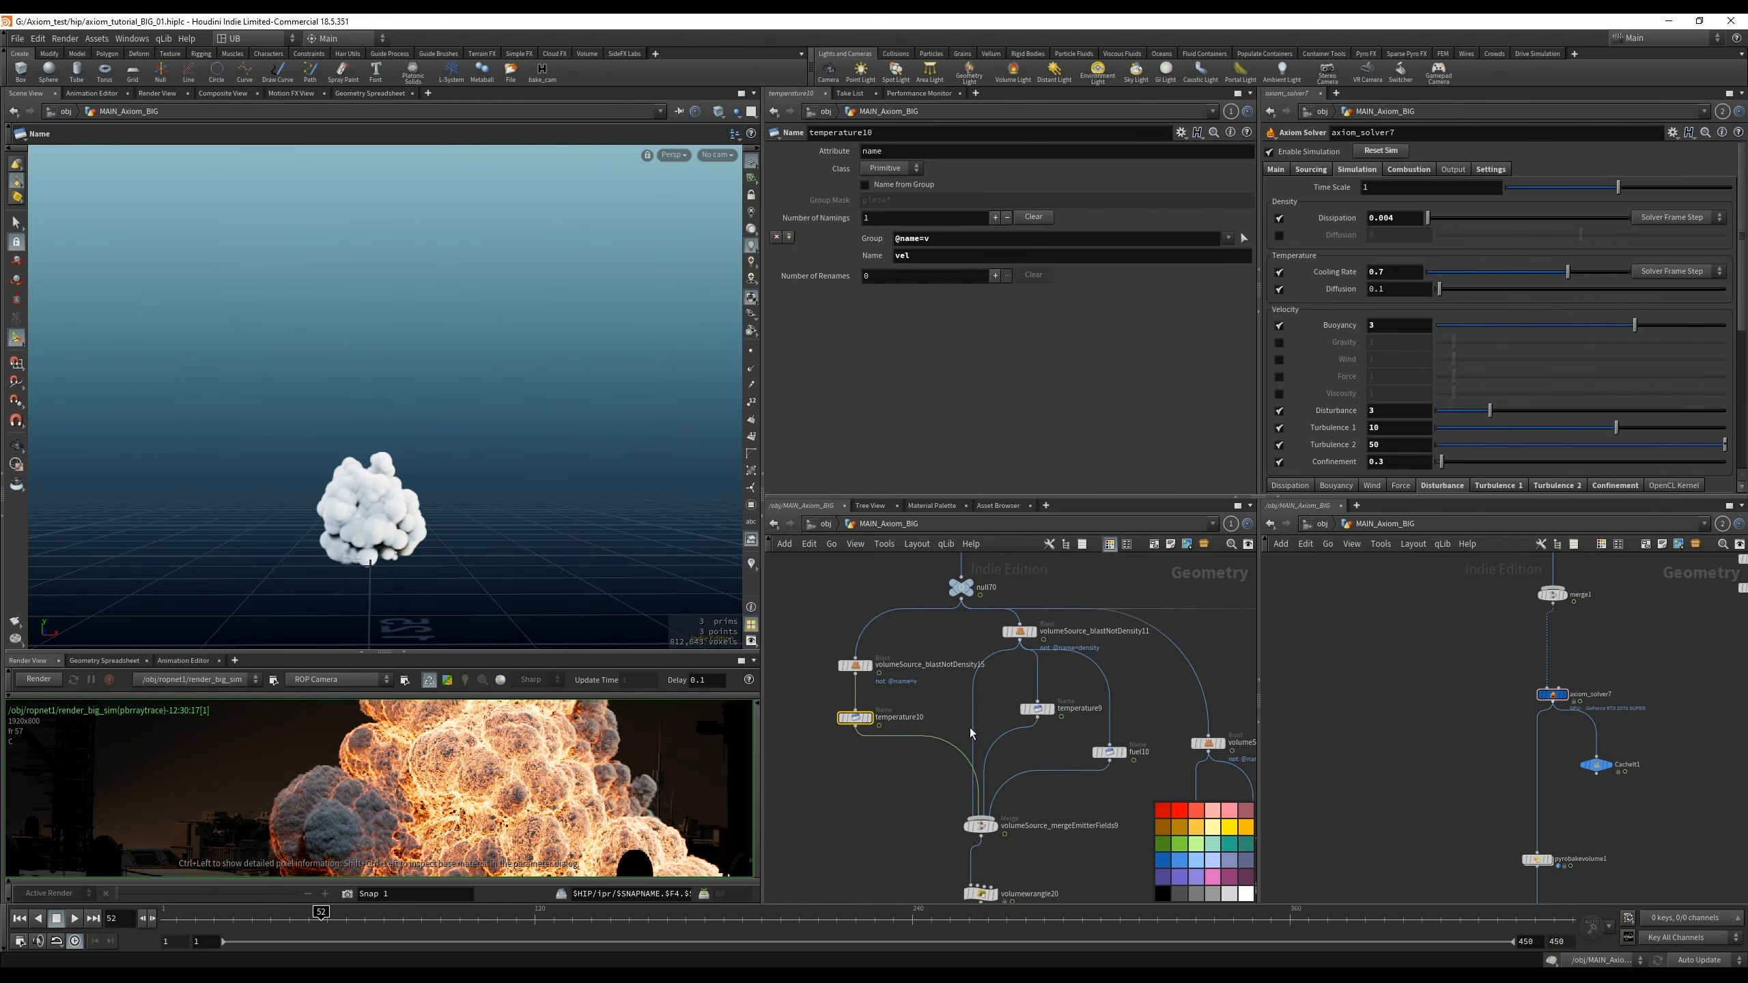
{"action": "left_click", "coordinate": [1024, 713]}
{"action": "left_click", "coordinate": [855, 718]}
{"action": "double_click", "coordinate": [937, 717]}
{"action": "type", "text": "vel"}
{"action": "key", "text": "Return"}
Shift volumeSource_blastNotDensity15 and the vel node slightly away from the neighbouring temperature and fuel branches
{"action": "middle_click_drag", "start_coordinate": [937, 713], "coordinate": [955, 704]}
{"action": "left_click", "coordinate": [877, 659], "text": "shift"}
{"action": "left_click_drag", "start_coordinate": [880, 666], "coordinate": [853, 663]}
{"action": "left_click", "coordinate": [880, 756]}
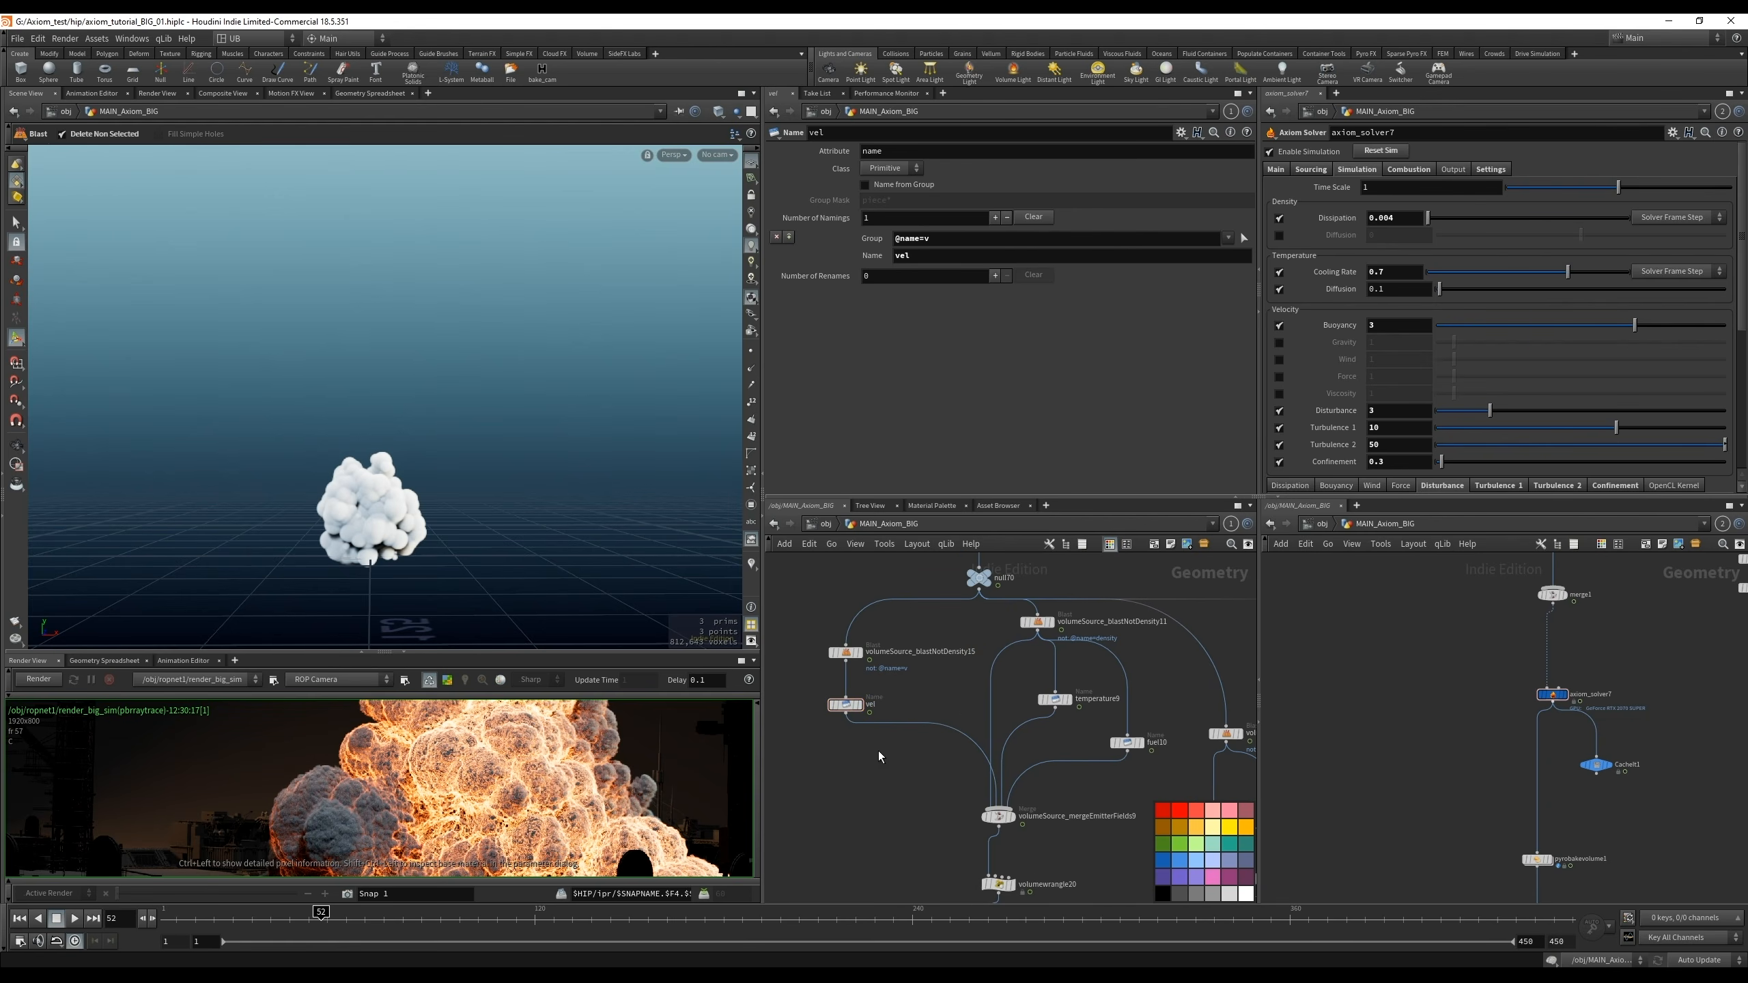
{"action": "left_click", "coordinate": [846, 705]}
{"action": "left_click_drag", "start_coordinate": [864, 764], "coordinate": [878, 685]}
{"action": "left_click", "coordinate": [846, 706]}
Check fuel10, display volumeSource_mergeEmitterFields9 and inspect its output fields at frame 20
{"action": "middle_click_drag", "start_coordinate": [941, 750], "coordinate": [887, 697]}
{"action": "left_click", "coordinate": [1072, 688]}
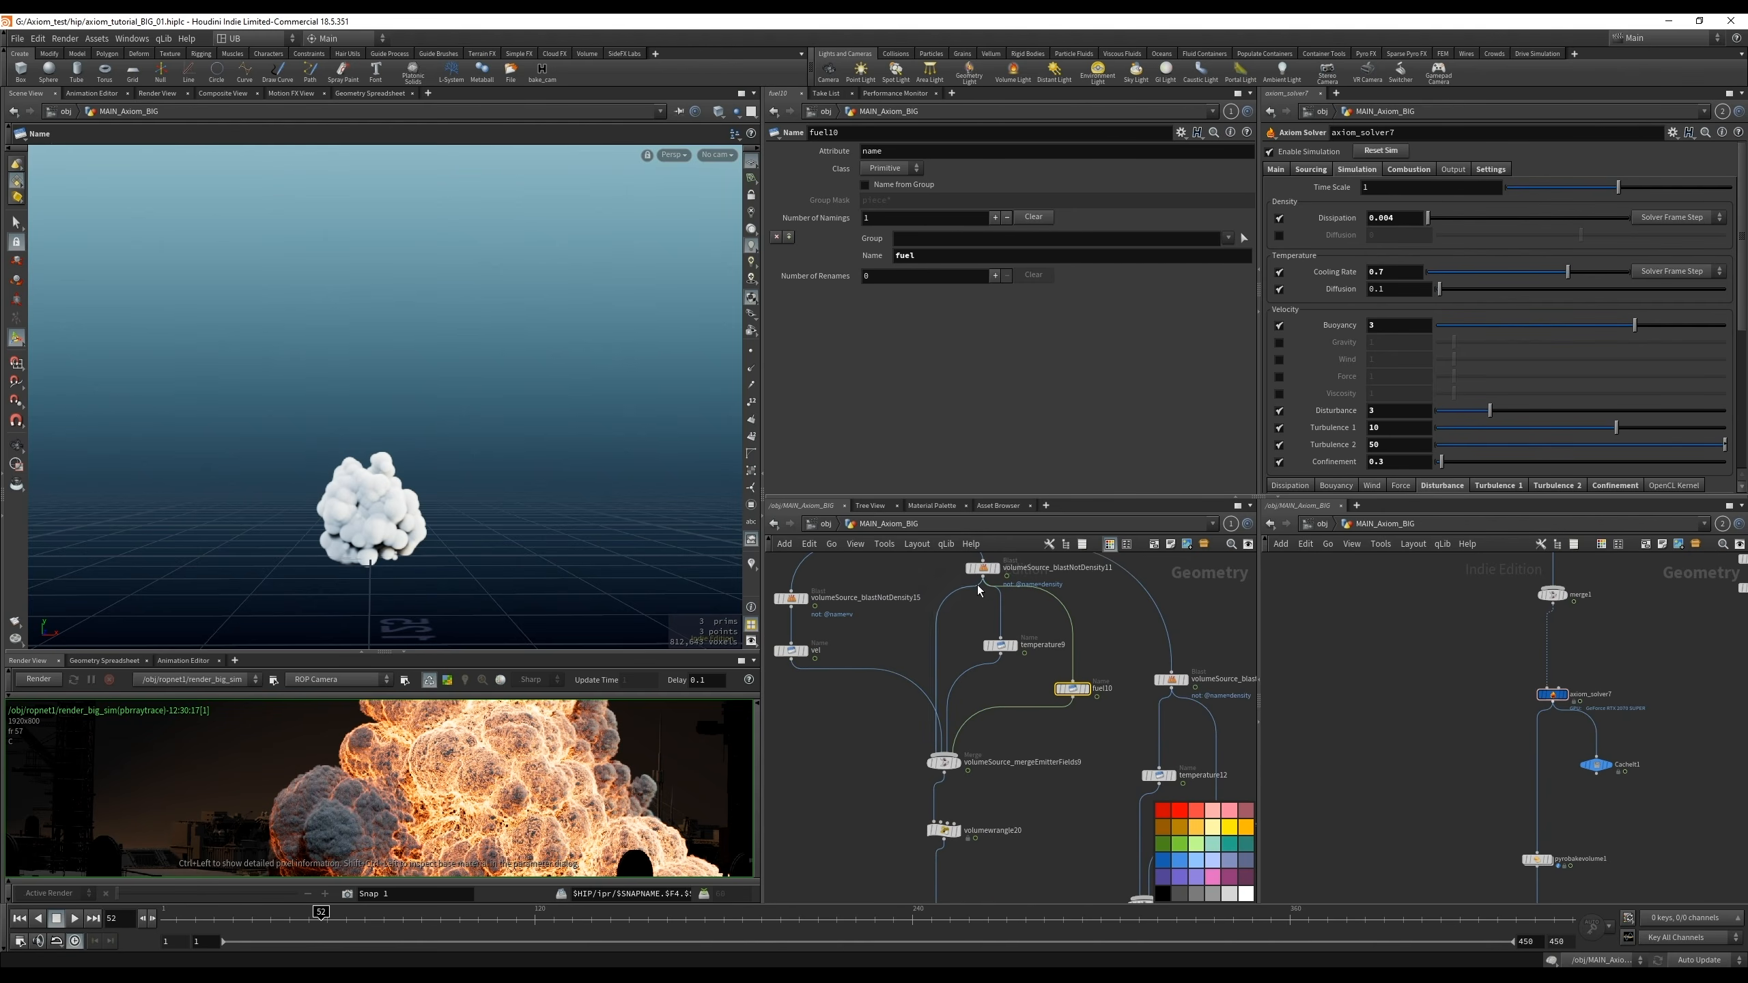
{"action": "left_click", "coordinate": [943, 763]}
{"action": "middle_click", "coordinate": [942, 764]}
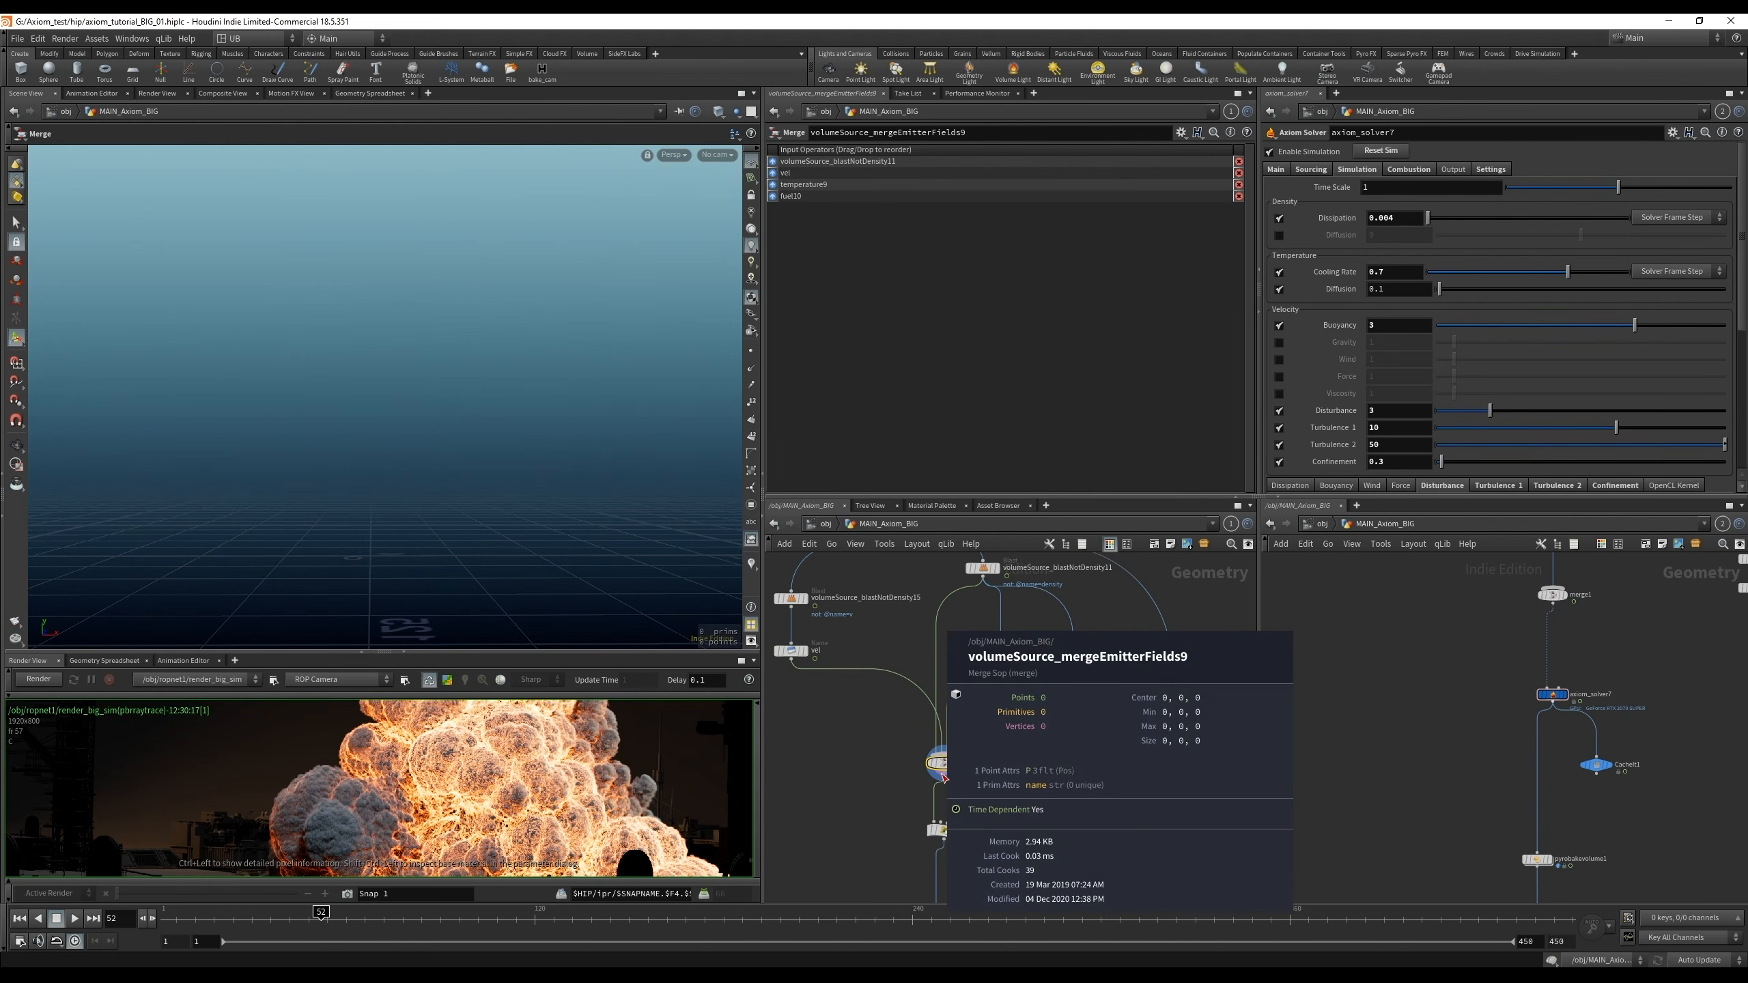
{"action": "left_click_drag", "start_coordinate": [249, 918], "coordinate": [227, 918]}
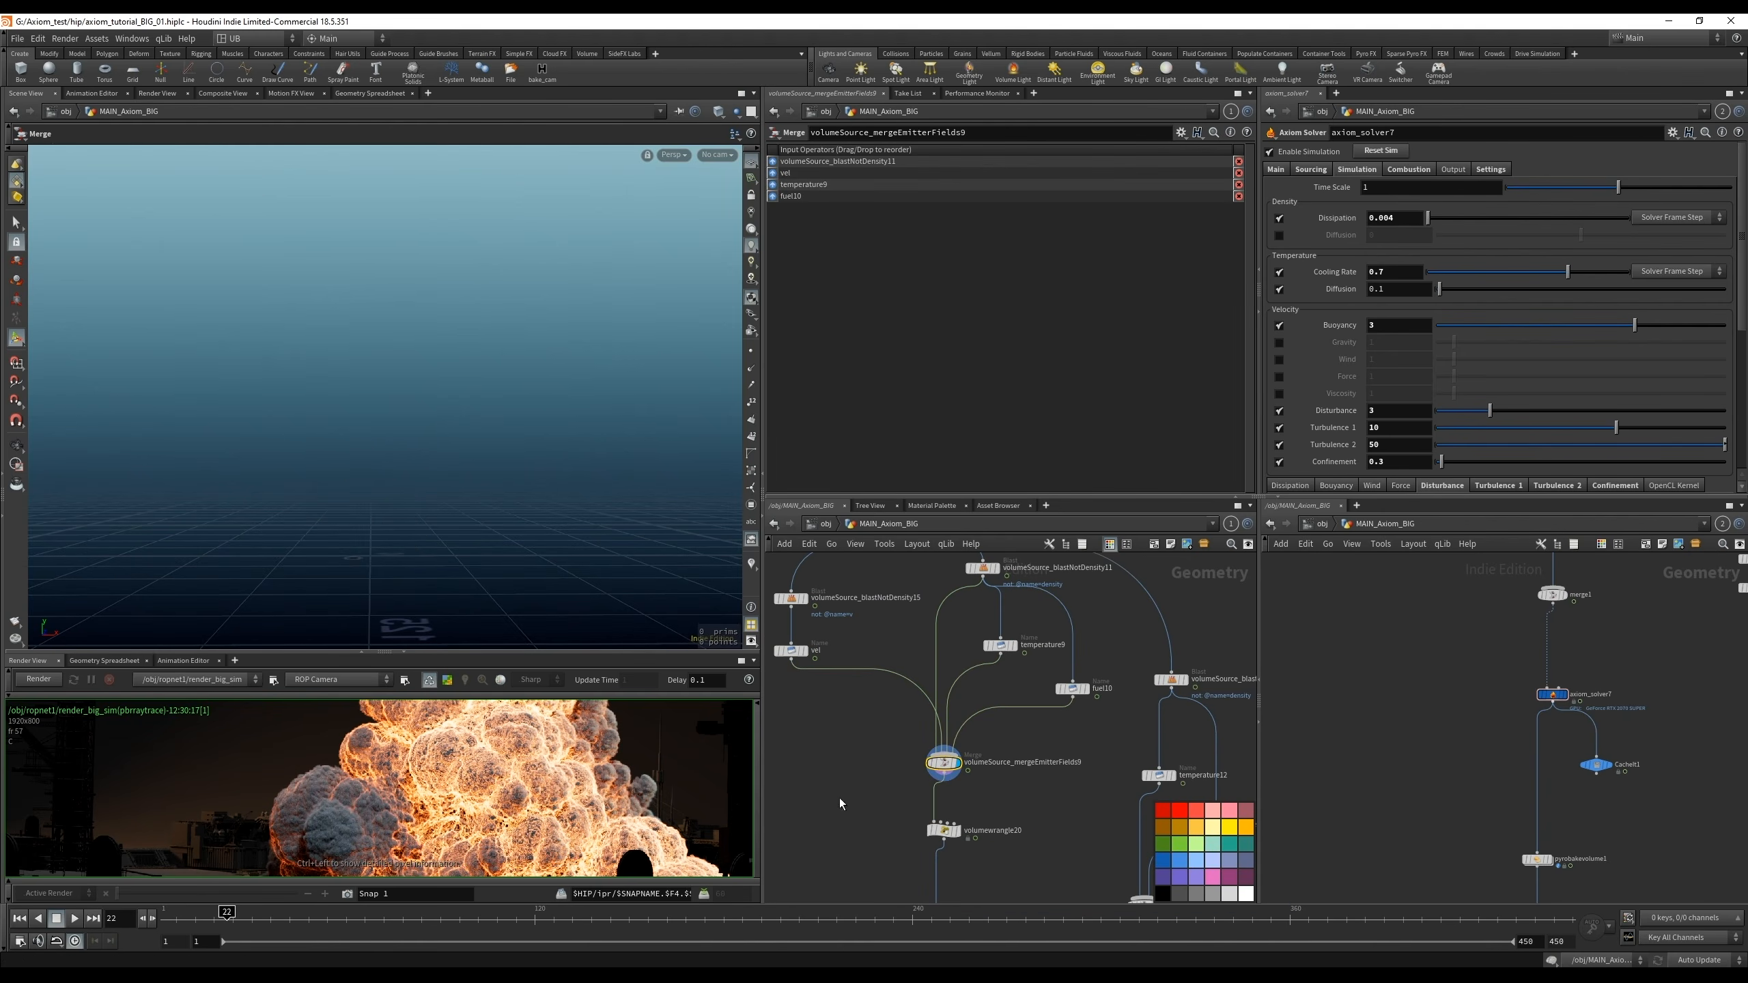
{"action": "key", "text": "Left"}
{"action": "key", "text": "Left"}
{"action": "middle_click", "coordinate": [942, 772]}
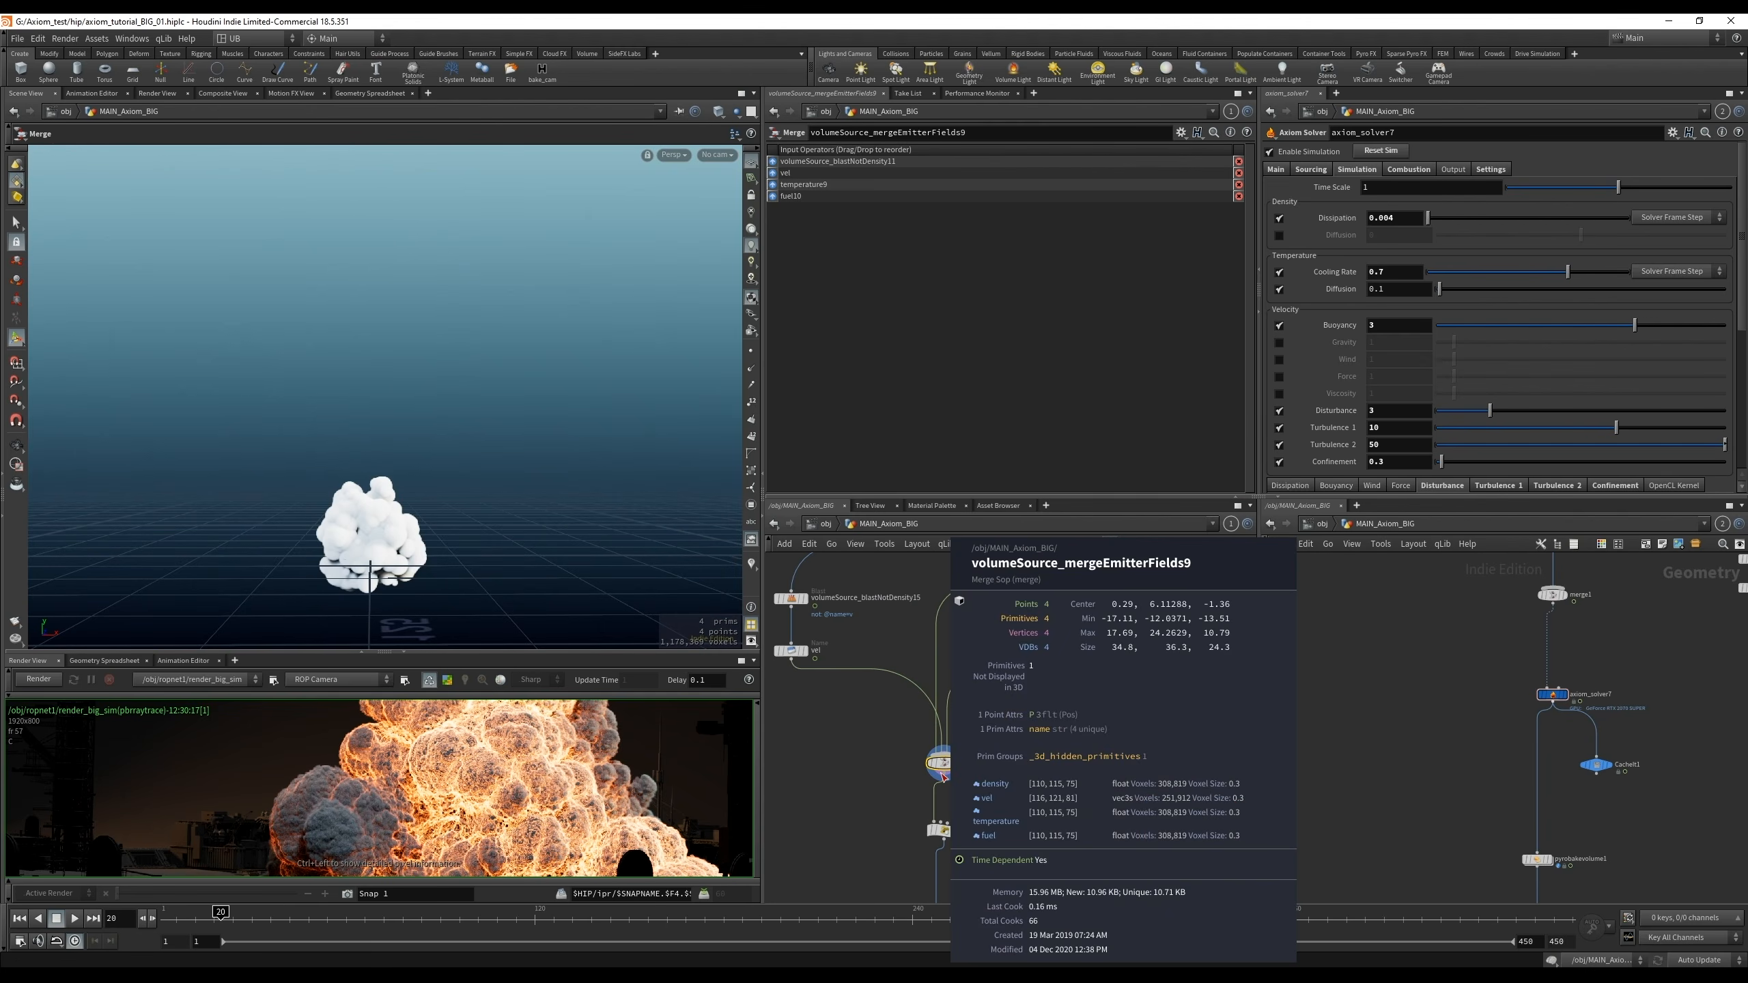
Display axiom_solver7 and play its simulation from the first frame, stopping at frame 19 to examine the early growth
{"action": "right_click_drag", "start_coordinate": [1029, 792], "coordinate": [965, 823]}
{"action": "middle_click_drag", "start_coordinate": [923, 831], "coordinate": [972, 645]}
{"action": "right_click_drag", "start_coordinate": [969, 757], "coordinate": [990, 716]}
{"action": "middle_click_drag", "start_coordinate": [964, 775], "coordinate": [964, 663]}
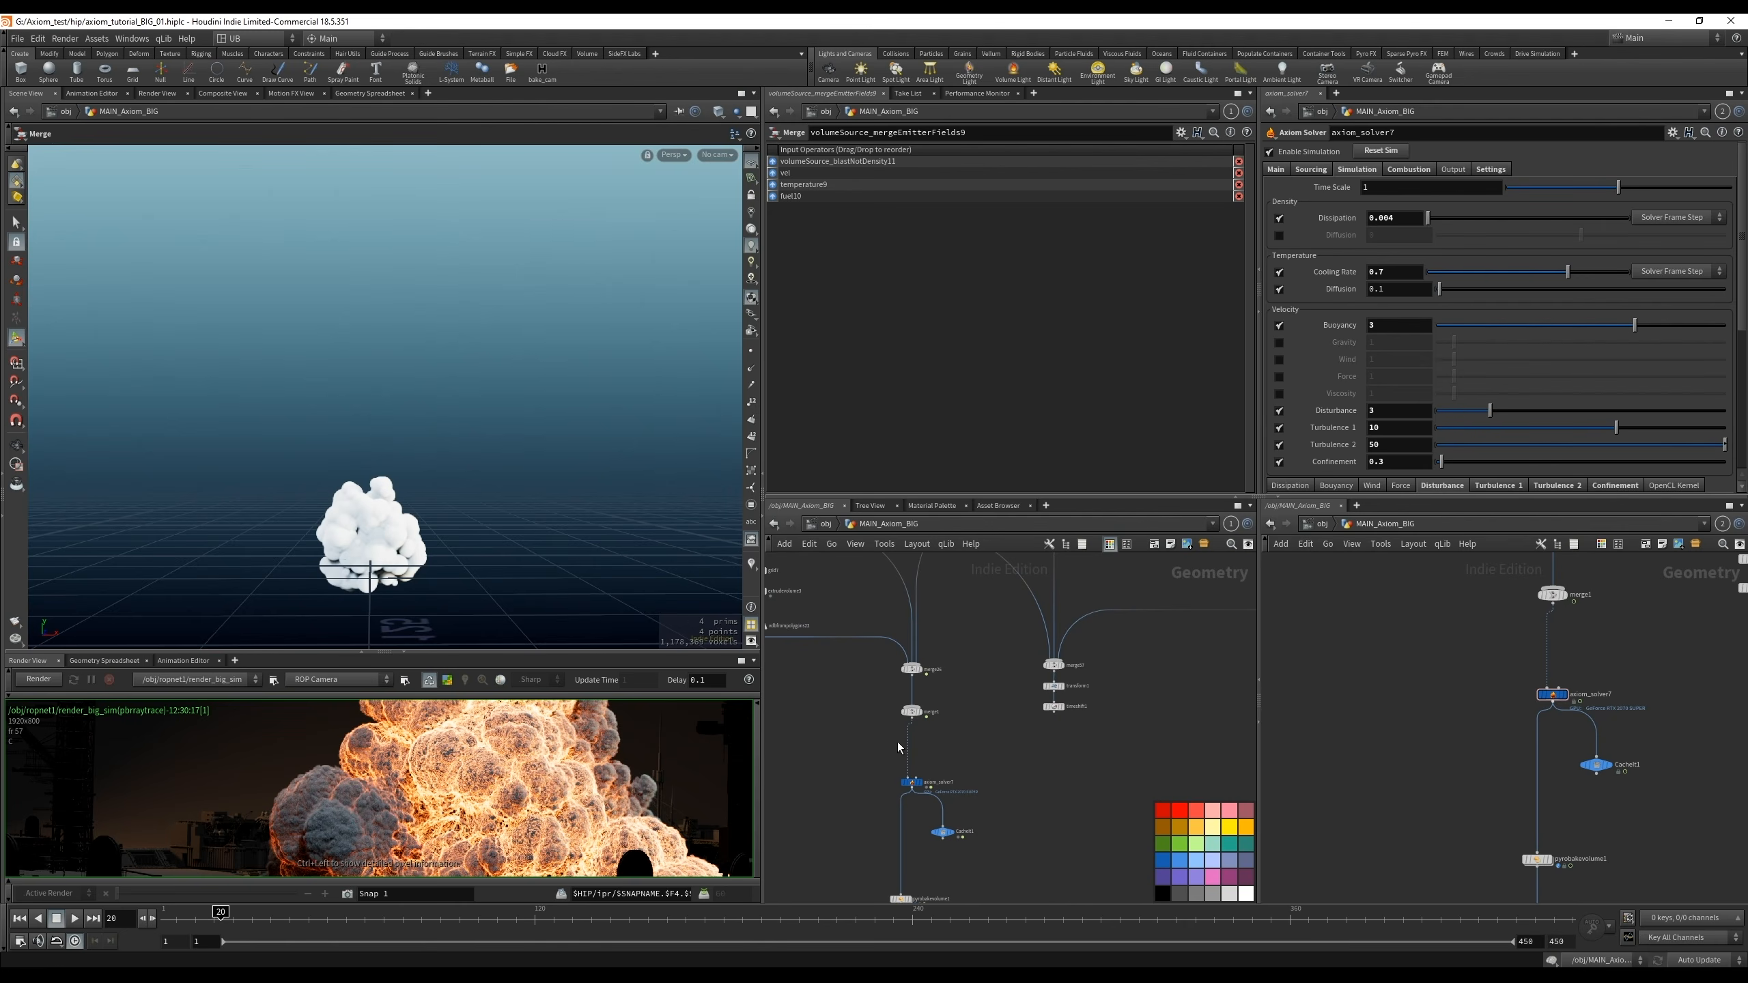
{"action": "scroll", "coordinate": [962, 768], "scroll_direction": "up", "scroll_amount": 2}
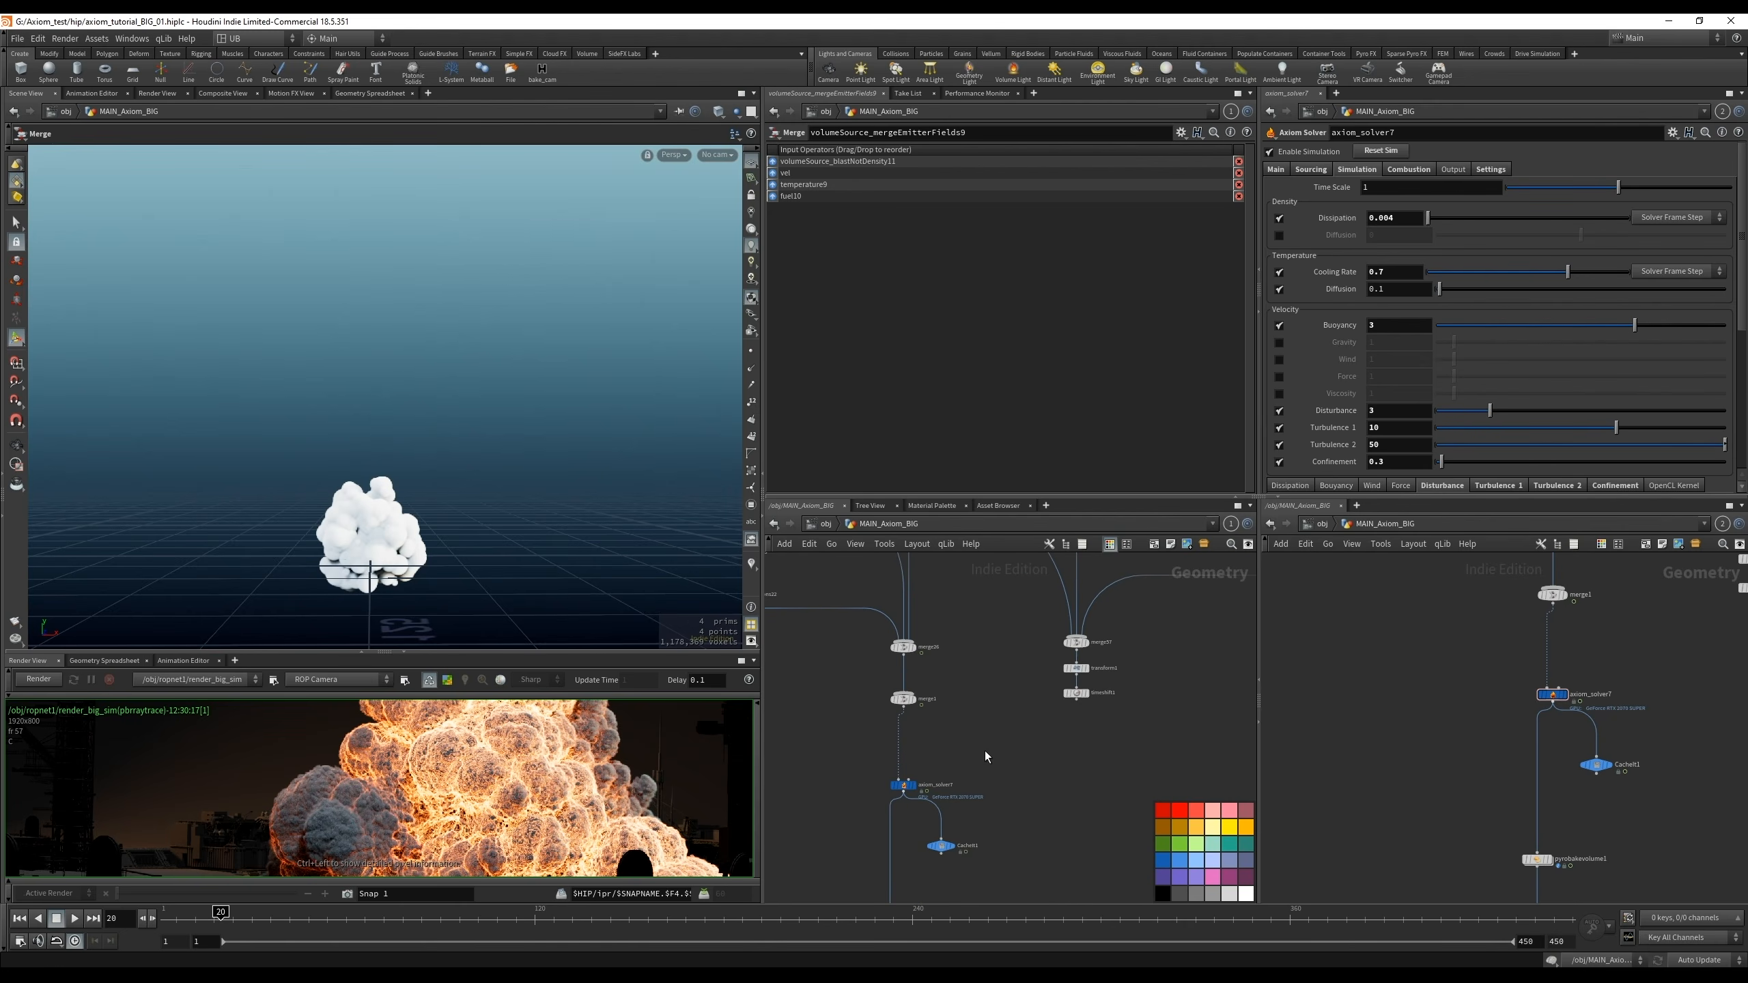
{"action": "key", "text": "ctrl+Up"}
{"action": "left_click", "coordinate": [960, 793]}
{"action": "key", "text": "Up"}
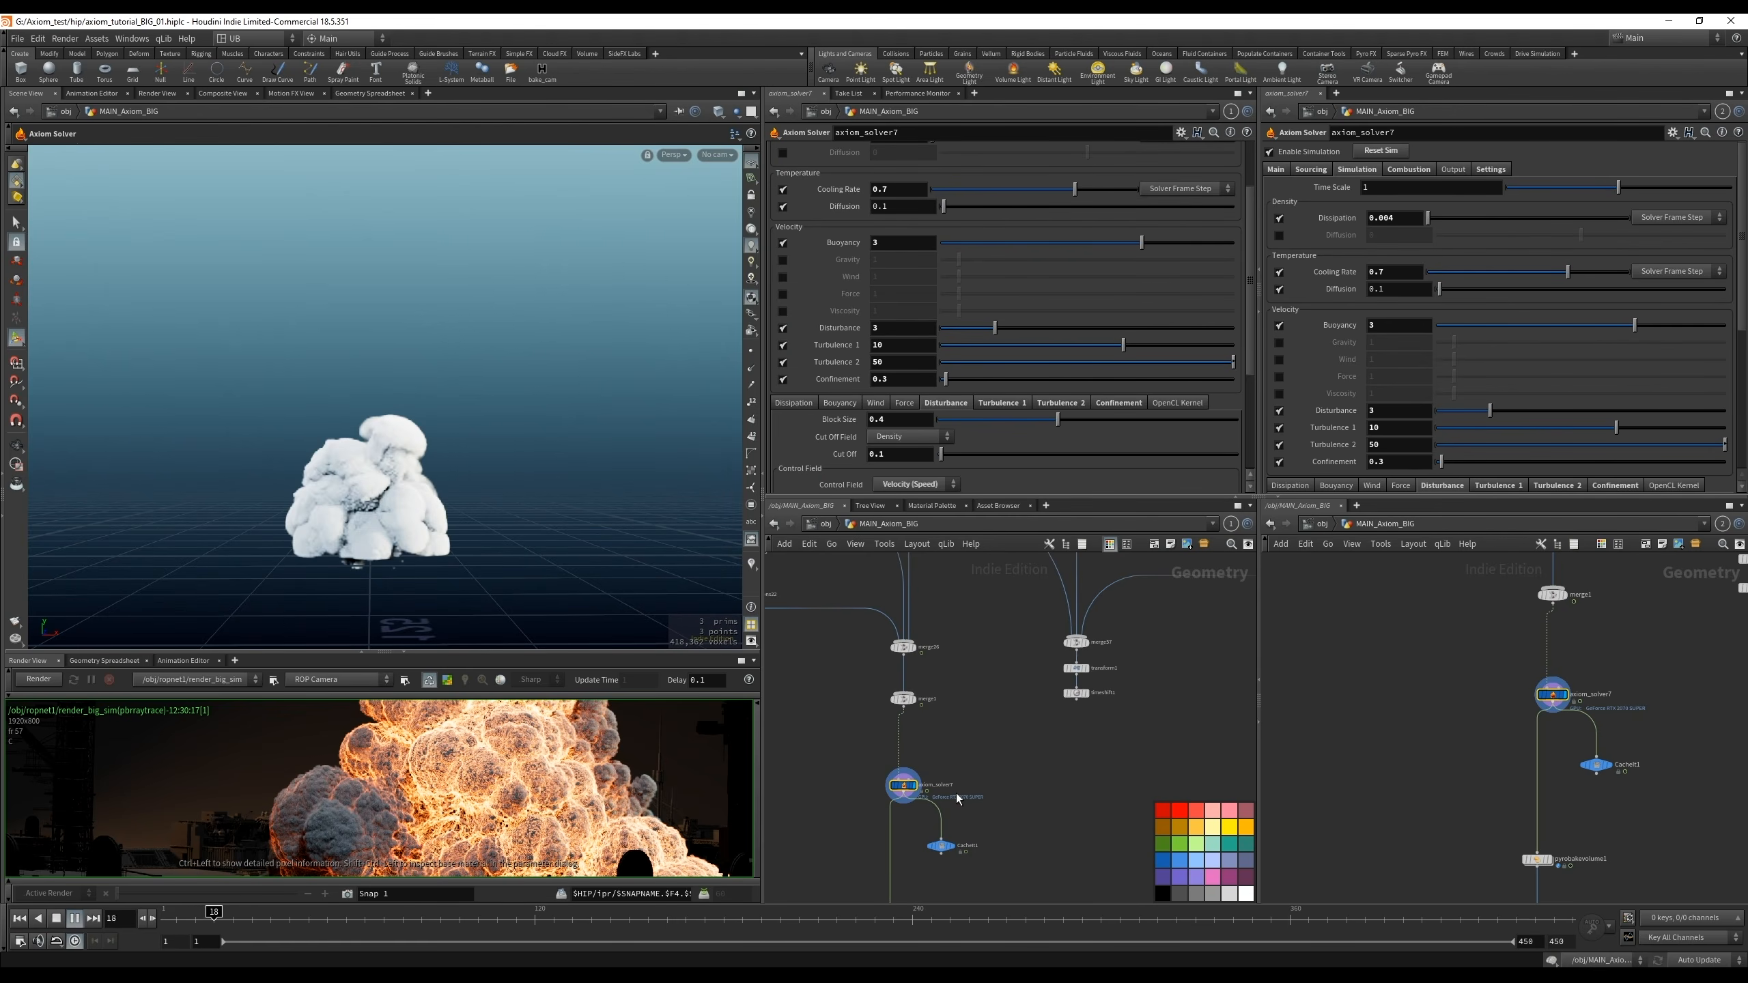
{"action": "key", "text": "Up"}
{"action": "key", "text": "Left"}
{"action": "key", "text": "Left"}
{"action": "key", "text": "Left"}
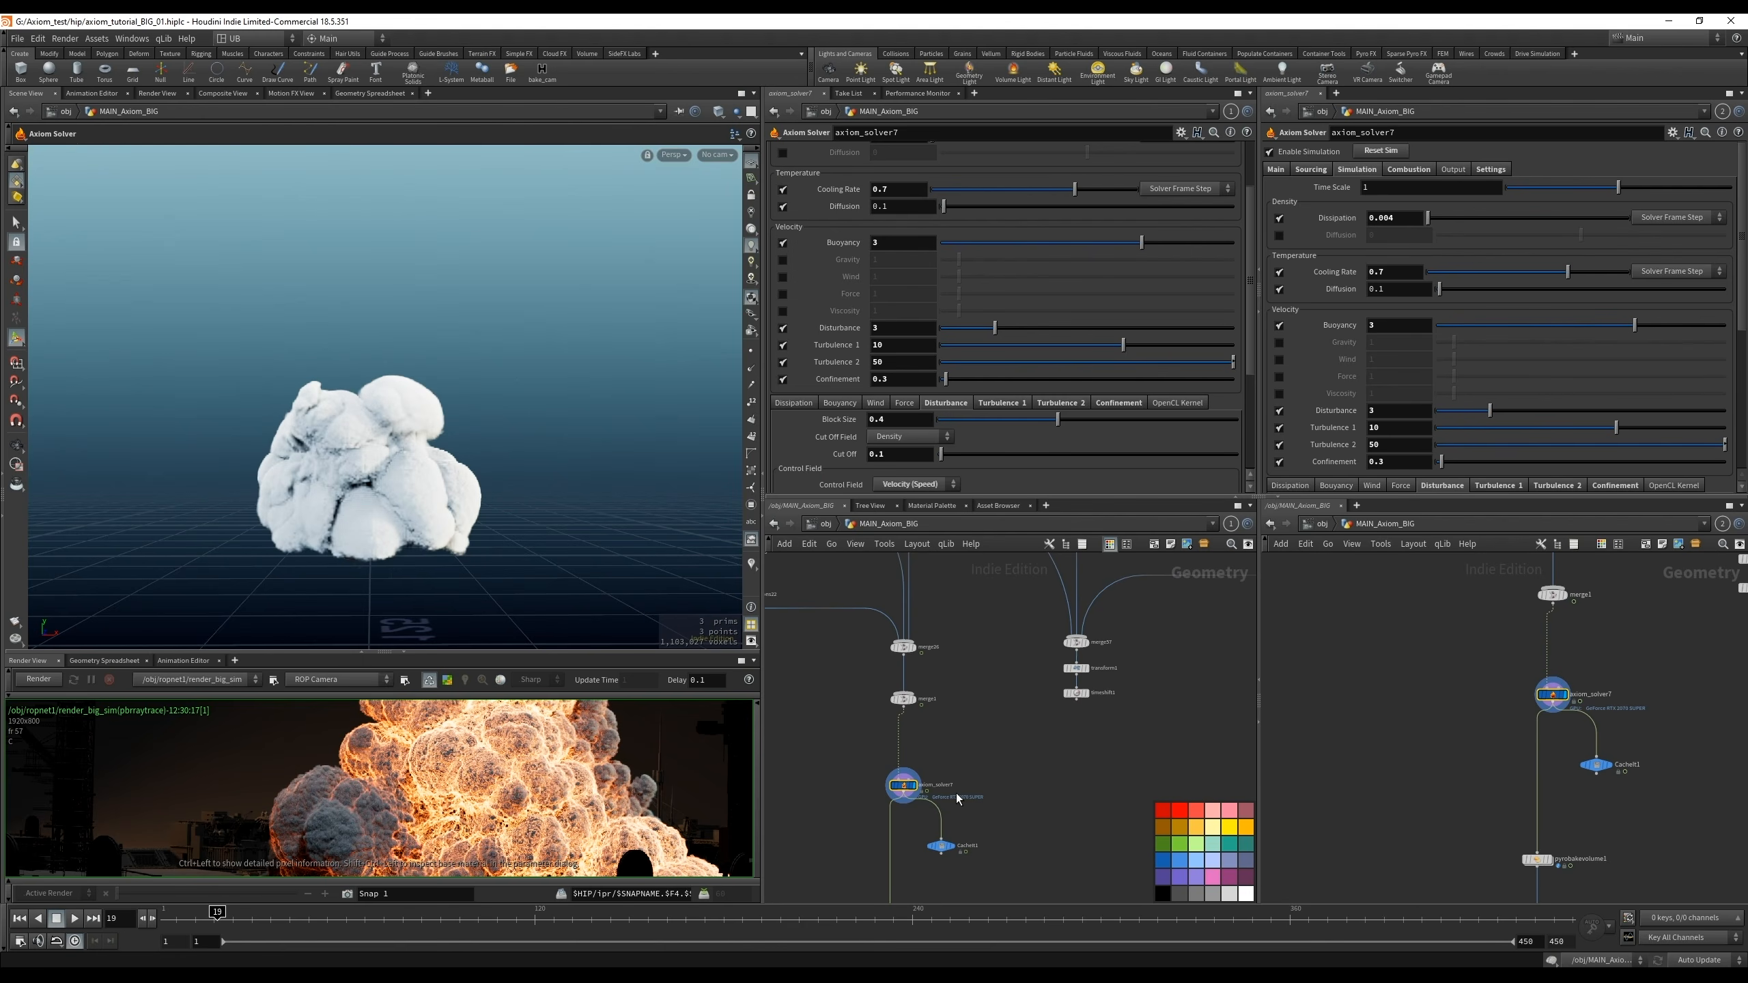
Replay the simulation from the first frame to frame 34 and view the whole smoke cloud from a greater distance
{"action": "key", "text": "ctrl+Up"}
{"action": "key", "text": "Up"}
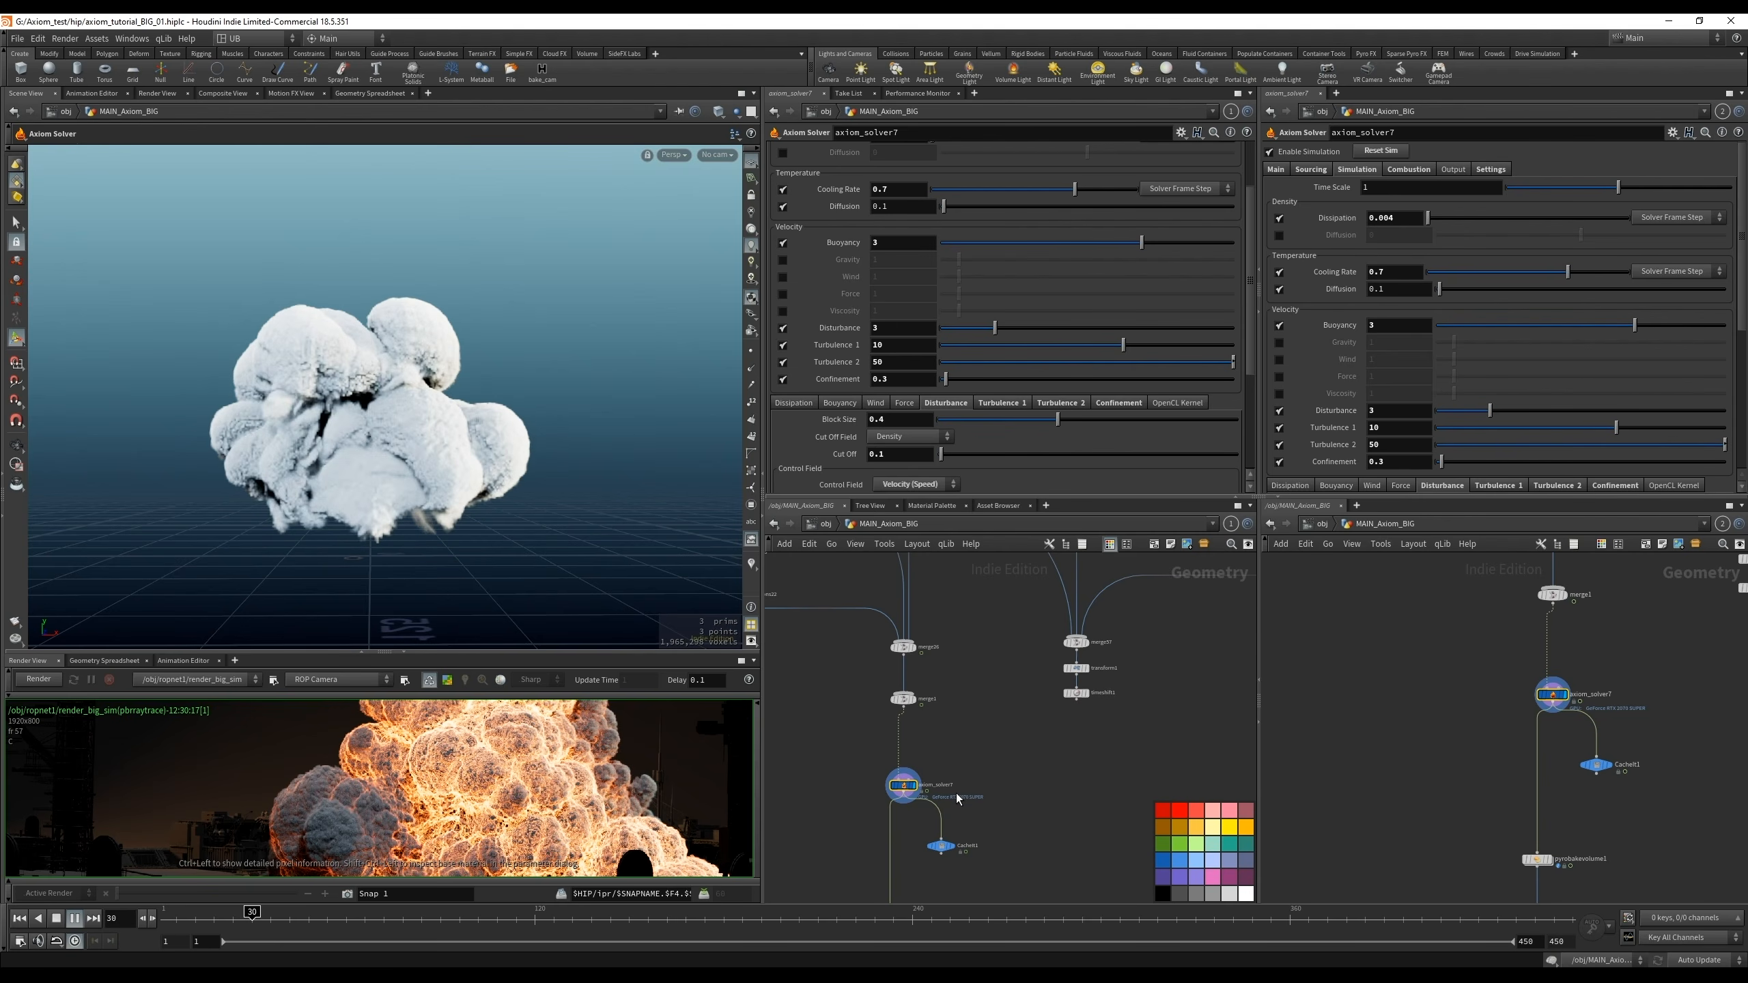
{"action": "key", "text": "Up"}
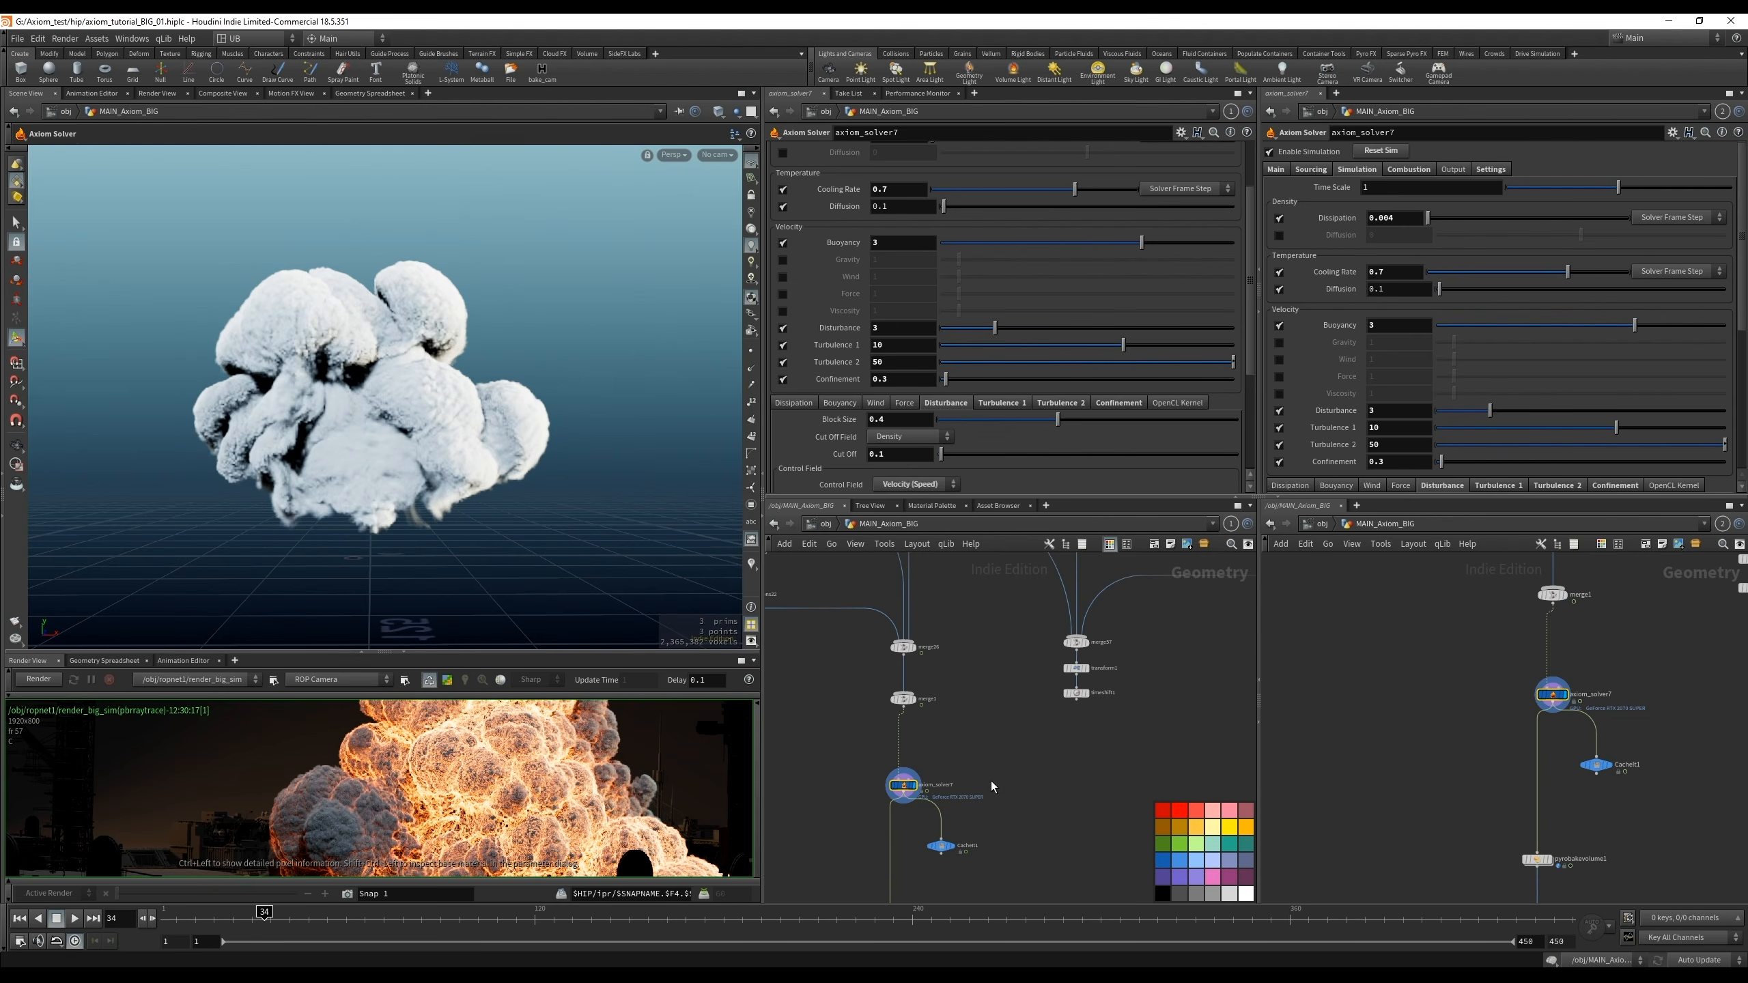
{"action": "right_click_drag", "start_coordinate": [555, 584], "coordinate": [437, 539], "text": "alt"}
{"action": "middle_click_drag", "start_coordinate": [437, 538], "coordinate": [441, 559], "text": "alt"}
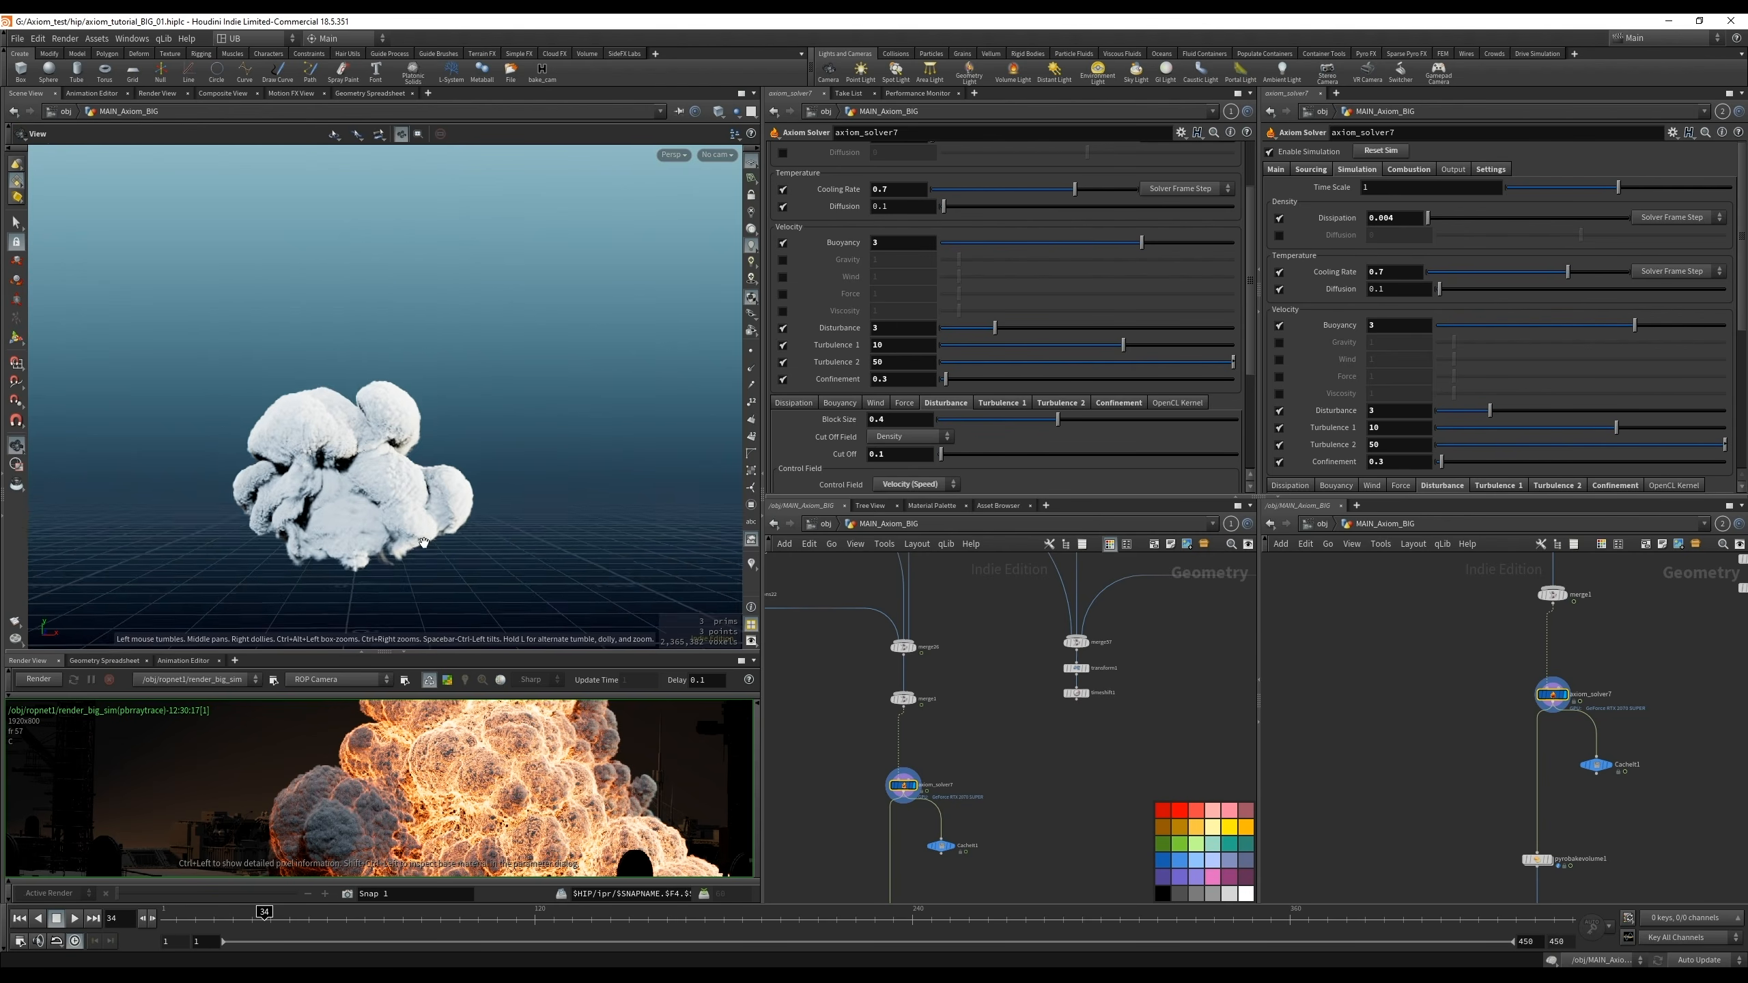
{"action": "left_click_drag", "start_coordinate": [441, 562], "coordinate": [487, 544], "text": "alt"}
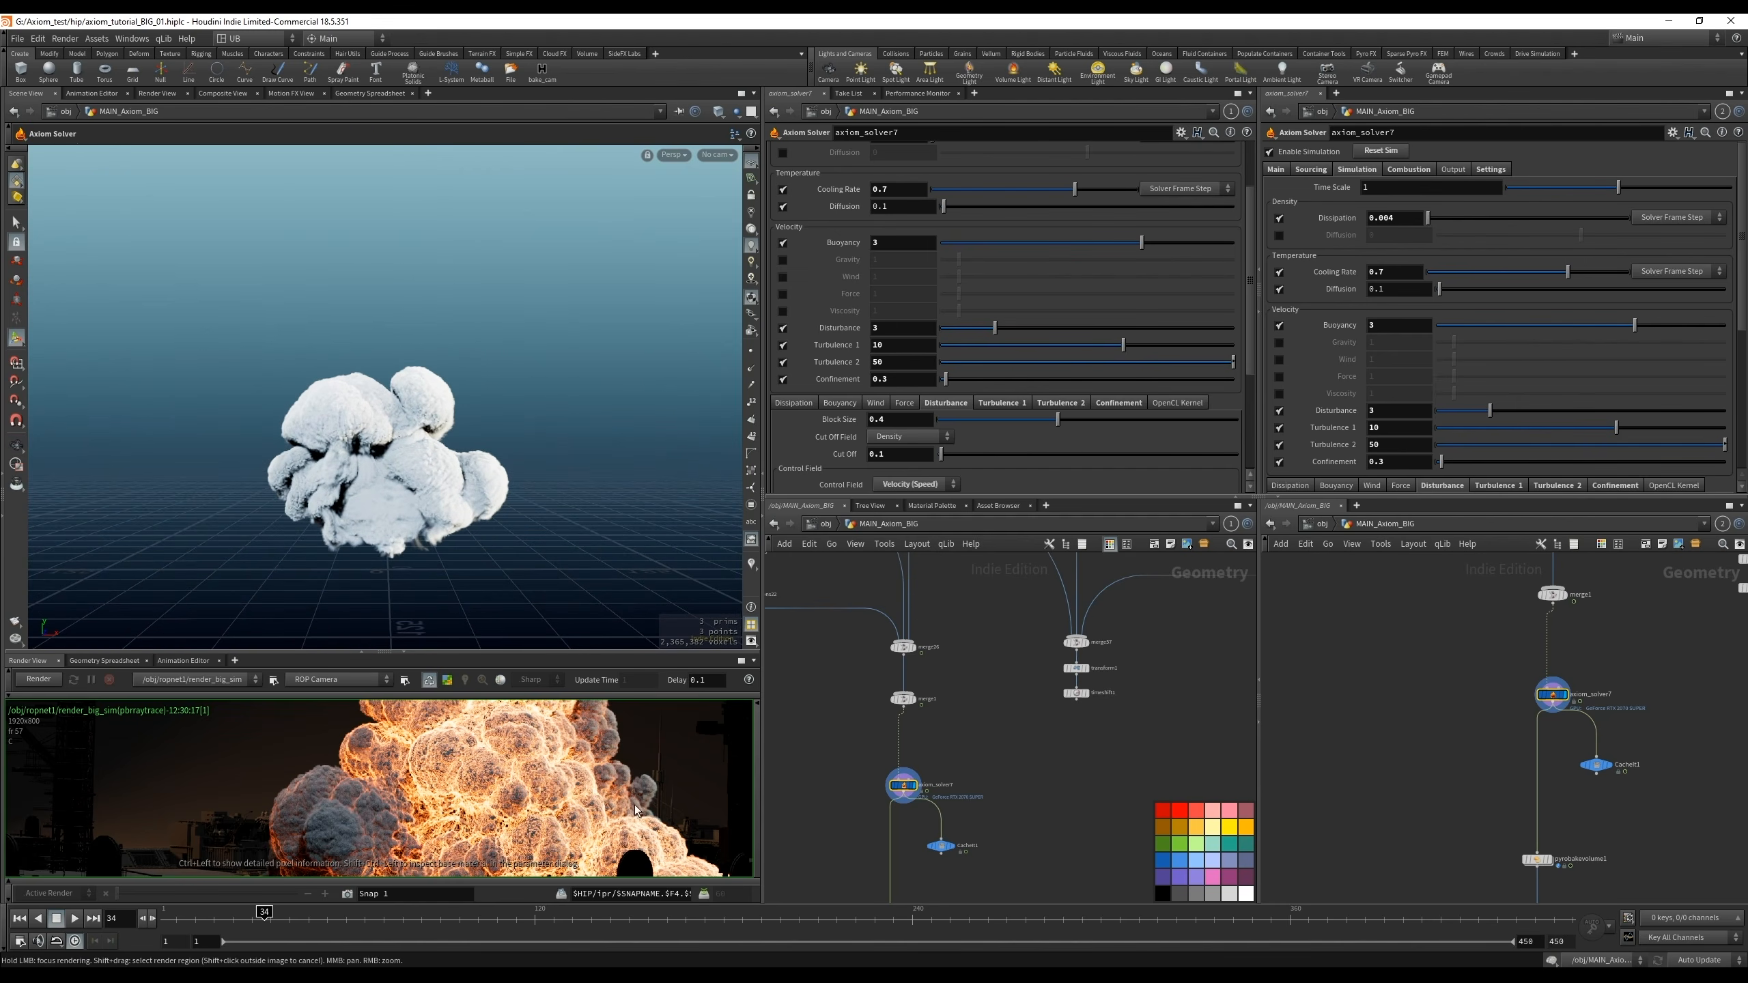
Review the emitter field names on fuel10, temperature9 and vel that feed volumeSource_mergeEmitterFields9
{"action": "scroll", "coordinate": [964, 764], "scroll_direction": "down", "scroll_amount": 2}
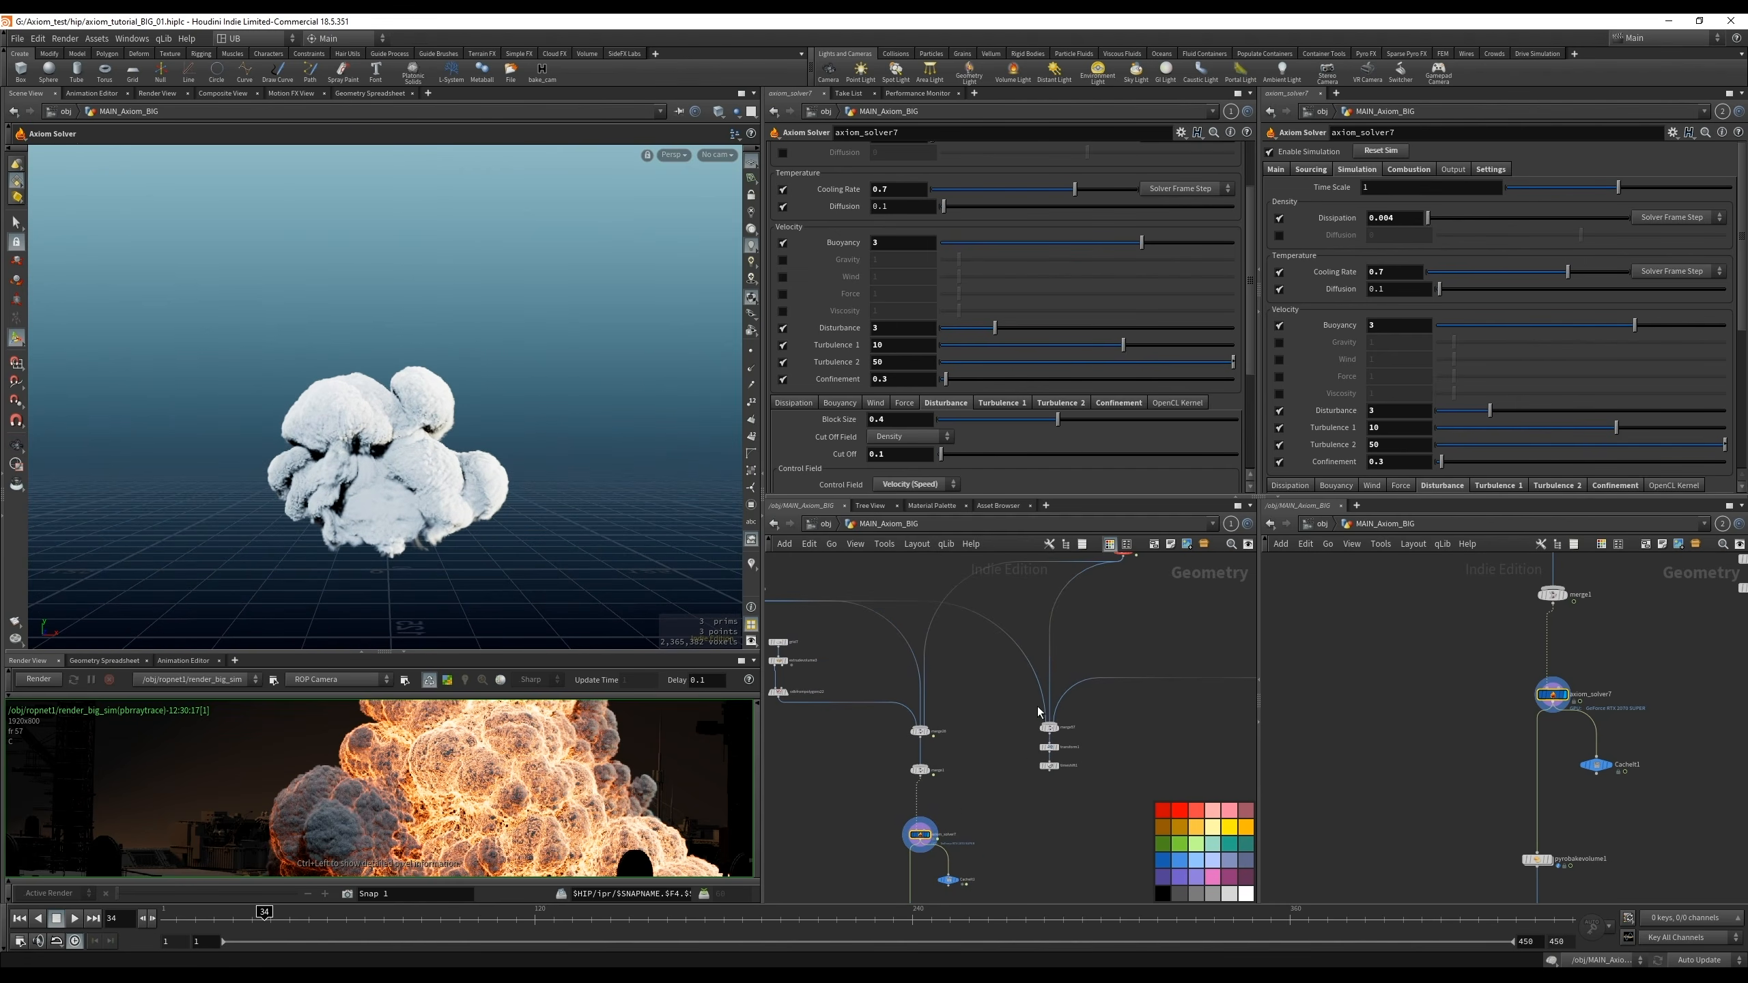
{"action": "middle_click_drag", "start_coordinate": [1102, 631], "coordinate": [1000, 741]}
{"action": "middle_click_drag", "start_coordinate": [1087, 680], "coordinate": [1007, 776]}
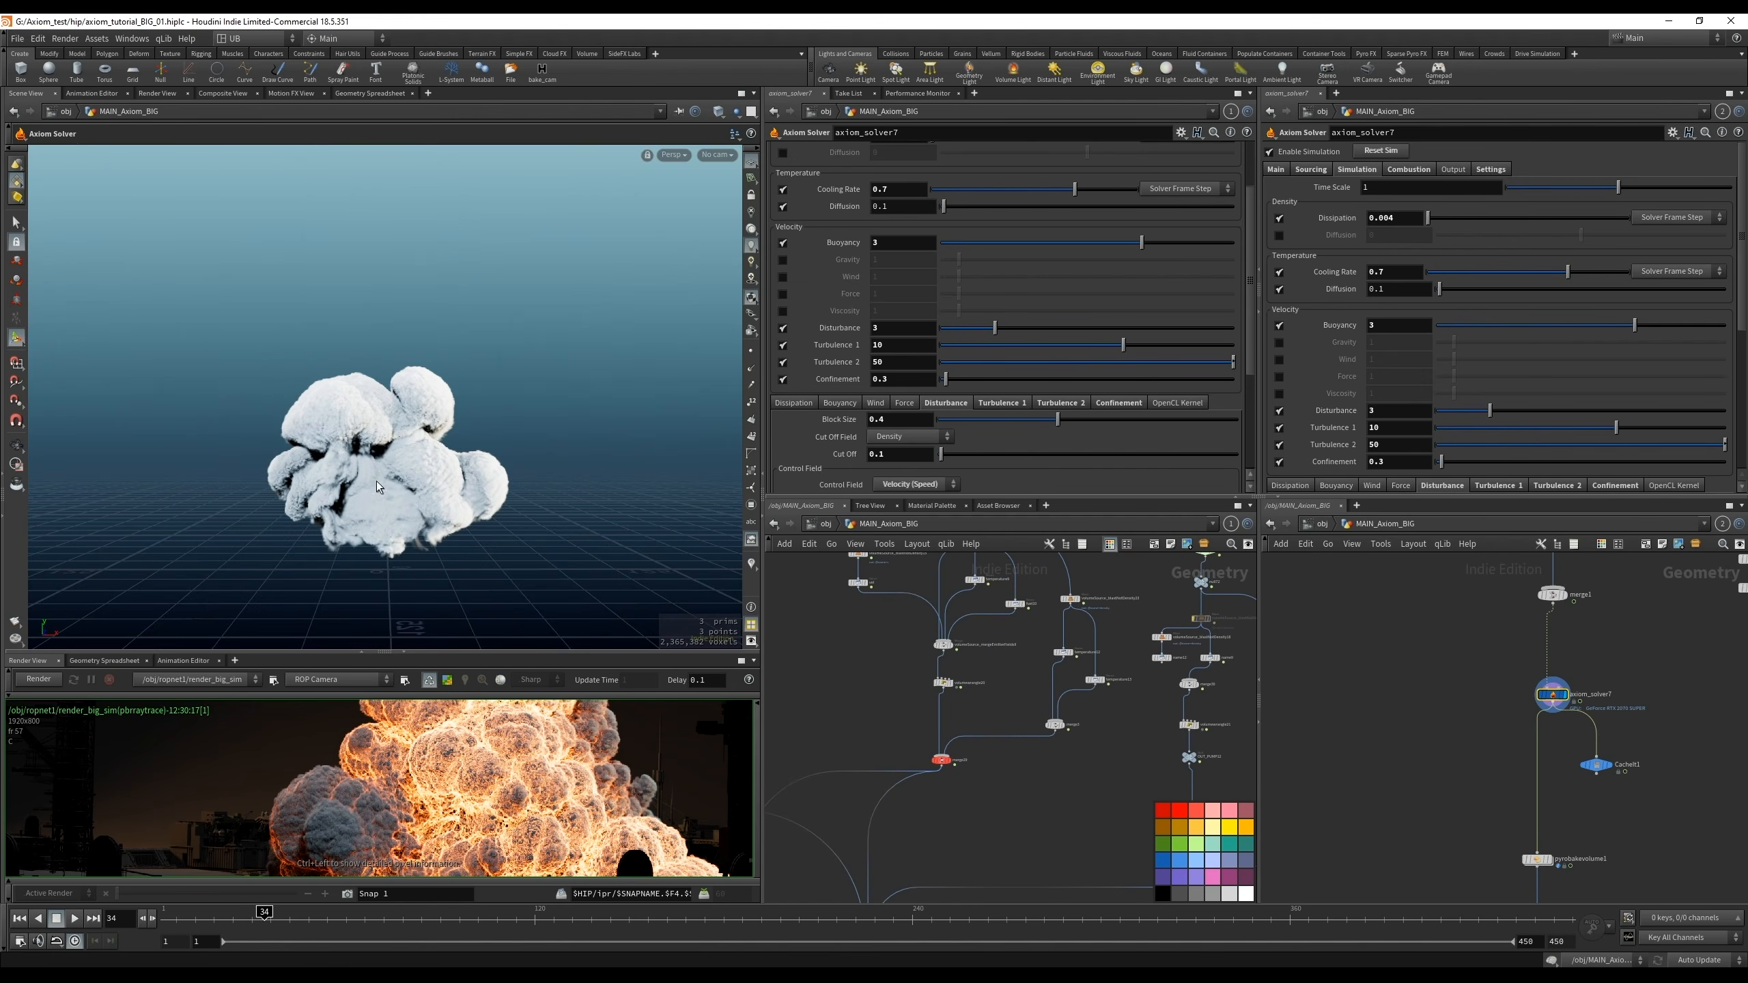
{"action": "scroll", "coordinate": [982, 676], "scroll_direction": "up", "scroll_amount": 2}
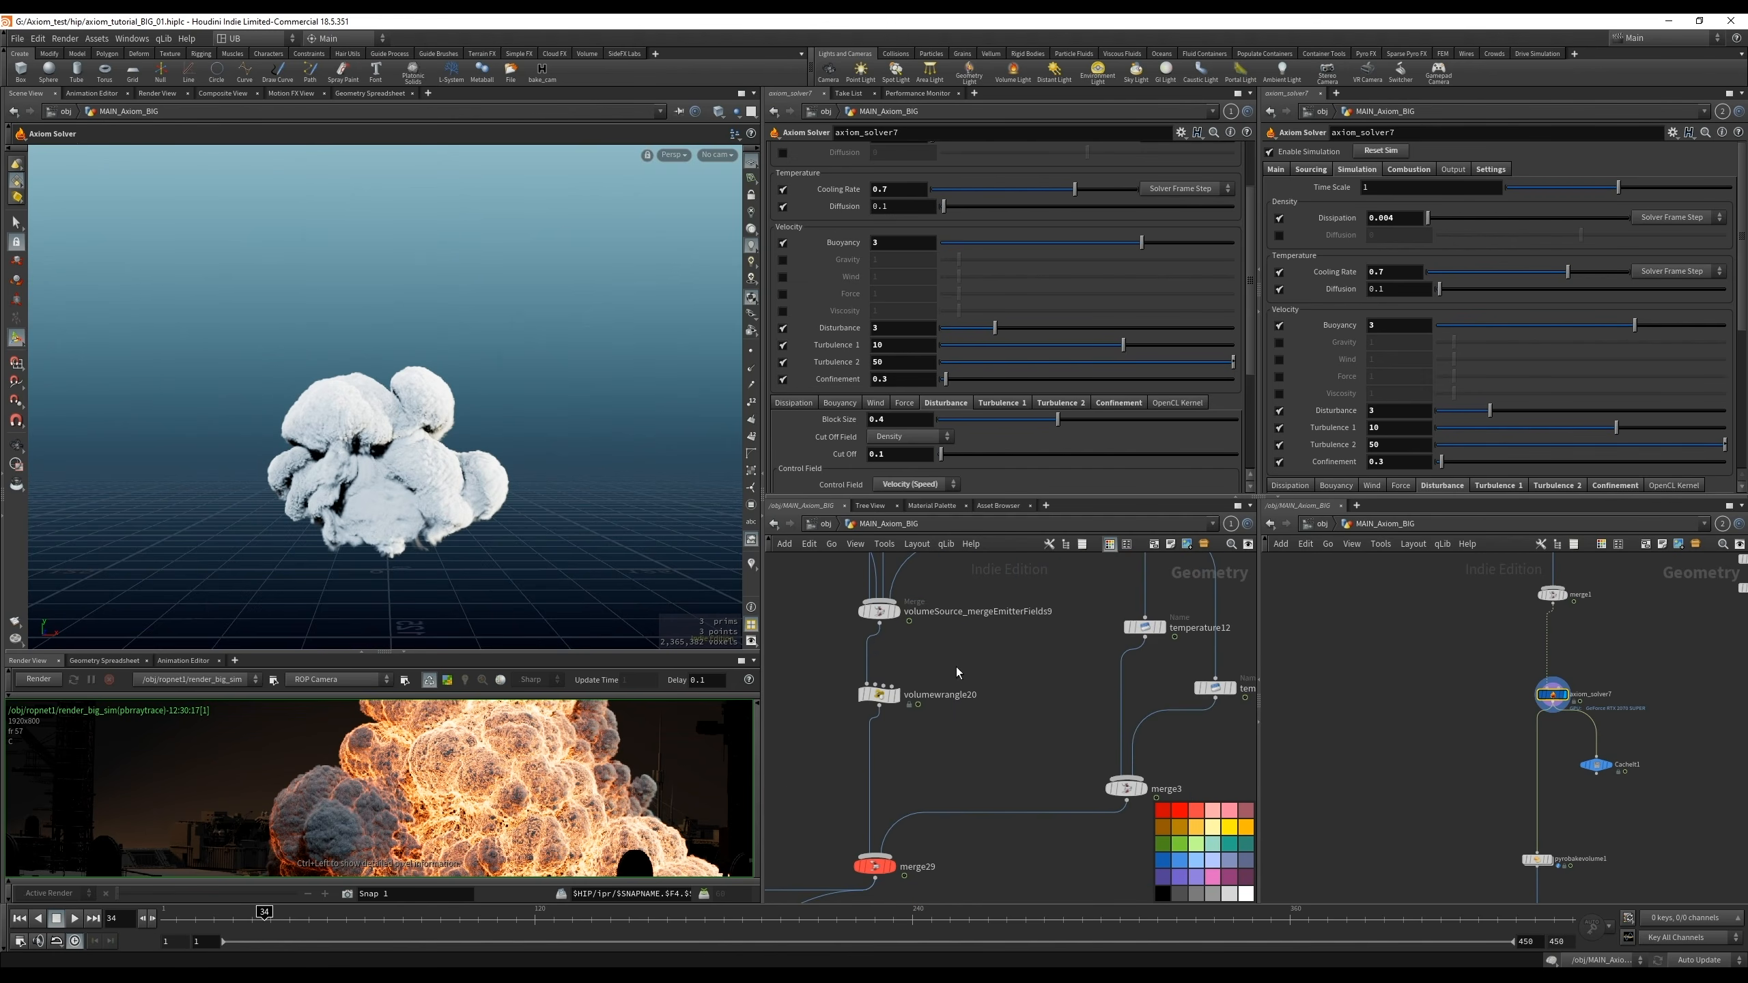
{"action": "middle_click", "coordinate": [878, 614]}
{"action": "middle_click_drag", "start_coordinate": [843, 664], "coordinate": [844, 834]}
{"action": "left_click", "coordinate": [1037, 689]}
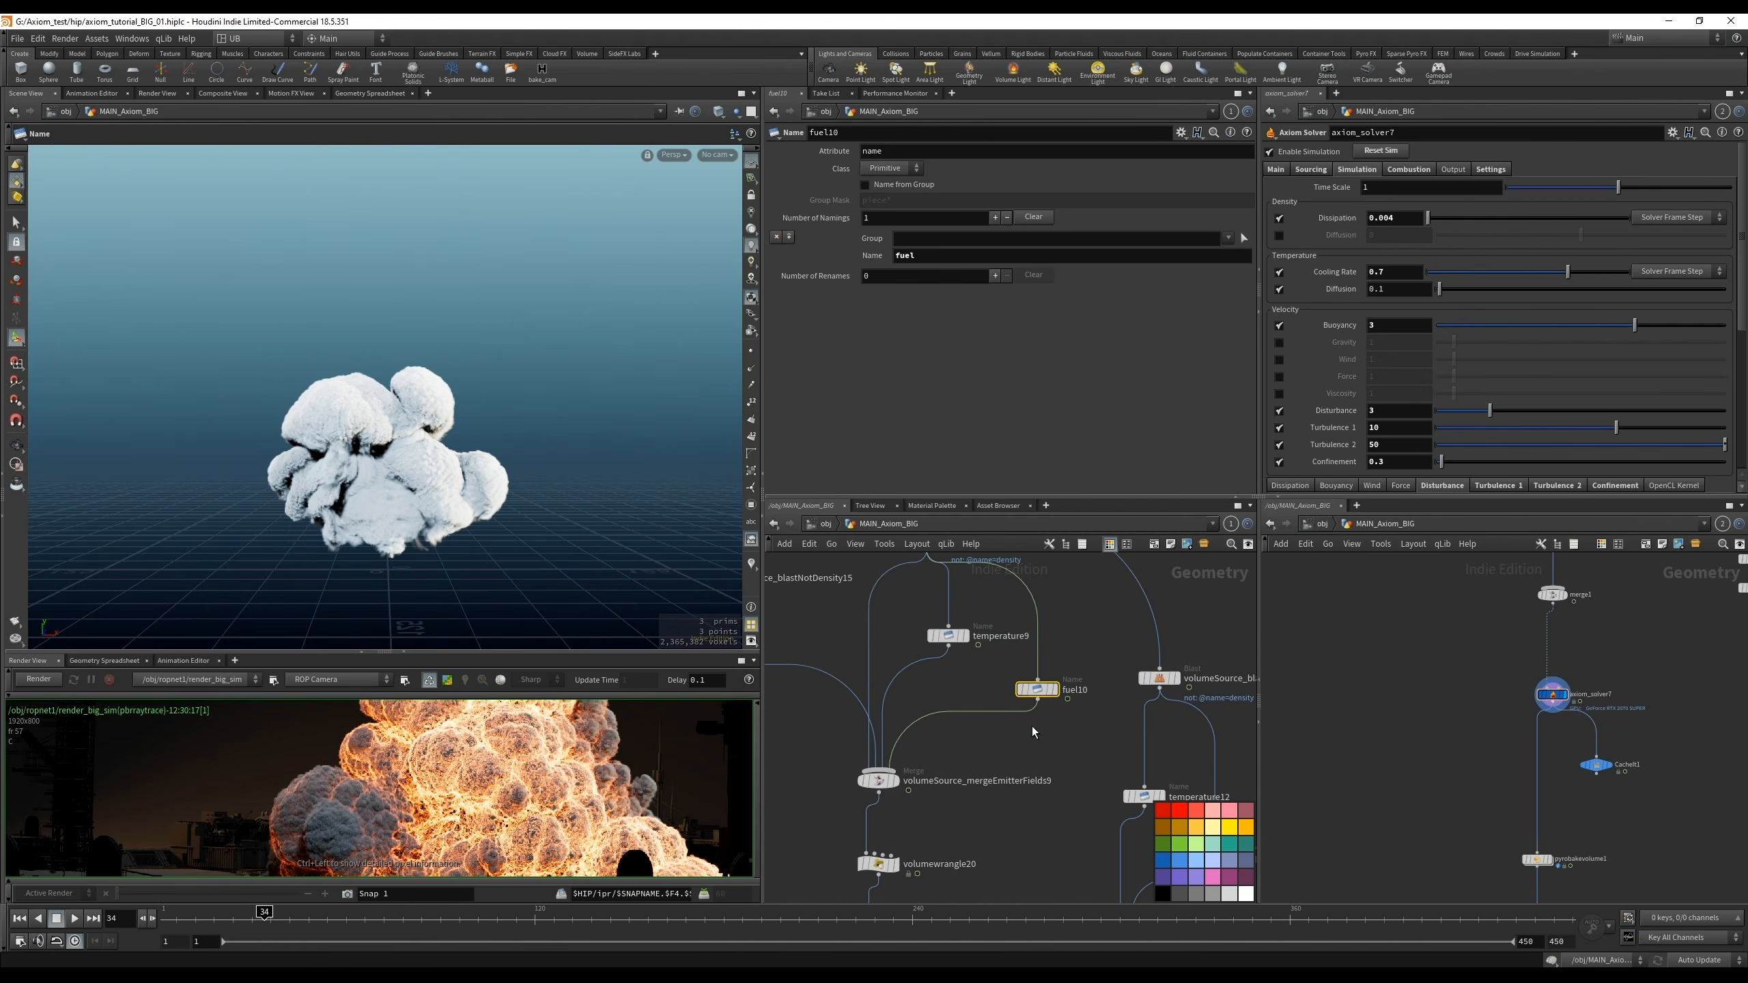
{"action": "left_click", "coordinate": [948, 635]}
{"action": "middle_click_drag", "start_coordinate": [854, 579], "coordinate": [956, 719]}
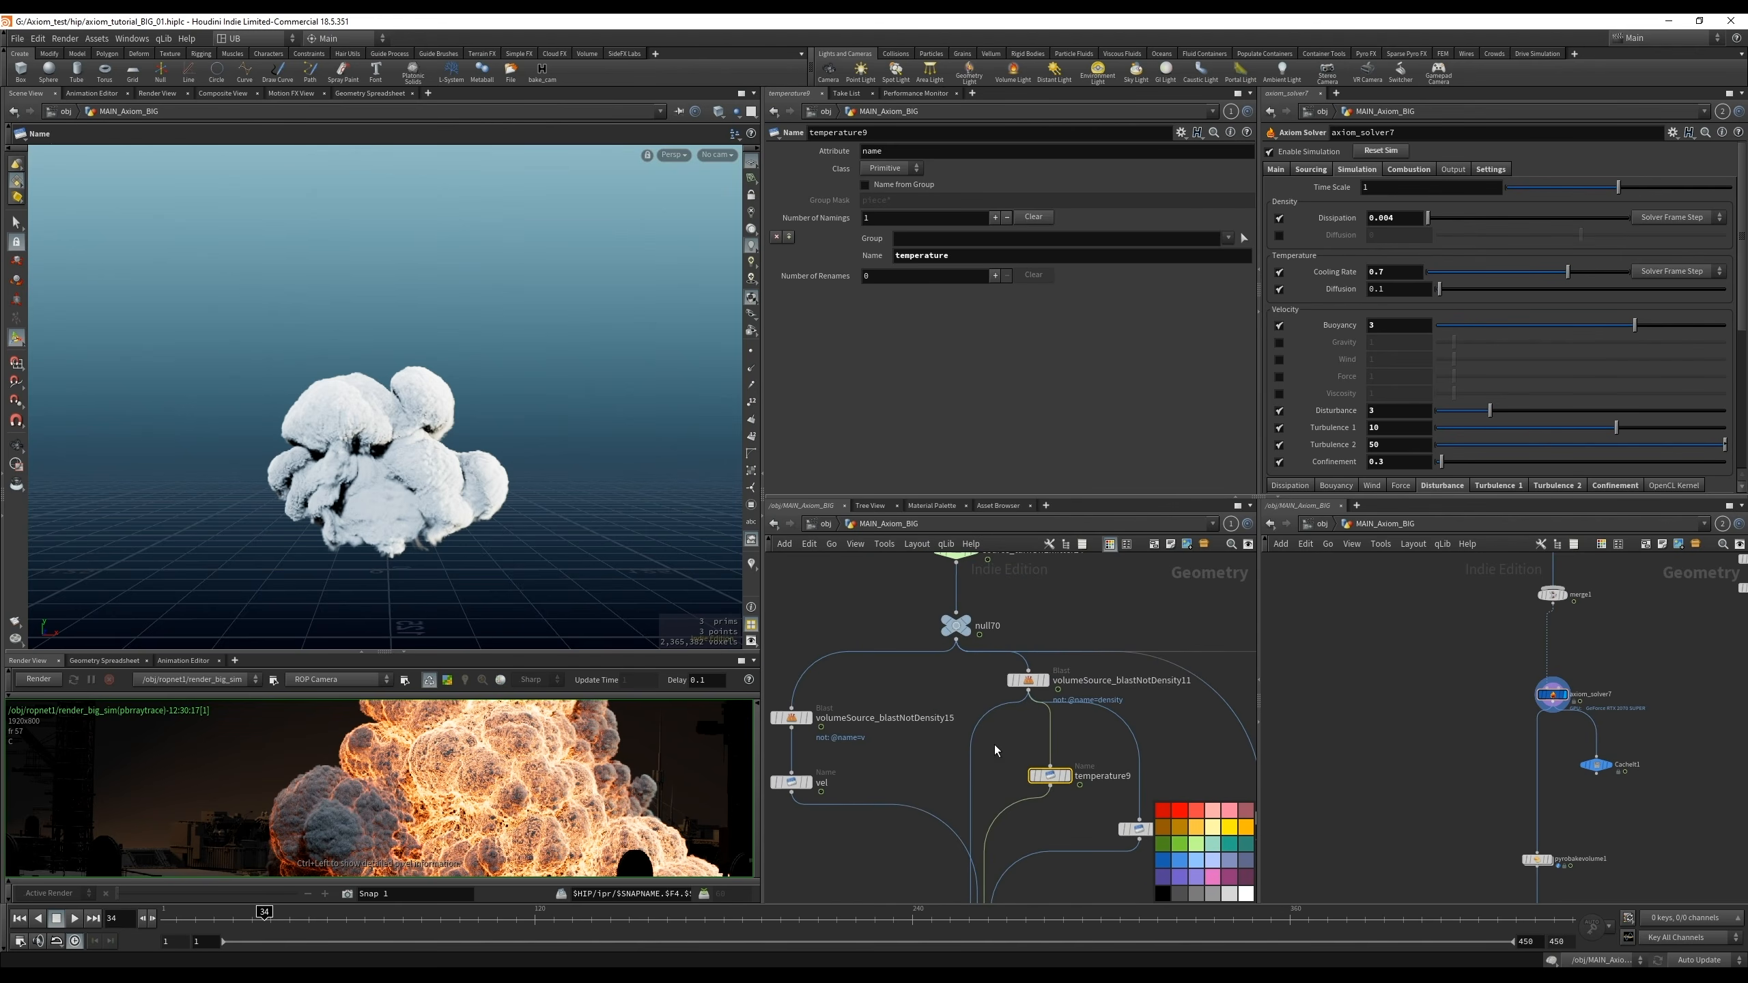
{"action": "left_click", "coordinate": [792, 783]}
{"action": "middle_click_drag", "start_coordinate": [905, 861], "coordinate": [877, 734]}
Inspect the temperature12 and temperature13 Name nodes that feed merge3 in the influence branch
{"action": "right_click_drag", "start_coordinate": [1023, 733], "coordinate": [1025, 779]}
{"action": "middle_click_drag", "start_coordinate": [1103, 870], "coordinate": [982, 645]}
{"action": "mouse_move", "coordinate": [982, 645]}
{"action": "right_mouse_down"}
{"action": "mouse_move", "coordinate": [927, 728]}
{"action": "mouse_move", "coordinate": [913, 718]}
{"action": "mouse_move", "coordinate": [936, 678]}
{"action": "mouse_move", "coordinate": [1007, 664]}
{"action": "right_mouse_up"}
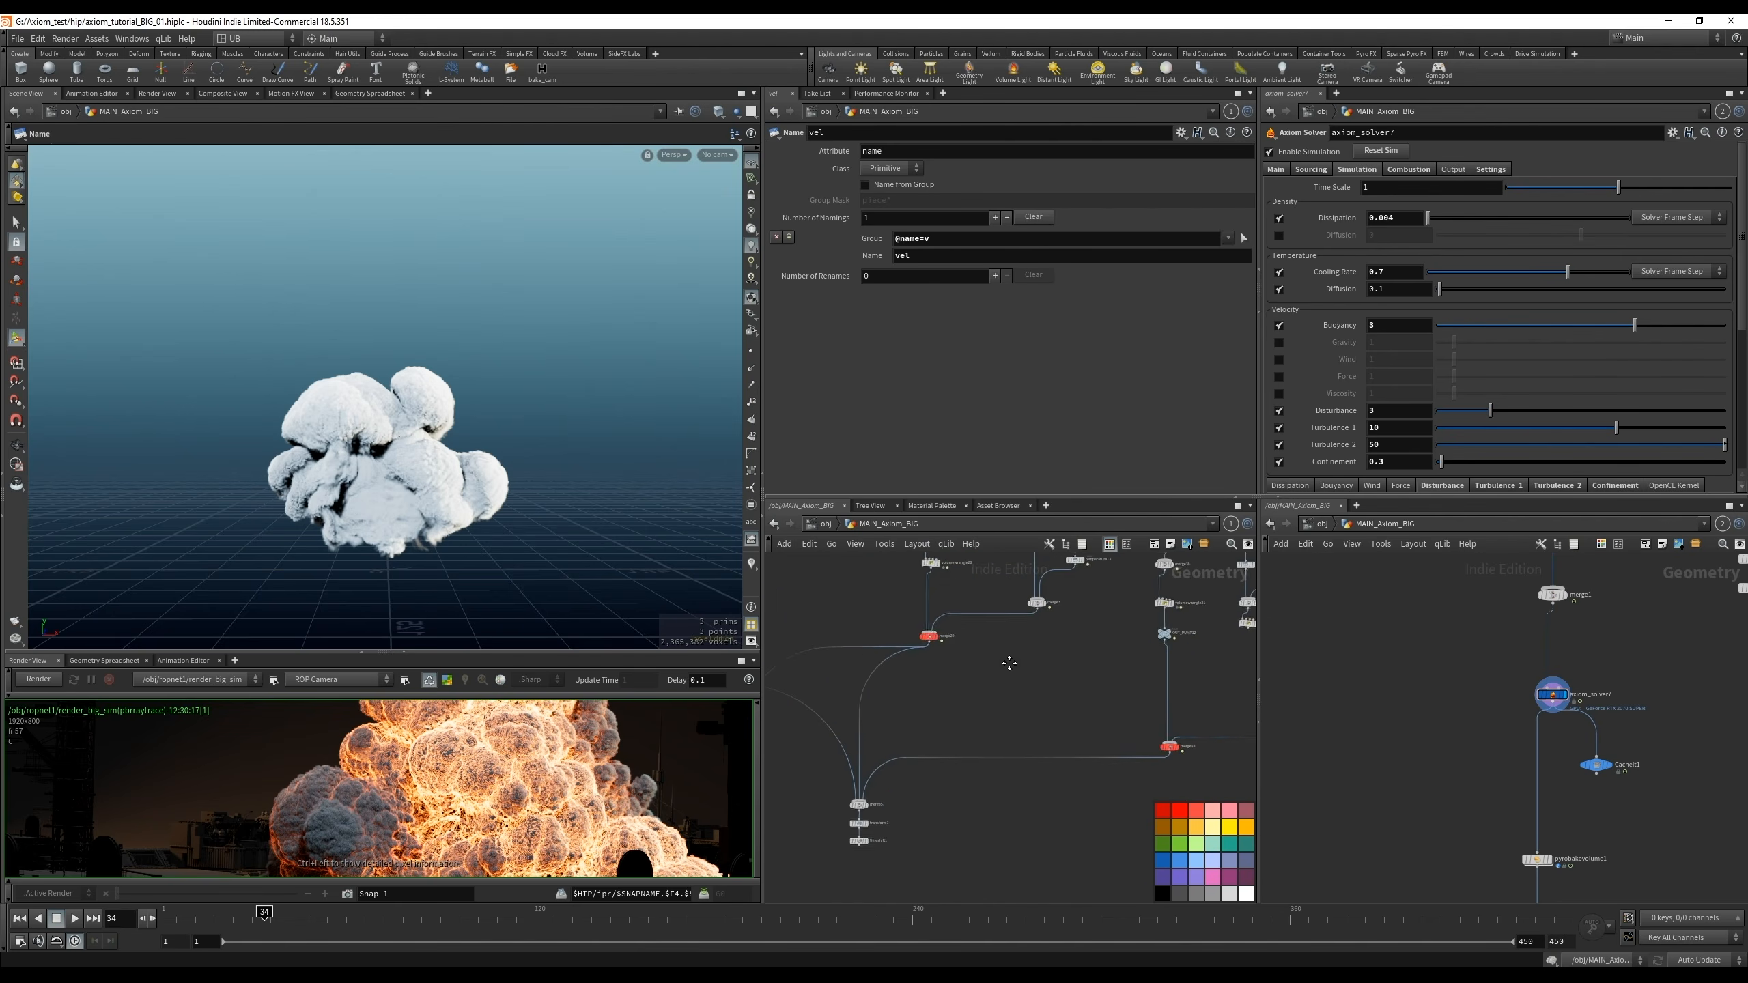
{"action": "middle_click_drag", "start_coordinate": [1008, 664], "coordinate": [952, 821]}
{"action": "right_click_drag", "start_coordinate": [954, 705], "coordinate": [1102, 717]}
{"action": "left_click", "coordinate": [1045, 674]}
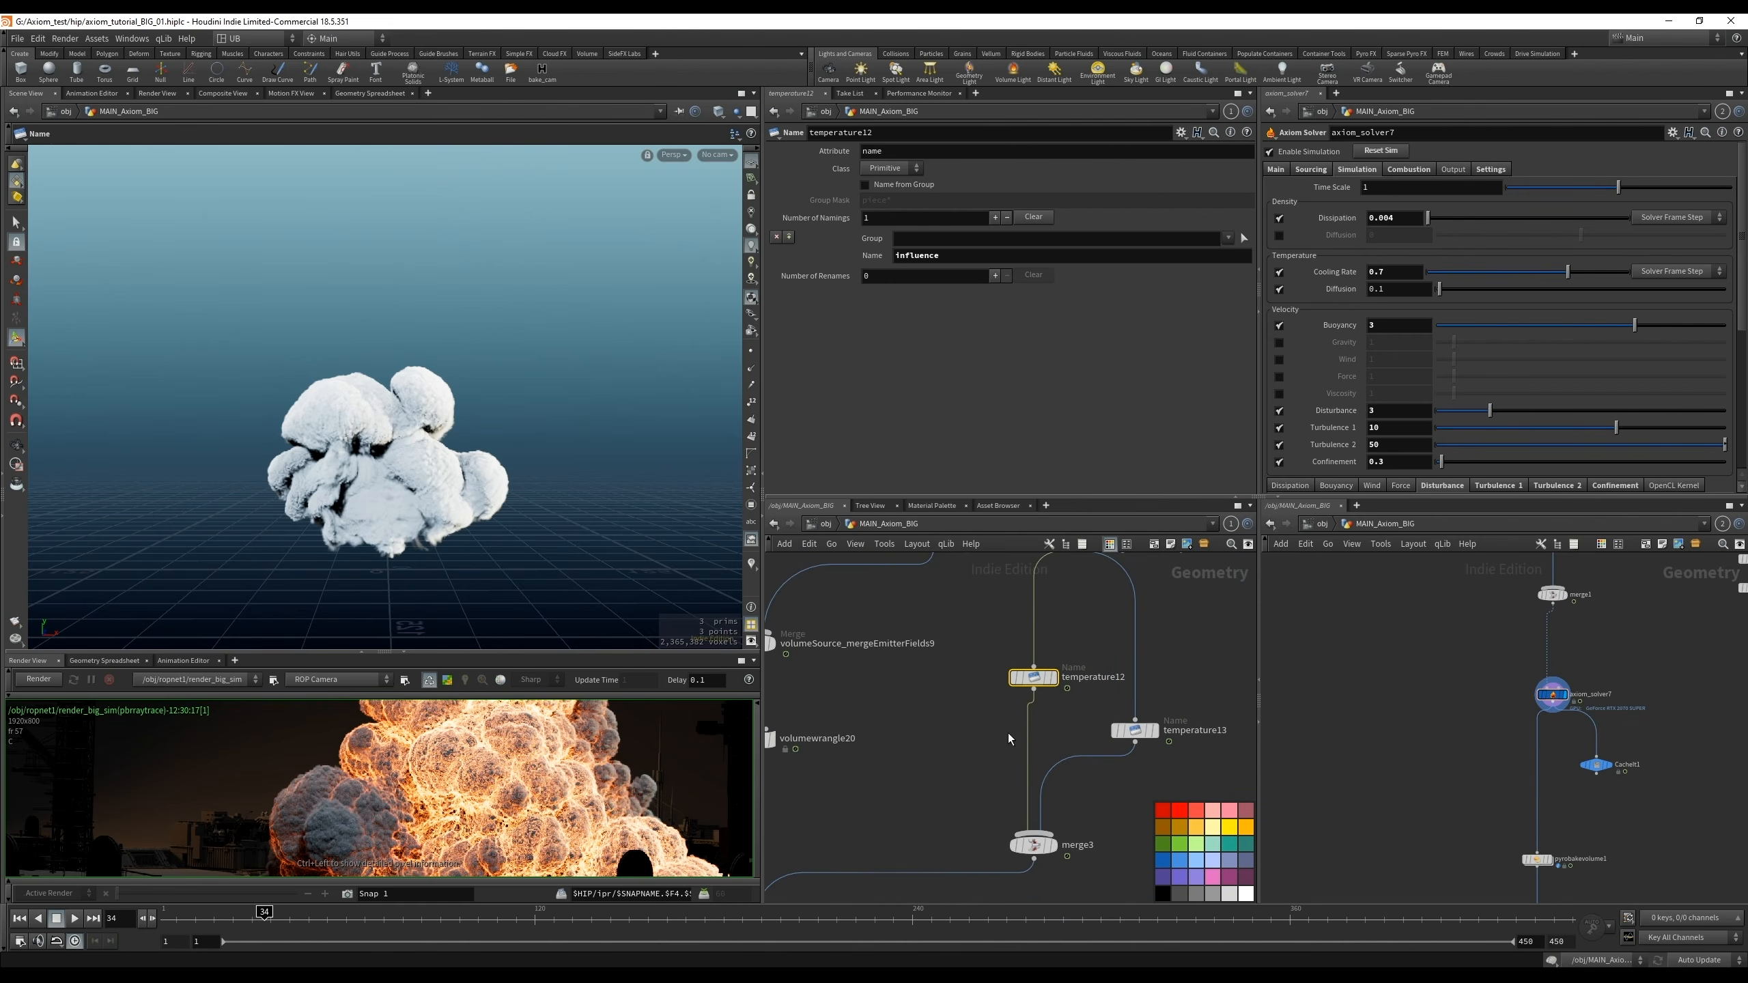
{"action": "middle_click_drag", "start_coordinate": [1007, 733], "coordinate": [942, 702]}
{"action": "left_click", "coordinate": [1068, 699]}
Set axiom_solver7's influence Pressure to 1 in its sourcing settings and replay the simulation from the first frame
{"action": "right_click_drag", "start_coordinate": [1106, 749], "coordinate": [953, 764]}
{"action": "middle_click_drag", "start_coordinate": [1004, 875], "coordinate": [1043, 716]}
{"action": "middle_click_drag", "start_coordinate": [1061, 790], "coordinate": [1042, 699]}
{"action": "right_click_drag", "start_coordinate": [994, 735], "coordinate": [1057, 739]}
{"action": "left_click", "coordinate": [984, 771]}
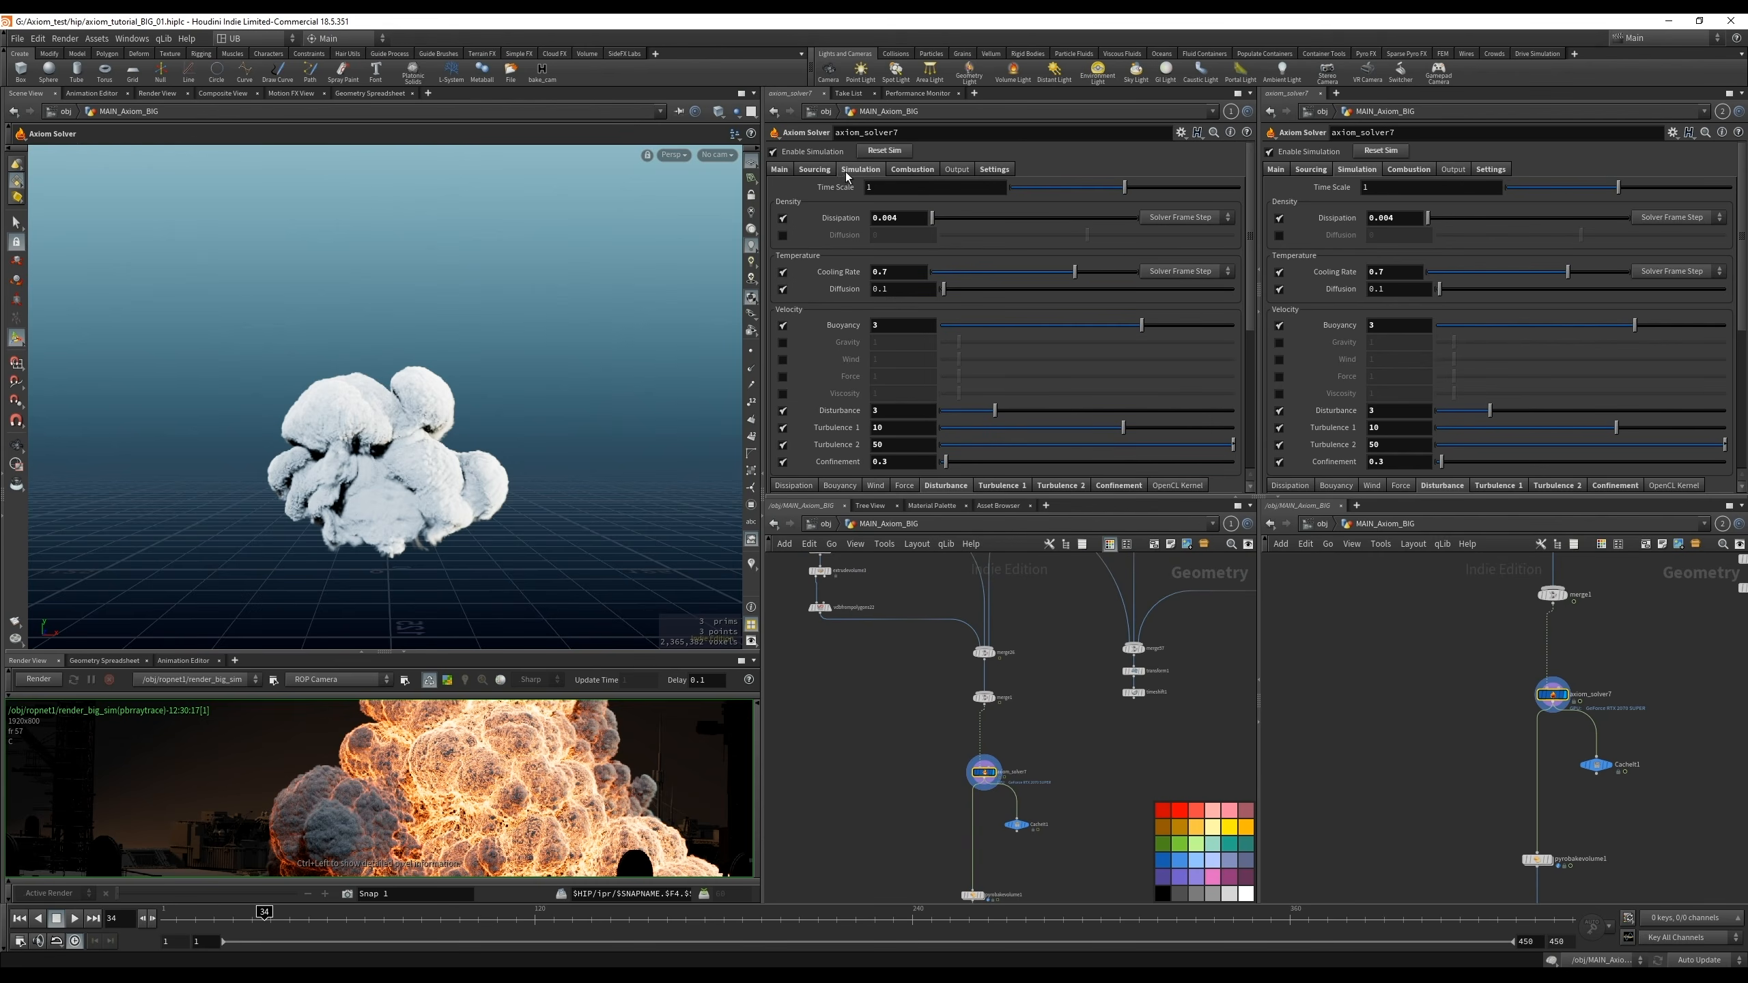
{"action": "left_click", "coordinate": [815, 170]}
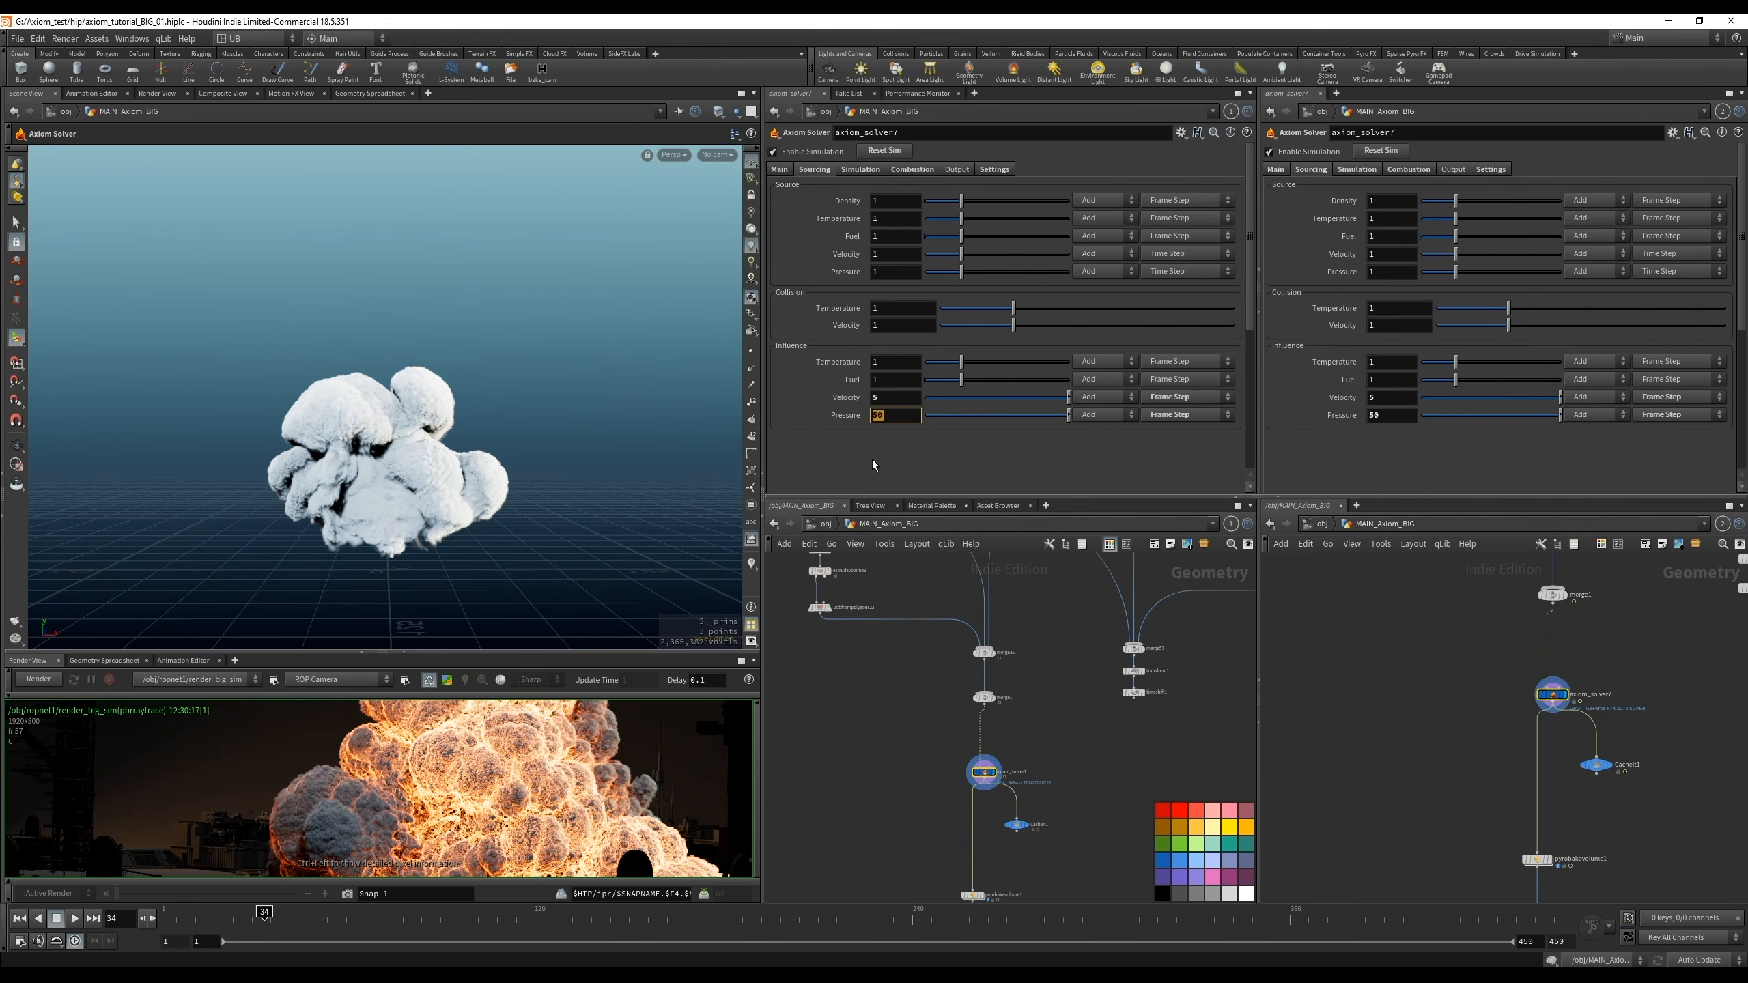
{"action": "type", "text": "1"}
{"action": "key", "text": "Return"}
{"action": "key", "text": "ctrl+Up"}
{"action": "key", "text": "Up"}
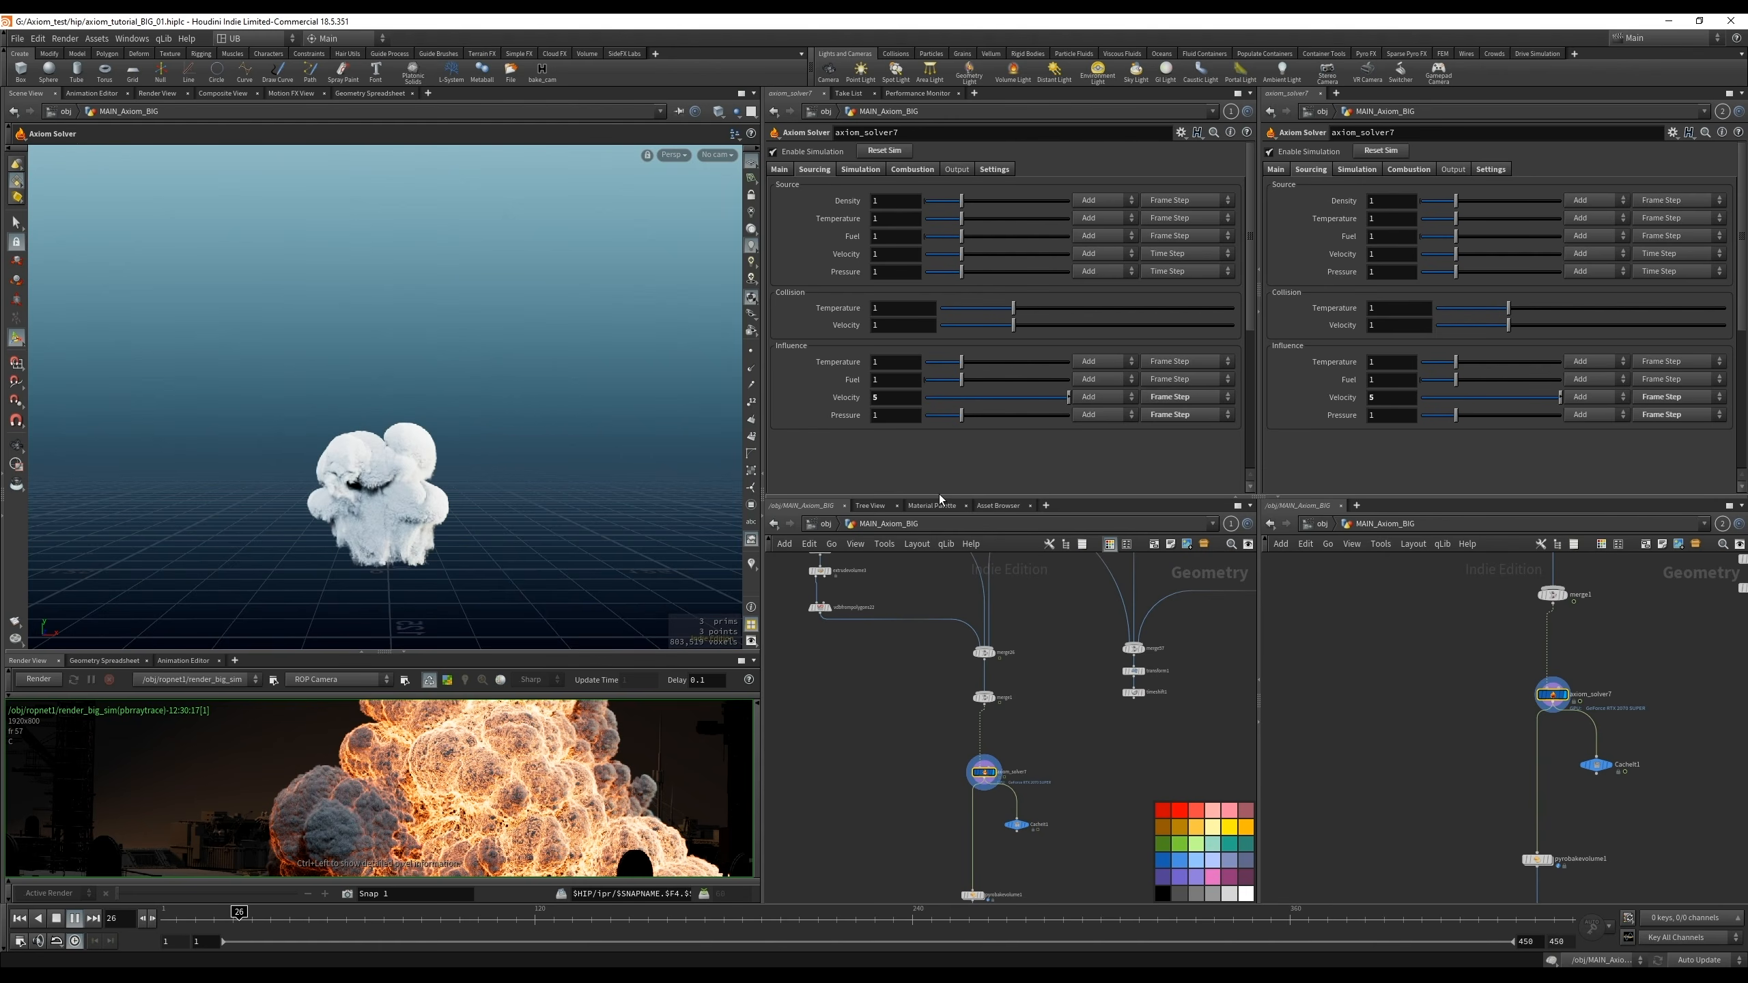
{"action": "key", "text": "Up"}
Set axiom_solver7's influence Pressure to 50 and replay the simulation from the first frame to frame 30
{"action": "key", "text": "ctrl+Up"}
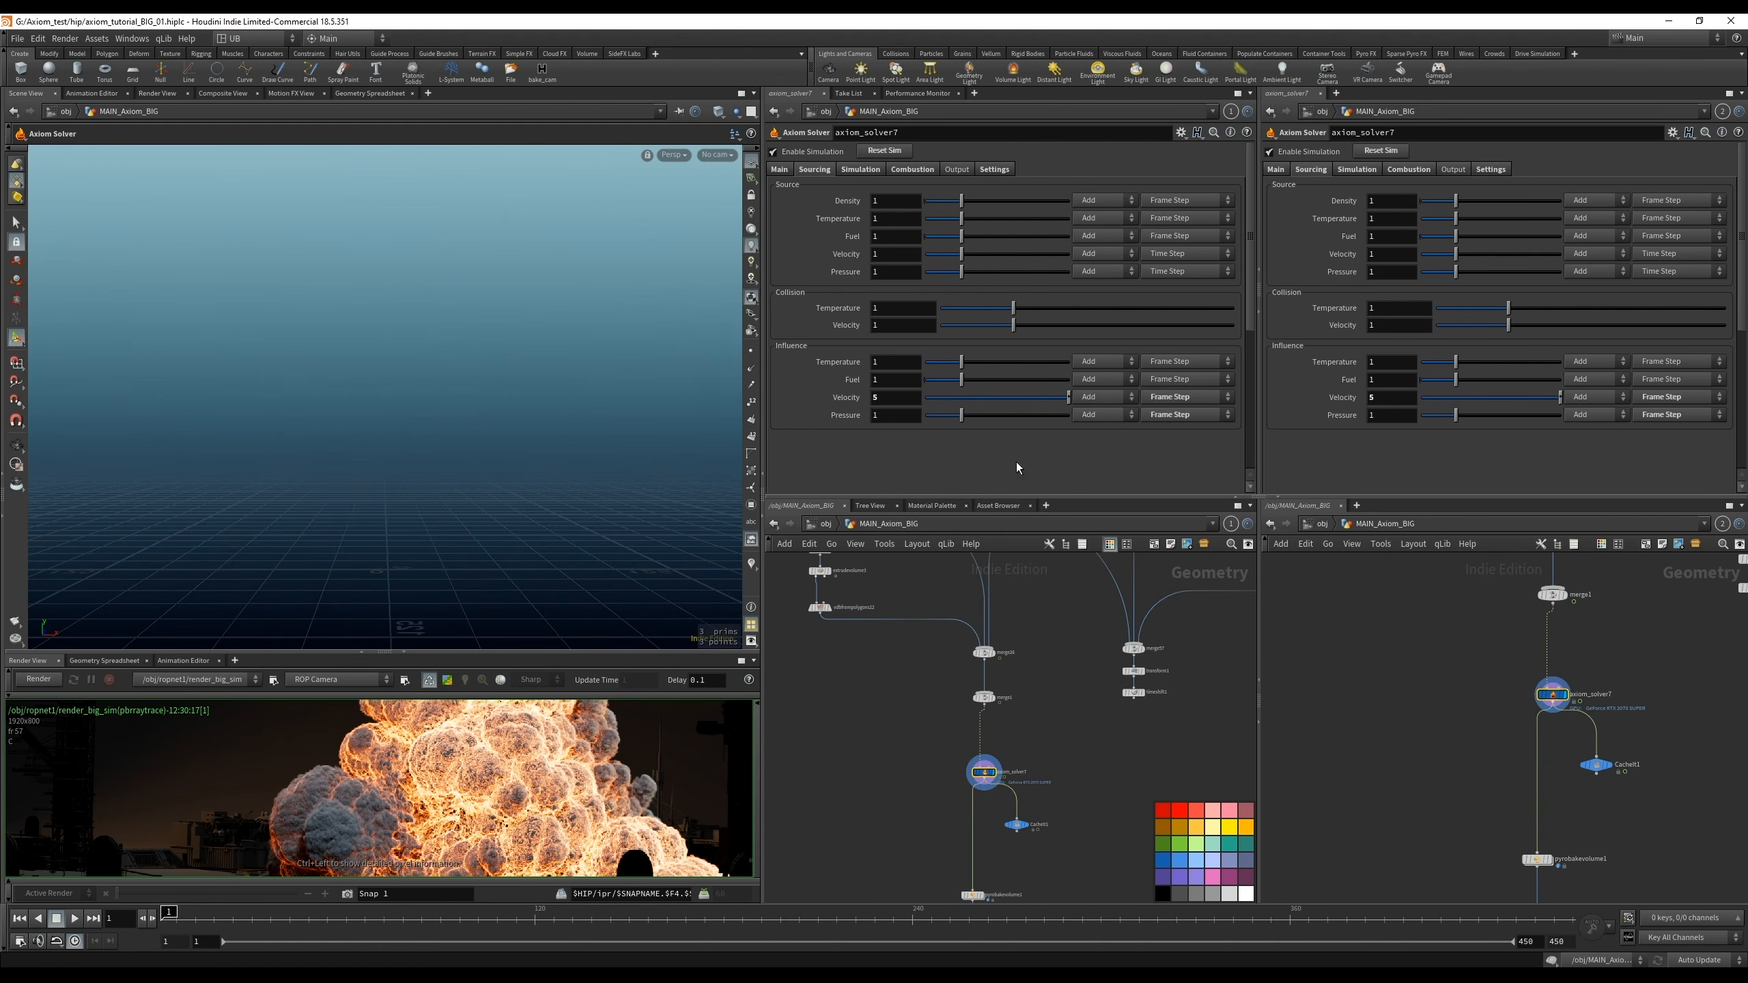
{"action": "left_click_drag", "start_coordinate": [895, 416], "coordinate": [706, 470]}
{"action": "type", "text": "50"}
{"action": "key", "text": "Return"}
{"action": "key", "text": "Up"}
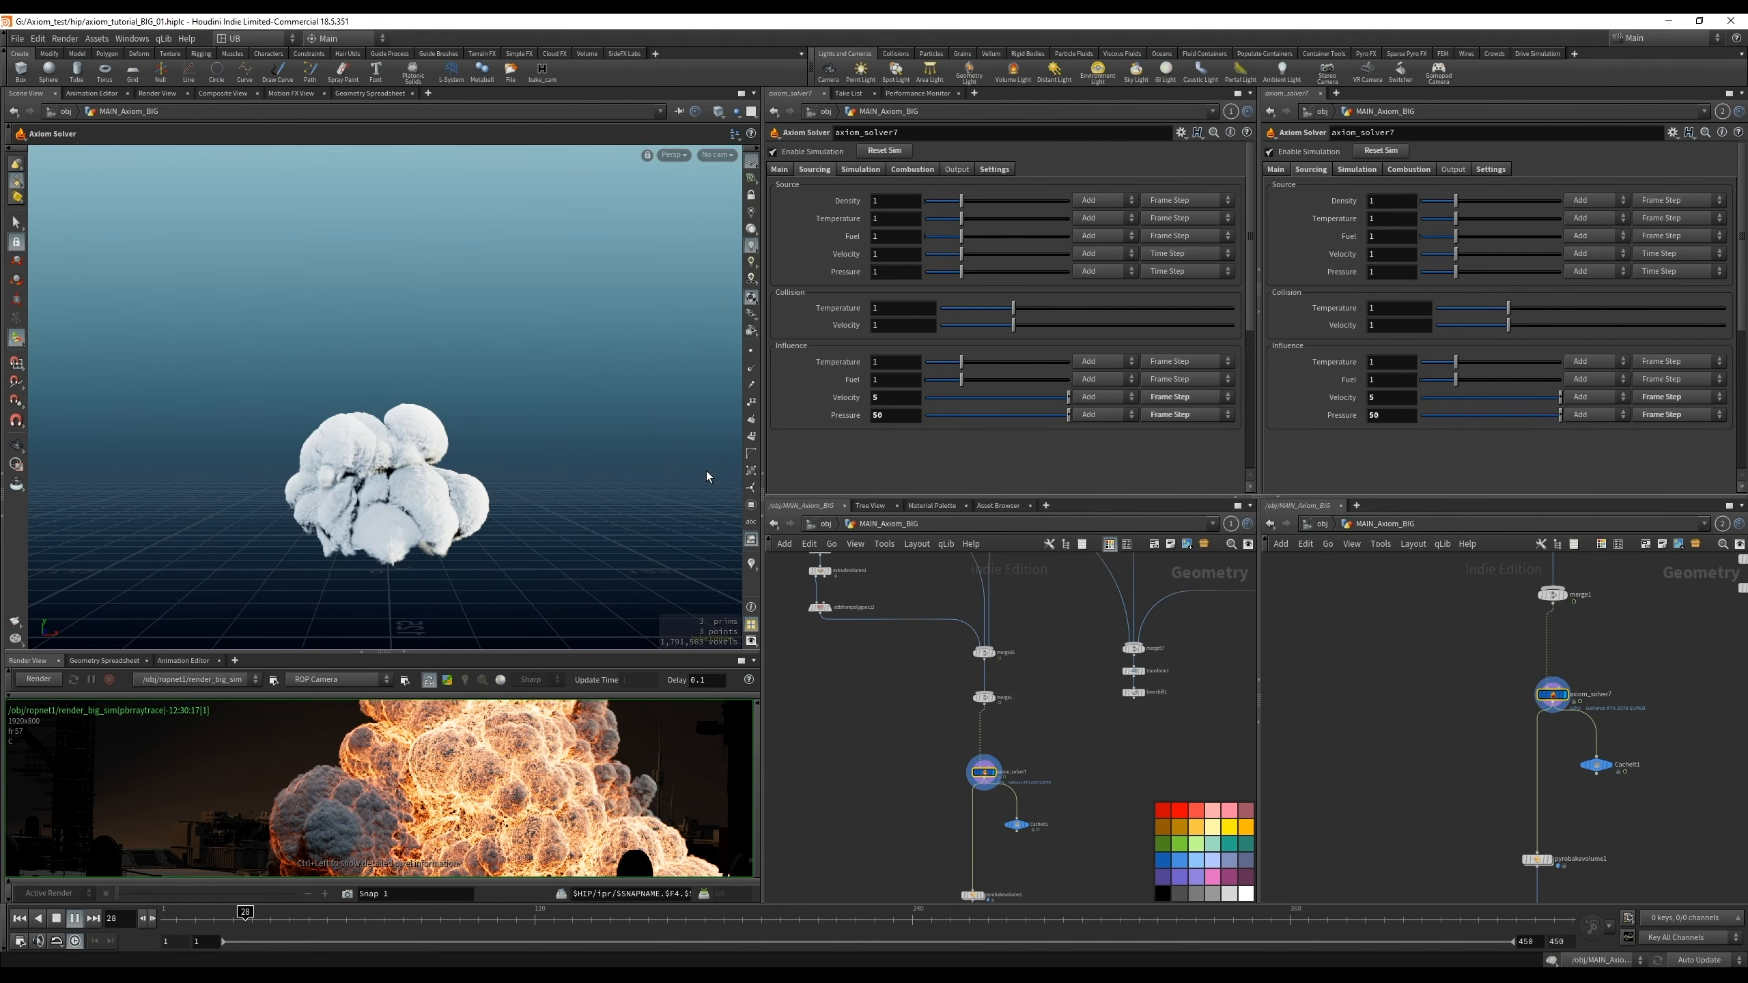
{"action": "key", "text": "Up"}
Display the object merge that brings in ../OUT_PUMPS and examine the pump source at frame 1 from several angles
{"action": "scroll", "coordinate": [967, 703], "scroll_direction": "down", "scroll_amount": 3}
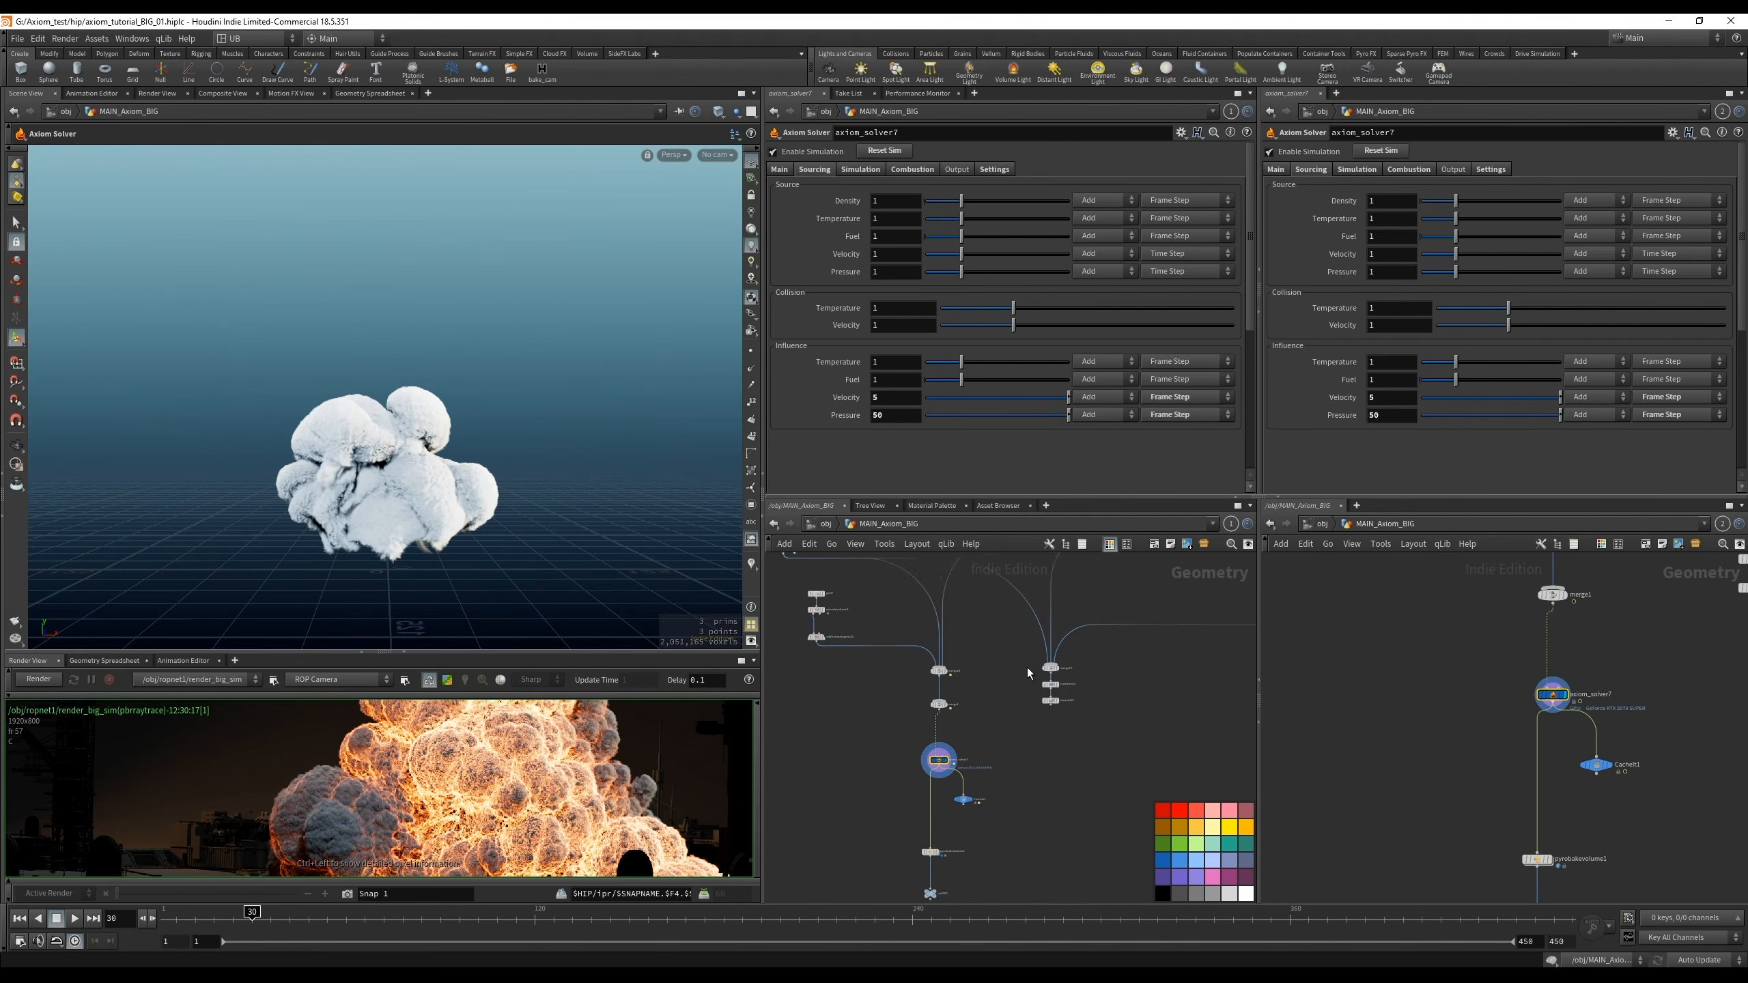
{"action": "middle_click_drag", "start_coordinate": [1077, 657], "coordinate": [952, 858]}
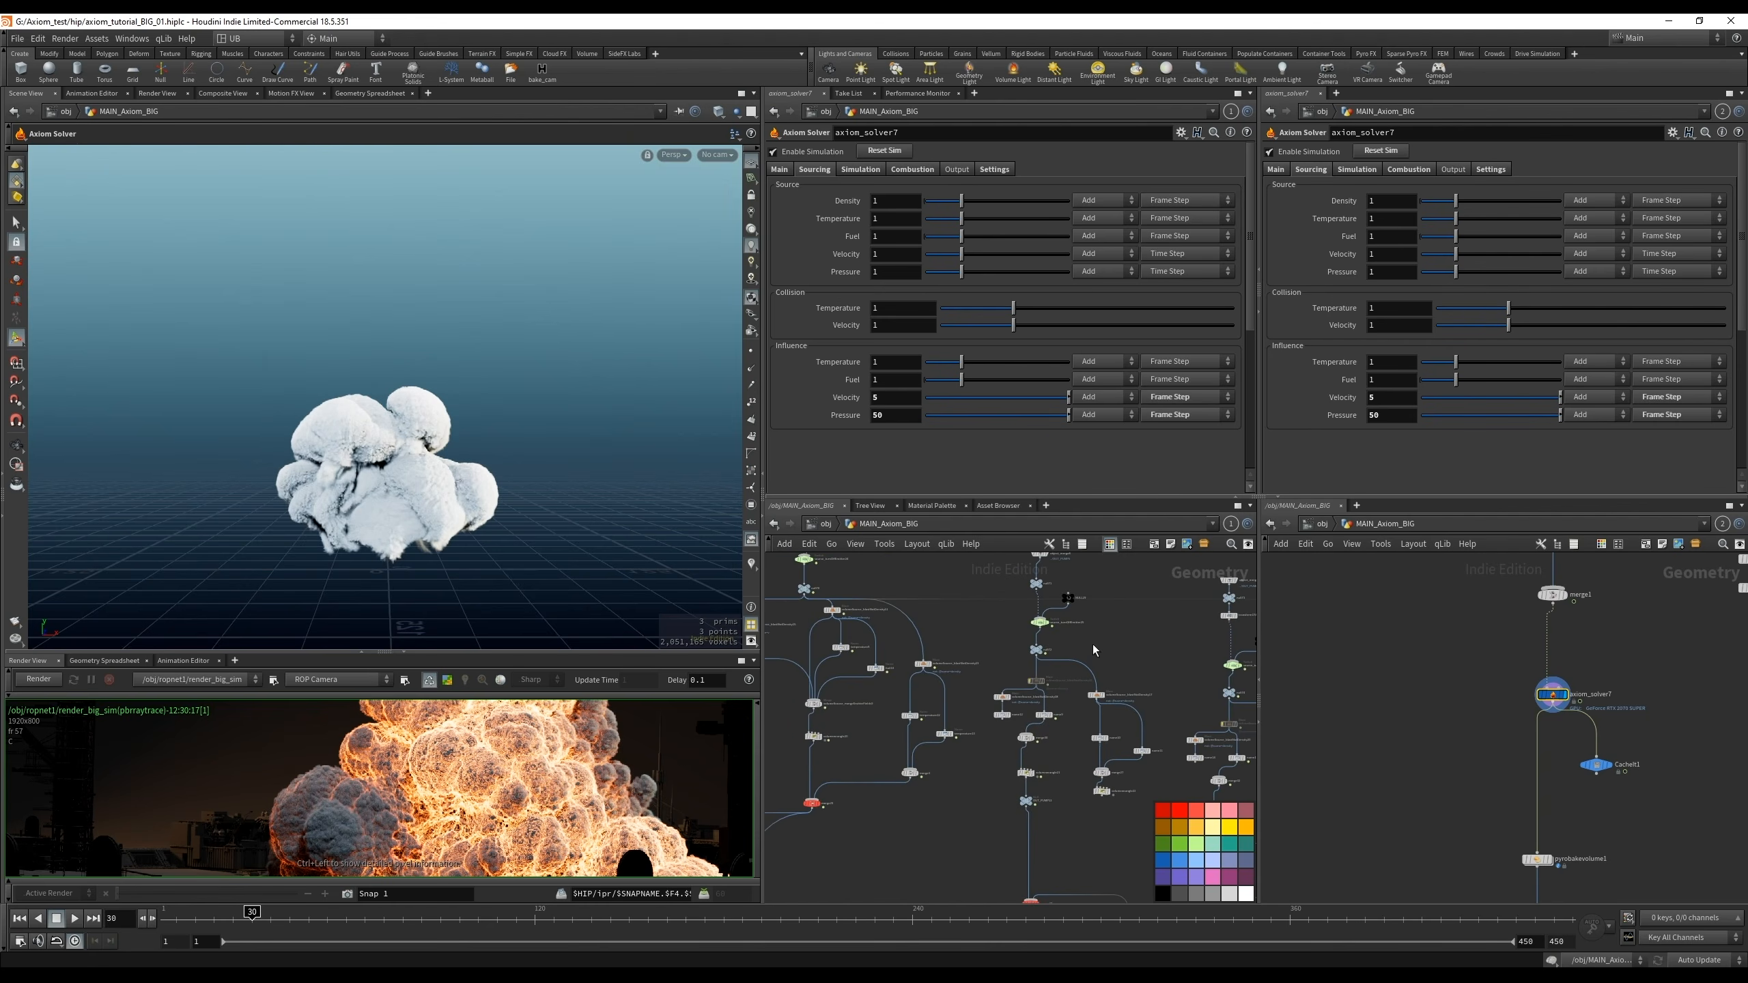
{"action": "middle_click_drag", "start_coordinate": [1094, 650], "coordinate": [1033, 746]}
{"action": "scroll", "coordinate": [1008, 658], "scroll_direction": "up", "scroll_amount": 2}
{"action": "left_click_drag", "start_coordinate": [1047, 616], "coordinate": [907, 669]}
{"action": "key", "text": "r"}
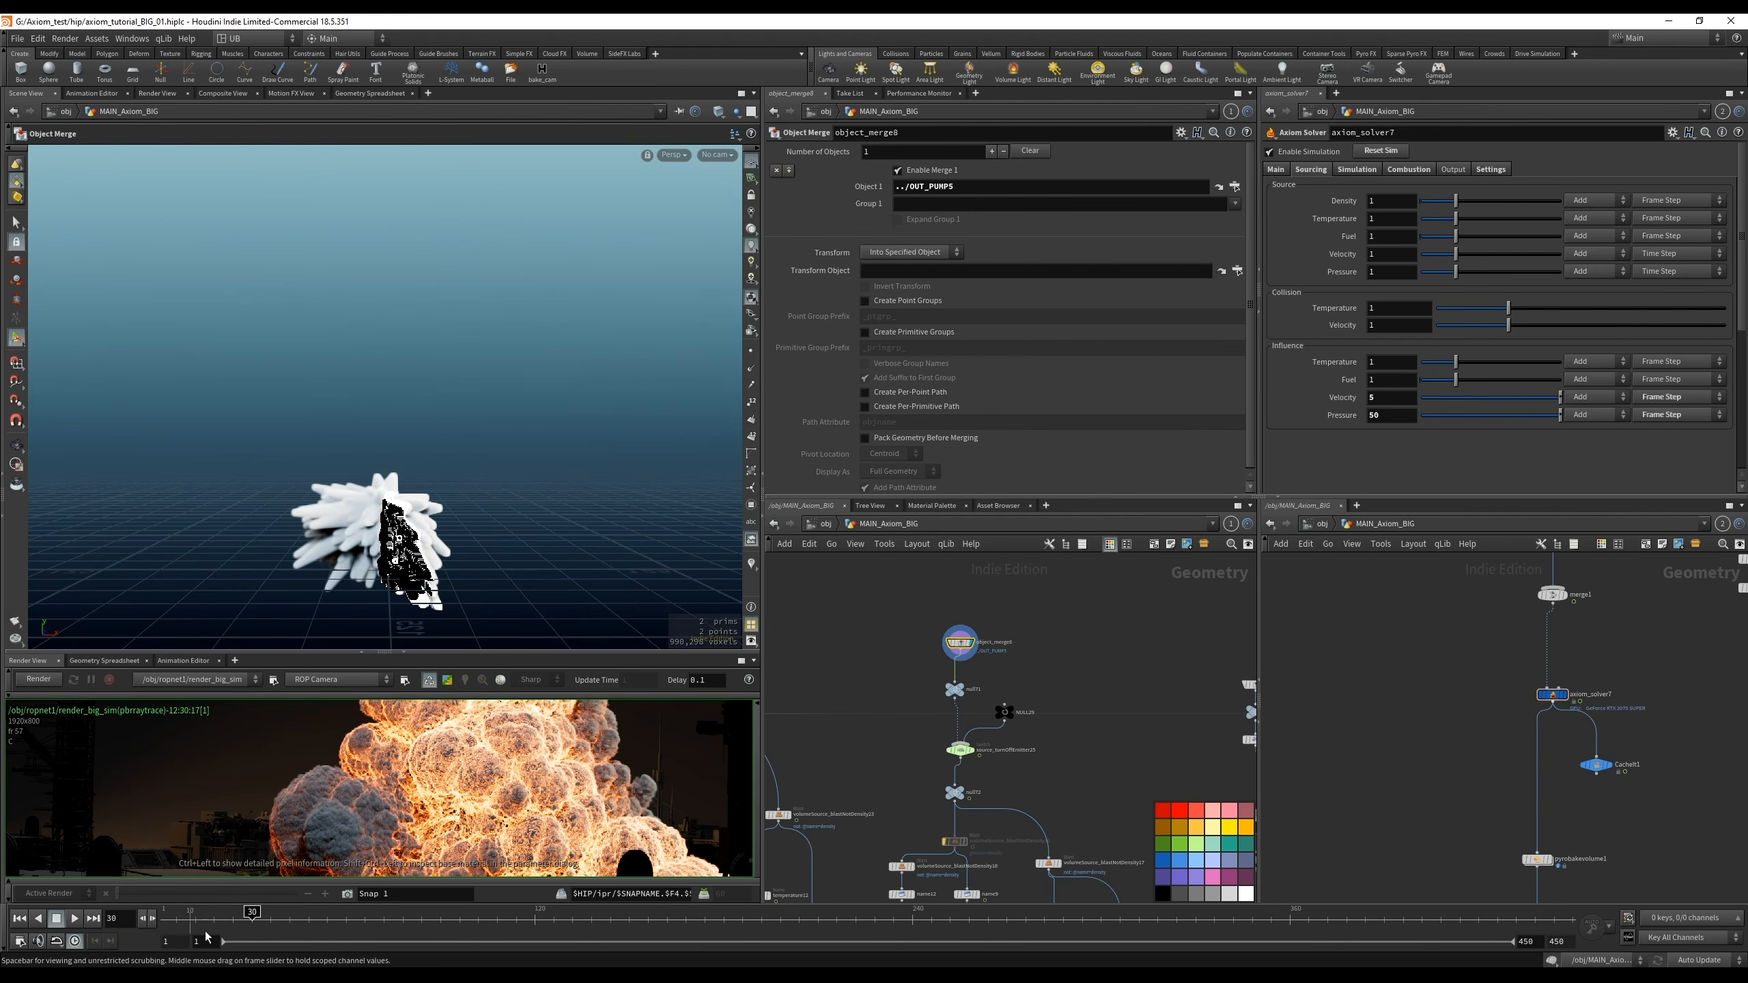
{"action": "left_click", "coordinate": [166, 927]}
{"action": "middle_click_drag", "start_coordinate": [422, 594], "coordinate": [475, 566], "text": "alt"}
{"action": "right_click_drag", "start_coordinate": [475, 566], "coordinate": [468, 582], "text": "alt"}
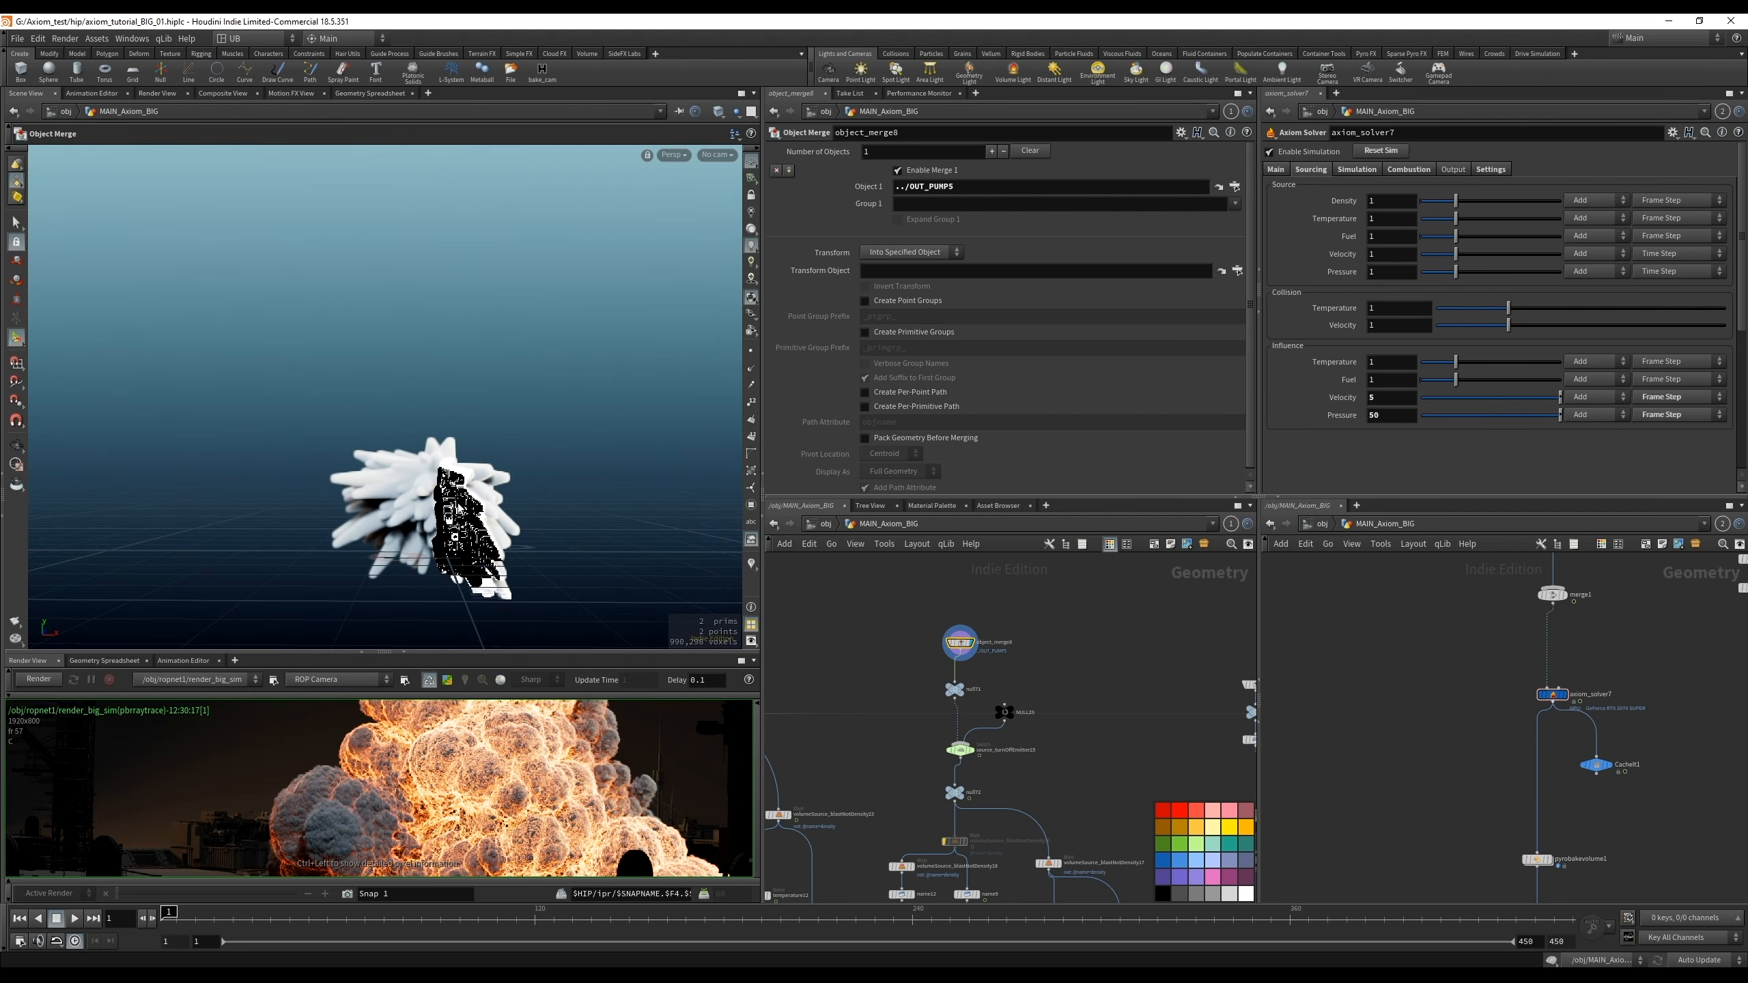
{"action": "left_click_drag", "start_coordinate": [460, 510], "coordinate": [407, 573], "text": "alt"}
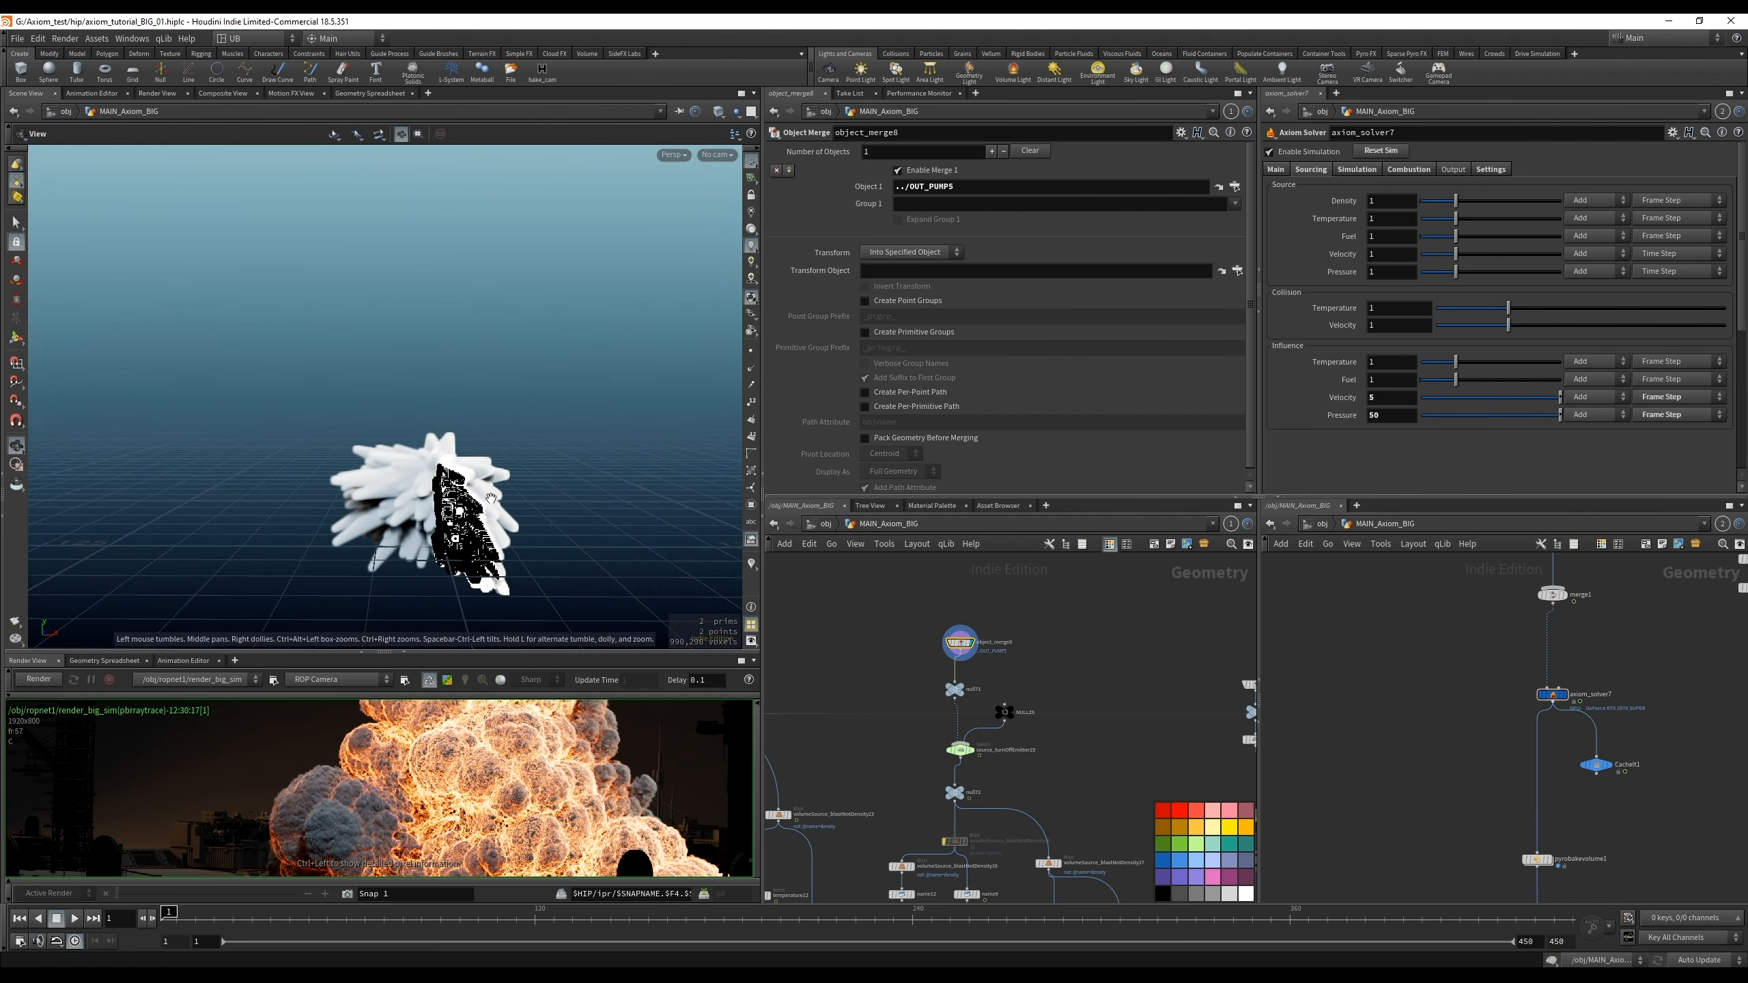
{"action": "middle_click_drag", "start_coordinate": [945, 806], "coordinate": [931, 727]}
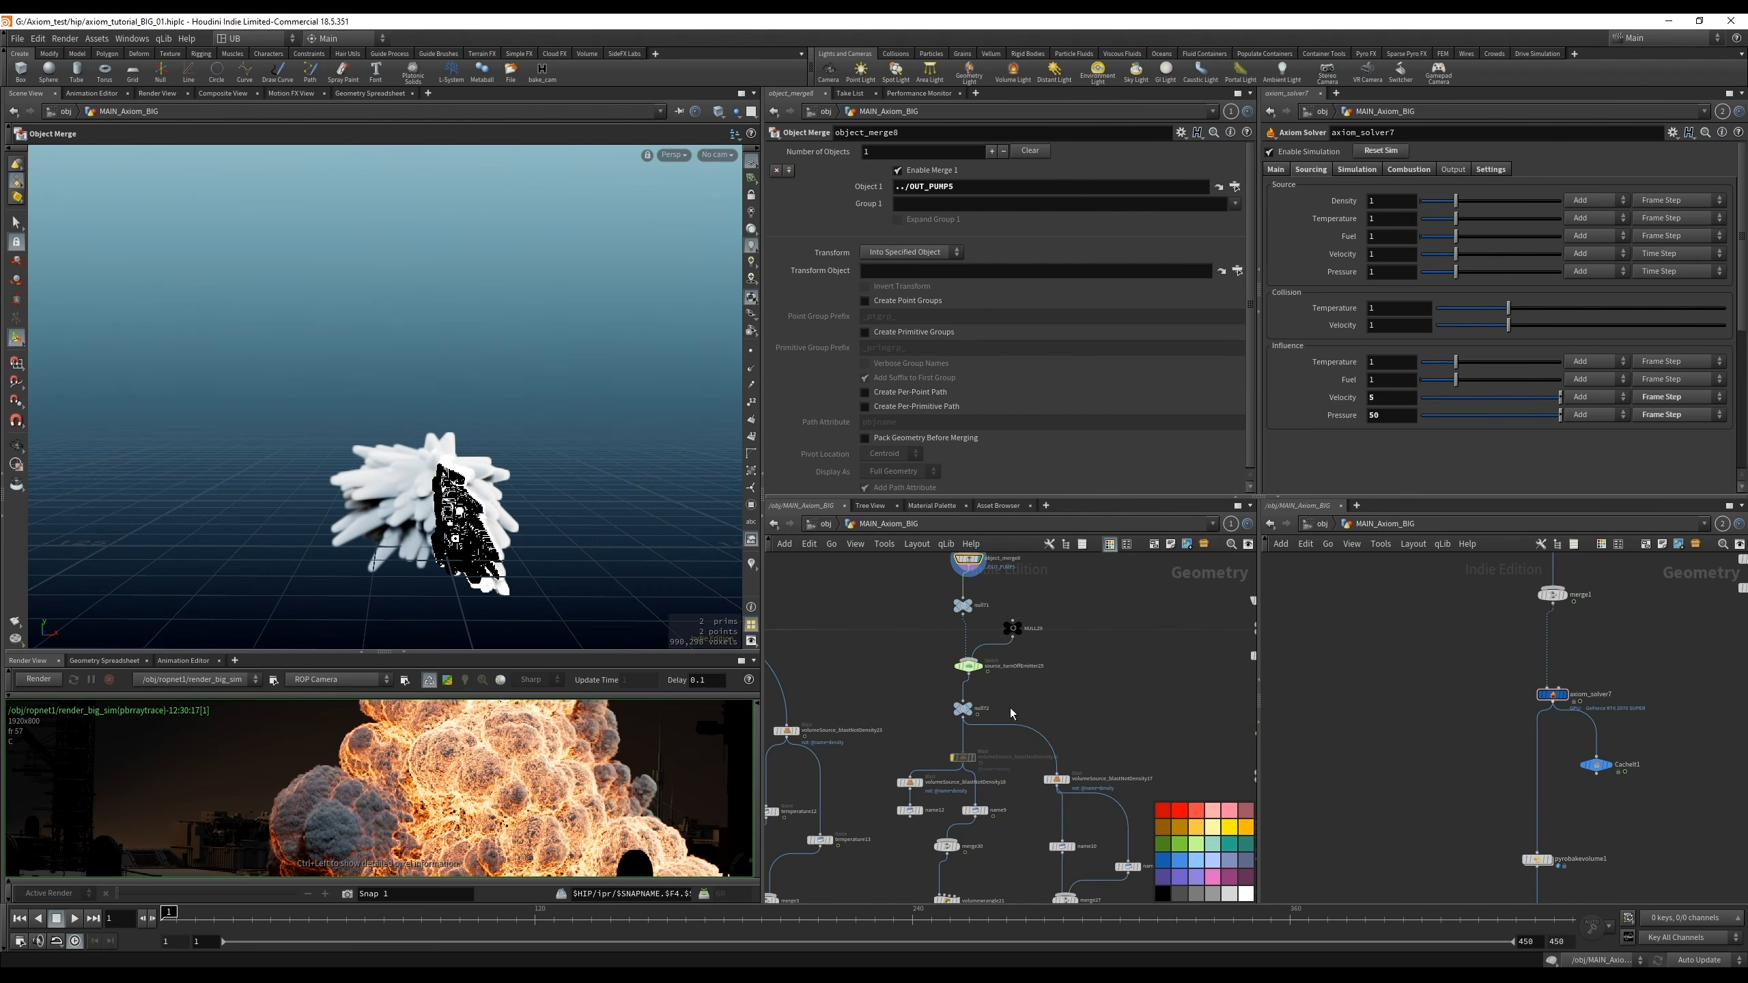
Inspect the name9 Name node and the VEX expression of volumewrangle21 in the pump branch
{"action": "middle_click_drag", "start_coordinate": [1009, 802], "coordinate": [1008, 706]}
{"action": "left_click", "coordinate": [976, 715]}
{"action": "scroll", "coordinate": [998, 755], "scroll_direction": "up", "scroll_amount": 1}
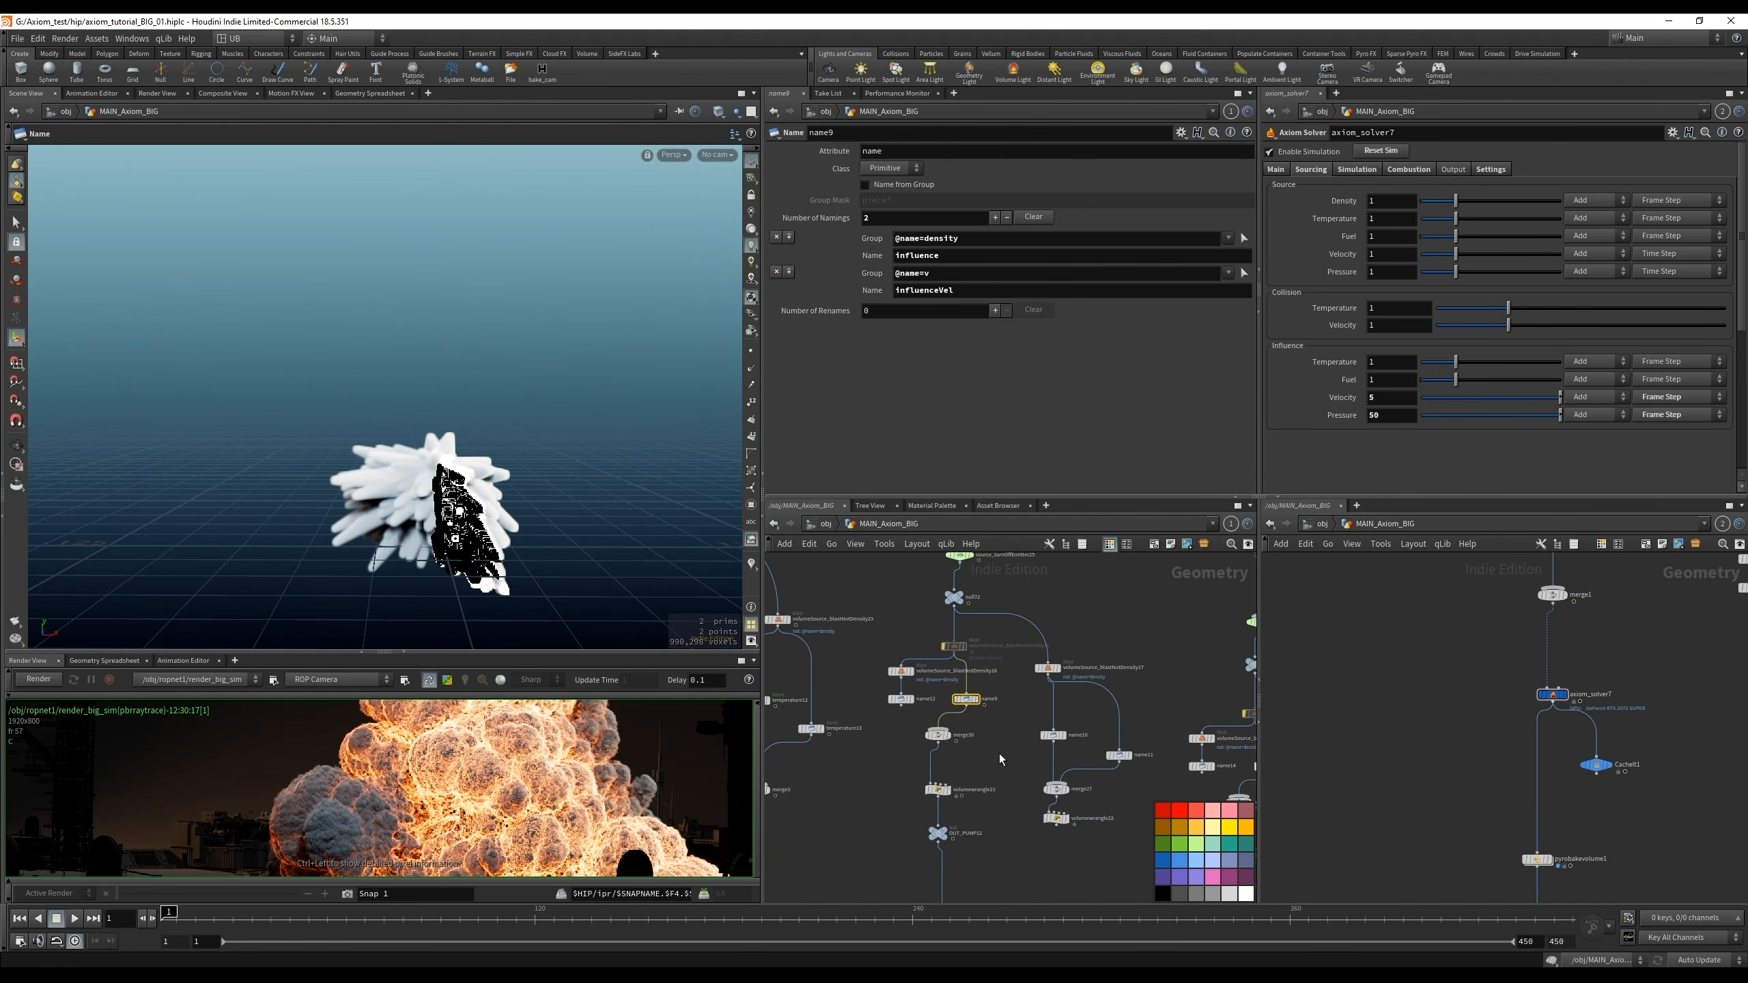
{"action": "middle_click_drag", "start_coordinate": [999, 793], "coordinate": [994, 756]}
{"action": "left_click", "coordinate": [936, 769]}
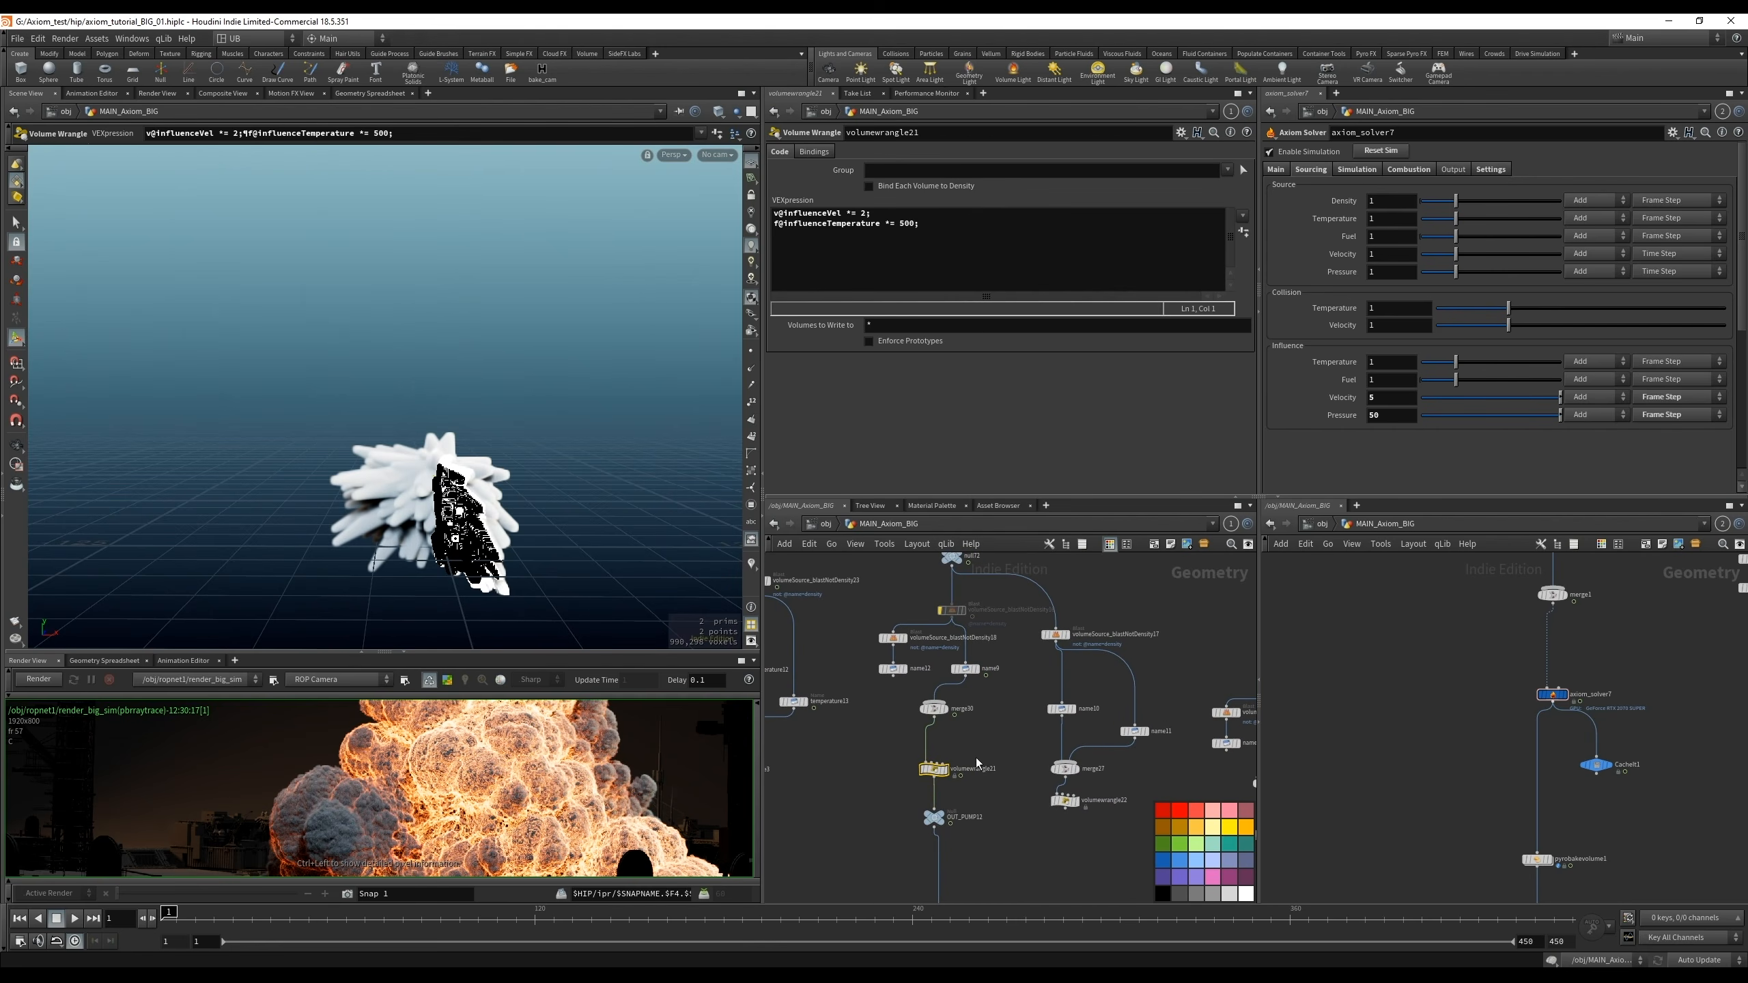
{"action": "scroll", "coordinate": [983, 735], "scroll_direction": "down", "scroll_amount": 3}
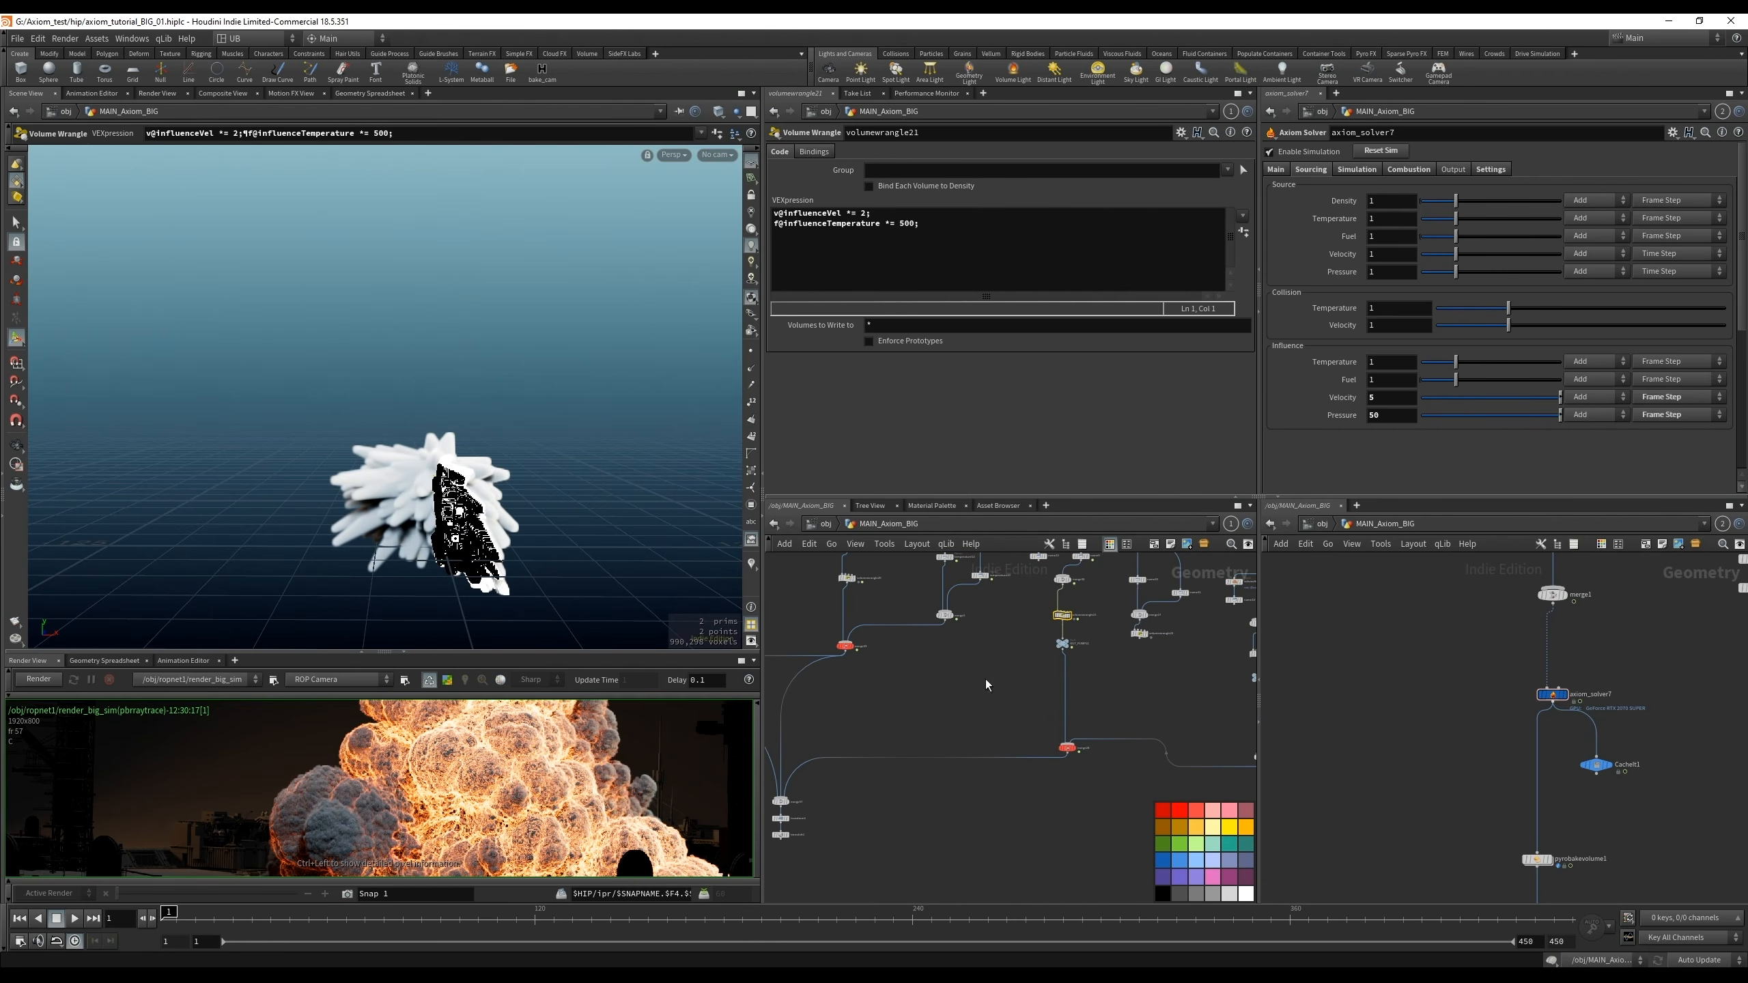
{"action": "left_click_drag", "start_coordinate": [902, 233], "coordinate": [759, 231]}
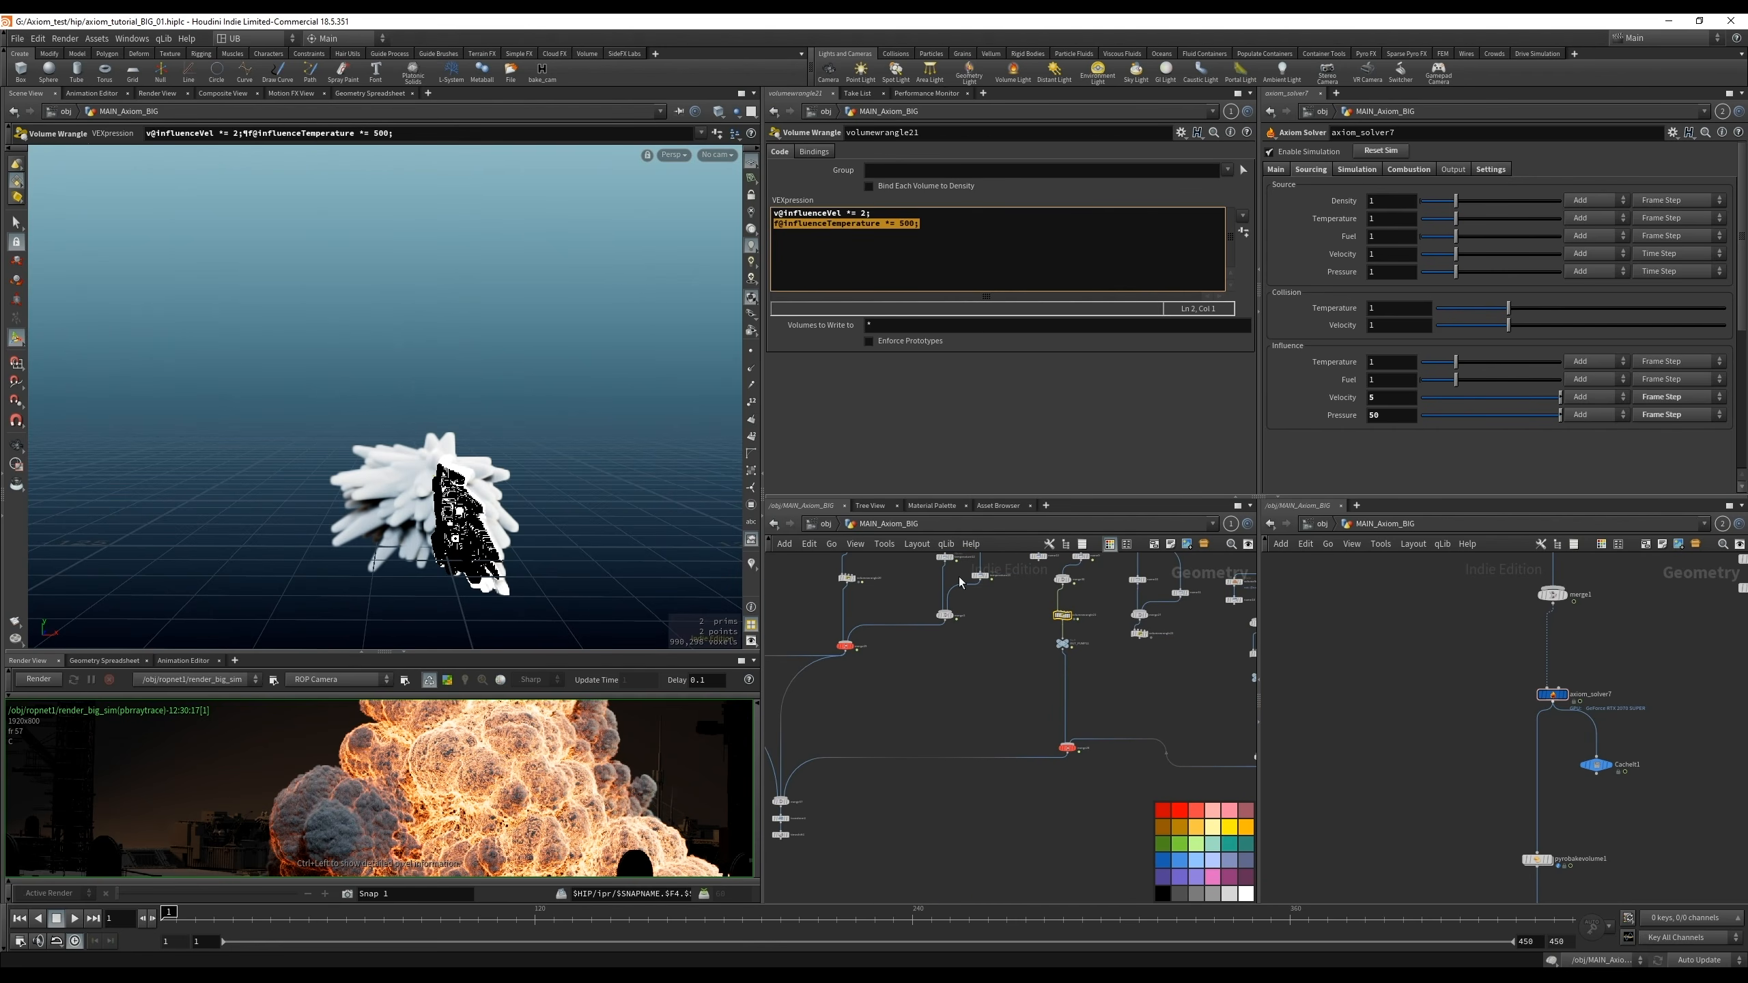
Disconnect the name12 influenceTemperature node from merge30 in the pump branch
{"action": "middle_click_drag", "start_coordinate": [1073, 644], "coordinate": [1011, 760]}
{"action": "scroll", "coordinate": [1029, 720], "scroll_direction": "up", "scroll_amount": 3}
{"action": "middle_click_drag", "start_coordinate": [974, 687], "coordinate": [990, 737]}
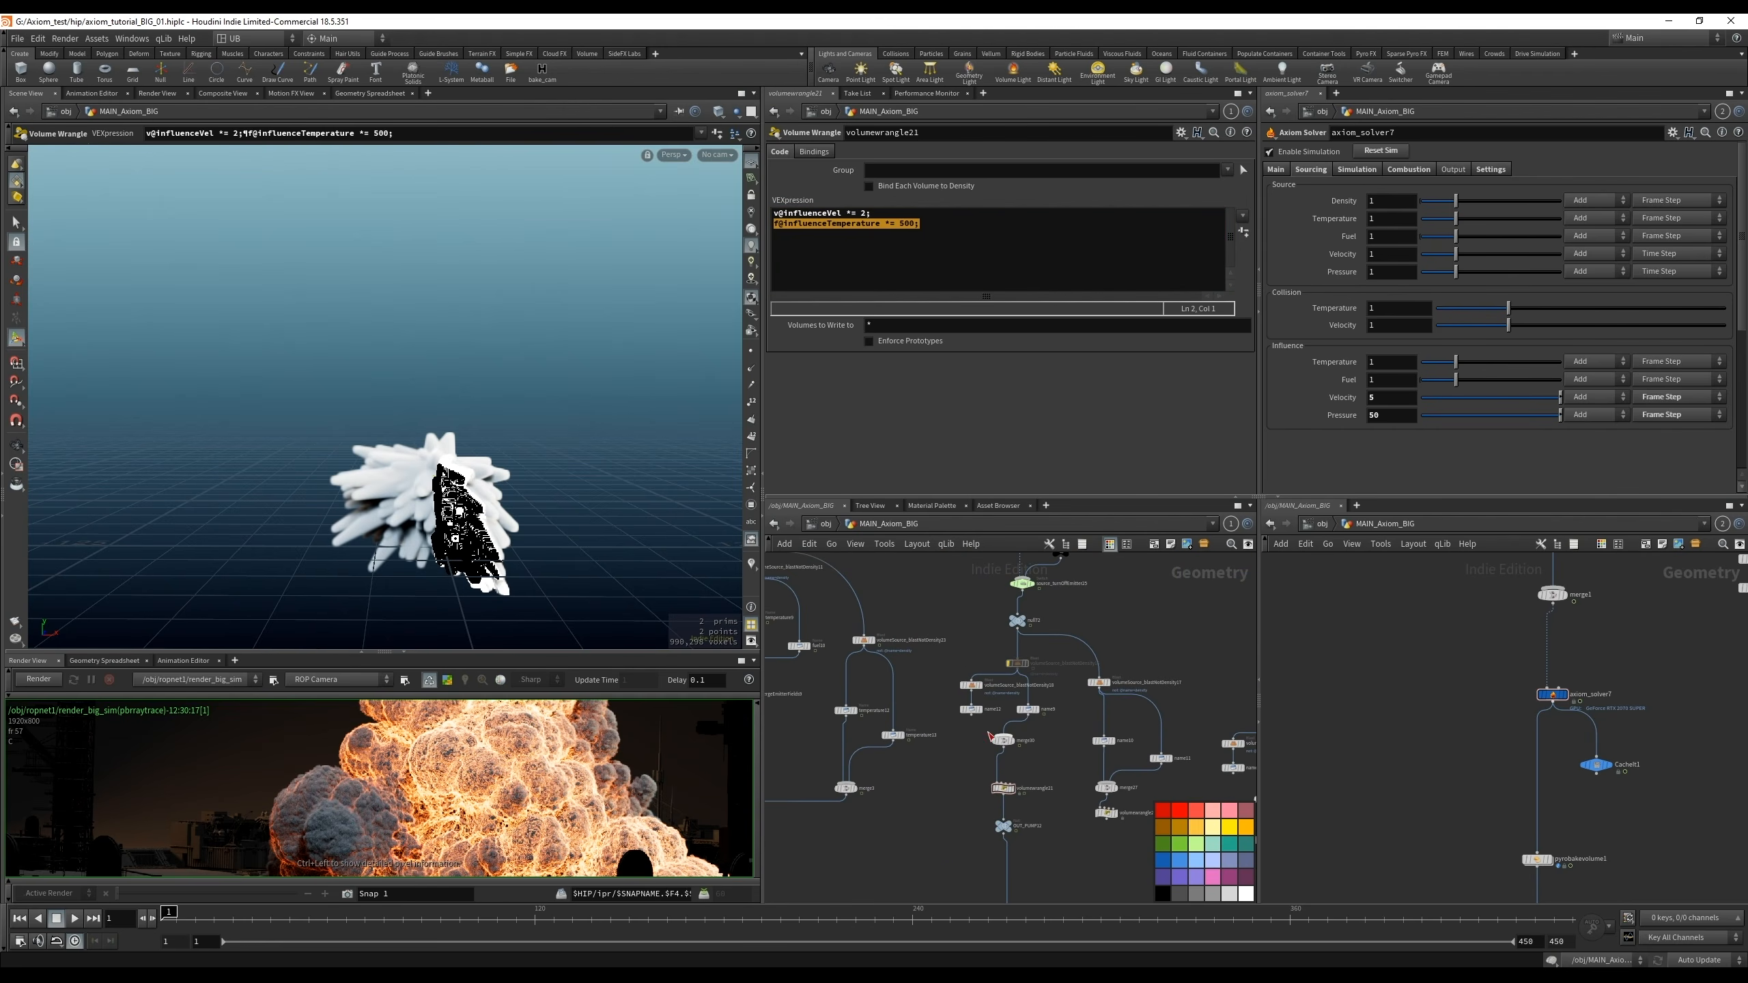
{"action": "mouse_move", "coordinate": [966, 715]}
{"action": "left_mouse_down"}
{"action": "mouse_move", "coordinate": [972, 677]}
{"action": "mouse_move", "coordinate": [937, 686]}
{"action": "mouse_move", "coordinate": [995, 704]}
{"action": "left_mouse_up"}
{"action": "scroll", "coordinate": [1036, 723], "scroll_direction": "up", "scroll_amount": 2}
{"action": "scroll", "coordinate": [1059, 724], "scroll_direction": "up", "scroll_amount": 1}
{"action": "right_click_drag", "start_coordinate": [1059, 724], "coordinate": [1058, 753]}
{"action": "middle_click_drag", "start_coordinate": [1058, 753], "coordinate": [988, 703]}
Inspect how the temperature26 Name node renames vel to influenceVelocity and density to influence
{"action": "scroll", "coordinate": [997, 719], "scroll_direction": "down", "scroll_amount": 6}
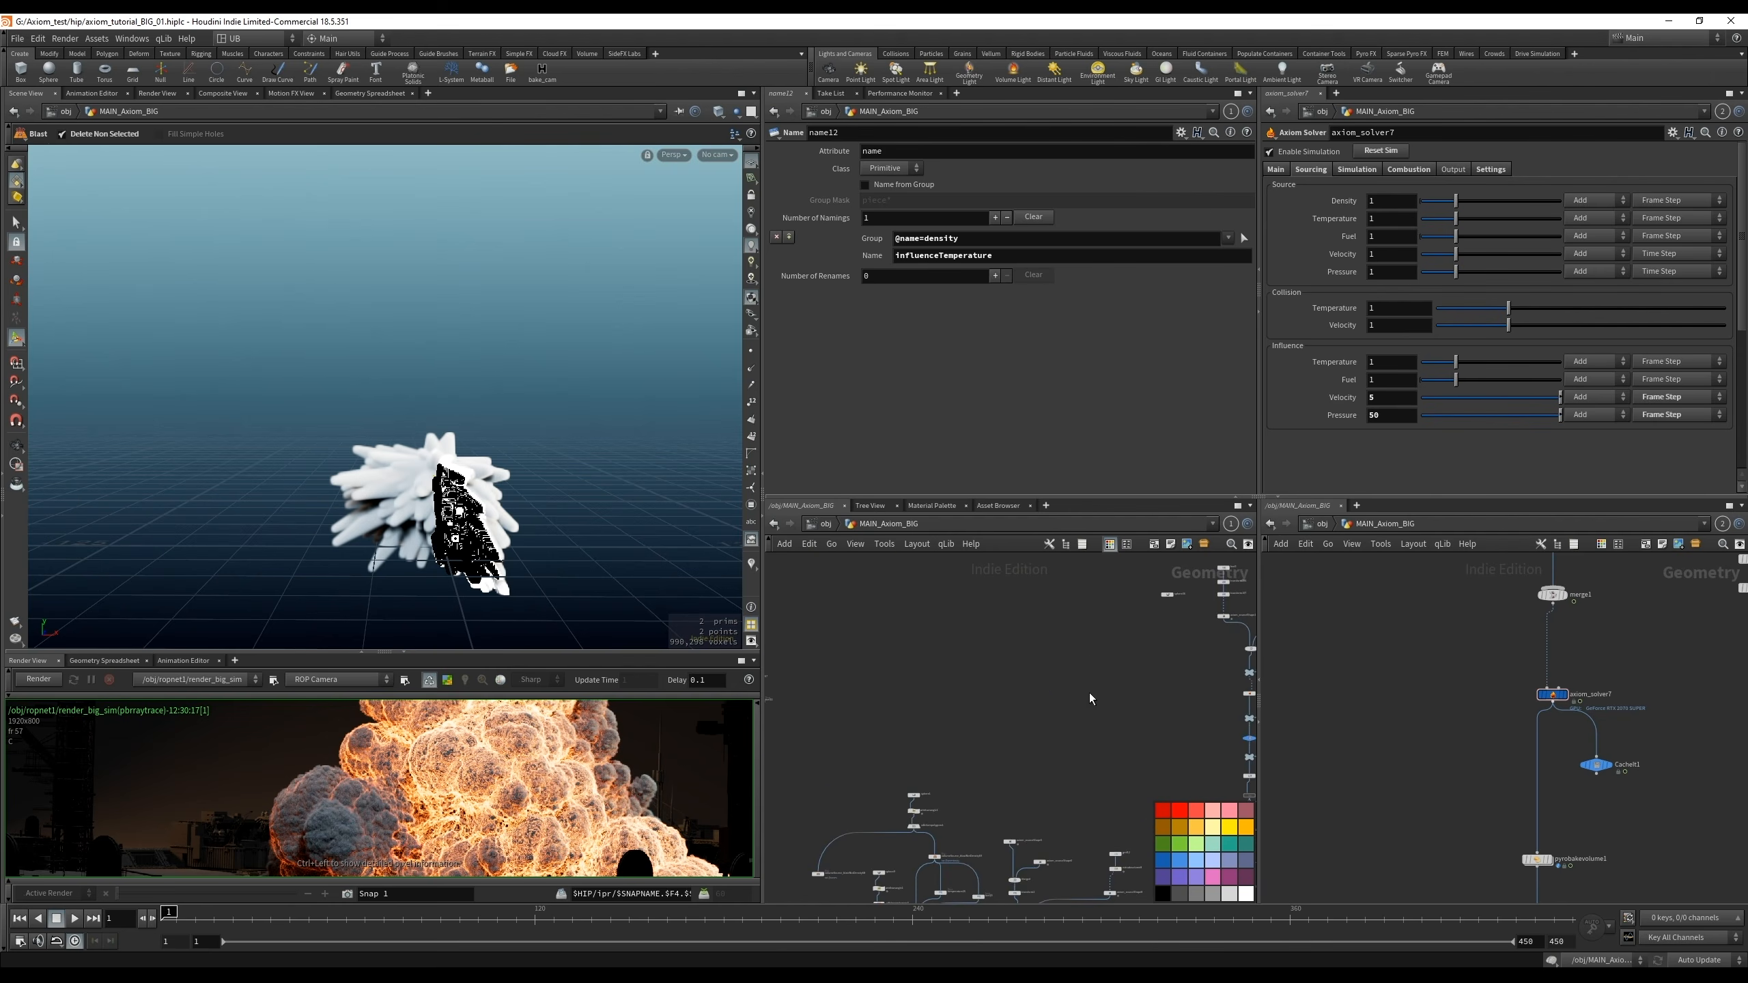
{"action": "scroll", "coordinate": [1026, 678], "scroll_direction": "up", "scroll_amount": 5}
{"action": "scroll", "coordinate": [889, 702], "scroll_direction": "up", "scroll_amount": 2}
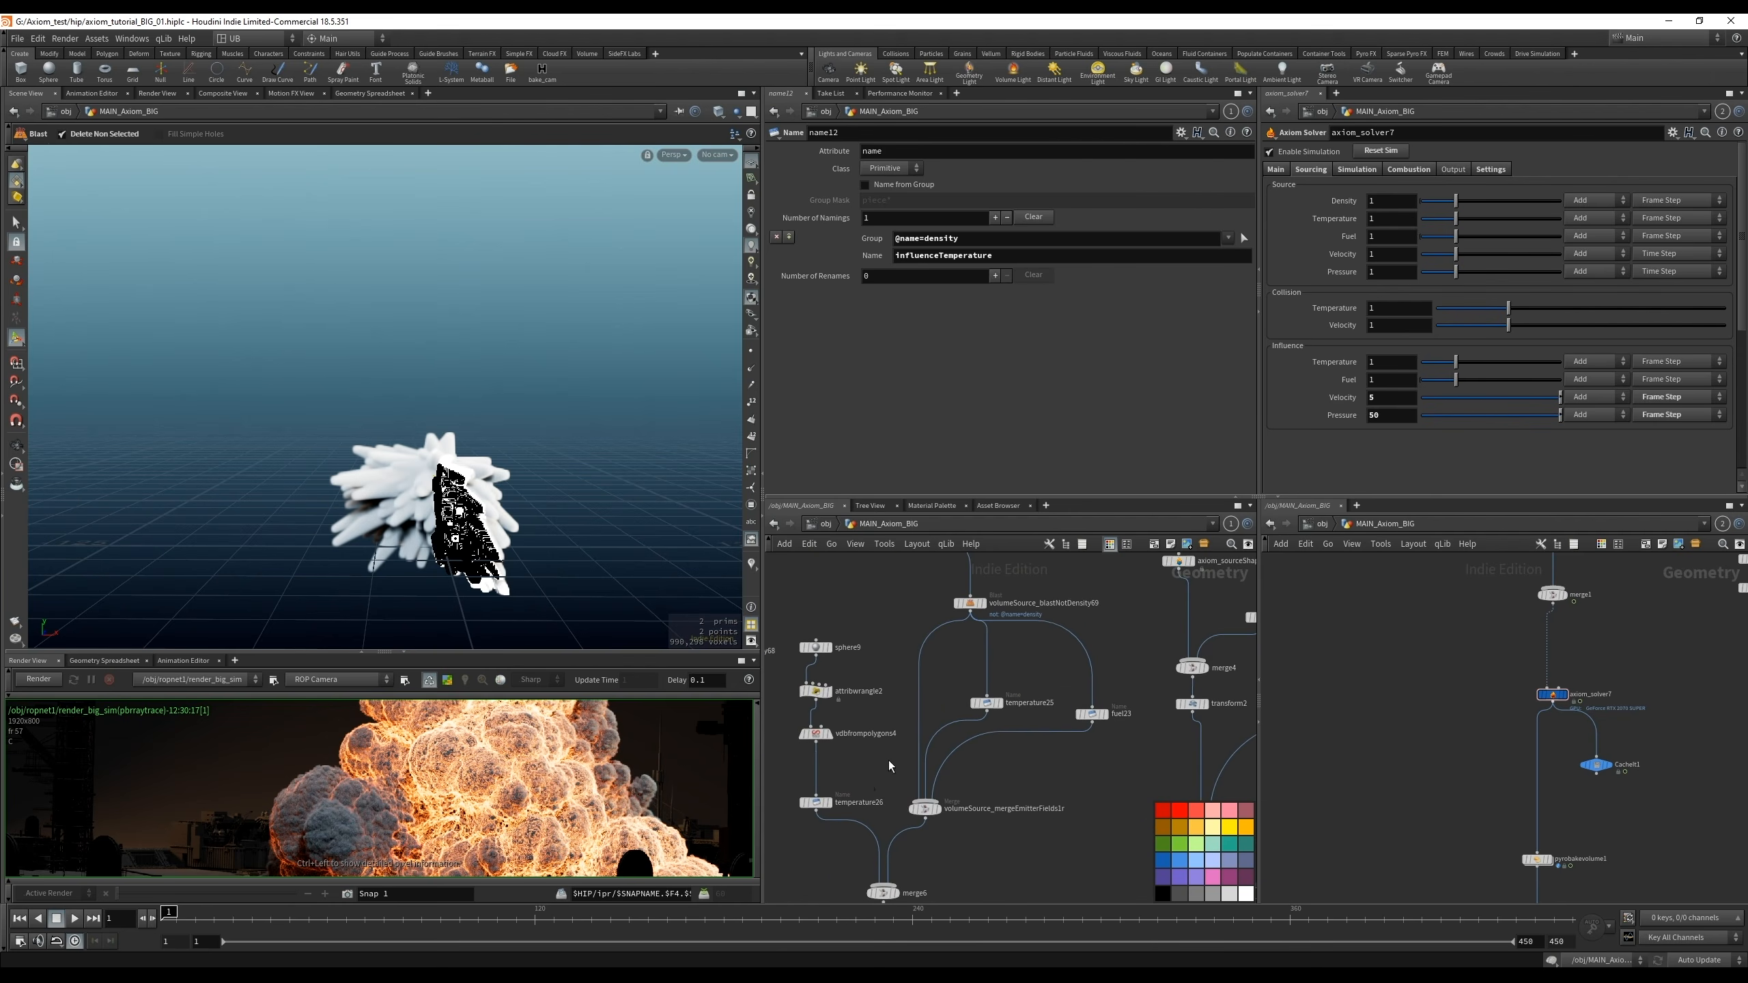
{"action": "left_click", "coordinate": [829, 799]}
{"action": "middle_click_drag", "start_coordinate": [858, 763], "coordinate": [911, 746]}
{"action": "left_click", "coordinate": [991, 260]}
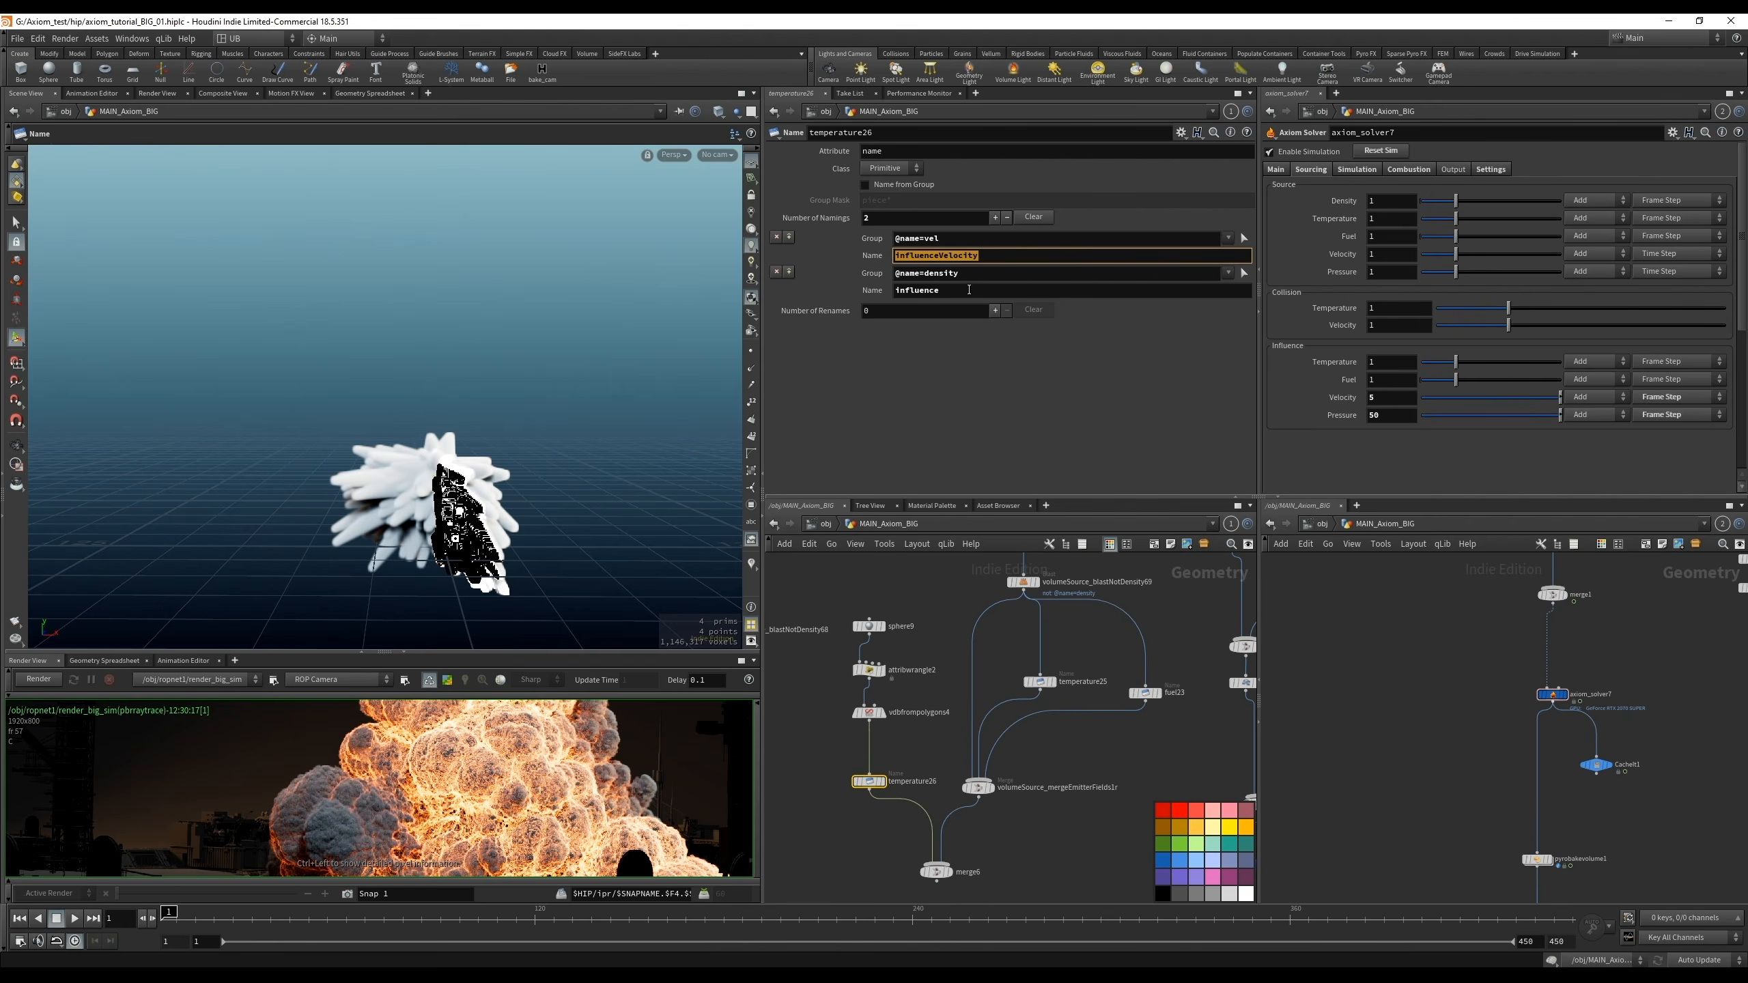
{"action": "left_click_drag", "start_coordinate": [966, 293], "coordinate": [886, 294]}
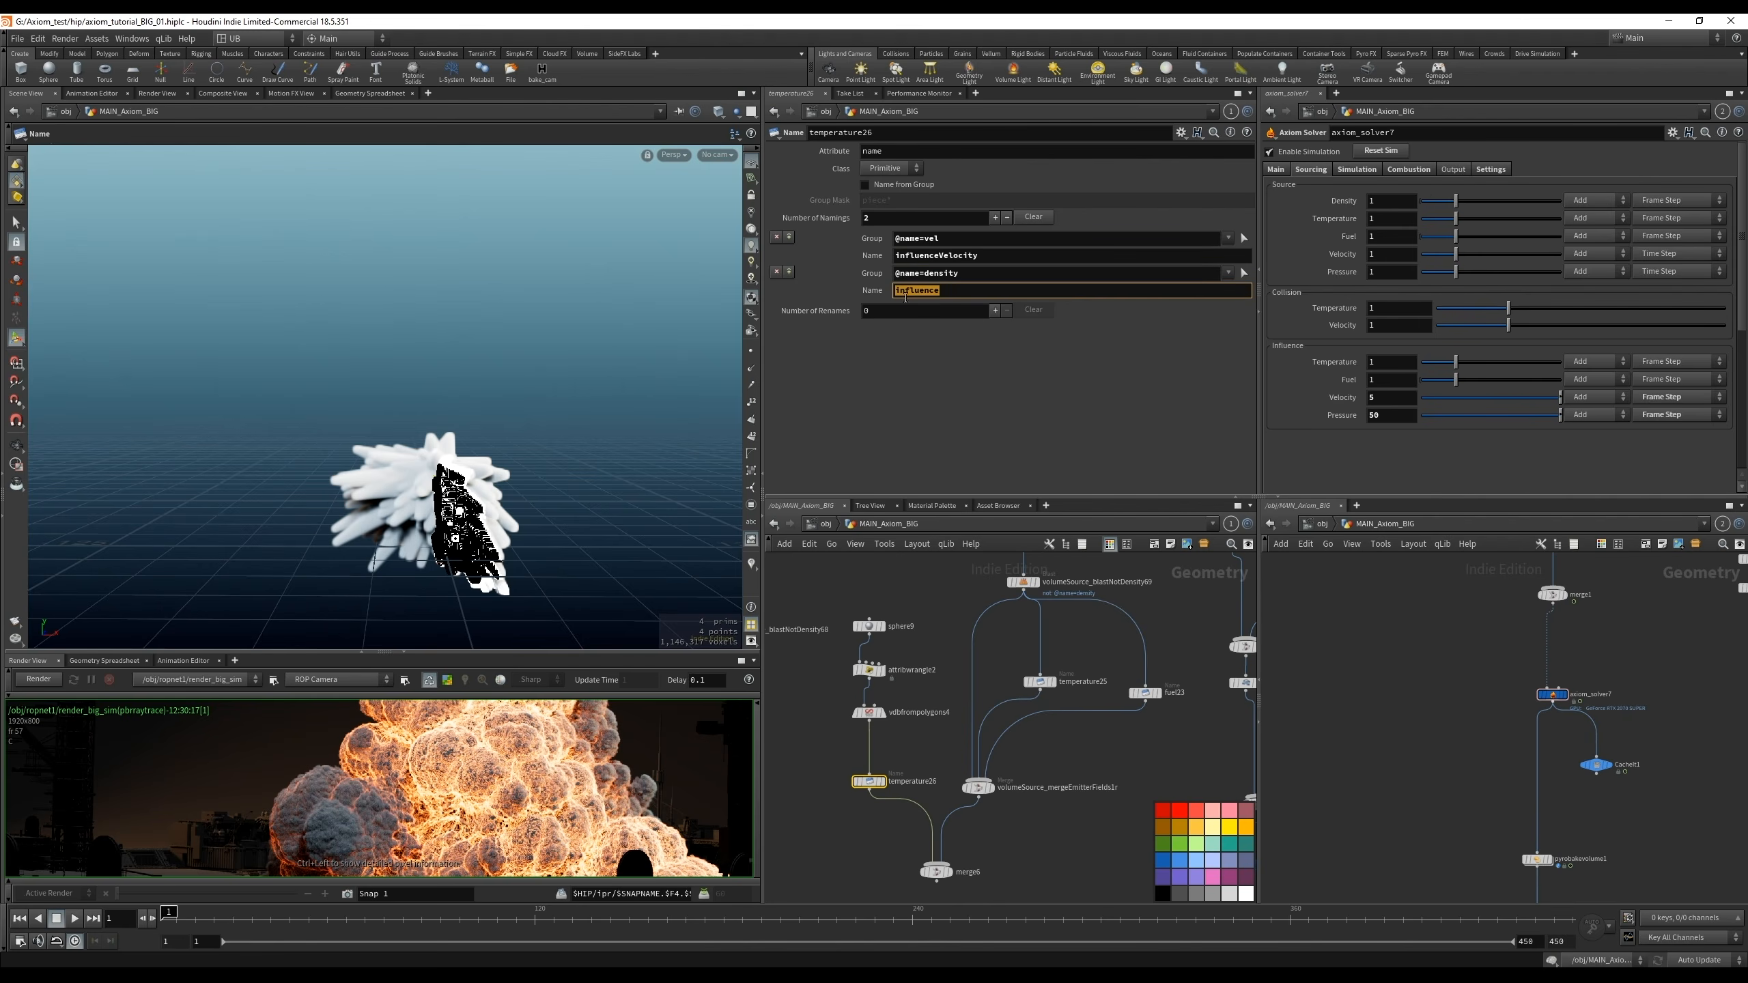
{"action": "left_click_drag", "start_coordinate": [1022, 256], "coordinate": [881, 297]}
{"action": "left_click_drag", "start_coordinate": [990, 259], "coordinate": [889, 258]}
{"action": "left_click", "coordinate": [990, 261]}
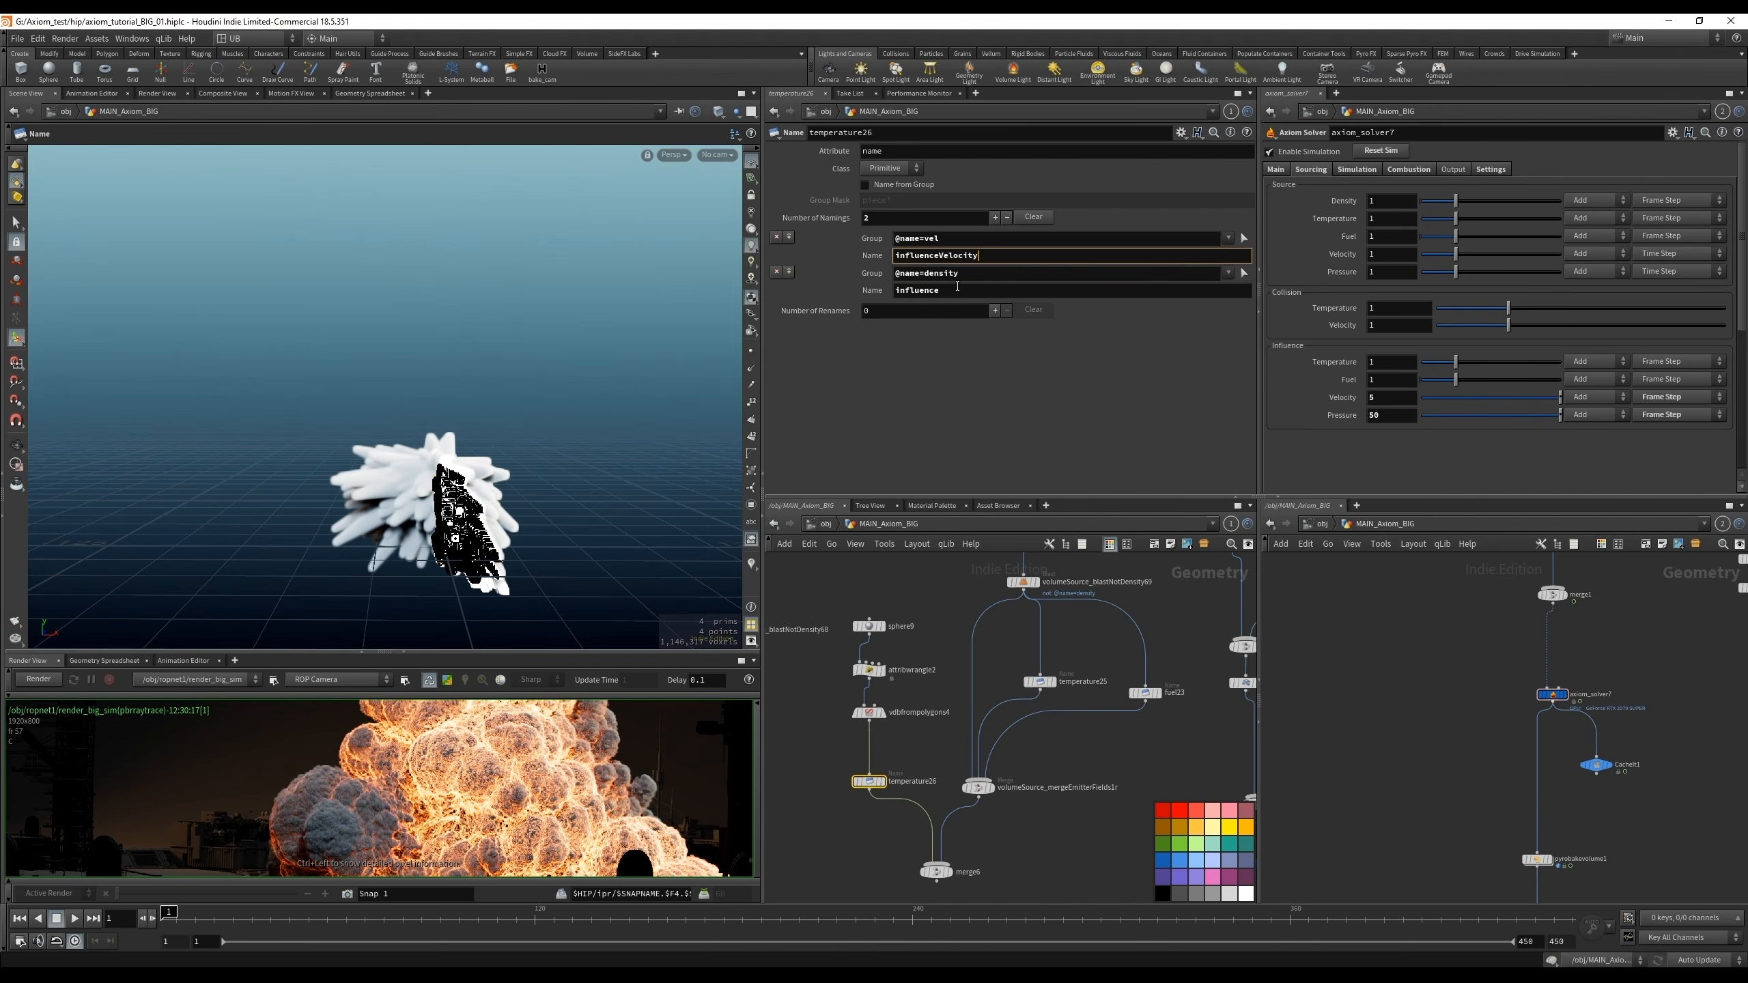
Return to the pump branch and inspect merge30's inputs and the name9 Name node
{"action": "middle_click_drag", "start_coordinate": [1138, 802], "coordinate": [1057, 687]}
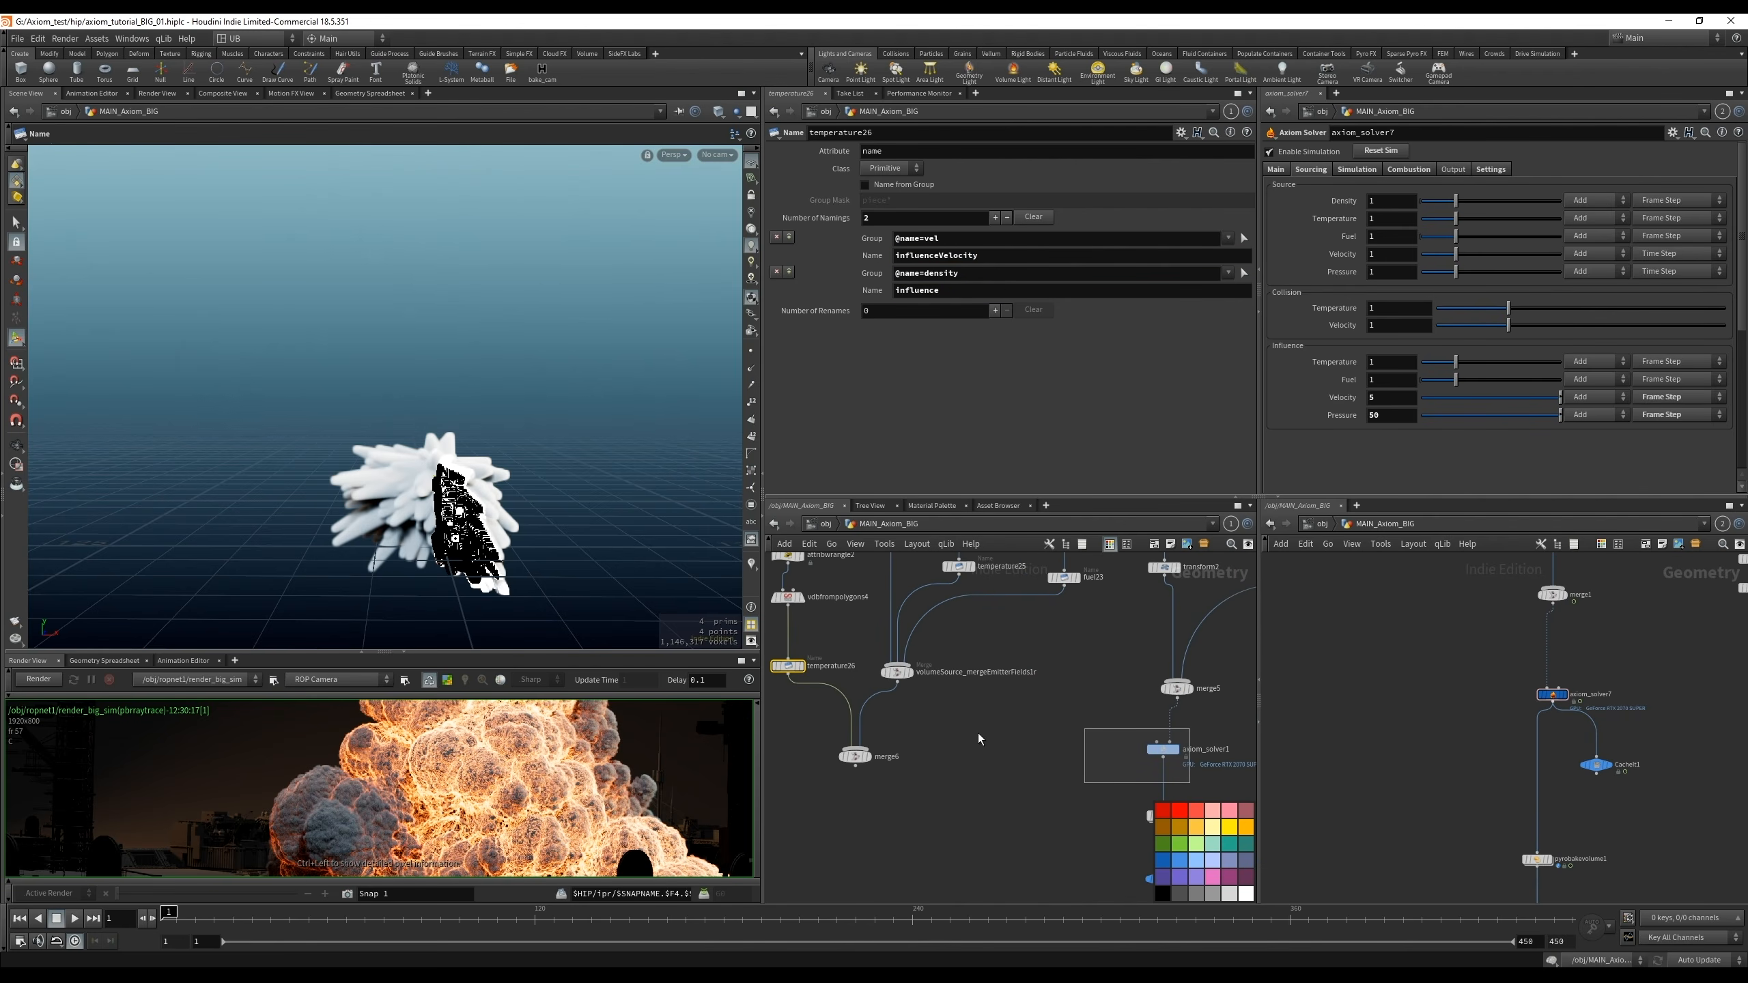
{"action": "middle_click_drag", "start_coordinate": [998, 747], "coordinate": [1212, 812]}
{"action": "scroll", "coordinate": [1084, 765], "scroll_direction": "down", "scroll_amount": 6}
{"action": "key", "text": "c"}
{"action": "scroll", "coordinate": [974, 765], "scroll_direction": "down", "scroll_amount": 5}
{"action": "middle_click_drag", "start_coordinate": [977, 799], "coordinate": [1175, 772]}
{"action": "scroll", "coordinate": [1100, 663], "scroll_direction": "up", "scroll_amount": 3}
{"action": "middle_click_drag", "start_coordinate": [988, 773], "coordinate": [1082, 665]}
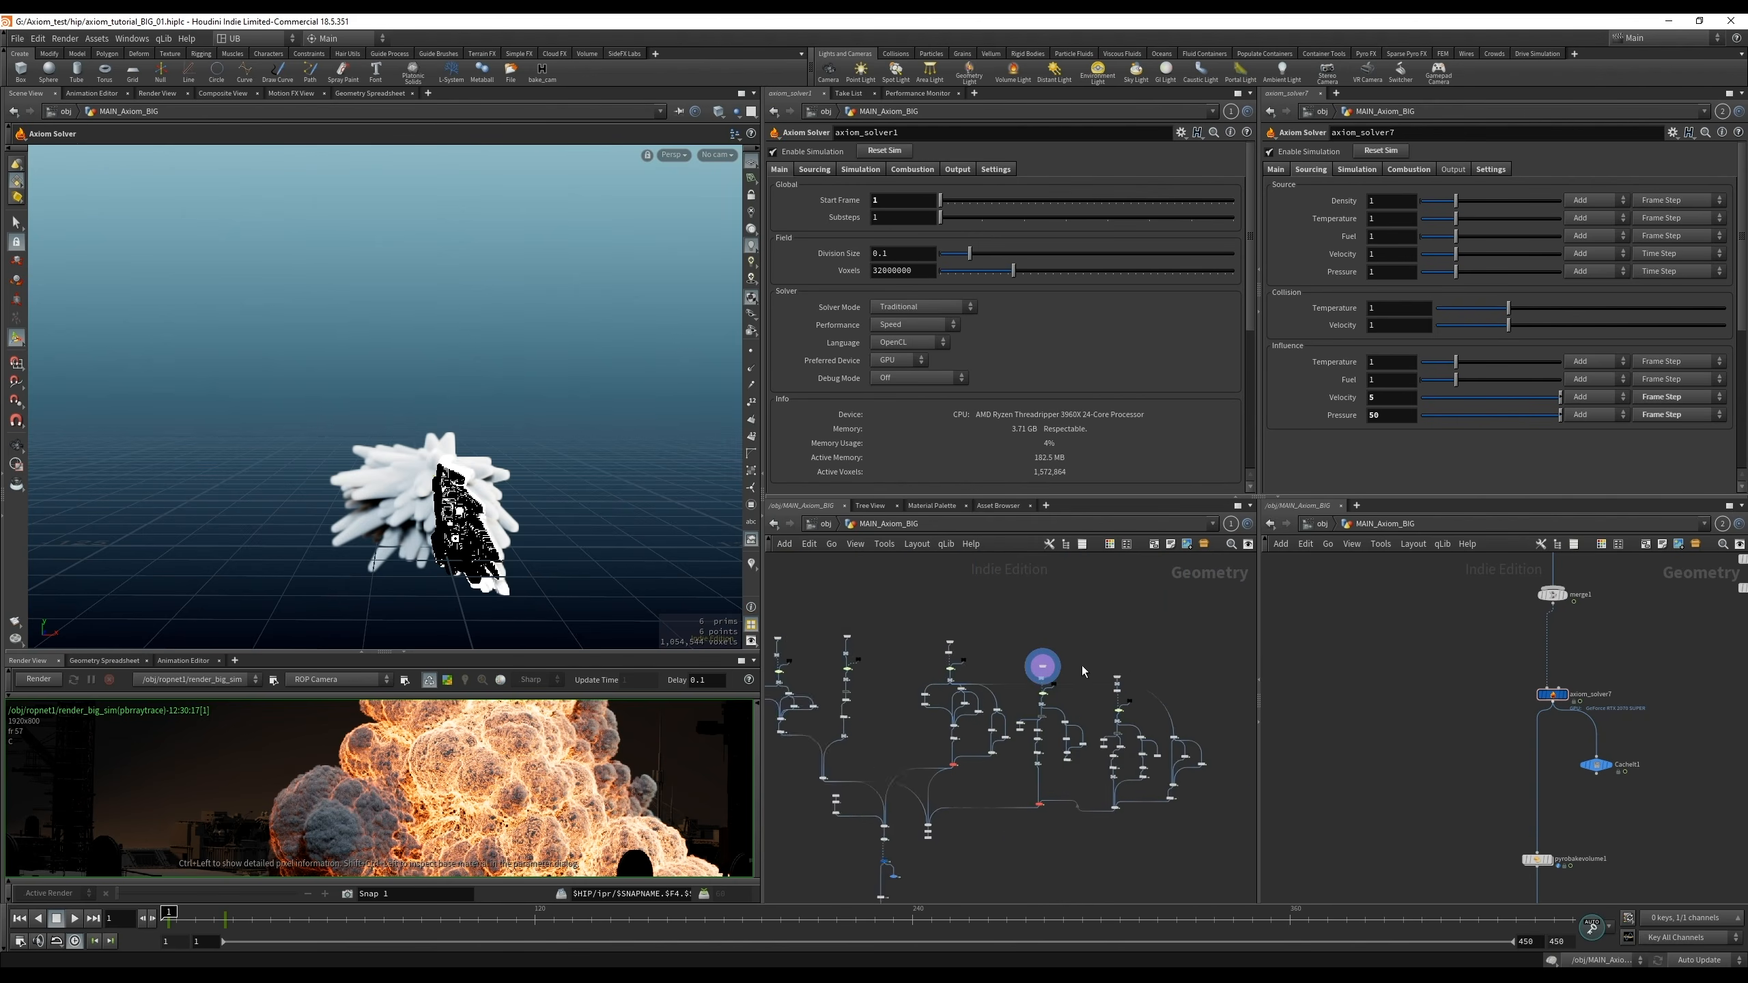
{"action": "scroll", "coordinate": [1073, 666], "scroll_direction": "up", "scroll_amount": 6}
{"action": "middle_click_drag", "start_coordinate": [1009, 871], "coordinate": [1082, 768]}
{"action": "left_click", "coordinate": [1047, 773]}
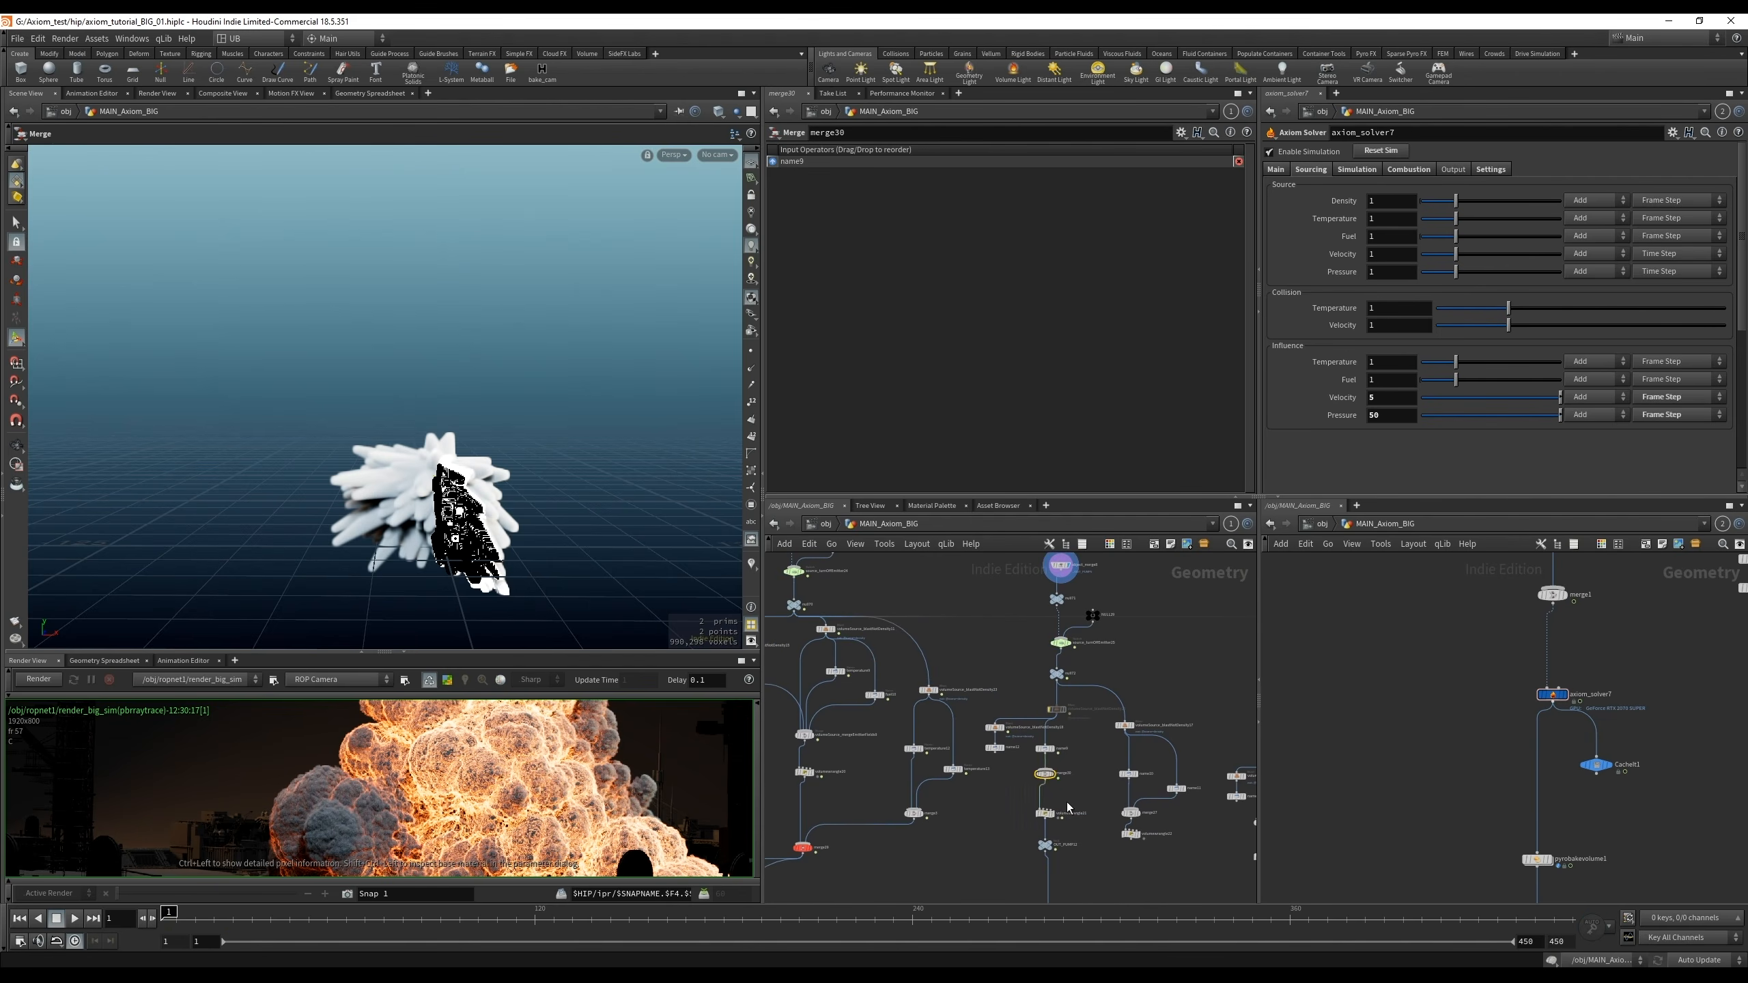
{"action": "scroll", "coordinate": [1067, 801], "scroll_direction": "up", "scroll_amount": 2}
{"action": "left_click", "coordinate": [1037, 725]}
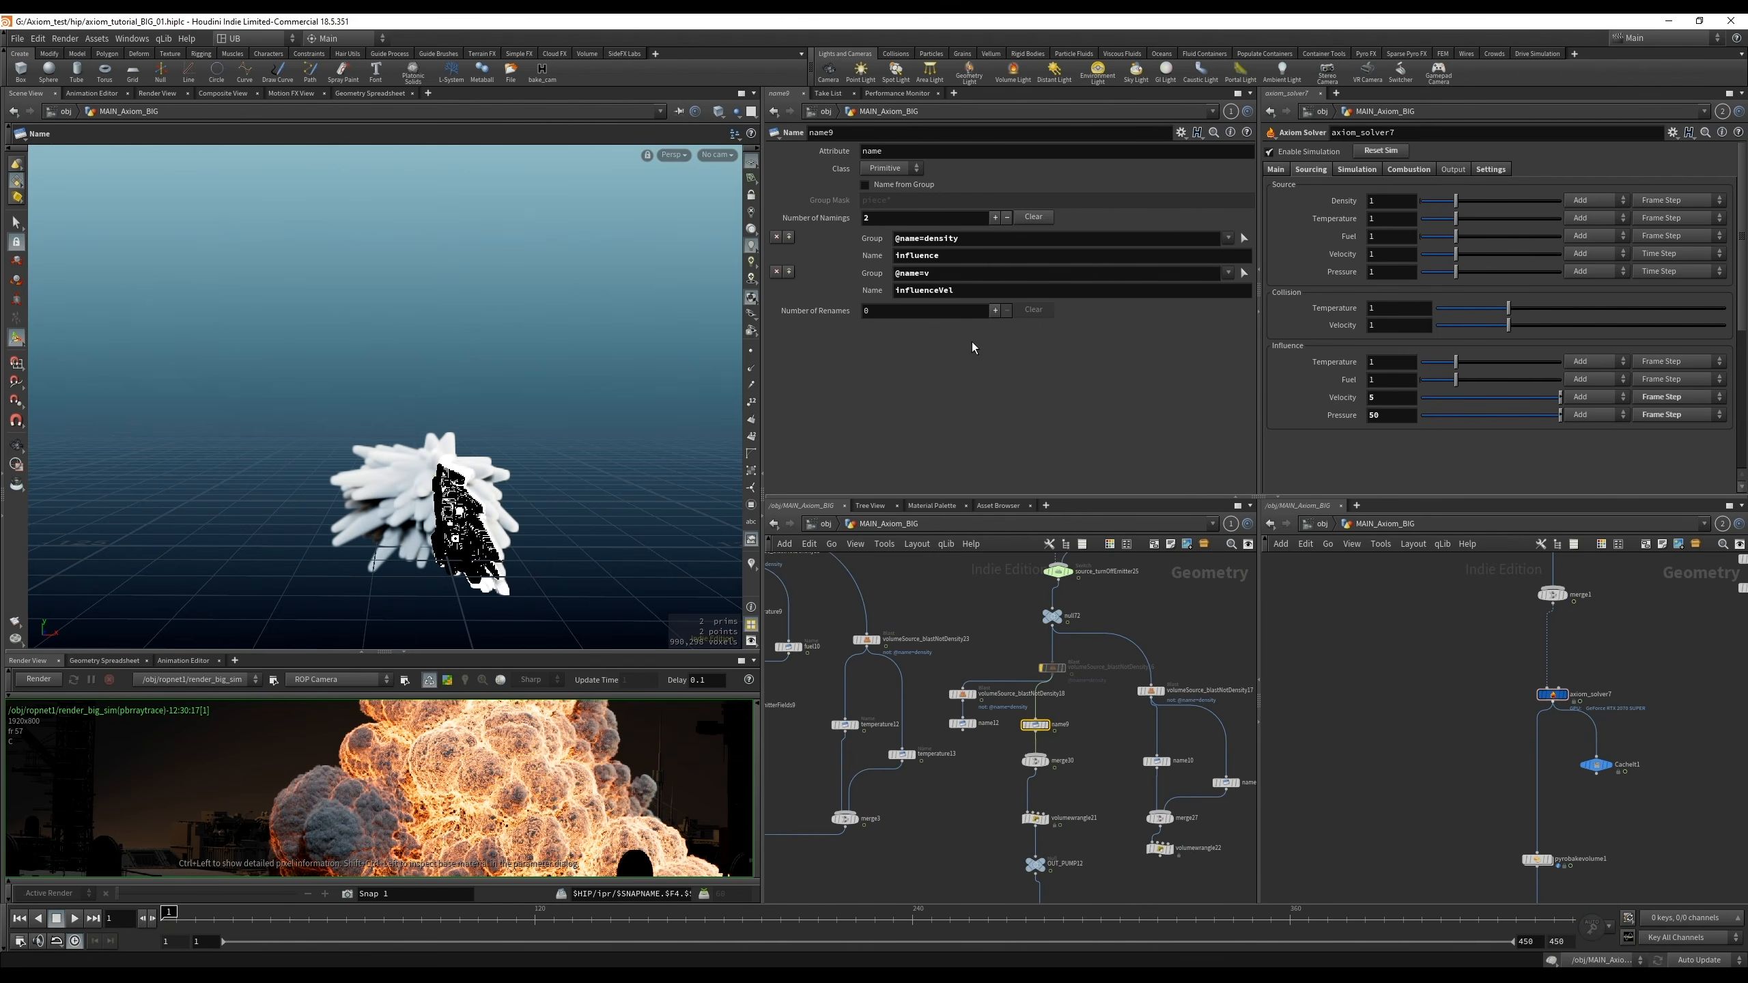
{"action": "middle_click_drag", "start_coordinate": [1094, 737], "coordinate": [1085, 675]}
Remove the f@influenceTemperature line from volumewrangle21, leaving only v@influenceVel *= 2; in its expression
{"action": "left_click", "coordinate": [1025, 758]}
{"action": "left_click", "coordinate": [904, 225]}
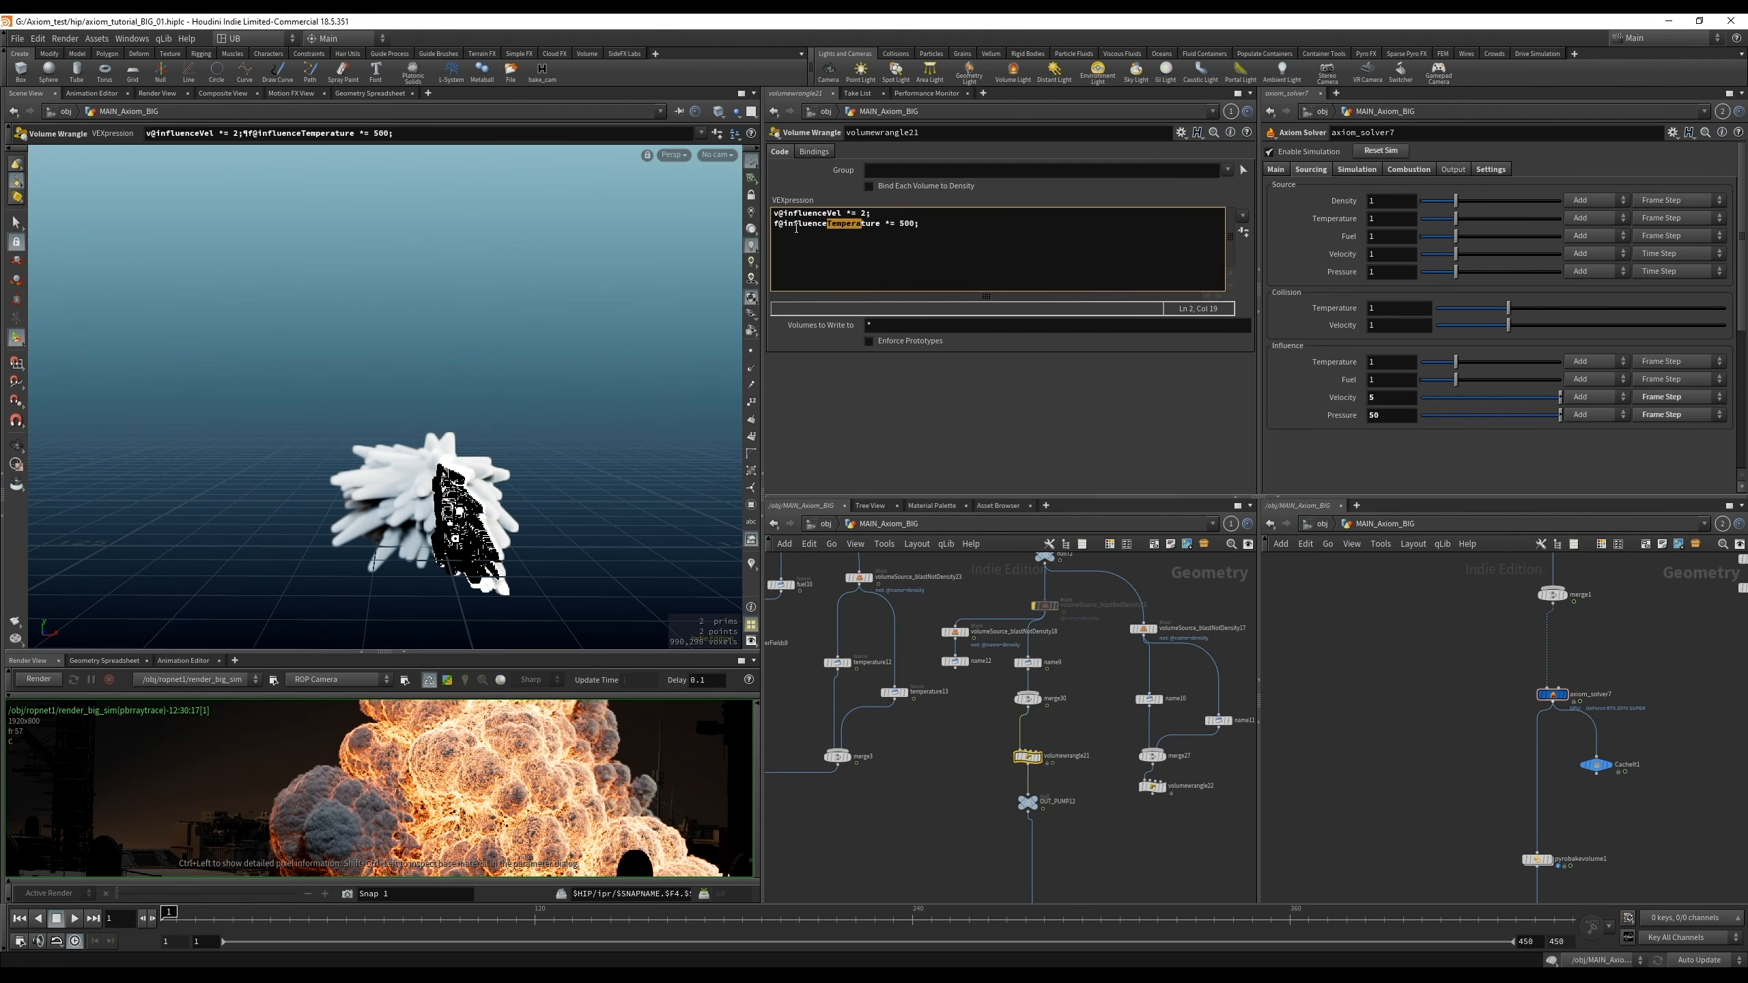
{"action": "left_click_drag", "start_coordinate": [796, 227], "coordinate": [854, 225]}
{"action": "scroll", "coordinate": [1082, 734], "scroll_direction": "up", "scroll_amount": 2}
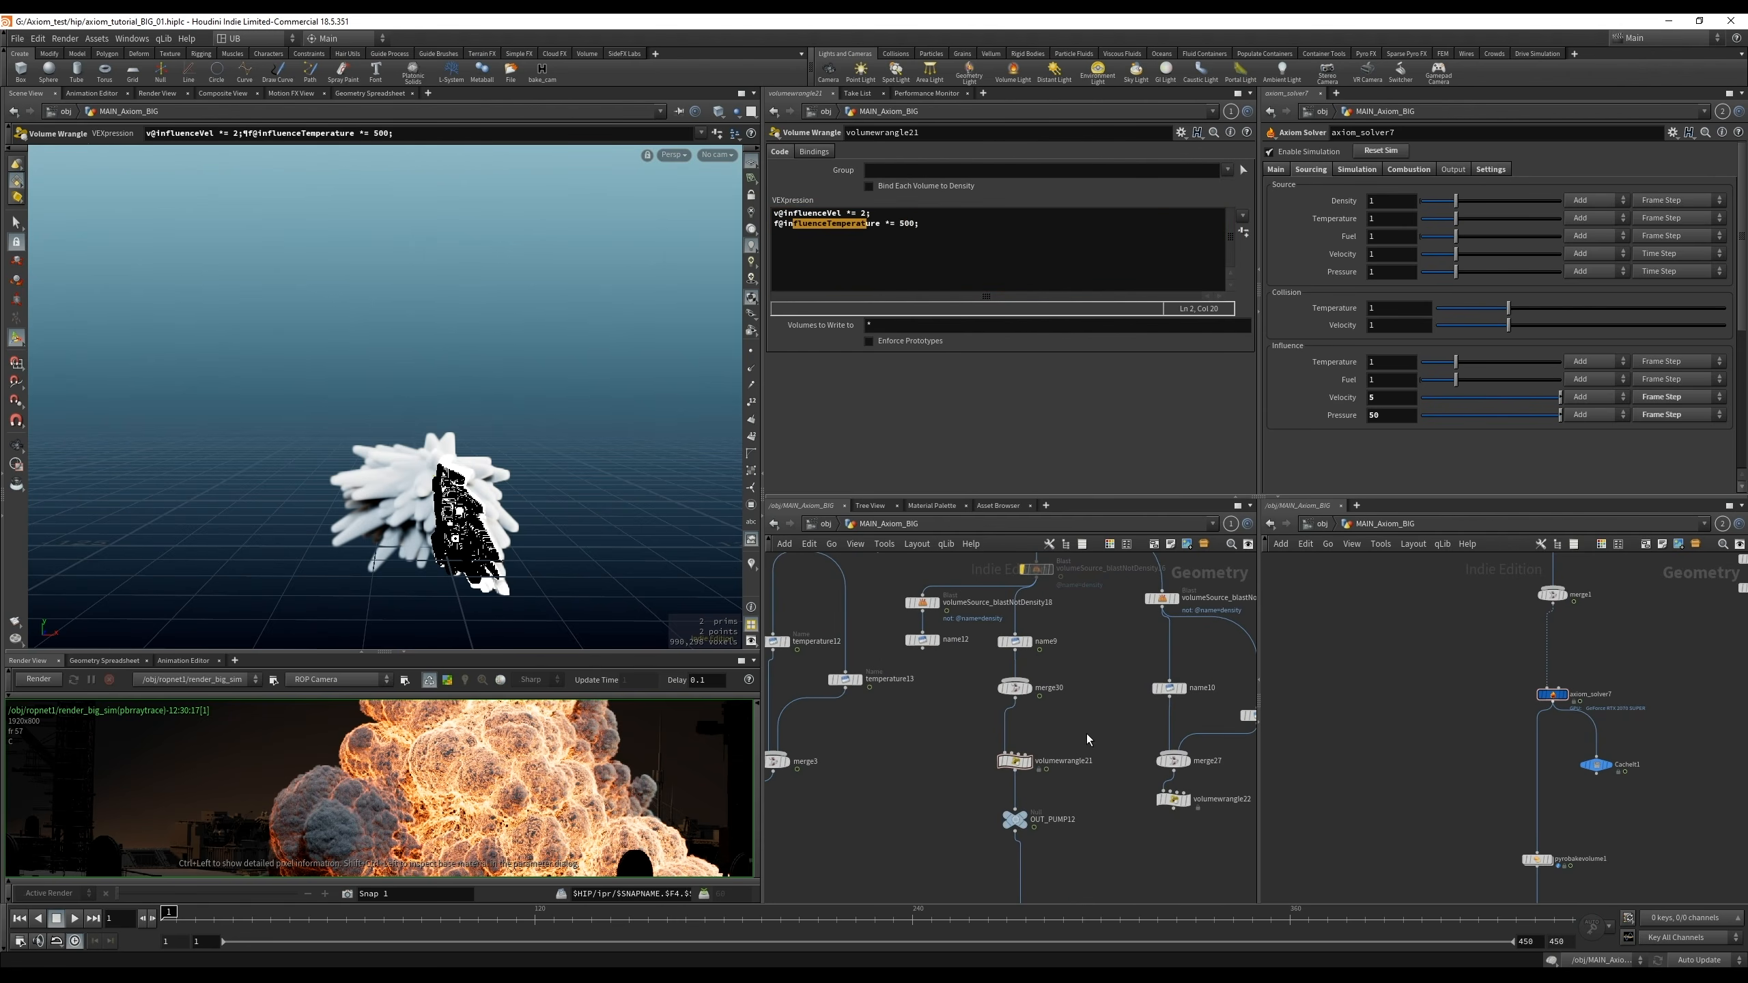
{"action": "left_click", "coordinate": [1004, 640]}
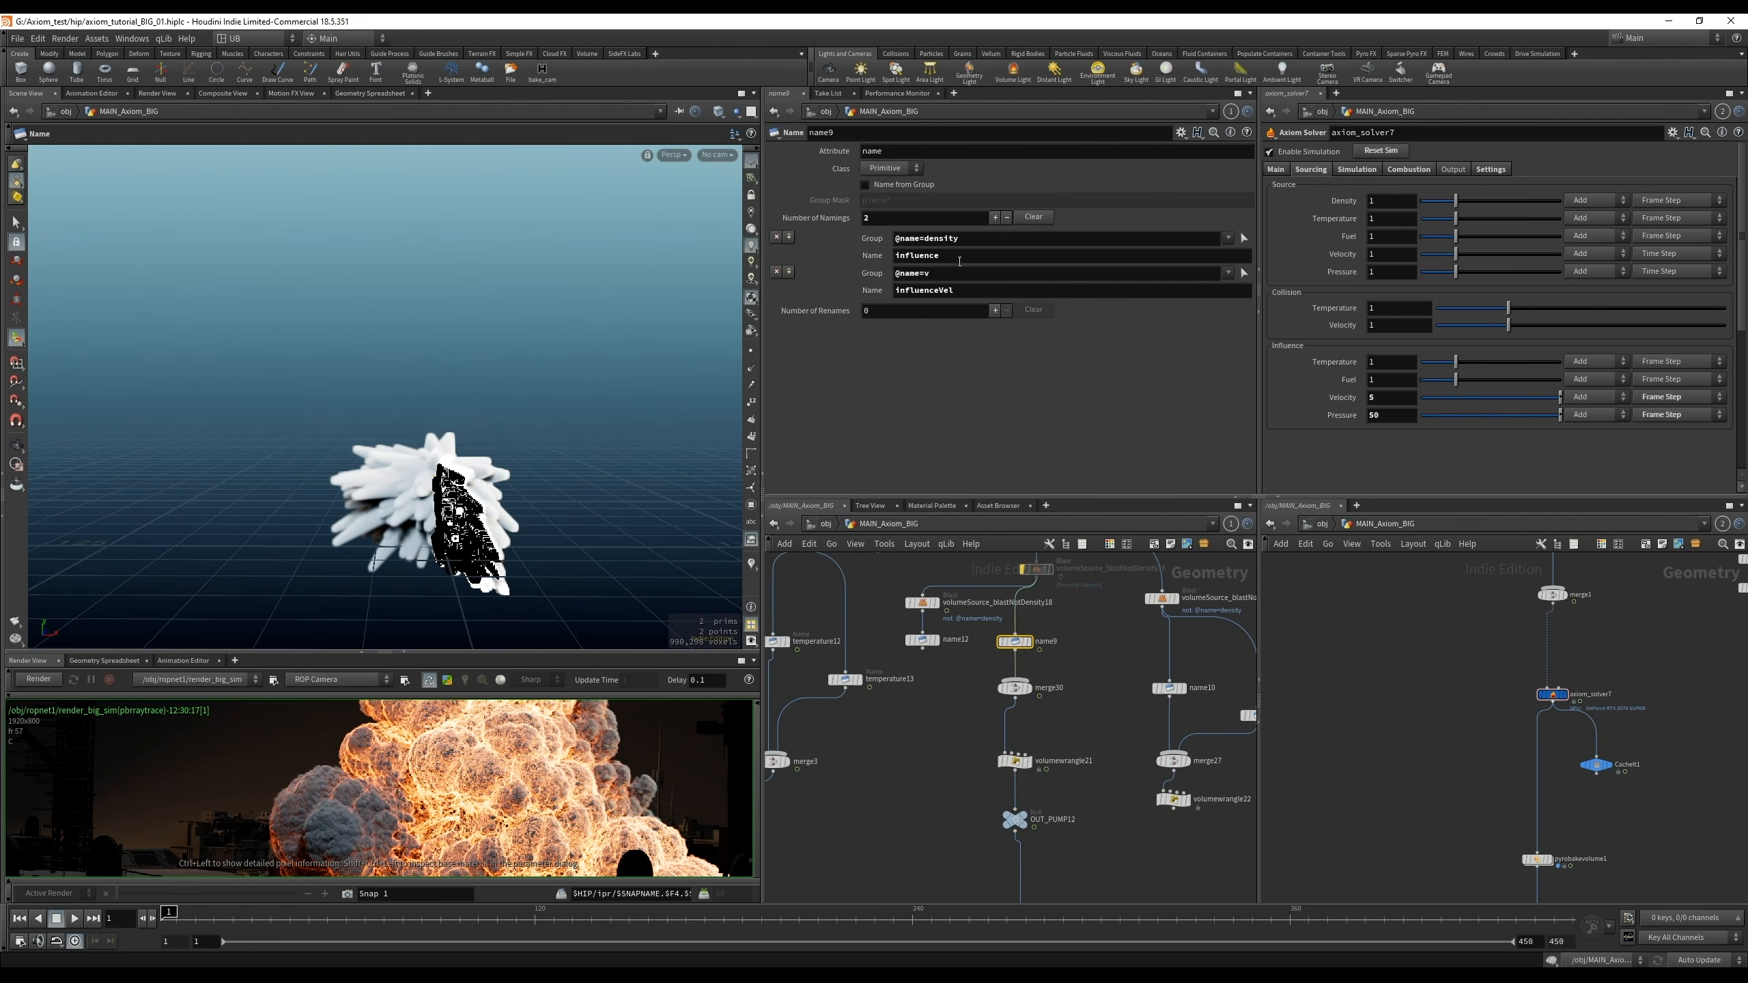
{"action": "left_click_drag", "start_coordinate": [955, 259], "coordinate": [878, 260]}
{"action": "left_click", "coordinate": [1098, 753]}
{"action": "middle_click_drag", "start_coordinate": [1098, 754], "coordinate": [1090, 699]}
{"action": "left_click_drag", "start_coordinate": [1067, 676], "coordinate": [991, 730]}
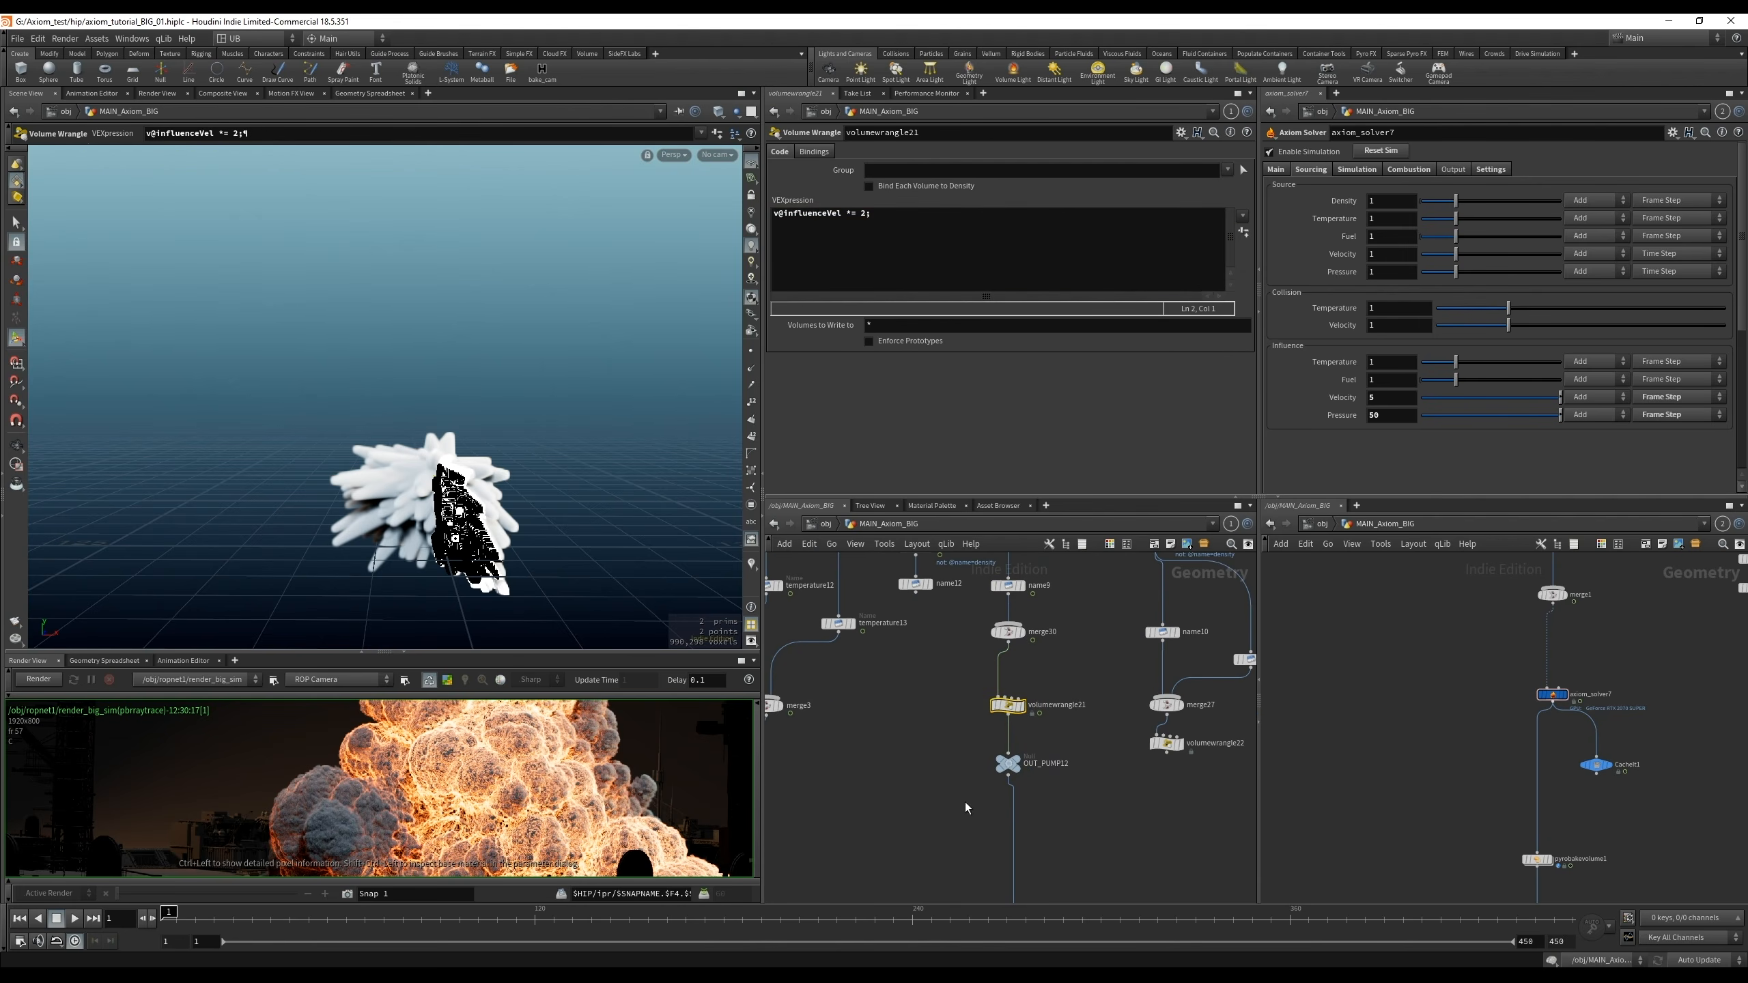
Trace the pump output from volumewrangle21 through the red merge node towards the main solver network
{"action": "scroll", "coordinate": [964, 802], "scroll_direction": "down", "scroll_amount": 4}
{"action": "middle_click_drag", "start_coordinate": [926, 808], "coordinate": [1031, 754]}
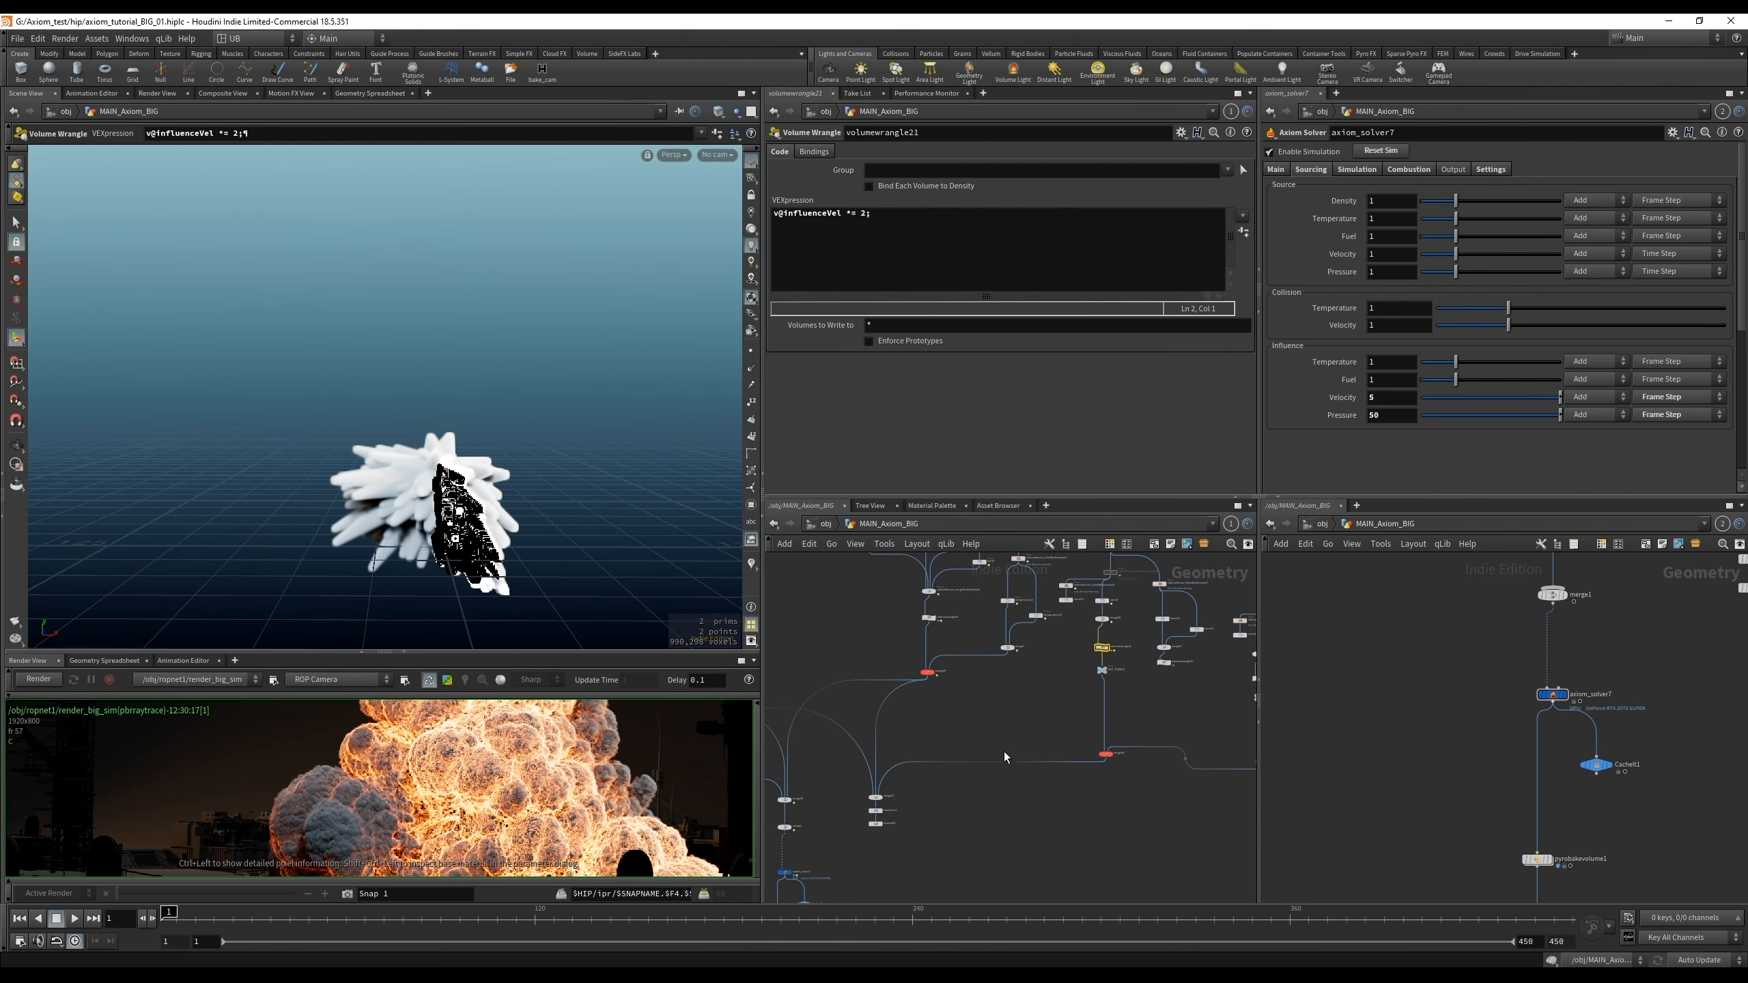
{"action": "middle_click_drag", "start_coordinate": [885, 798], "coordinate": [1009, 776]}
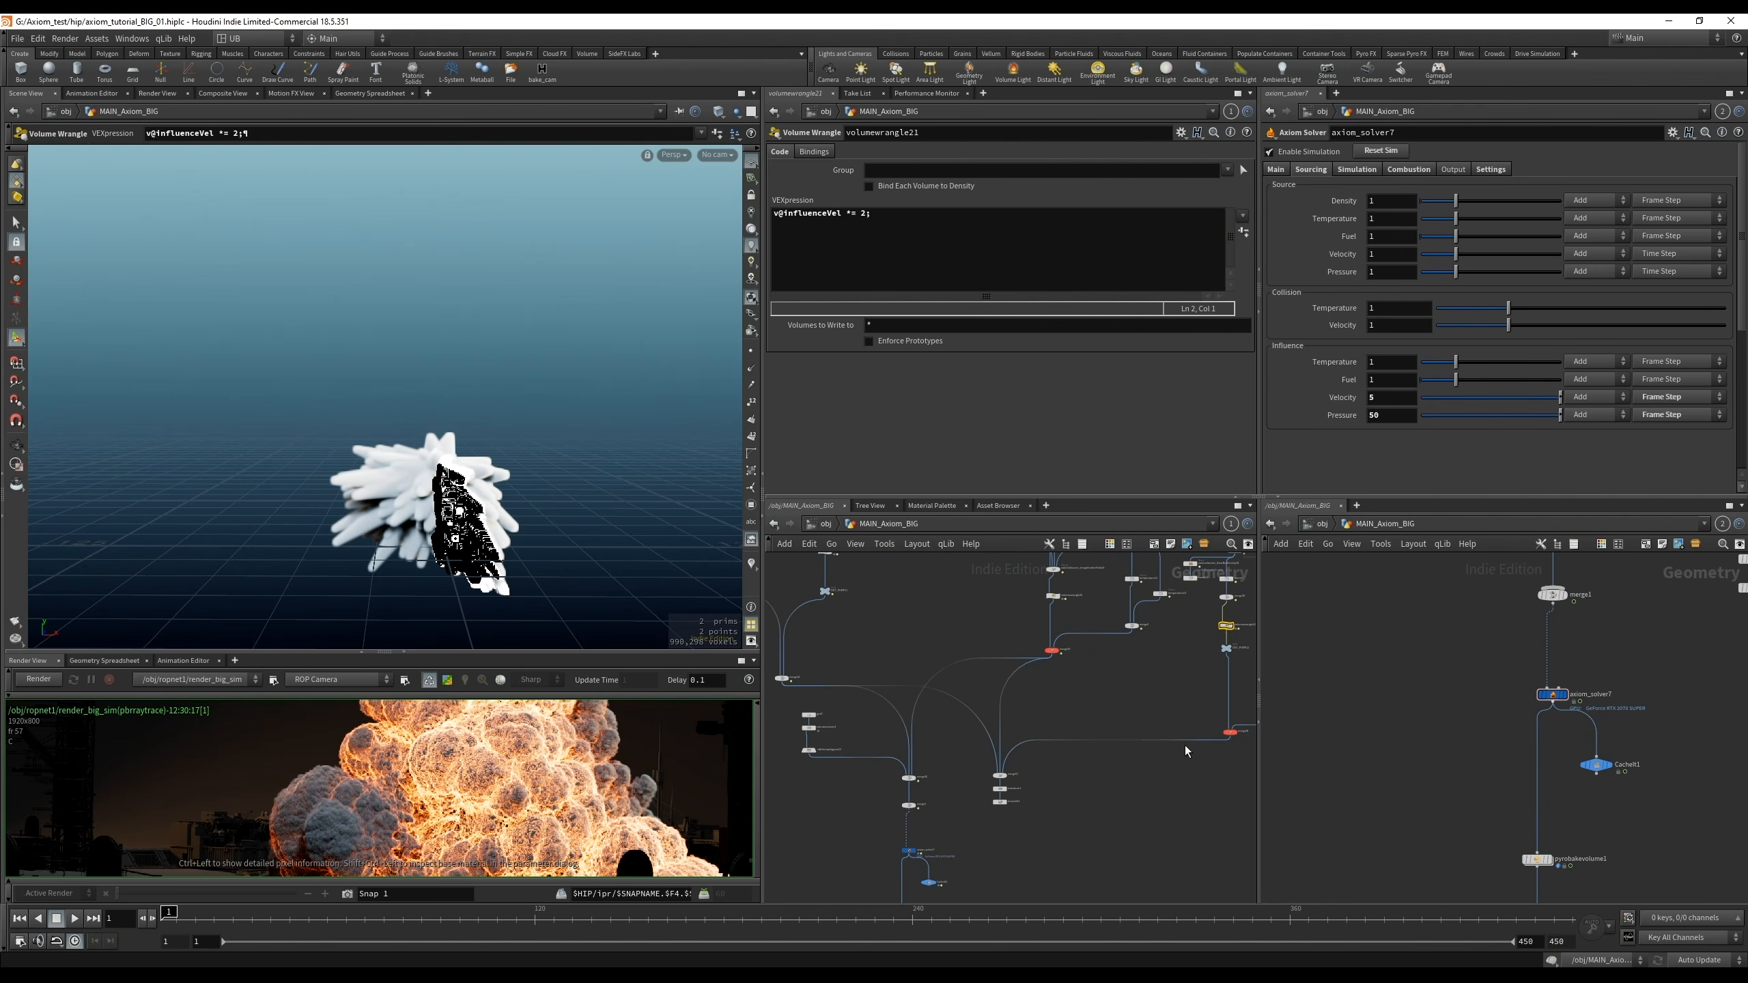
{"action": "left_click_drag", "start_coordinate": [1170, 742], "coordinate": [921, 779]}
{"action": "key", "text": "ctrl+z"}
{"action": "scroll", "coordinate": [1132, 765], "scroll_direction": "up", "scroll_amount": 1}
{"action": "middle_click_drag", "start_coordinate": [1145, 759], "coordinate": [1000, 767]}
{"action": "scroll", "coordinate": [1125, 738], "scroll_direction": "up", "scroll_amount": 3}
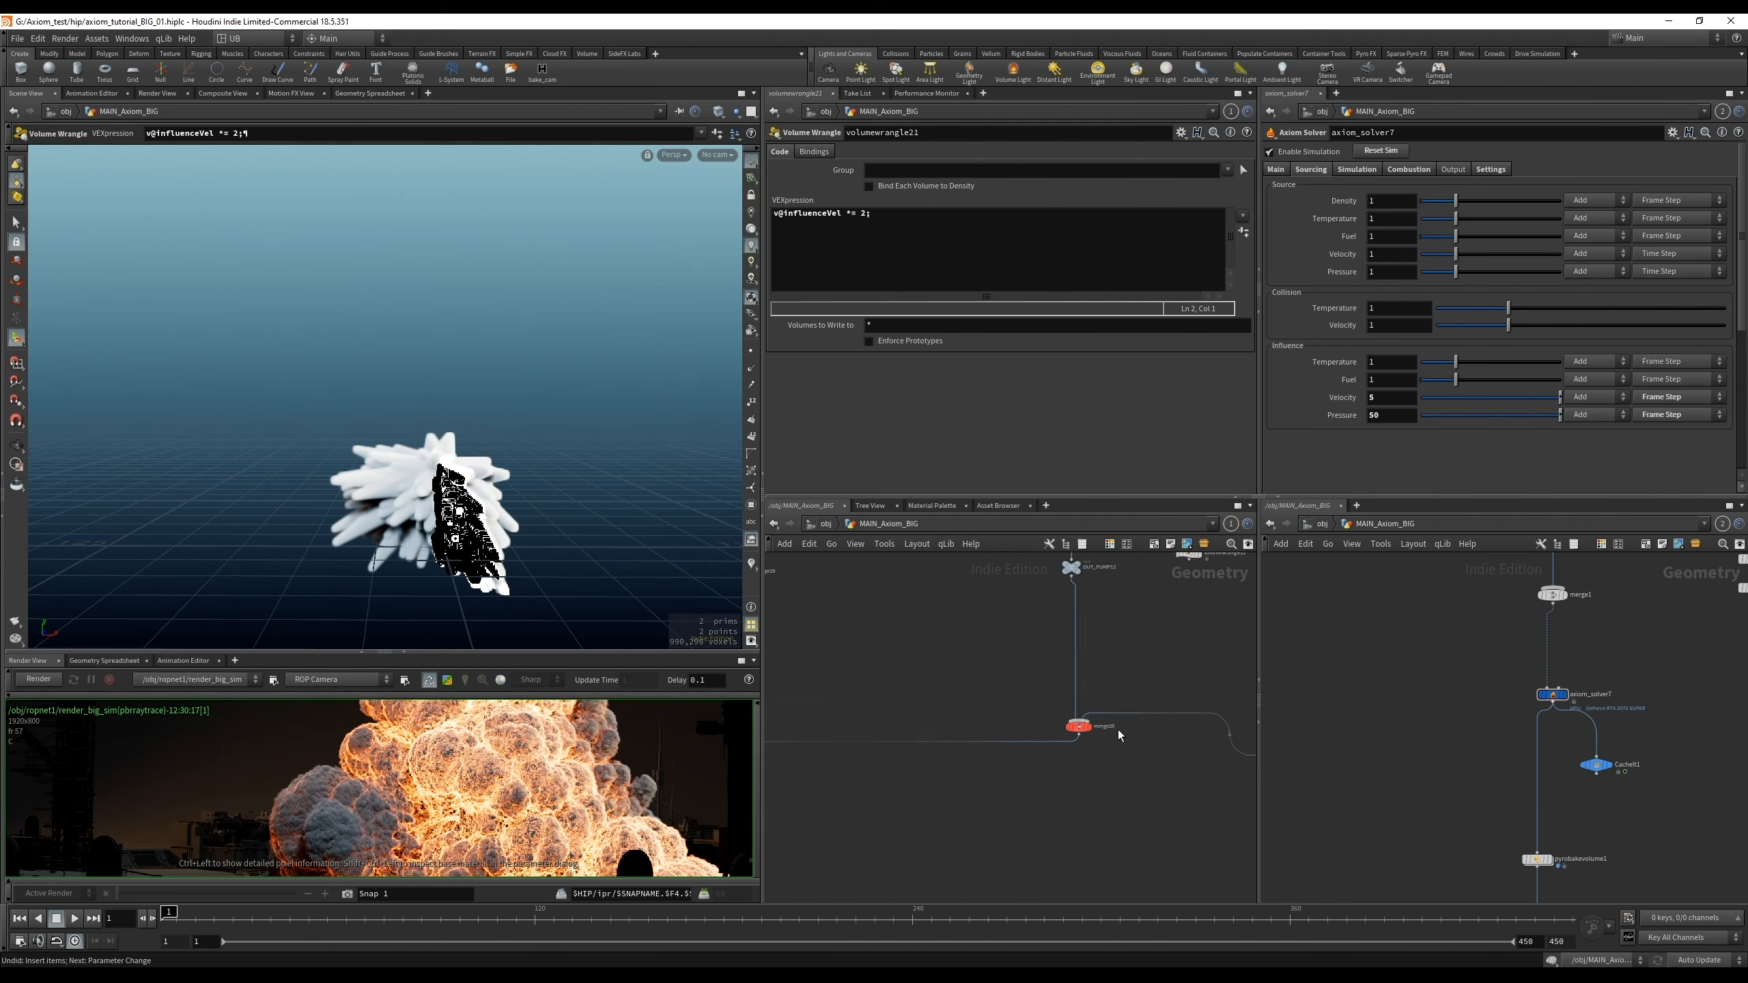
{"action": "left_click", "coordinate": [1081, 741]}
{"action": "middle_click_drag", "start_coordinate": [861, 826], "coordinate": [1341, 737]}
Display axiom_solver7 and play the simulation to frame 29, pausing along the way
{"action": "left_click", "coordinate": [889, 736]}
{"action": "middle_click_drag", "start_coordinate": [944, 803], "coordinate": [1045, 614]}
{"action": "left_click_drag", "start_coordinate": [1041, 667], "coordinate": [1018, 704]}
{"action": "key", "text": "Up"}
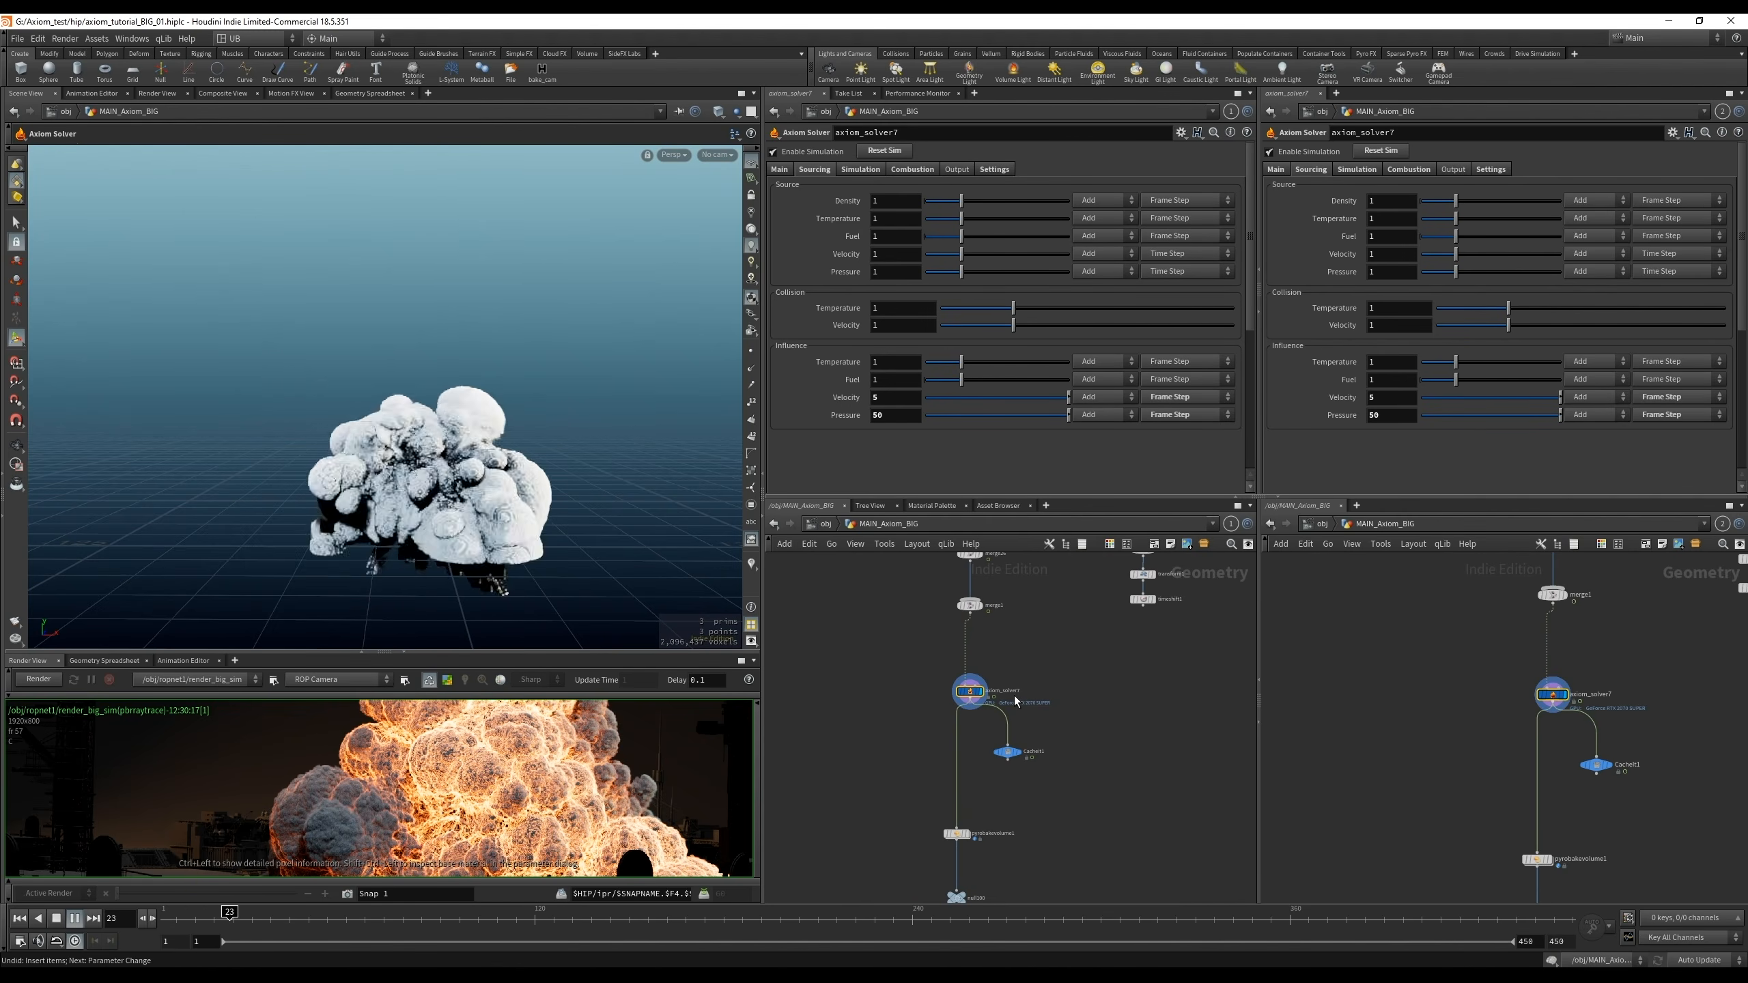
{"action": "key", "text": "Up"}
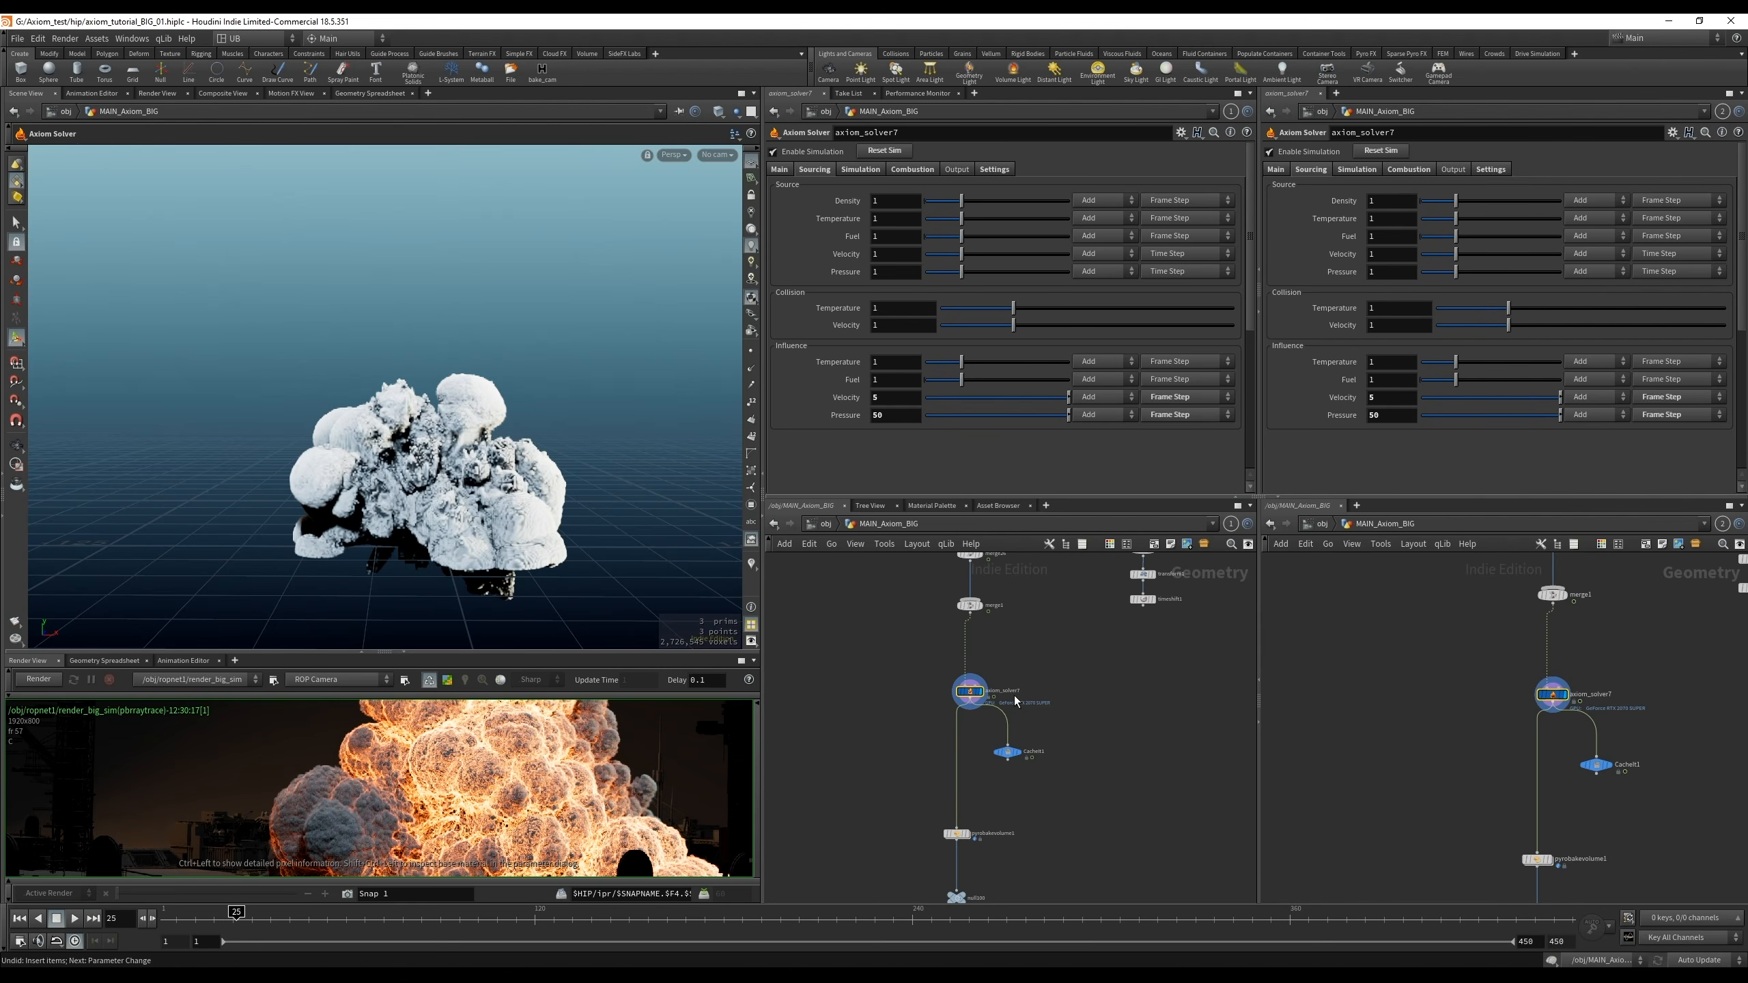
{"action": "key", "text": "Up"}
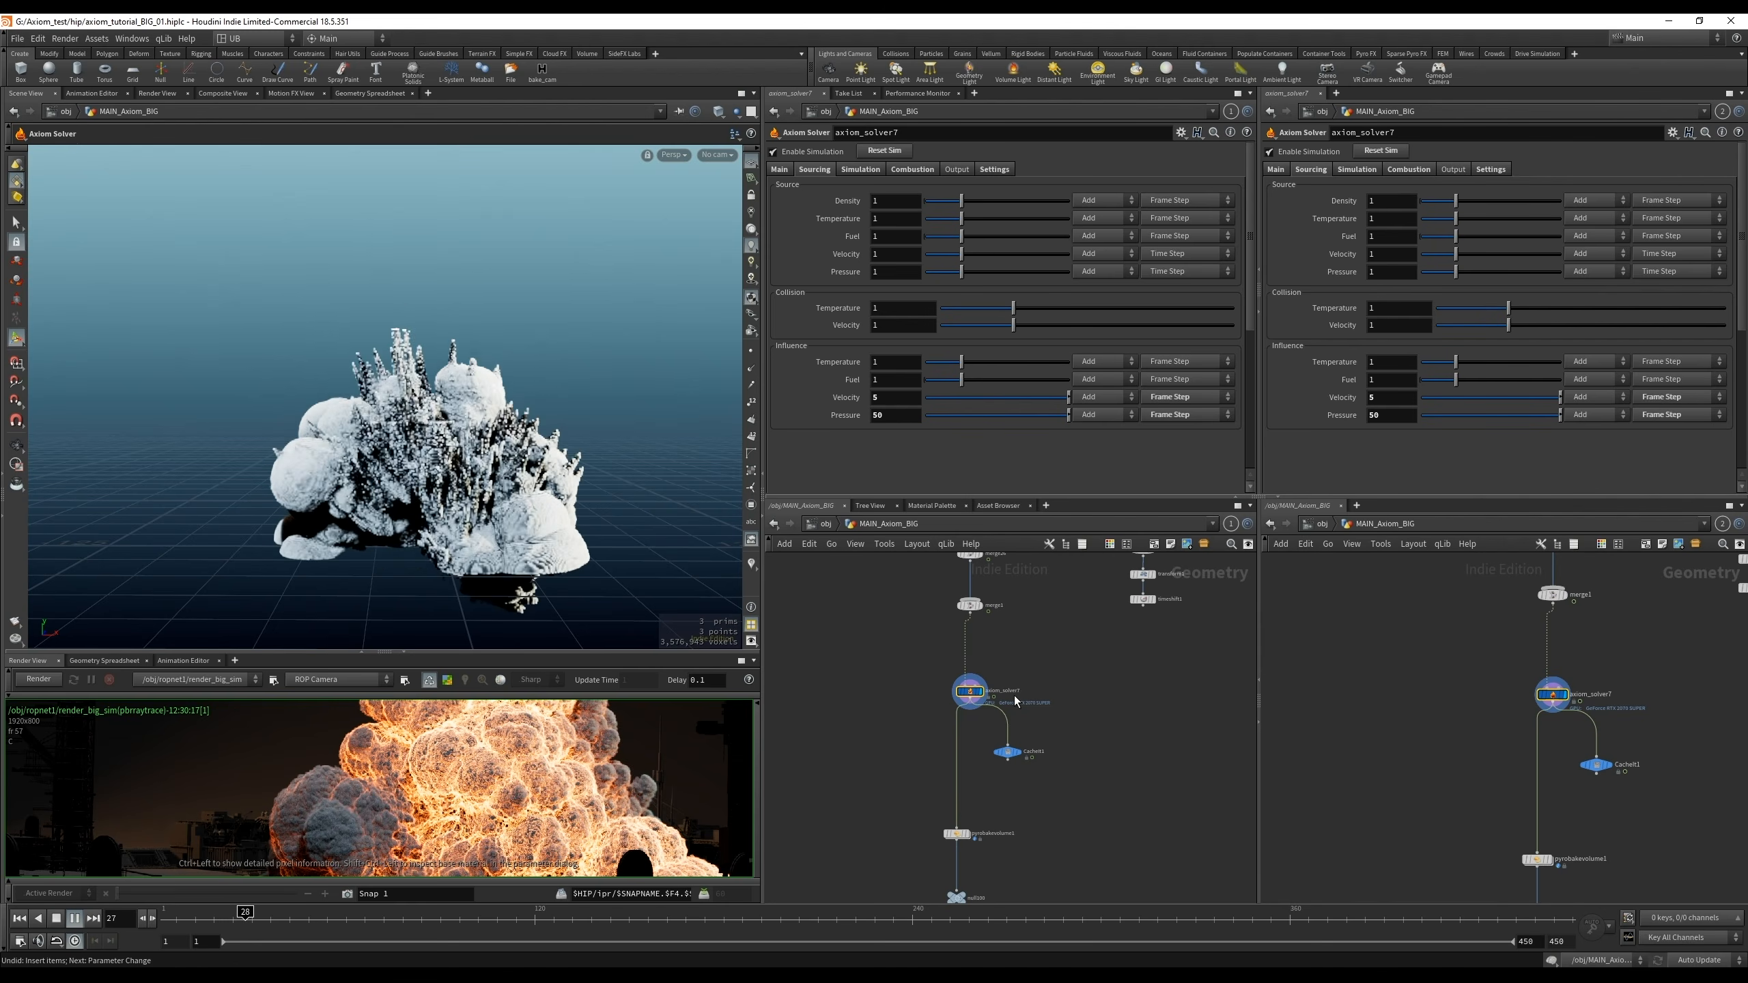
{"action": "key", "text": "Up"}
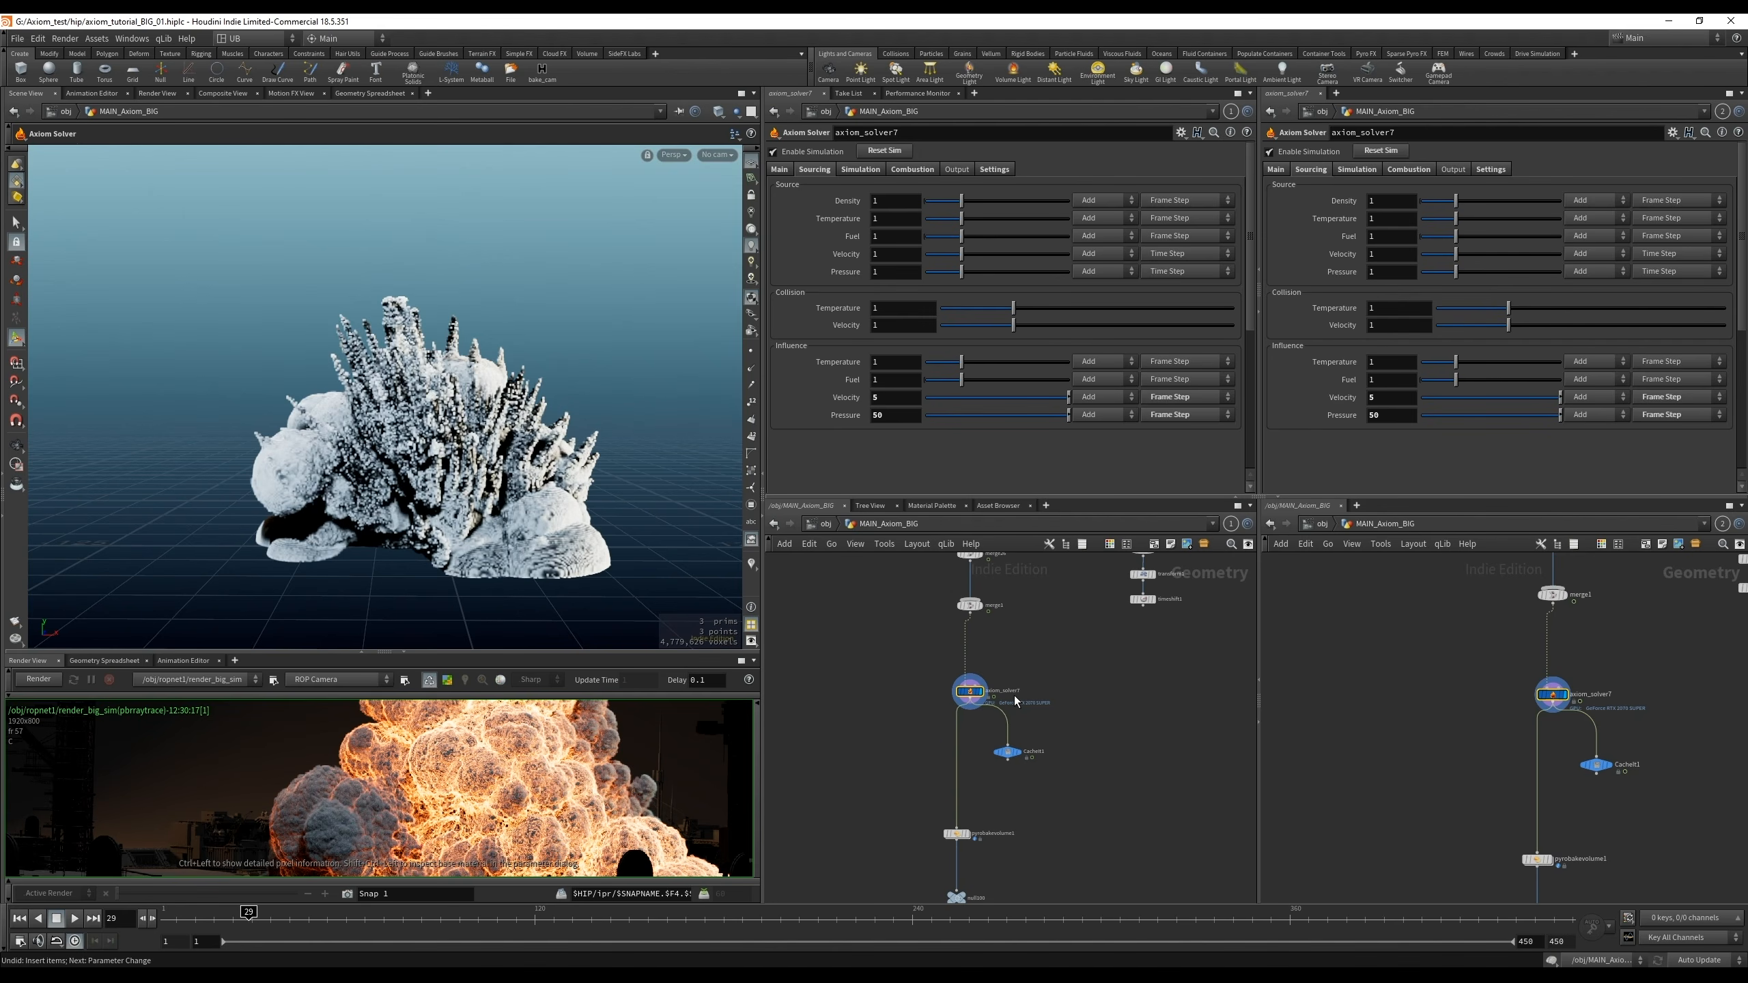
Change volumewrangle21's expression in the pump branch to v@influenceVel *= 20;
{"action": "scroll", "coordinate": [392, 574], "scroll_direction": "down", "scroll_amount": 4}
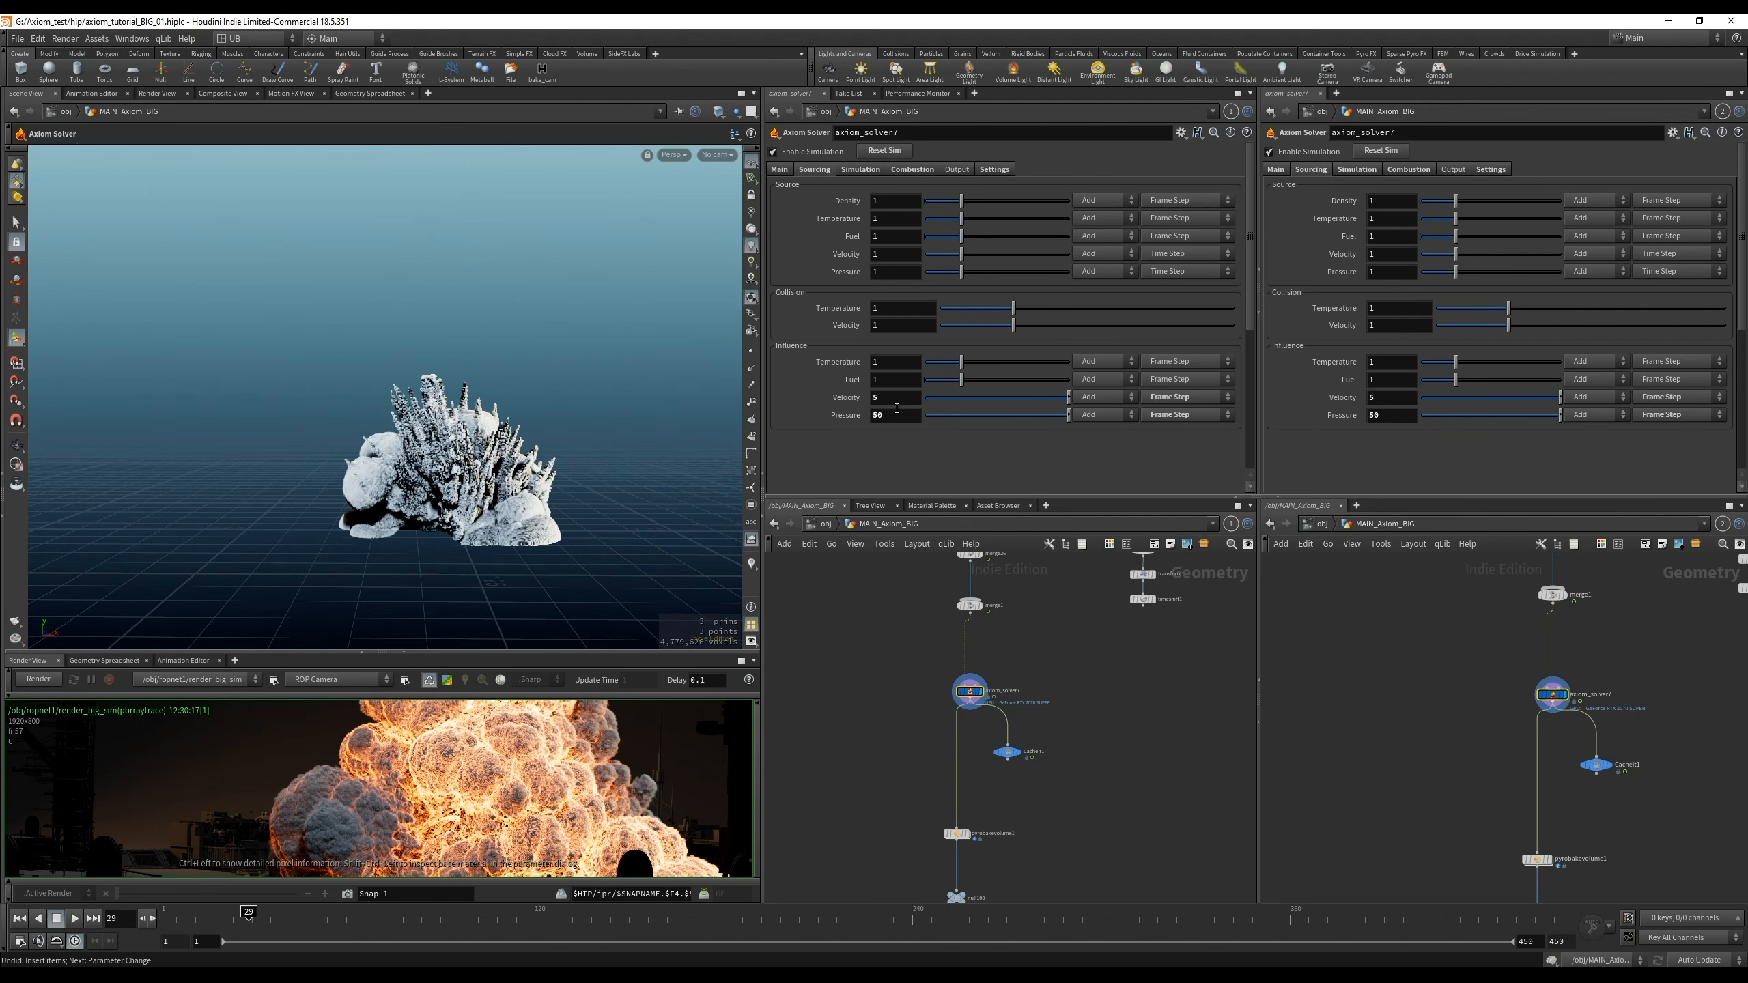
{"action": "middle_click_drag", "start_coordinate": [1089, 680], "coordinate": [990, 818]}
{"action": "scroll", "coordinate": [989, 818], "scroll_direction": "down", "scroll_amount": 5}
{"action": "middle_click_drag", "start_coordinate": [1170, 742], "coordinate": [1099, 756]}
{"action": "scroll", "coordinate": [1030, 652], "scroll_direction": "up", "scroll_amount": 5}
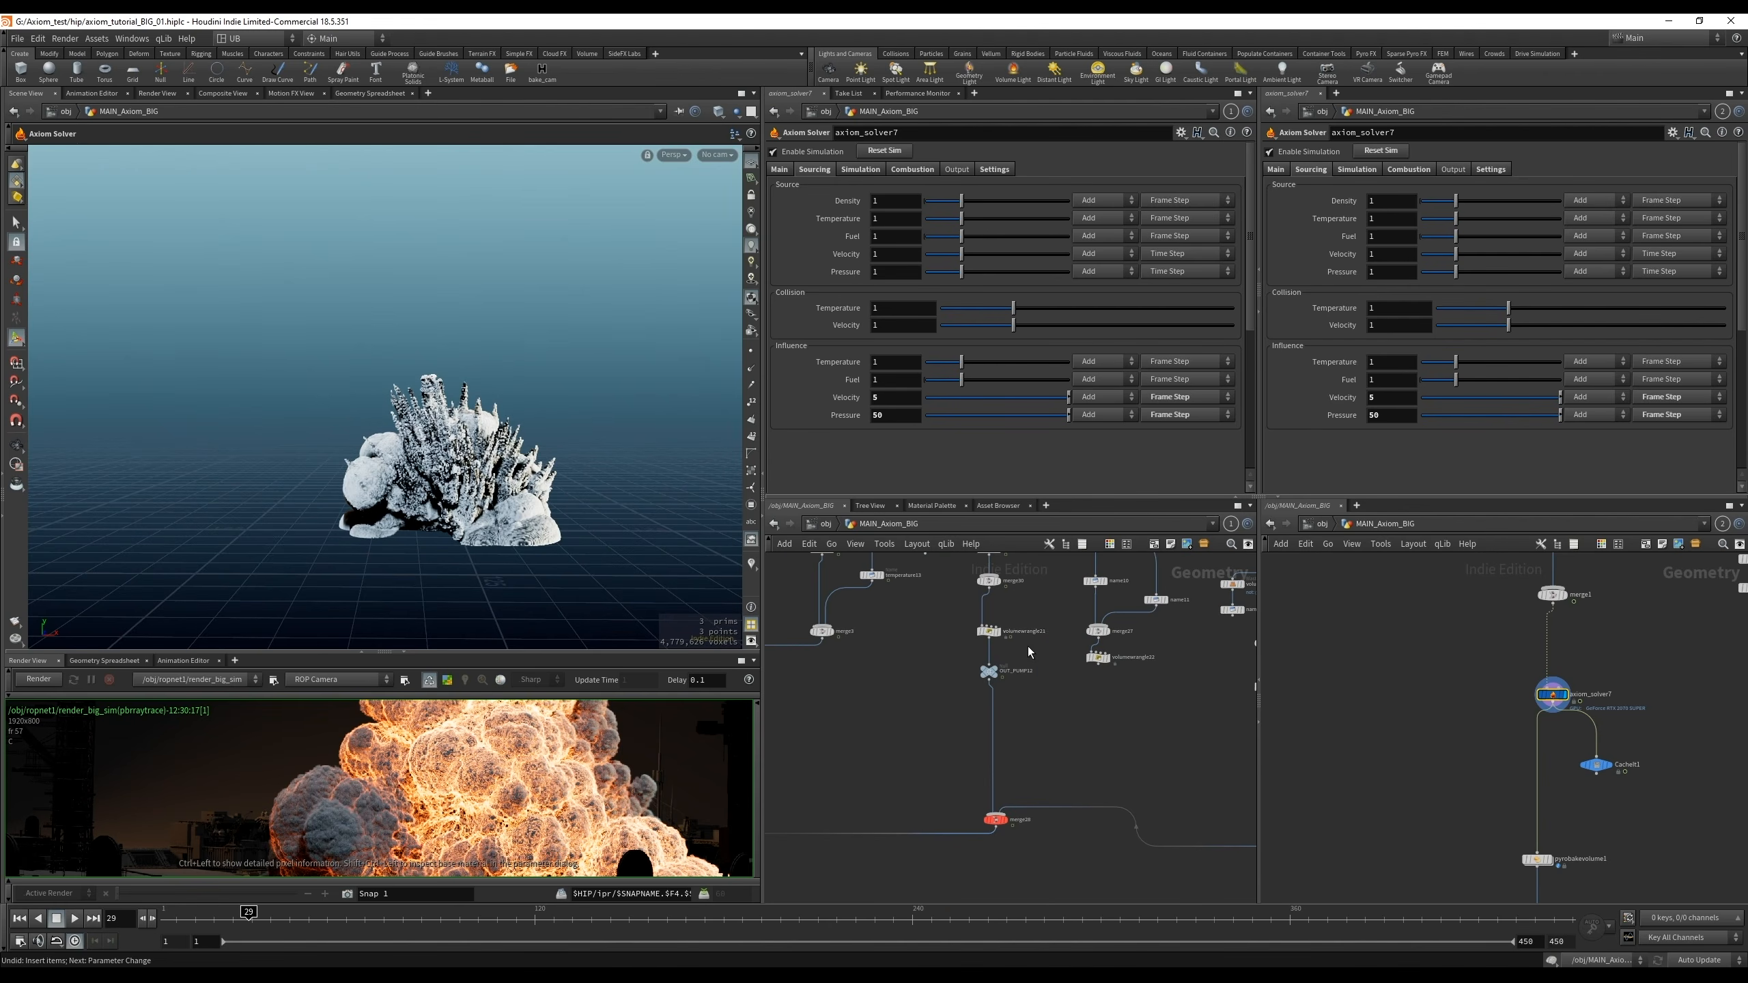
{"action": "left_click", "coordinate": [989, 632]}
{"action": "left_click_drag", "start_coordinate": [869, 215], "coordinate": [861, 215]}
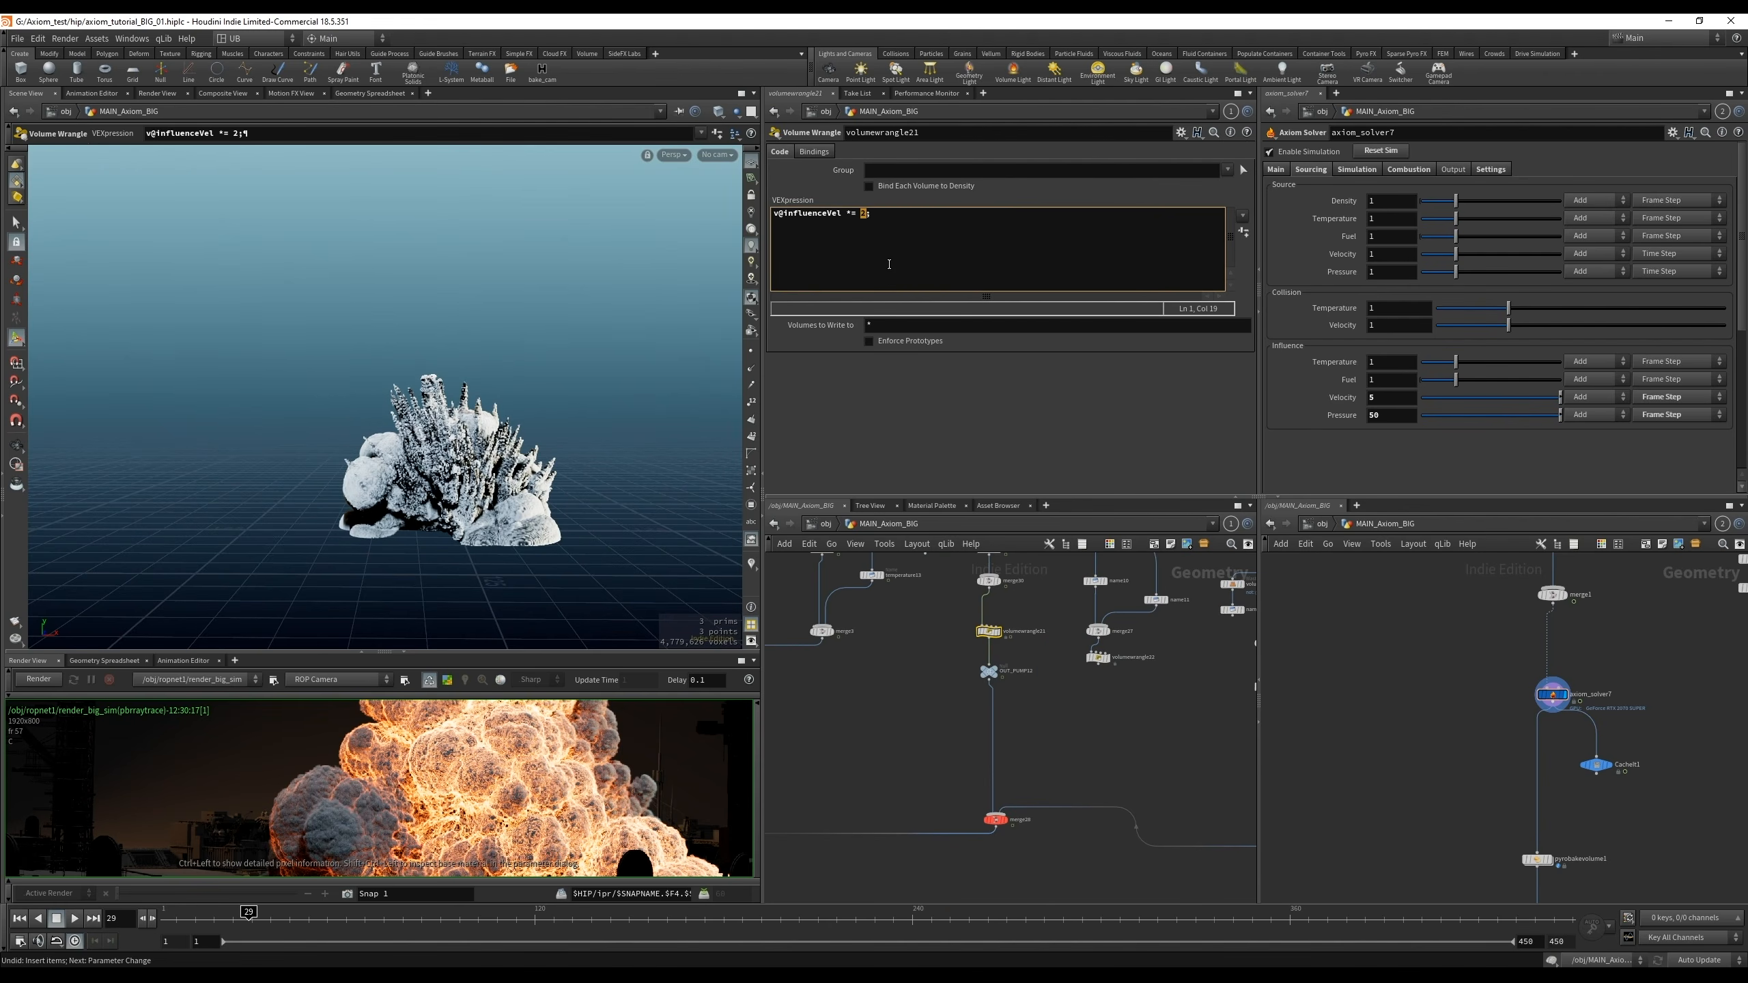
{"action": "left_click", "coordinate": [958, 760]}
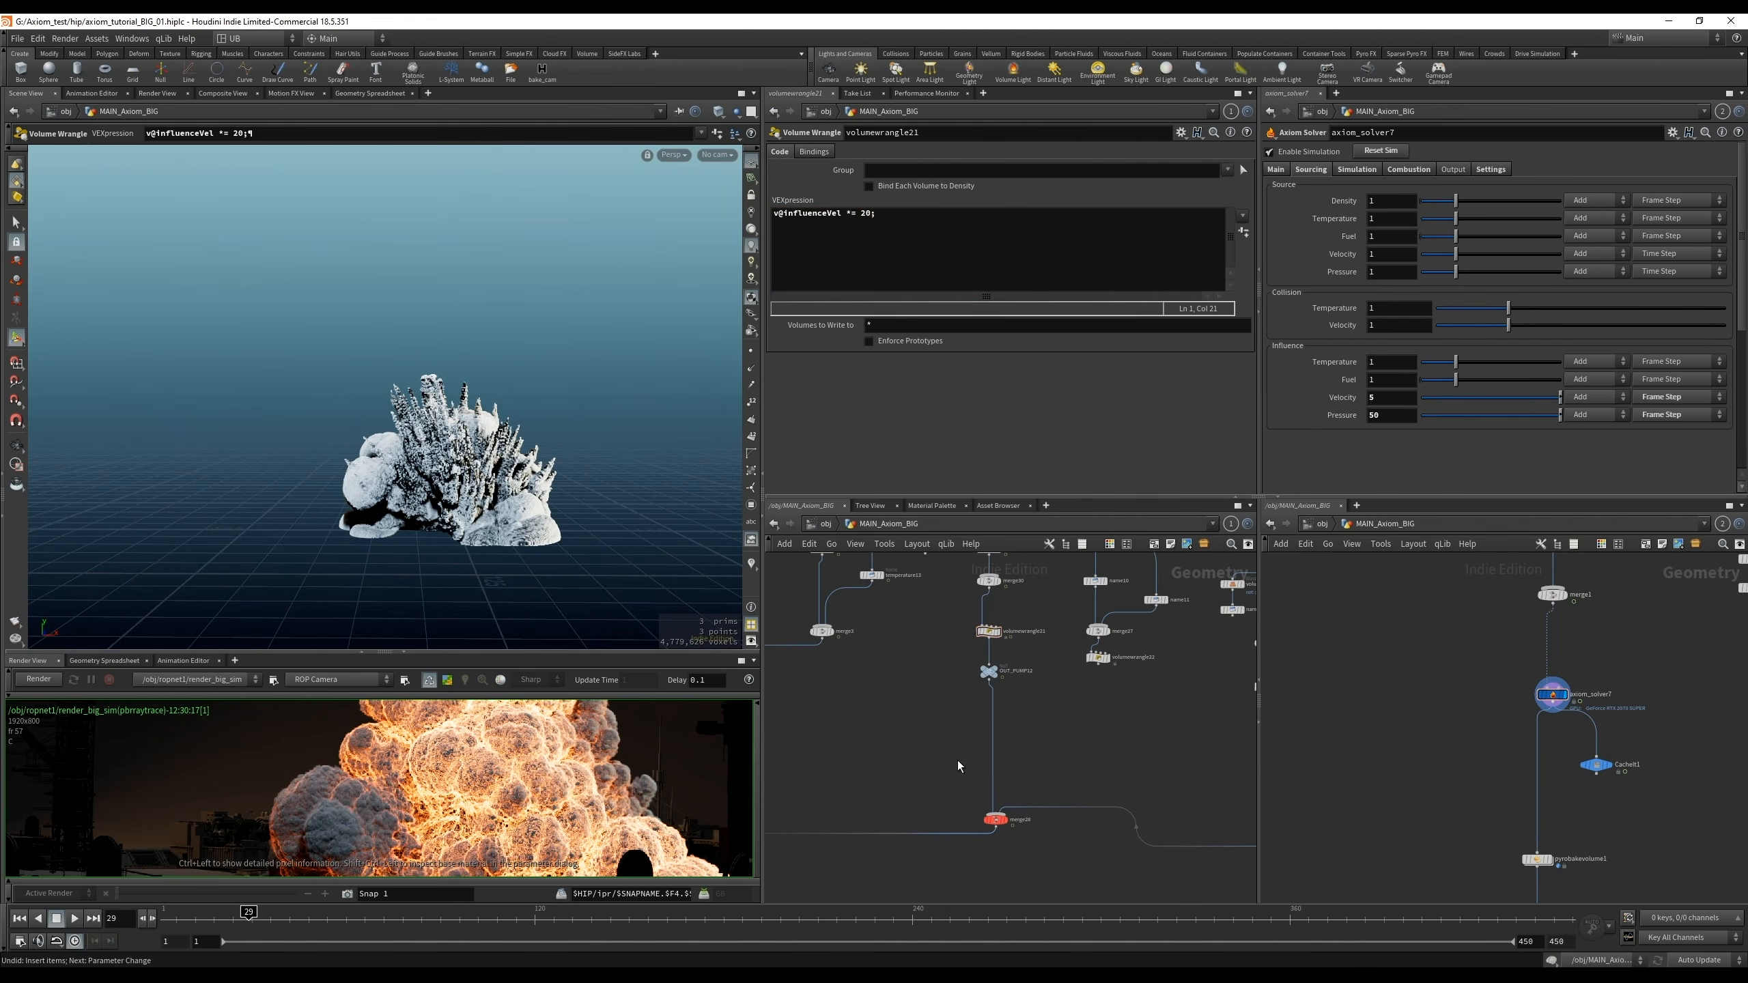
Replay the simulation from the first frame to frame 39 and view the explosion from a lower angle
{"action": "key", "text": "ctrl+Up"}
{"action": "key", "text": "Up"}
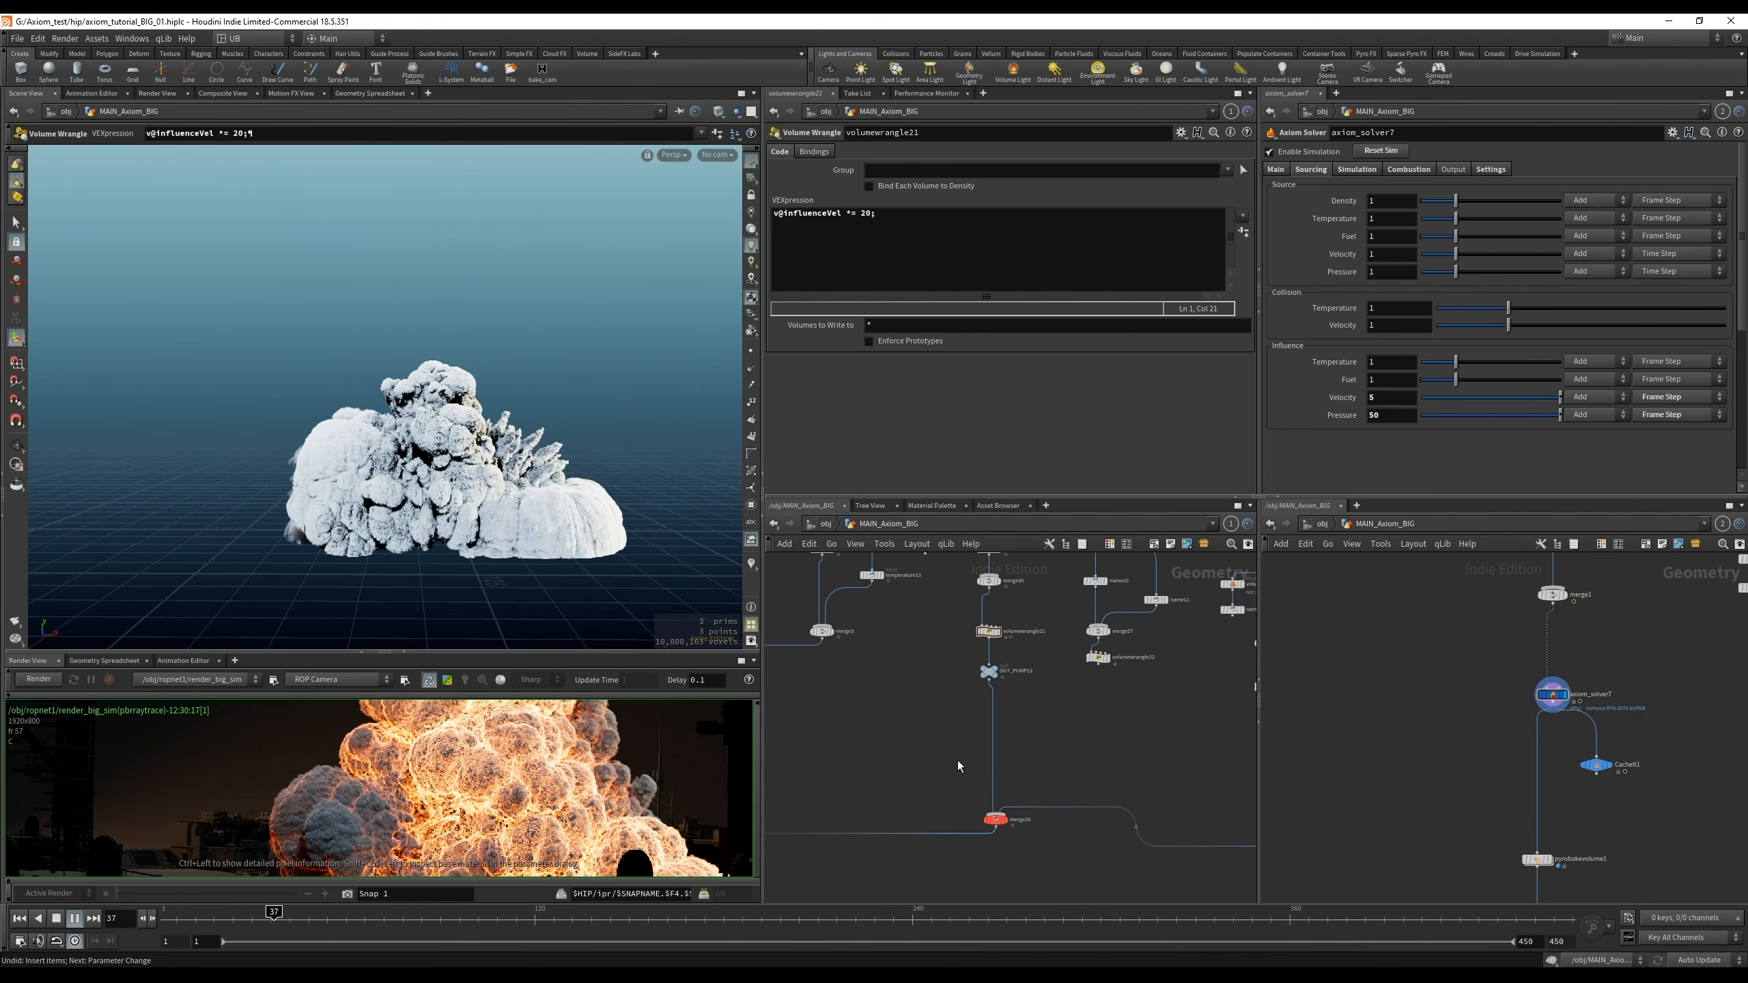
{"action": "left_click_drag", "start_coordinate": [459, 491], "coordinate": [516, 398]}
{"action": "scroll", "coordinate": [516, 398], "scroll_direction": "down", "scroll_amount": 3}
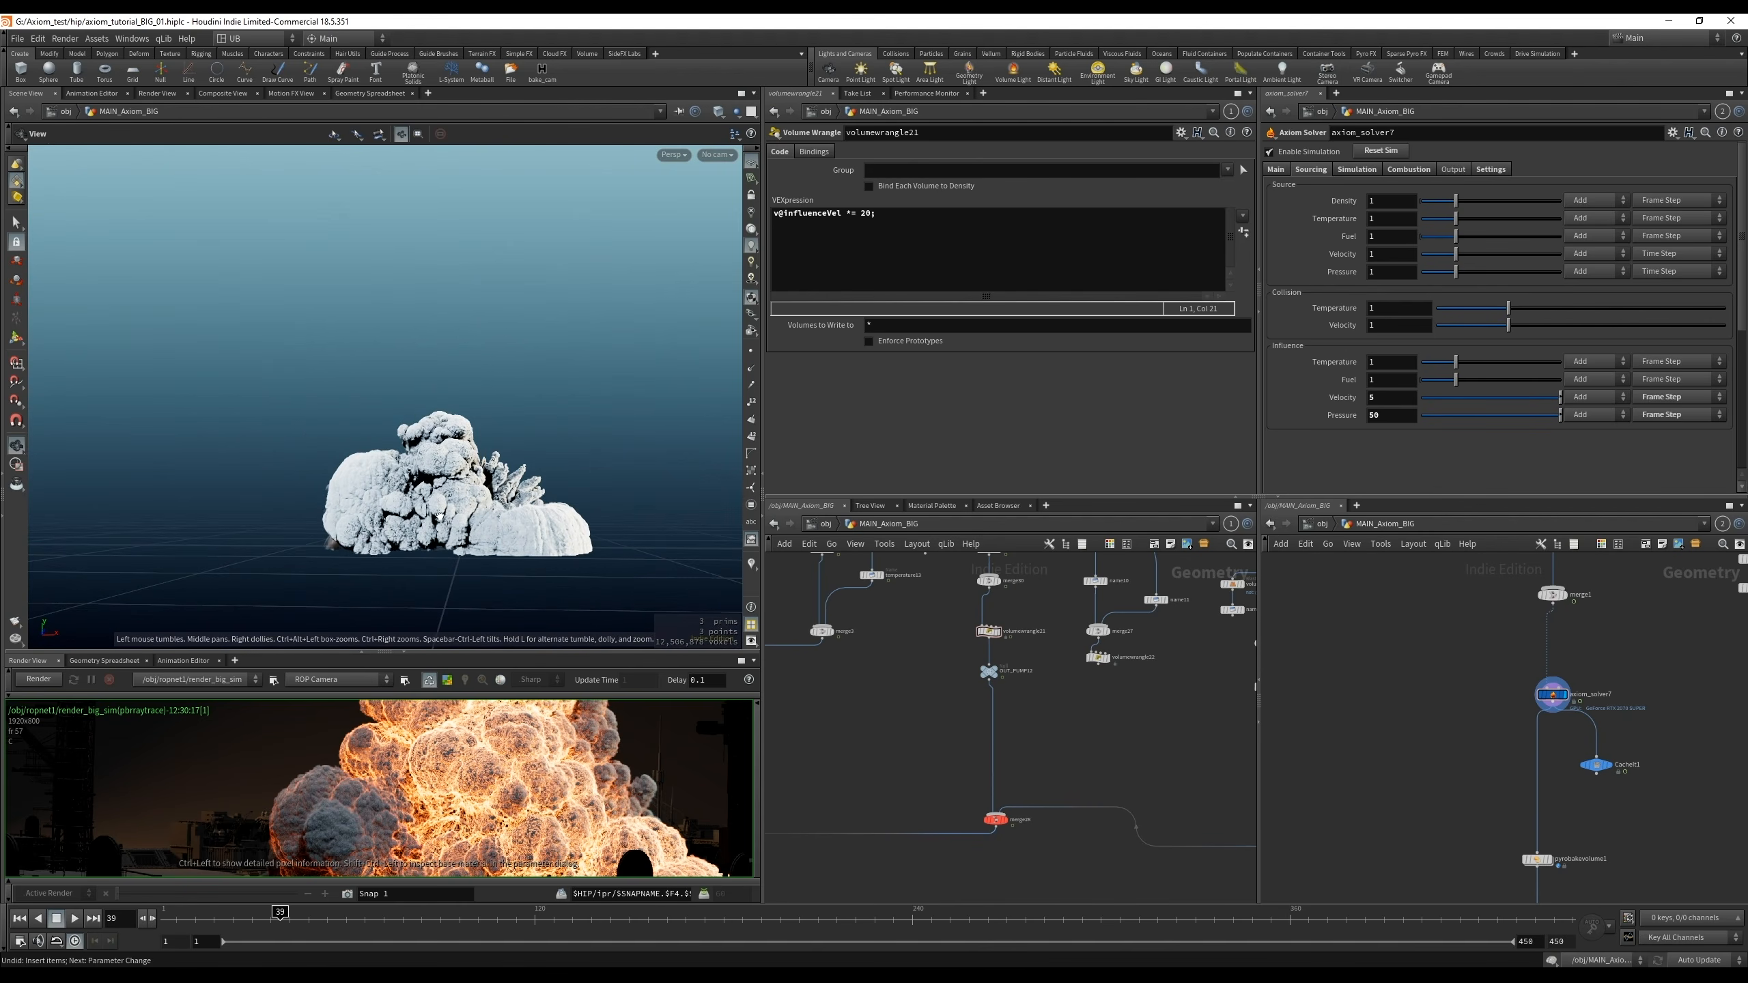
{"action": "scroll", "coordinate": [516, 398], "scroll_direction": "up", "scroll_amount": 2}
Select axiom_solver7, reframe the explosion and start a viewport flipbook of the simulation
{"action": "scroll", "coordinate": [930, 760], "scroll_direction": "down", "scroll_amount": 5}
{"action": "middle_click_drag", "start_coordinate": [861, 844], "coordinate": [1023, 749]}
{"action": "scroll", "coordinate": [936, 785], "scroll_direction": "up", "scroll_amount": 3}
{"action": "middle_click_drag", "start_coordinate": [936, 784], "coordinate": [975, 714]}
{"action": "scroll", "coordinate": [921, 732], "scroll_direction": "up", "scroll_amount": 2}
{"action": "left_click", "coordinate": [915, 726]}
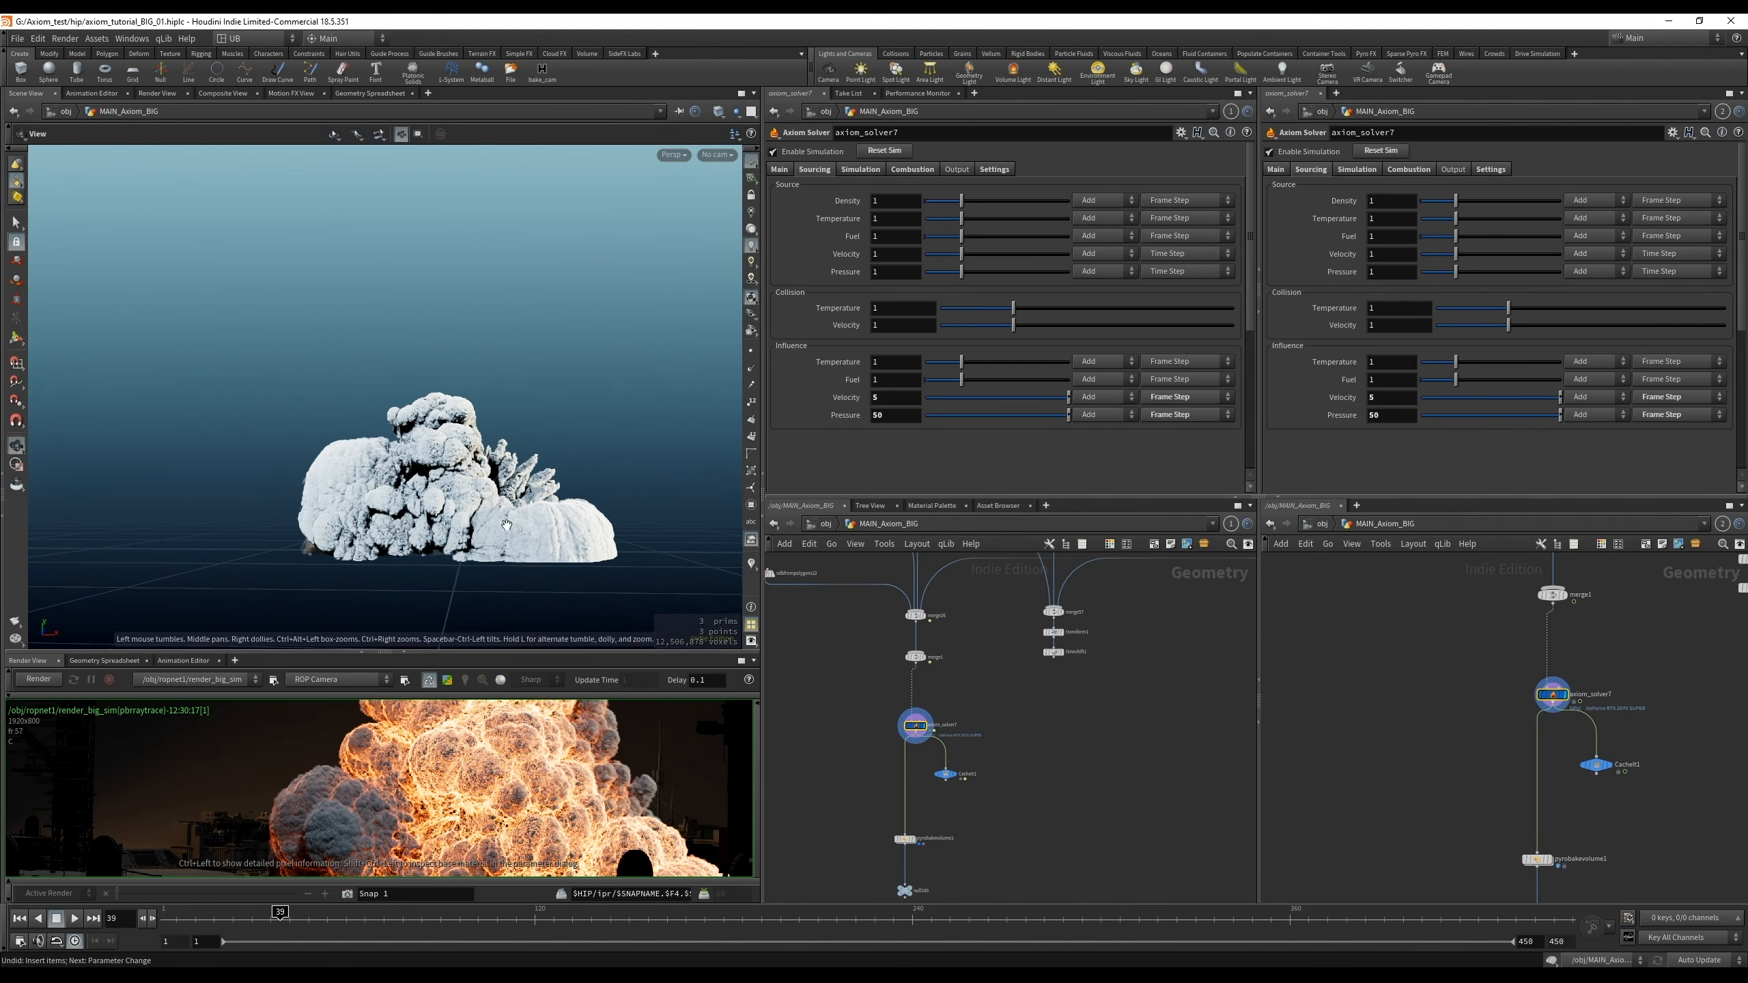
{"action": "left_click_drag", "start_coordinate": [517, 549], "coordinate": [472, 545]}
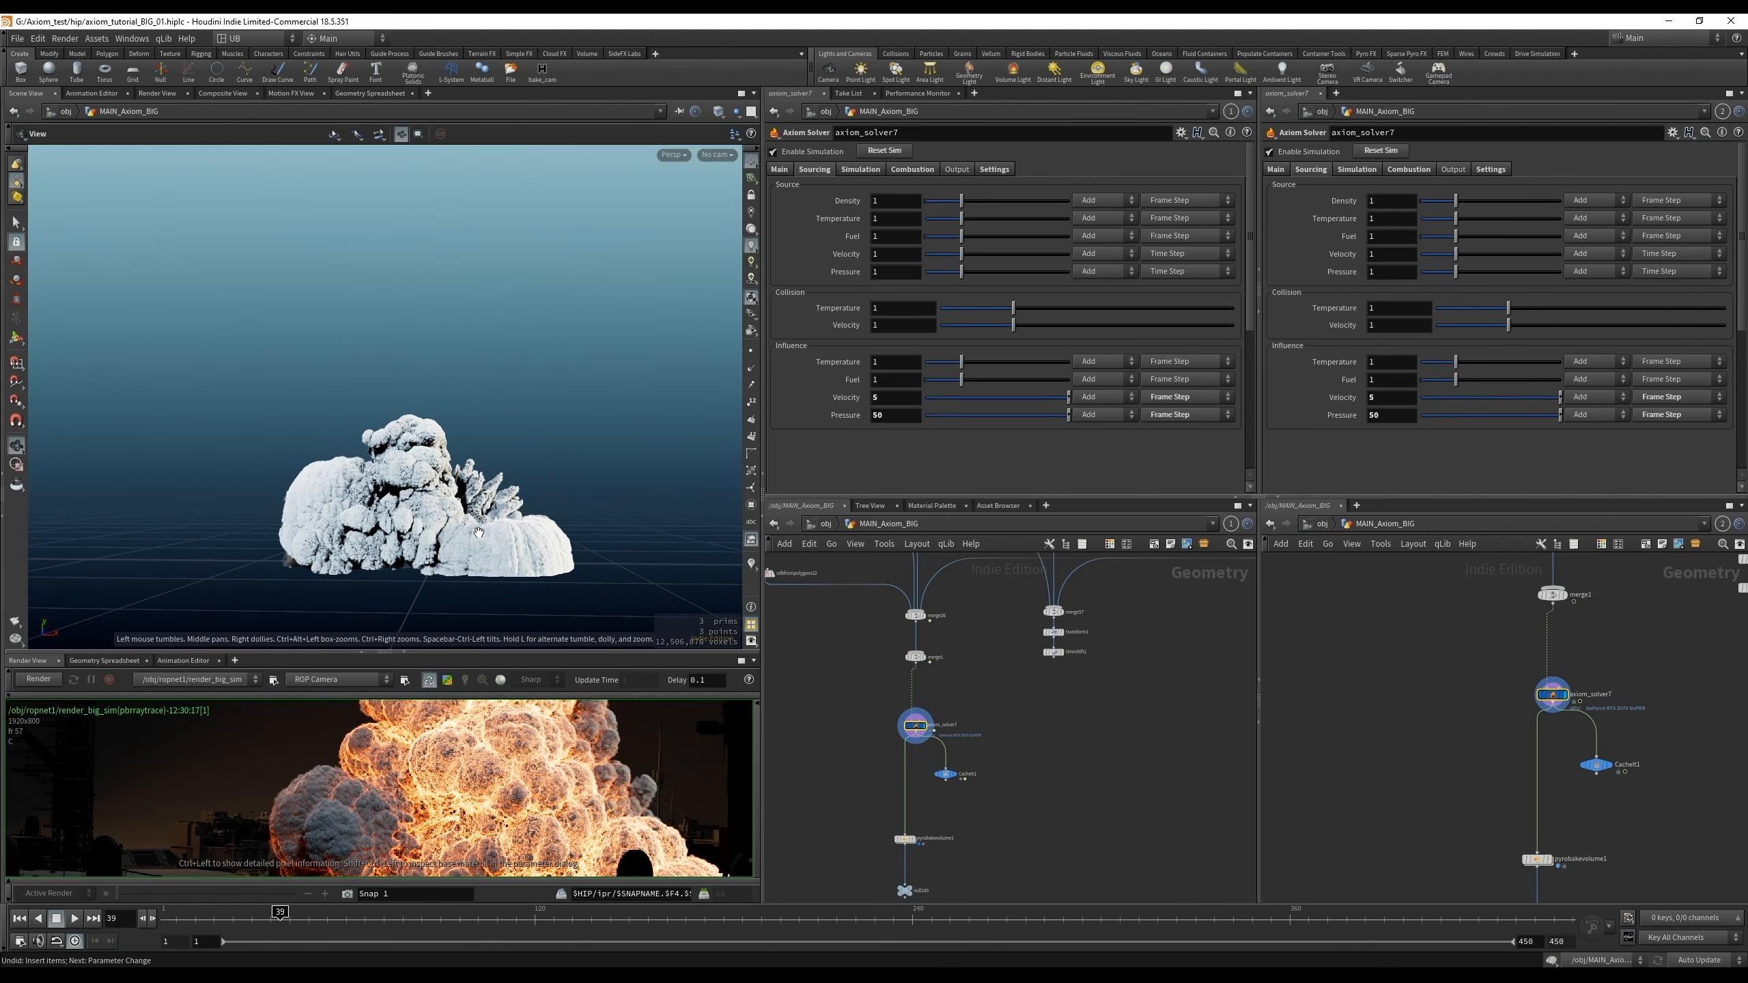
{"action": "key", "text": "alt+f"}
{"action": "left_click", "coordinate": [542, 671]}
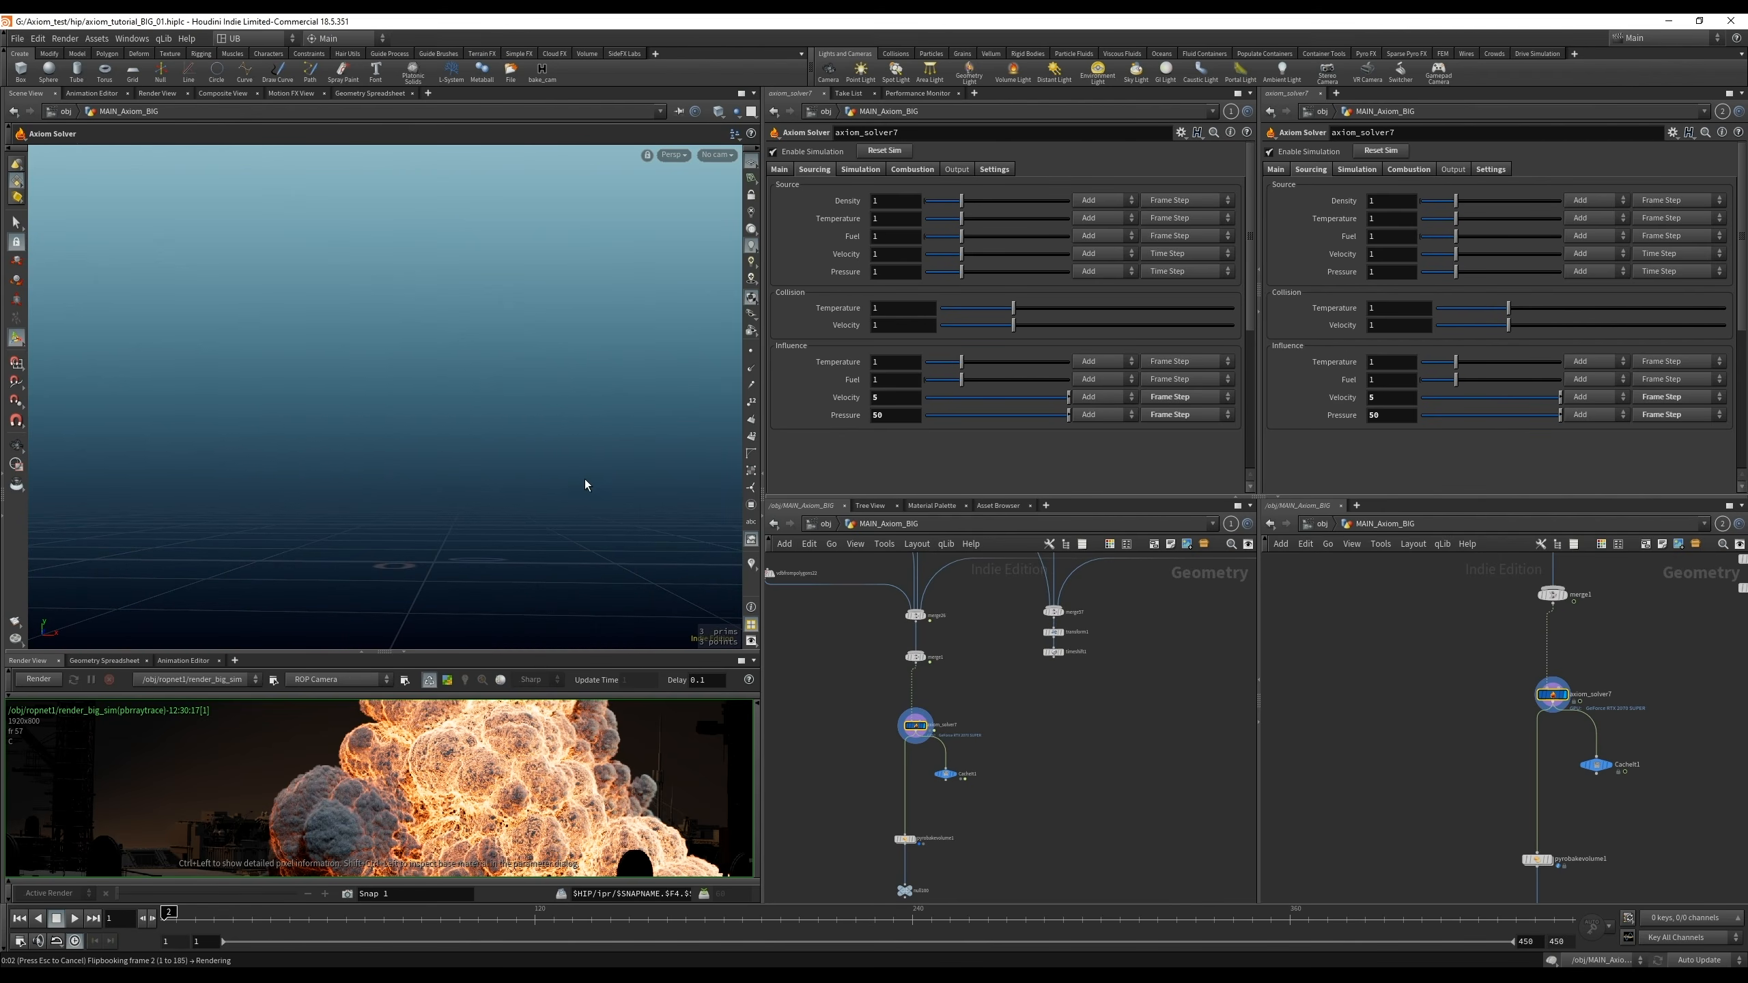
{"action": "left_click_drag", "start_coordinate": [463, 58], "coordinate": [665, 127]}
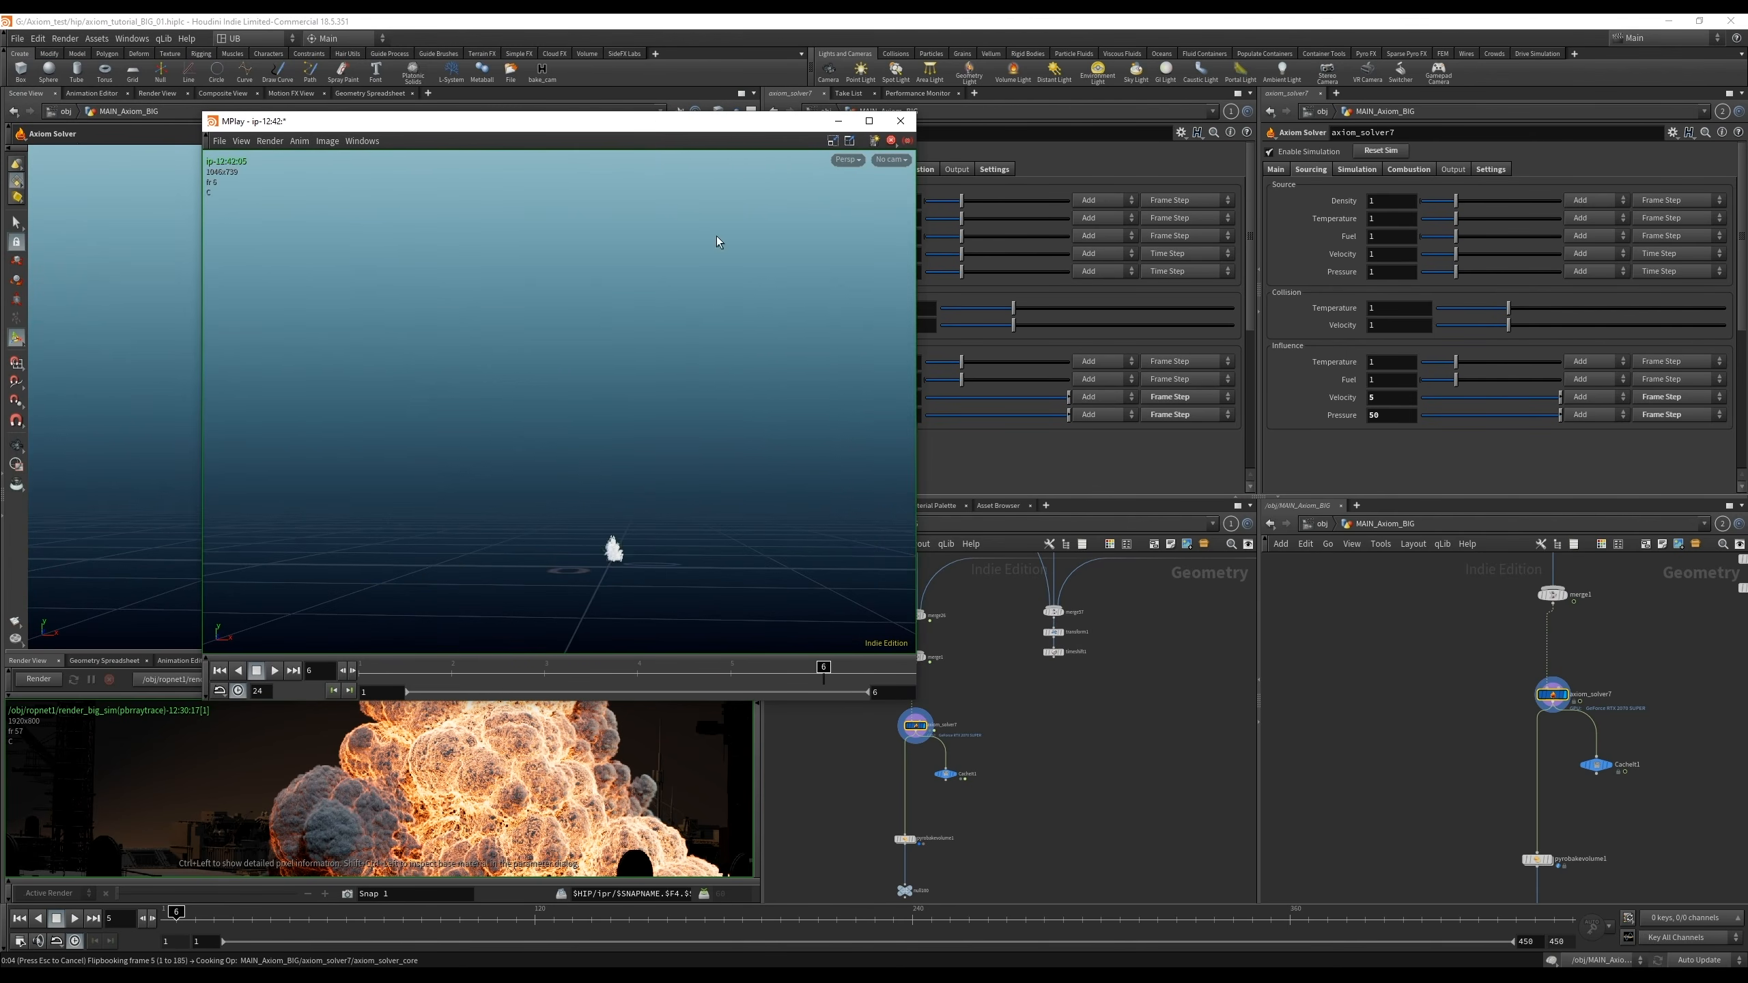
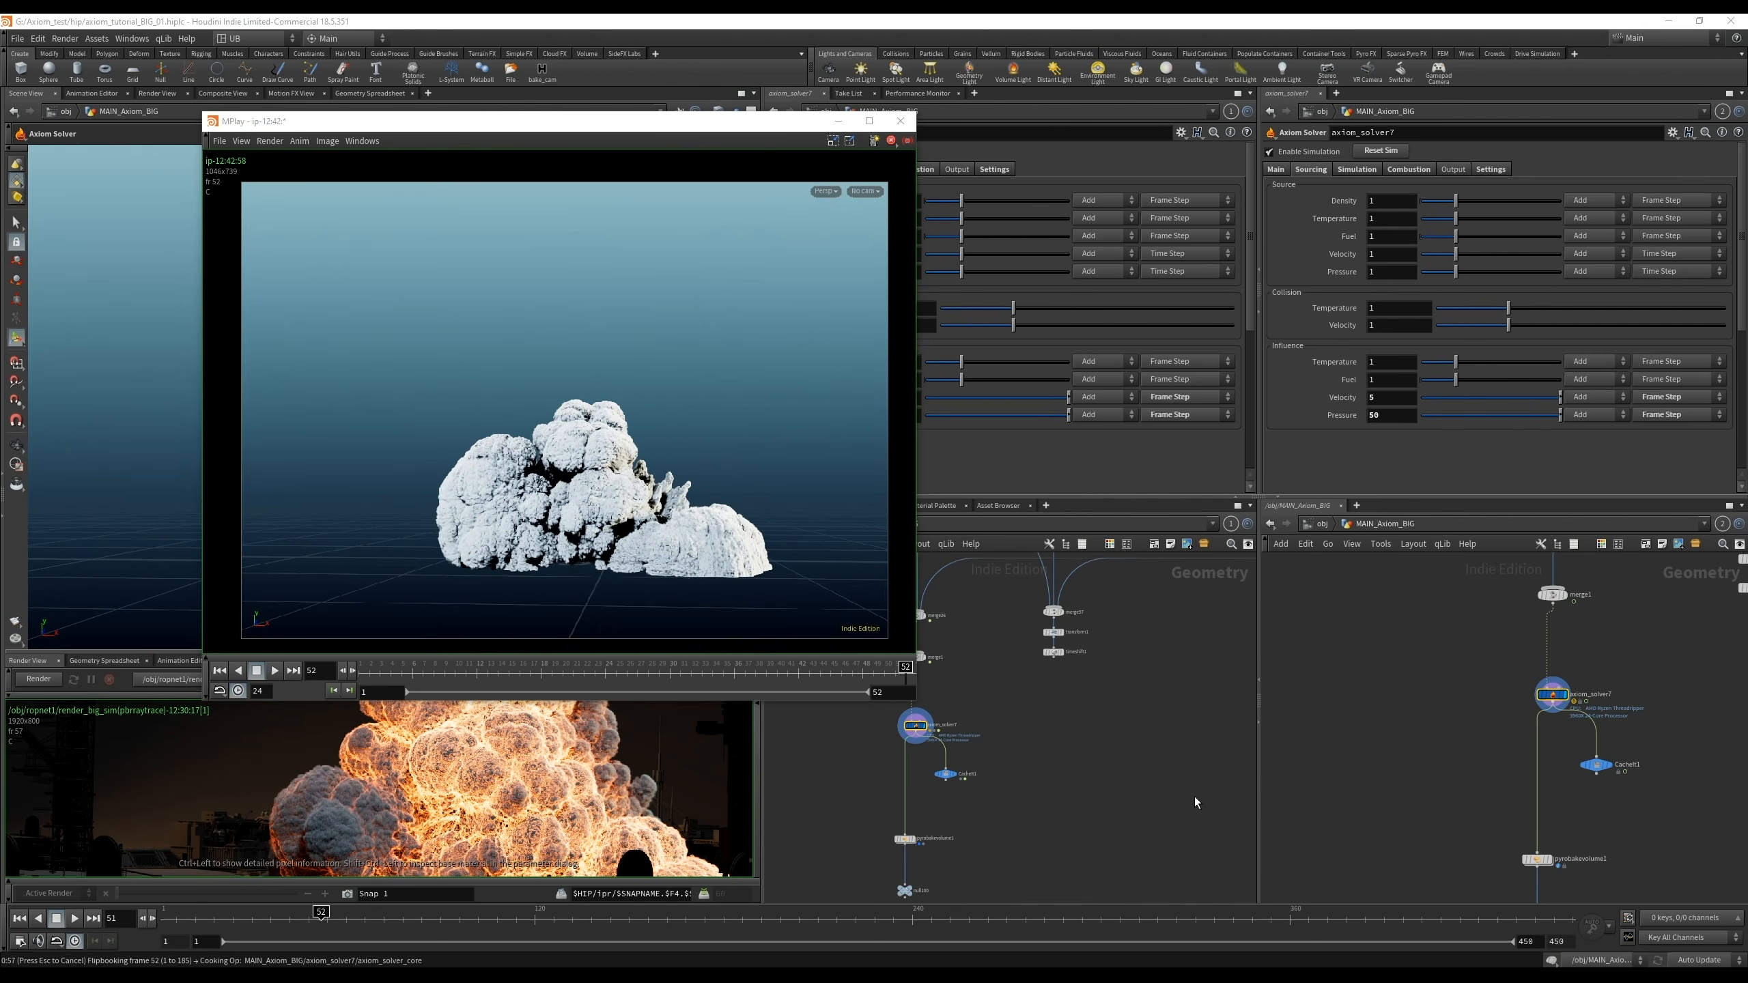
Stop the viewport flipbook, focus the network on axiom_solver7 and return the timeline to the first frame
{"action": "key", "text": "Escape"}
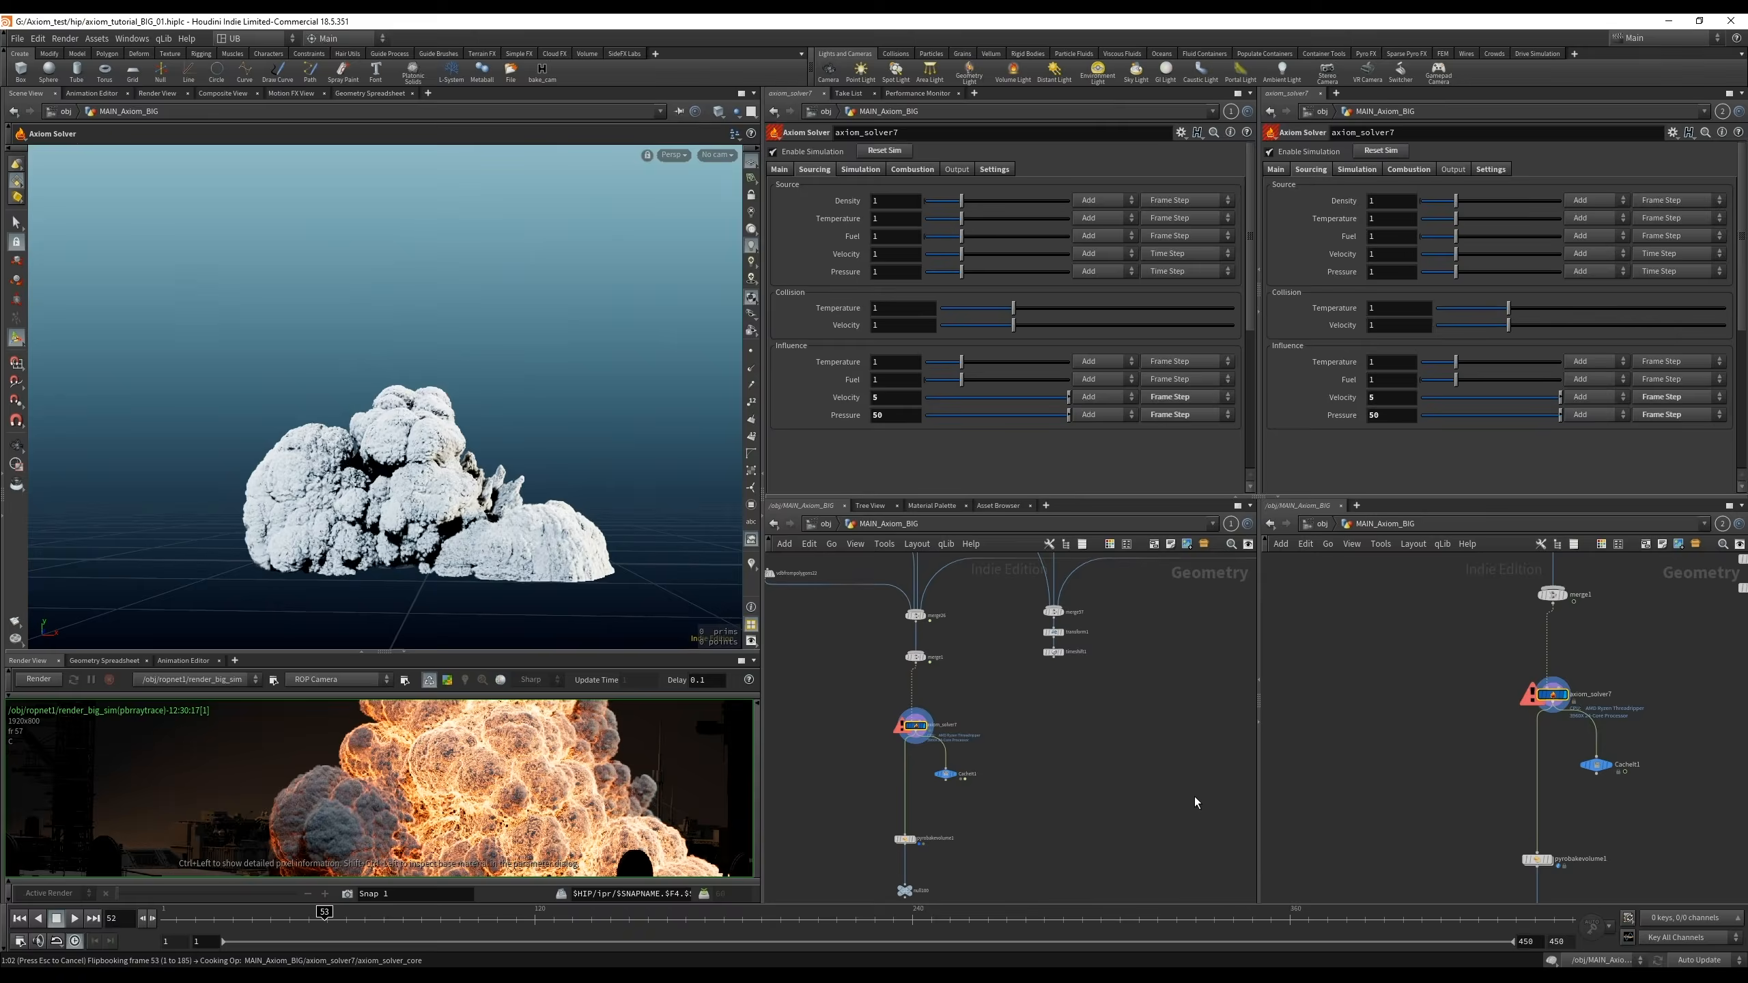
{"action": "scroll", "coordinate": [957, 703], "scroll_direction": "up", "scroll_amount": 6}
{"action": "middle_click_drag", "start_coordinate": [968, 759], "coordinate": [1054, 670]}
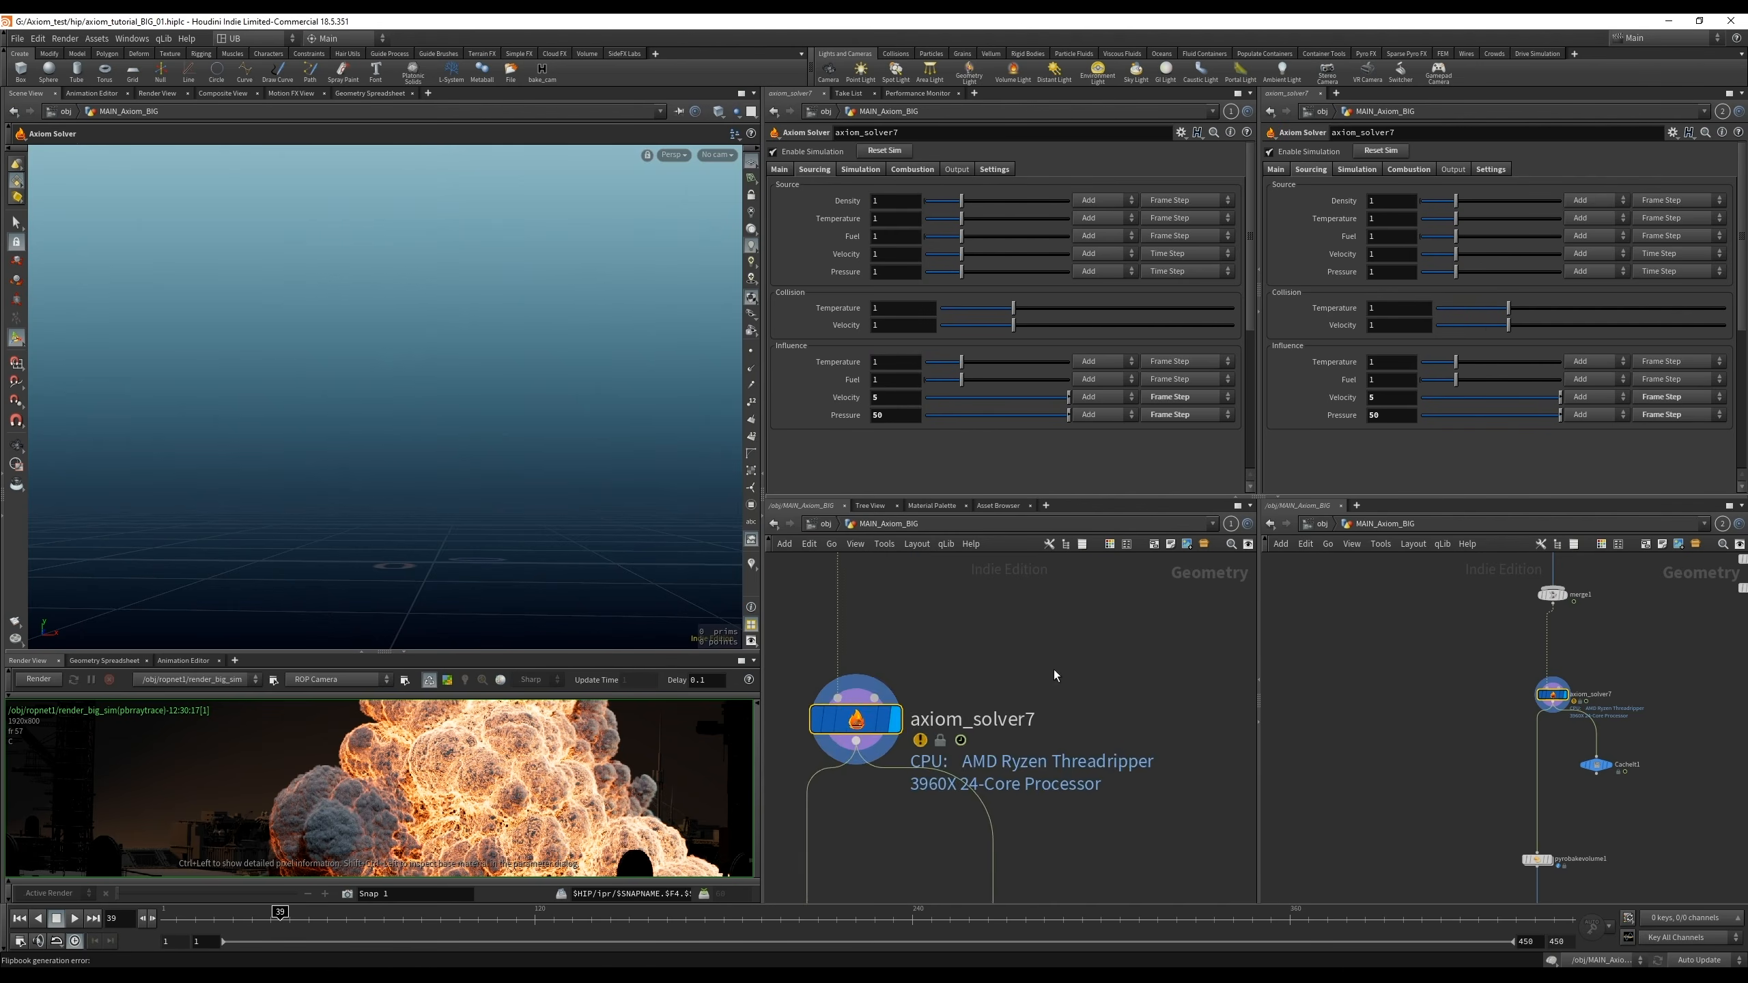
{"action": "scroll", "coordinate": [1045, 675], "scroll_direction": "down", "scroll_amount": 3}
{"action": "left_click_drag", "start_coordinate": [1032, 675], "coordinate": [876, 794]}
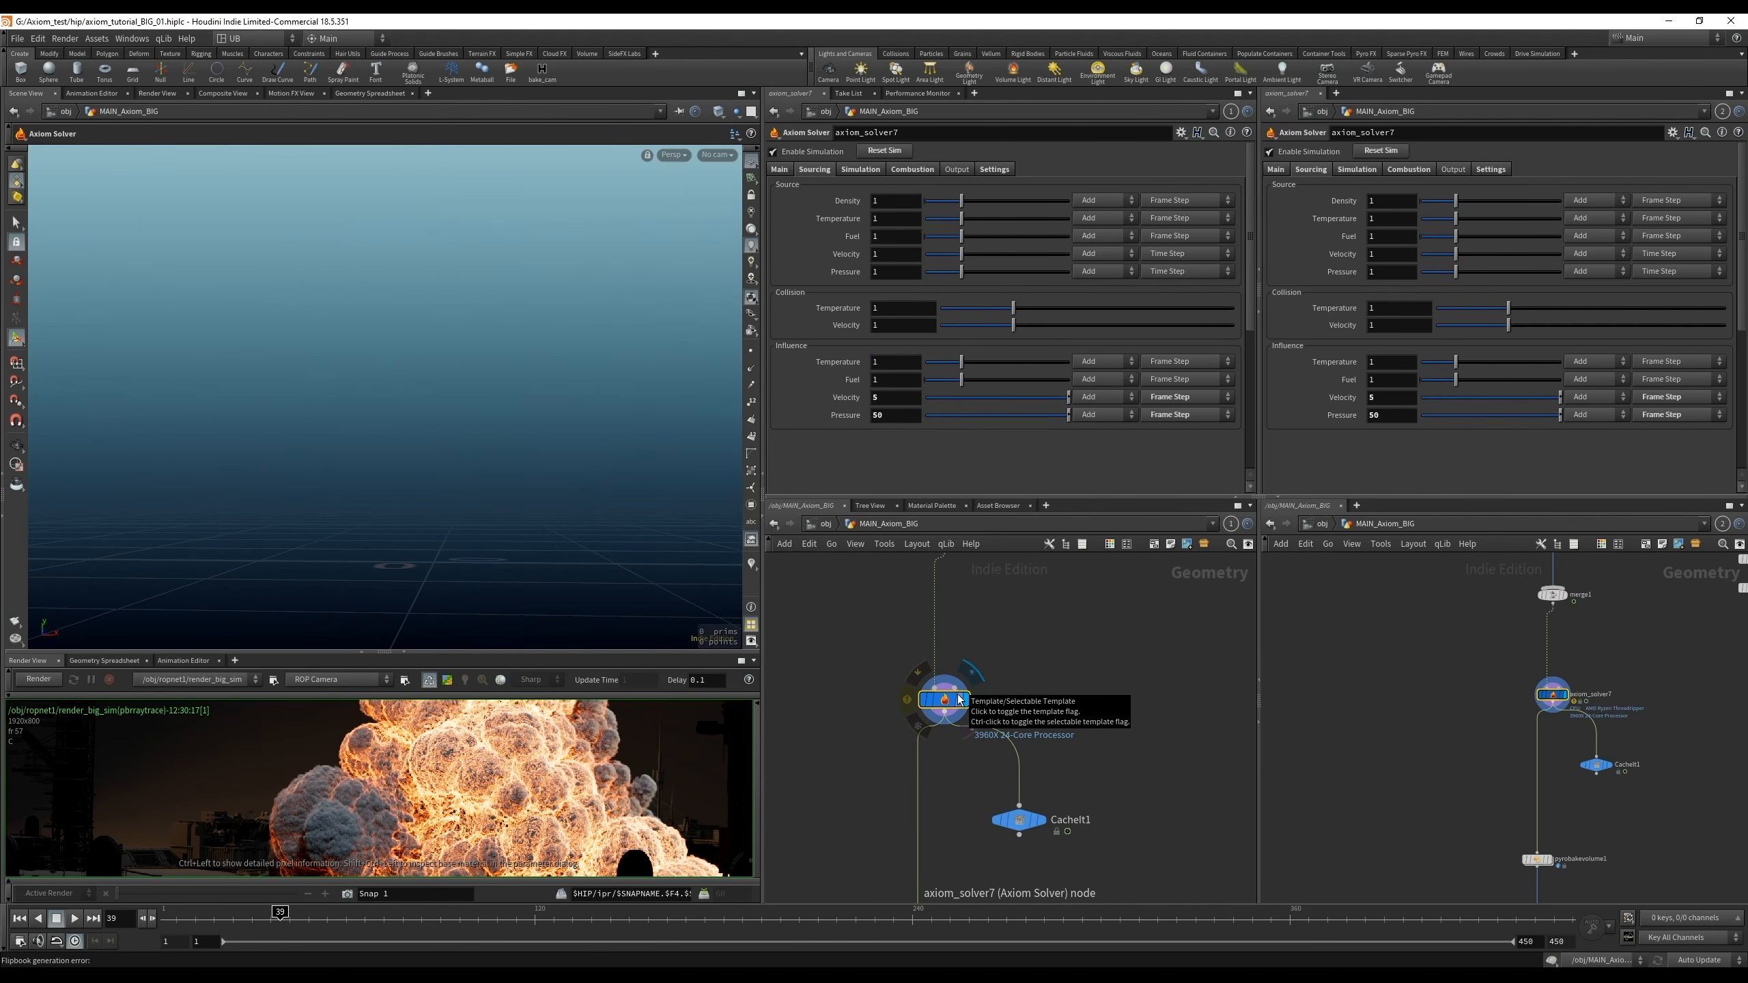
{"action": "key", "text": "ctrl+Up"}
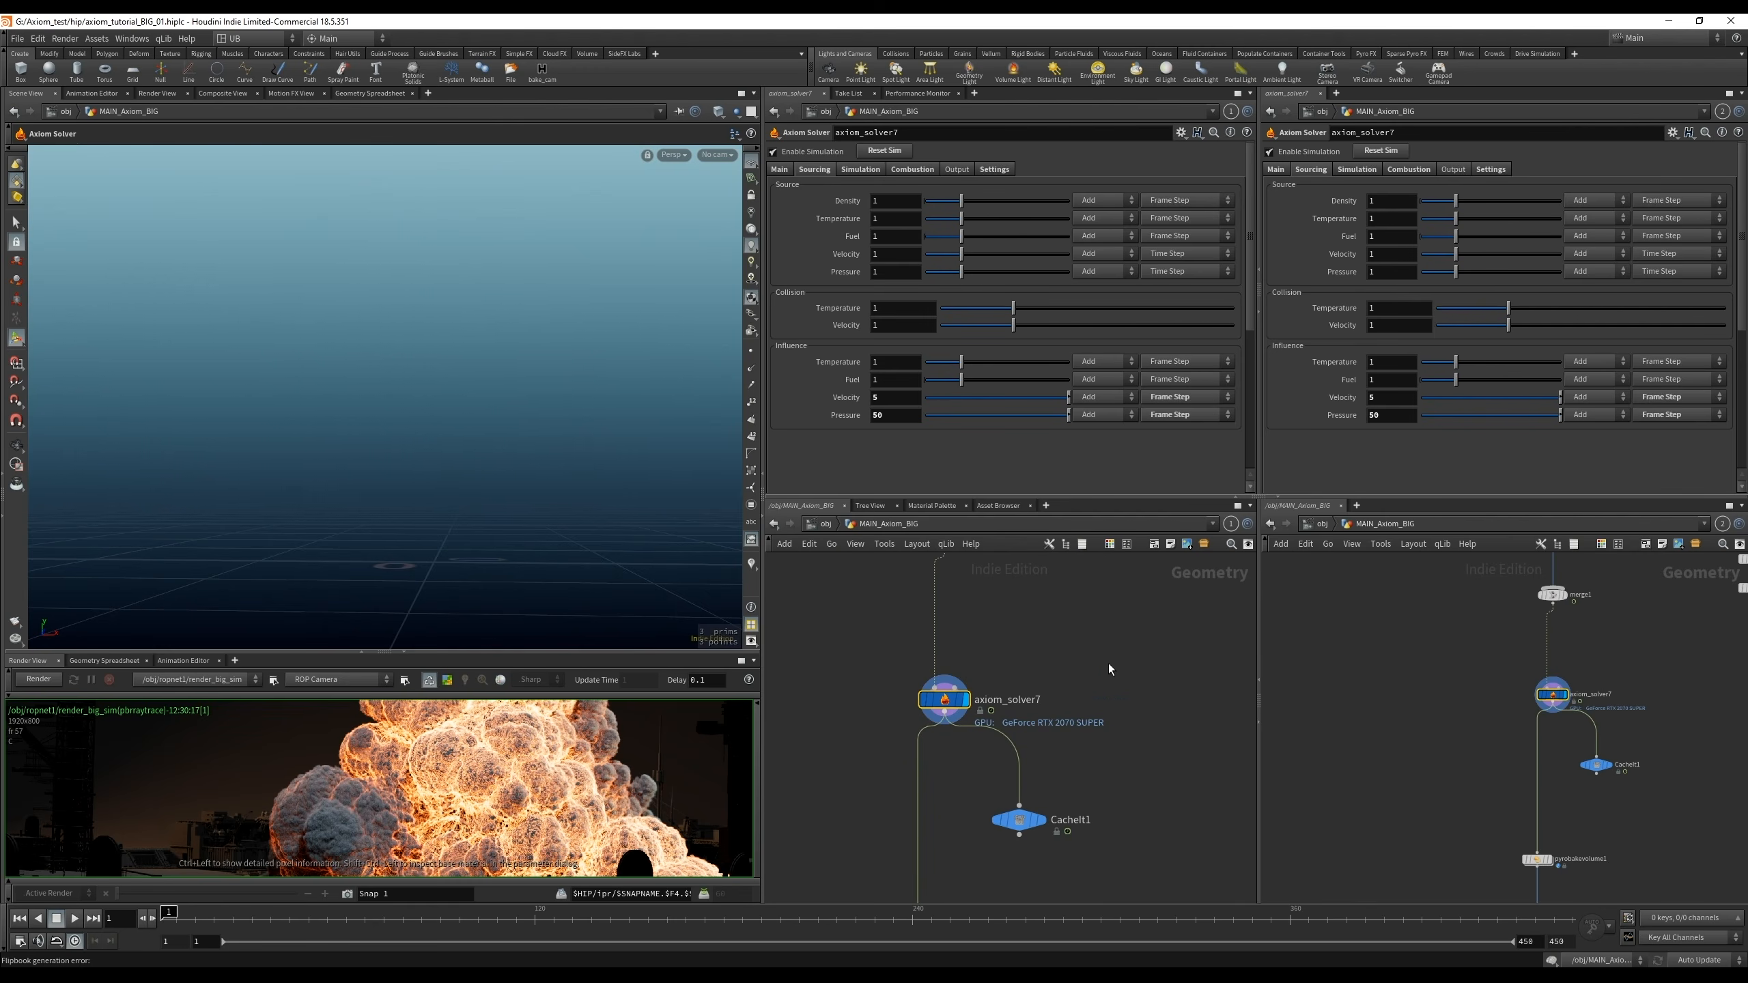
{"action": "middle_click_drag", "start_coordinate": [1106, 730], "coordinate": [1084, 733]}
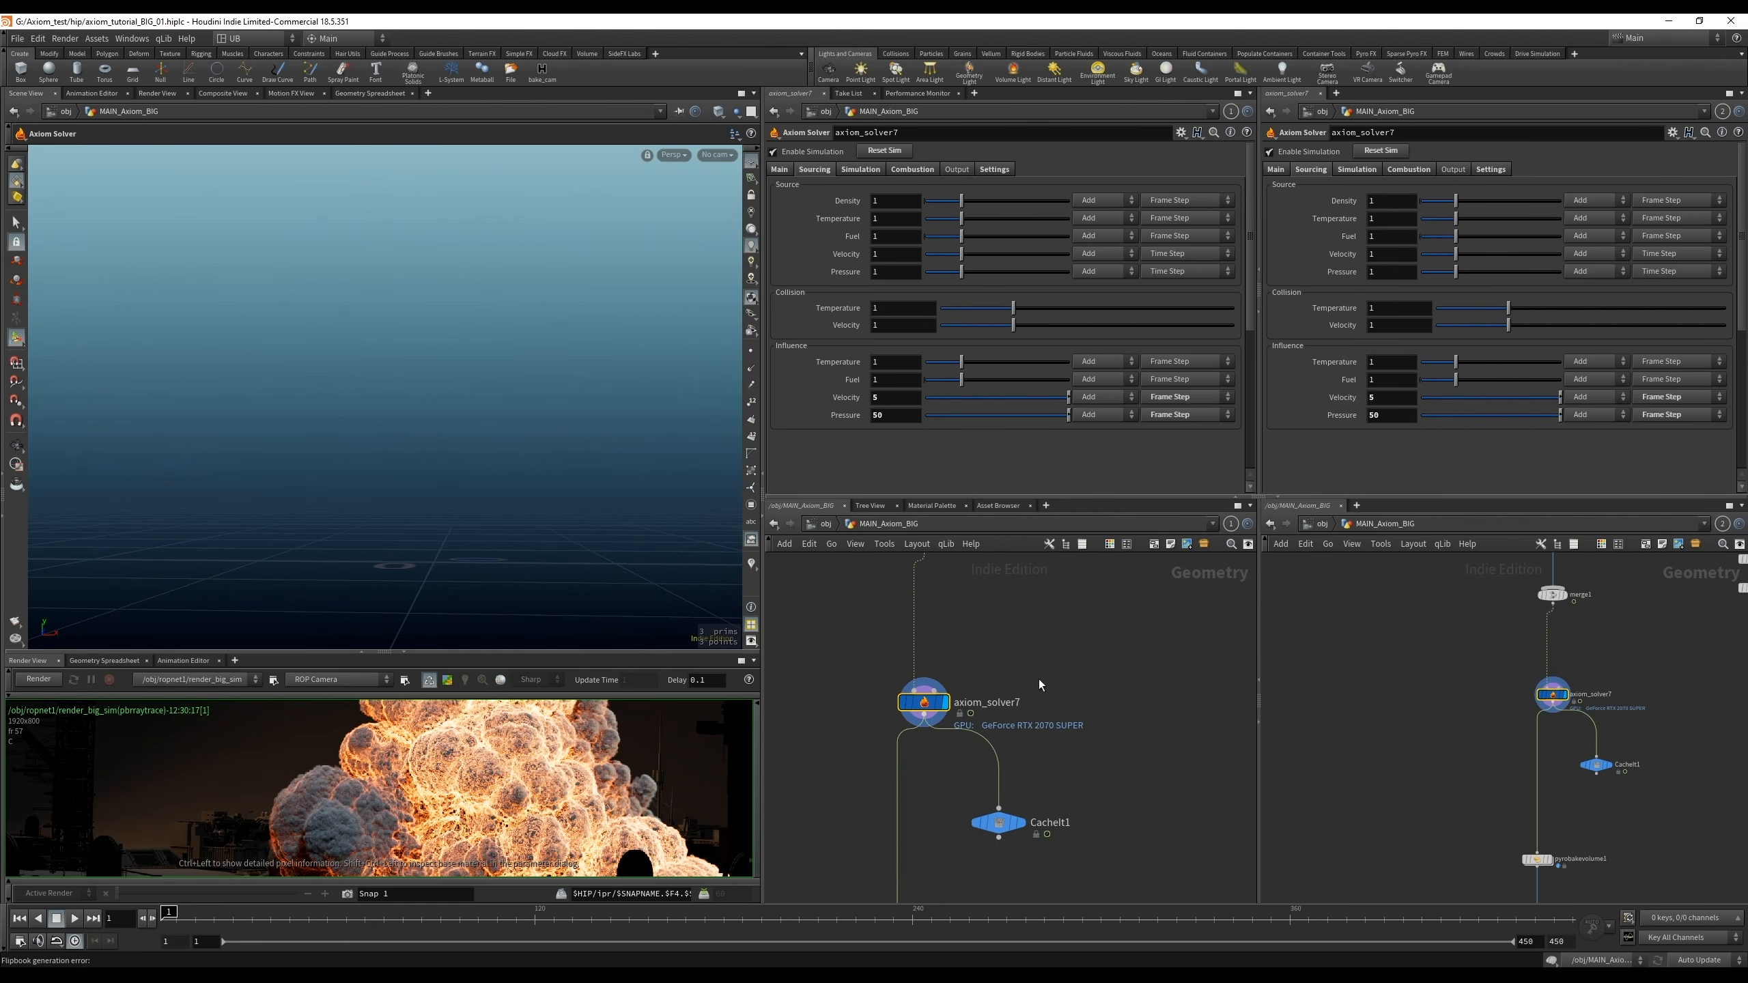
Reposition CacheIt1 and axiom_solver7 slightly so they sit farther apart in the network
{"action": "scroll", "coordinate": [1045, 681], "scroll_direction": "down", "scroll_amount": 2}
{"action": "middle_click_drag", "start_coordinate": [1045, 681], "coordinate": [989, 709]}
{"action": "left_click_drag", "start_coordinate": [1045, 698], "coordinate": [859, 753]}
{"action": "left_click_drag", "start_coordinate": [953, 822], "coordinate": [985, 845]}
{"action": "left_click_drag", "start_coordinate": [890, 724], "coordinate": [890, 715]}
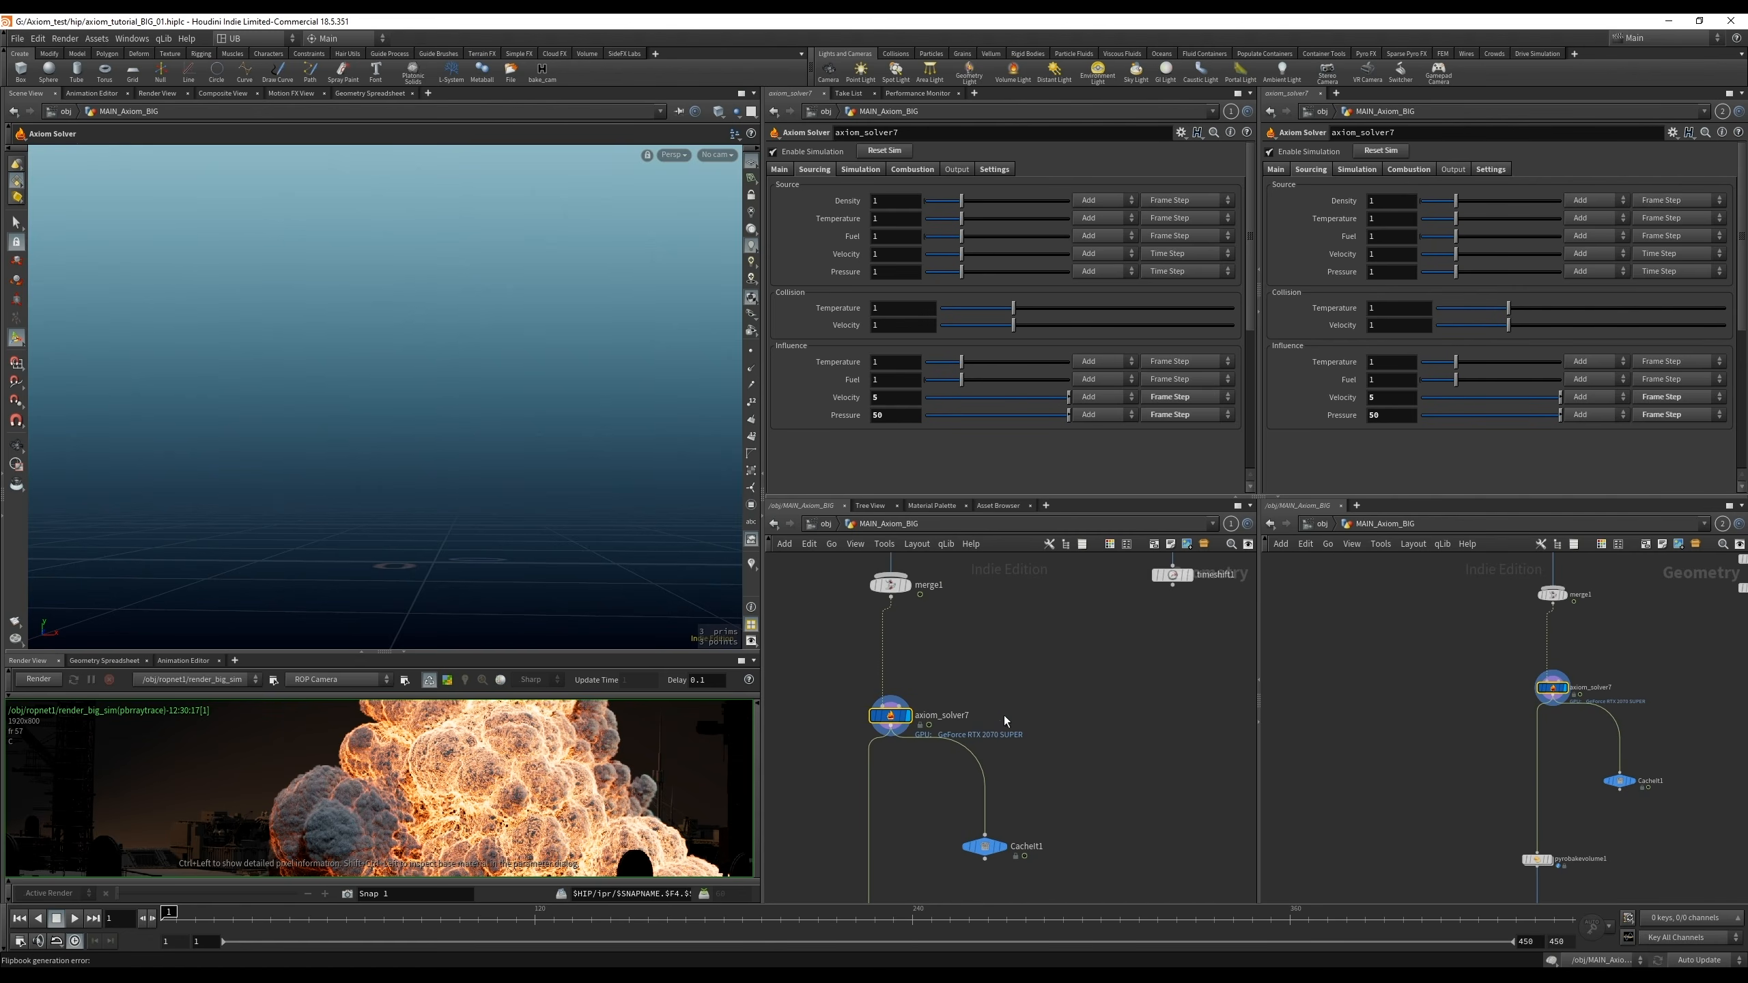
Display the object merge nodes at the head of the two pump branches one after another to compare the pump sources
{"action": "scroll", "coordinate": [1015, 697], "scroll_direction": "down", "scroll_amount": 3}
{"action": "scroll", "coordinate": [1055, 753], "scroll_direction": "down", "scroll_amount": 7}
{"action": "middle_click_drag", "start_coordinate": [1139, 681], "coordinate": [1002, 831]}
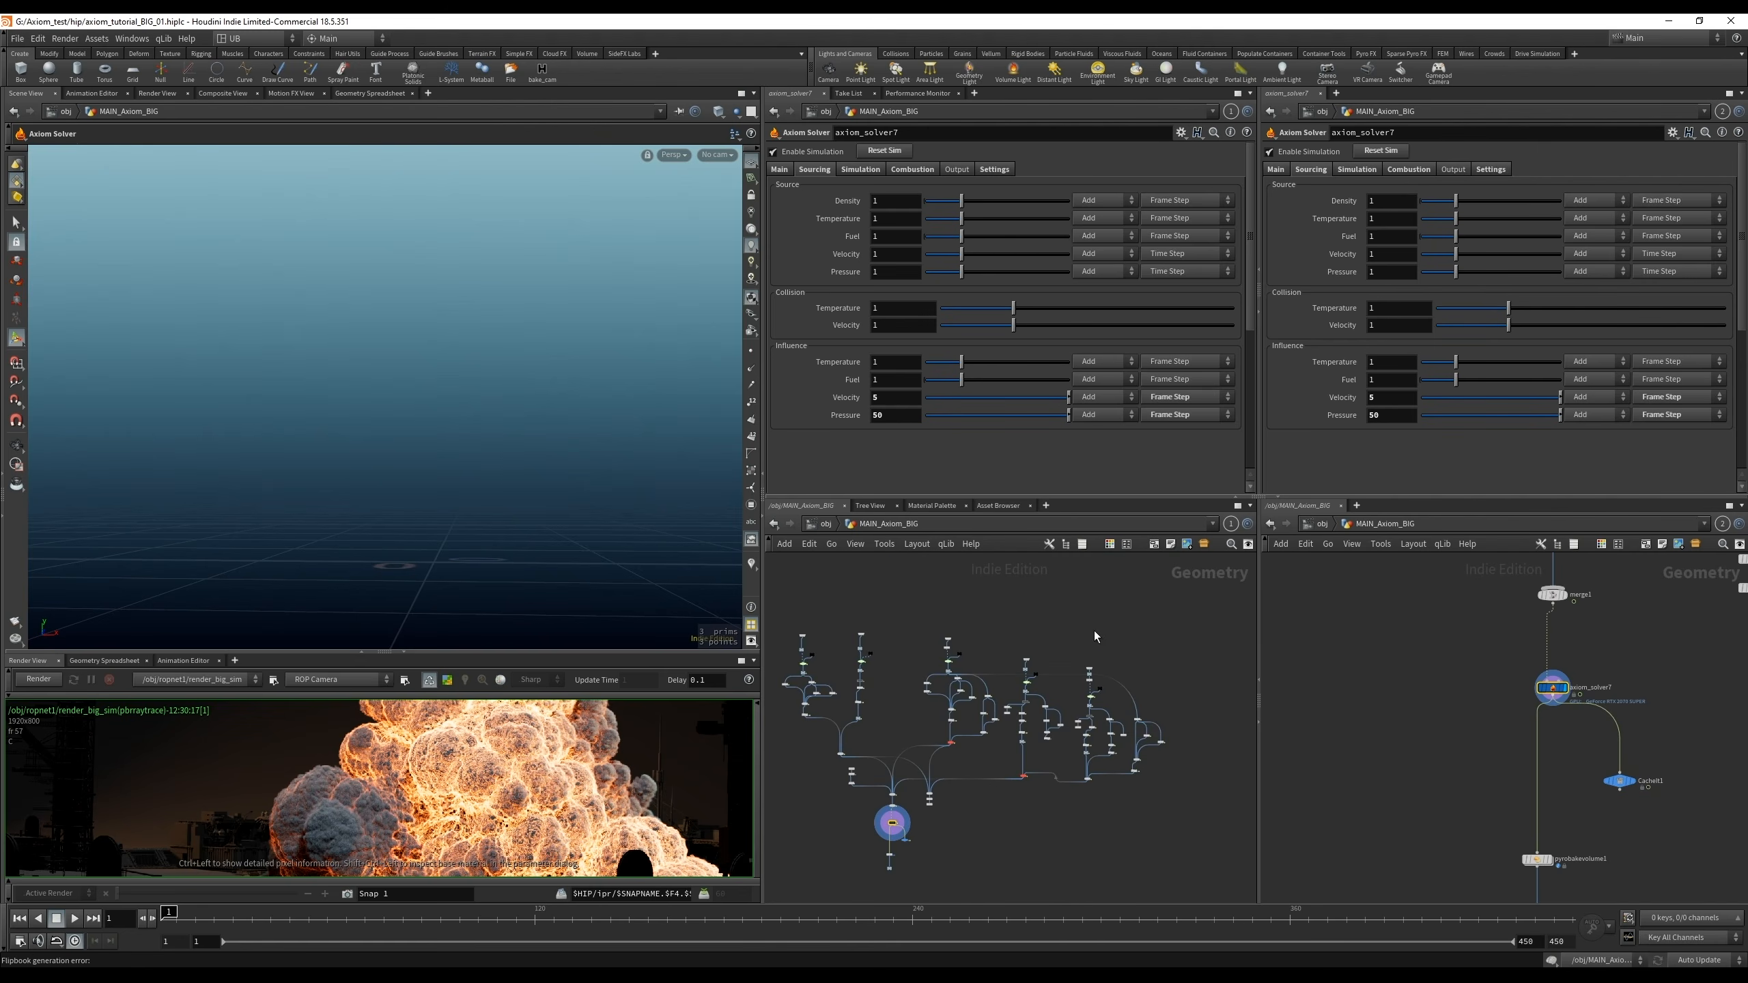
{"action": "scroll", "coordinate": [1040, 638], "scroll_direction": "up", "scroll_amount": 6}
{"action": "middle_click_drag", "start_coordinate": [1041, 638], "coordinate": [1046, 572]}
{"action": "key", "text": "r"}
{"action": "left_click", "coordinate": [1000, 632]}
{"action": "middle_click_drag", "start_coordinate": [1173, 628], "coordinate": [979, 608]}
{"action": "key", "text": "r"}
{"action": "left_click", "coordinate": [996, 641]}
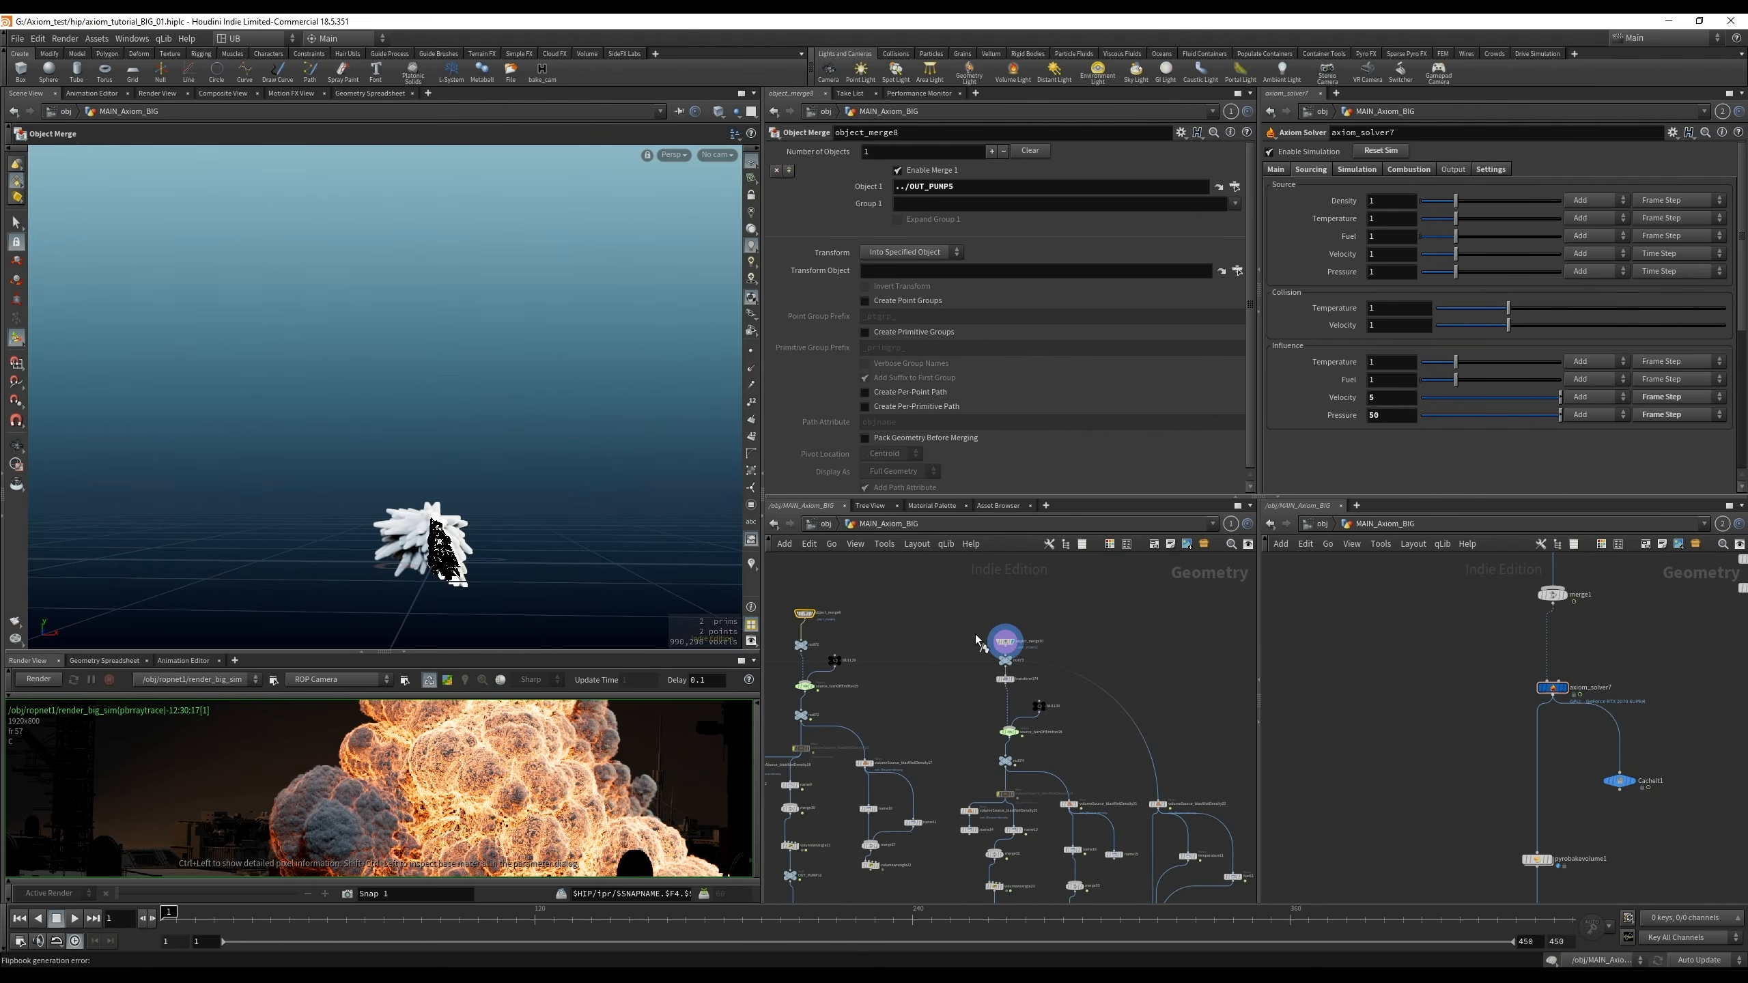
{"action": "left_click", "coordinate": [1003, 641]}
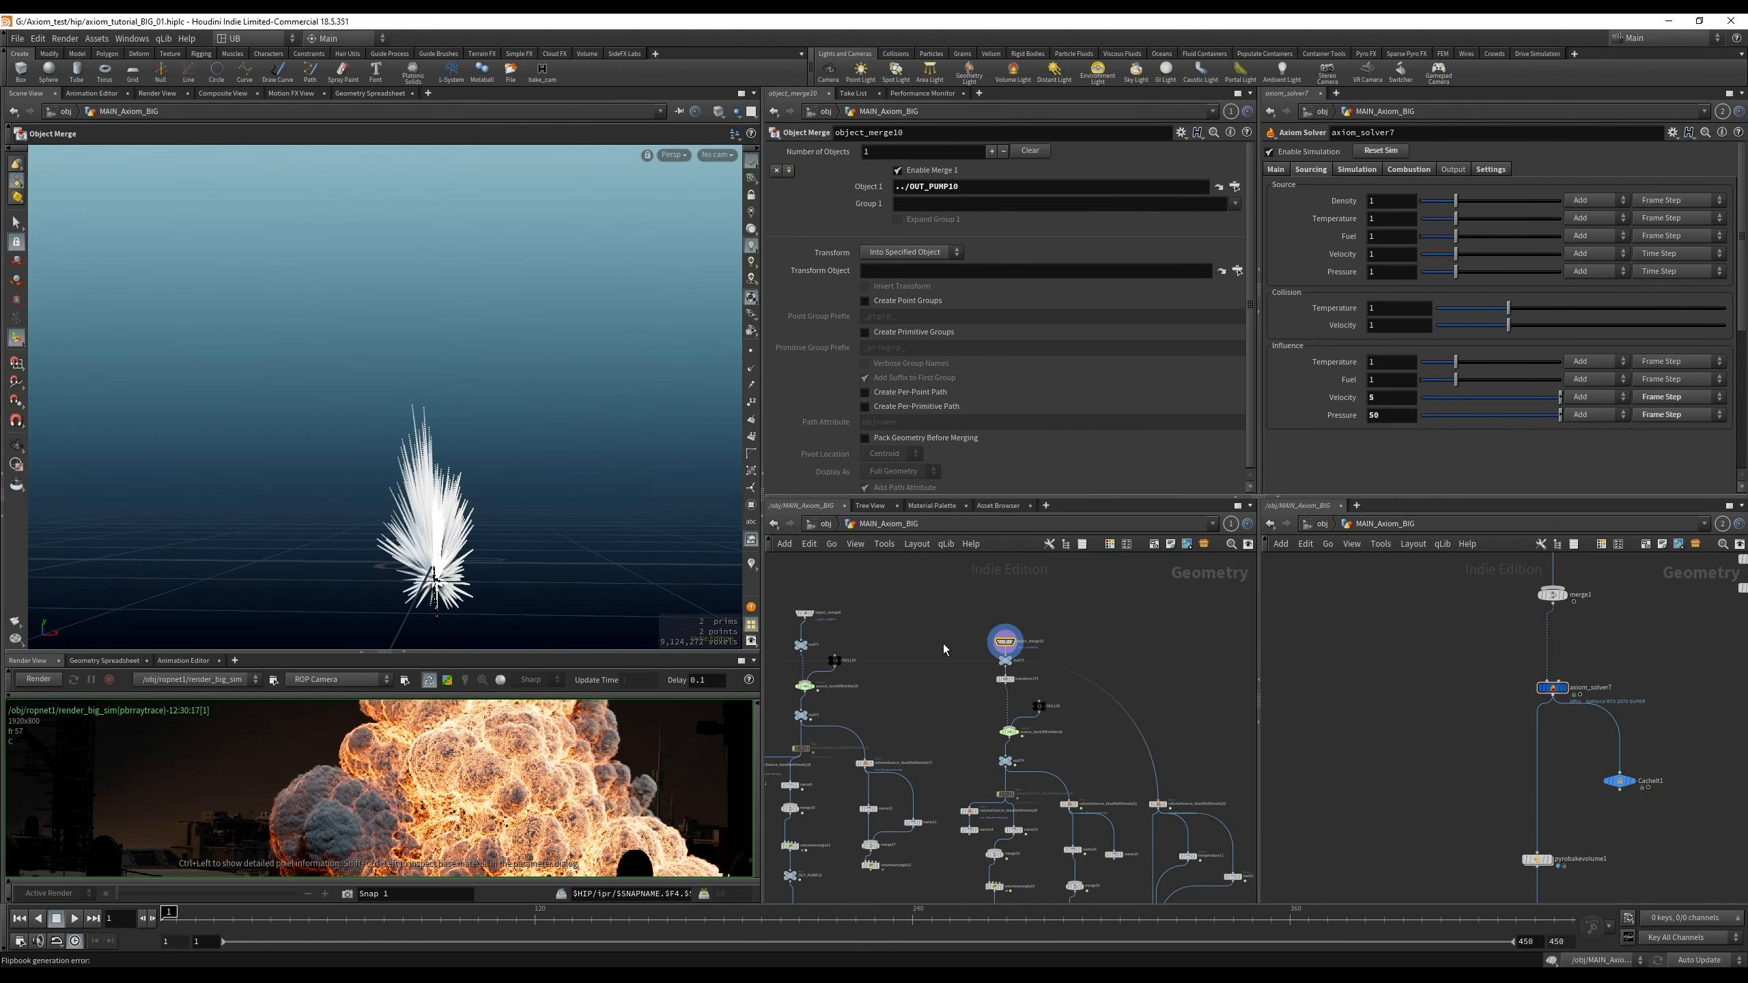
Examine the naming settings of name13 and name16 and the blast node volumeSource_blastNotDensity21 in the OUT_PUMP10 branch
{"action": "scroll", "coordinate": [969, 648], "scroll_direction": "up", "scroll_amount": 5}
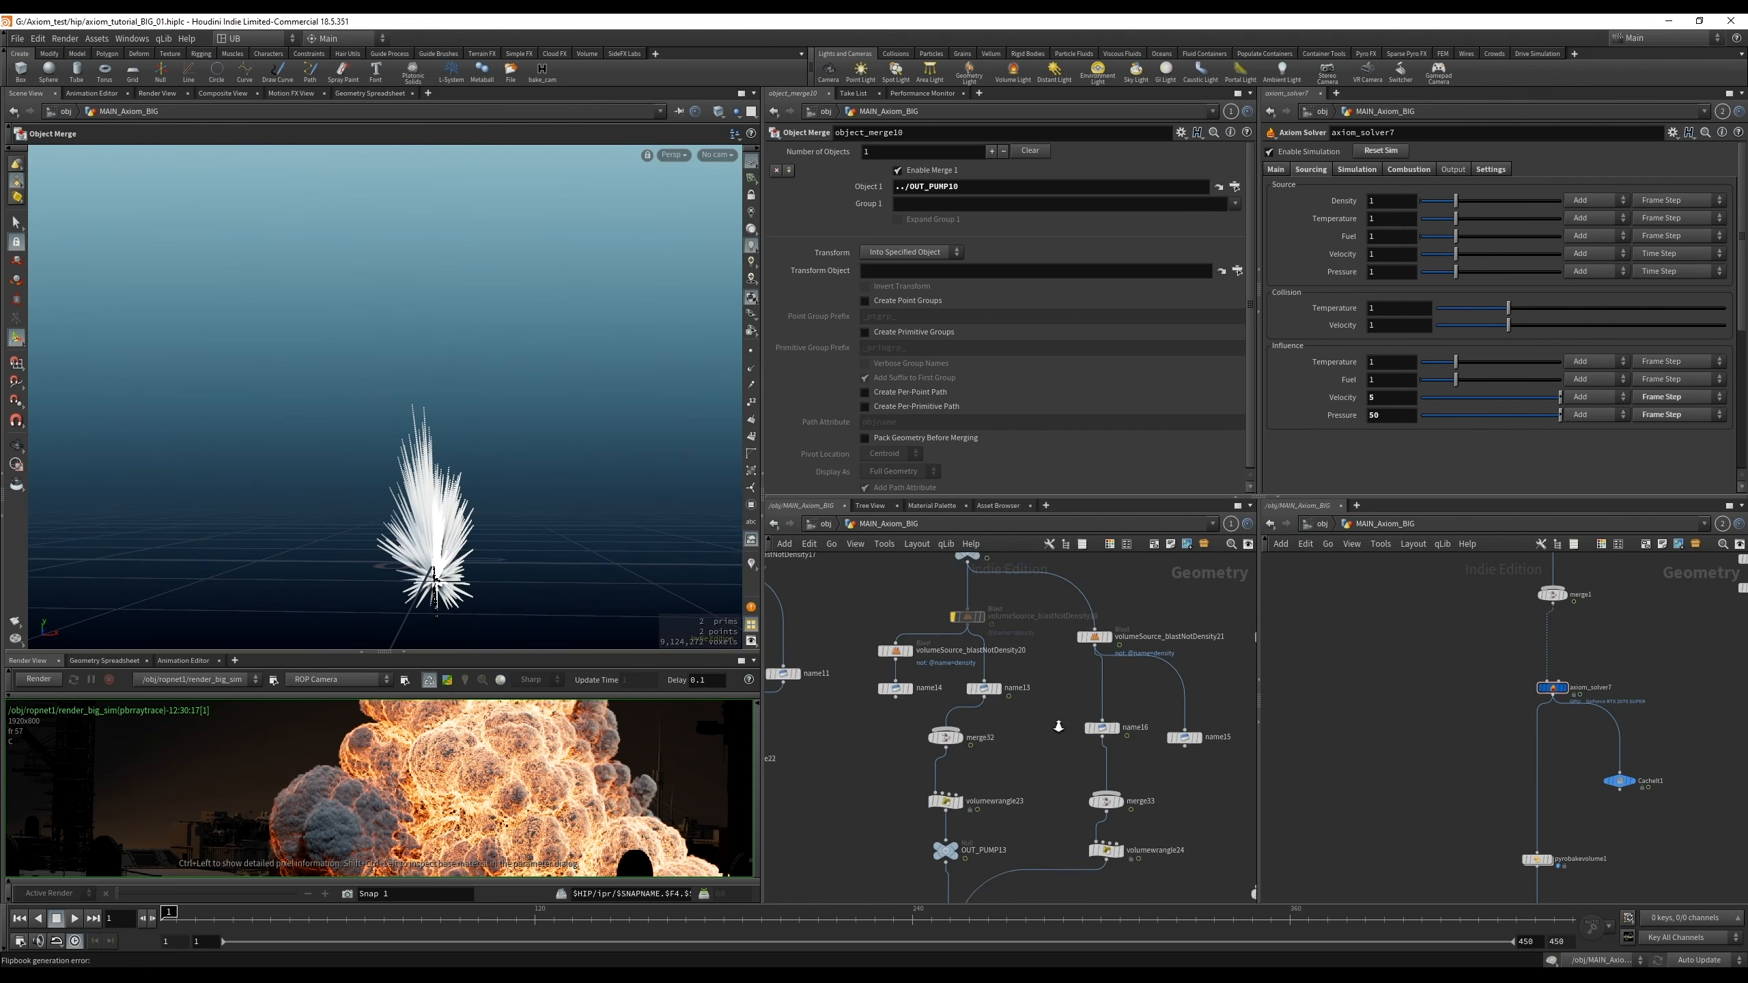
{"action": "left_click", "coordinate": [984, 687]}
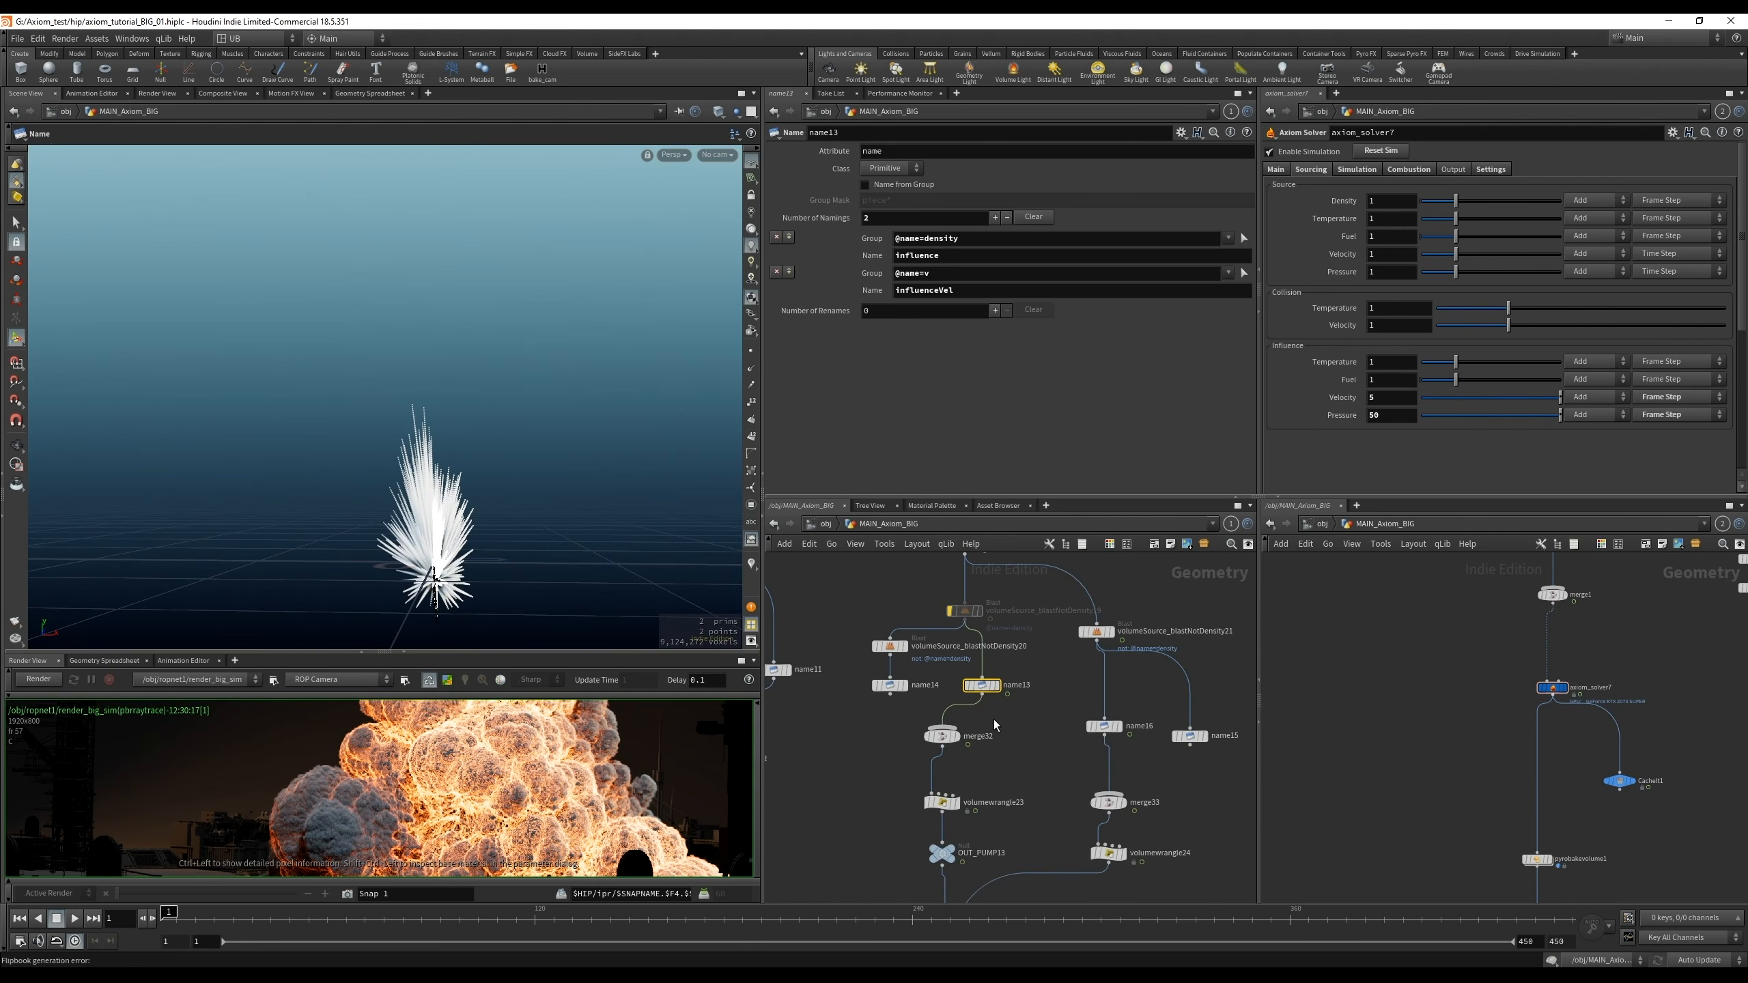
{"action": "left_click", "coordinate": [1095, 713]}
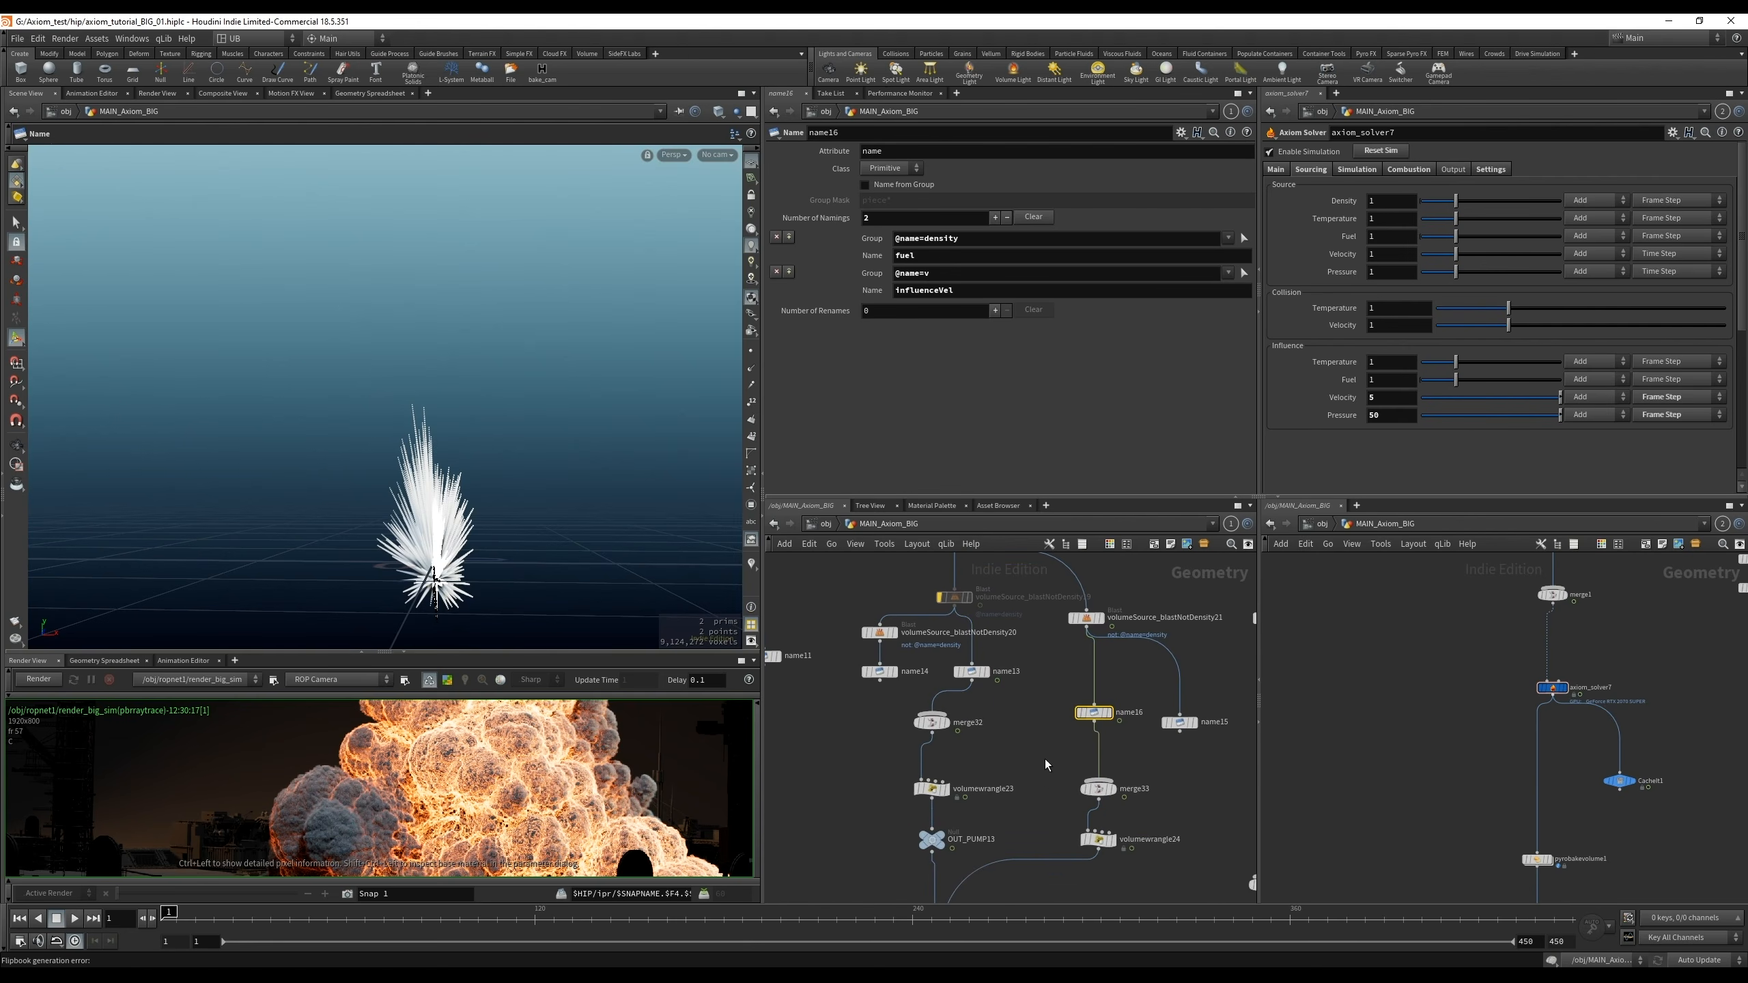
{"action": "middle_click_drag", "start_coordinate": [1045, 763], "coordinate": [1027, 809]}
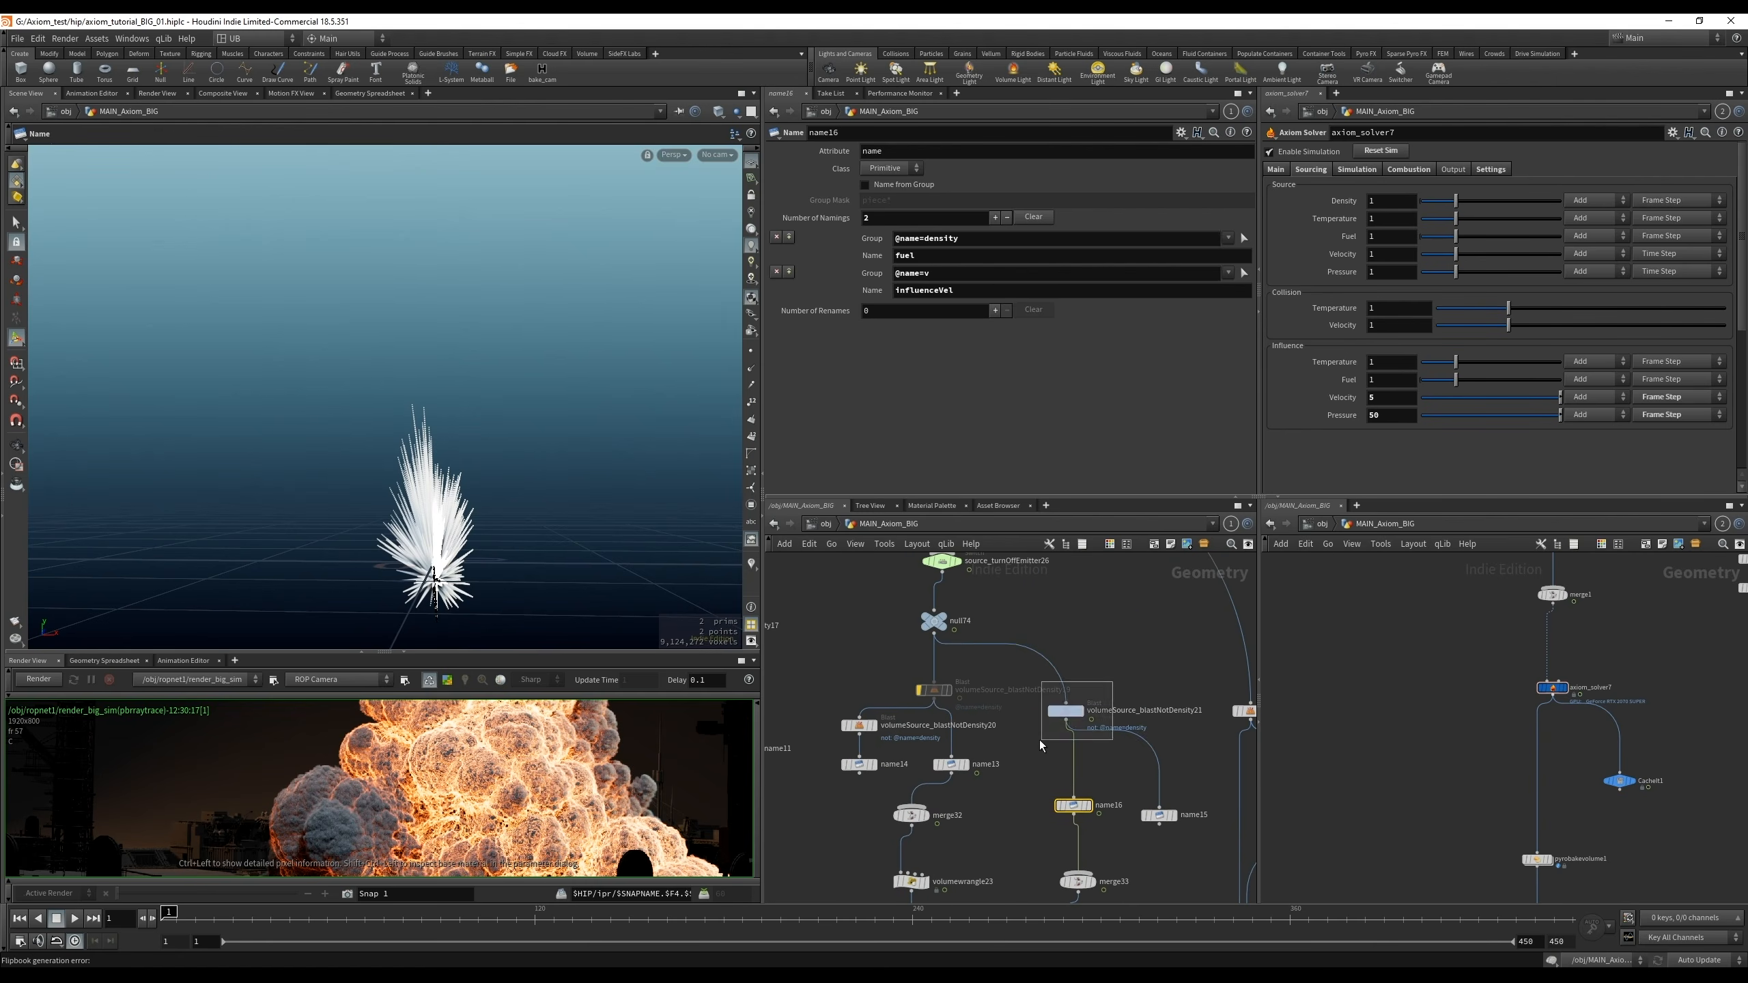
{"action": "left_click", "coordinate": [1065, 711]}
{"action": "left_click", "coordinate": [1066, 805]}
{"action": "middle_click_drag", "start_coordinate": [1043, 788], "coordinate": [1053, 731]}
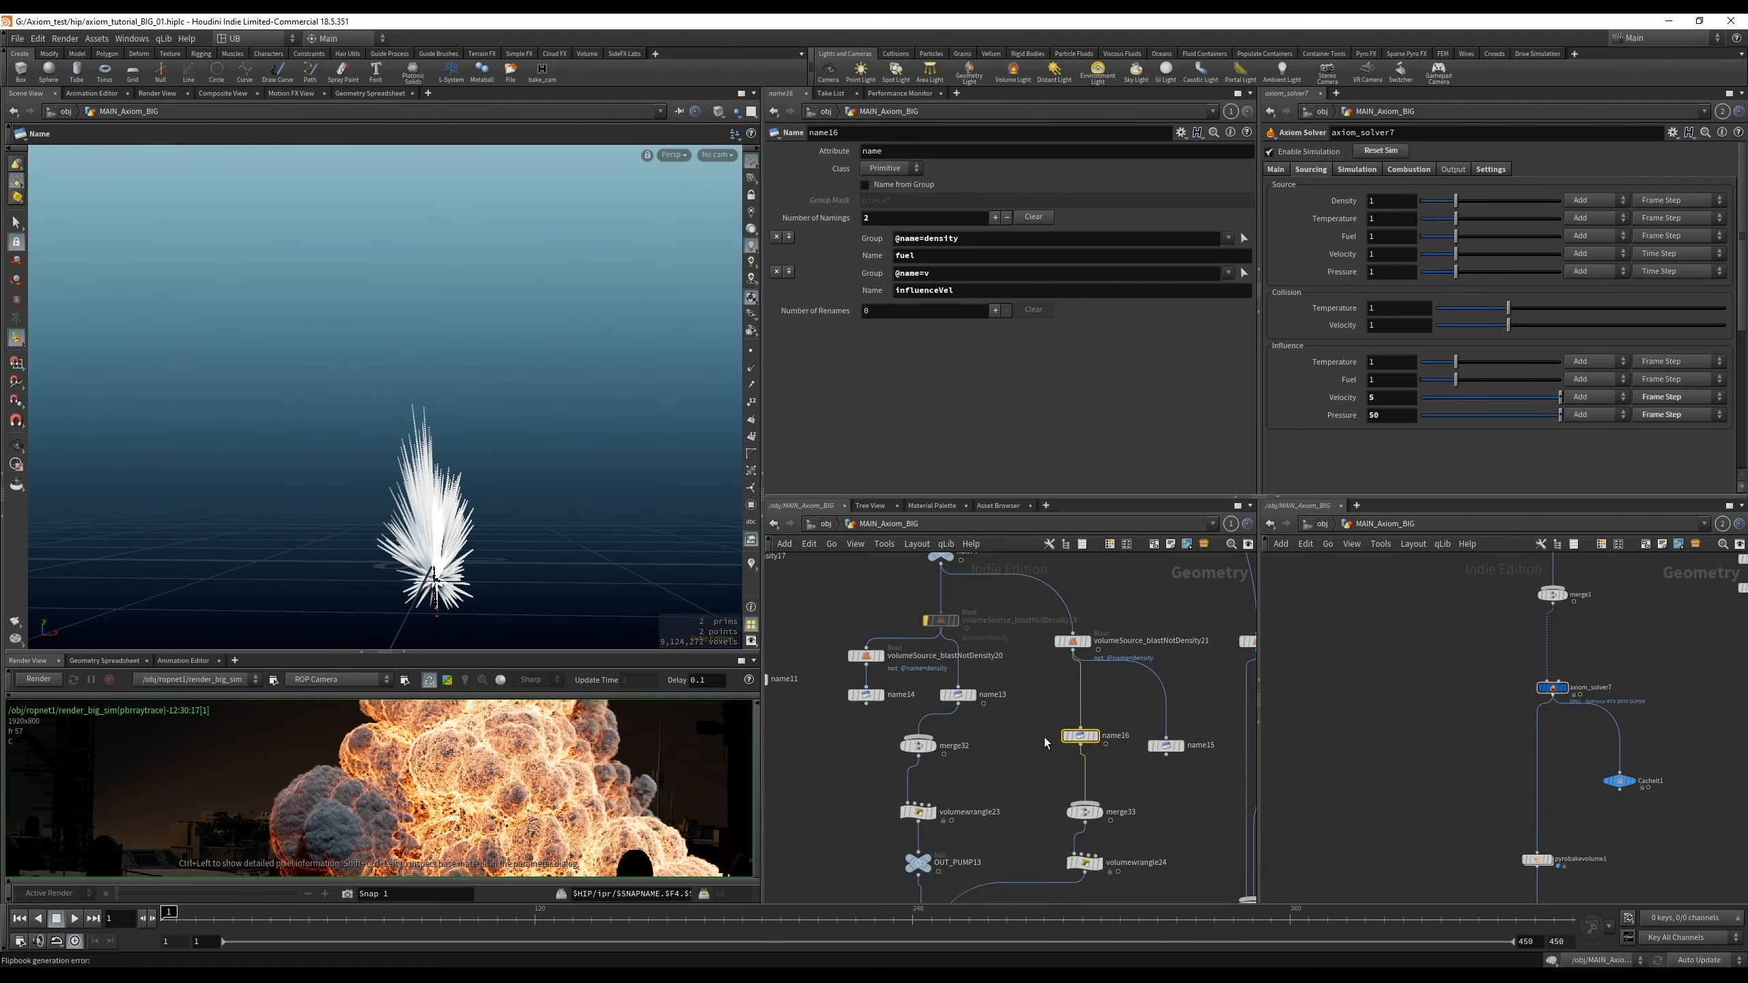
Move volumeSource_blastNotDensity20 and name14 away from the pump branch and align name13 above merge32
{"action": "left_click_drag", "start_coordinate": [835, 619], "coordinate": [787, 695]}
{"action": "left_click_drag", "start_coordinate": [958, 695], "coordinate": [925, 695]}
{"action": "left_click", "coordinate": [924, 694]}
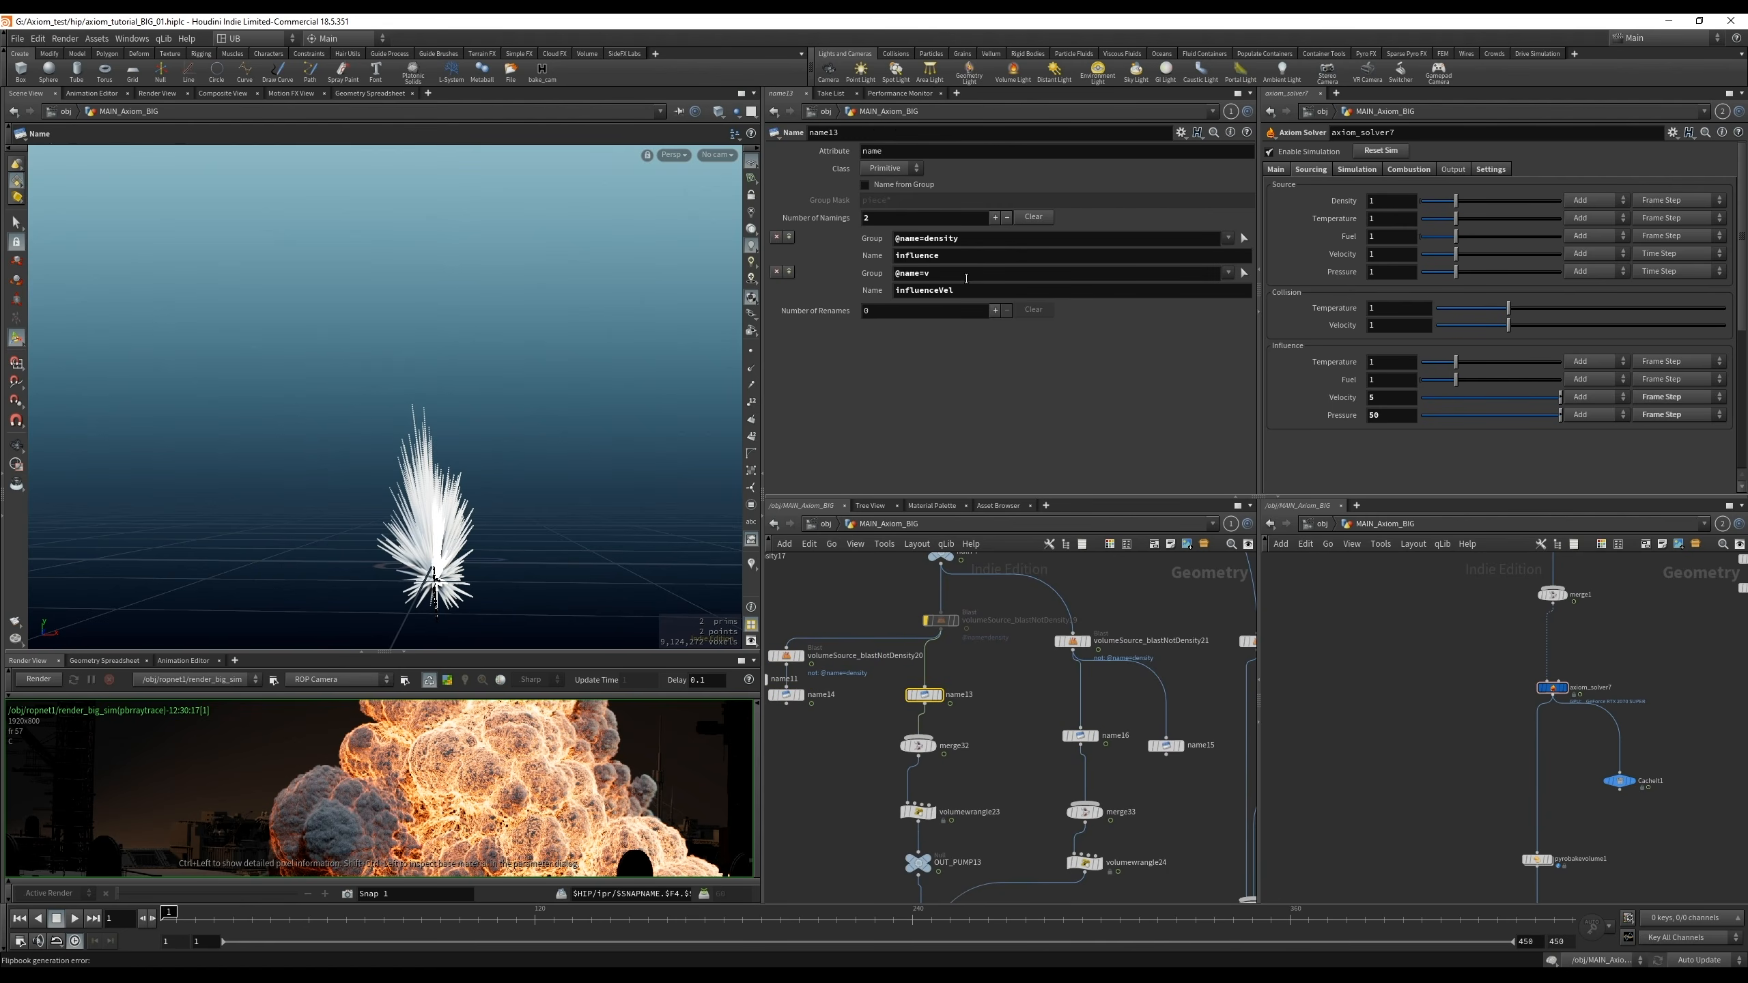
Display name16 and scrub the timeline to check the pump's fuel source over time
{"action": "left_click_drag", "start_coordinate": [1036, 704], "coordinate": [1101, 764]}
{"action": "middle_click", "coordinate": [1089, 829]}
{"action": "middle_click_drag", "start_coordinate": [1027, 806], "coordinate": [1011, 773]}
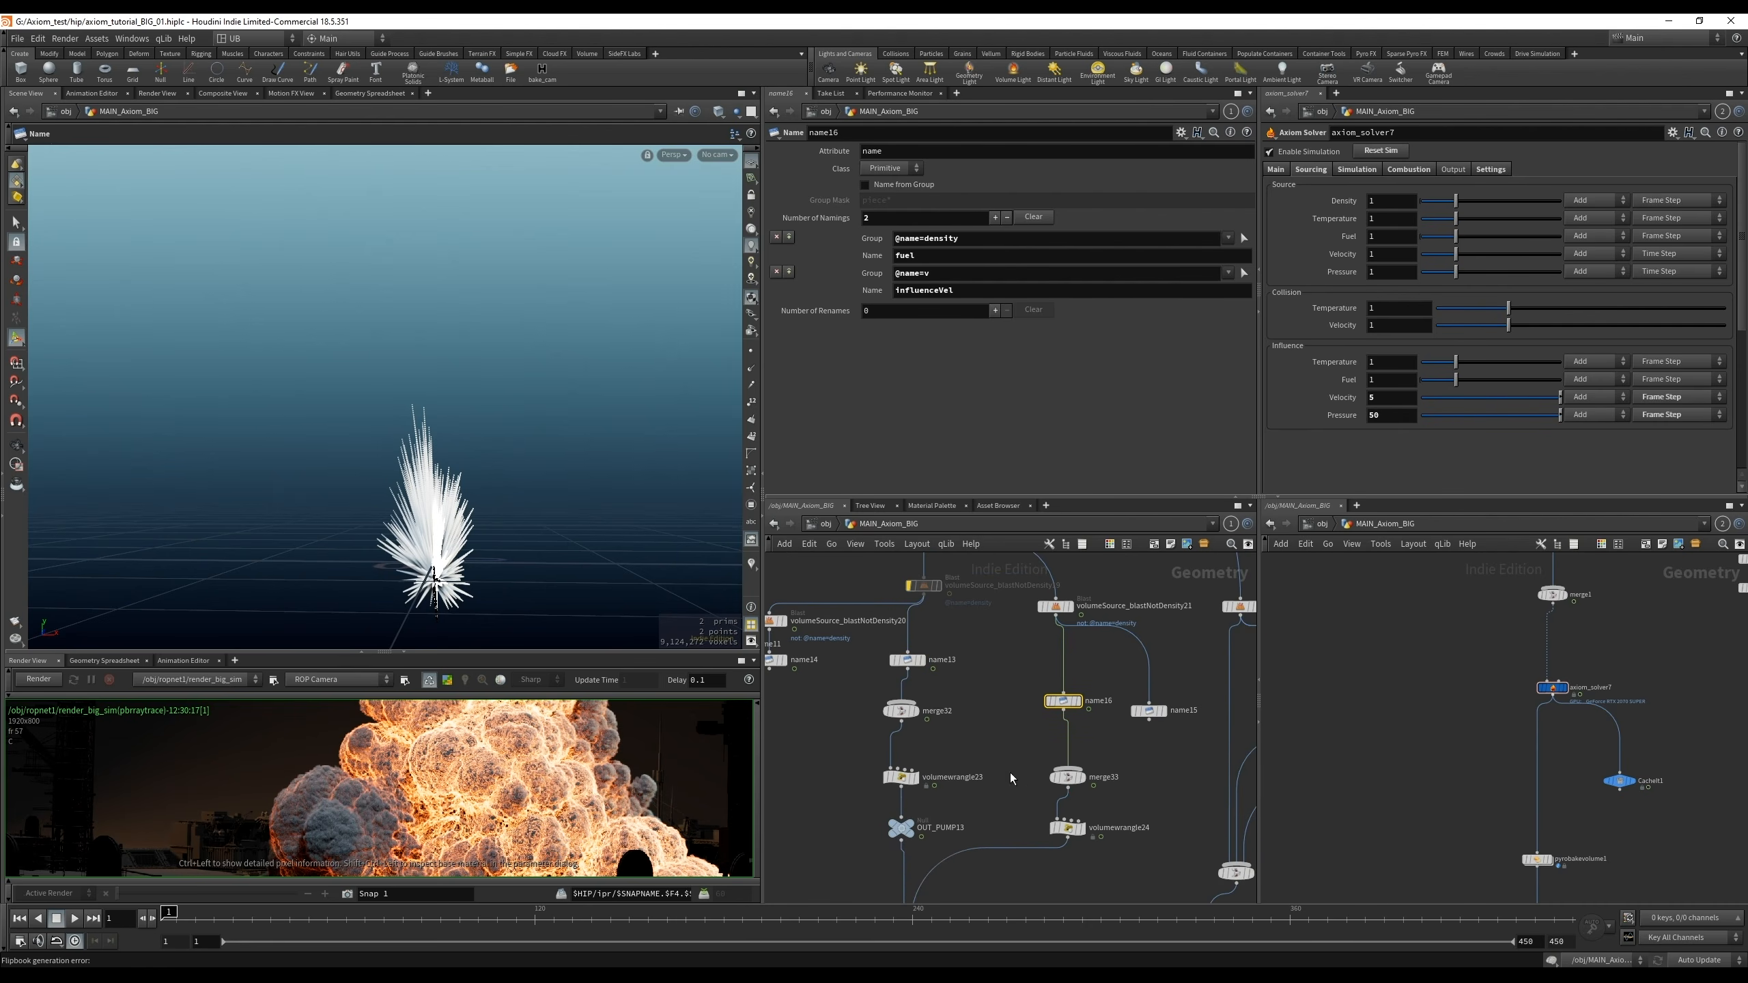
{"action": "left_click", "coordinate": [1077, 703]}
{"action": "middle_click_drag", "start_coordinate": [1026, 699], "coordinate": [1033, 784]}
{"action": "left_click_drag", "start_coordinate": [191, 926], "coordinate": [246, 918]}
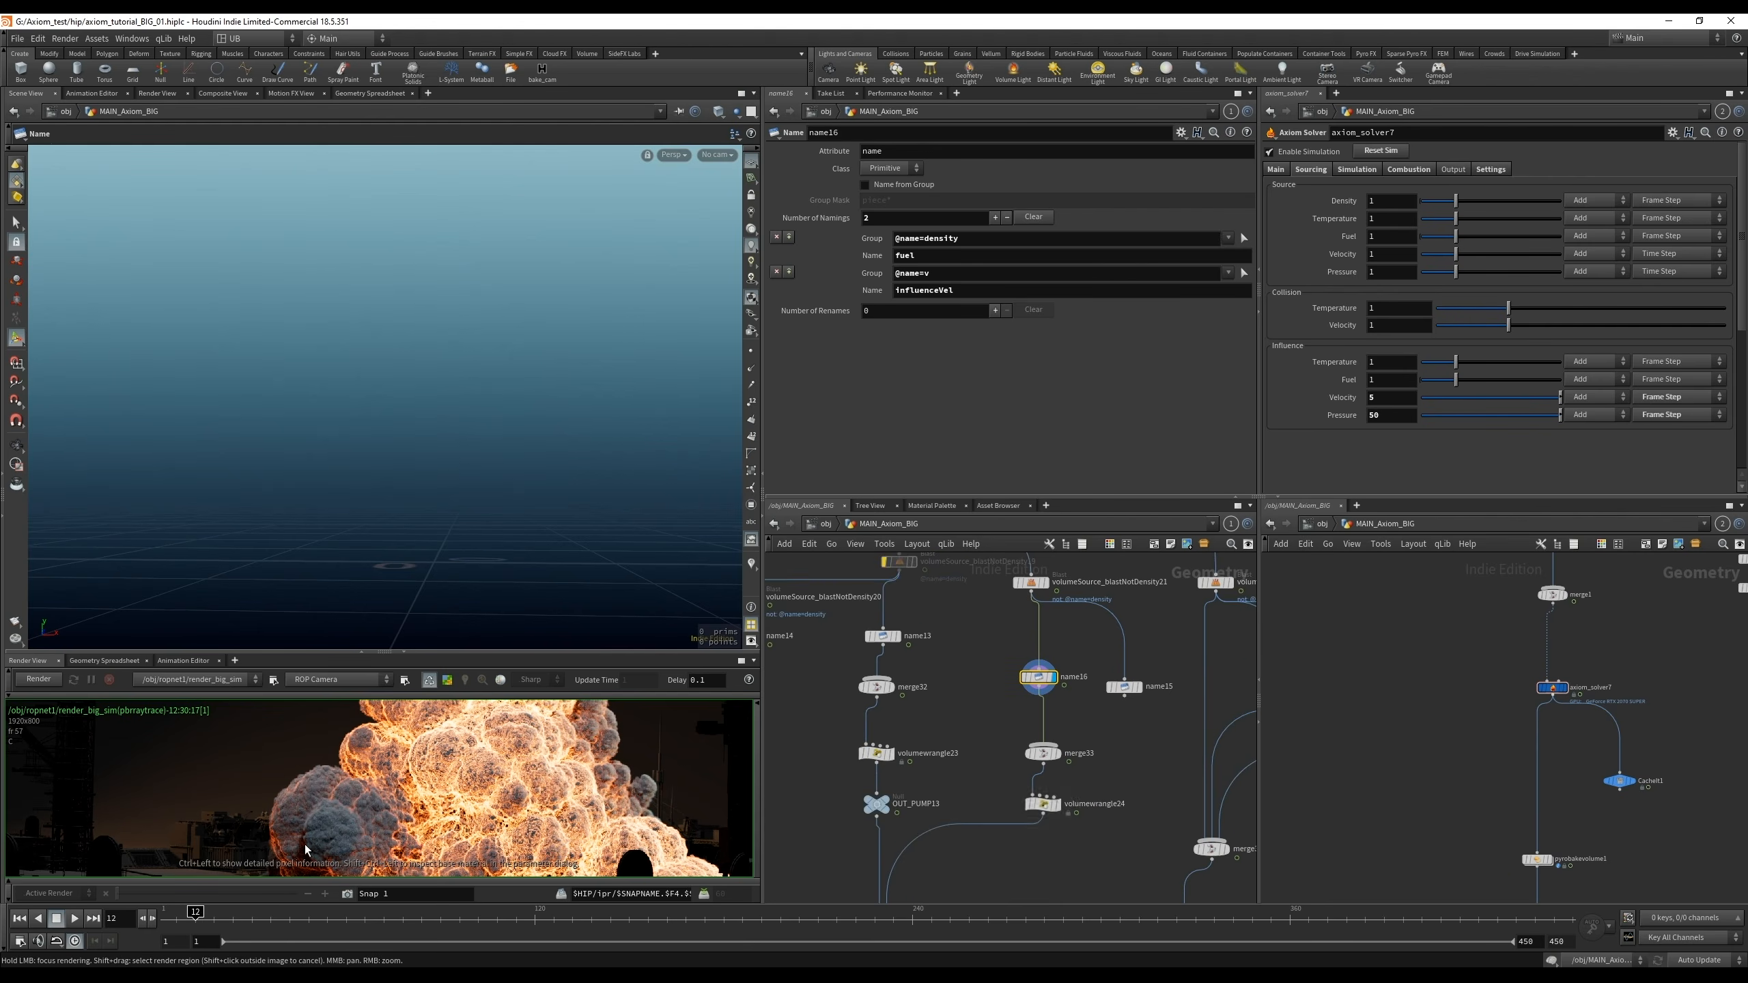
Display volumeSource_blastNotDensity22 in the neighbouring branch to examine its source
{"action": "middle_click_drag", "start_coordinate": [1041, 782], "coordinate": [879, 861]}
{"action": "left_click", "coordinate": [1021, 789]}
{"action": "left_click", "coordinate": [897, 772]}
{"action": "left_click", "coordinate": [900, 721]}
{"action": "scroll", "coordinate": [973, 707], "scroll_direction": "down", "scroll_amount": 3}
{"action": "left_click", "coordinate": [975, 648]}
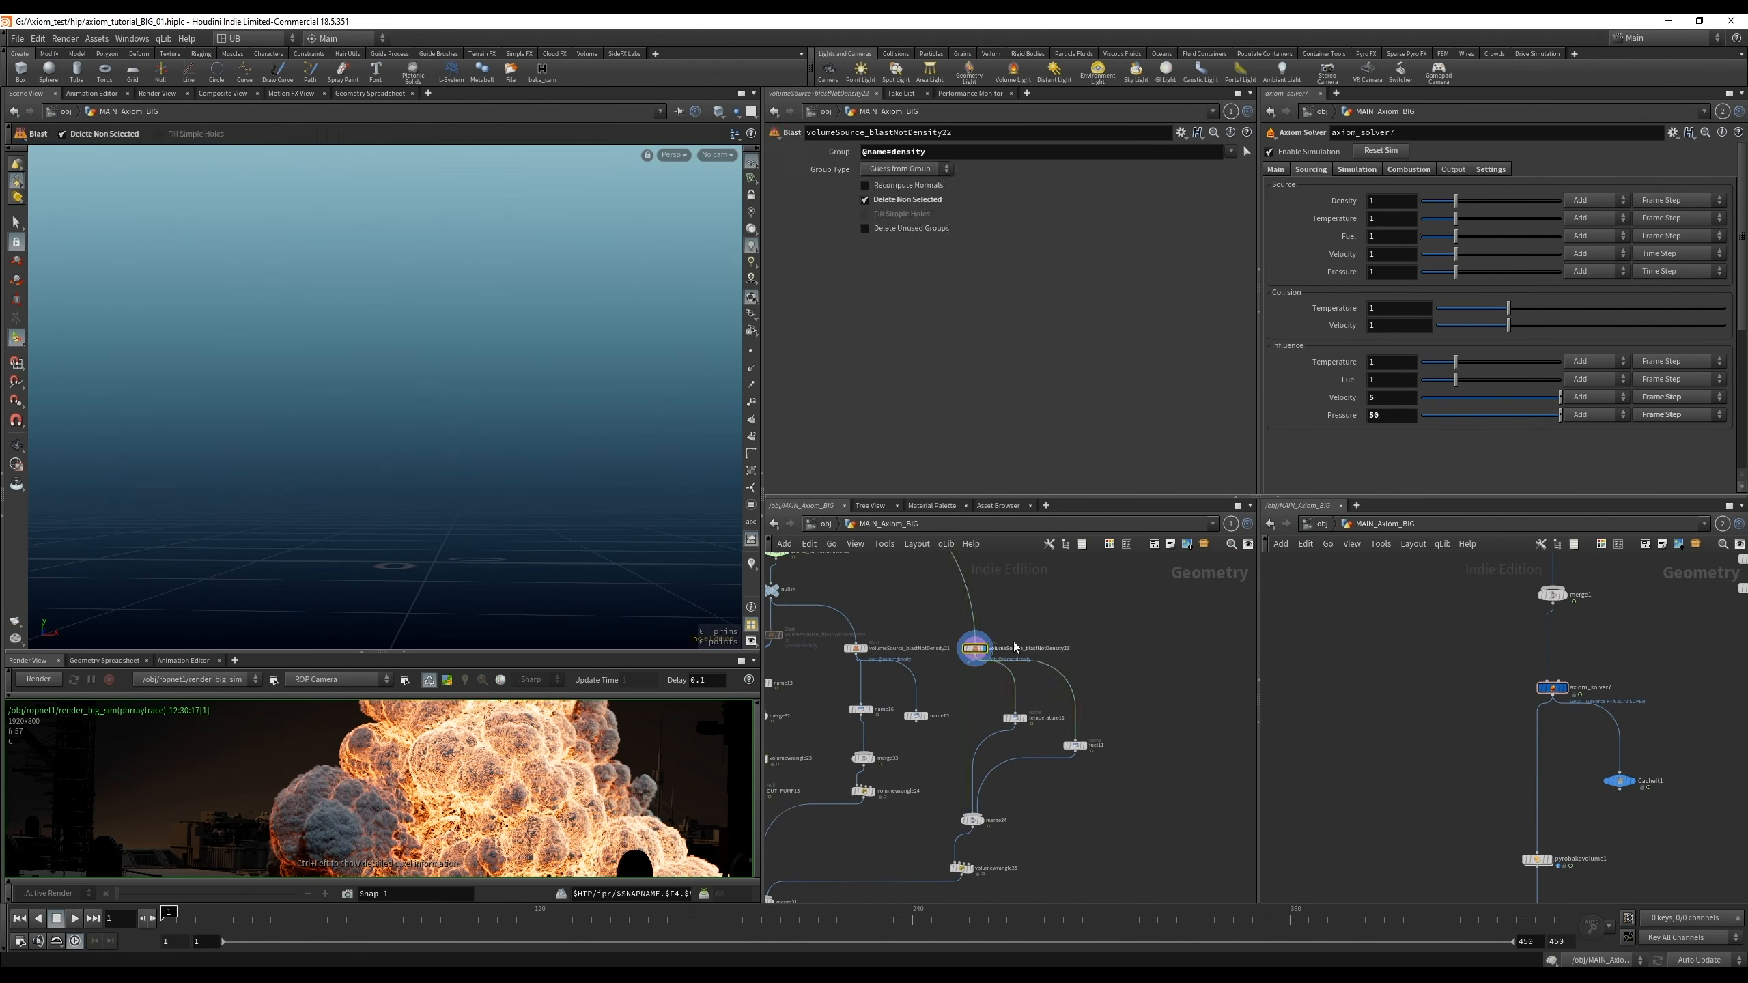
Examine the volume names set in temperature11 and fuel11 and the expression in volumewrangle25
{"action": "scroll", "coordinate": [1046, 647], "scroll_direction": "up", "scroll_amount": 4}
{"action": "left_click", "coordinate": [998, 807]}
{"action": "middle_click_drag", "start_coordinate": [1033, 830], "coordinate": [1027, 732]}
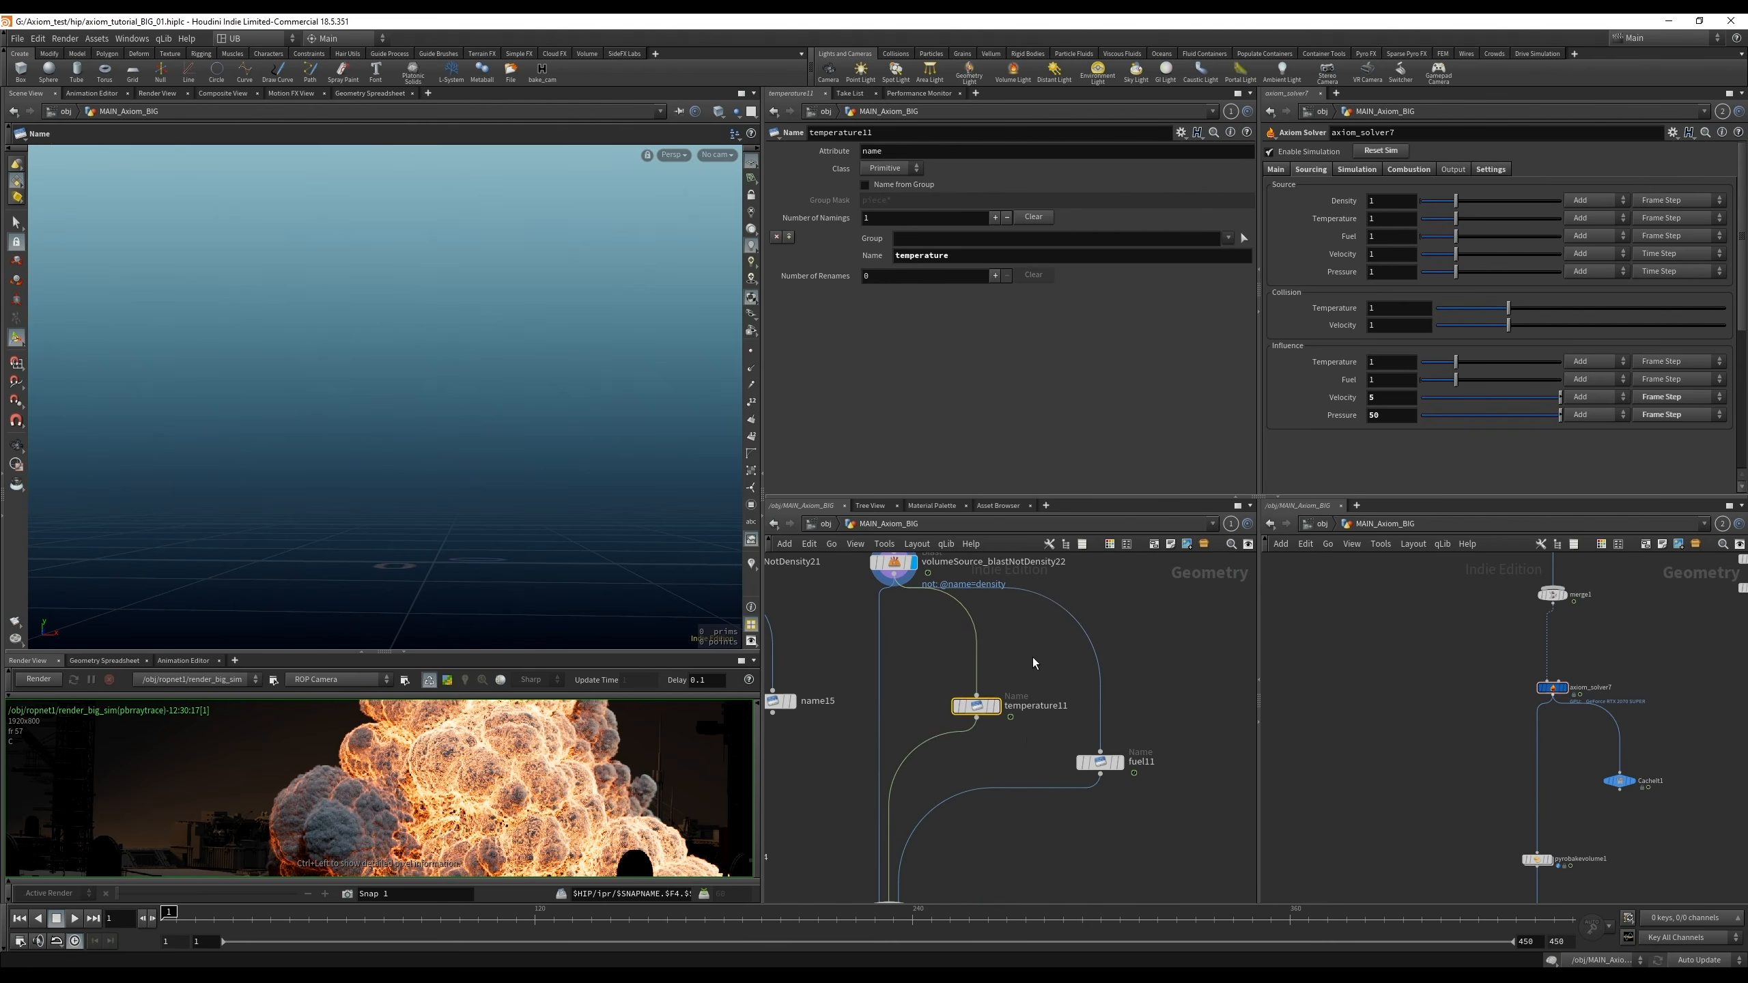
{"action": "left_click", "coordinate": [1105, 762]}
{"action": "scroll", "coordinate": [1103, 803], "scroll_direction": "down", "scroll_amount": 3}
{"action": "middle_click_drag", "start_coordinate": [1122, 668], "coordinate": [1149, 603]}
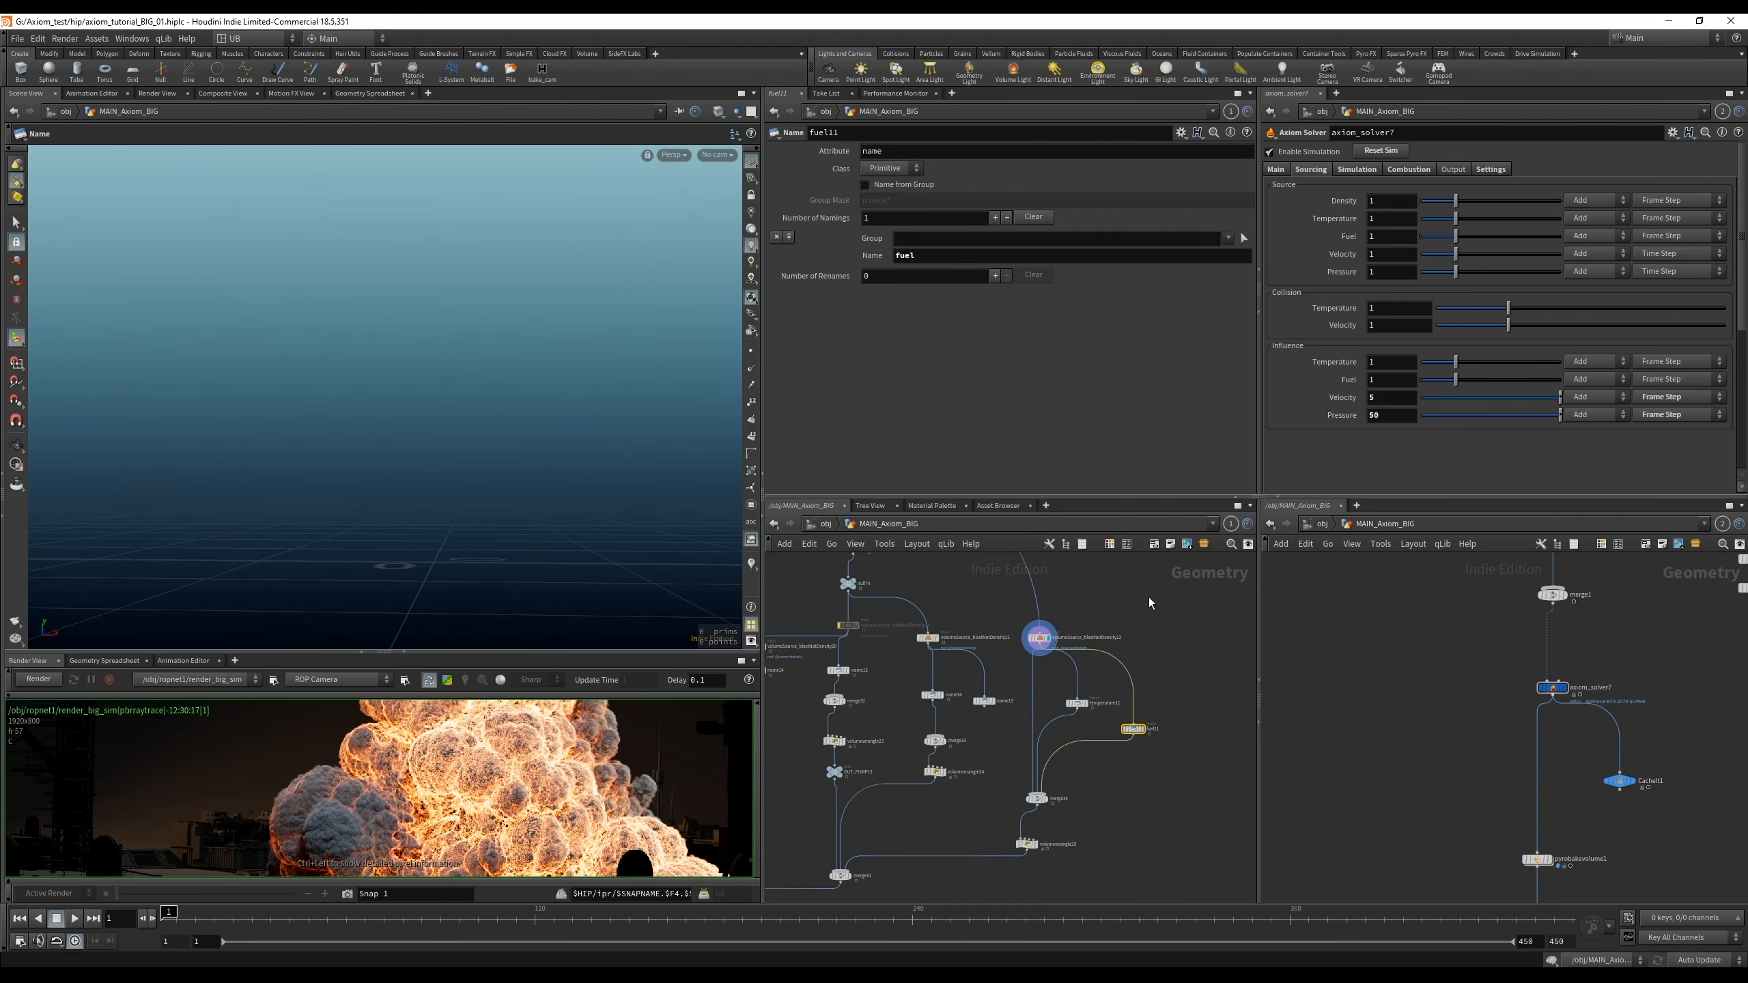
{"action": "left_click", "coordinate": [1027, 843]}
Display null70 in the emitter branch and scrub the timeline to frame 17
{"action": "middle_click_drag", "start_coordinate": [869, 558], "coordinate": [983, 732]}
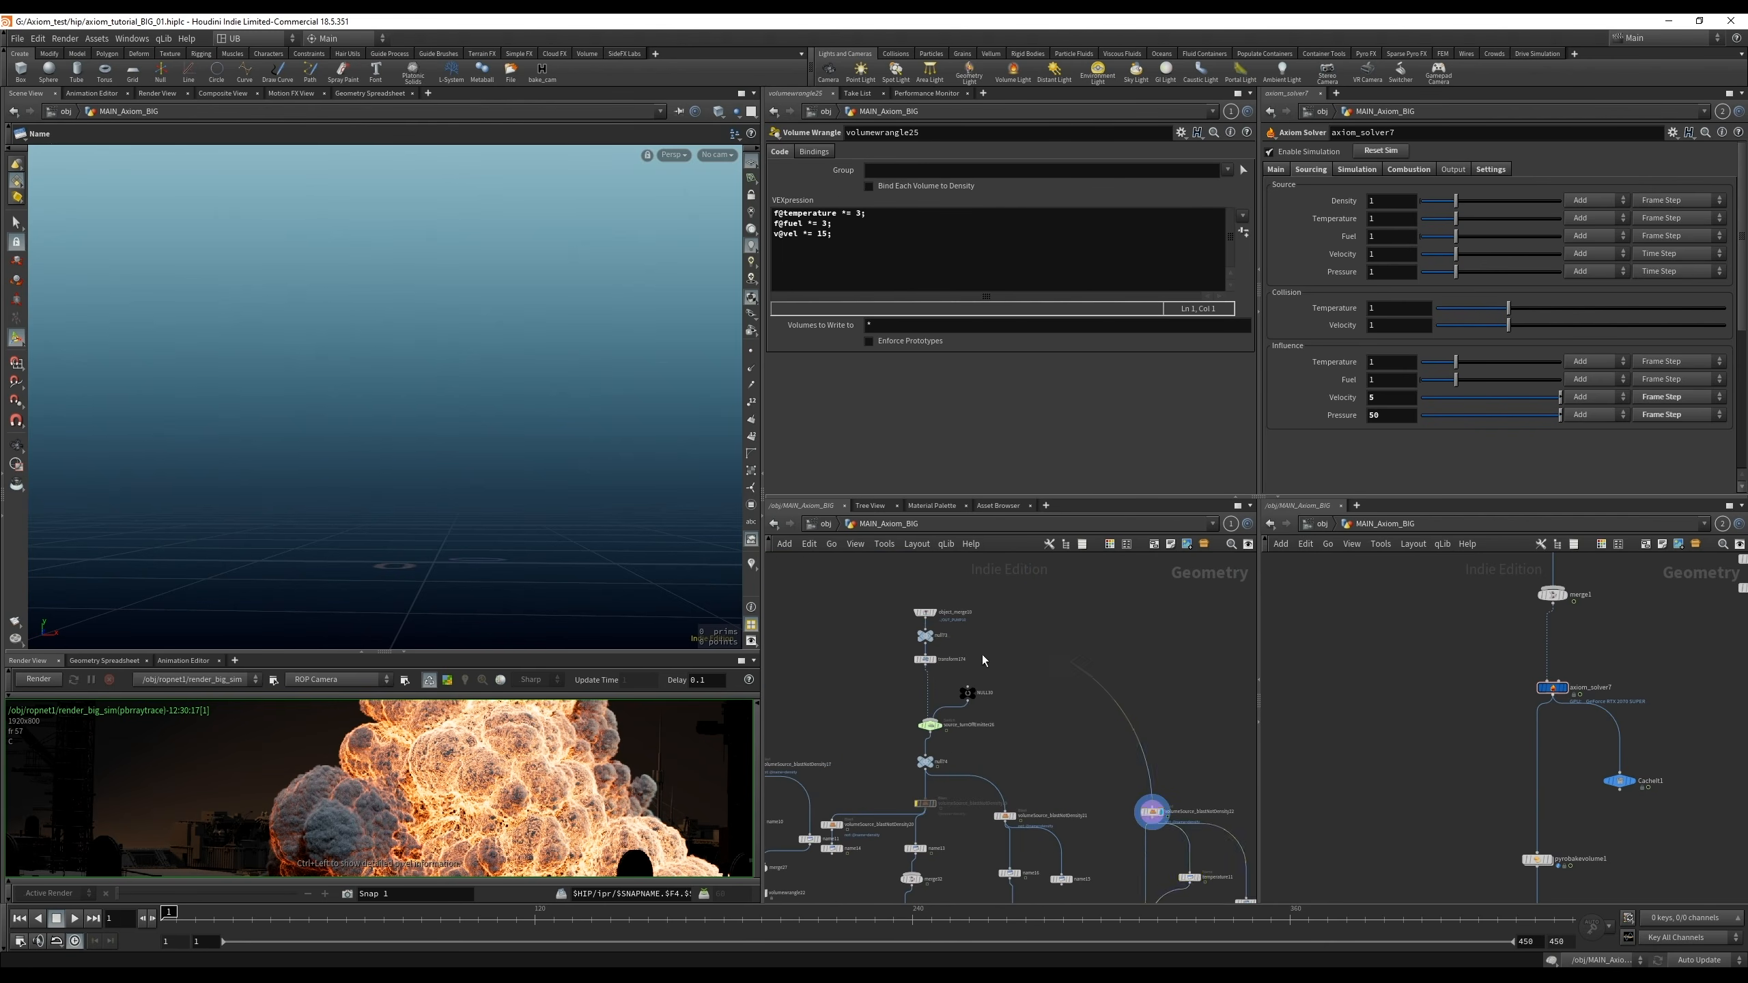
{"action": "scroll", "coordinate": [1025, 669], "scroll_direction": "down", "scroll_amount": 4}
{"action": "scroll", "coordinate": [903, 649], "scroll_direction": "up", "scroll_amount": 5}
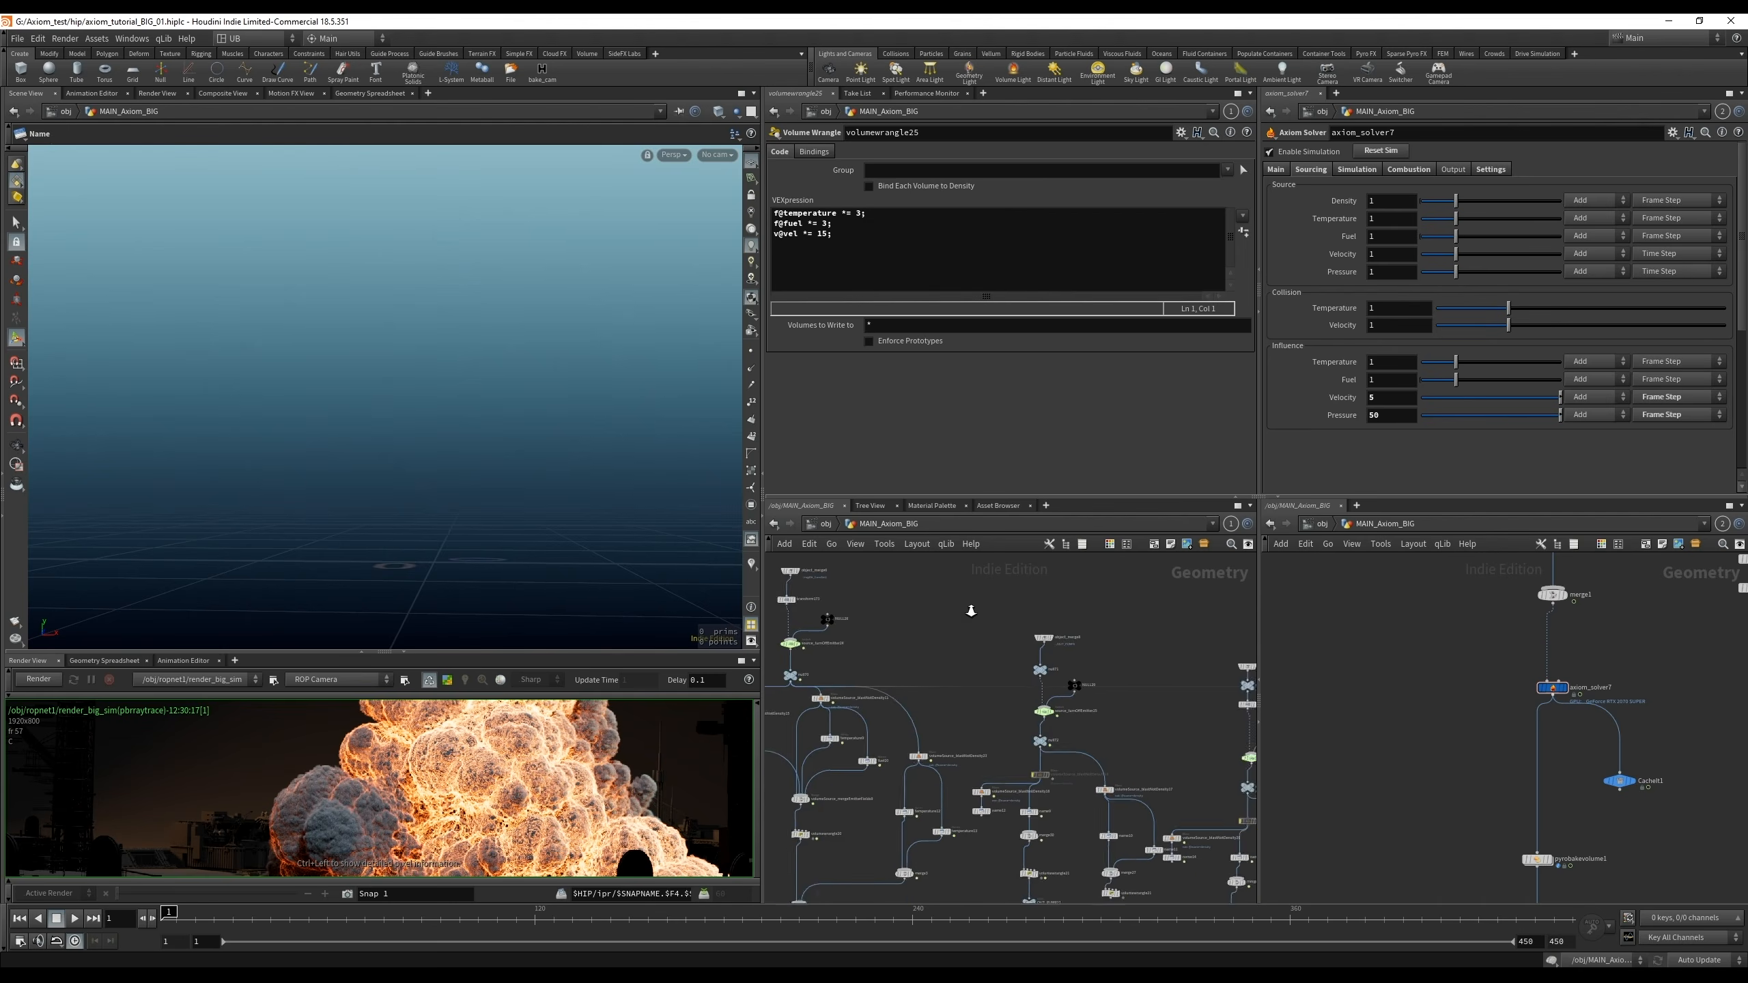
{"action": "left_click", "coordinate": [934, 643]}
{"action": "left_click_drag", "start_coordinate": [176, 923], "coordinate": [211, 918]}
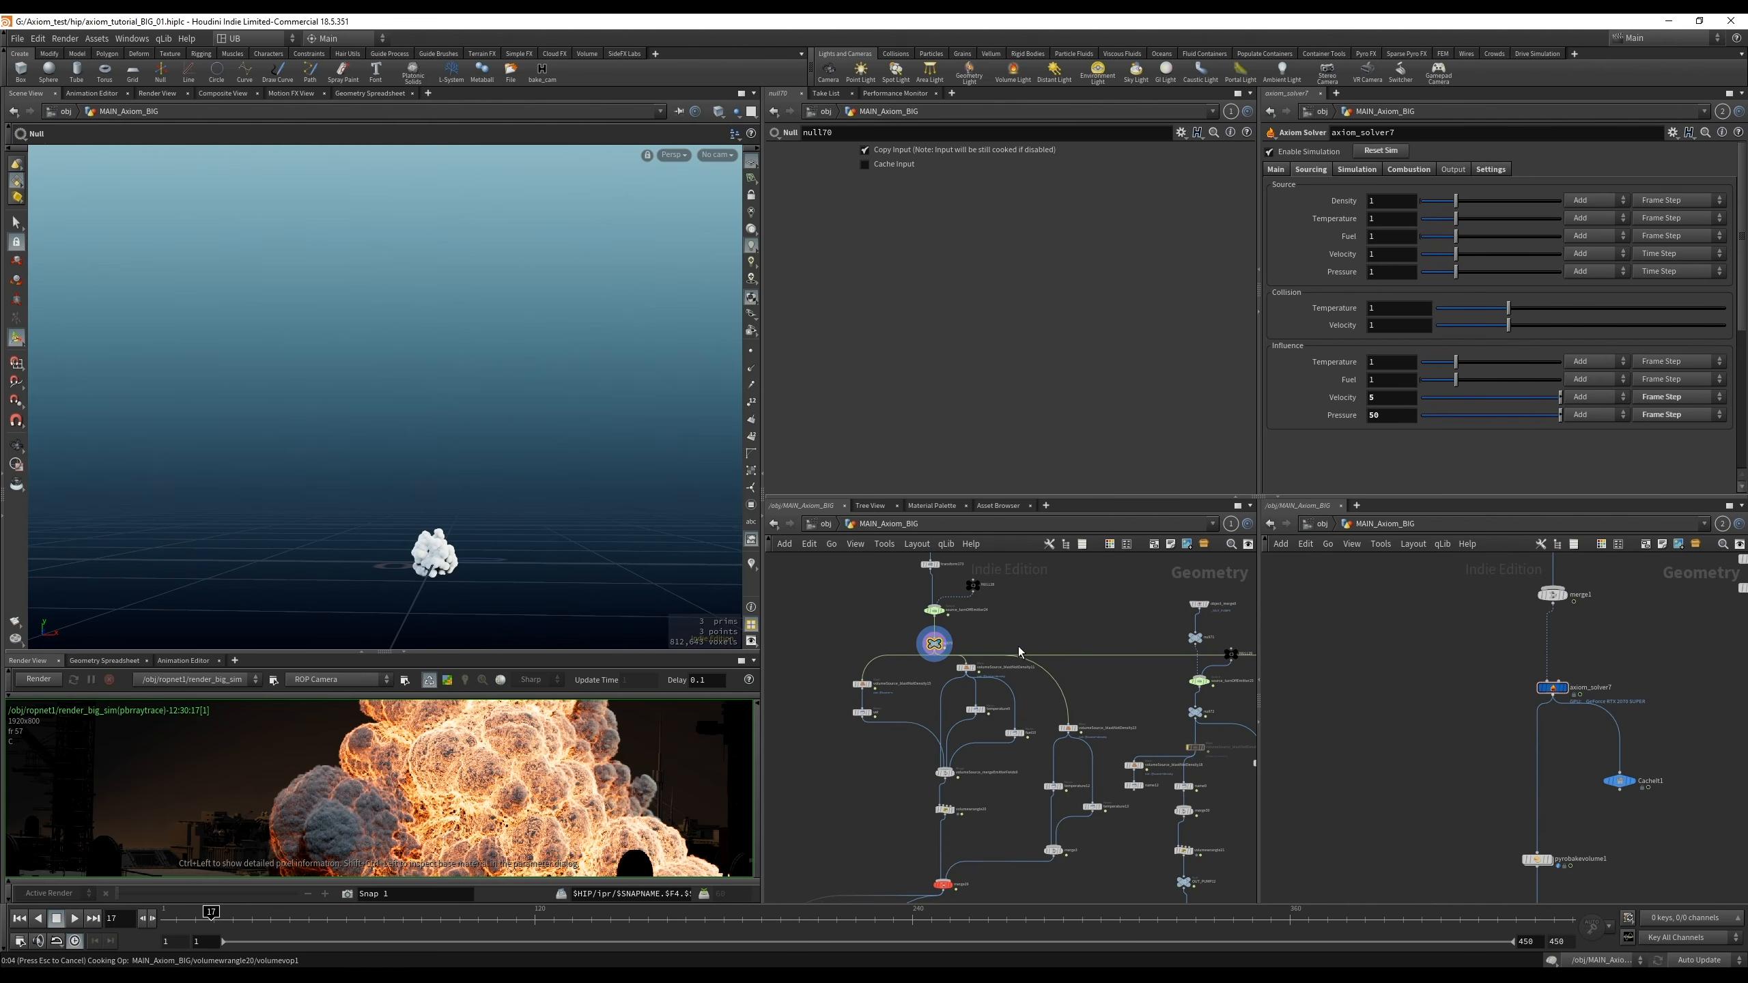
Select volumeSource_blastNotDensity22, then display temperature11 and fuel11 in turn to view the volumes
{"action": "scroll", "coordinate": [1019, 648], "scroll_direction": "down", "scroll_amount": 6}
{"action": "scroll", "coordinate": [1064, 626], "scroll_direction": "up", "scroll_amount": 6}
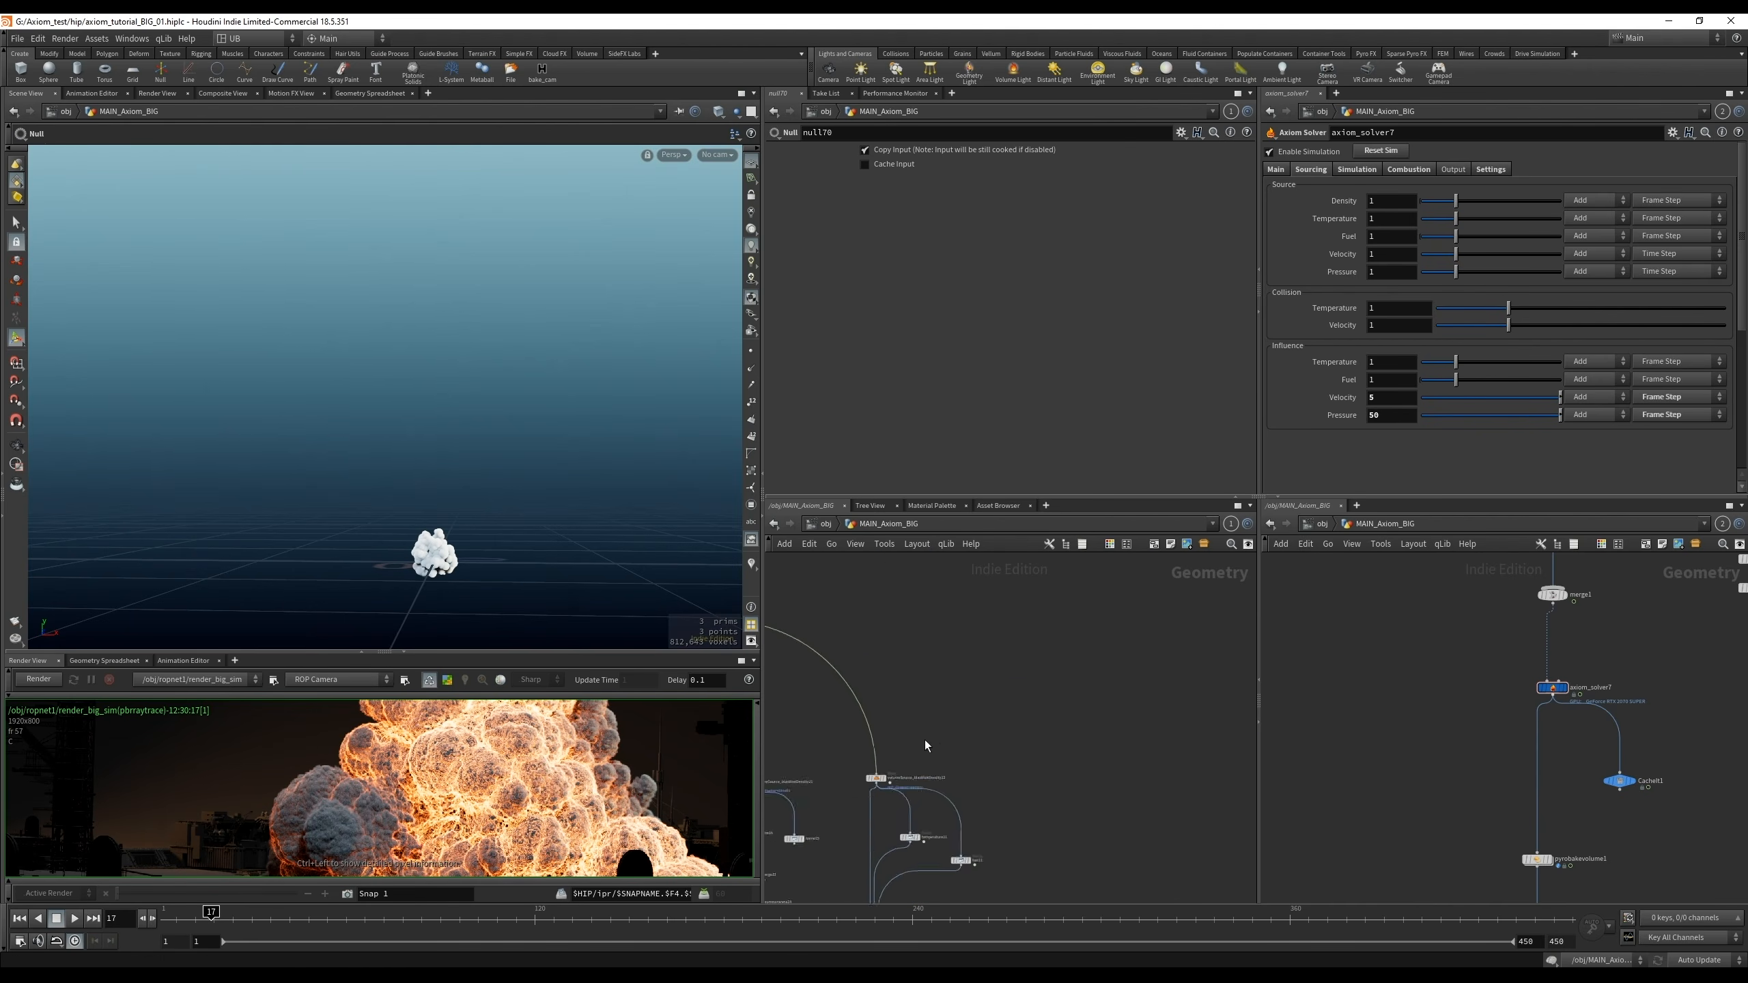
{"action": "left_click", "coordinate": [881, 777]}
{"action": "middle_click_drag", "start_coordinate": [986, 728], "coordinate": [1115, 578]}
{"action": "key", "text": "r"}
{"action": "left_click", "coordinate": [1042, 688]}
{"action": "left_click", "coordinate": [1092, 711]}
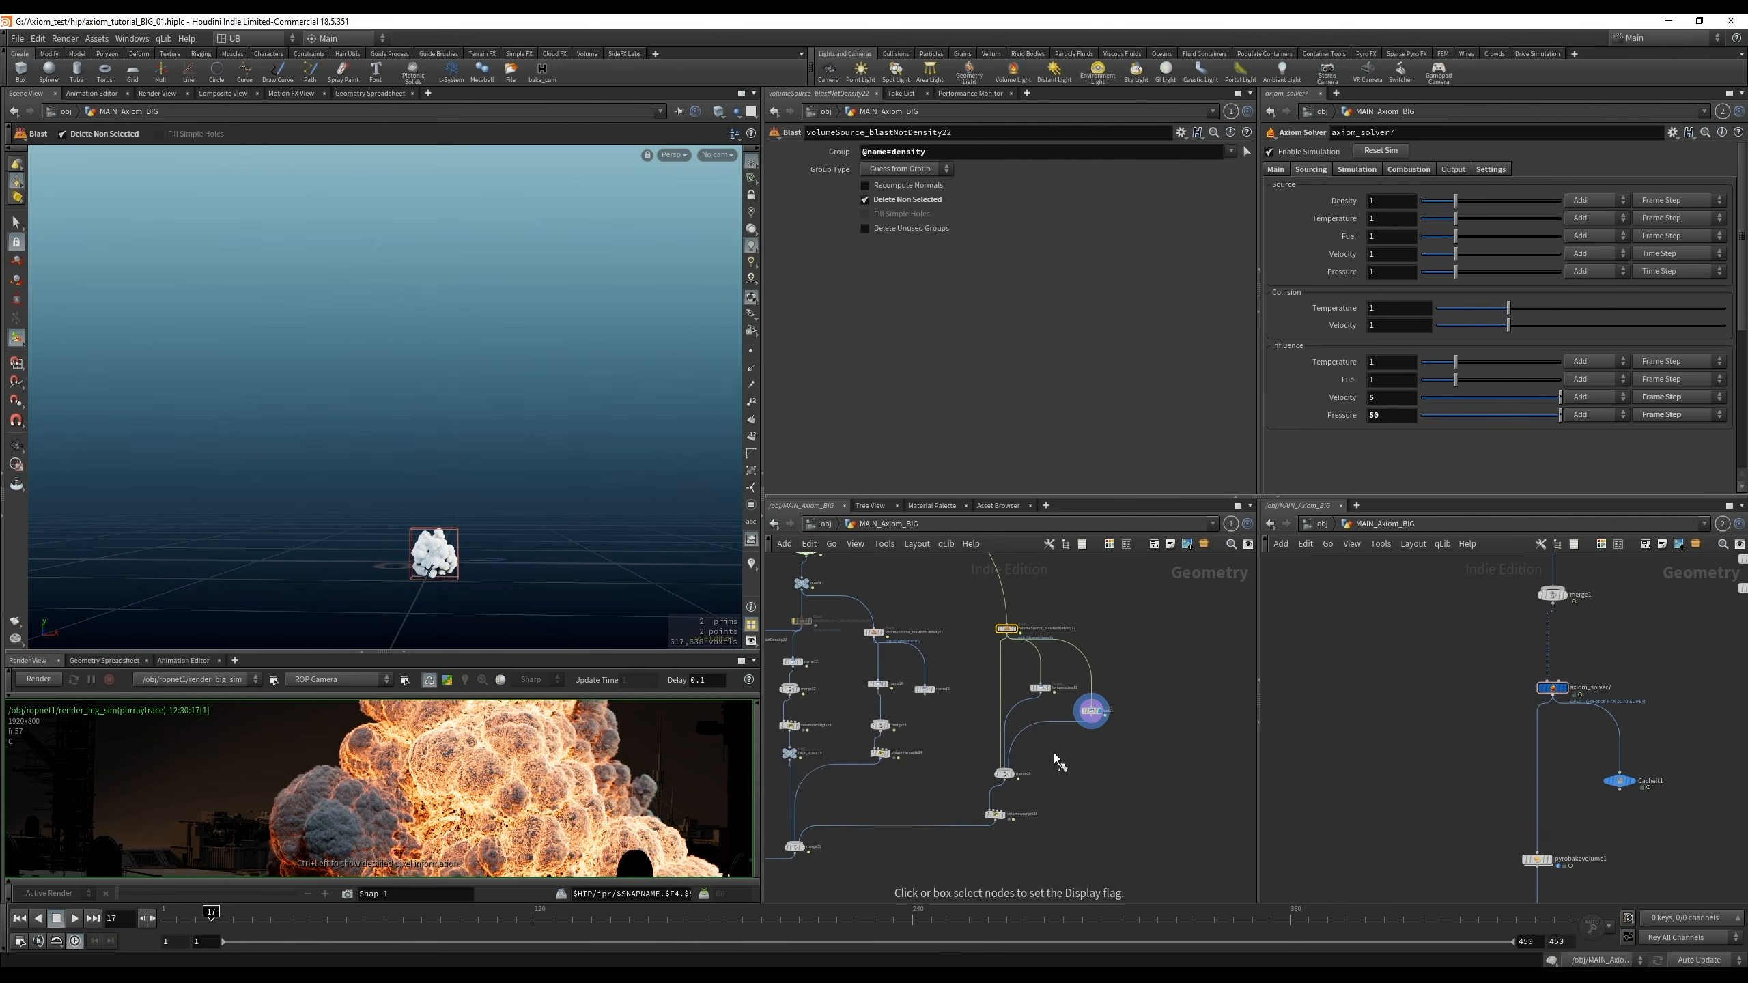
Display the merge below temperature11 and fuel11, then volumewrangle25, to view the combined source
{"action": "key", "text": "r"}
{"action": "left_click", "coordinate": [1006, 773]}
{"action": "left_click_drag", "start_coordinate": [951, 852], "coordinate": [952, 851]}
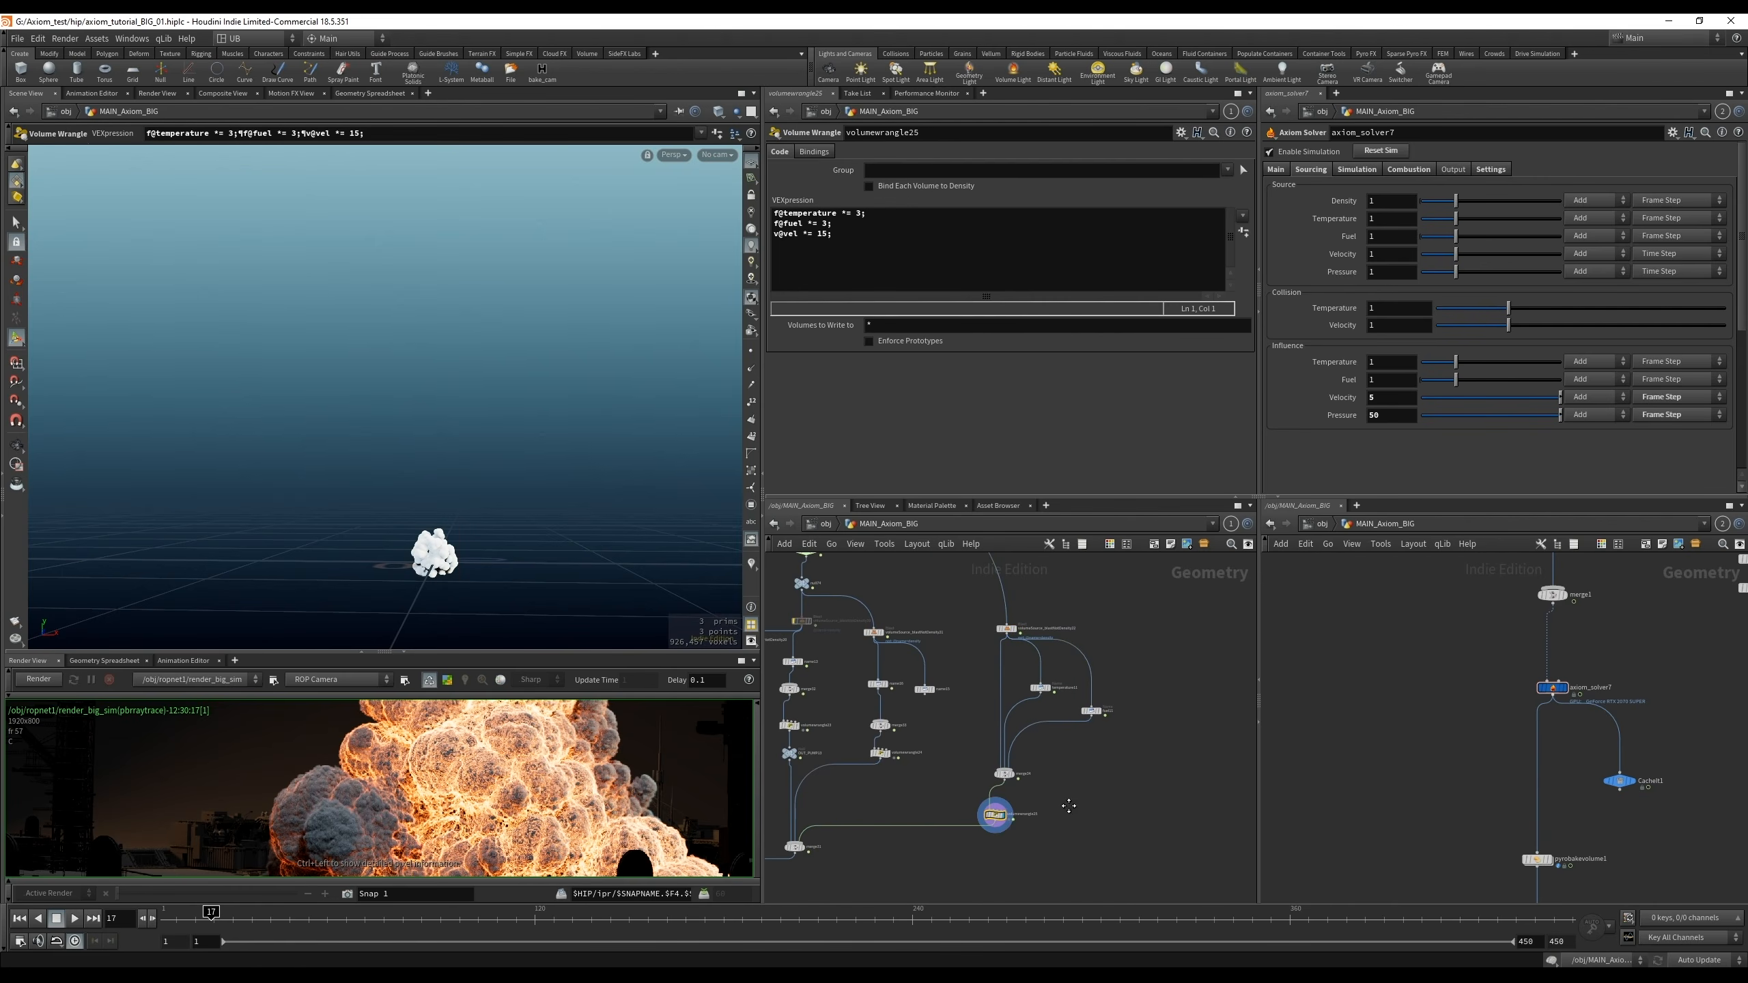
{"action": "middle_click_drag", "start_coordinate": [1068, 806], "coordinate": [1103, 771]}
{"action": "left_click_drag", "start_coordinate": [852, 814], "coordinate": [860, 845]}
Move null70 and the emitter nodes above it higher in the network, away from the branches they feed
{"action": "scroll", "coordinate": [1001, 784], "scroll_direction": "down", "scroll_amount": 4}
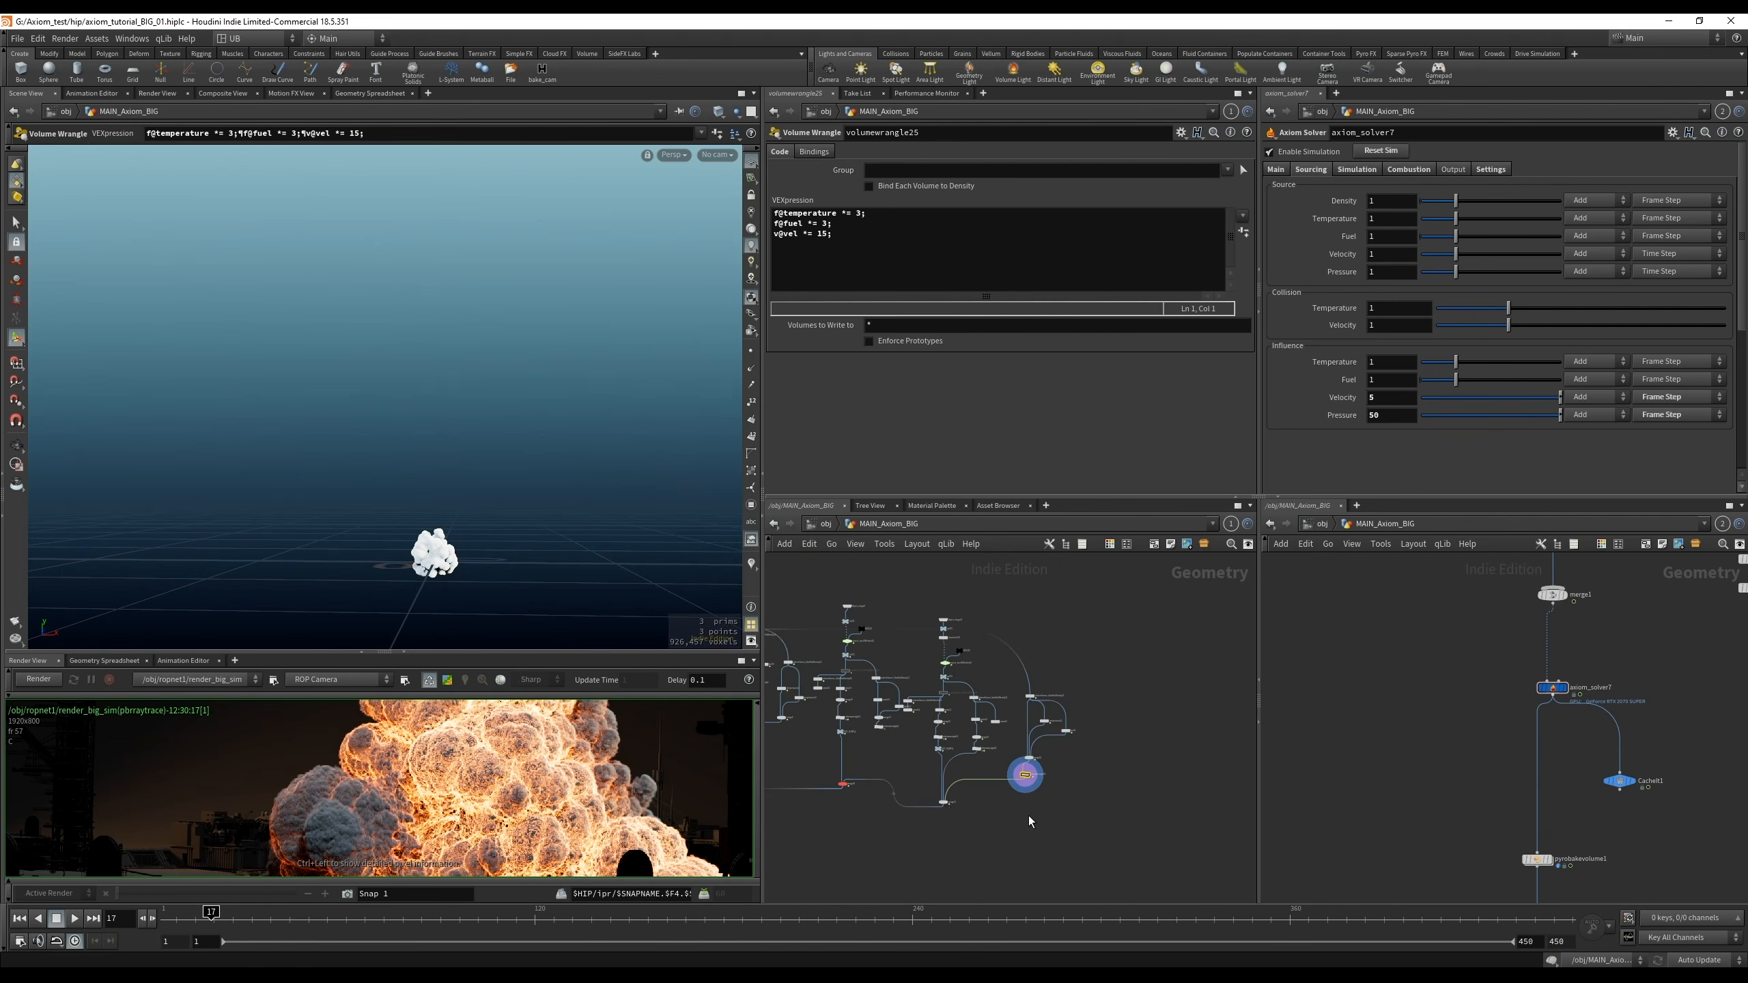
{"action": "middle_click_drag", "start_coordinate": [1028, 817], "coordinate": [1130, 839]}
{"action": "left_click_drag", "start_coordinate": [1218, 683], "coordinate": [1090, 823]}
{"action": "middle_click_drag", "start_coordinate": [1181, 709], "coordinate": [1242, 749]}
{"action": "left_click_drag", "start_coordinate": [929, 625], "coordinate": [887, 702]}
{"action": "left_click", "coordinate": [945, 601]}
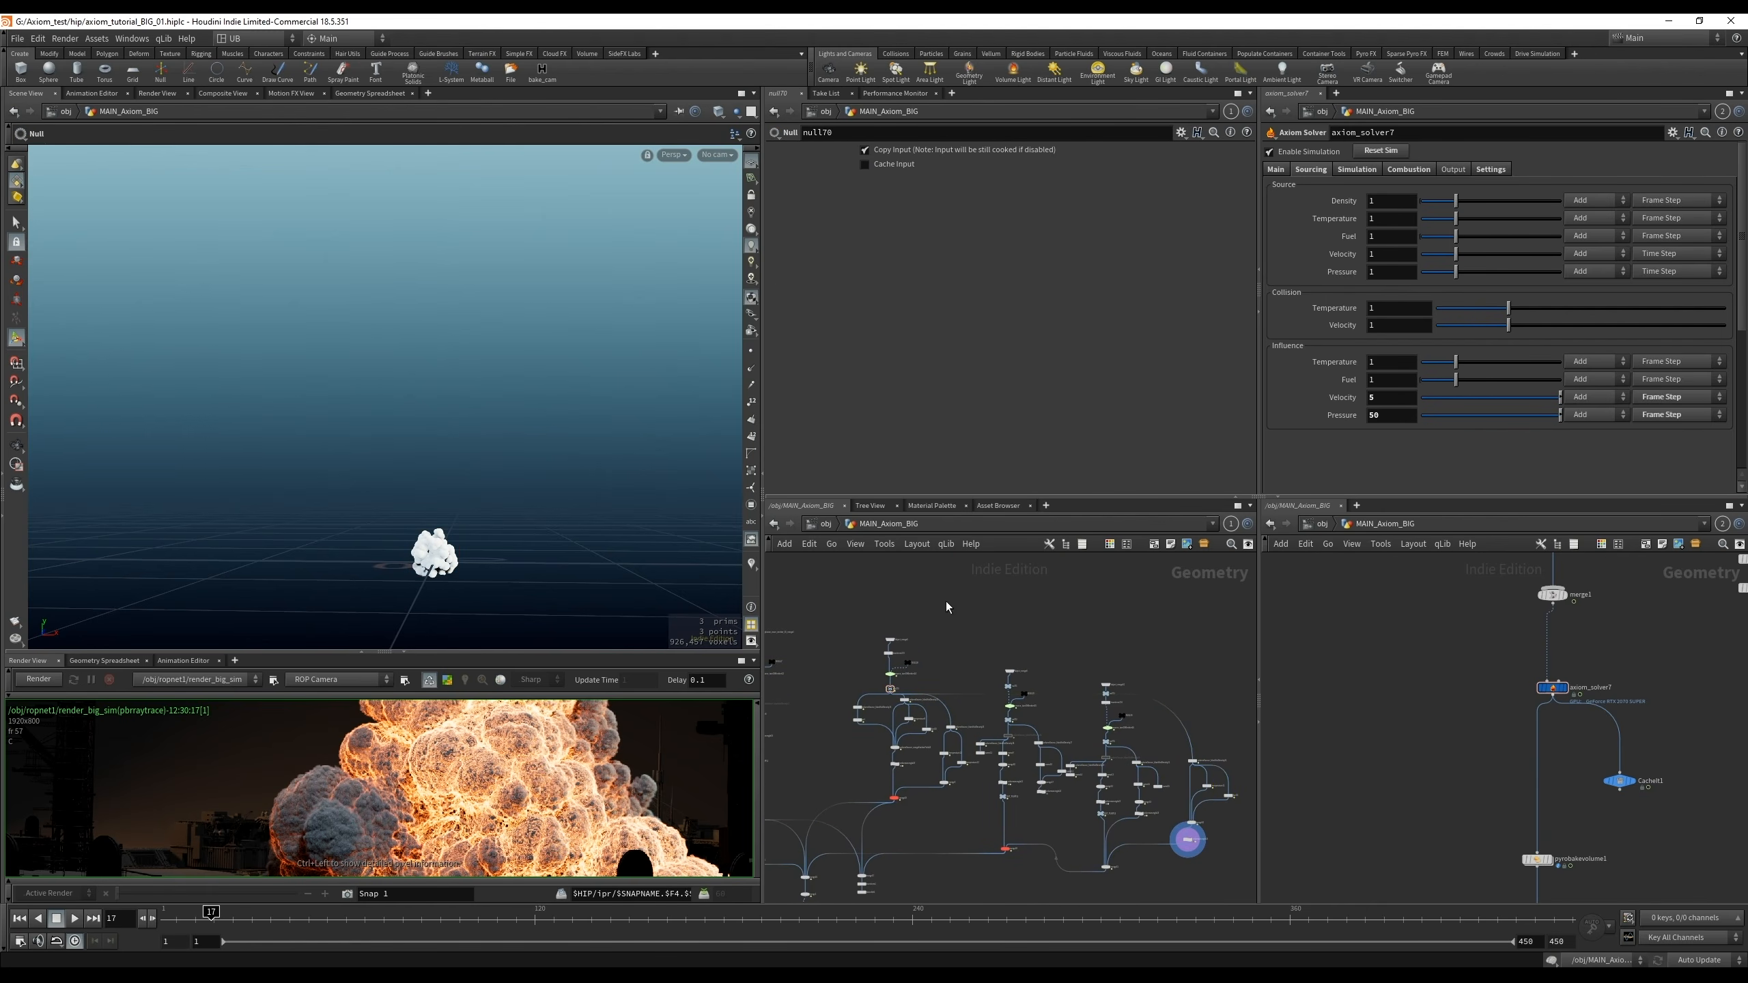
{"action": "left_click_drag", "start_coordinate": [942, 603], "coordinate": [870, 693]}
{"action": "left_click_drag", "start_coordinate": [890, 687], "coordinate": [891, 592]}
{"action": "left_click", "coordinate": [1230, 746]}
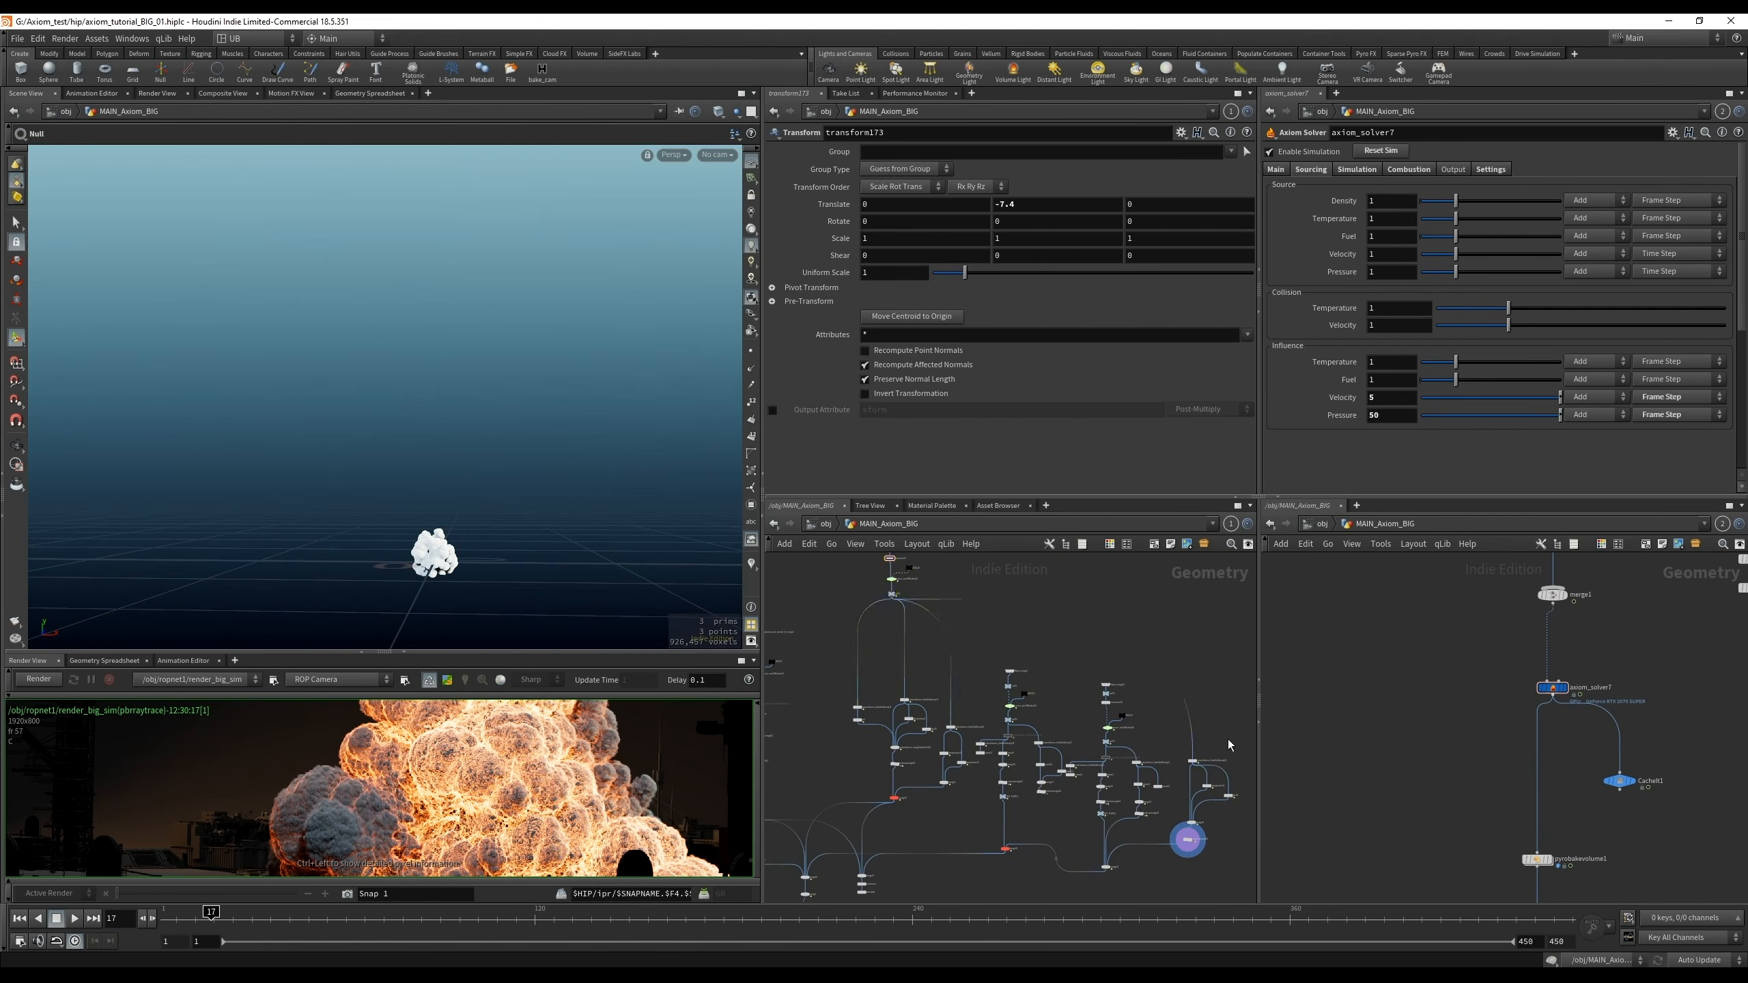
Try to move the cluster from volumeSource_blastNotDensity22 to volumewrangle25 beside null70's branches and shift the pump branches aside
{"action": "left_click_drag", "start_coordinate": [1173, 866], "coordinate": [950, 650]}
{"action": "middle_click_drag", "start_coordinate": [1154, 659], "coordinate": [1082, 630]}
{"action": "left_click_drag", "start_coordinate": [1139, 623], "coordinate": [910, 844]}
{"action": "left_click_drag", "start_coordinate": [911, 725], "coordinate": [1020, 733]}
{"action": "left_click", "coordinate": [946, 729]}
{"action": "middle_click_drag", "start_coordinate": [985, 745], "coordinate": [1055, 798]}
{"action": "left_click", "coordinate": [941, 689]}
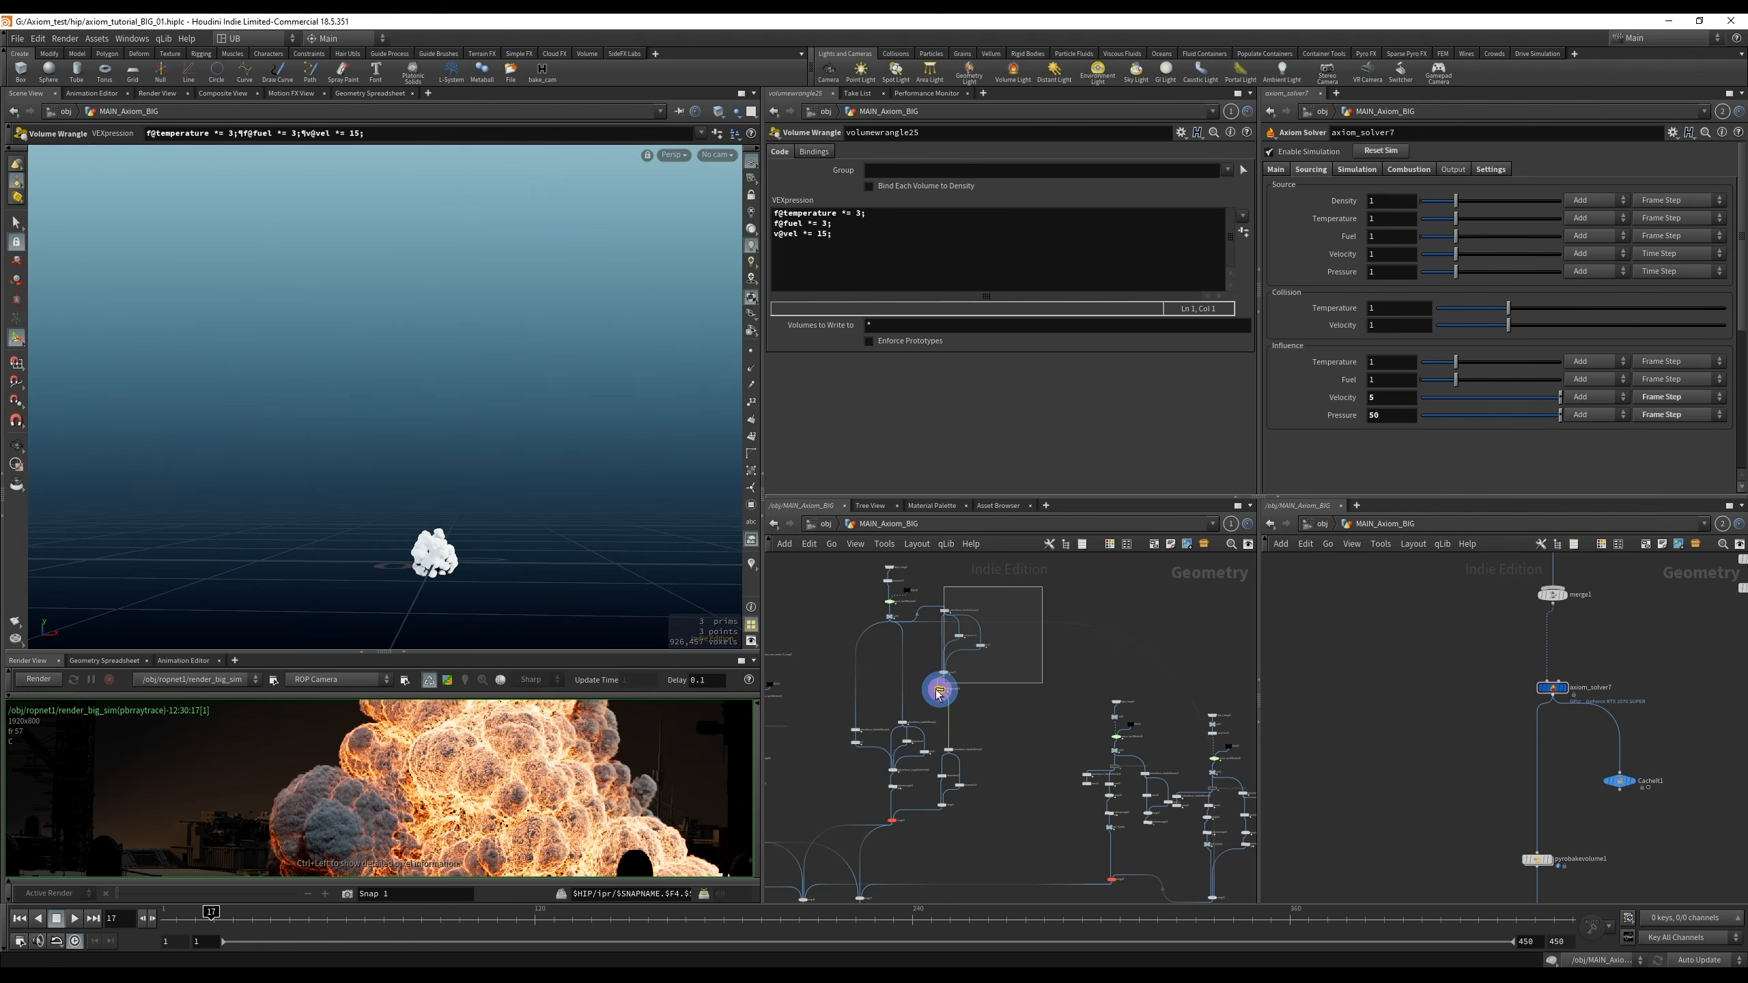
{"action": "left_click_drag", "start_coordinate": [933, 726], "coordinate": [959, 690]}
Undo the moves of the volumewrangle25 cluster and the pump branches
{"action": "key", "text": "ctrl+z"}
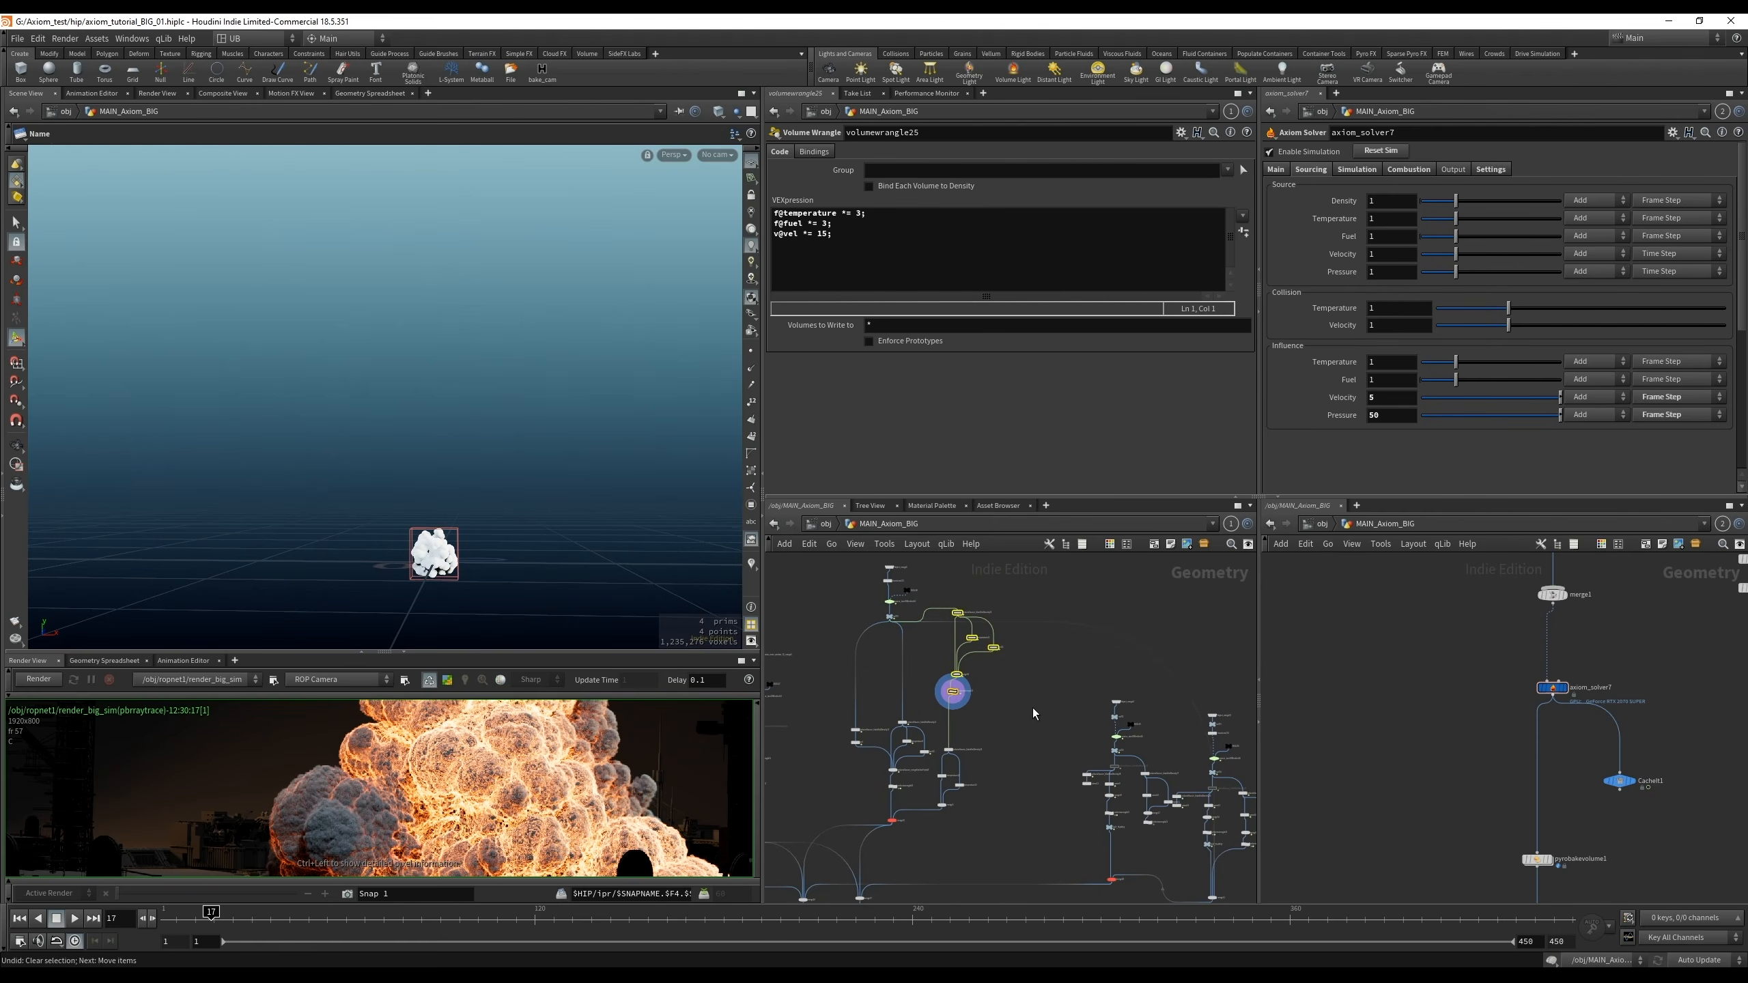
{"action": "key", "text": "ctrl+z"}
{"action": "key", "text": "ctrl+z"}
{"action": "key", "text": "ctrl+z"}
{"action": "key", "text": "ctrl+z"}
{"action": "key", "text": "ctrl+z"}
{"action": "key", "text": "ctrl+z"}
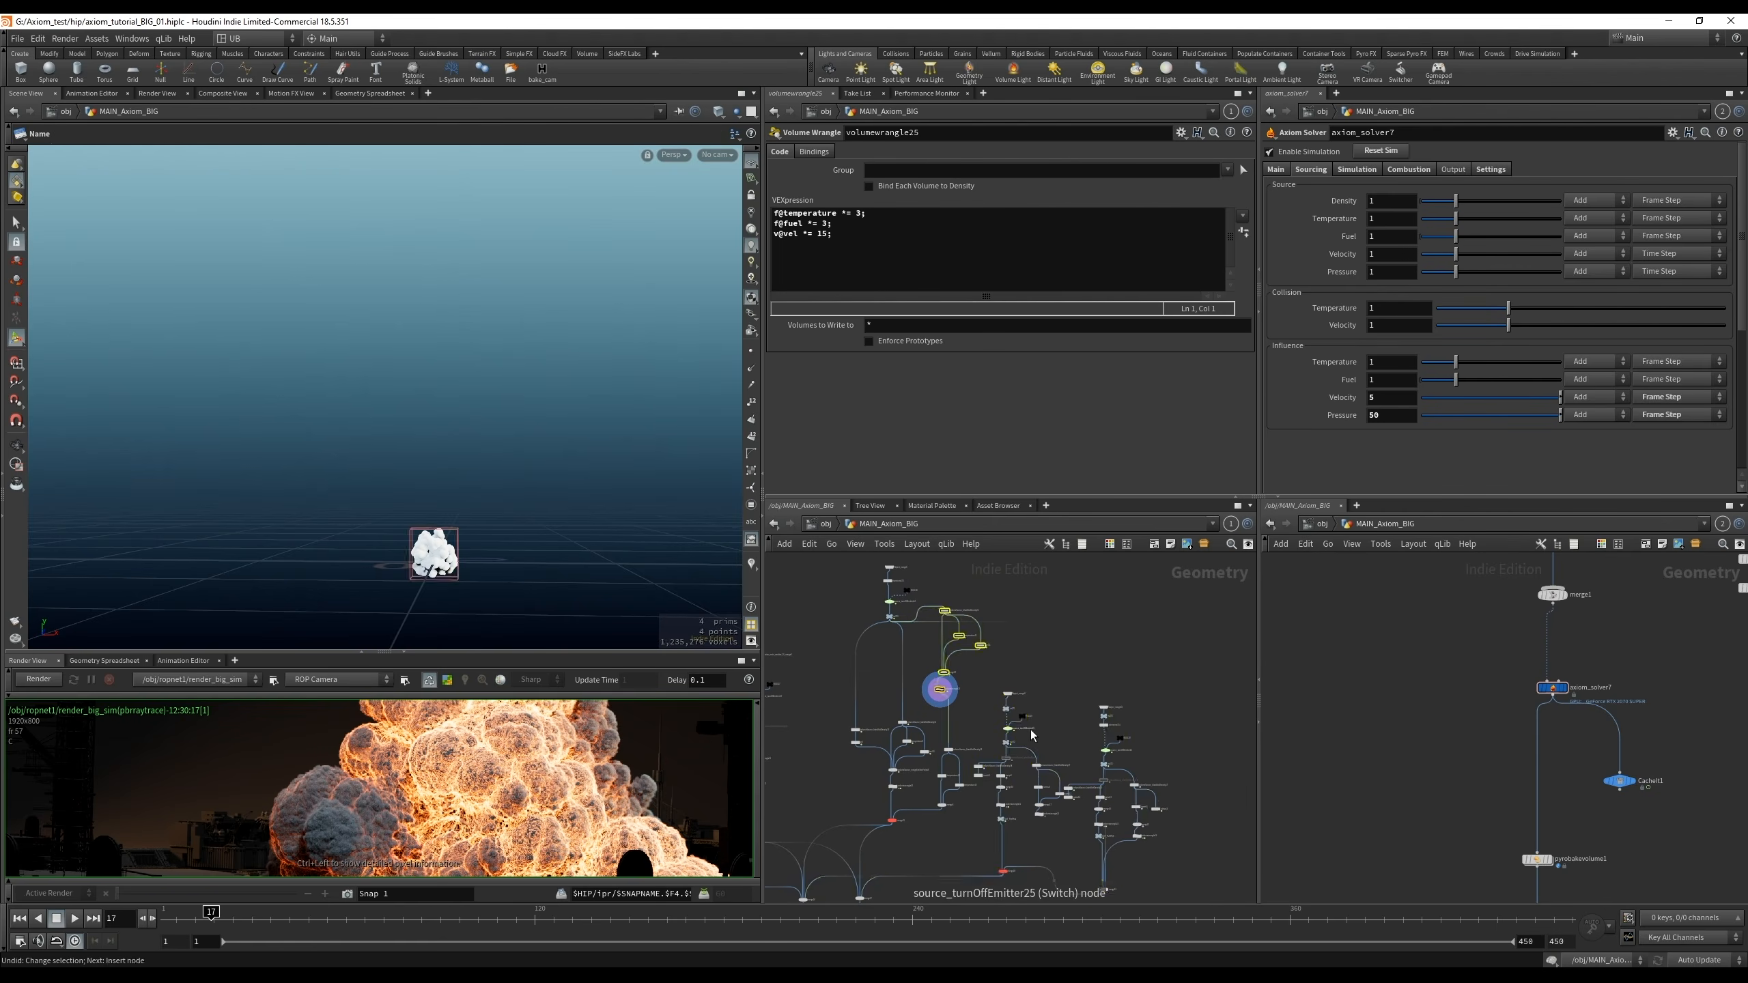
{"action": "middle_click_drag", "start_coordinate": [1165, 733], "coordinate": [1137, 686]}
{"action": "left_click_drag", "start_coordinate": [1235, 670], "coordinate": [985, 638]}
{"action": "key", "text": "Escape"}
{"action": "middle_click_drag", "start_coordinate": [931, 628], "coordinate": [1036, 719]}
{"action": "left_click_drag", "start_coordinate": [1042, 588], "coordinate": [912, 866]}
{"action": "left_click", "coordinate": [1082, 640]}
{"action": "middle_click_drag", "start_coordinate": [1203, 743], "coordinate": [1074, 649]}
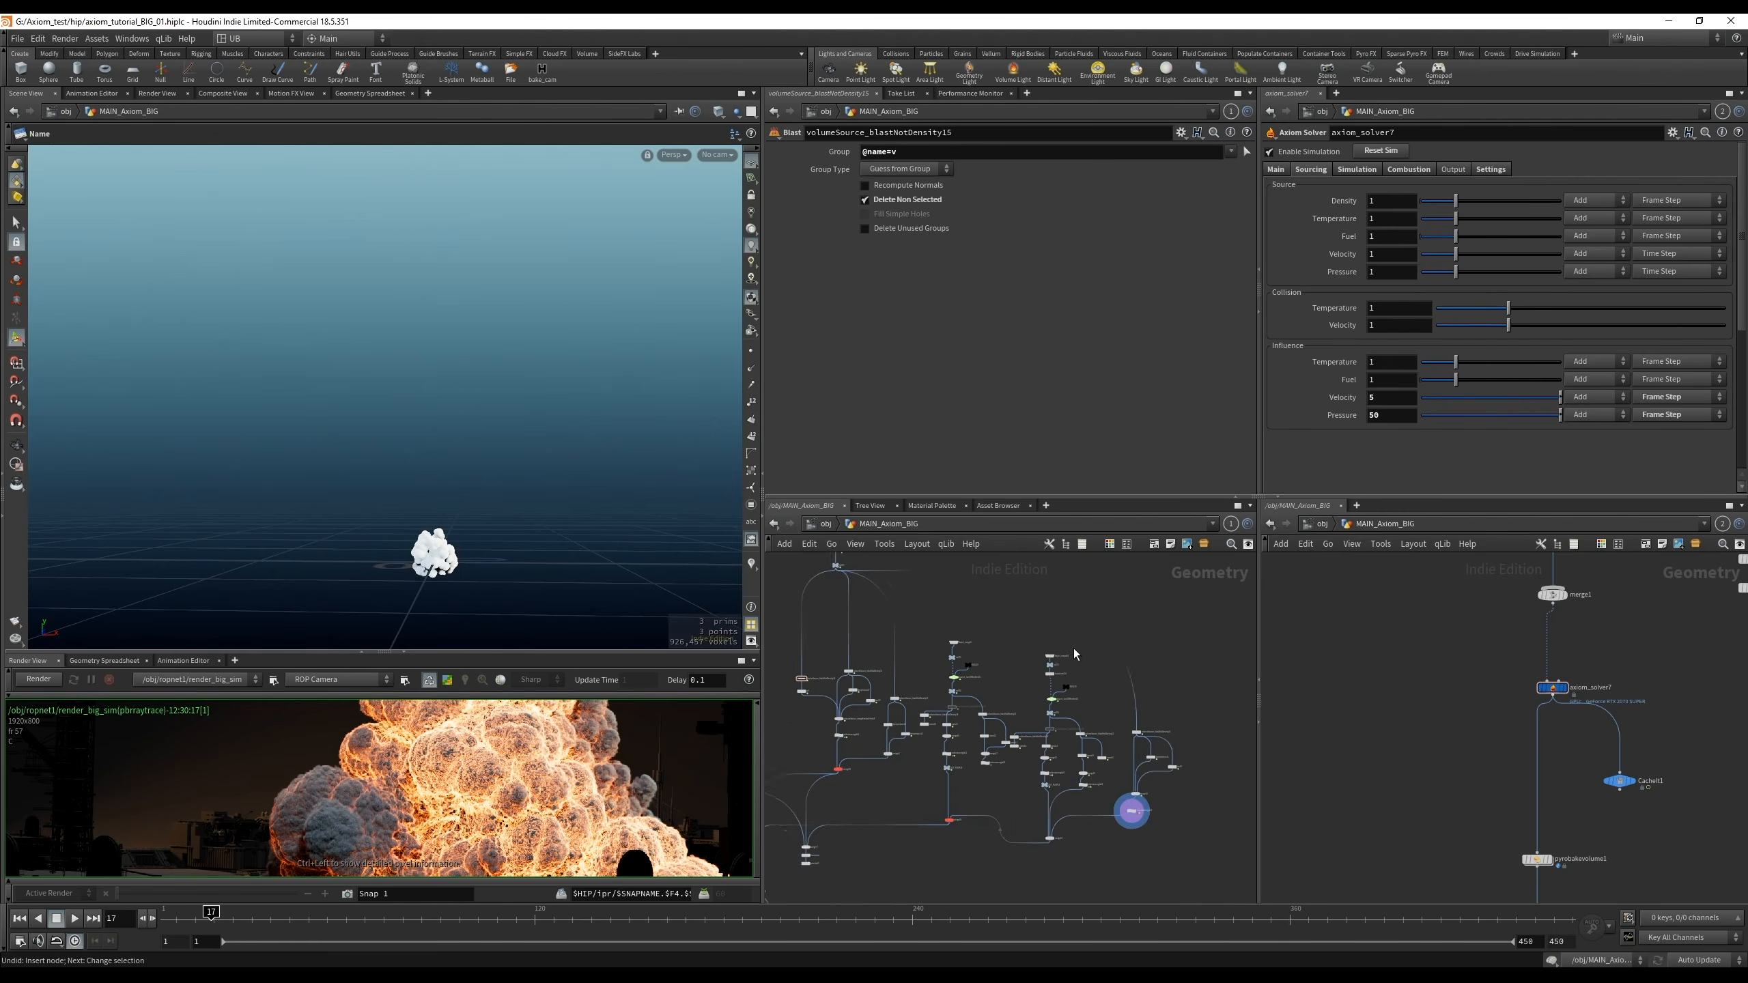
Display volumewrangle25 at the end of its branch, followed by axiom_solver7, to compare the source with the simulation output
{"action": "middle_click_drag", "start_coordinate": [921, 632], "coordinate": [1015, 729]}
{"action": "left_click_drag", "start_coordinate": [1006, 569], "coordinate": [908, 849]}
{"action": "left_click", "coordinate": [990, 871]}
{"action": "middle_click_drag", "start_coordinate": [1044, 882], "coordinate": [942, 701]}
{"action": "left_click", "coordinate": [1122, 728]}
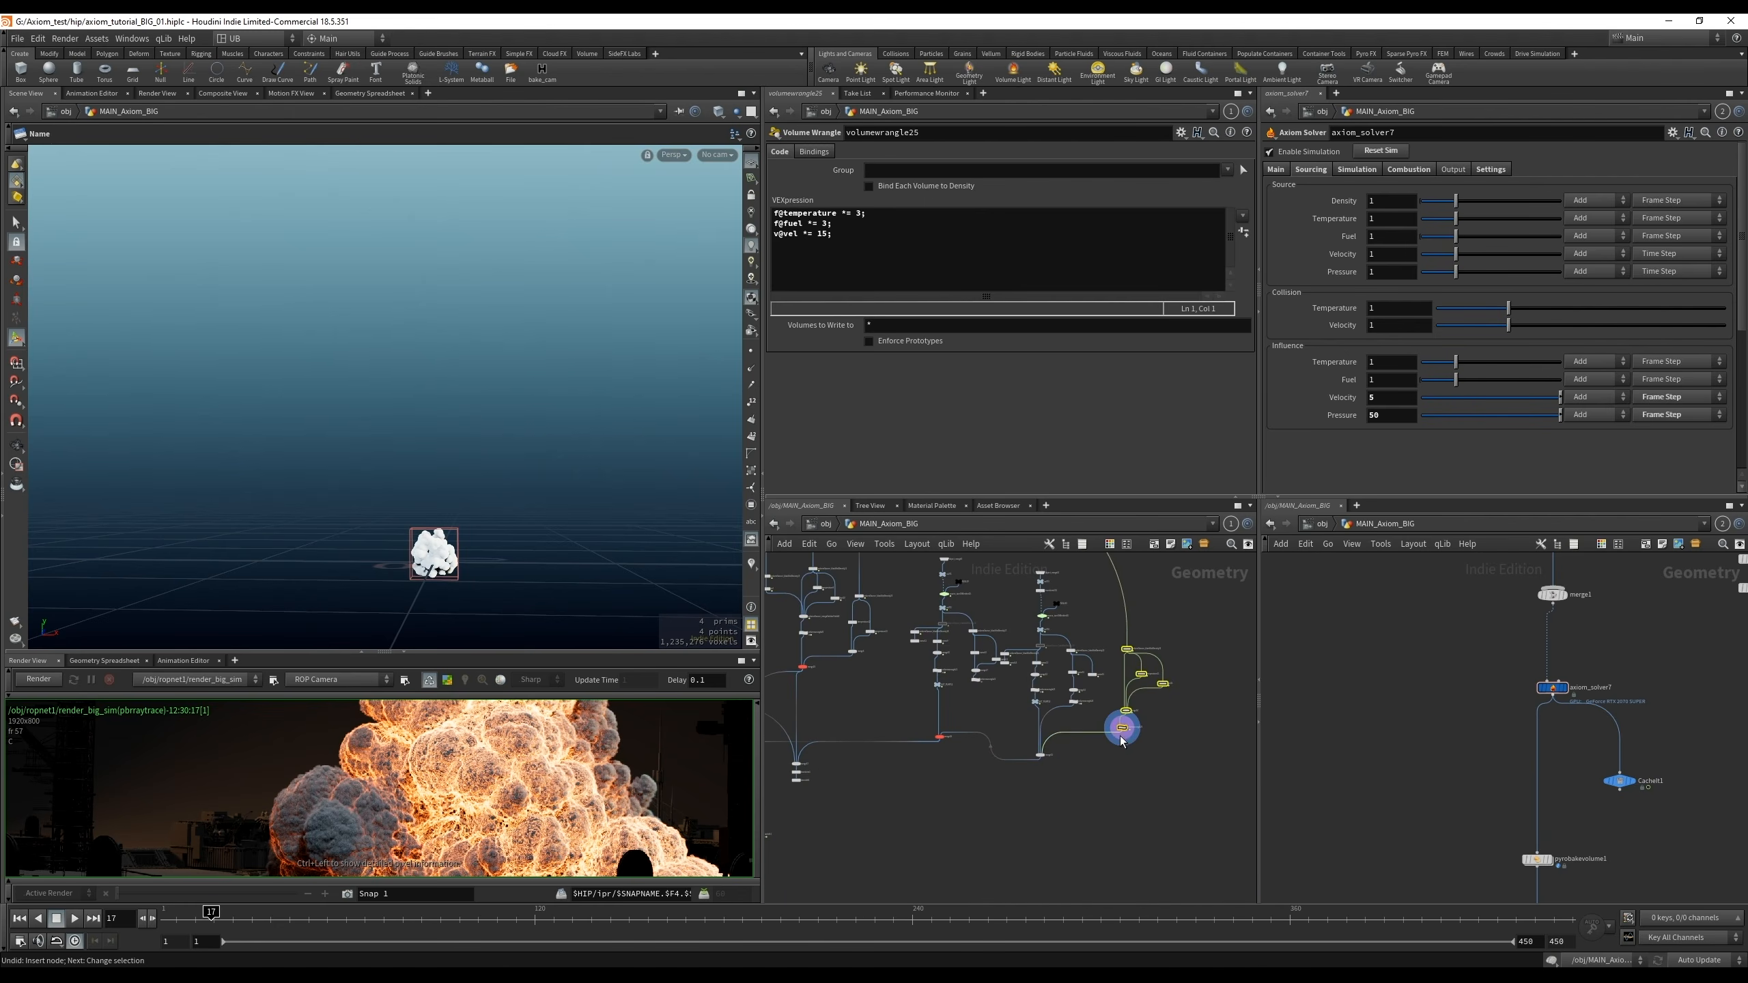
{"action": "middle_click_drag", "start_coordinate": [1094, 793], "coordinate": [1008, 711]}
{"action": "left_click", "coordinate": [970, 736]}
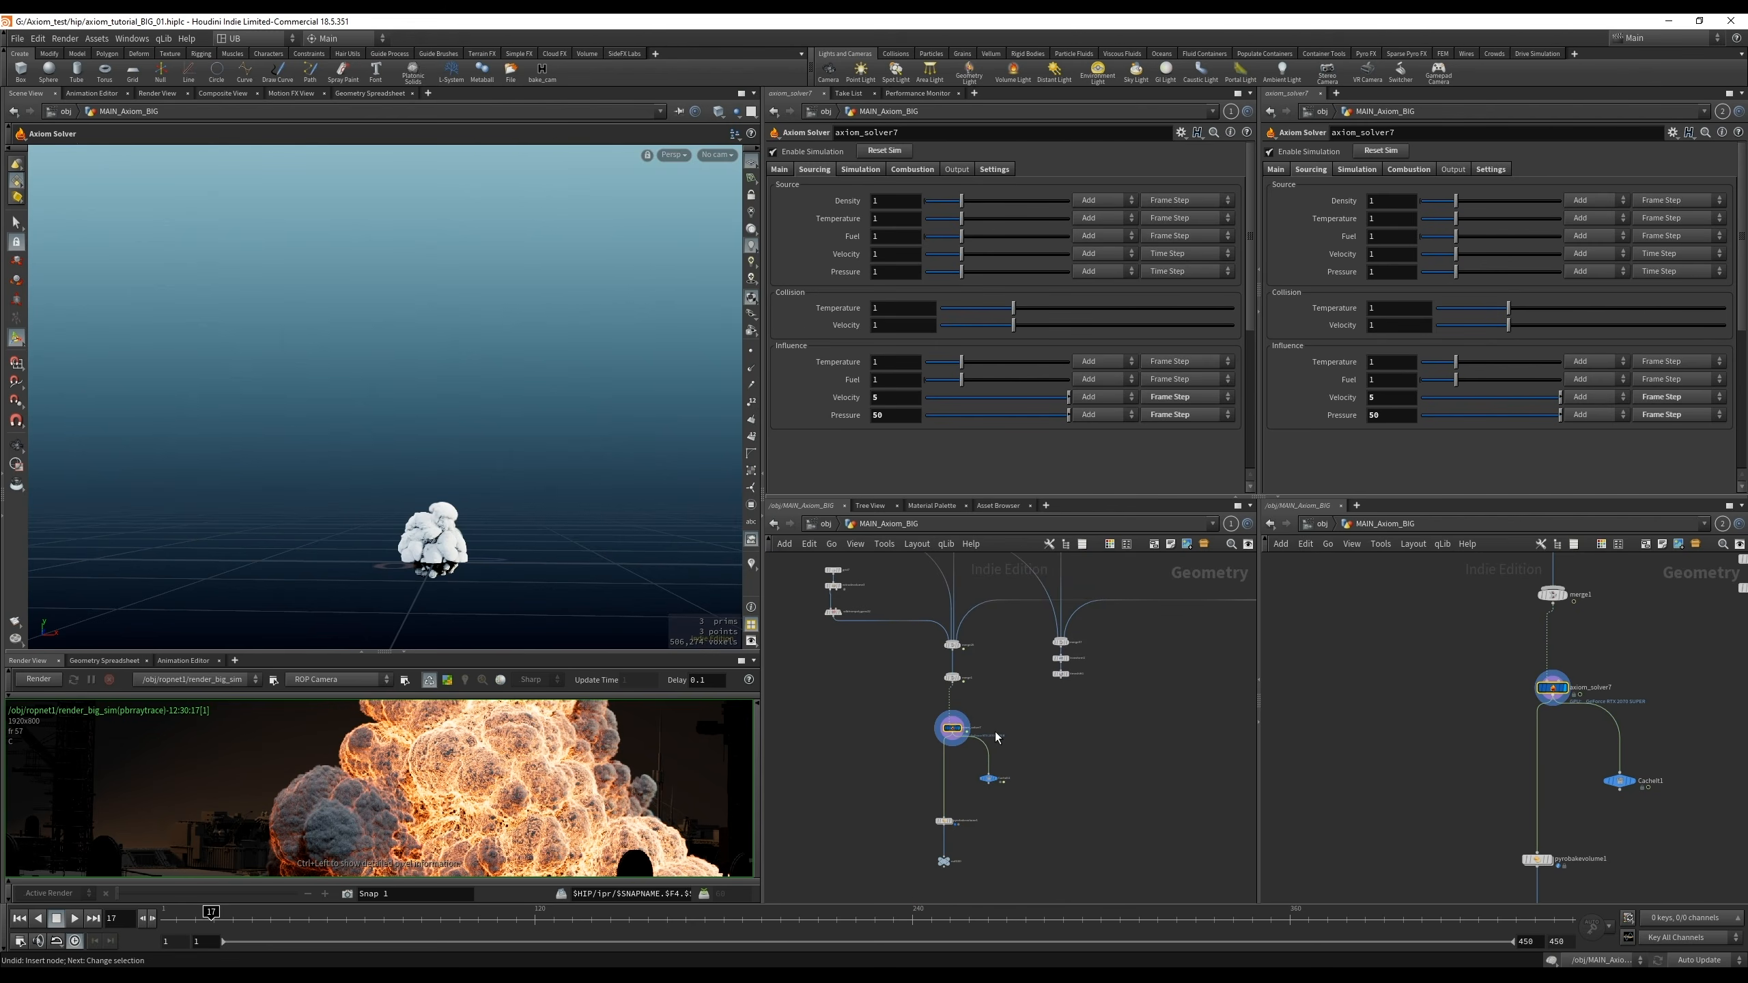
Return to the first frame, go up to the object level, and look through RENDER_CAM_06 while scrubbing the opening frames
{"action": "key", "text": "ctrl+Up"}
{"action": "key", "text": "u"}
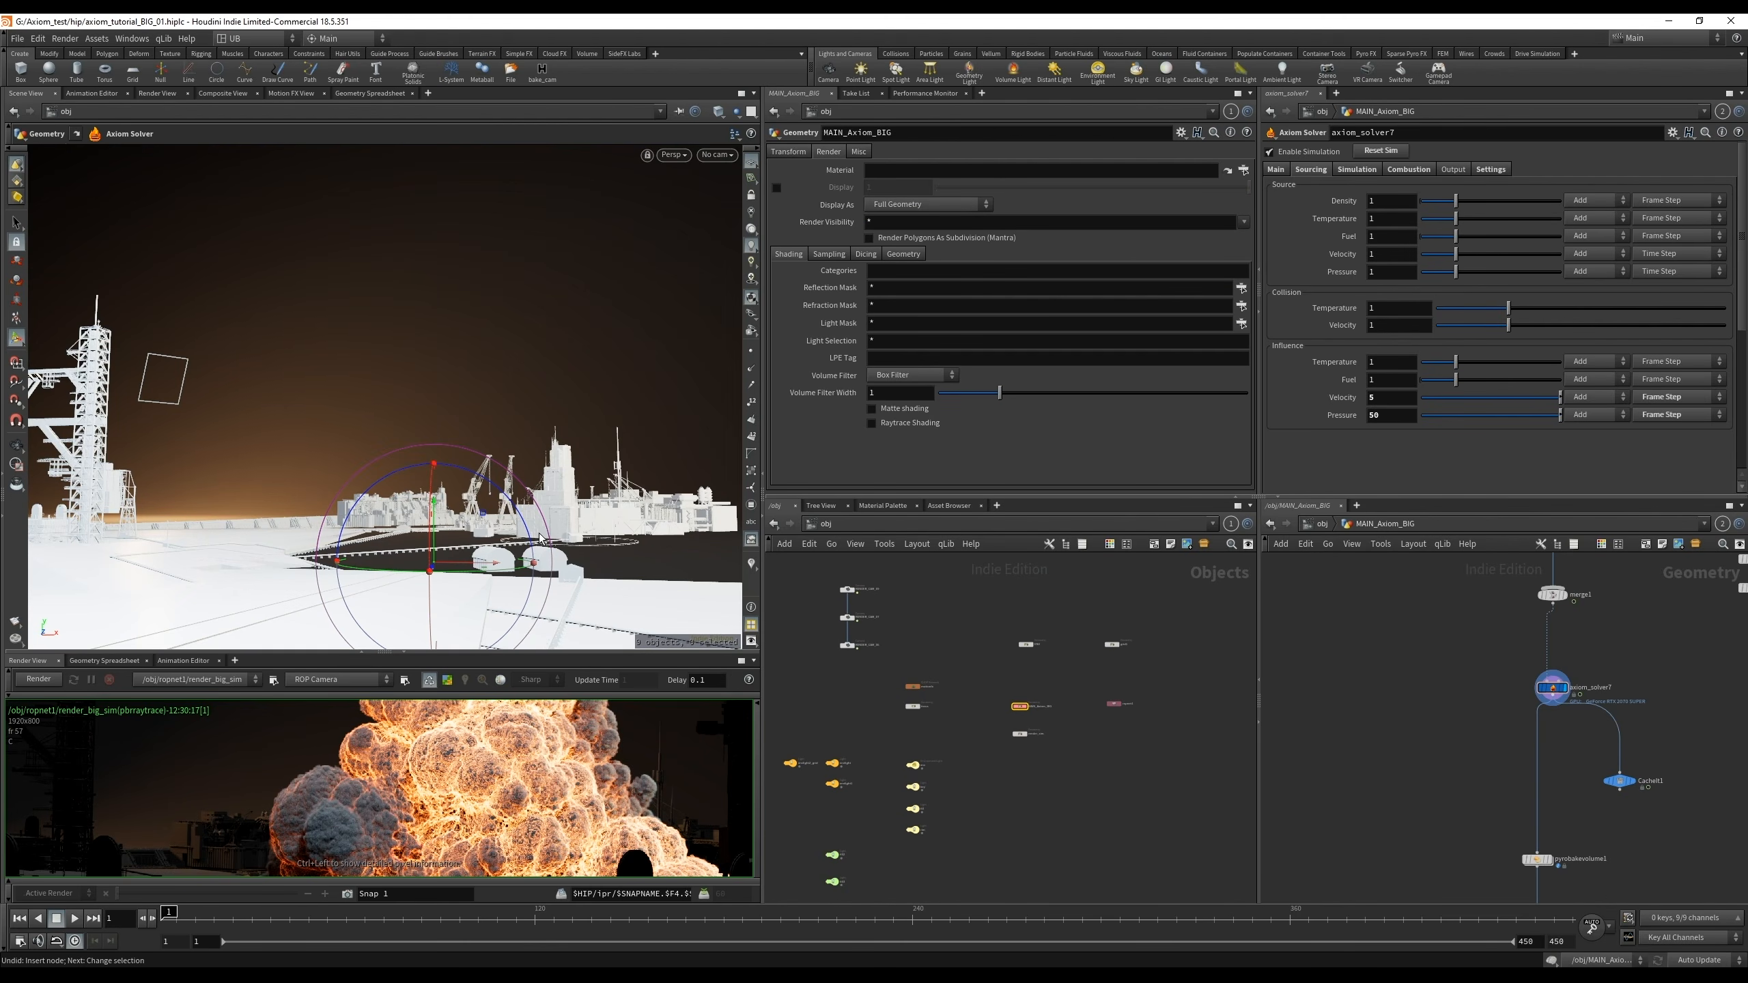
{"action": "left_click_drag", "start_coordinate": [606, 535], "coordinate": [639, 506], "text": "alt"}
{"action": "right_click_drag", "start_coordinate": [640, 506], "coordinate": [551, 517], "text": "alt"}
{"action": "middle_click_drag", "start_coordinate": [829, 664], "coordinate": [945, 706]}
{"action": "right_click_drag", "start_coordinate": [944, 706], "coordinate": [985, 666]}
{"action": "left_click", "coordinate": [1012, 664], "text": "ctrl"}
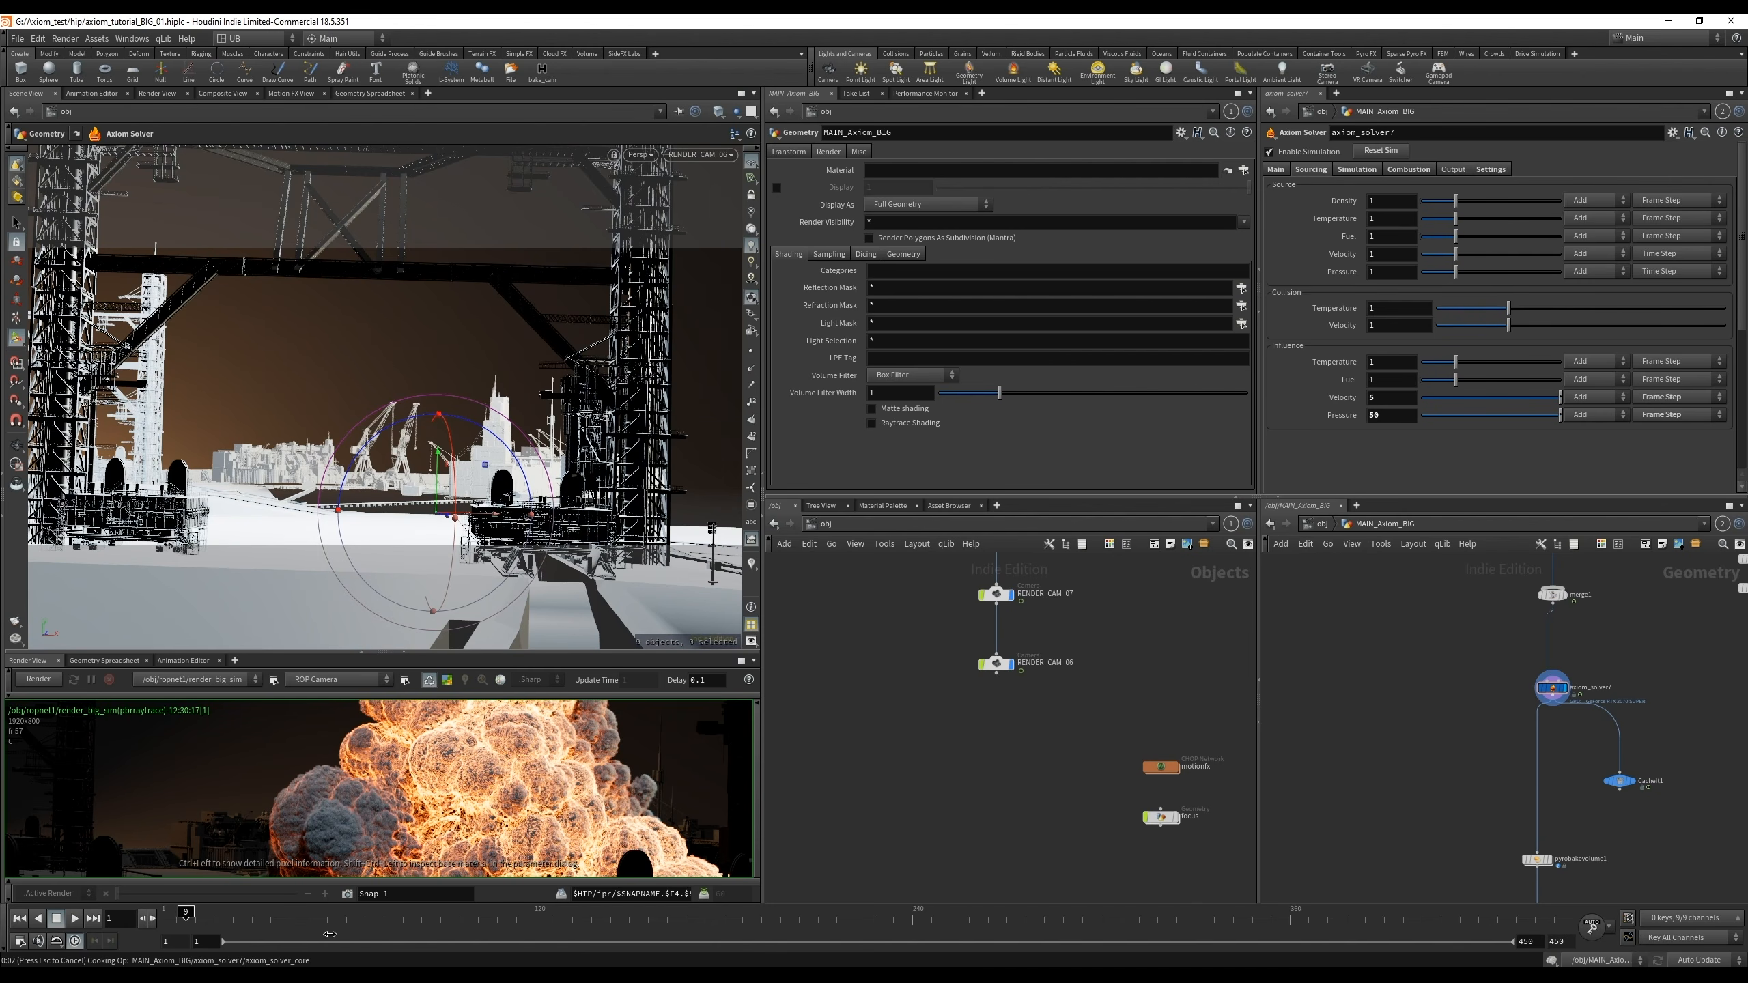
{"action": "left_click_drag", "start_coordinate": [303, 916], "coordinate": [247, 913]}
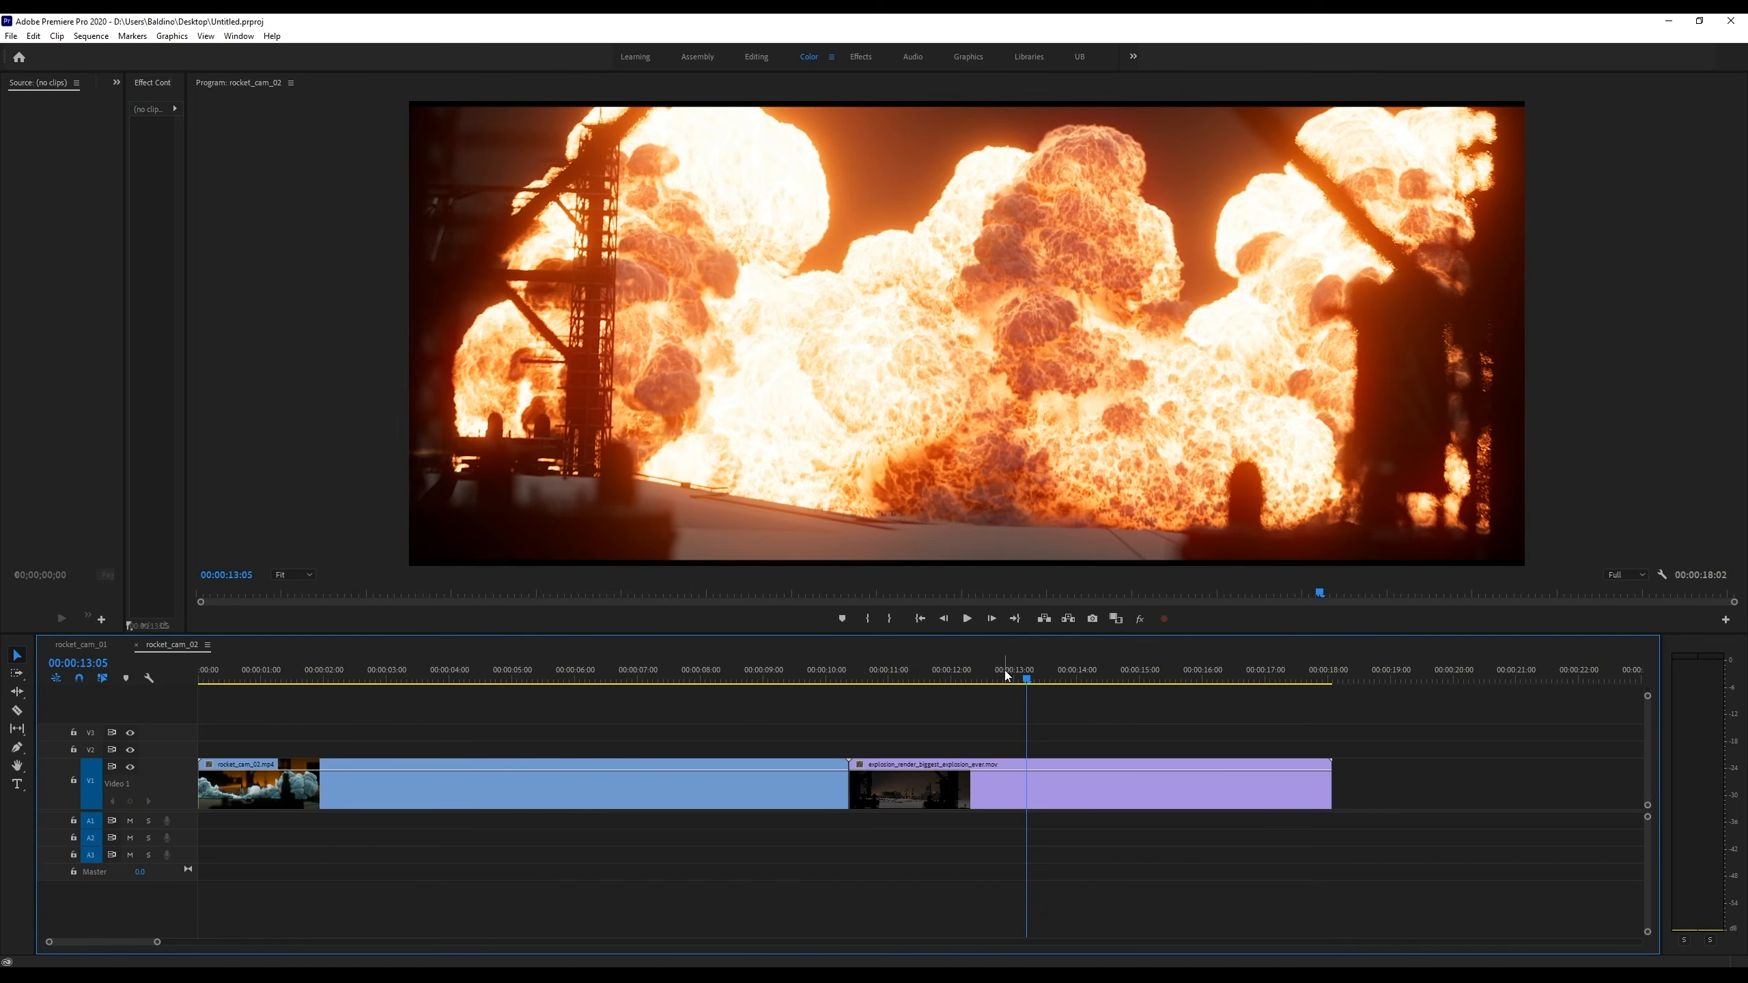
Switch to Premiere Pro and play the explosion render from 00:00:11:20, followed by the rocket launch clip from near its beginning
{"action": "left_click_drag", "start_coordinate": [1004, 669], "coordinate": [948, 671]}
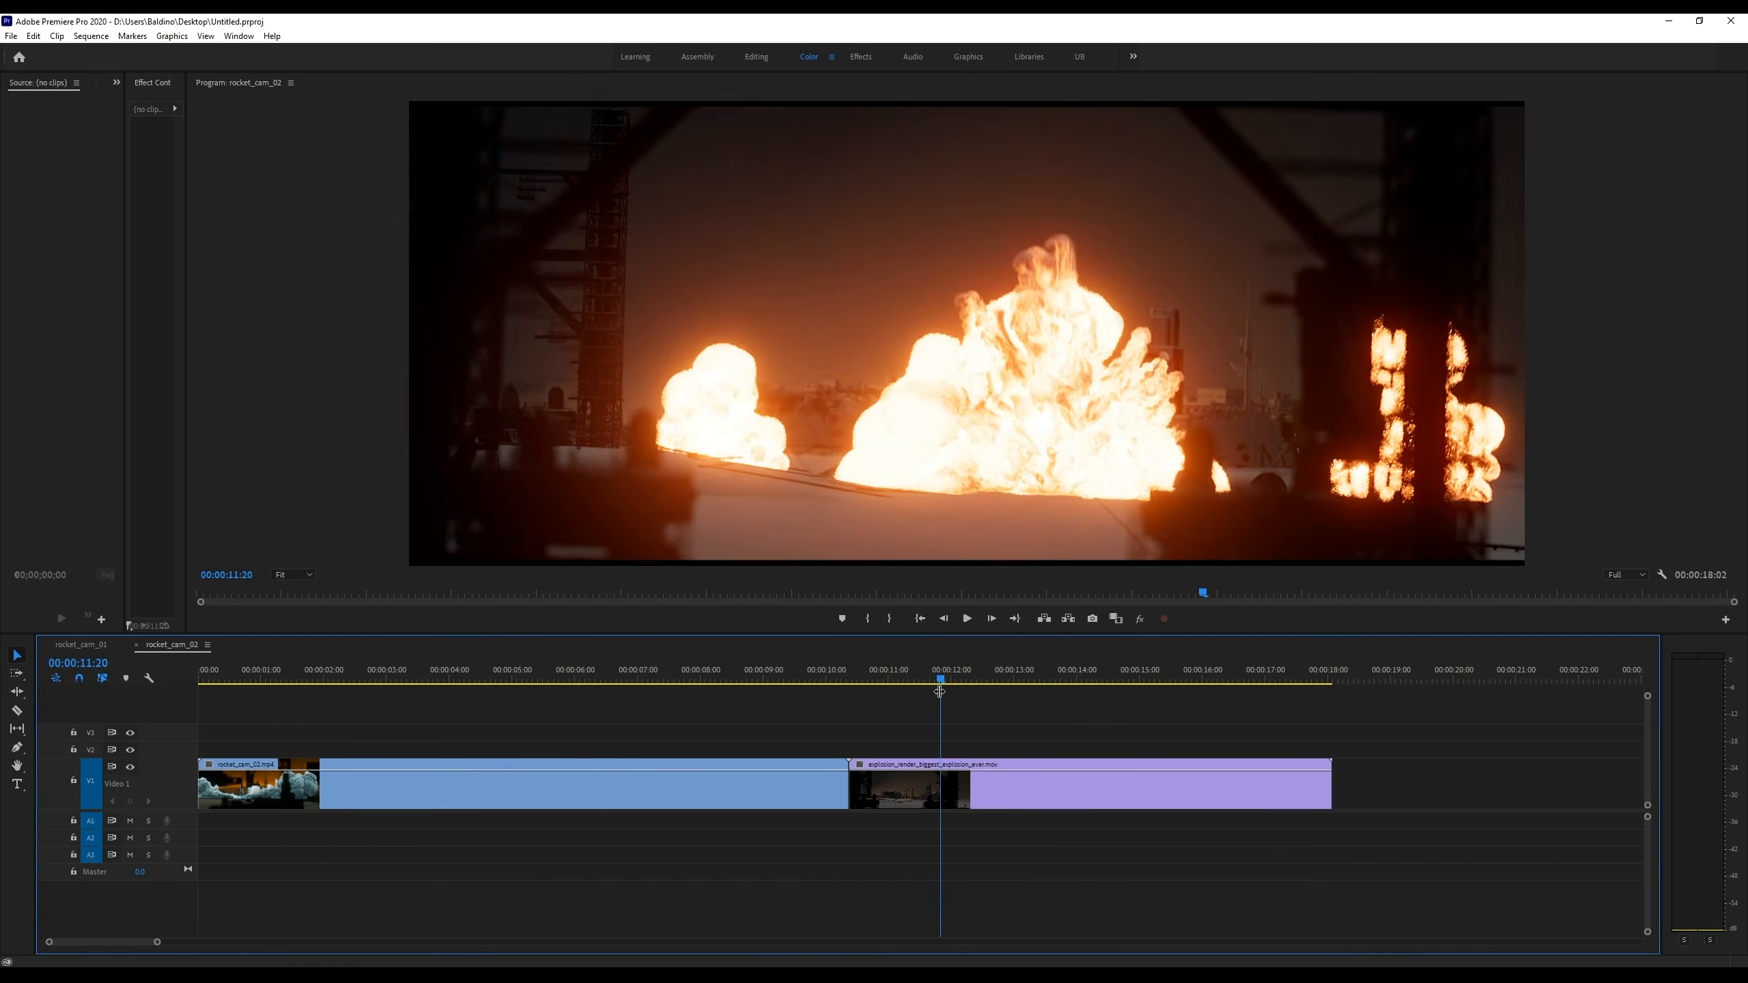
{"action": "key", "text": "space"}
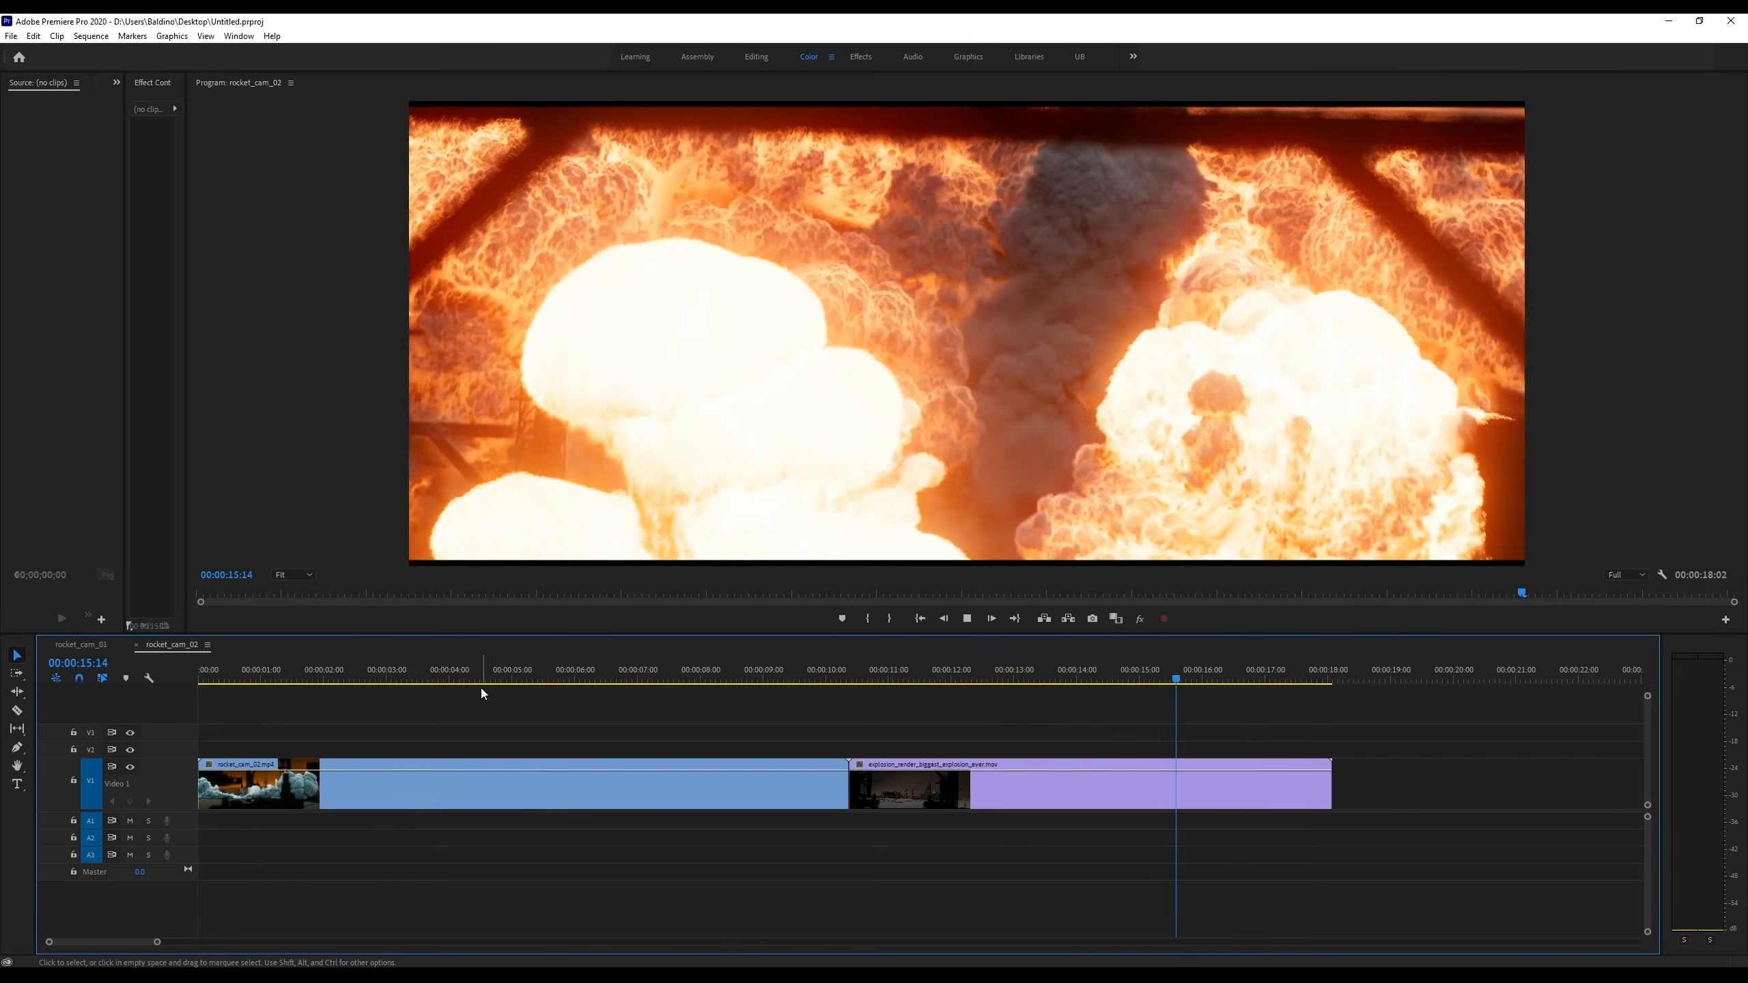
{"action": "left_click", "coordinate": [306, 678]}
{"action": "key", "text": "space"}
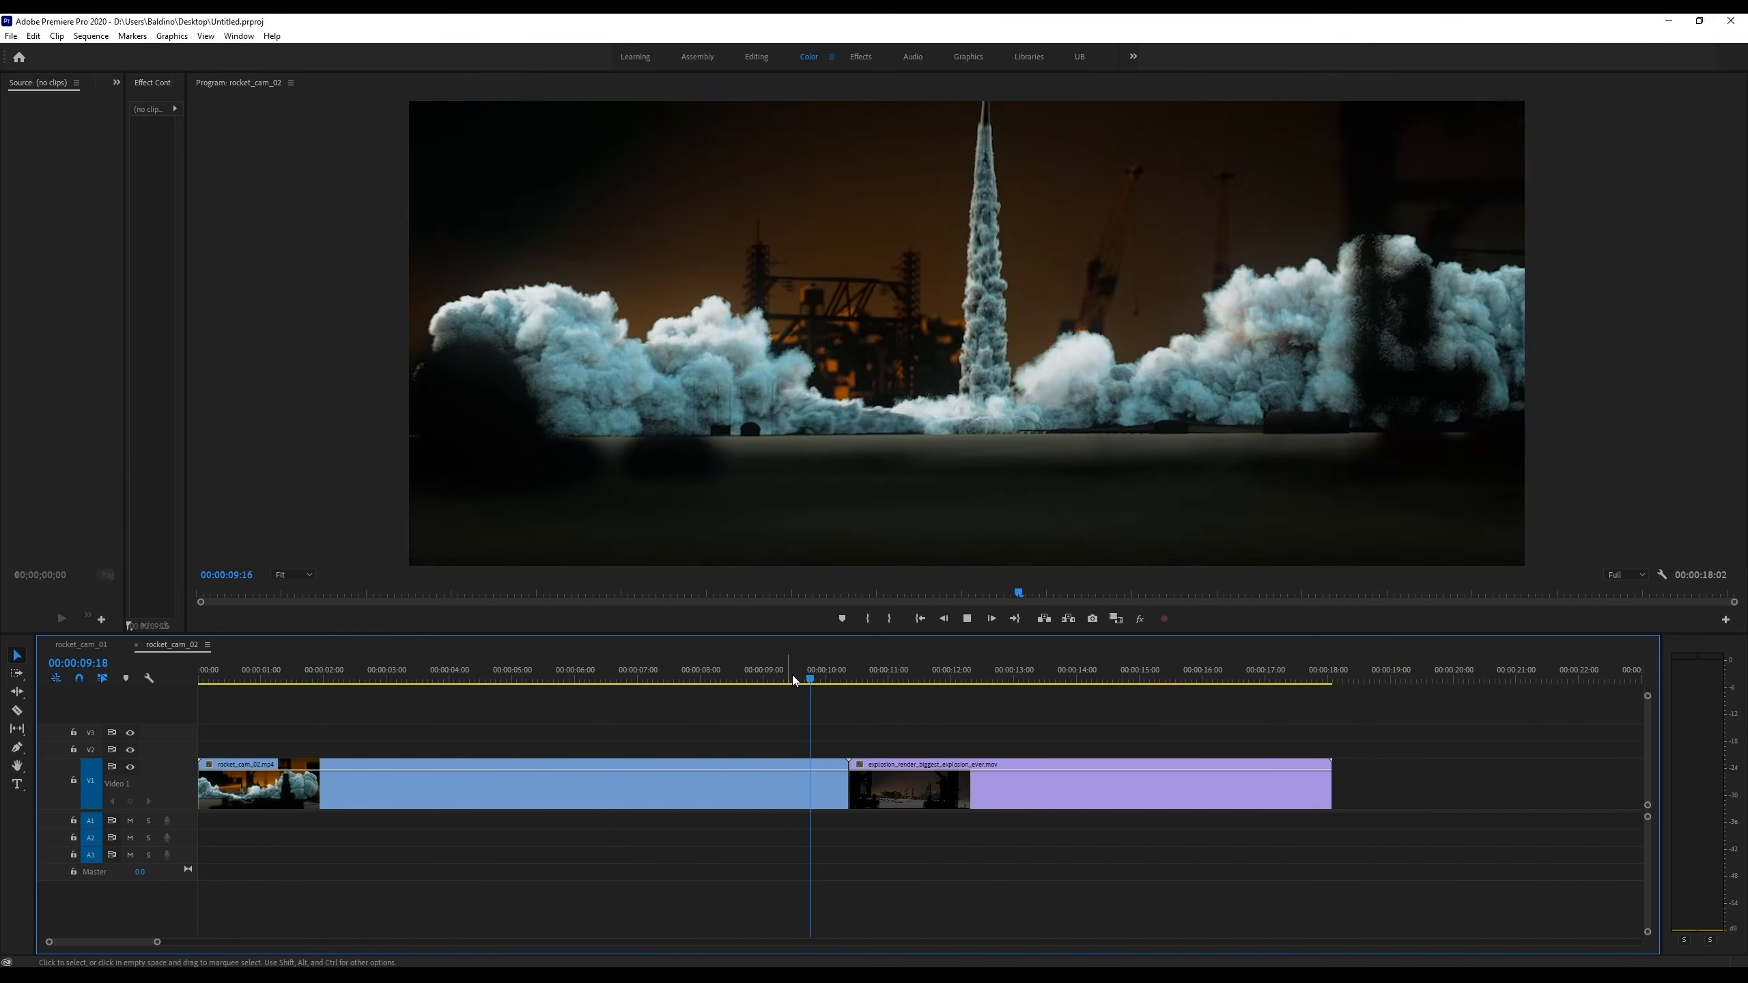
Replay the rocket launch clip from about 2 seconds, and again from just before 8 seconds
{"action": "left_click", "coordinate": [326, 678]}
{"action": "key", "text": "space"}
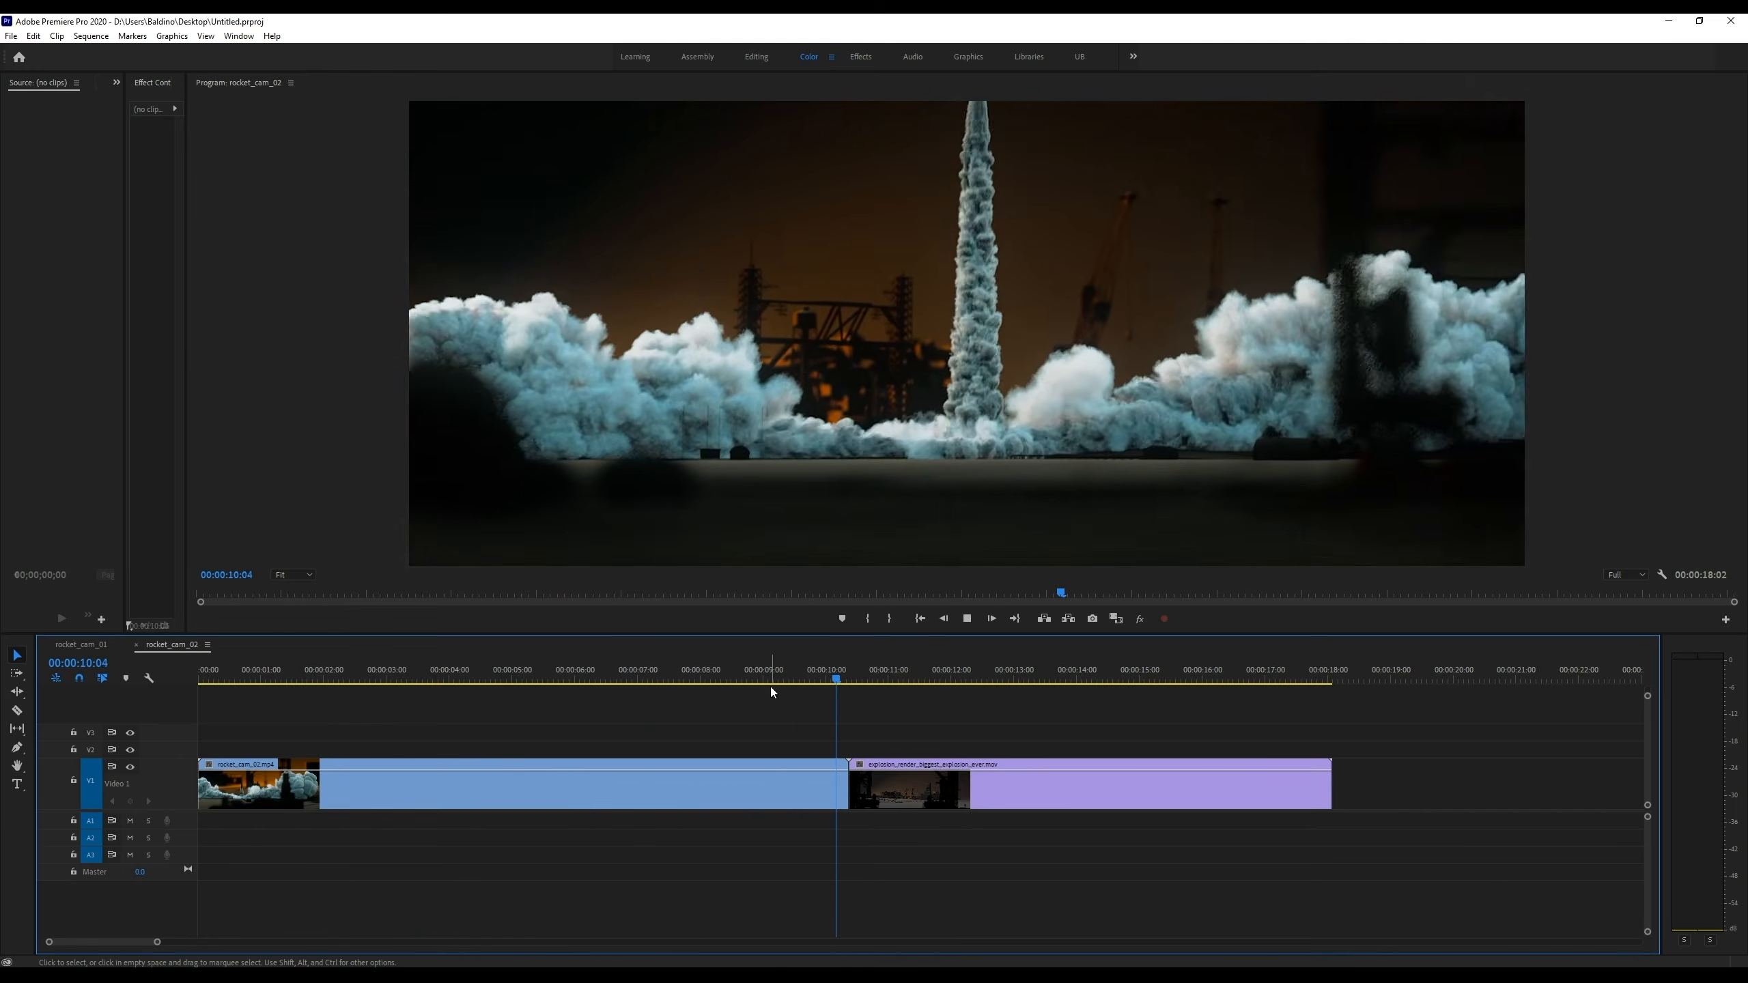
{"action": "left_click", "coordinate": [683, 678]}
{"action": "key", "text": "space"}
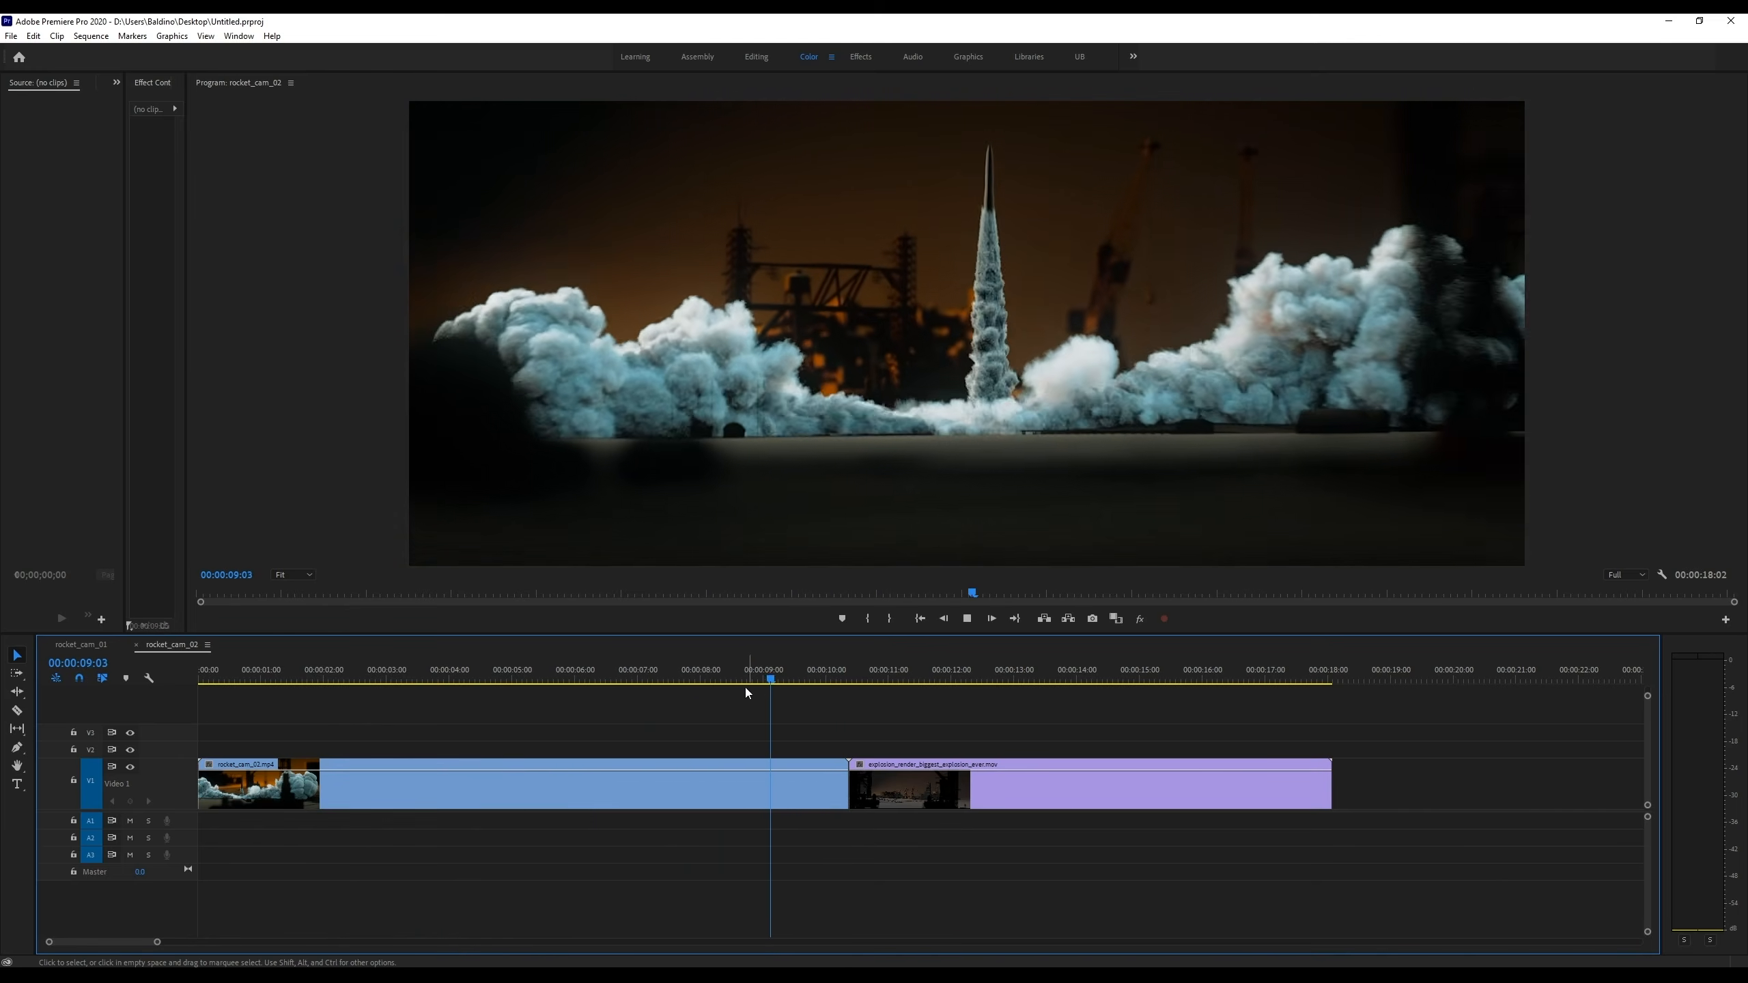
Play the rocket launch clip again from about 1 second, and restart playback from the beginning of the sequence
{"action": "left_click_drag", "start_coordinate": [744, 680], "coordinate": [267, 689]}
{"action": "key", "text": "space"}
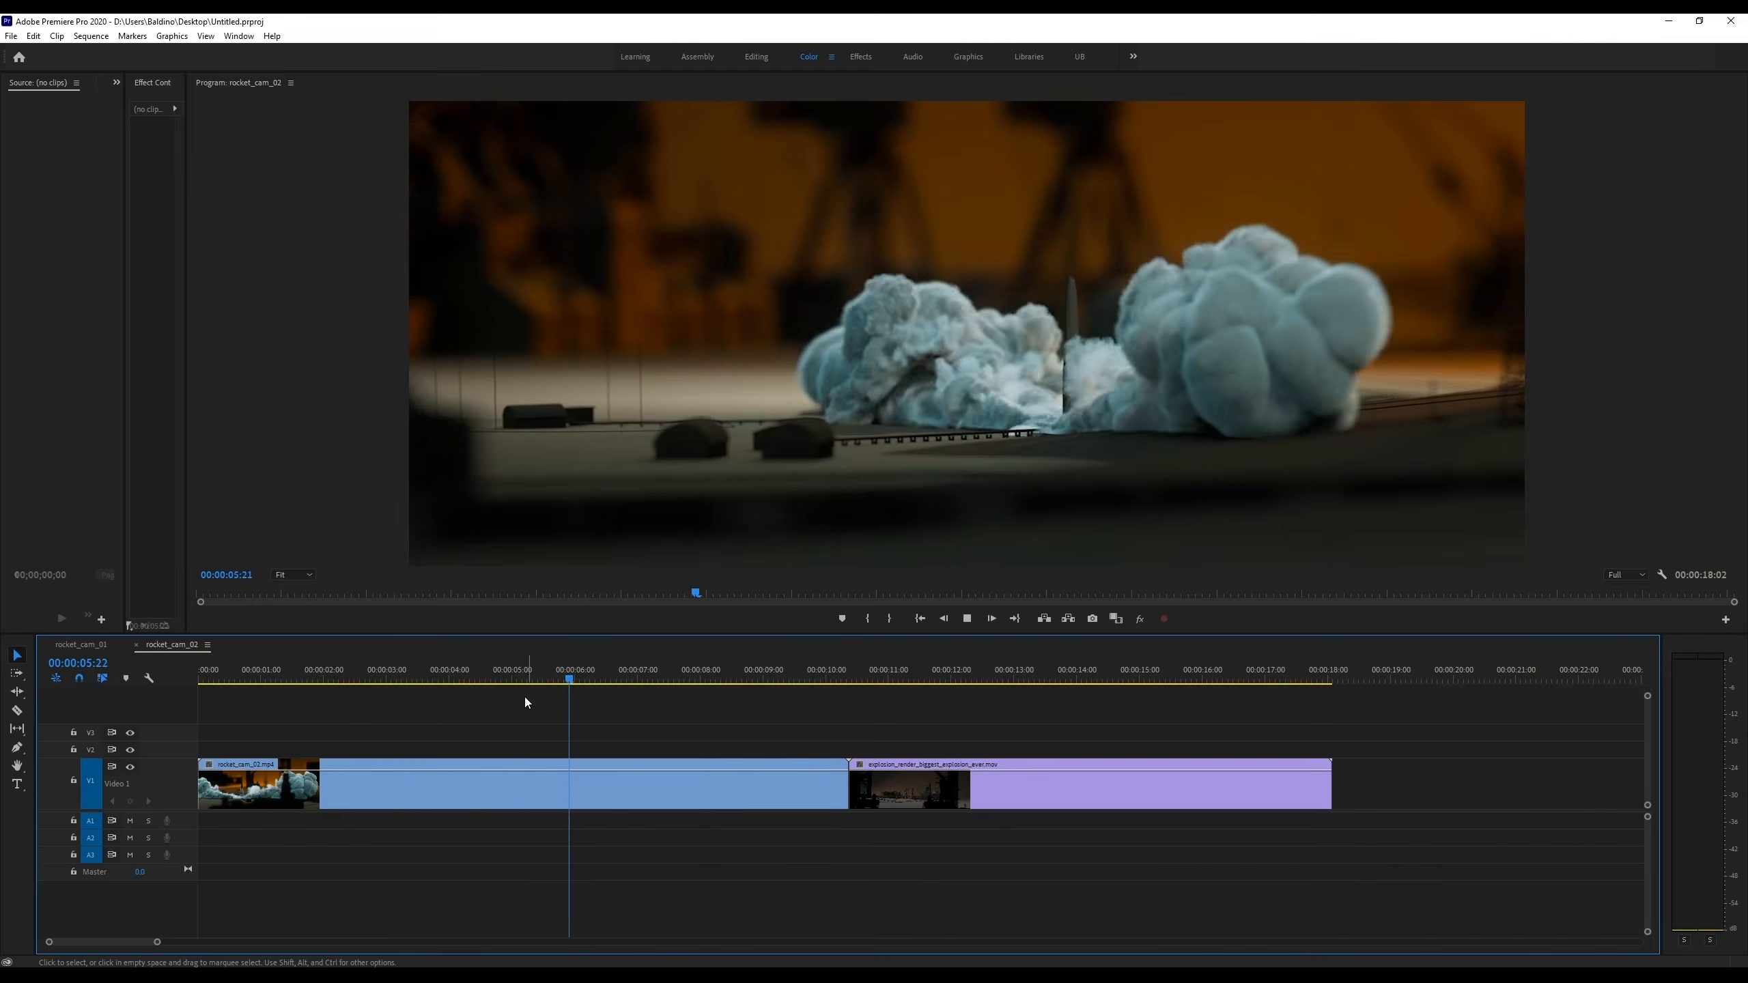
{"action": "key", "text": "space"}
{"action": "key", "text": "Home"}
{"action": "key", "text": "space"}
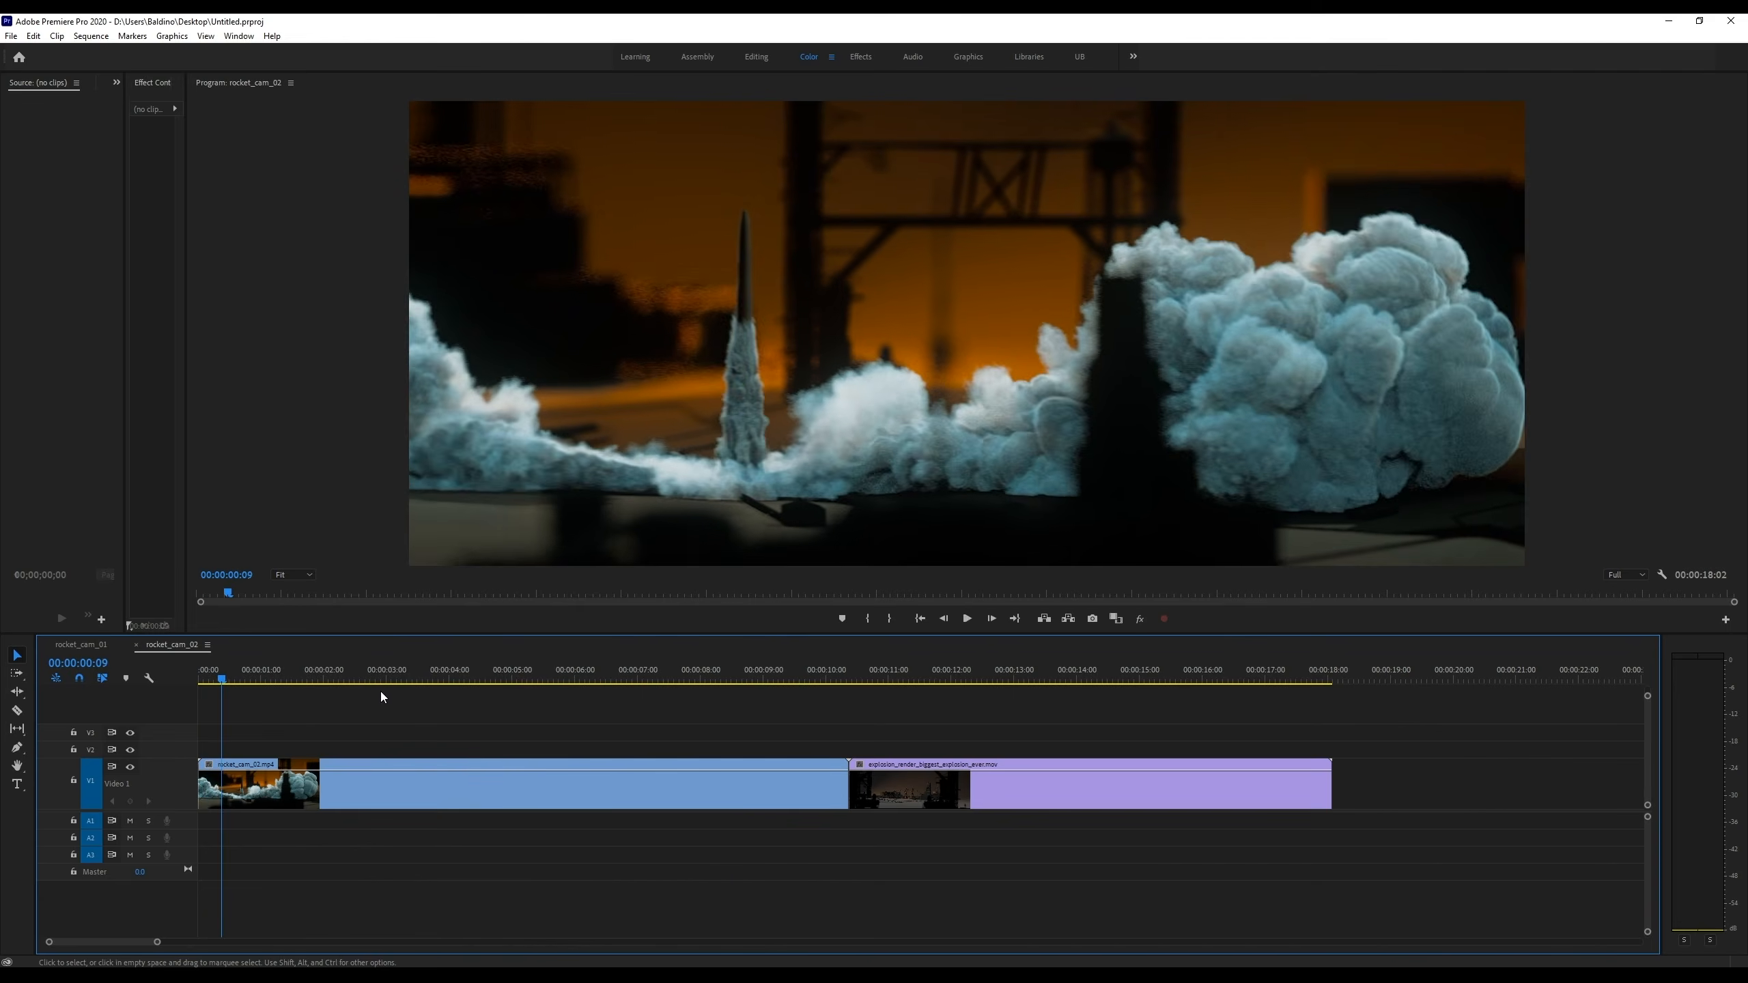